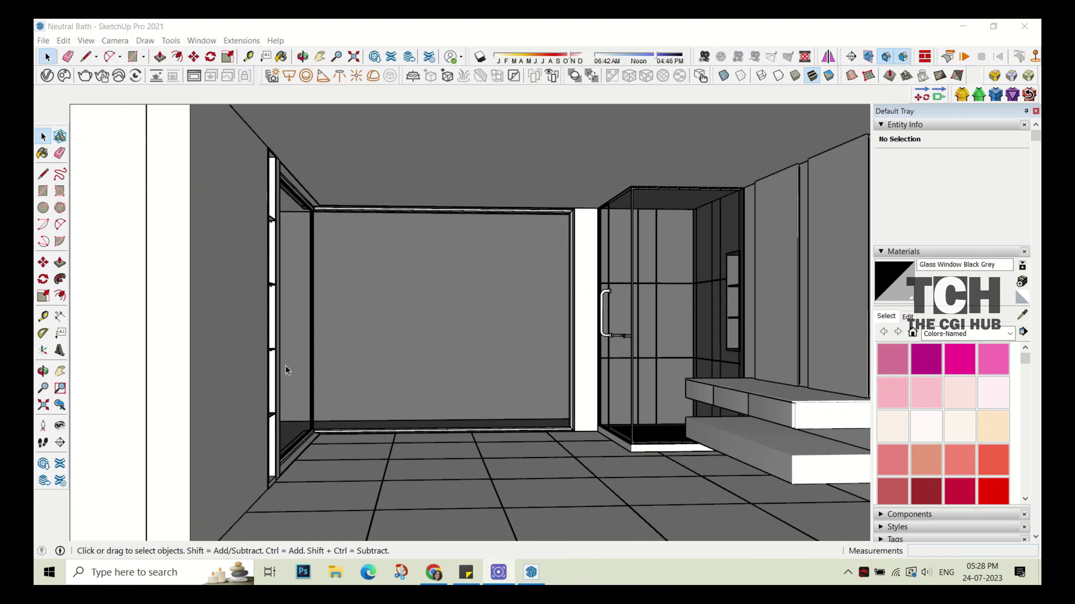
- Switch on the V-Ray denoiser in the render settings
{"action": "left_click", "coordinate": [572, 98]}
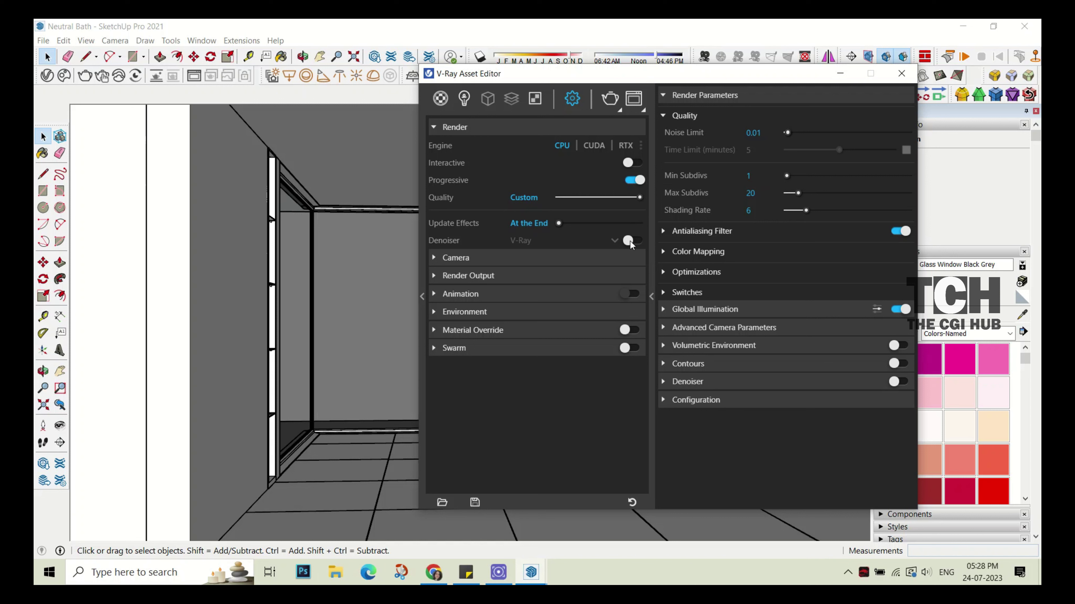
{"action": "left_click", "coordinate": [663, 116]}
{"action": "left_click", "coordinate": [575, 260]}
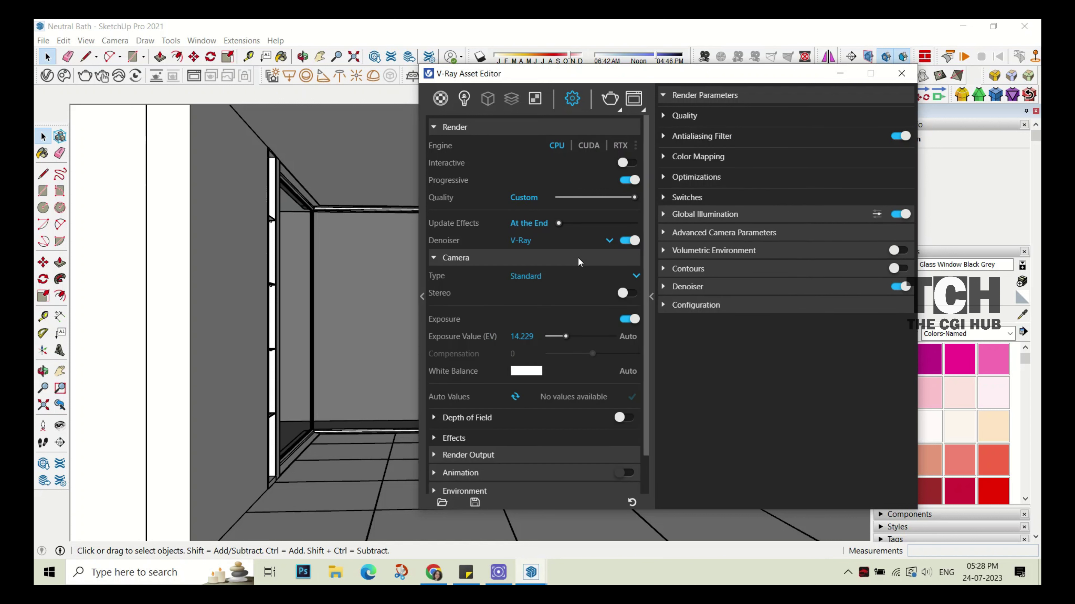
{"action": "left_click", "coordinate": [575, 277]}
- Set the advanced camera parameters to ISO 100, aperture 8 and shutter speed 300
{"action": "left_click", "coordinate": [719, 214]}
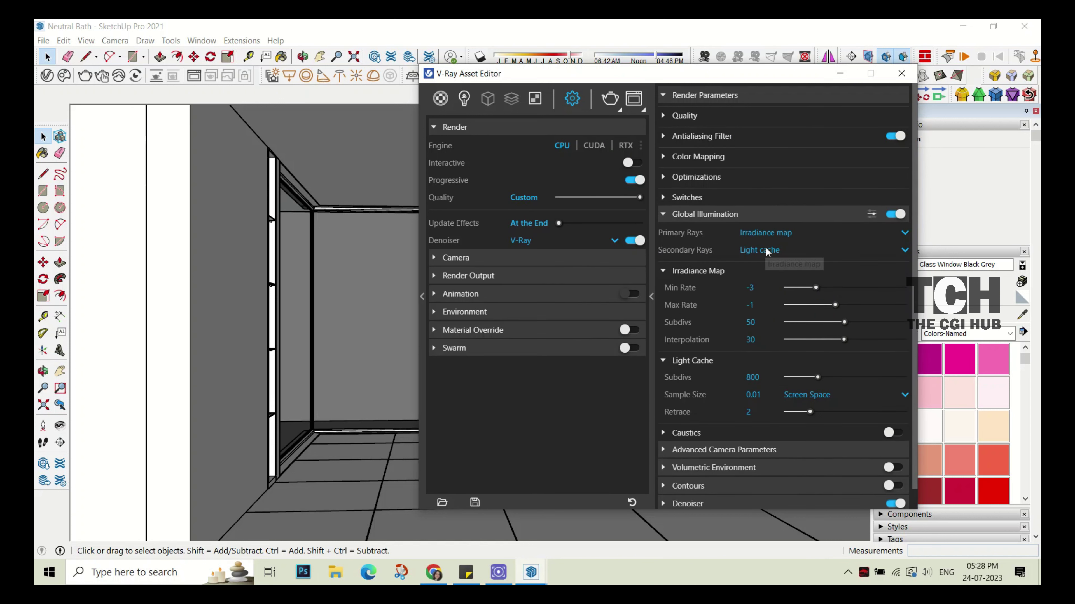
{"action": "left_click", "coordinate": [723, 214]}
{"action": "left_click", "coordinate": [734, 233]}
{"action": "type", "text": "50"}
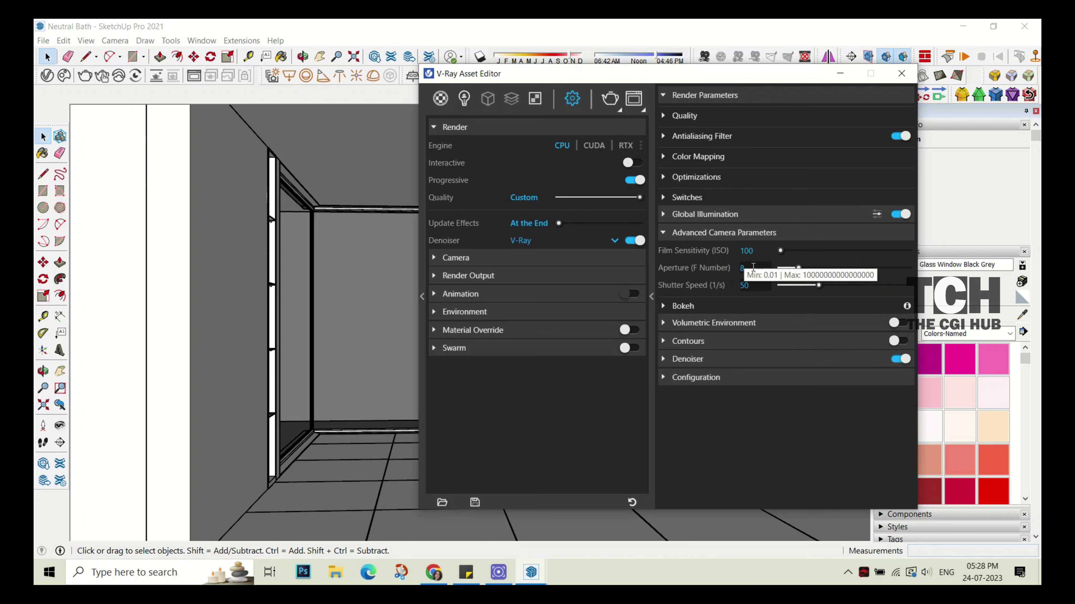
{"action": "left_click", "coordinate": [727, 233]}
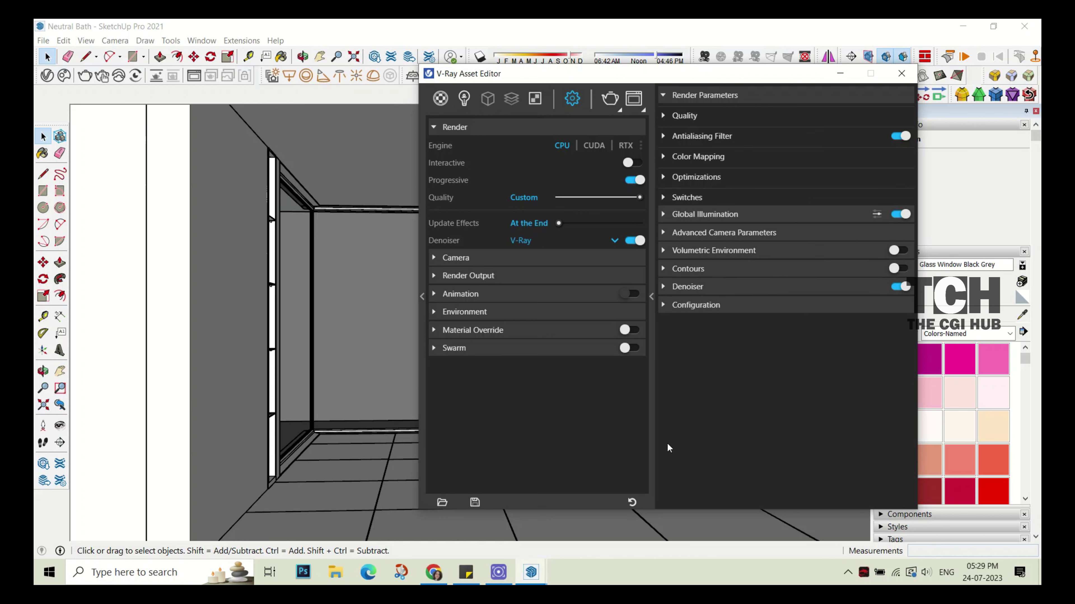
{"action": "left_click", "coordinate": [741, 268]}
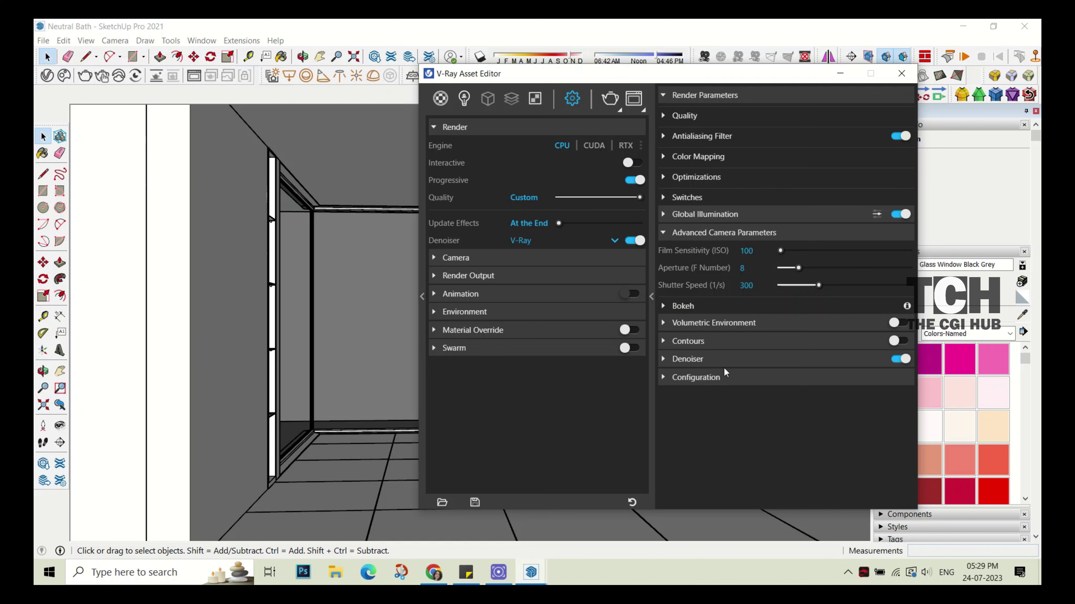
- Give the V-Ray SunLight a custom orientation of horizontal 280 and vertical 45
{"action": "left_click", "coordinate": [464, 98]}
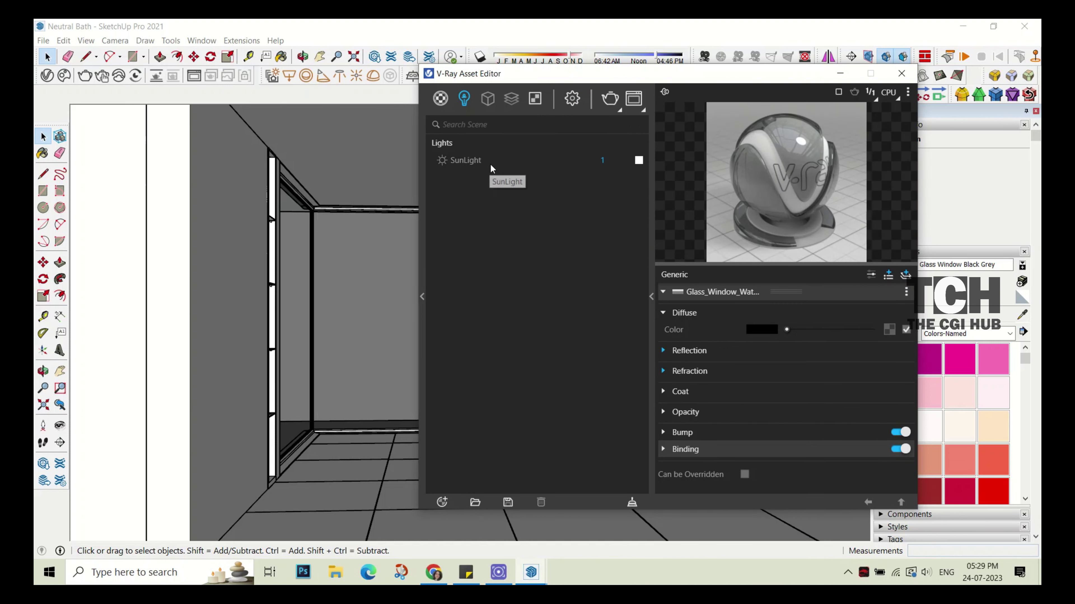
{"action": "left_click", "coordinate": [465, 161]}
{"action": "scroll", "coordinate": [850, 314], "scroll_direction": "down", "scroll_amount": 3}
{"action": "scroll", "coordinate": [851, 314], "scroll_direction": "up", "scroll_amount": 3}
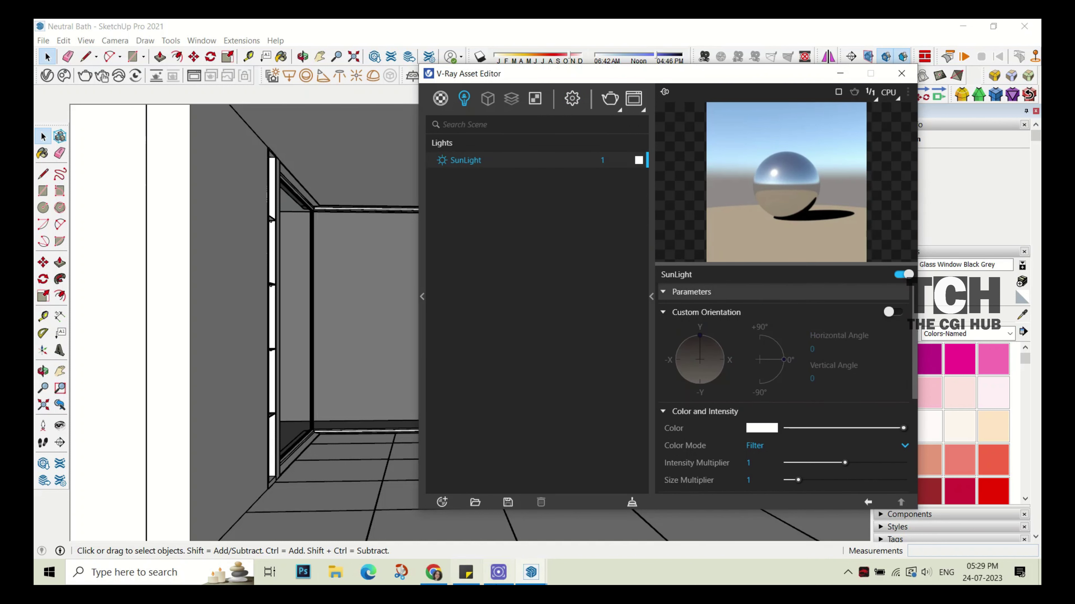
{"action": "left_click", "coordinate": [892, 313]}
{"action": "type", "text": "0"}
{"action": "key", "text": "Tab"}
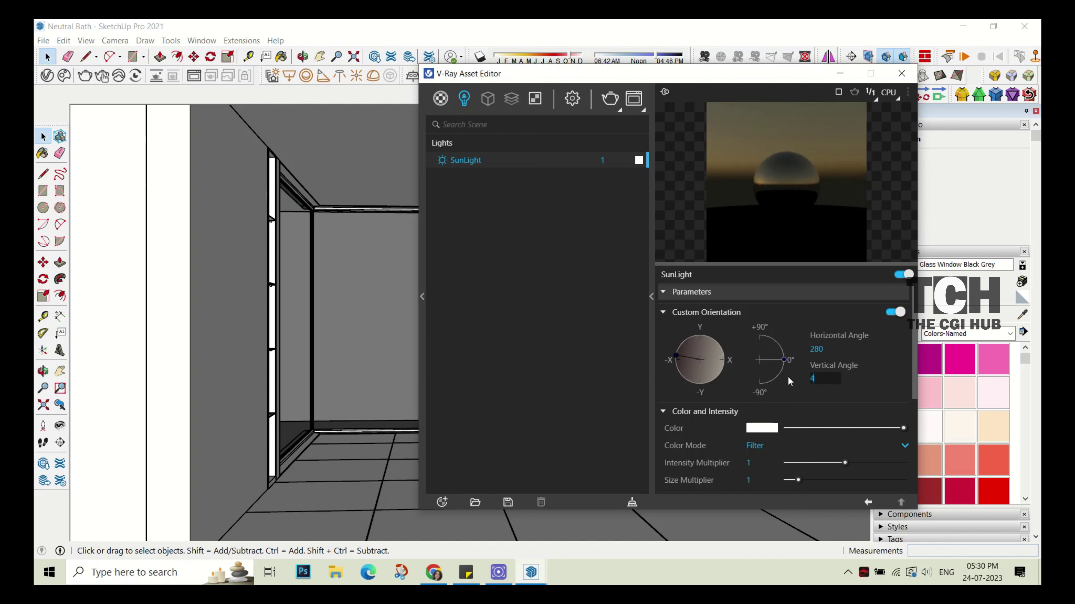
{"action": "type", "text": "45"}
{"action": "key", "text": "Return"}
- Set the sun intensity multiplier to 0.5 and size multiplier to 25
{"action": "scroll", "coordinate": [734, 382], "scroll_direction": "down", "scroll_amount": 2}
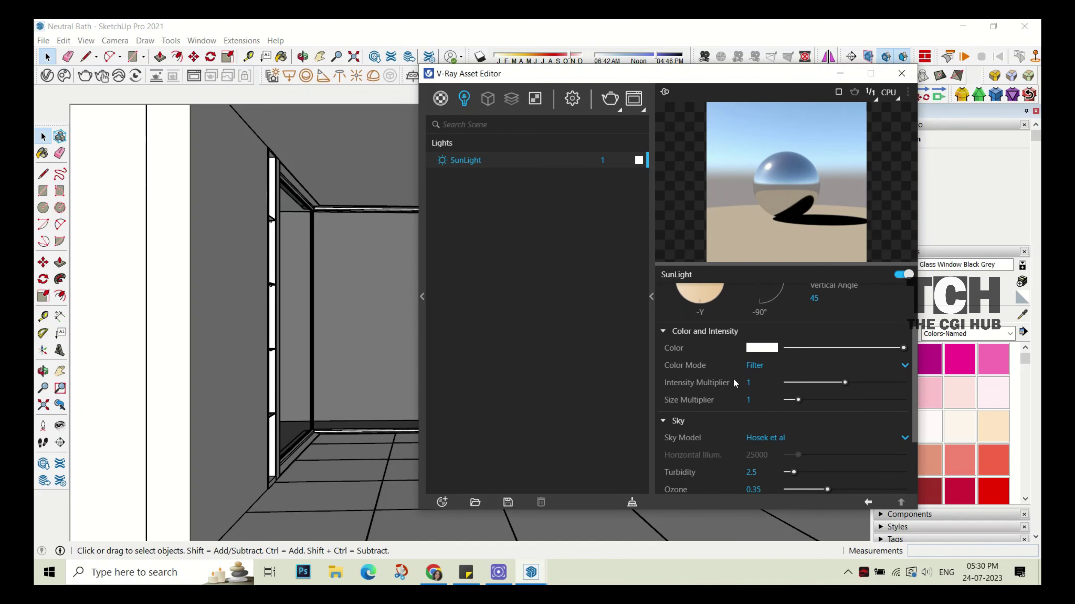
{"action": "type", "text": "0.5"}
{"action": "key", "text": "Tab"}
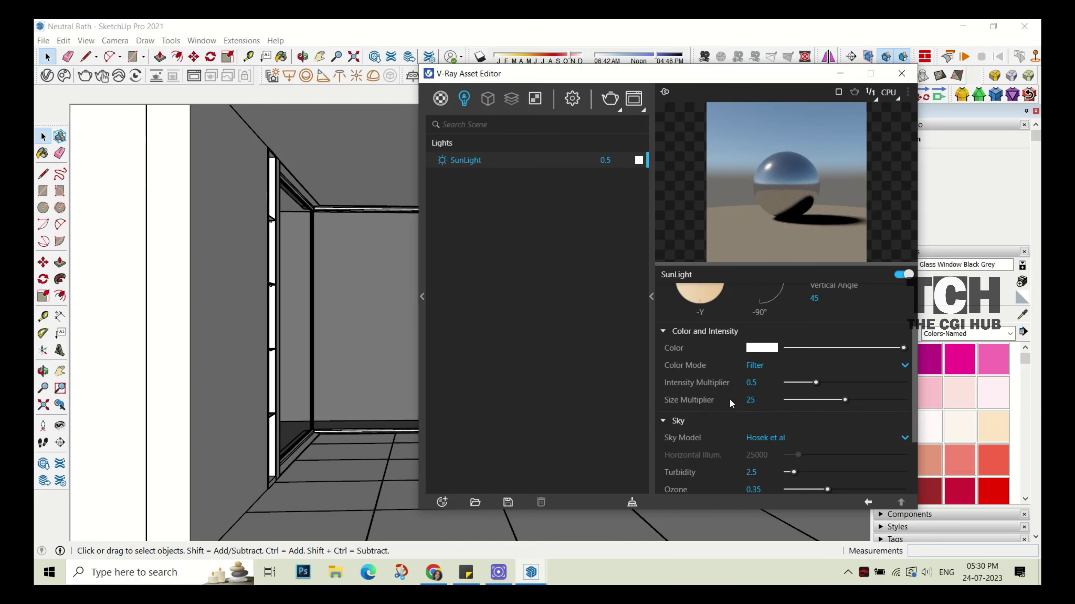
{"action": "left_click", "coordinate": [902, 73]}
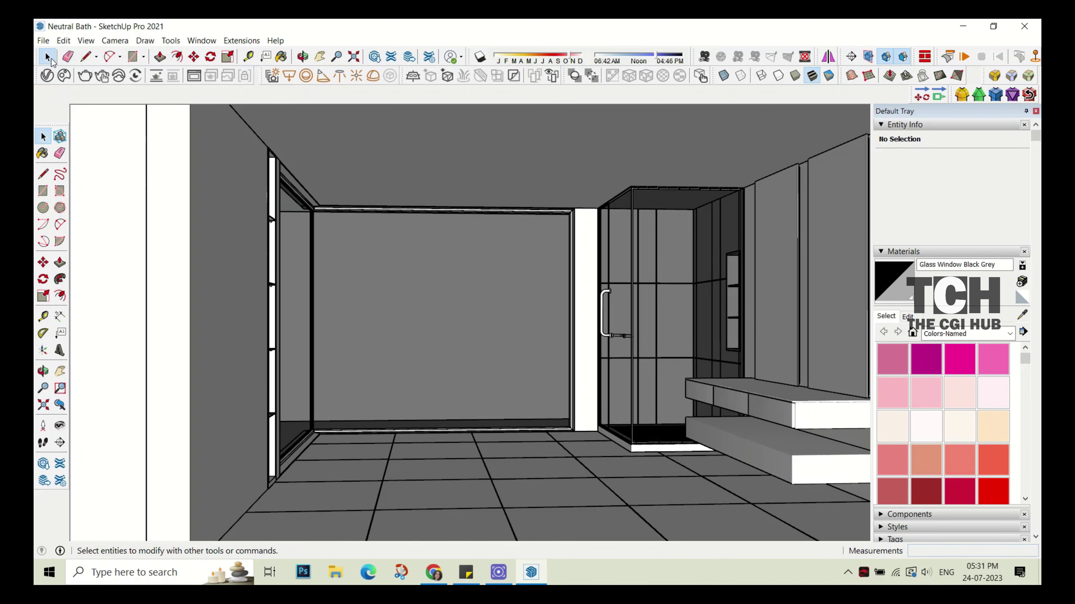
- Lower the Global Illumination light cache subdivisions from 800 to 400
{"action": "mouse_move", "coordinate": [523, 255]}
{"action": "middle_mouse_down"}
{"action": "mouse_move", "coordinate": [492, 340]}
{"action": "mouse_move", "coordinate": [523, 343]}
{"action": "middle_mouse_up"}
{"action": "scroll", "coordinate": [491, 340], "scroll_direction": "down", "scroll_amount": 3}
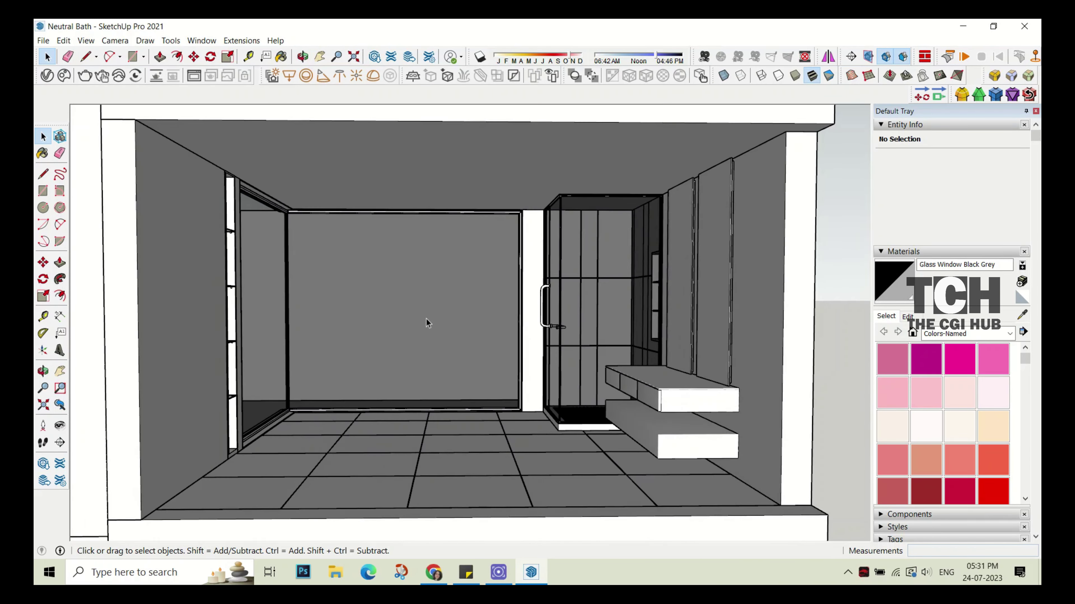
{"action": "scroll", "coordinate": [282, 338], "scroll_direction": "up", "scroll_amount": 3}
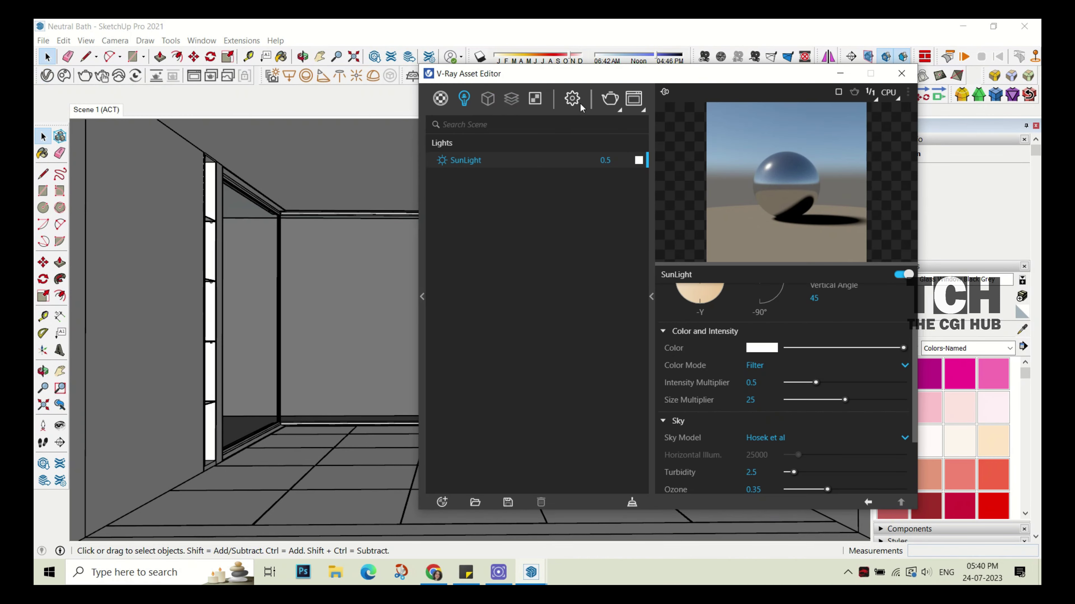
{"action": "left_click", "coordinate": [693, 323]}
{"action": "left_click", "coordinate": [719, 232]}
{"action": "left_click", "coordinate": [718, 214]}
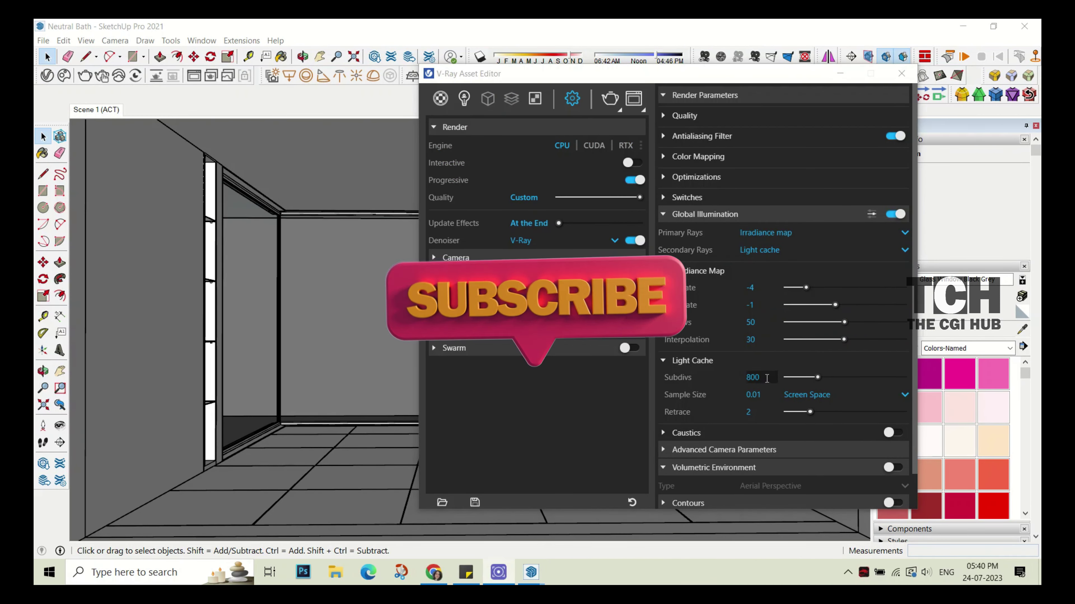
{"action": "double_click", "coordinate": [753, 377]}
{"action": "type", "text": "400"}
{"action": "key", "text": "Return"}
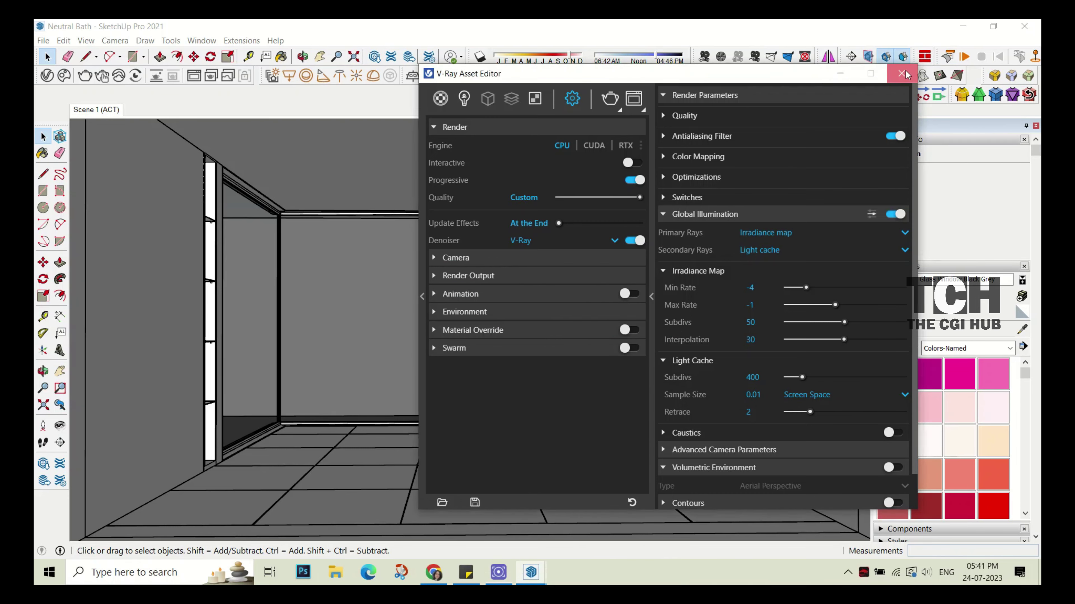
- Run a quick V-Ray test render of the bathroom and close the frame buffer
{"action": "left_click", "coordinate": [901, 74]}
{"action": "left_click", "coordinate": [64, 75]}
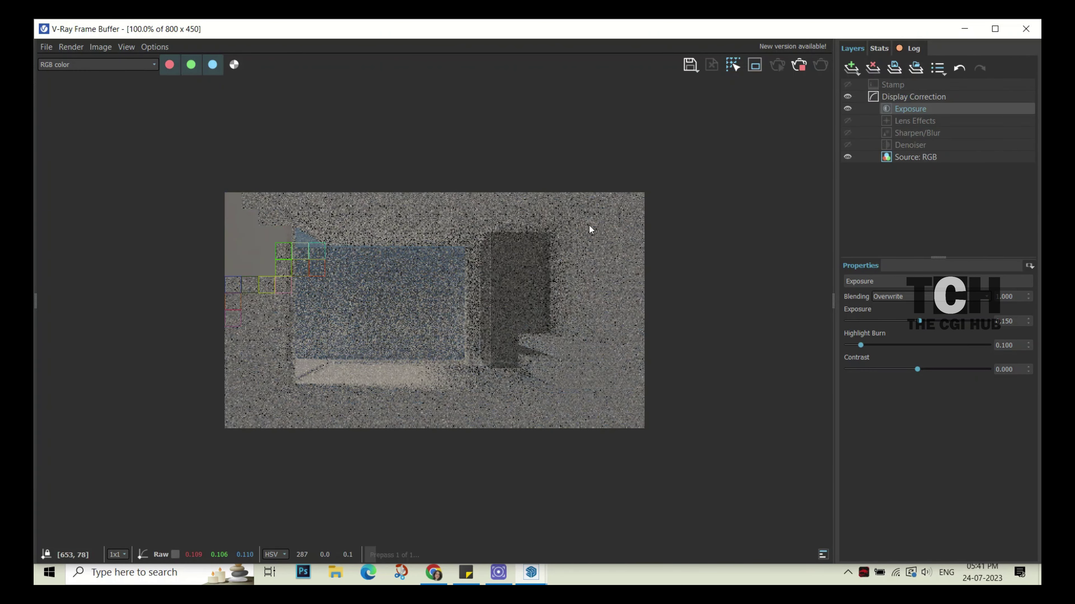
{"action": "left_click", "coordinate": [1026, 29]}
{"action": "left_click", "coordinate": [47, 75]}
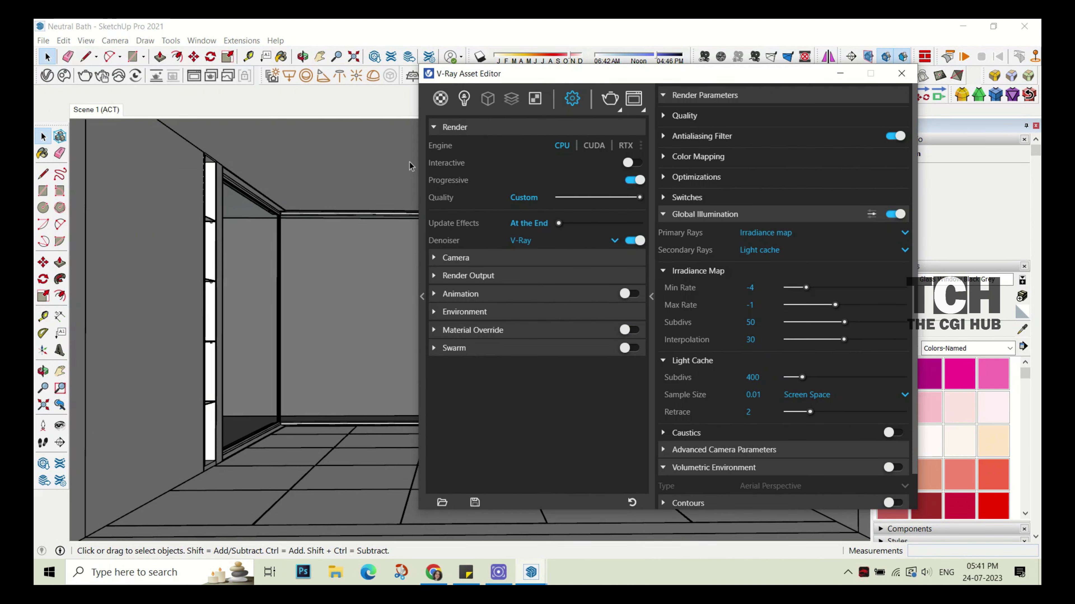
{"action": "left_click", "coordinate": [440, 99]}
- Add WallPaint_FineGrain_01_White_1m from the WallPaint & Wallpaper library to the scene materials
{"action": "left_click", "coordinate": [422, 296]}
{"action": "left_click", "coordinate": [182, 422]}
{"action": "left_click", "coordinate": [220, 390]}
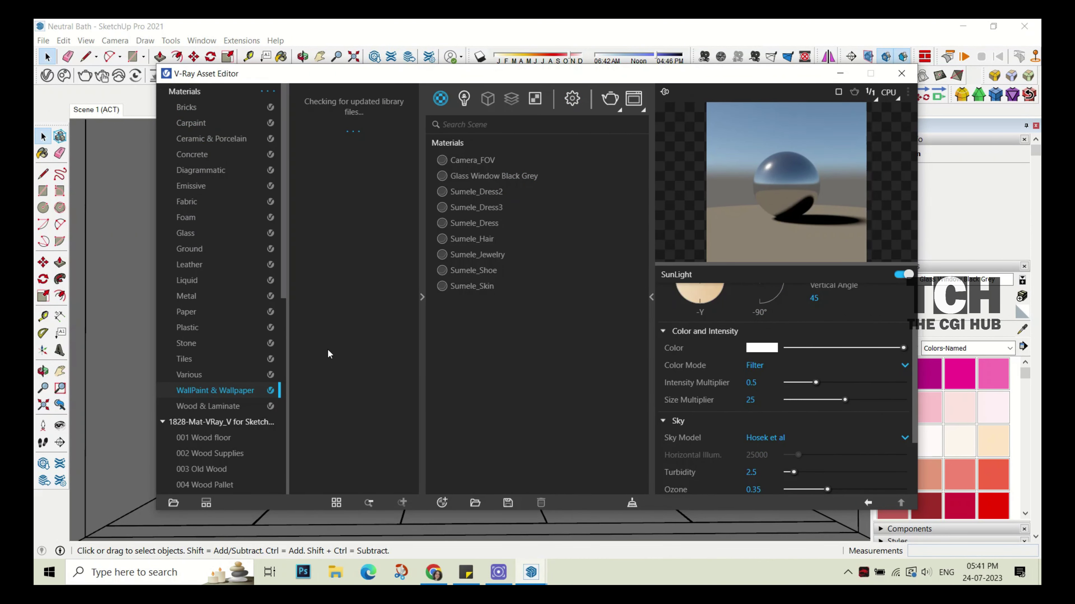
{"action": "scroll", "coordinate": [375, 305], "scroll_direction": "down", "scroll_amount": 5}
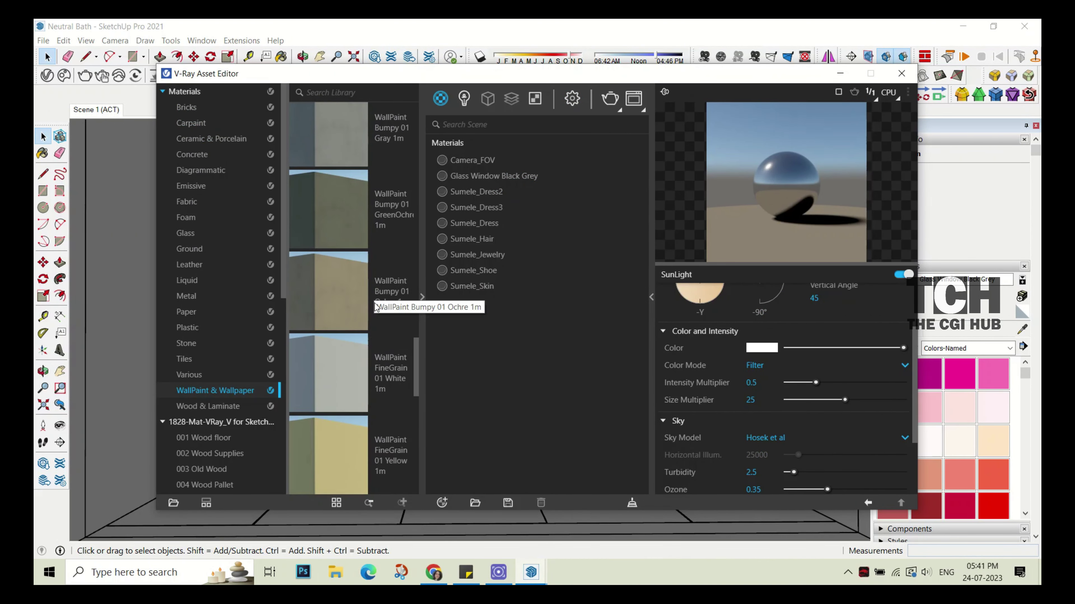
{"action": "left_click_drag", "start_coordinate": [347, 387], "coordinate": [508, 301]}
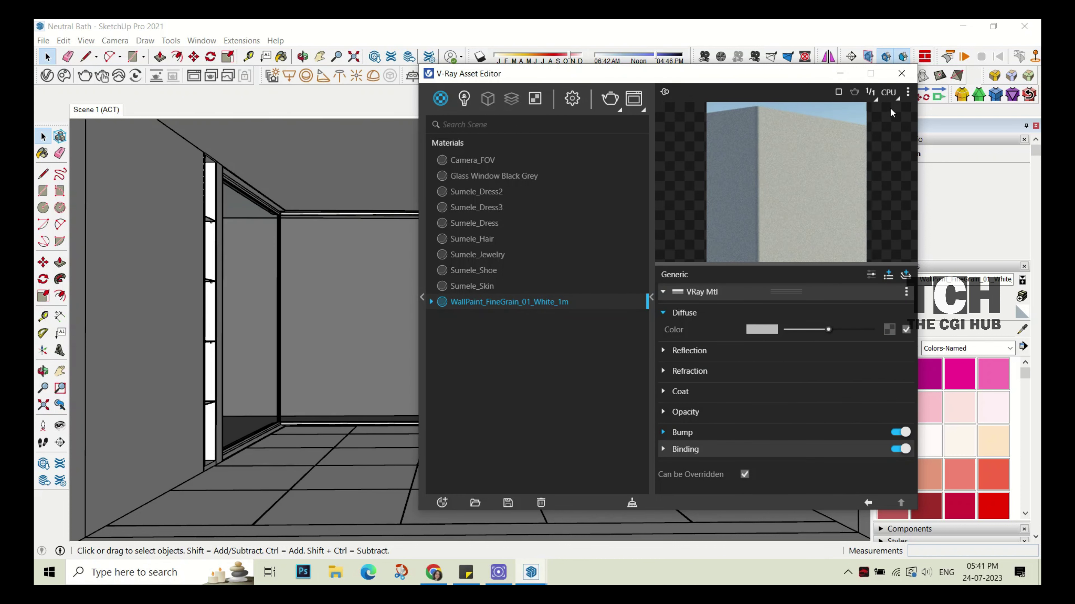
- Paint the wall panel right of the shower white and run a test render
{"action": "left_click", "coordinate": [901, 74]}
{"action": "key", "text": "b"}
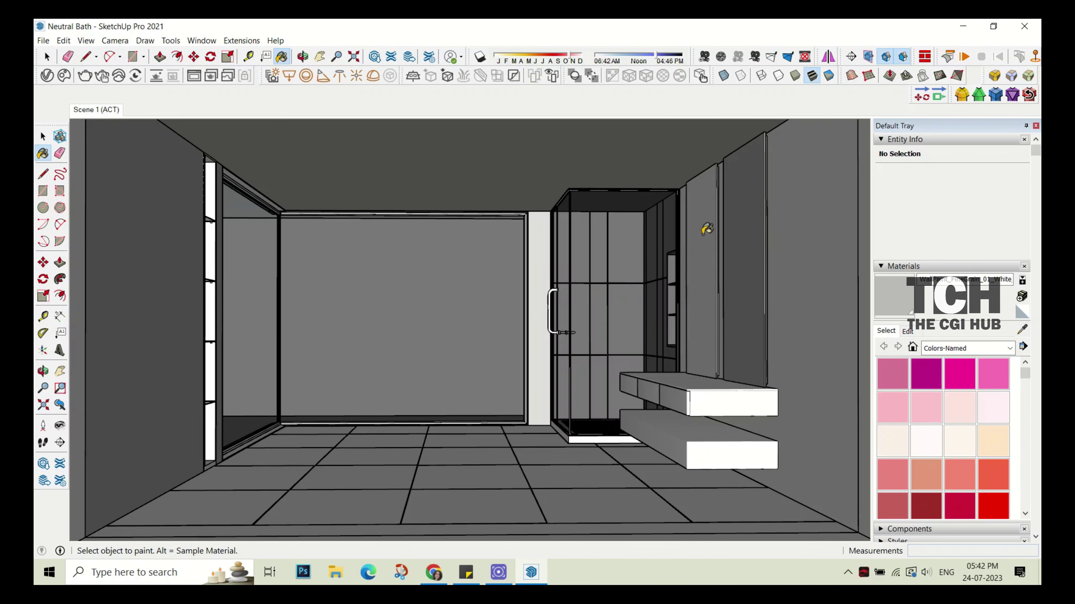
{"action": "left_click", "coordinate": [747, 271], "text": "shift"}
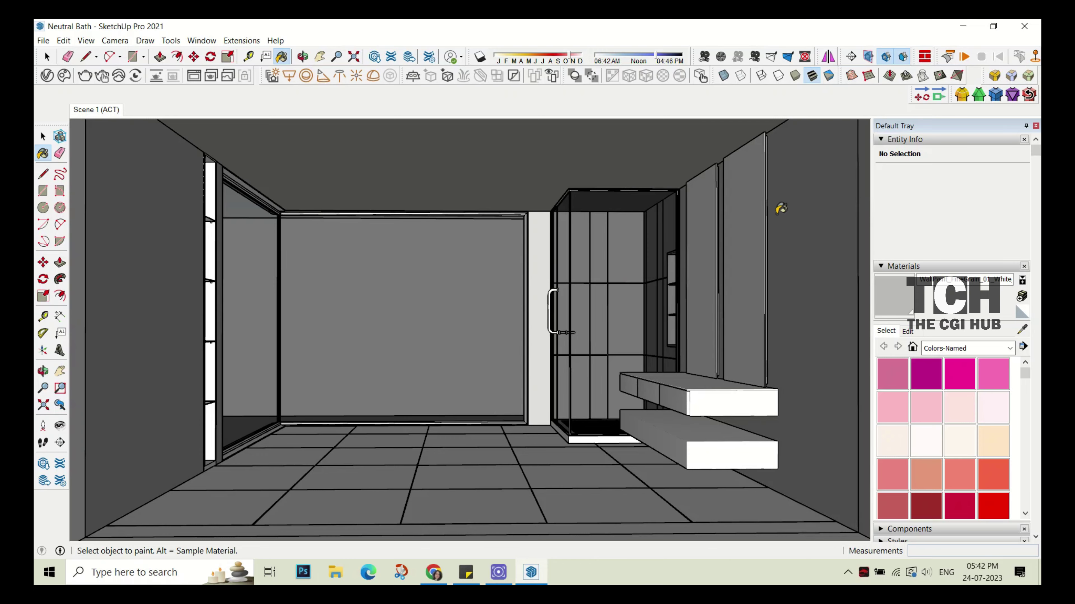
{"action": "left_click", "coordinate": [49, 56]}
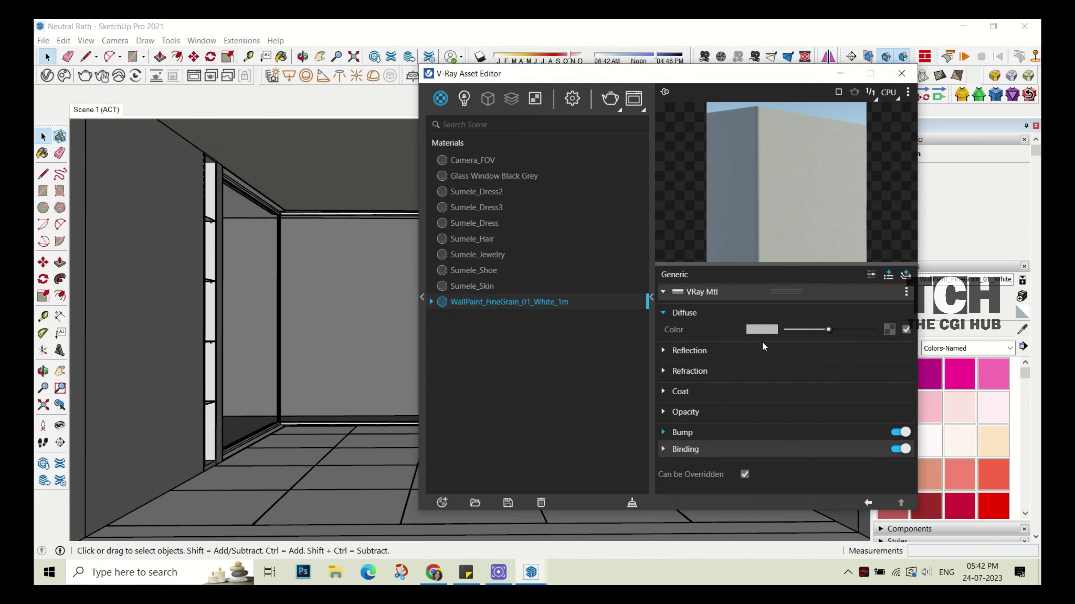
{"action": "left_click", "coordinate": [762, 330]}
- Shift the wall material's hue to cyan-blue and view the model from outside
{"action": "left_click_drag", "start_coordinate": [511, 231], "coordinate": [511, 284]}
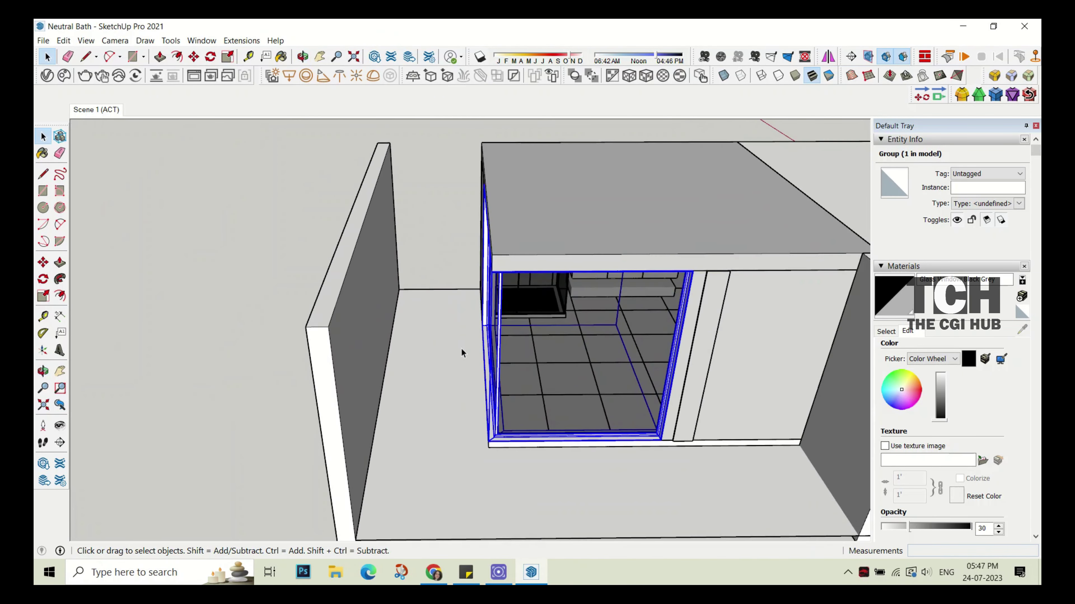
{"action": "middle_click_drag", "start_coordinate": [662, 424], "coordinate": [460, 339]}
{"action": "left_click_drag", "start_coordinate": [460, 338], "coordinate": [677, 237]}
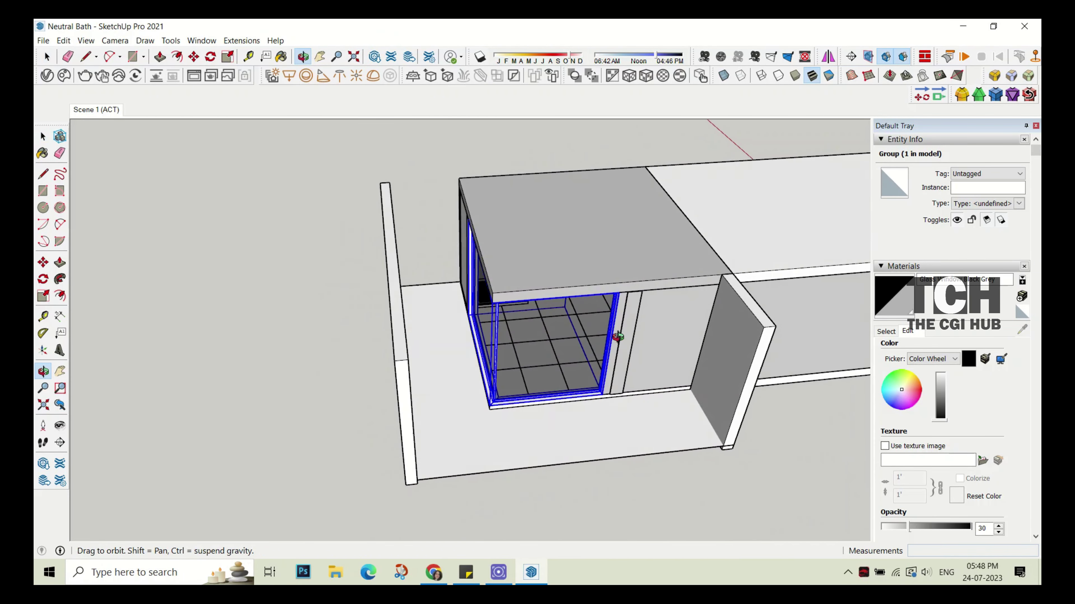
{"action": "key", "text": "b"}
- Orbit and zoom to a close front view of the vanity opening
{"action": "mouse_move", "coordinate": [684, 240]}
{"action": "middle_mouse_down"}
{"action": "mouse_move", "coordinate": [702, 213]}
{"action": "mouse_move", "coordinate": [312, 185]}
{"action": "mouse_move", "coordinate": [463, 440]}
{"action": "mouse_move", "coordinate": [557, 427]}
{"action": "middle_mouse_up"}
{"action": "middle_click_drag", "start_coordinate": [214, 385], "coordinate": [312, 408]}
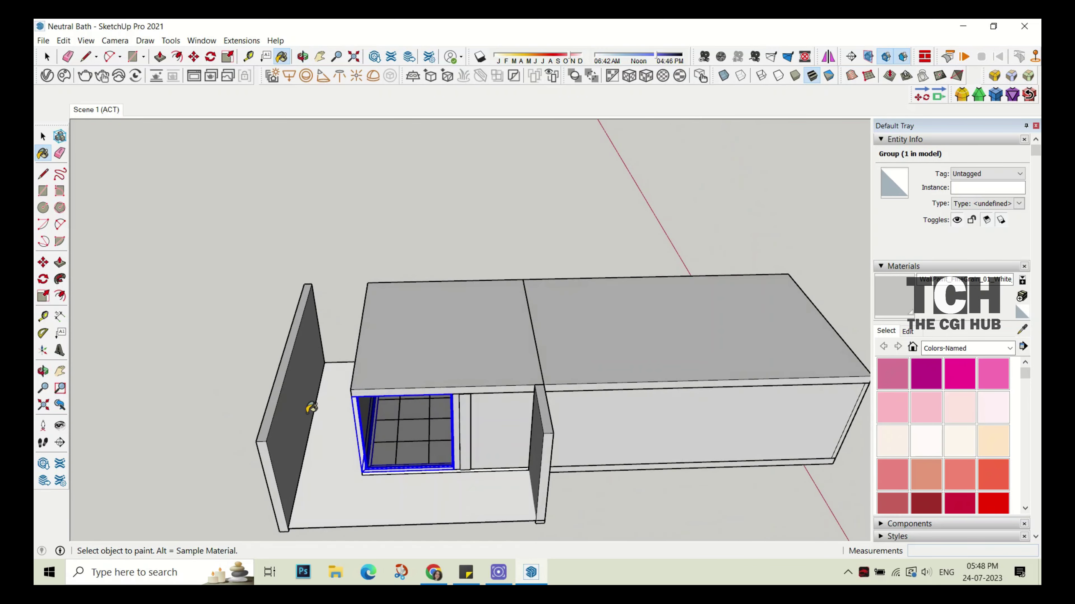
{"action": "scroll", "coordinate": [413, 353], "scroll_direction": "up", "scroll_amount": 3}
{"action": "middle_click_drag", "start_coordinate": [412, 353], "coordinate": [375, 233]}
{"action": "key", "text": "space"}
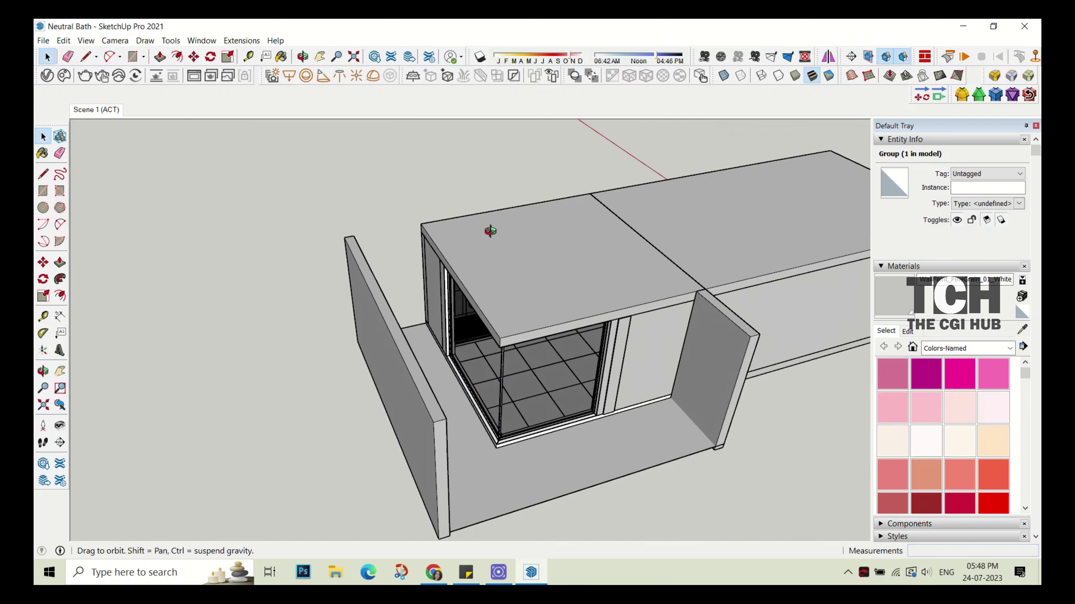
{"action": "middle_click_drag", "start_coordinate": [491, 228], "coordinate": [285, 90]}
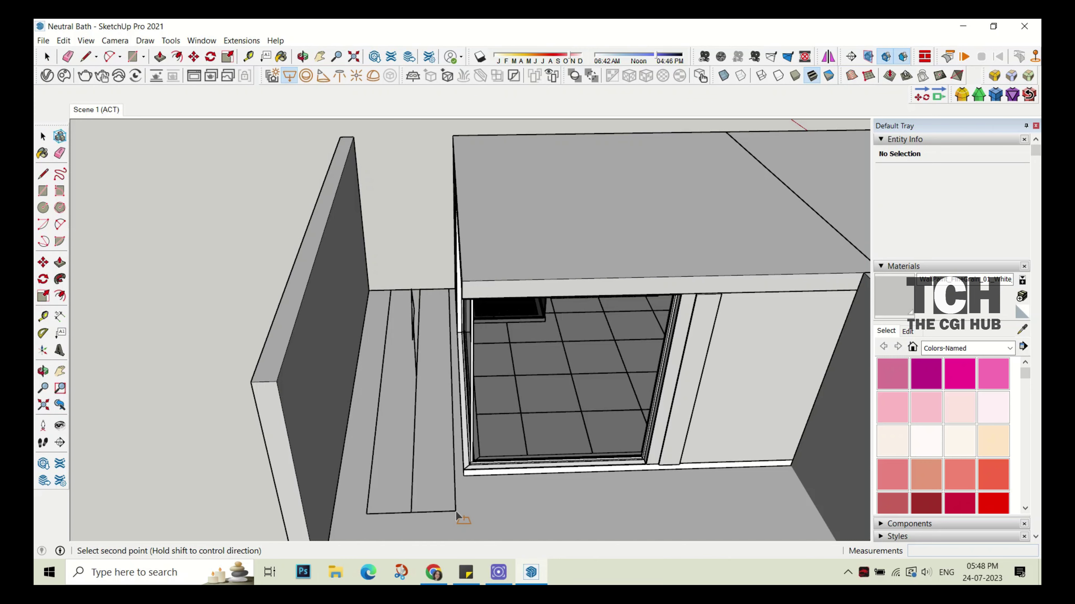
- Select the rectangle light and check its context-menu options
{"action": "left_click", "coordinate": [412, 381]}
{"action": "mouse_move", "coordinate": [413, 381]}
{"action": "middle_mouse_down"}
{"action": "mouse_move", "coordinate": [391, 320]}
{"action": "mouse_move", "coordinate": [422, 428]}
{"action": "middle_mouse_up"}
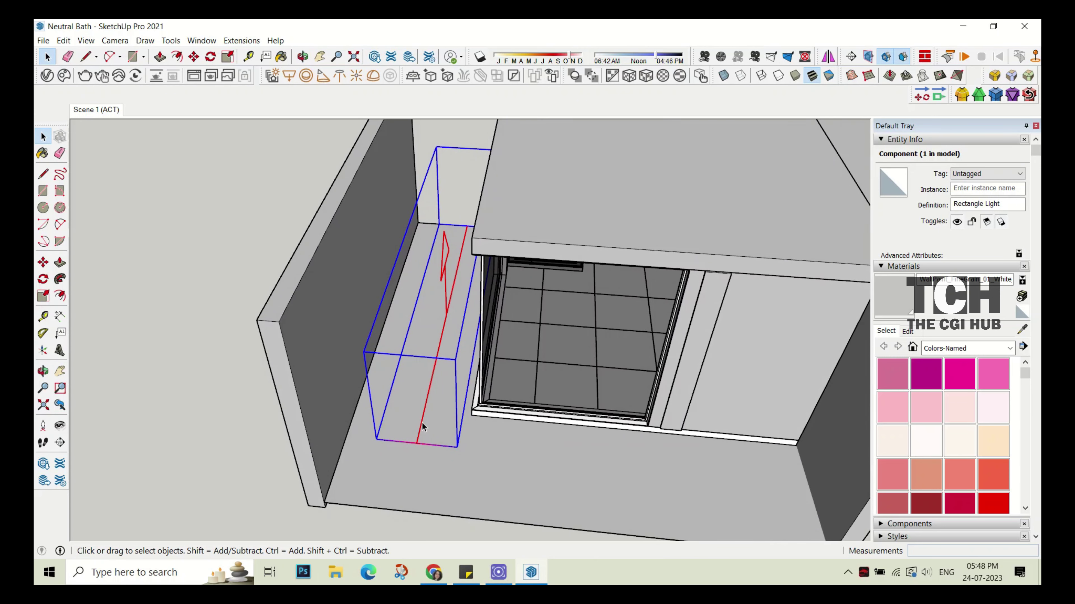
{"action": "right_click", "coordinate": [419, 436]}
{"action": "mouse_move", "coordinate": [454, 335]}
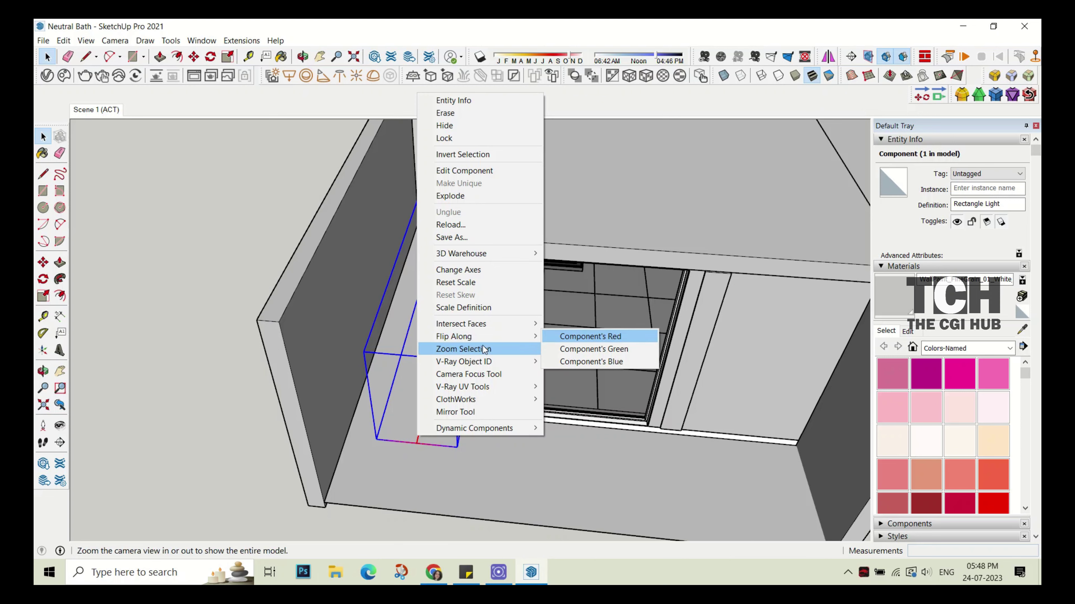
{"action": "key", "text": "Escape"}
{"action": "right_click", "coordinate": [426, 410]}
{"action": "mouse_move", "coordinate": [470, 297]}
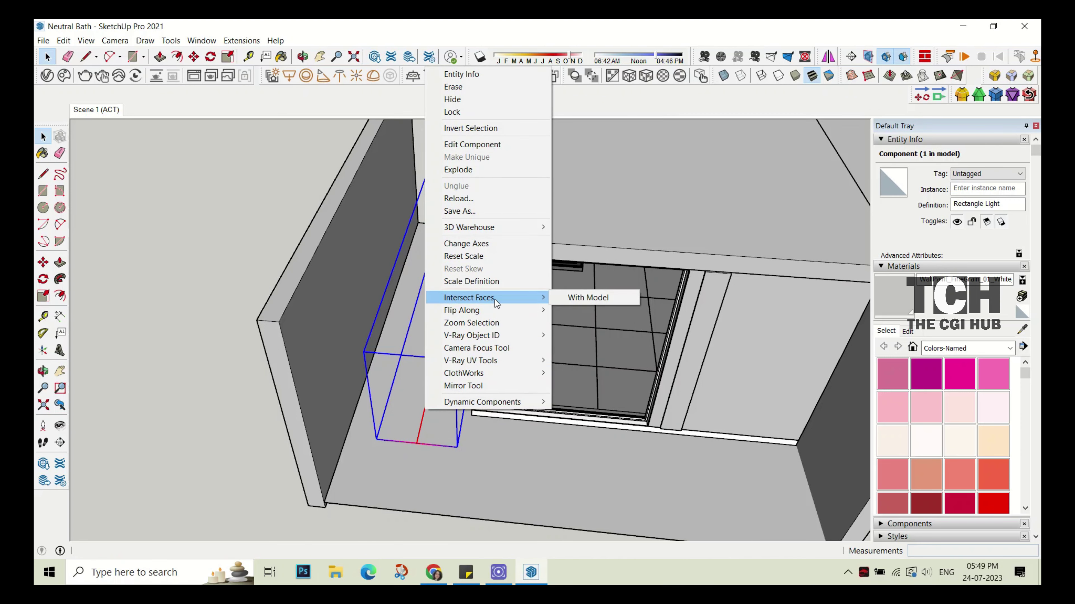
{"action": "key", "text": "Escape"}
- Lift the rectangle light vertically along the blue axis toward the ceiling
{"action": "scroll", "coordinate": [588, 336], "scroll_direction": "down", "scroll_amount": 3}
{"action": "middle_click_drag", "start_coordinate": [528, 288], "coordinate": [546, 211]}
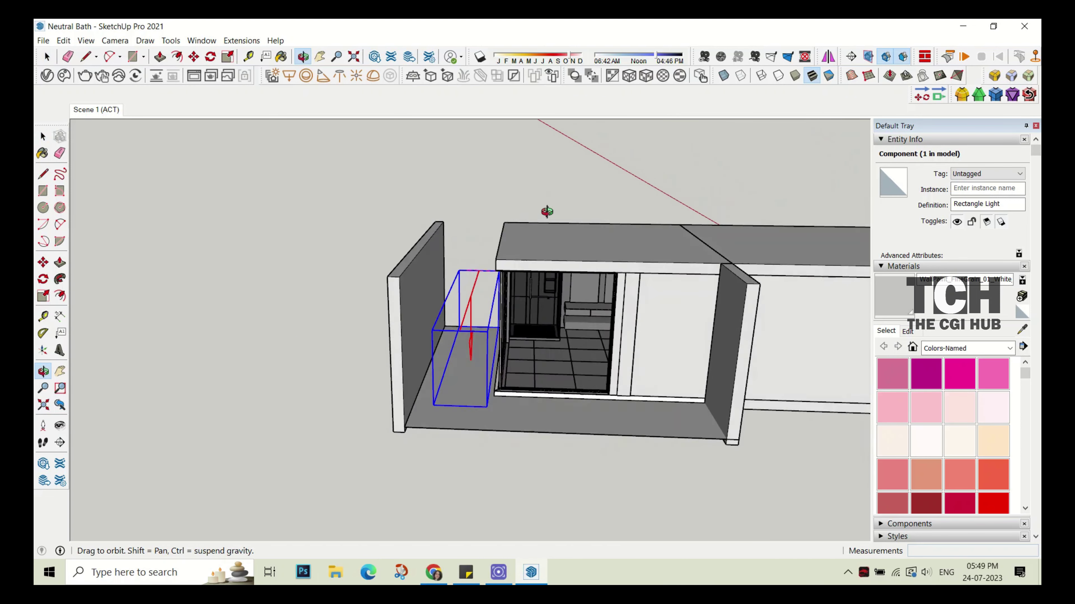
{"action": "scroll", "coordinate": [511, 295], "scroll_direction": "up", "scroll_amount": 3}
{"action": "scroll", "coordinate": [497, 349], "scroll_direction": "down", "scroll_amount": 1}
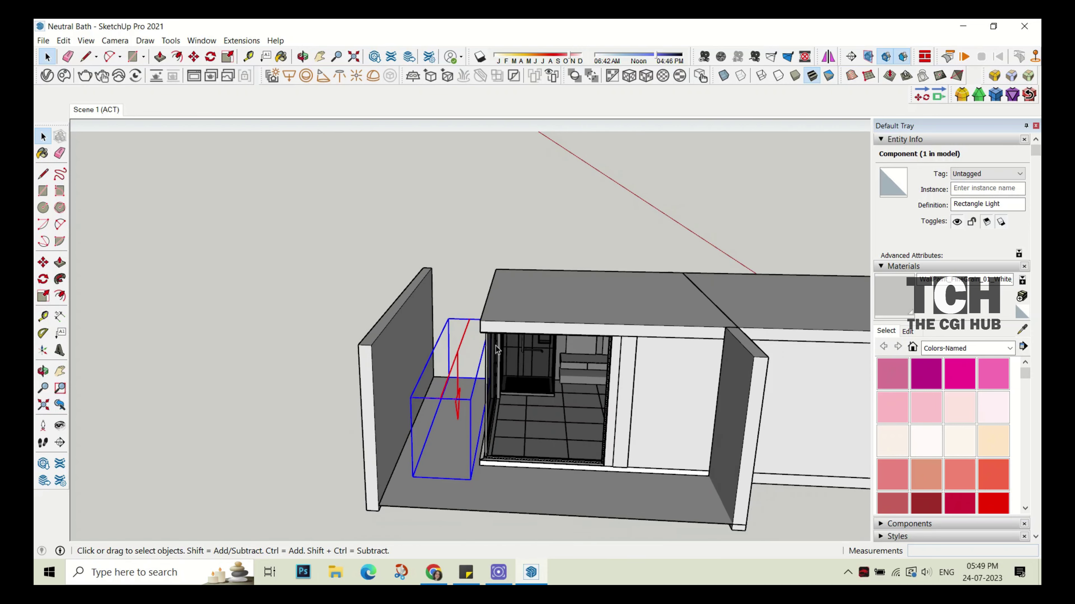
{"action": "scroll", "coordinate": [449, 372], "scroll_direction": "up", "scroll_amount": 1}
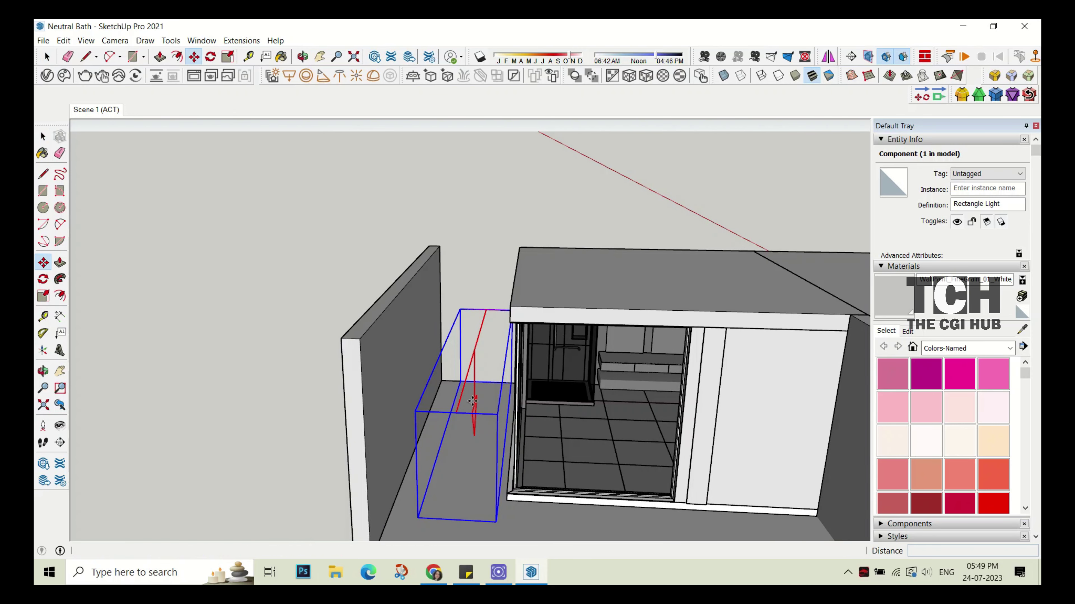
{"action": "left_click", "coordinate": [456, 412]}
{"action": "scroll", "coordinate": [480, 312], "scroll_direction": "down", "scroll_amount": 2}
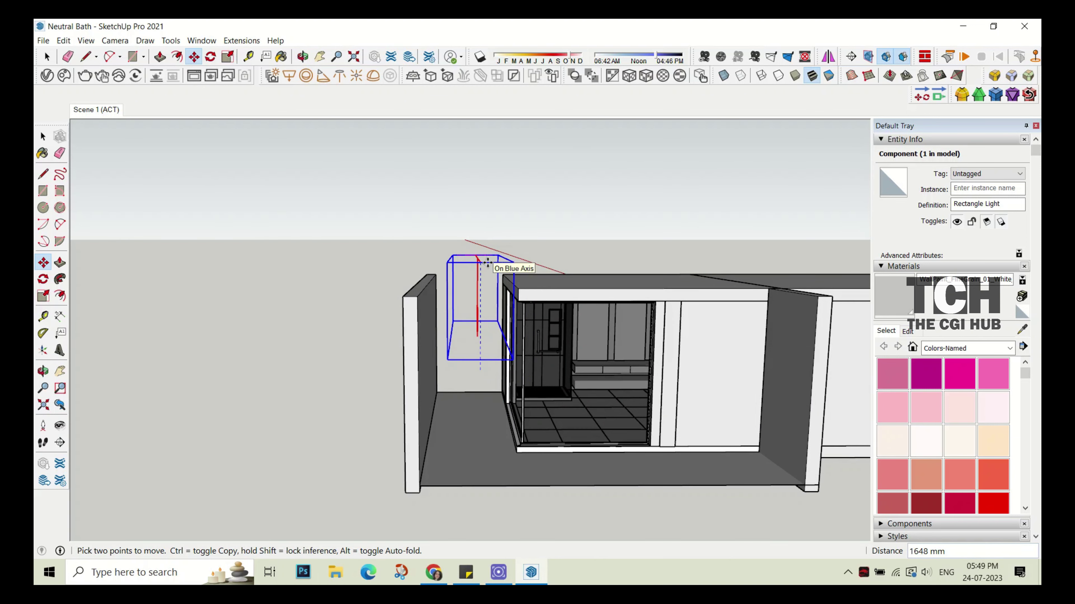
{"action": "left_click", "coordinate": [47, 56]}
{"action": "middle_click_drag", "start_coordinate": [381, 339], "coordinate": [480, 413]}
- Set the rectangle light to intensity 45, V size 45.4 and directionality 0
{"action": "left_click", "coordinate": [47, 76]}
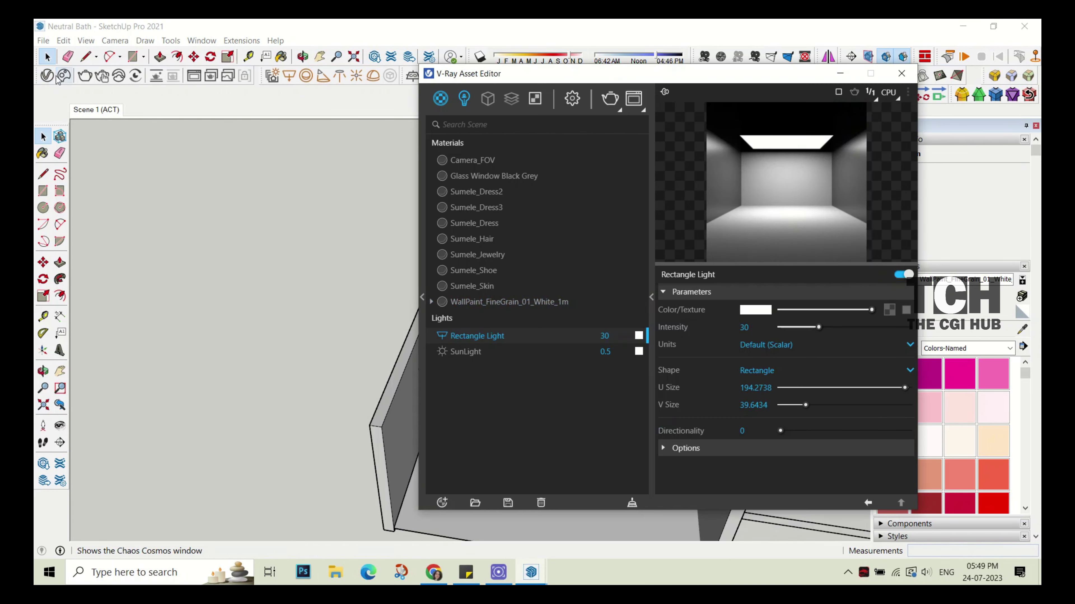
{"action": "left_click", "coordinate": [743, 327]}
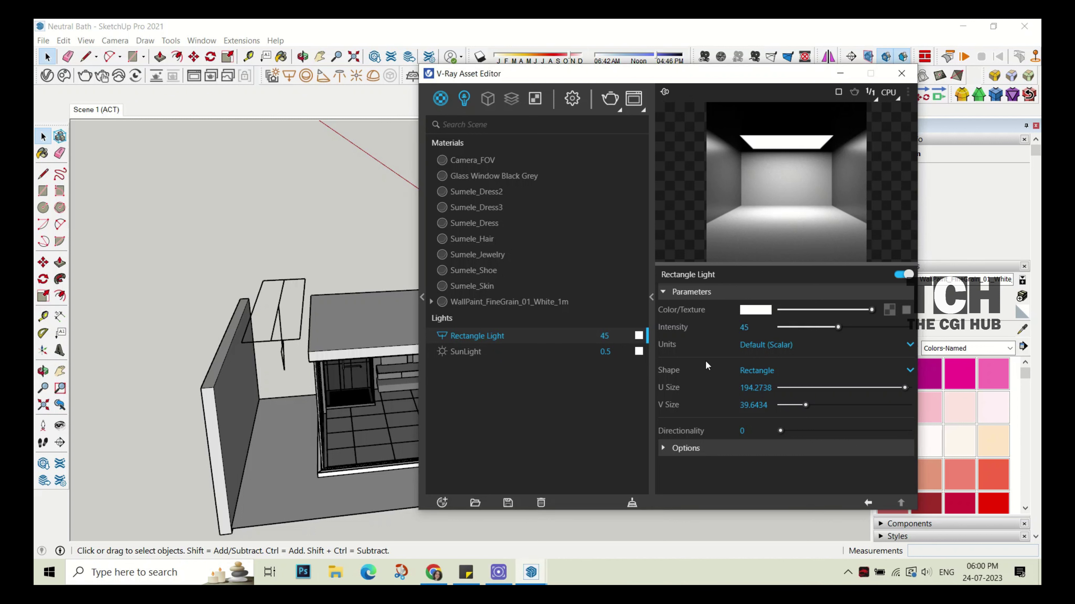
{"action": "left_click", "coordinate": [694, 448]}
{"action": "scroll", "coordinate": [744, 329], "scroll_direction": "down", "scroll_amount": 3}
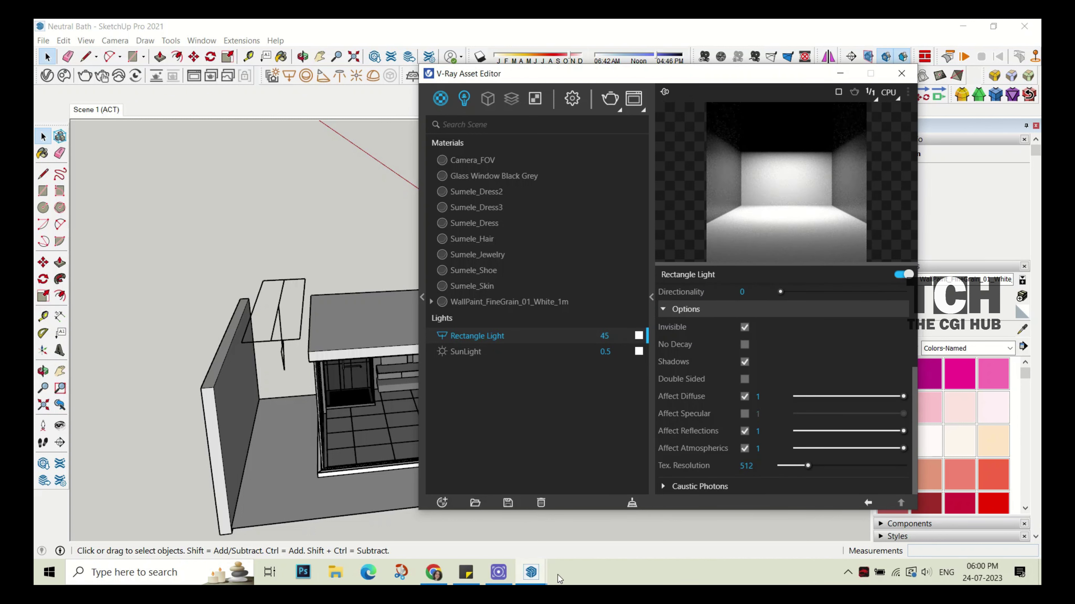
{"action": "scroll", "coordinate": [759, 389], "scroll_direction": "up", "scroll_amount": 3}
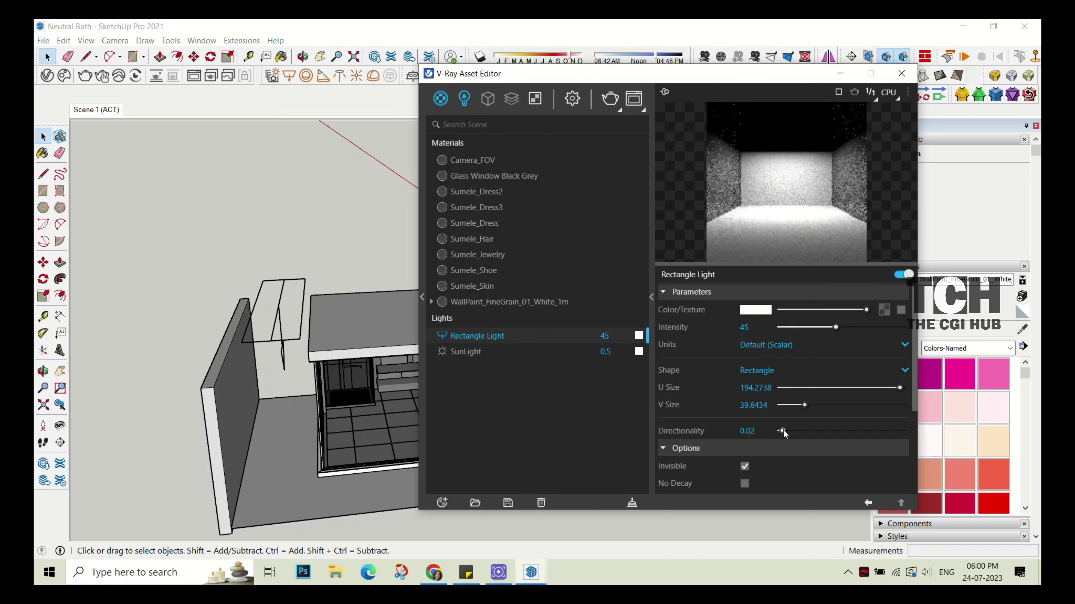
{"action": "left_click_drag", "start_coordinate": [792, 432], "coordinate": [768, 431]}
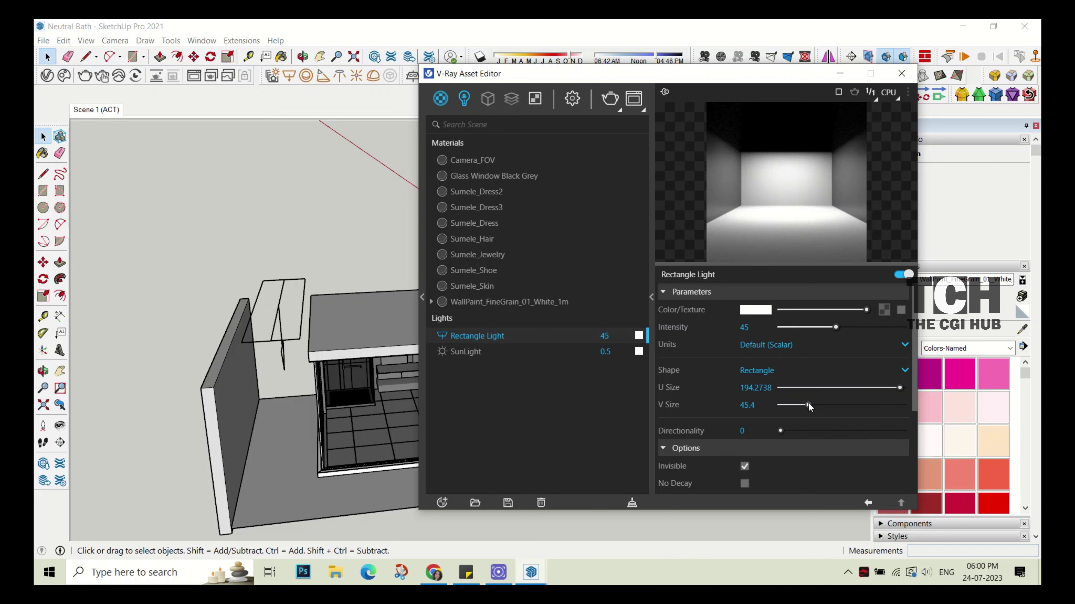
{"action": "left_click", "coordinate": [901, 73]}
- Recentre the view and start a new V-Ray rectangle light
{"action": "mouse_move", "coordinate": [501, 376]}
{"action": "middle_mouse_down", "text": "shift"}
{"action": "mouse_move", "coordinate": [439, 491]}
{"action": "mouse_move", "coordinate": [574, 579]}
{"action": "middle_mouse_up", "text": "shift"}
{"action": "left_click", "coordinate": [289, 75]}
{"action": "scroll", "coordinate": [398, 452], "scroll_direction": "up", "scroll_amount": 3}
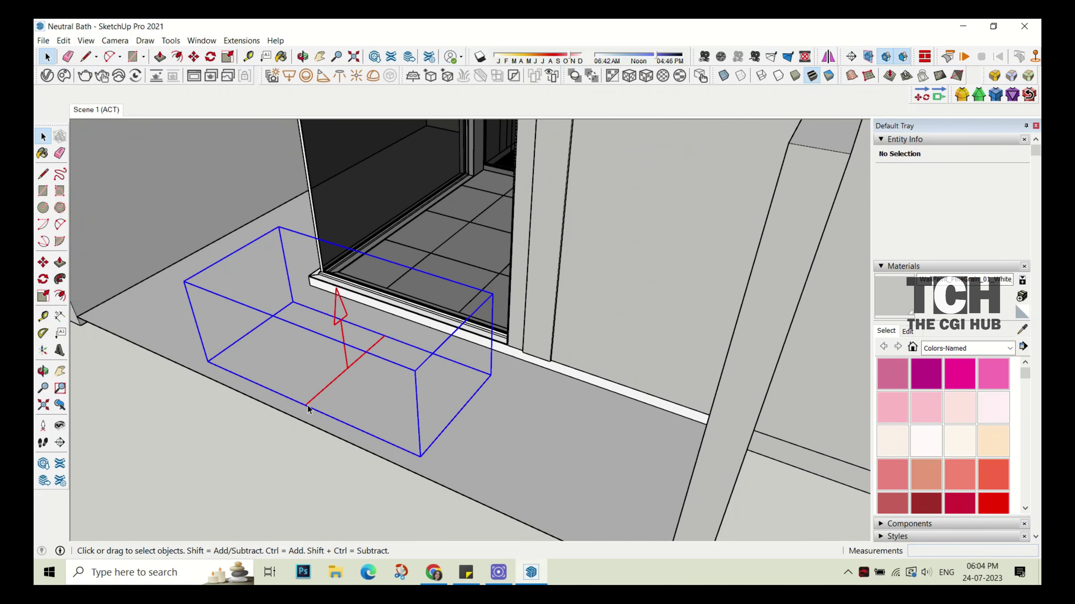
- Place a second rectangle light on the floor and stretch it wider
{"action": "left_click", "coordinate": [338, 360]}
{"action": "left_click", "coordinate": [44, 296]}
{"action": "left_click_drag", "start_coordinate": [297, 373], "coordinate": [239, 413]}
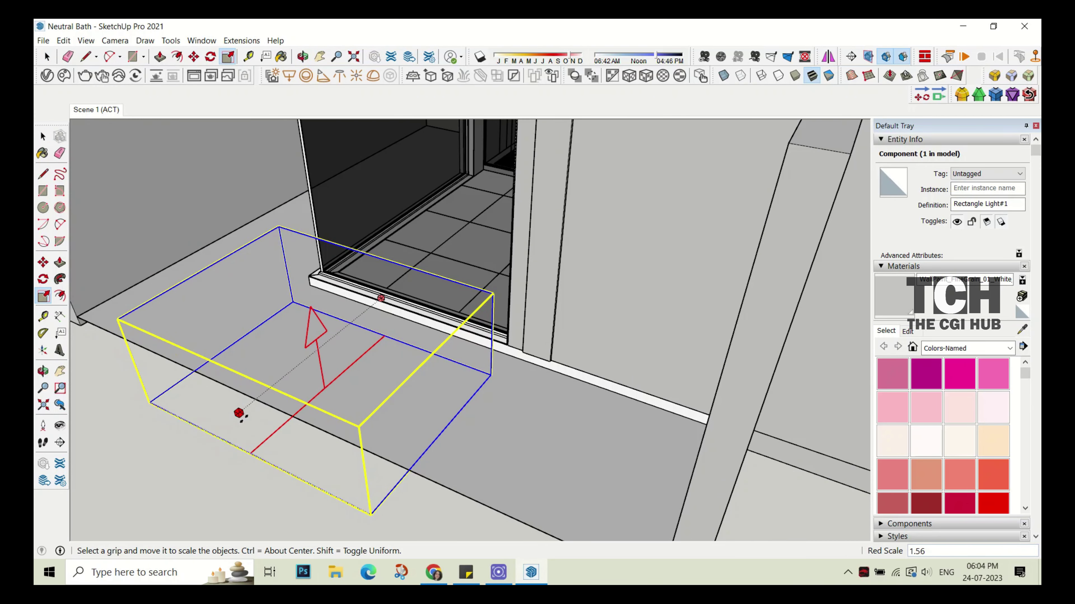
{"action": "key", "text": "space"}
{"action": "mouse_move", "coordinate": [254, 402]}
{"action": "middle_mouse_down"}
{"action": "mouse_move", "coordinate": [383, 340]}
{"action": "mouse_move", "coordinate": [312, 384]}
{"action": "middle_mouse_up"}
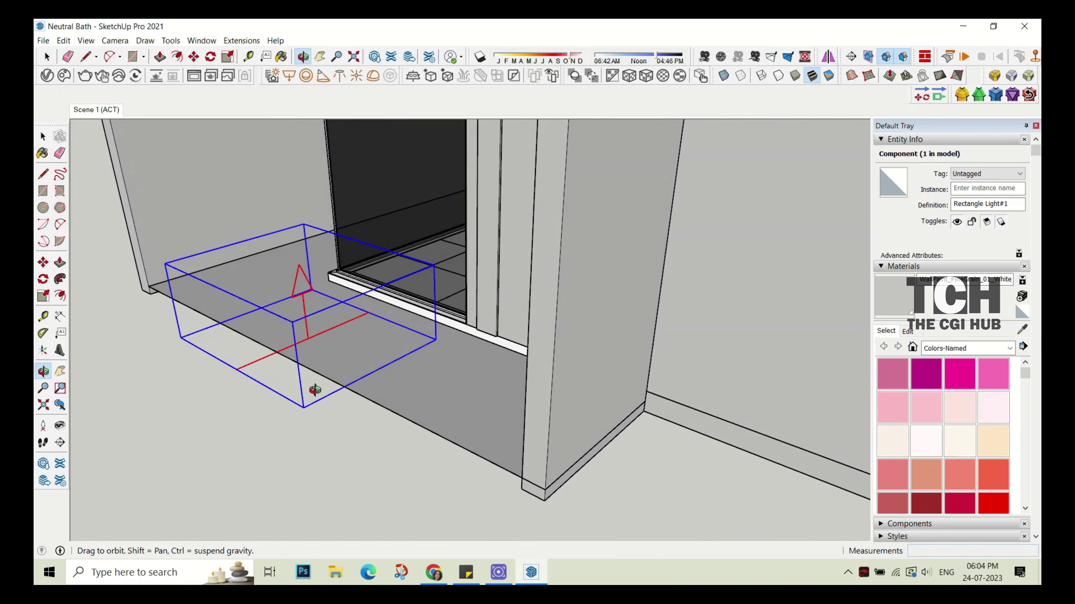
{"action": "middle_click_drag", "start_coordinate": [288, 320], "coordinate": [286, 228]}
- Tilt the new light up toward the front opening
{"action": "key", "text": "q"}
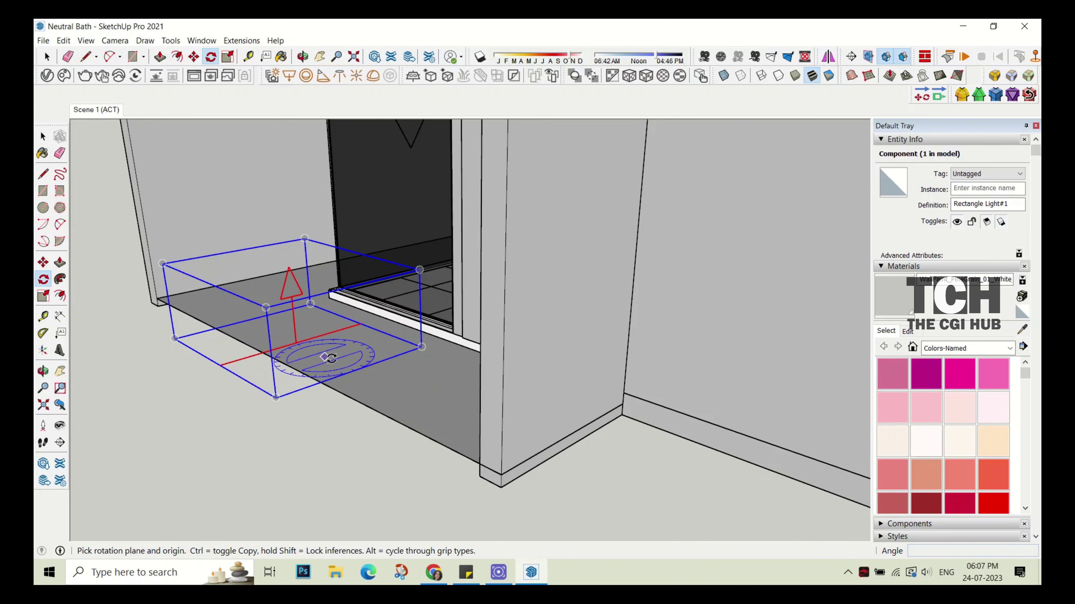
{"action": "left_click_drag", "start_coordinate": [529, 386], "coordinate": [545, 391]}
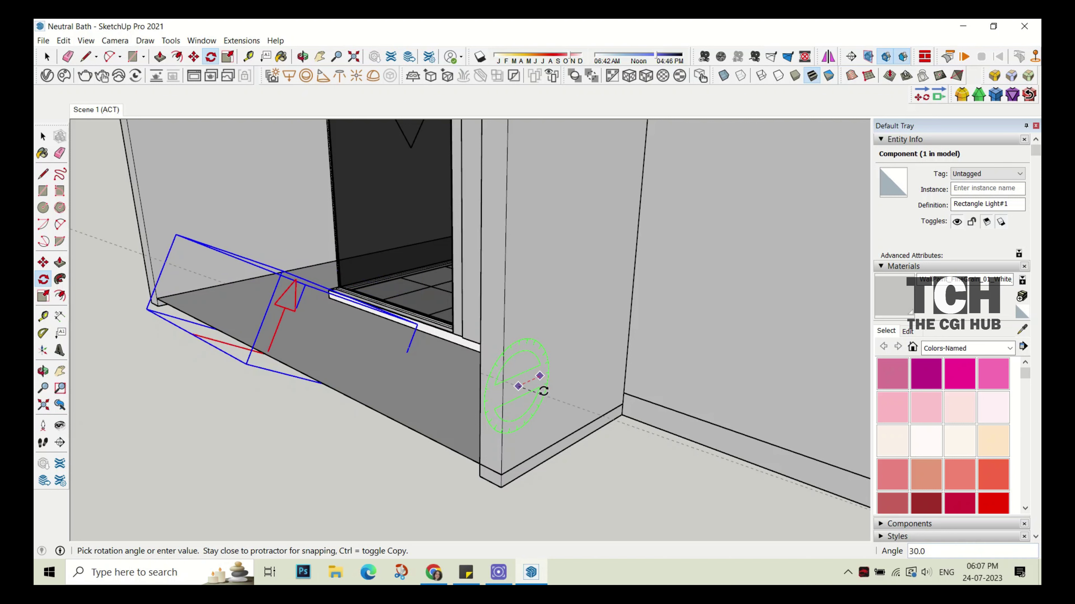
{"action": "left_click", "coordinate": [539, 431]}
{"action": "middle_click_drag", "start_coordinate": [200, 122], "coordinate": [398, 432]}
- Raise the light 790 mm and shift it toward the opening
{"action": "key", "text": "space"}
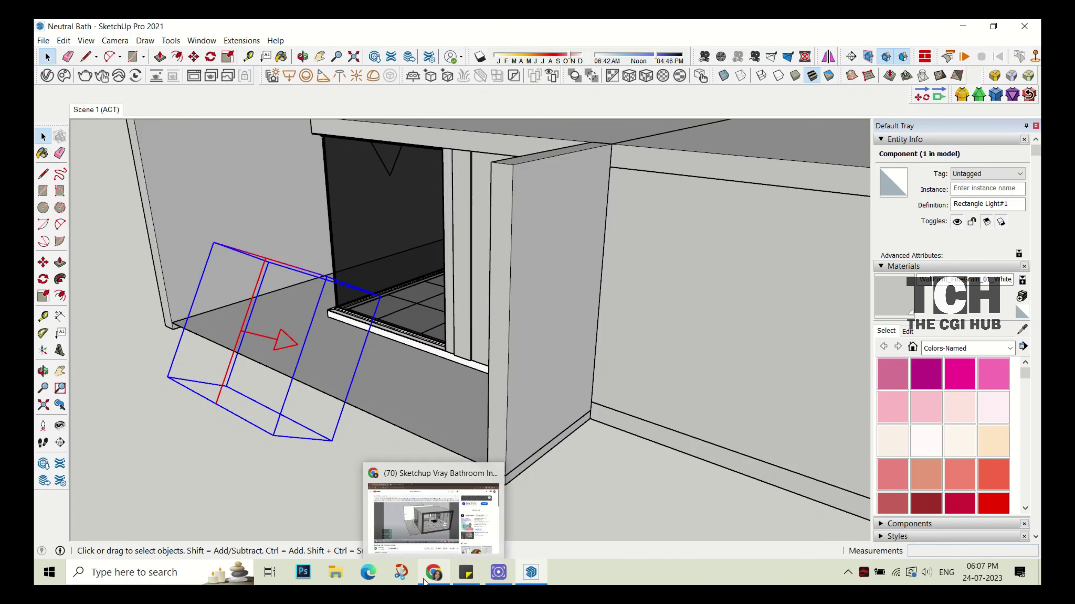
{"action": "type", "text": "350 mm"}
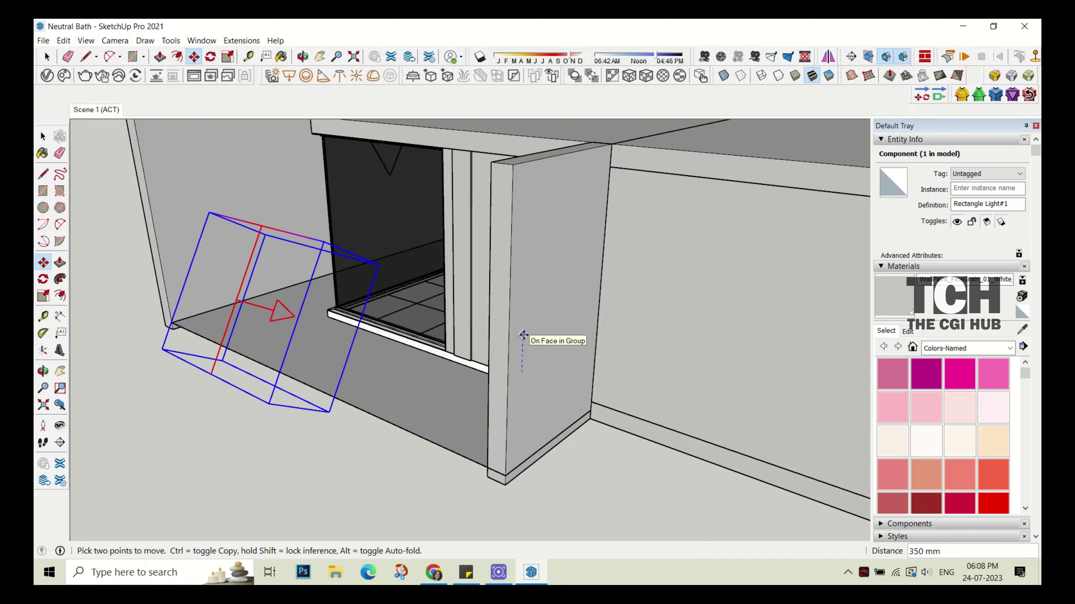
{"action": "type", "text": "790"}
{"action": "key", "text": "Return"}
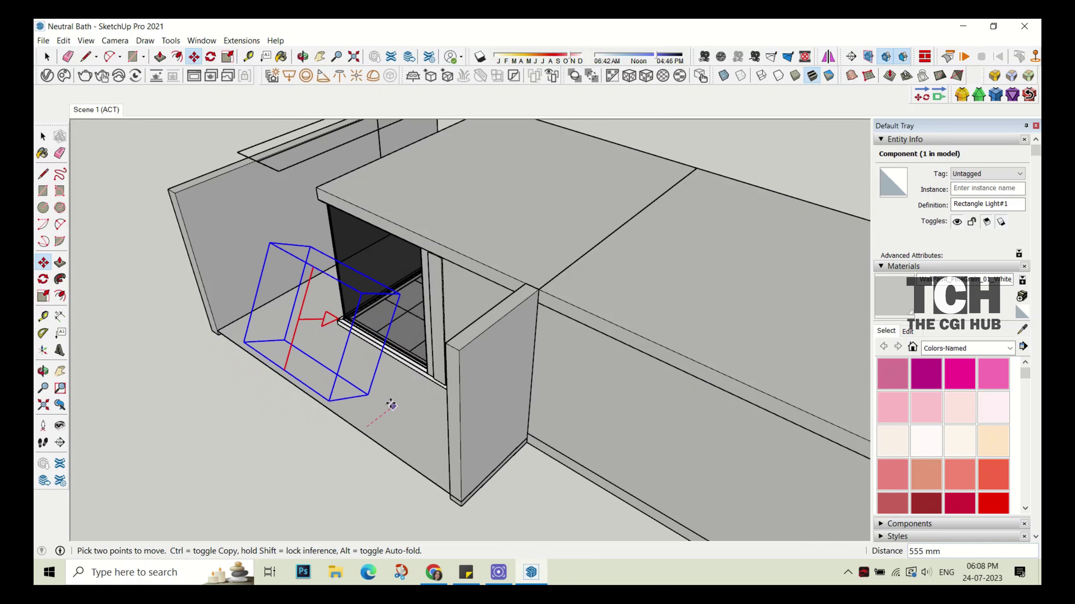
{"action": "left_click_drag", "start_coordinate": [300, 336], "coordinate": [336, 312]}
{"action": "key", "text": "space"}
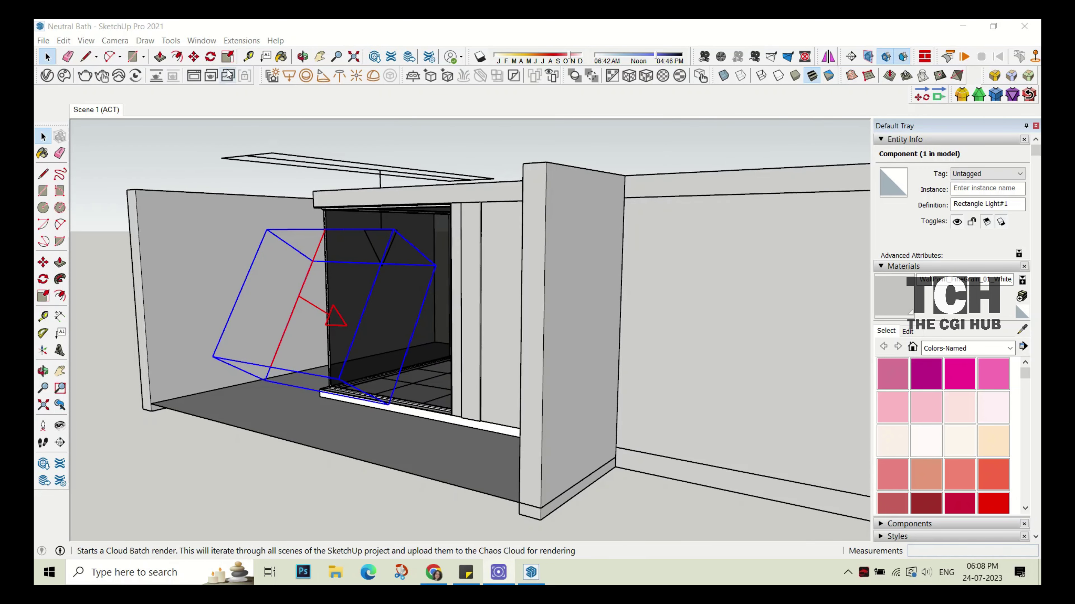
- Reposition Rectangle Light#1 further inside the front opening
{"action": "scroll", "coordinate": [381, 254], "scroll_direction": "up", "scroll_amount": 2}
{"action": "key", "text": "s"}
{"action": "key", "text": "m"}
{"action": "scroll", "coordinate": [380, 223], "scroll_direction": "up", "scroll_amount": 2}
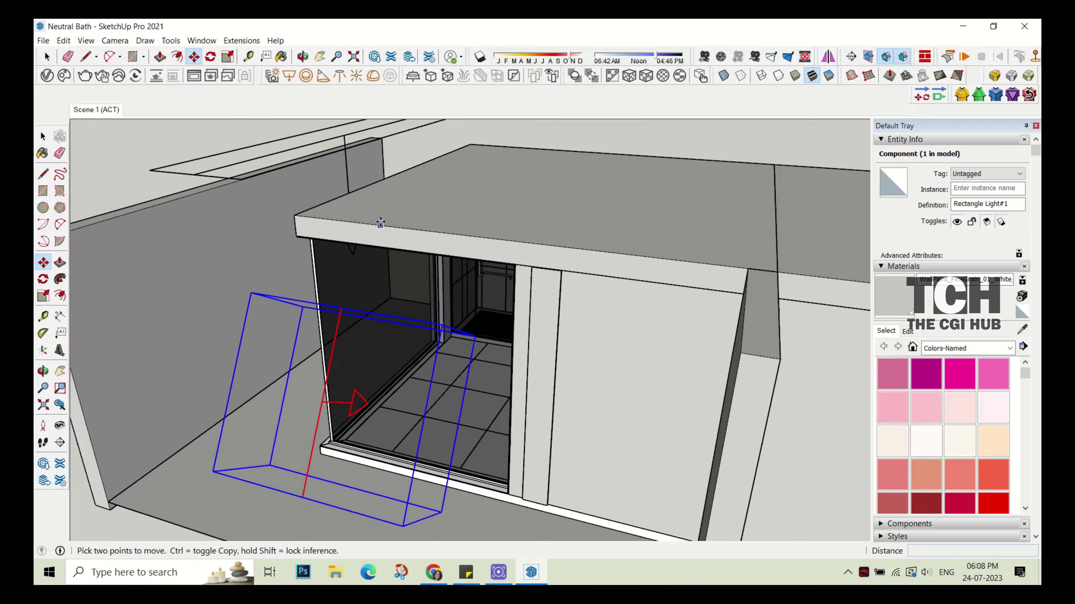
{"action": "mouse_move", "coordinate": [380, 224]}
{"action": "middle_mouse_down"}
{"action": "mouse_move", "coordinate": [547, 336]}
{"action": "mouse_move", "coordinate": [408, 495]}
{"action": "mouse_move", "coordinate": [540, 352]}
{"action": "middle_mouse_up"}
{"action": "left_click", "coordinate": [547, 336]}
{"action": "left_click", "coordinate": [408, 495]}
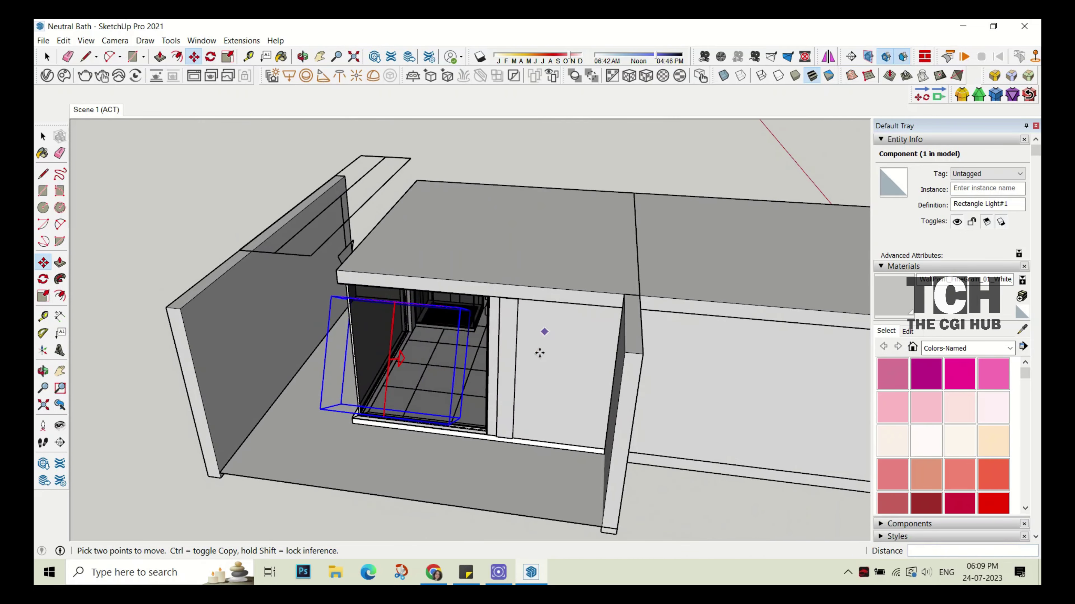
{"action": "left_click", "coordinate": [540, 353]}
- Review Rectangle Light#1's V-Ray options, with Invisible on
{"action": "left_click", "coordinate": [47, 56]}
{"action": "left_click", "coordinate": [272, 76]}
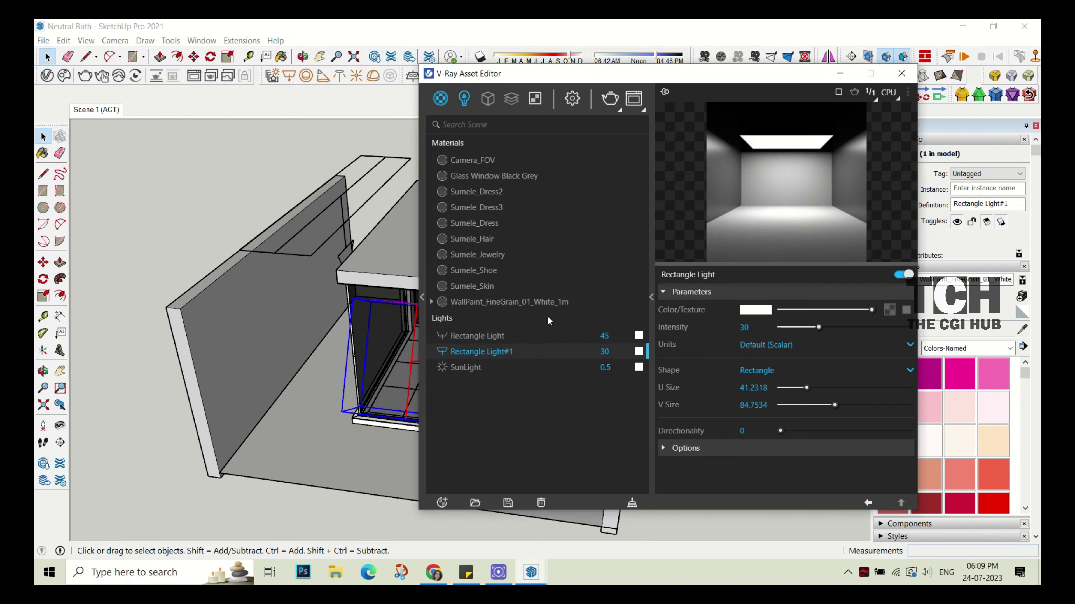
{"action": "left_click", "coordinate": [686, 447]}
{"action": "scroll", "coordinate": [740, 402], "scroll_direction": "down", "scroll_amount": 2}
{"action": "scroll", "coordinate": [740, 402], "scroll_direction": "down", "scroll_amount": 2}
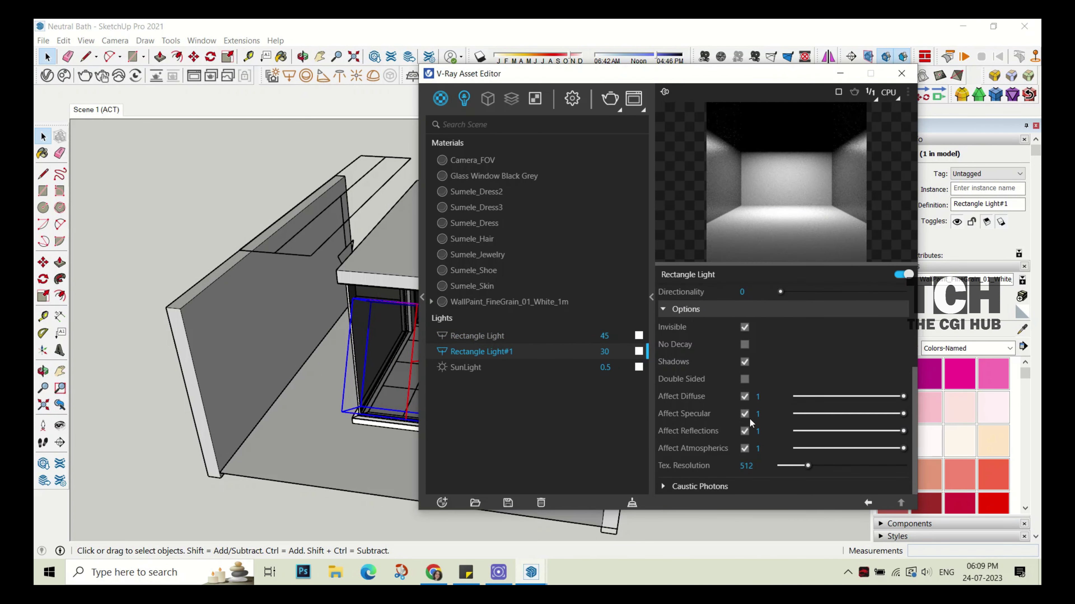
{"action": "left_click", "coordinate": [901, 74]}
- Hide the solid group in Scene 1 and update the scene
{"action": "left_click", "coordinate": [84, 111]}
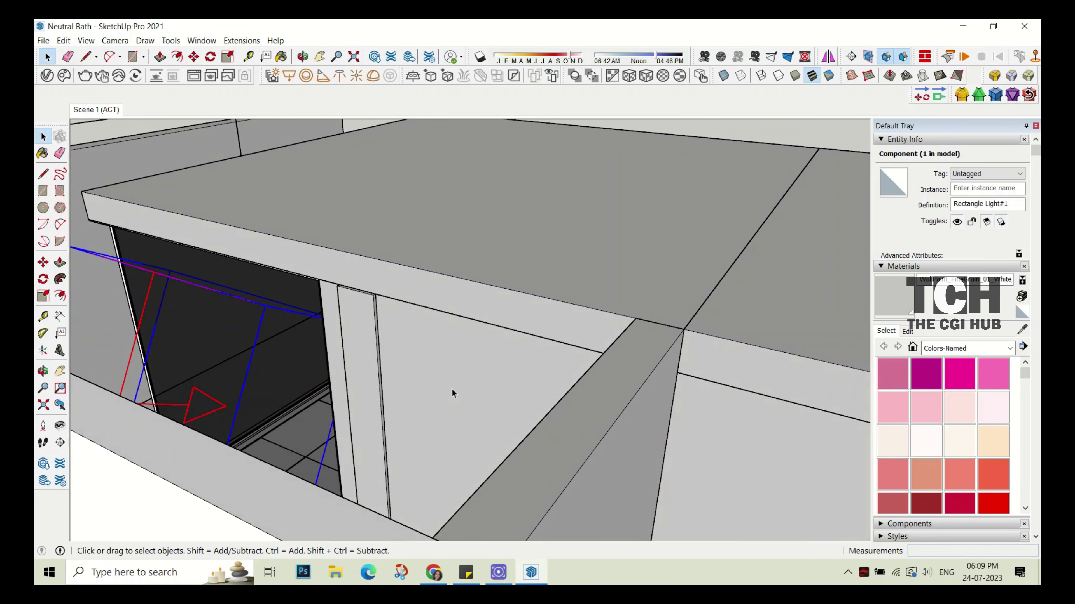
{"action": "right_click", "coordinate": [200, 224]}
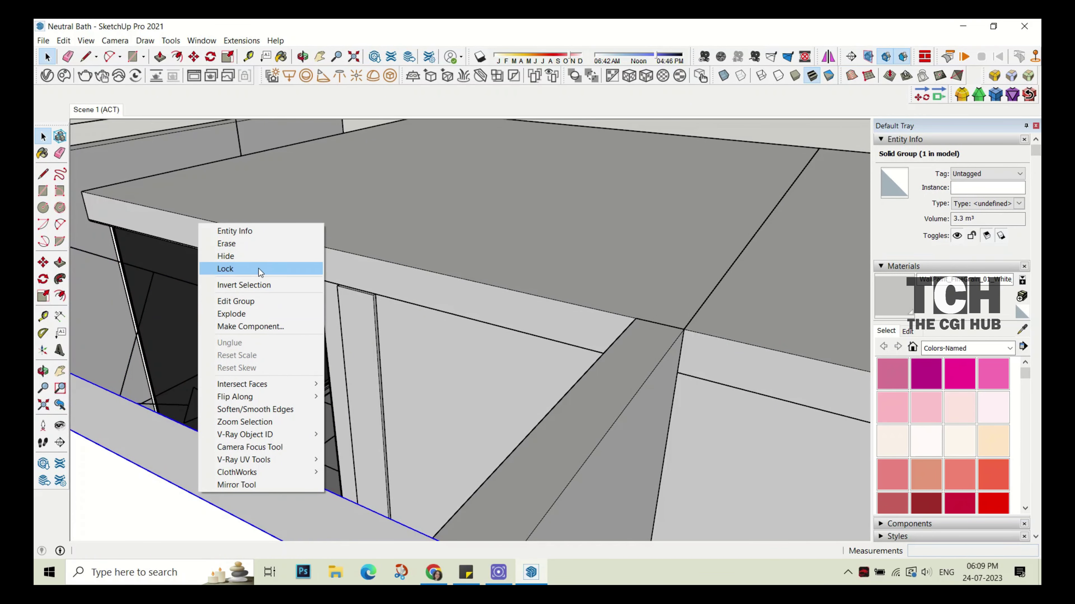
{"action": "left_click", "coordinate": [238, 256]}
{"action": "right_click", "coordinate": [85, 114]}
{"action": "left_click", "coordinate": [127, 163]}
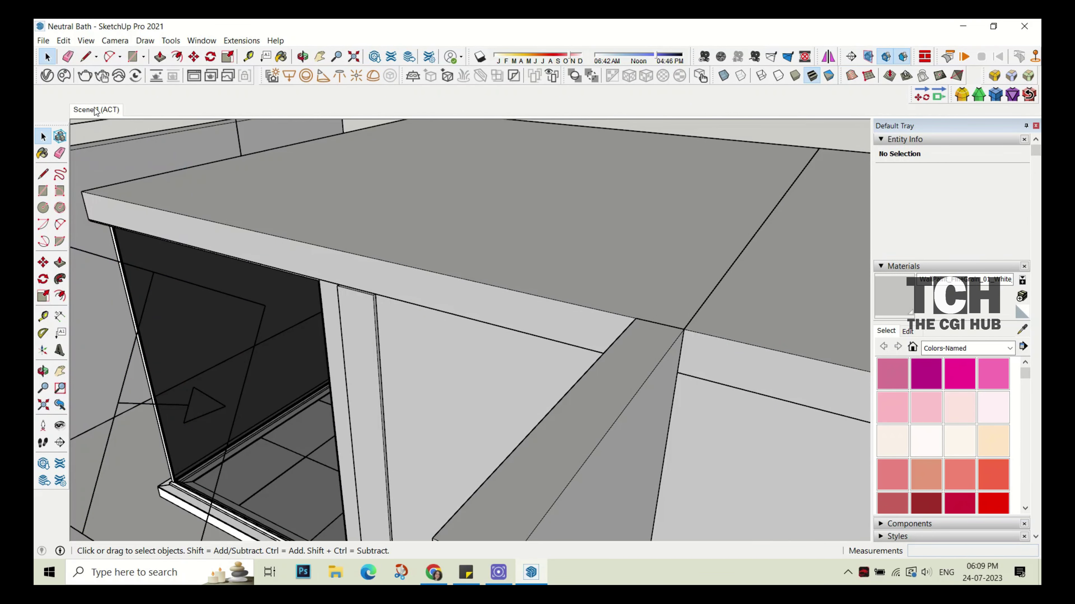
- Hide the group obstructing the overview of the vanity
{"action": "mouse_move", "coordinate": [475, 467]}
{"action": "middle_mouse_down"}
{"action": "mouse_move", "coordinate": [446, 384]}
{"action": "mouse_move", "coordinate": [638, 375]}
{"action": "middle_mouse_up"}
{"action": "right_click", "coordinate": [353, 363]}
{"action": "left_click", "coordinate": [381, 59]}
- Zoom in on the vanity and flip the small rectangle light's facing direction
{"action": "scroll", "coordinate": [484, 369], "scroll_direction": "up", "scroll_amount": 3}
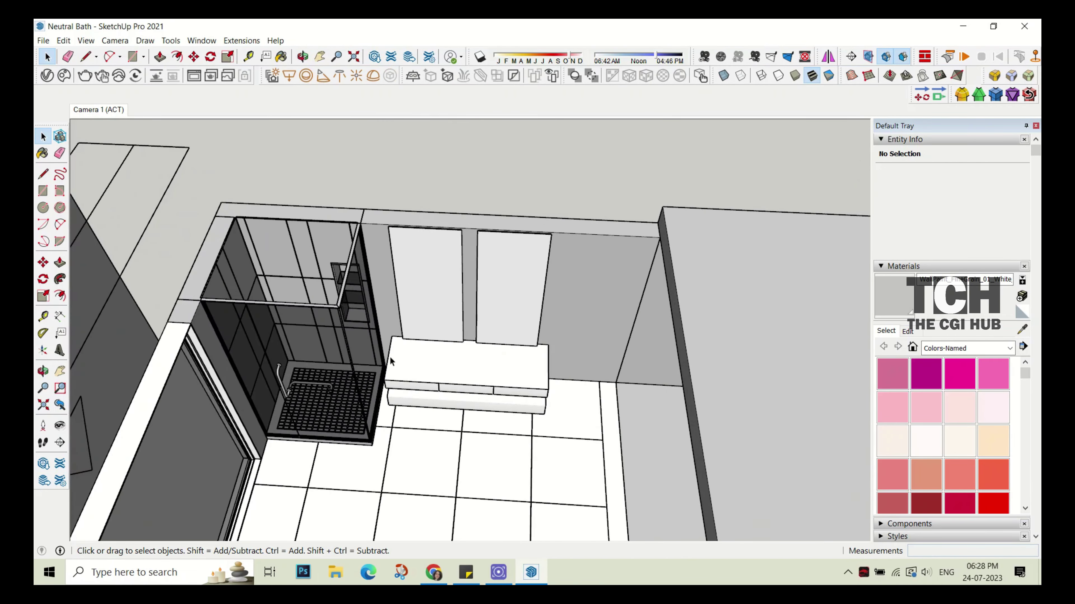
{"action": "scroll", "coordinate": [484, 369], "scroll_direction": "up", "scroll_amount": 3}
{"action": "scroll", "coordinate": [483, 370], "scroll_direction": "up", "scroll_amount": 3}
{"action": "scroll", "coordinate": [418, 385], "scroll_direction": "up", "scroll_amount": 1}
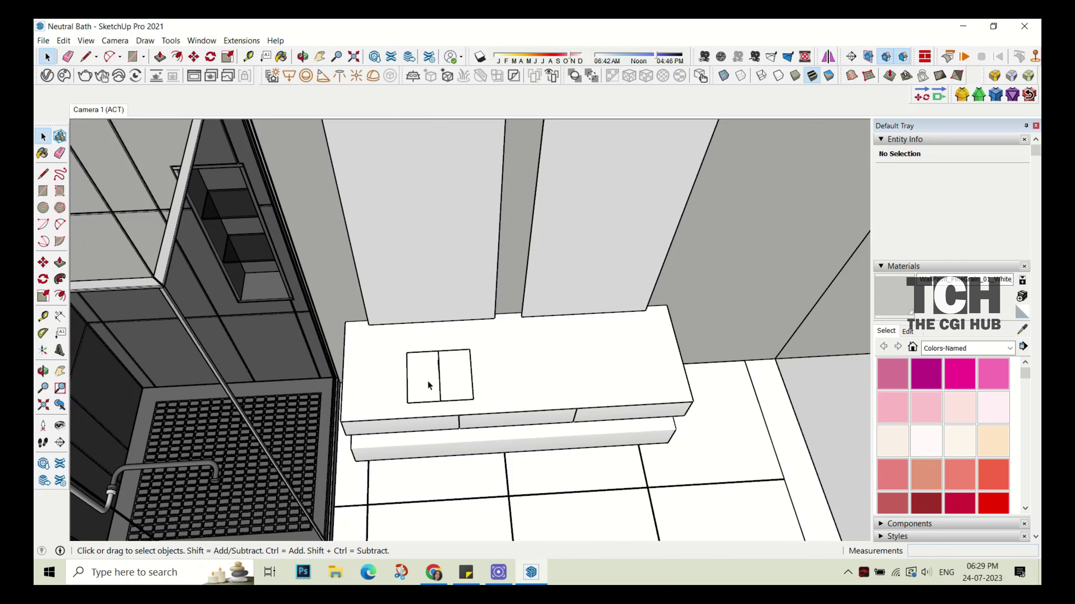
{"action": "middle_click_drag", "start_coordinate": [428, 385], "coordinate": [413, 329]}
{"action": "right_click", "coordinate": [417, 331]}
{"action": "left_click", "coordinate": [599, 482]}
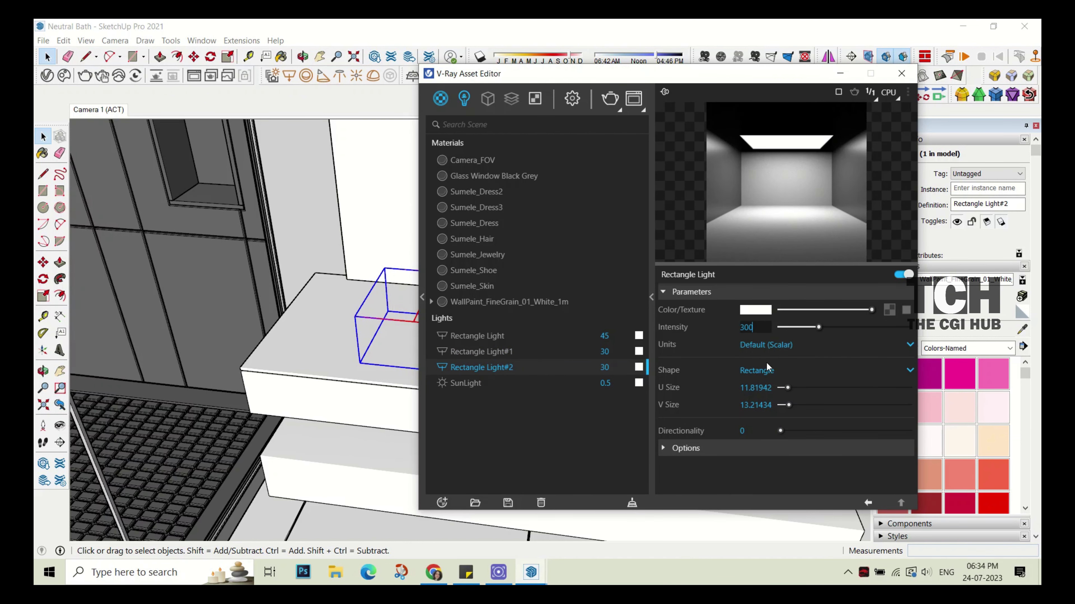
- Set Rectangle Light#2 to intensity 300, Disc shape, Invisible, and directionality 0.5
{"action": "left_click", "coordinate": [750, 447]}
{"action": "key", "text": "Down"}
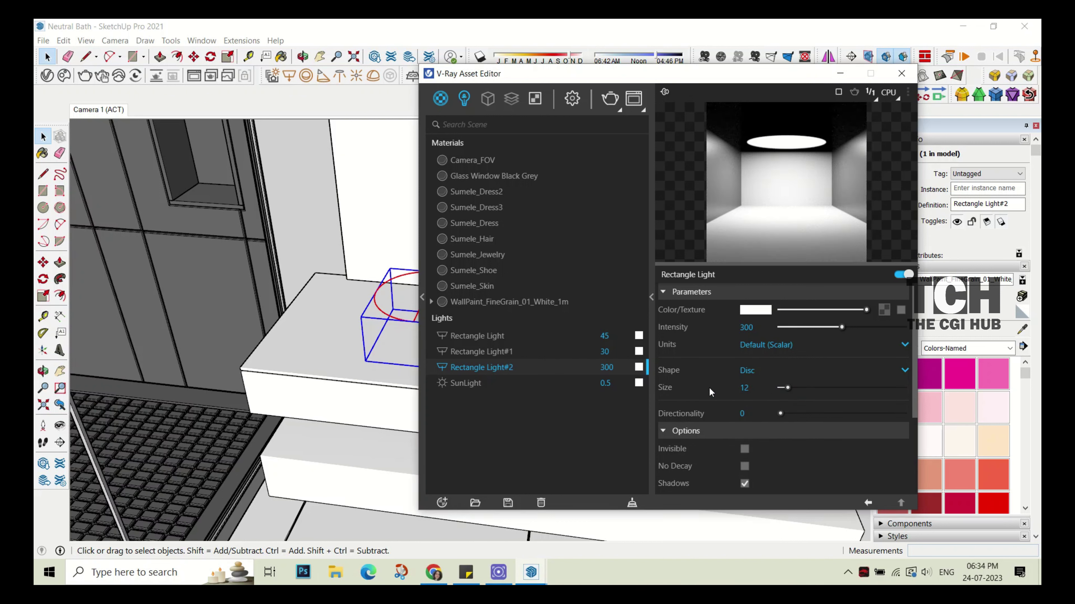
{"action": "scroll", "coordinate": [747, 381], "scroll_direction": "down", "scroll_amount": 2}
{"action": "left_click", "coordinate": [747, 341]}
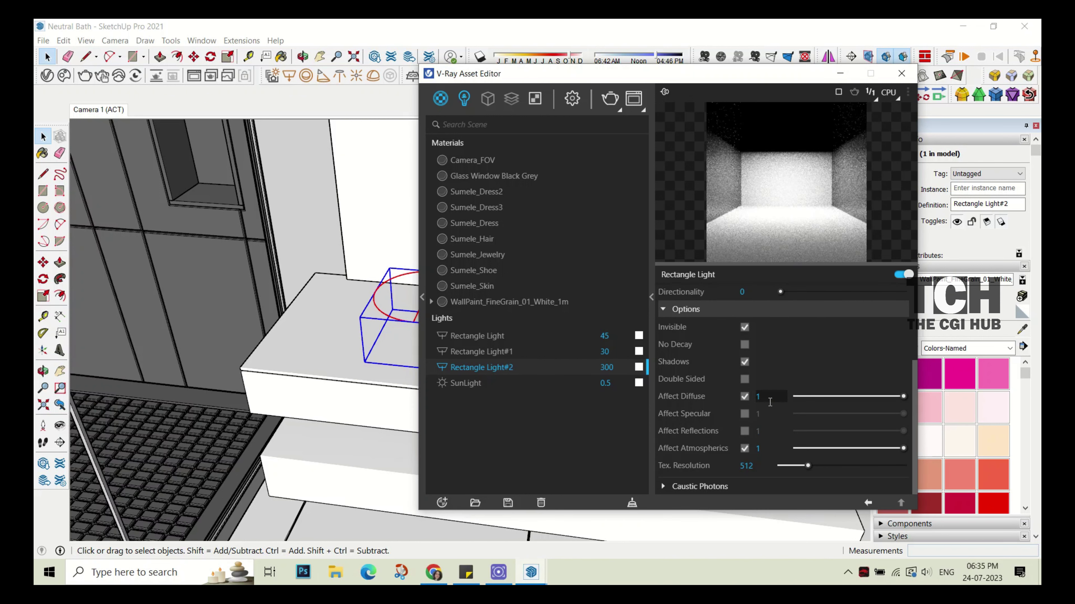
{"action": "scroll", "coordinate": [747, 380], "scroll_direction": "up", "scroll_amount": 2}
{"action": "left_click", "coordinate": [745, 414]}
{"action": "type", "text": ".5"}
{"action": "key", "text": "Return"}
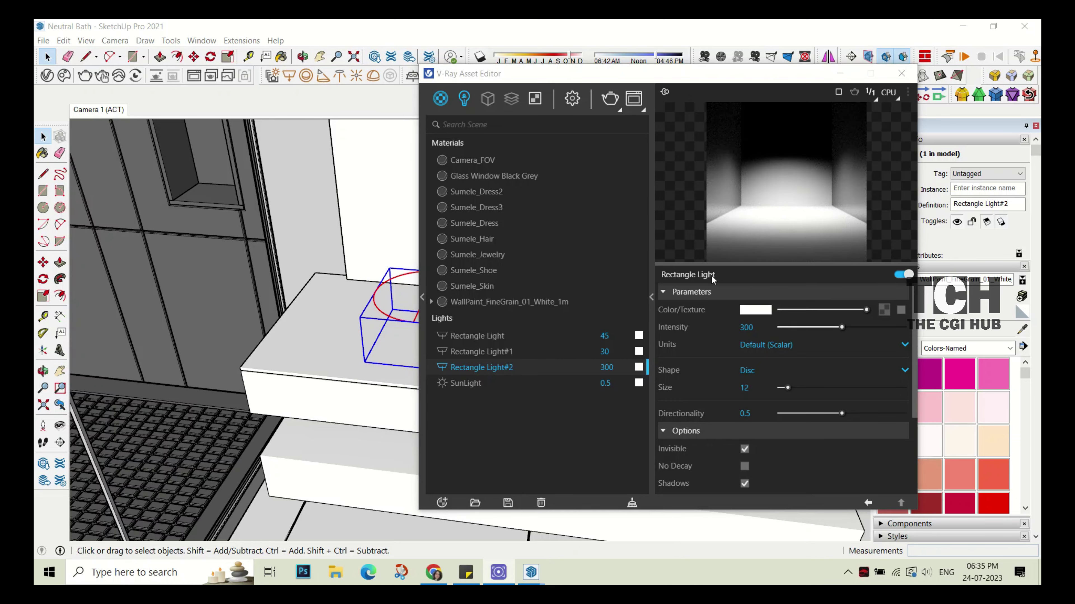
{"action": "left_click", "coordinate": [902, 74]}
- Tilt the vanity disc light 15° about a pivot on the bench front
{"action": "middle_click_drag", "start_coordinate": [490, 488], "coordinate": [405, 311]}
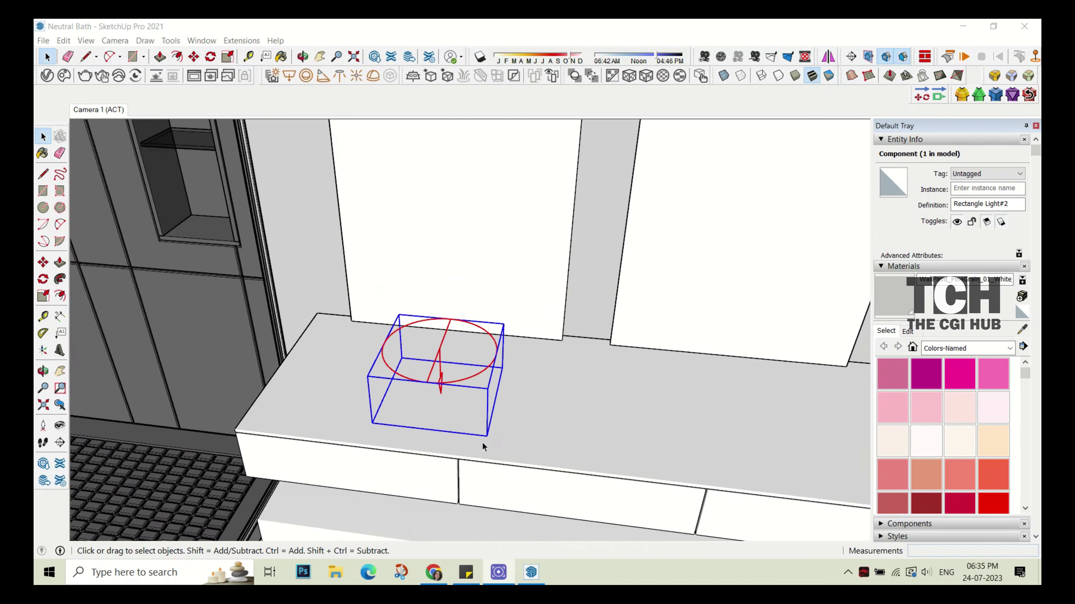
{"action": "left_click", "coordinate": [211, 57]}
{"action": "scroll", "coordinate": [479, 300], "scroll_direction": "down", "scroll_amount": 2}
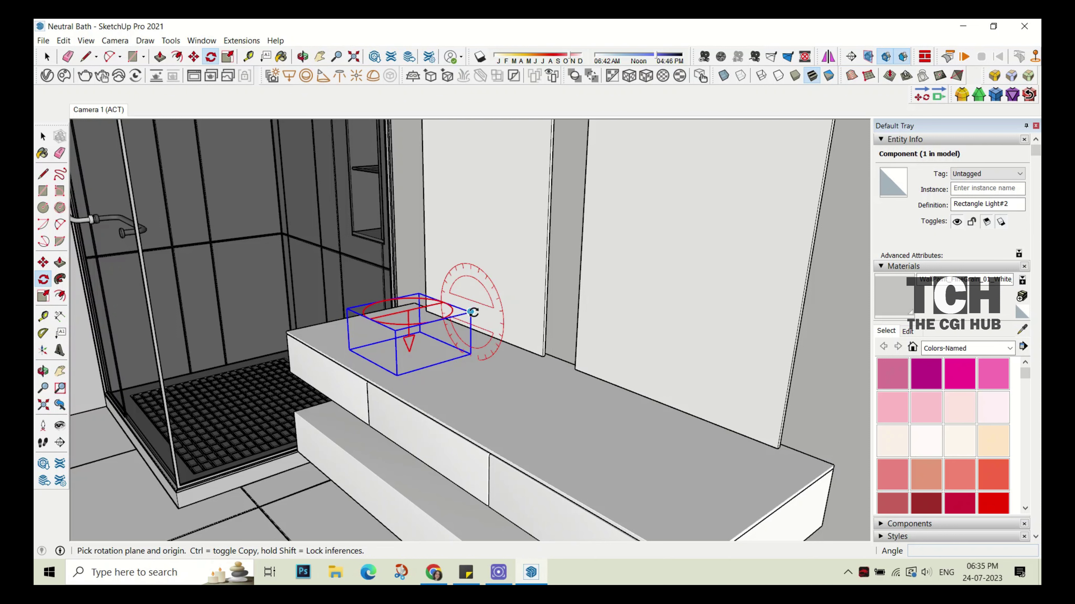
{"action": "middle_click_drag", "start_coordinate": [655, 246], "coordinate": [669, 475]}
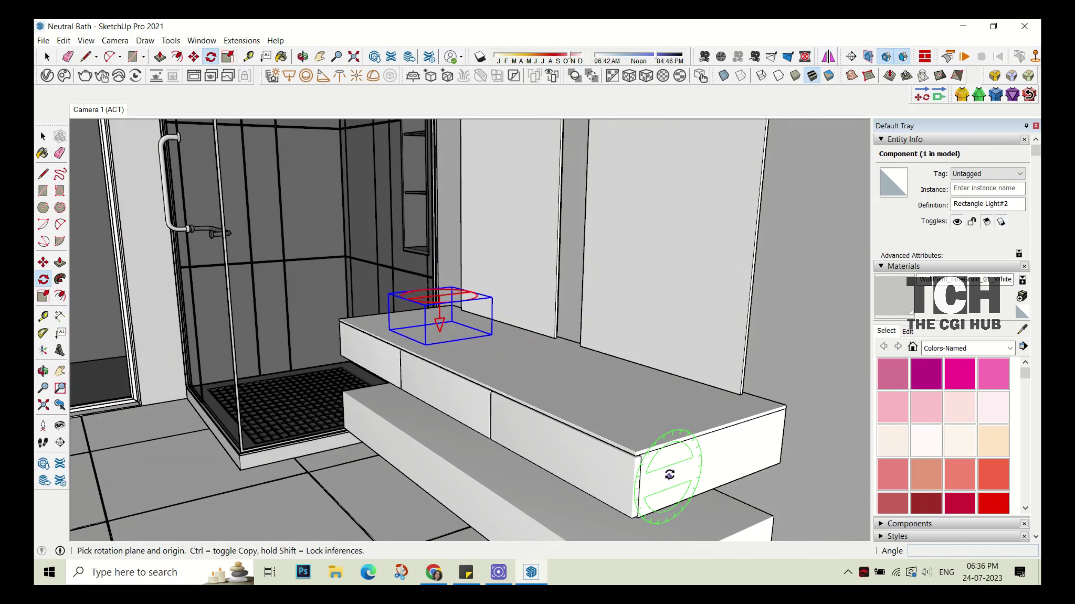
{"action": "left_click", "coordinate": [696, 456]}
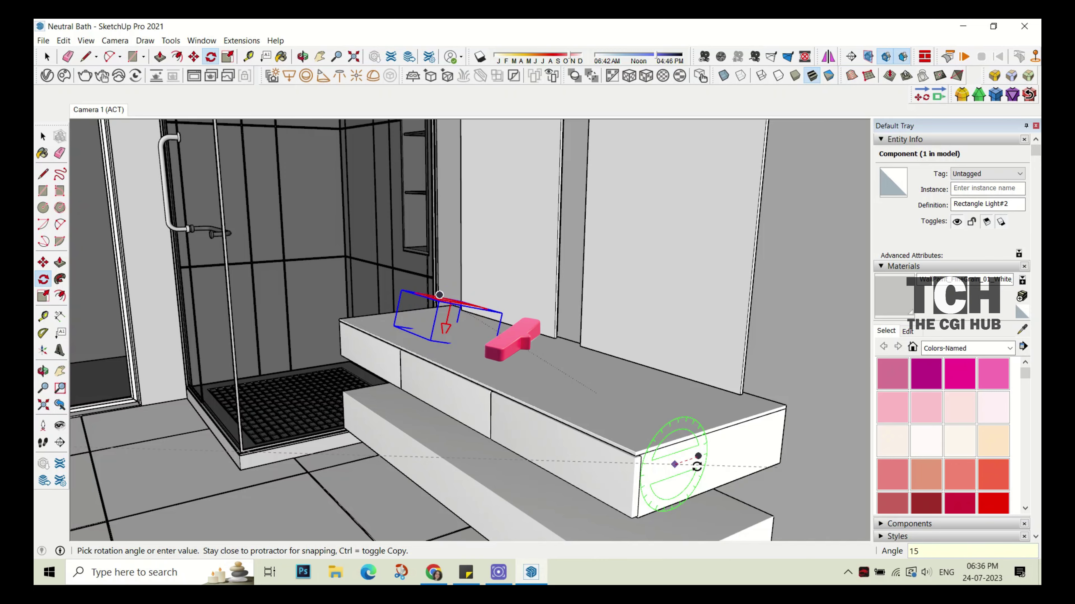
{"action": "left_click", "coordinate": [696, 465]}
{"action": "key", "text": "o"}
{"action": "left_click_drag", "start_coordinate": [581, 479], "coordinate": [469, 348]}
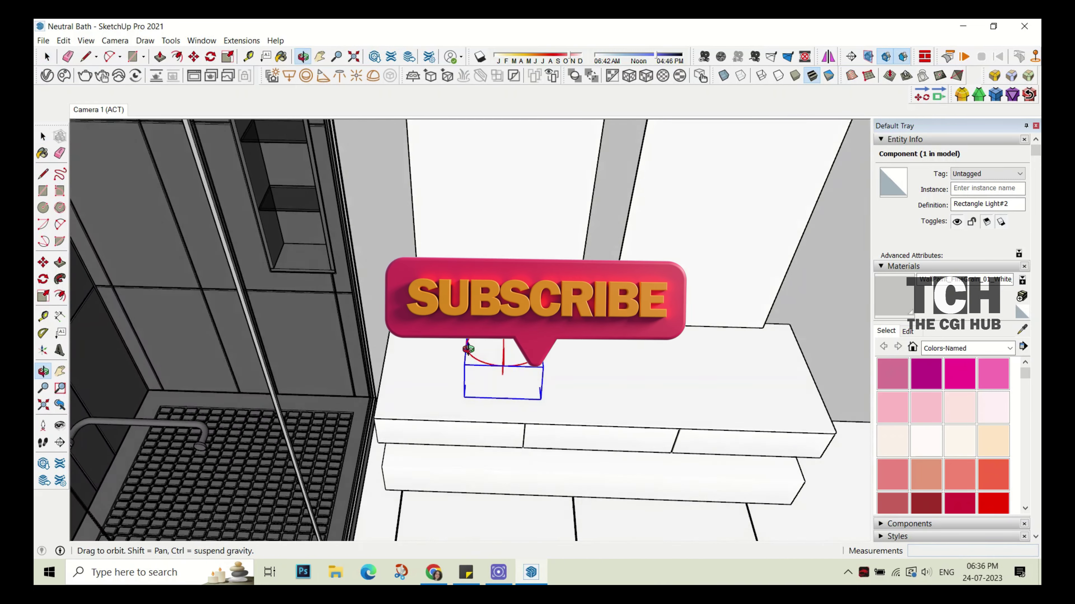
- Copy the disc light further along the bench
{"action": "key", "text": "m"}
{"action": "key", "text": "ctrl"}
{"action": "left_click", "coordinate": [563, 359]}
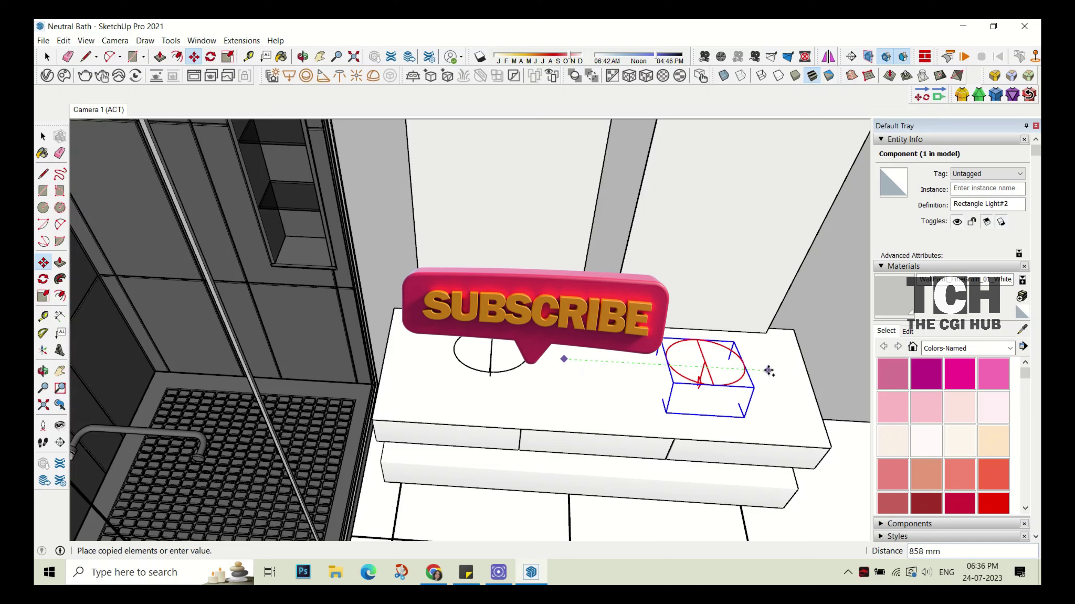
{"action": "left_click", "coordinate": [769, 371]}
{"action": "mouse_move", "coordinate": [769, 371]}
{"action": "middle_mouse_down"}
{"action": "mouse_move", "coordinate": [523, 329]}
{"action": "mouse_move", "coordinate": [425, 384]}
{"action": "middle_mouse_up"}
{"action": "key", "text": "space"}
- Raise both disc lights up onto the two tall wall panels
{"action": "key", "text": "m"}
{"action": "scroll", "coordinate": [489, 356], "scroll_direction": "down", "scroll_amount": 3}
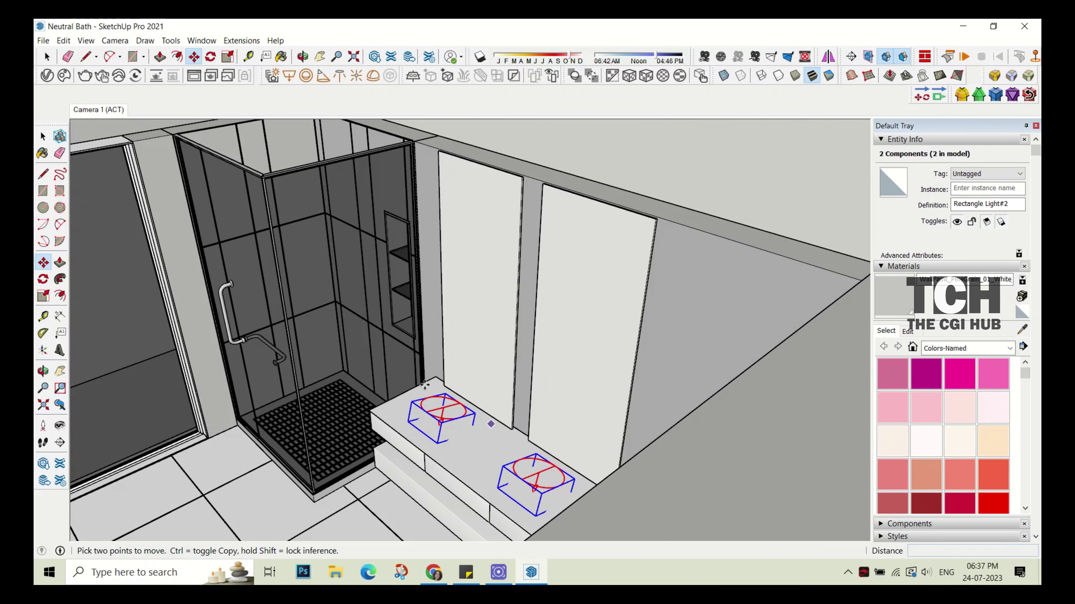
{"action": "left_click", "coordinate": [652, 343]}
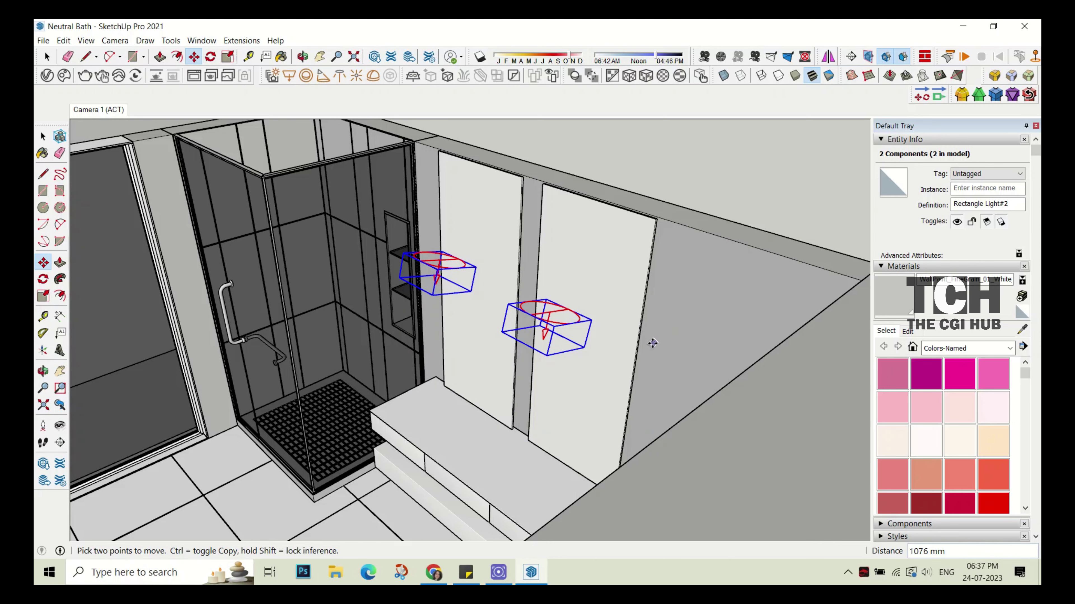
{"action": "left_click", "coordinate": [668, 241]}
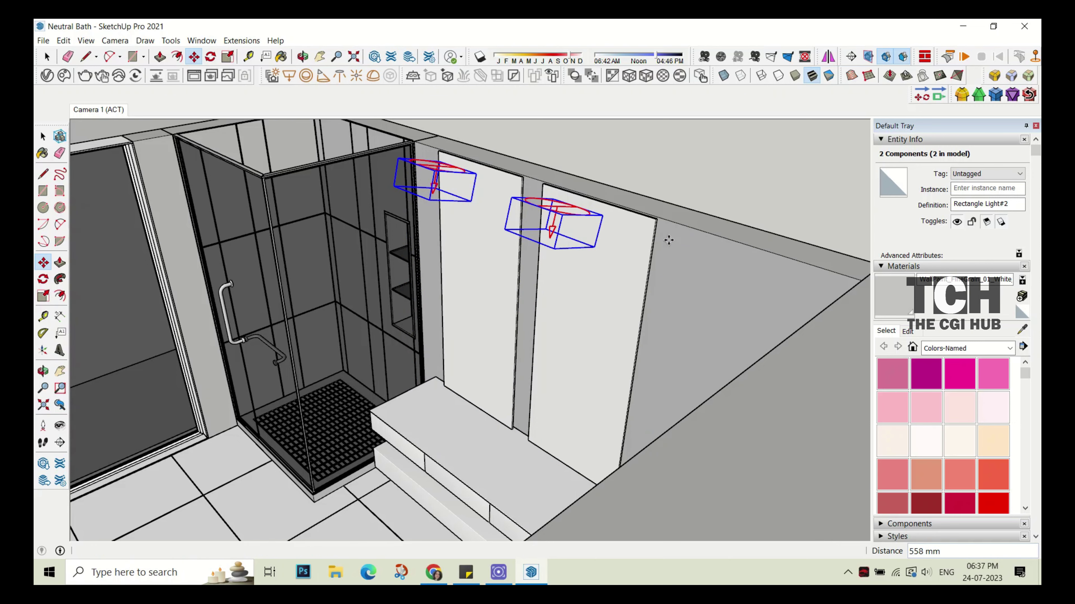
{"action": "key", "text": "space"}
{"action": "left_click", "coordinate": [503, 436]}
- Copy one of the wall disc lights as a new instance
{"action": "scroll", "coordinate": [503, 436], "scroll_direction": "up", "scroll_amount": 3}
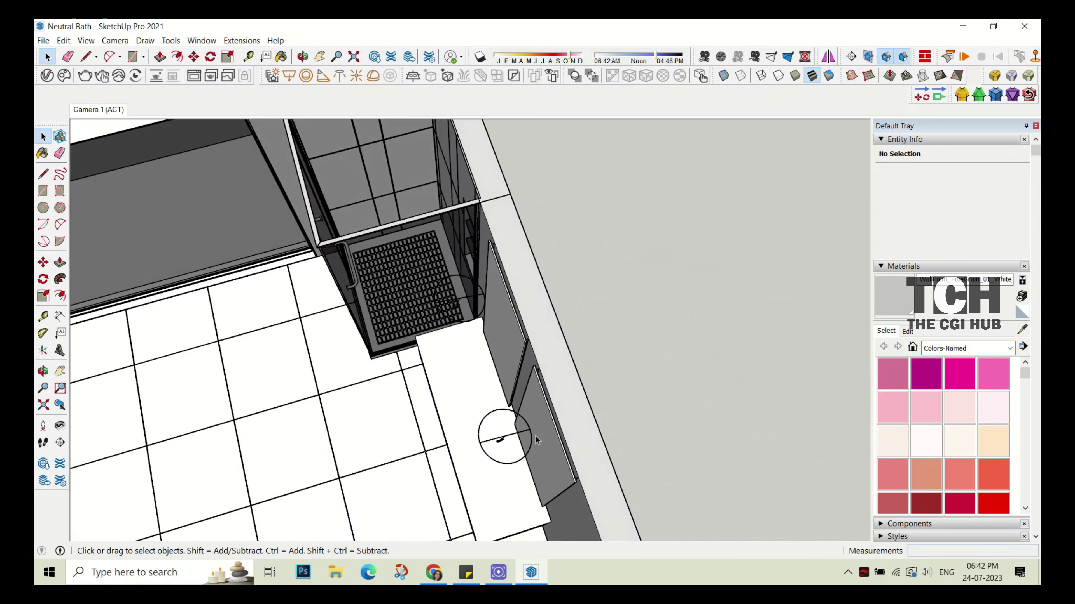
{"action": "middle_click_drag", "start_coordinate": [504, 436], "coordinate": [593, 357]}
{"action": "left_click", "coordinate": [474, 256]}
{"action": "key", "text": "m"}
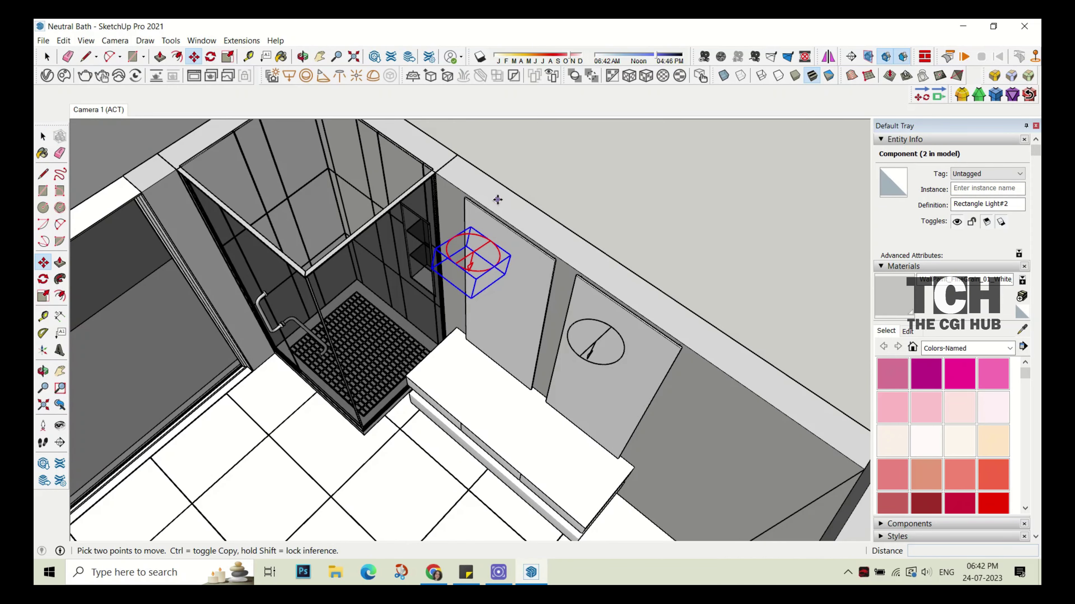
{"action": "key", "text": "ctrl"}
{"action": "left_click", "coordinate": [497, 200]}
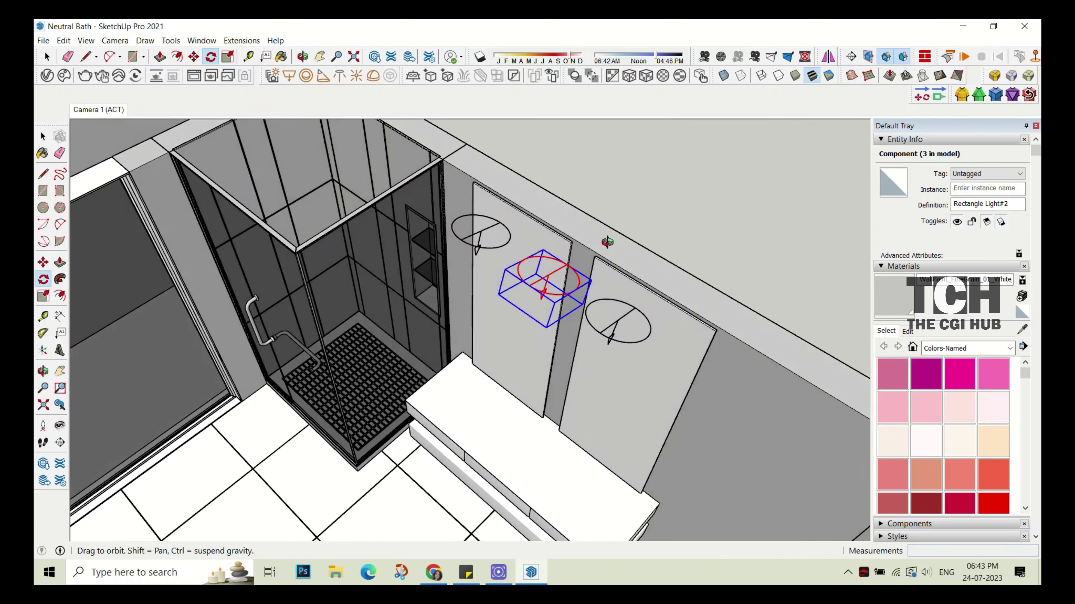
{"action": "middle_click_drag", "start_coordinate": [607, 240], "coordinate": [674, 302]}
- Rotate, resize and position the copied light over the shower tray
{"action": "key", "text": "q"}
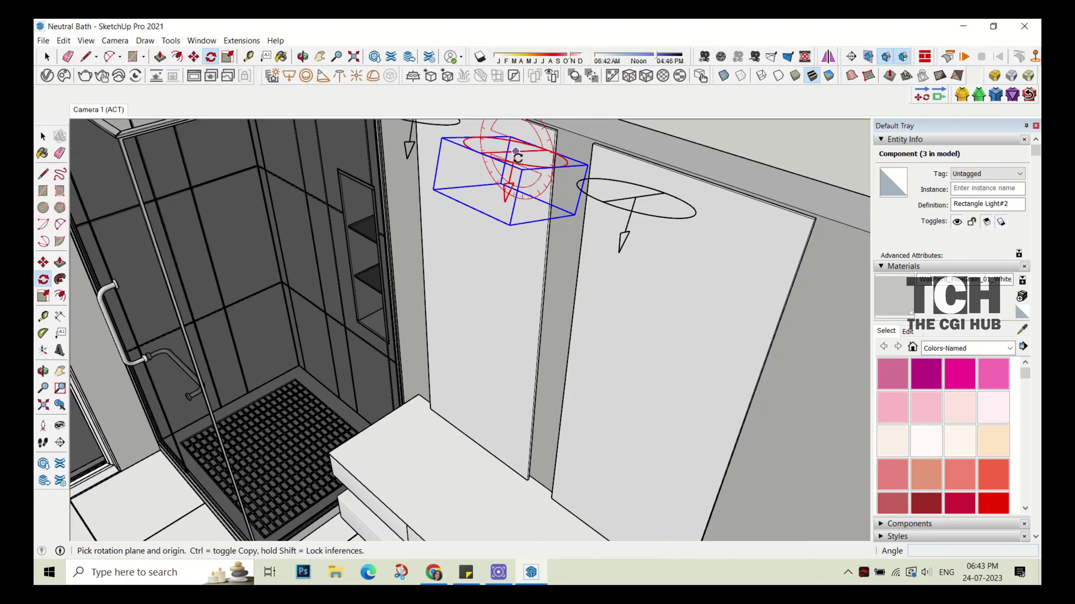
{"action": "middle_click_drag", "start_coordinate": [516, 157], "coordinate": [561, 205]}
{"action": "key", "text": "m"}
{"action": "scroll", "coordinate": [481, 254], "scroll_direction": "up", "scroll_amount": 3}
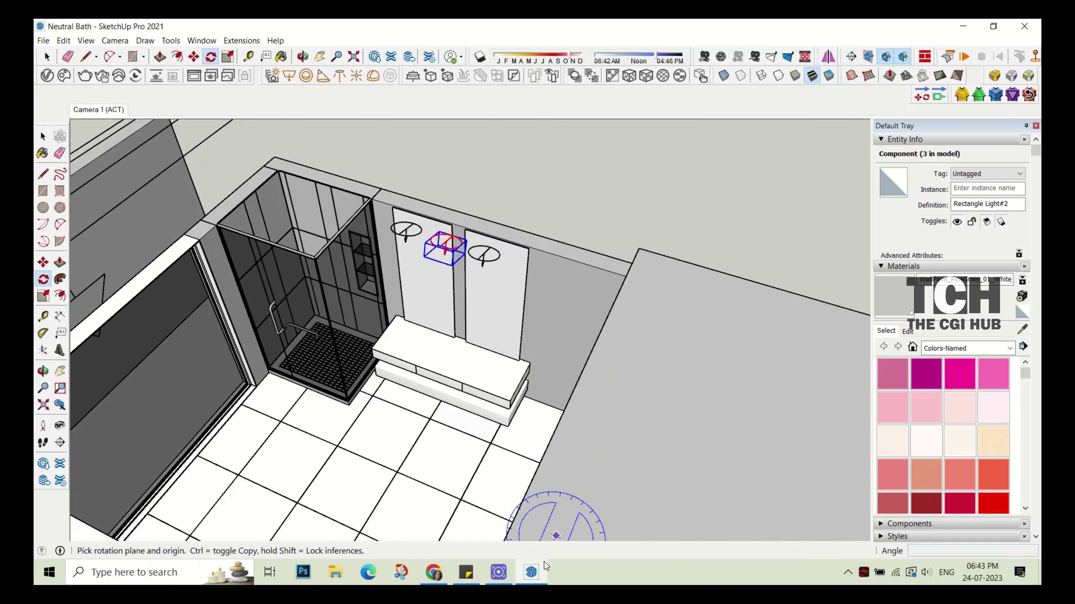
{"action": "left_click", "coordinate": [355, 241]}
{"action": "mouse_move", "coordinate": [564, 355]}
{"action": "middle_mouse_down"}
{"action": "mouse_move", "coordinate": [254, 351]}
{"action": "mouse_move", "coordinate": [412, 167]}
{"action": "middle_mouse_up"}
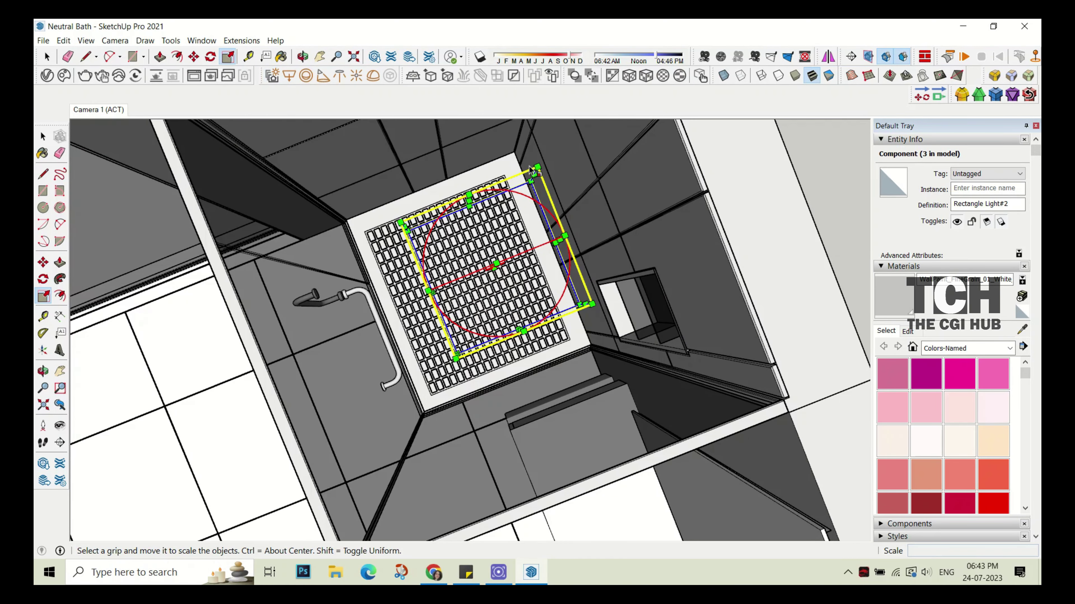
{"action": "left_click", "coordinate": [494, 265]}
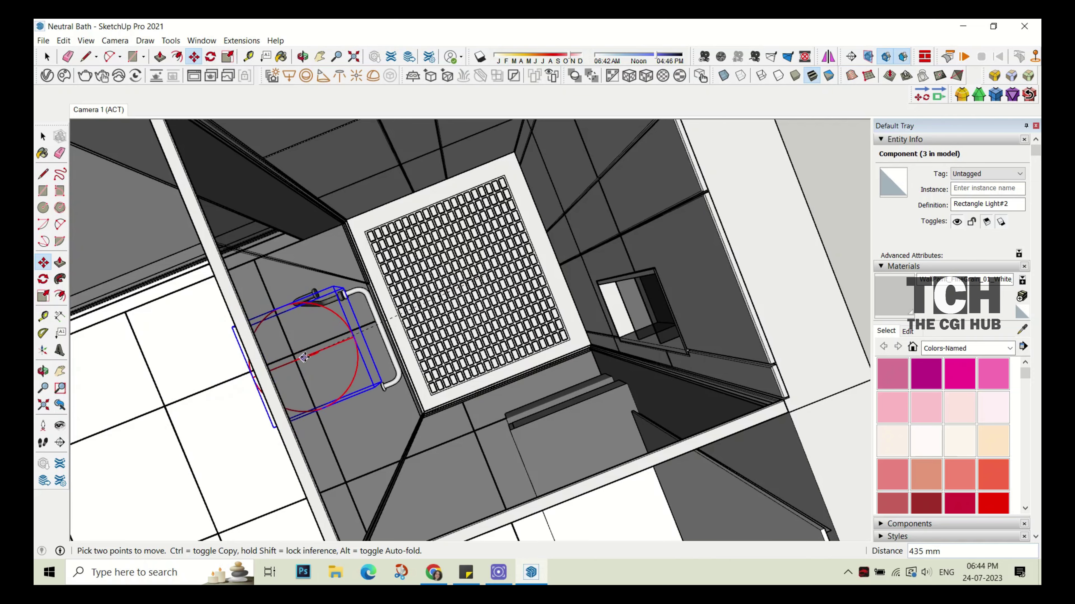
{"action": "mouse_move", "coordinate": [379, 330]}
{"action": "middle_mouse_down"}
{"action": "mouse_move", "coordinate": [376, 251]}
{"action": "mouse_move", "coordinate": [482, 181]}
{"action": "middle_mouse_up"}
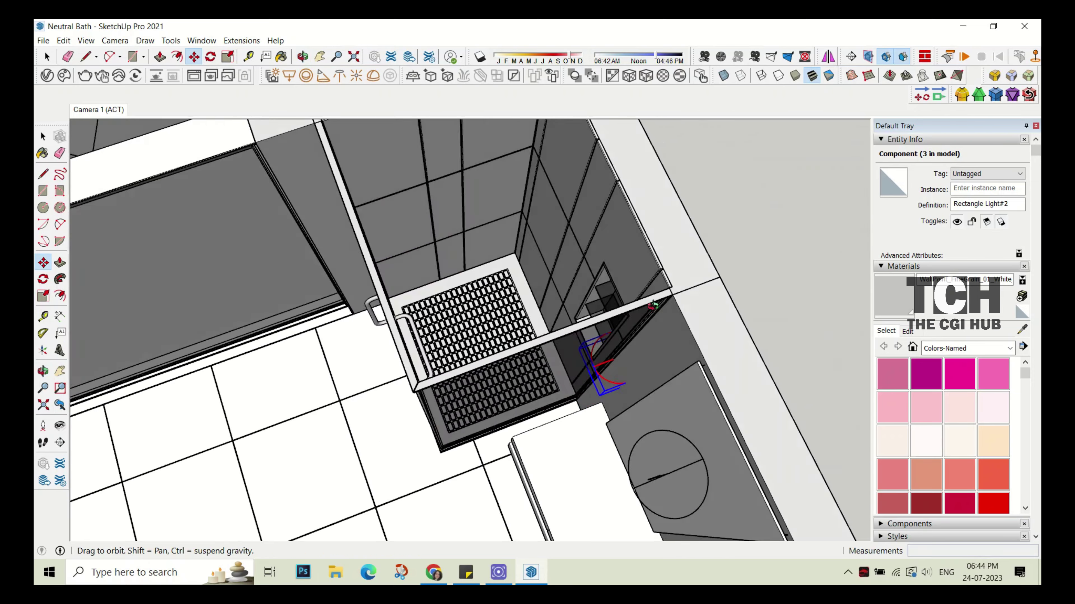
- Inspect the new light at the top of the shower enclosure from the side
{"action": "scroll", "coordinate": [504, 196], "scroll_direction": "up", "scroll_amount": 3}
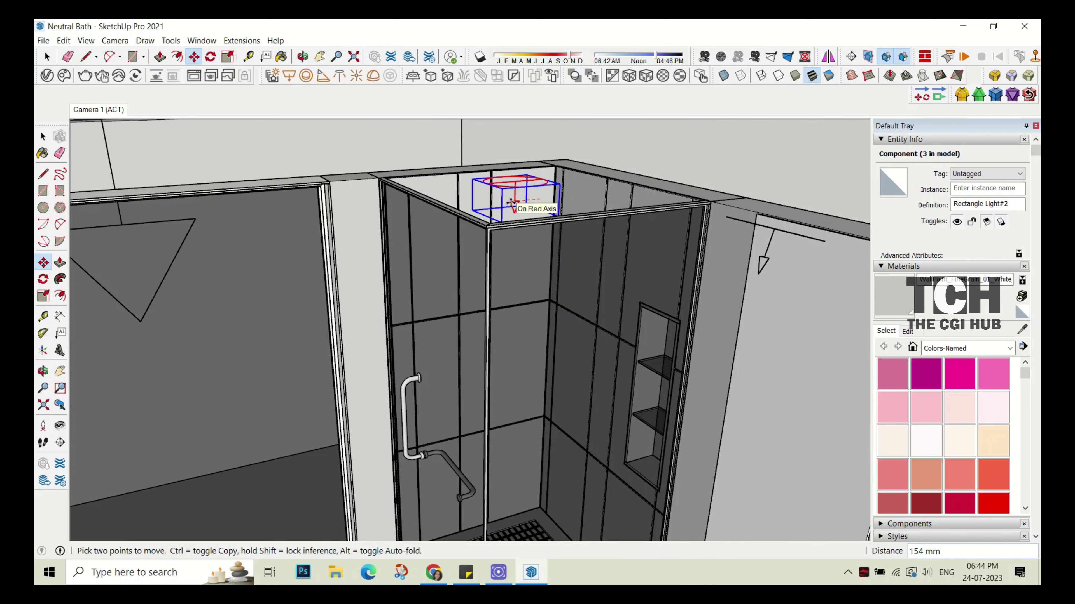
{"action": "middle_click_drag", "start_coordinate": [499, 199], "coordinate": [624, 170]}
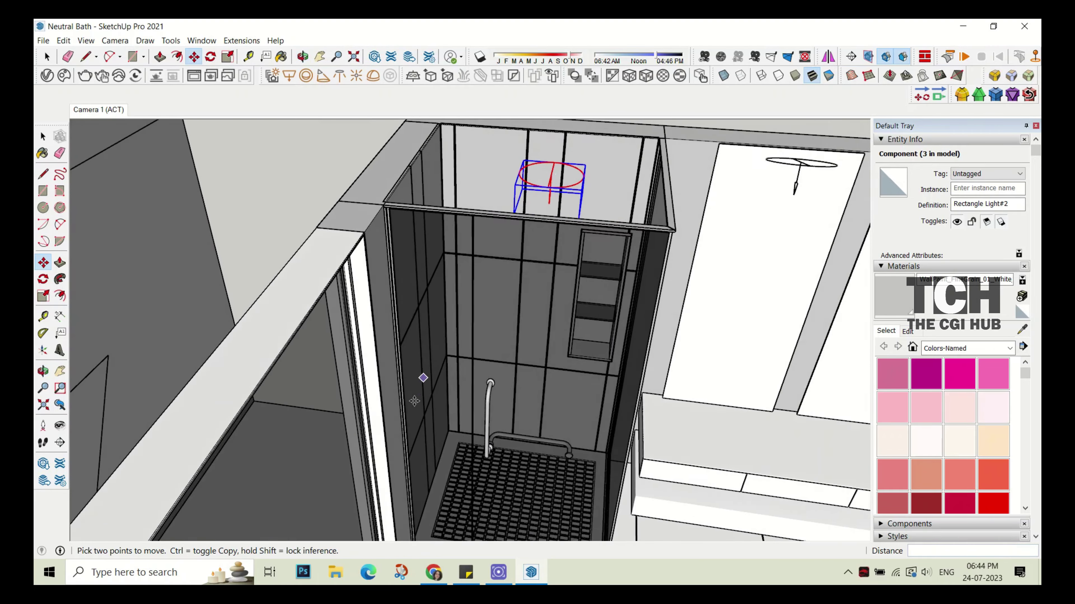
{"action": "scroll", "coordinate": [624, 169], "scroll_direction": "up", "scroll_amount": 4}
{"action": "scroll", "coordinate": [581, 216], "scroll_direction": "down", "scroll_amount": 5}
{"action": "middle_click_drag", "start_coordinate": [580, 216], "coordinate": [550, 127]}
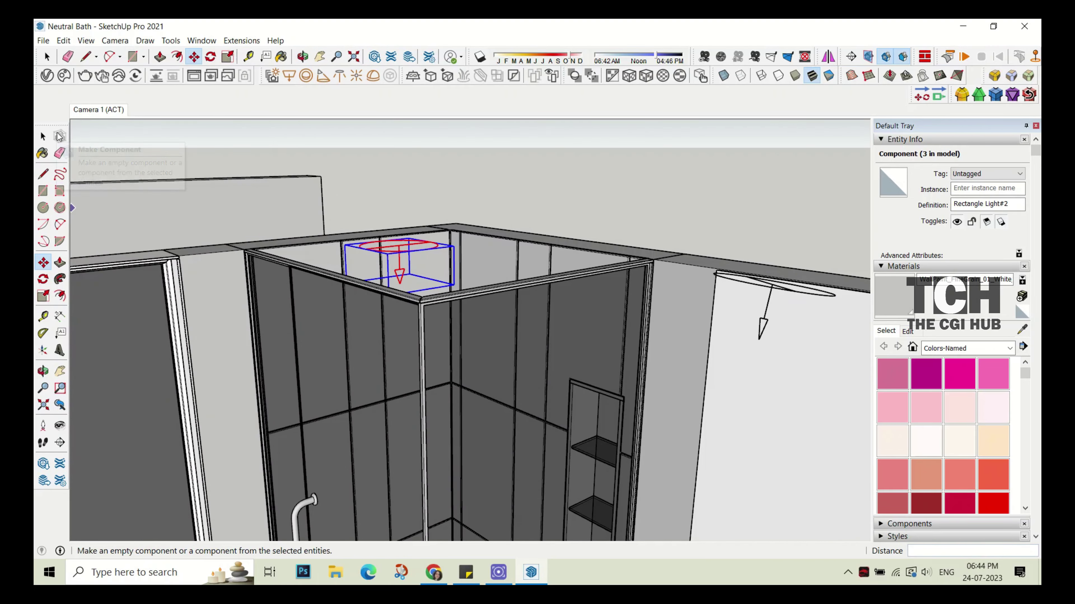
{"action": "left_click", "coordinate": [48, 58]}
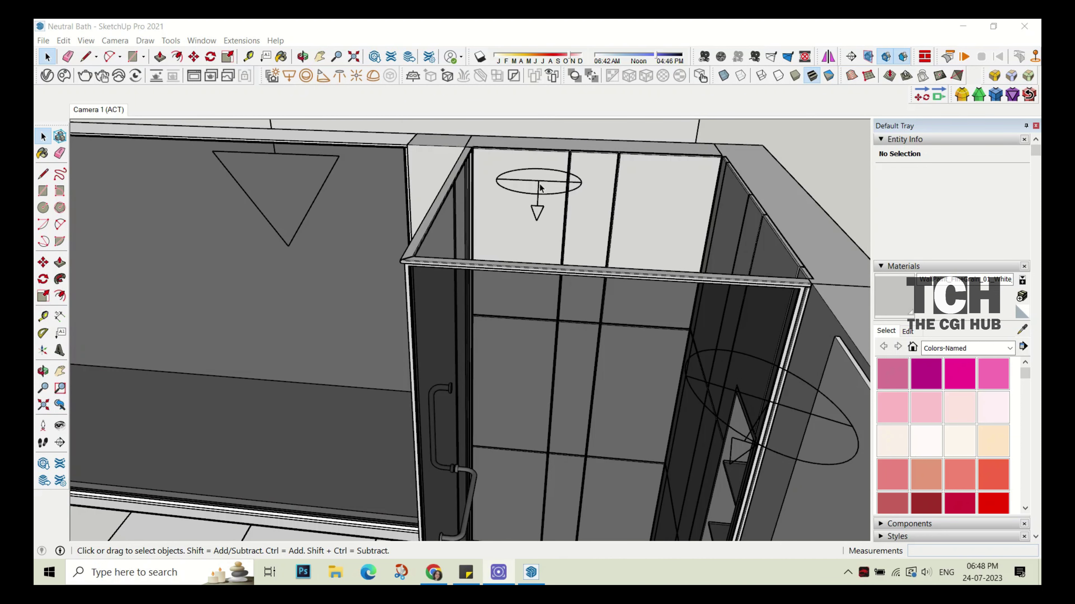
- Make the shower light unique and confirm it is Rectangle Light#3
{"action": "double_click", "coordinate": [540, 187]}
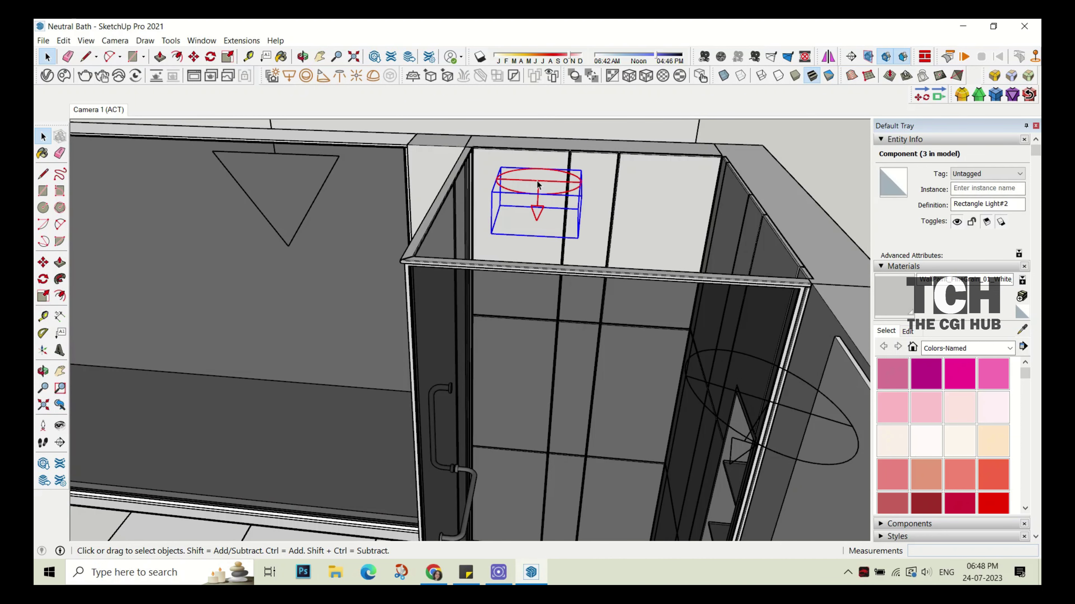
{"action": "left_click", "coordinate": [901, 74]}
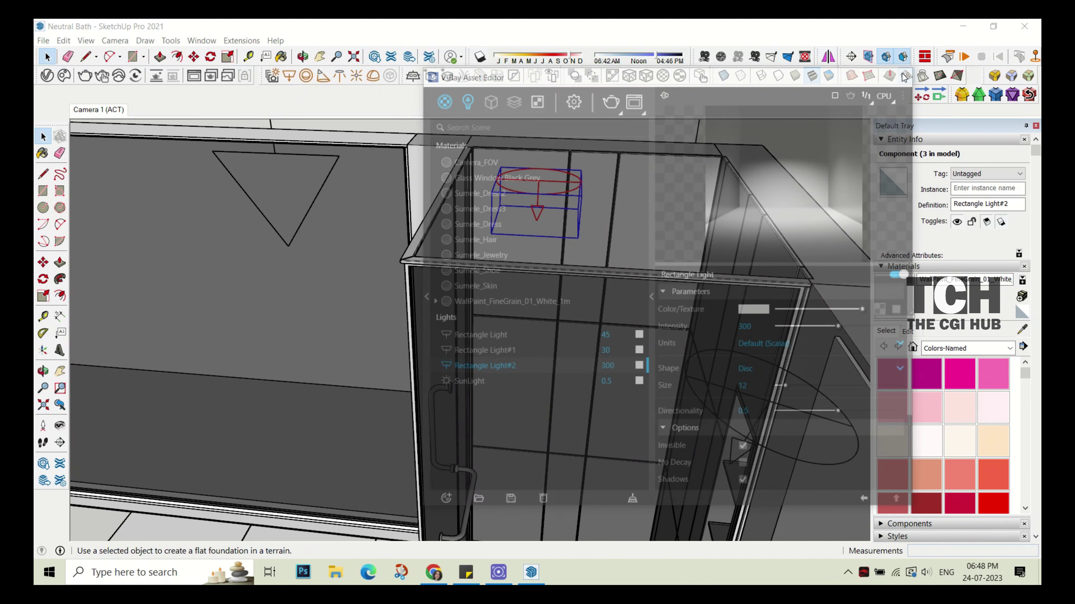
{"action": "right_click", "coordinate": [523, 180]}
{"action": "left_click", "coordinate": [563, 272]}
{"action": "left_click", "coordinate": [47, 76]}
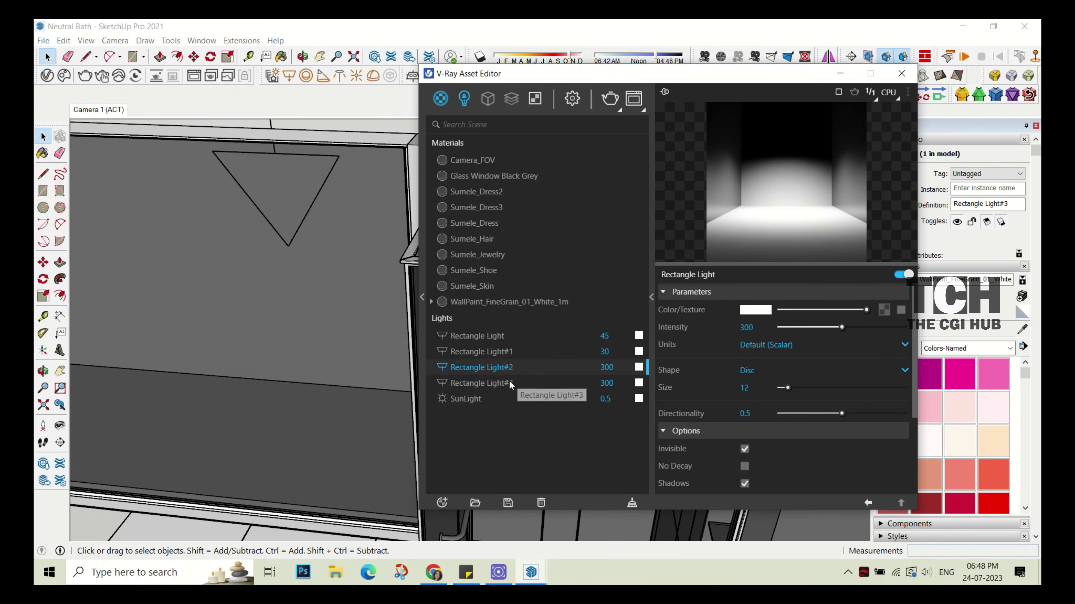
{"action": "left_click", "coordinate": [902, 74]}
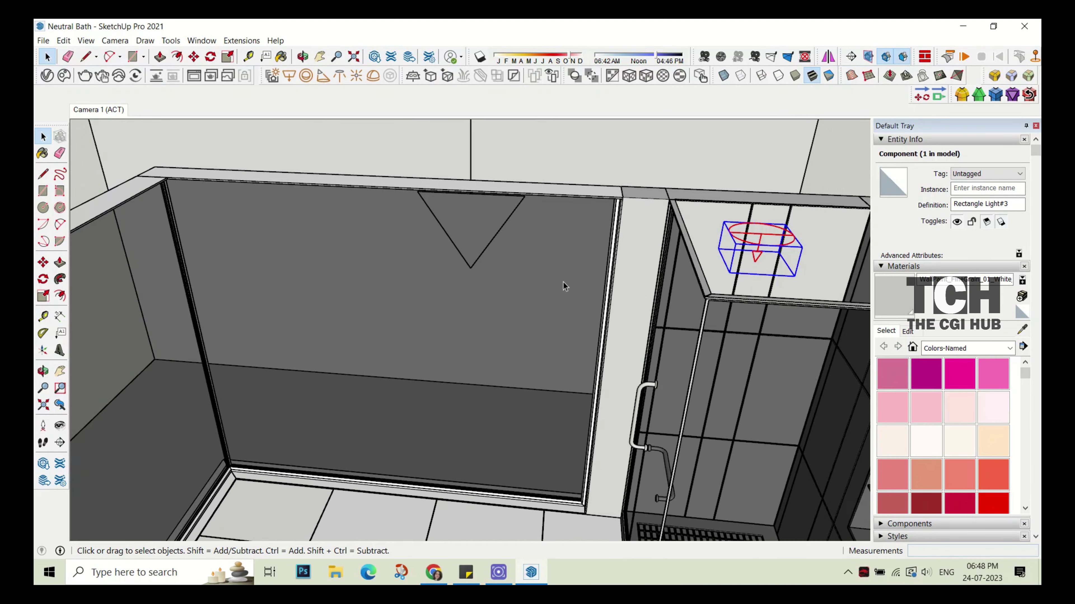
- Scale the shower light up slightly
{"action": "scroll", "coordinate": [731, 248], "scroll_direction": "up", "scroll_amount": 3}
{"action": "key", "text": "s"}
{"action": "left_click_drag", "start_coordinate": [746, 277], "coordinate": [761, 283]}
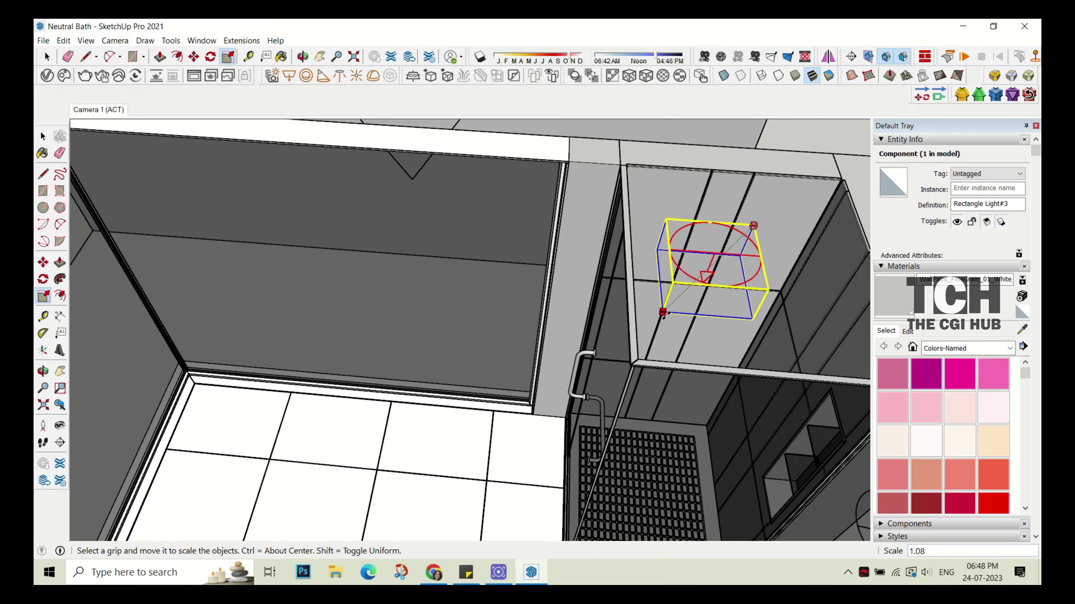
{"action": "middle_click_drag", "start_coordinate": [677, 296], "coordinate": [689, 245]}
{"action": "scroll", "coordinate": [690, 245], "scroll_direction": "down", "scroll_amount": 5}
{"action": "key", "text": "space"}
- Draw a new V-Ray rectangle light on the dark shelf
{"action": "middle_click_drag", "start_coordinate": [466, 296], "coordinate": [333, 372]}
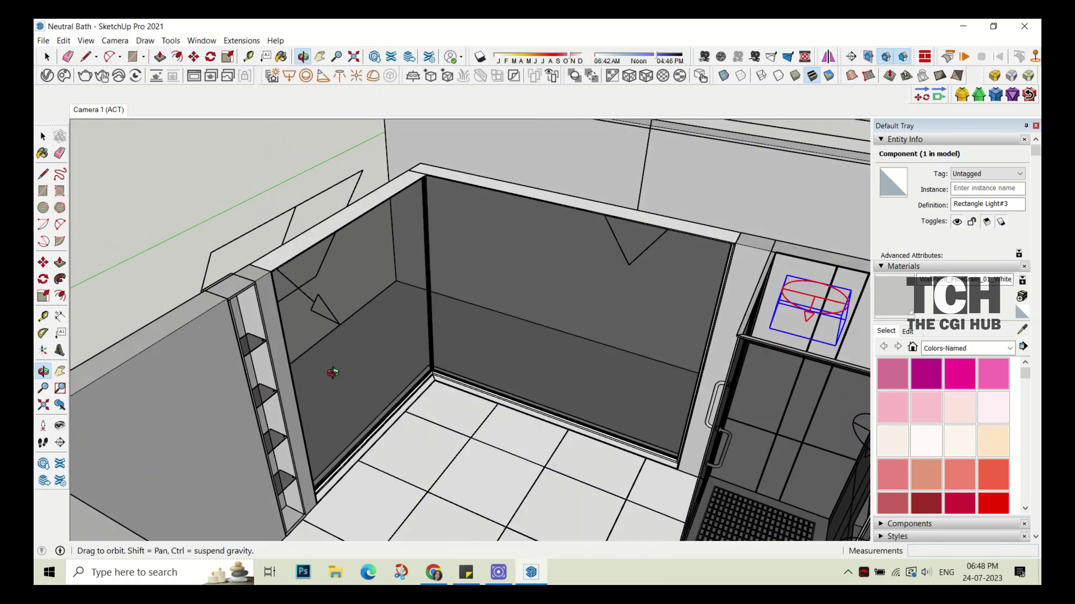
{"action": "scroll", "coordinate": [497, 283], "scroll_direction": "up", "scroll_amount": 5}
{"action": "scroll", "coordinate": [497, 282], "scroll_direction": "up", "scroll_amount": 3}
{"action": "left_click", "coordinate": [289, 75]}
{"action": "scroll", "coordinate": [444, 326], "scroll_direction": "up", "scroll_amount": 2}
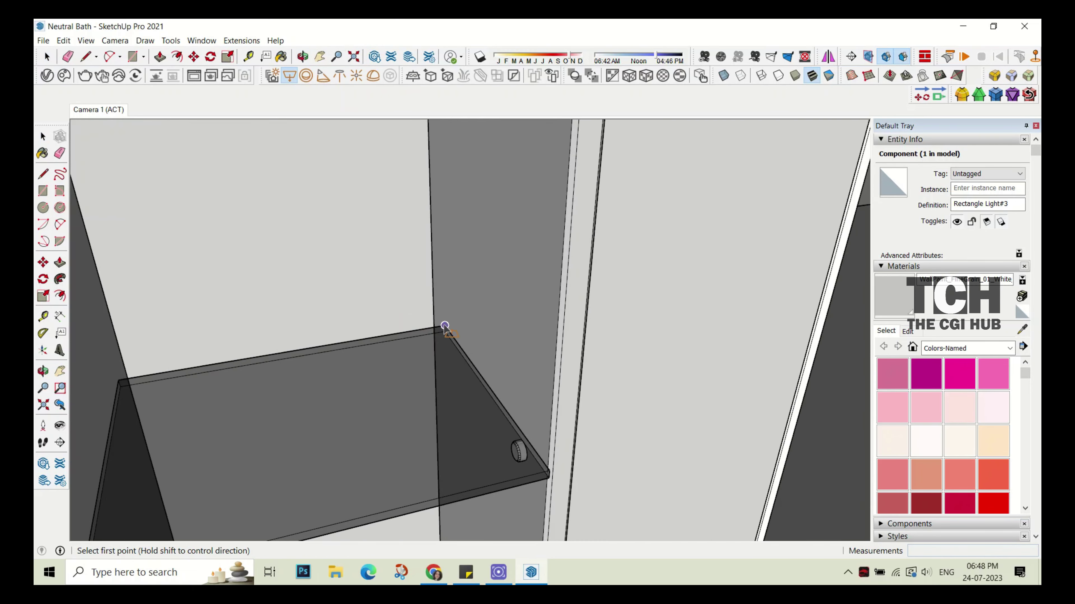
{"action": "middle_click_drag", "start_coordinate": [372, 377], "coordinate": [374, 345]}
{"action": "scroll", "coordinate": [375, 345], "scroll_direction": "down", "scroll_amount": 3}
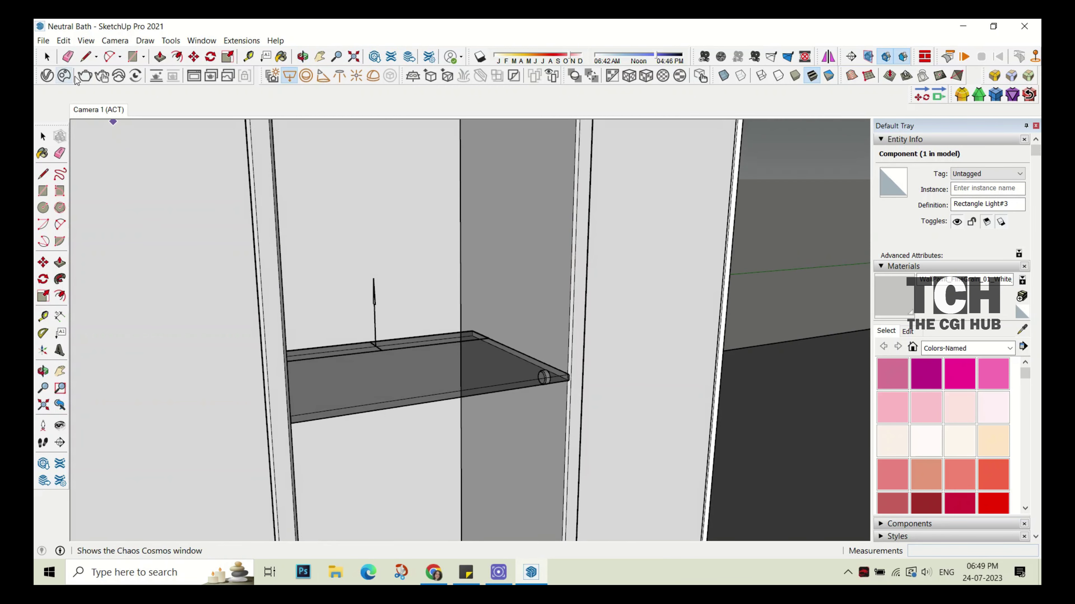
{"action": "key", "text": "space"}
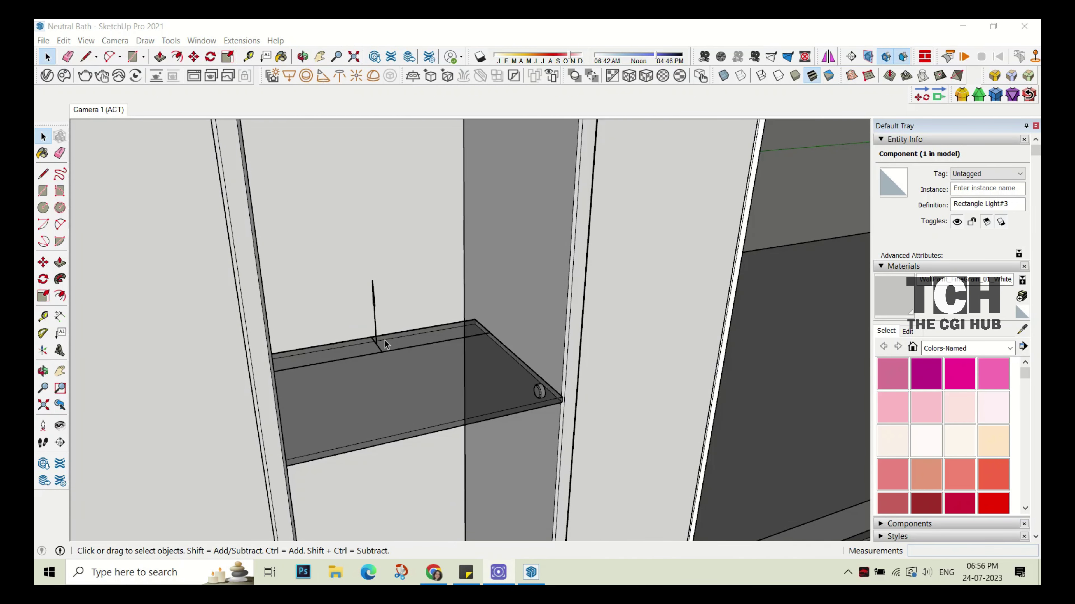
- Flip the new shelf light and move it to sit below the shelf
{"action": "left_click", "coordinate": [374, 343]}
{"action": "right_click", "coordinate": [374, 344]}
{"action": "left_click", "coordinate": [523, 487]}
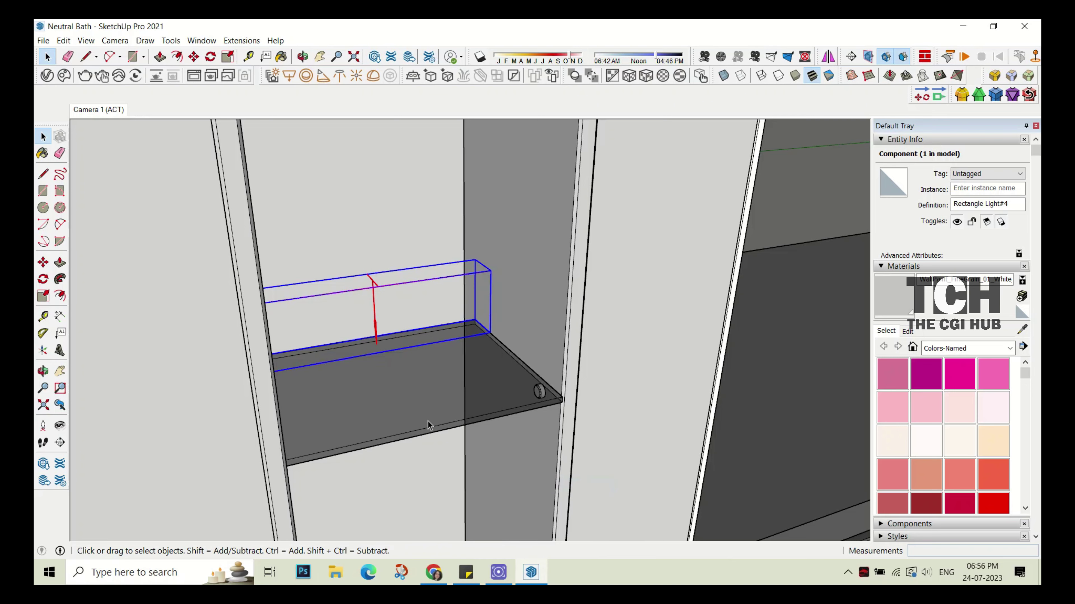
{"action": "middle_click_drag", "start_coordinate": [429, 424], "coordinate": [437, 277]}
{"action": "key", "text": "m"}
{"action": "left_click", "coordinate": [491, 273]}
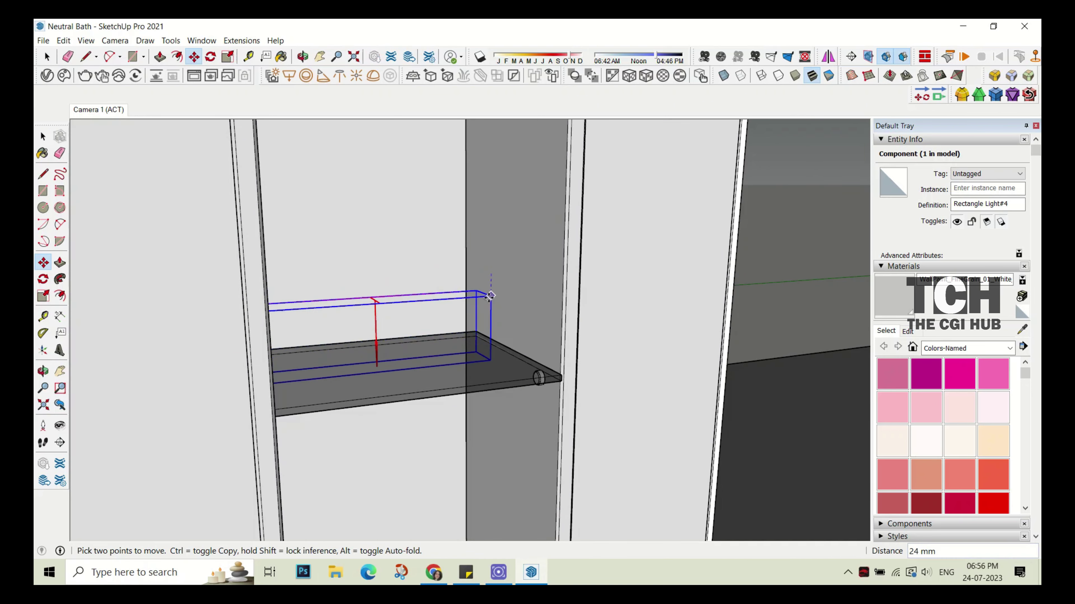
{"action": "mouse_move", "coordinate": [492, 381]}
{"action": "middle_mouse_down"}
{"action": "mouse_move", "coordinate": [529, 192]}
{"action": "mouse_move", "coordinate": [439, 324]}
{"action": "mouse_move", "coordinate": [542, 297]}
{"action": "mouse_move", "coordinate": [508, 342]}
{"action": "middle_mouse_up"}
{"action": "key", "text": "space"}
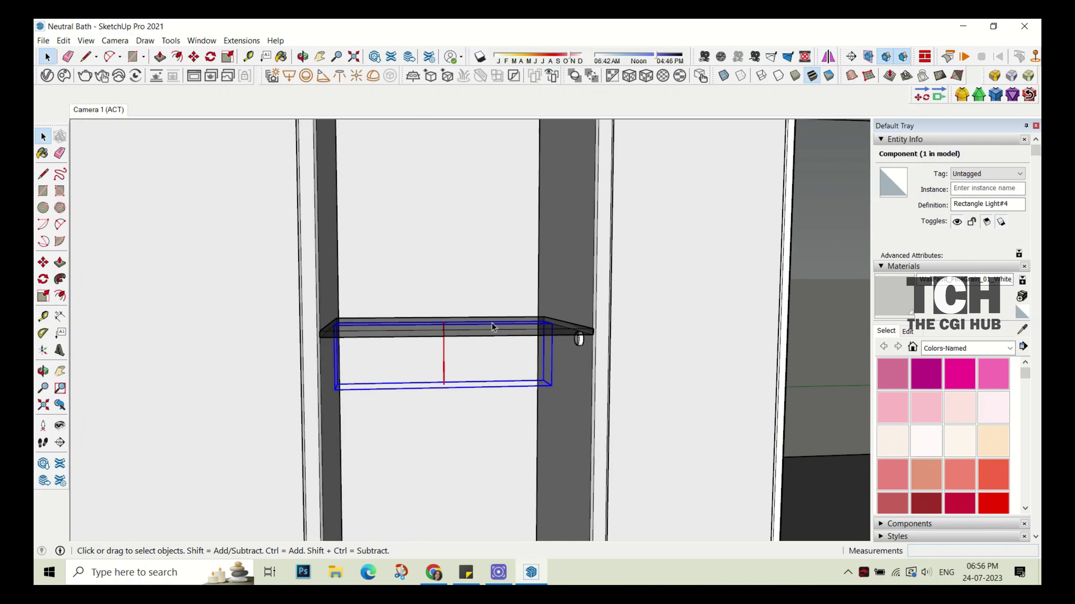
- Copy the shelf light under the lower shelf
{"action": "scroll", "coordinate": [508, 343], "scroll_direction": "down", "scroll_amount": 3}
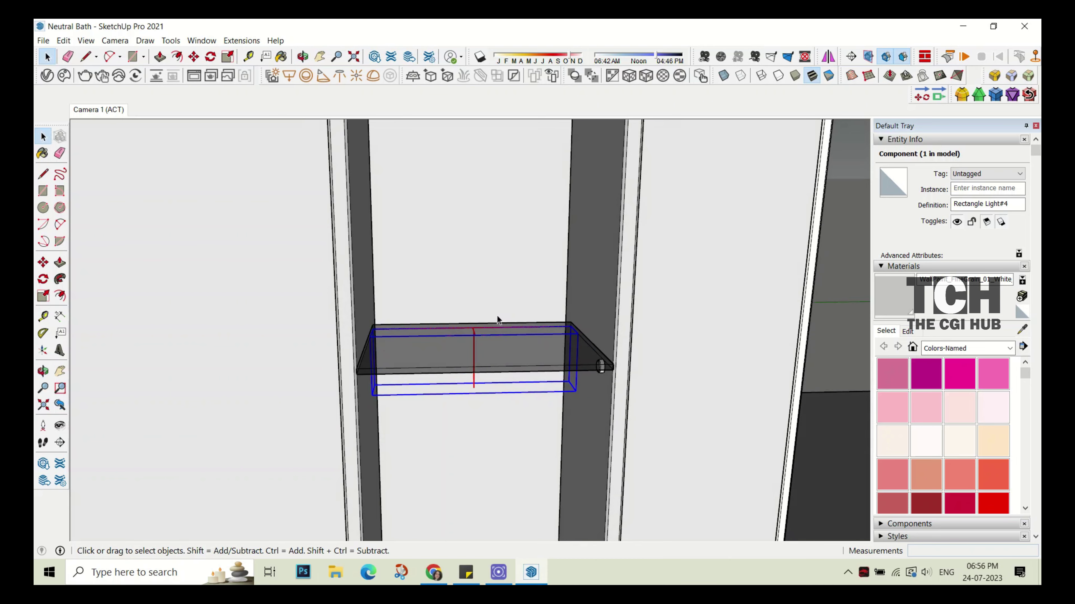
{"action": "key", "text": "m"}
{"action": "left_click", "coordinate": [578, 334]}
{"action": "key", "text": "ctrl"}
{"action": "scroll", "coordinate": [559, 192], "scroll_direction": "down", "scroll_amount": 3}
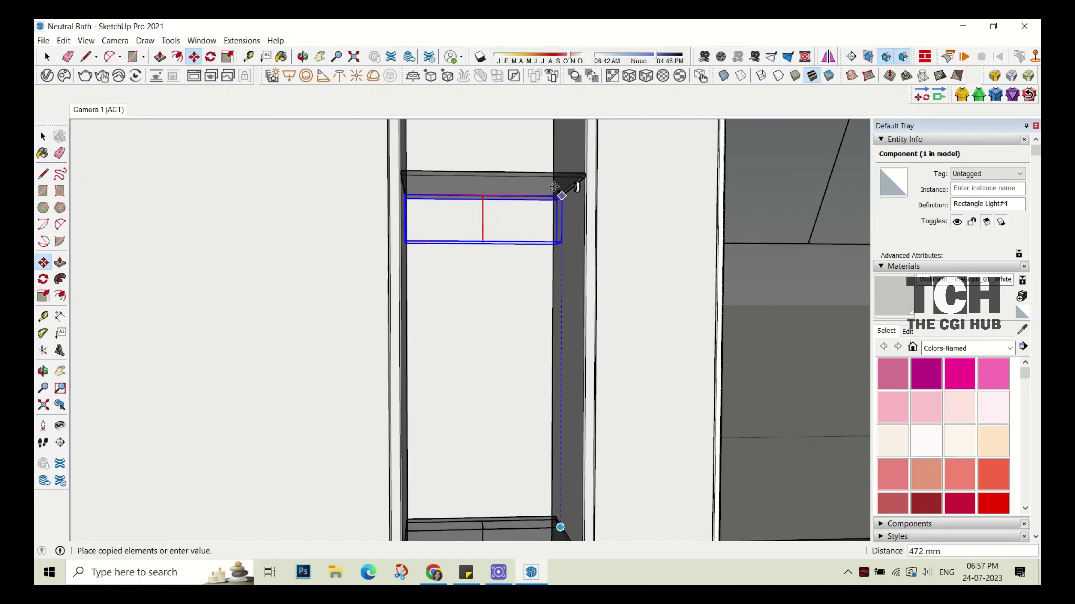
{"action": "scroll", "coordinate": [580, 204], "scroll_direction": "up", "scroll_amount": 4}
{"action": "left_click", "coordinate": [580, 204]}
{"action": "scroll", "coordinate": [571, 480], "scroll_direction": "down", "scroll_amount": 3}
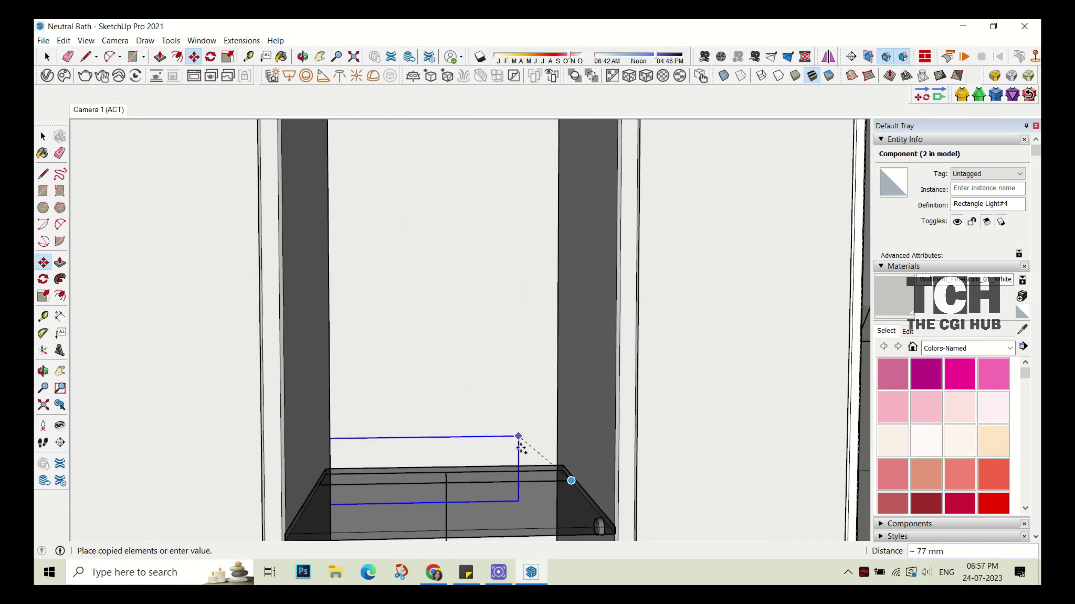
{"action": "scroll", "coordinate": [566, 215], "scroll_direction": "up", "scroll_amount": 3}
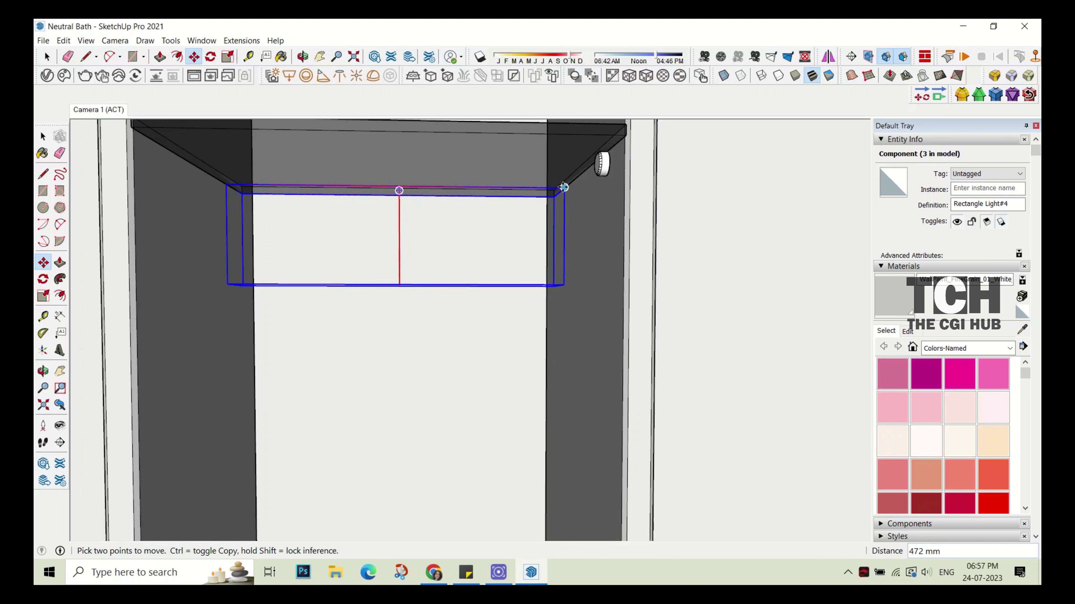
- Copy the light again against the next shelf edge
{"action": "left_click", "coordinate": [564, 187]}
{"action": "scroll", "coordinate": [564, 187], "scroll_direction": "down", "scroll_amount": 3}
{"action": "scroll", "coordinate": [599, 240], "scroll_direction": "up", "scroll_amount": 3}
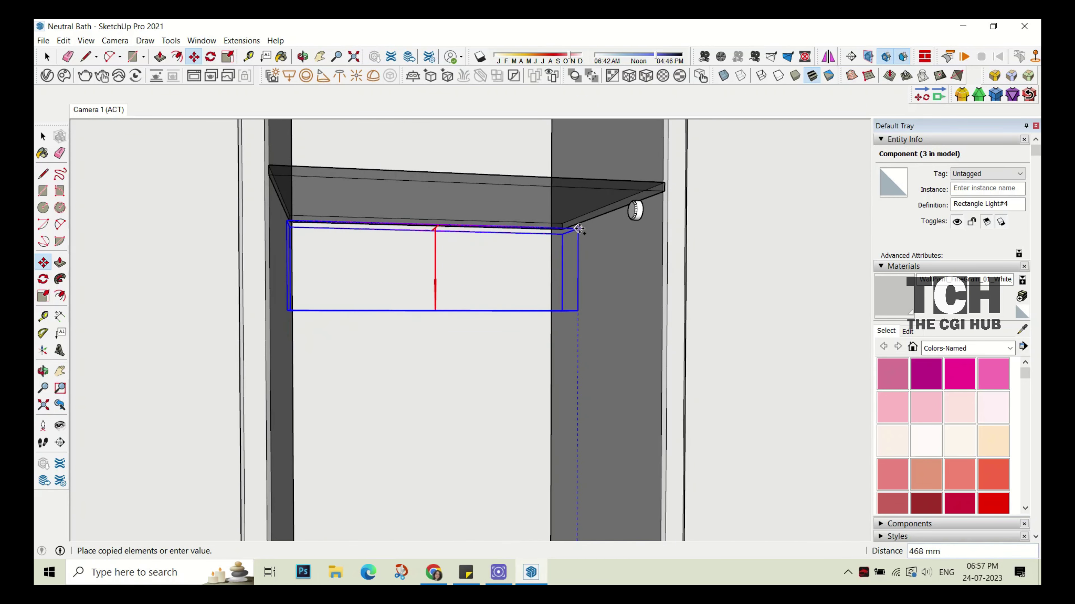
{"action": "left_click", "coordinate": [578, 224]}
{"action": "scroll", "coordinate": [578, 224], "scroll_direction": "down", "scroll_amount": 3}
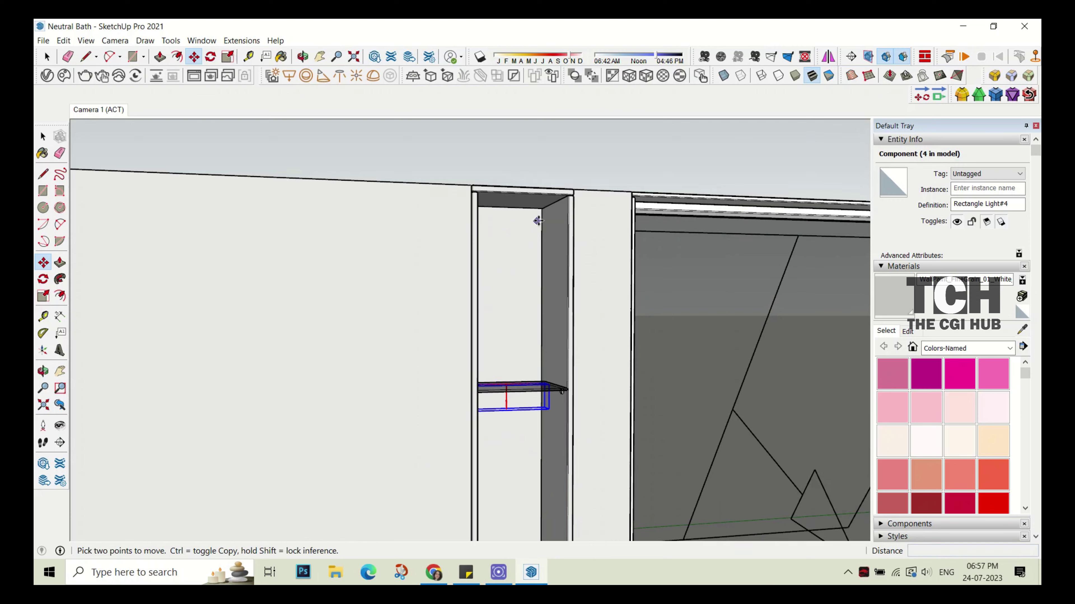
{"action": "scroll", "coordinate": [549, 384], "scroll_direction": "up", "scroll_amount": 2}
{"action": "scroll", "coordinate": [579, 239], "scroll_direction": "up", "scroll_amount": 1}
{"action": "scroll", "coordinate": [579, 240], "scroll_direction": "down", "scroll_amount": 3}
{"action": "key", "text": "space"}
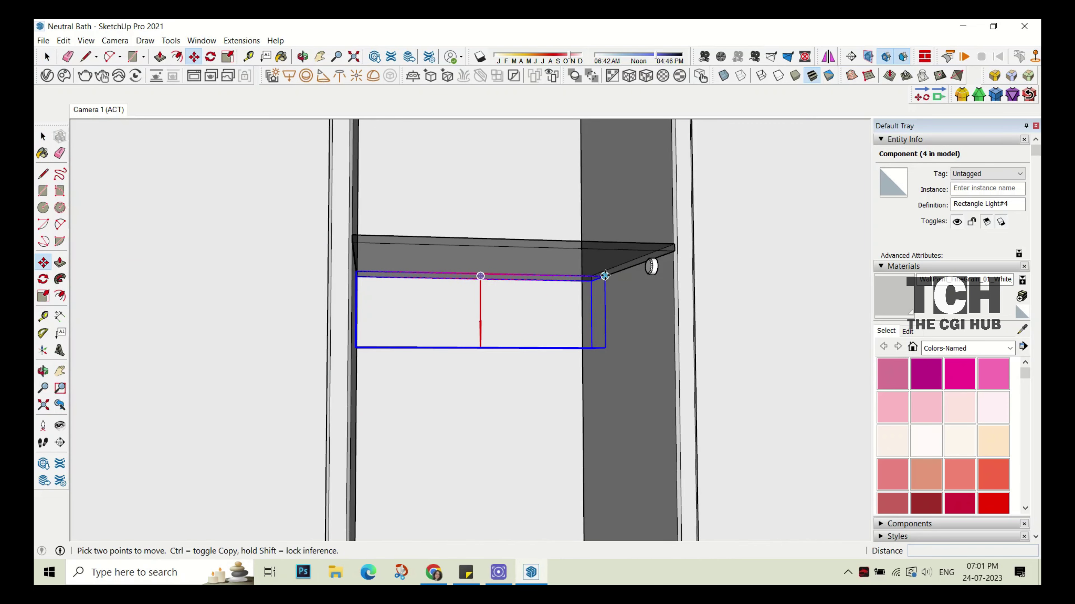
- Place one more copy of the light at the top of the shelf column
{"action": "left_click", "coordinate": [604, 276], "text": "ctrl"}
{"action": "scroll", "coordinate": [600, 368], "scroll_direction": "down", "scroll_amount": 3}
{"action": "scroll", "coordinate": [595, 479], "scroll_direction": "up", "scroll_amount": 3}
{"action": "left_click", "coordinate": [624, 197]}
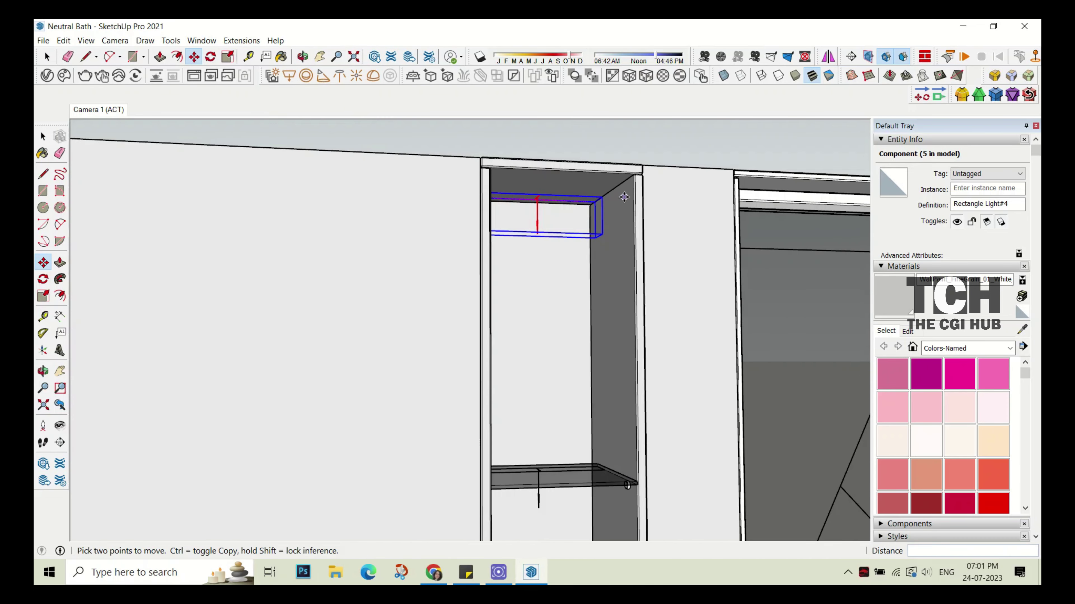
{"action": "key", "text": "space"}
{"action": "middle_click_drag", "start_coordinate": [338, 238], "coordinate": [477, 199]}
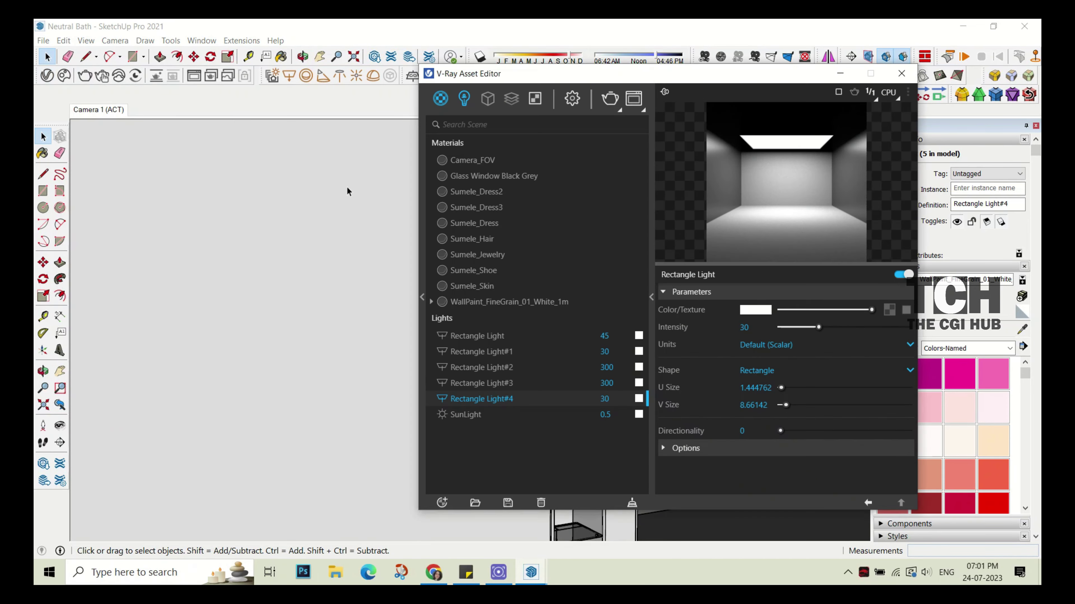
- Set Rectangle Light#4 intensity to 250 and switch its colour picker to 0–255 sRGB
{"action": "type", "text": "50"}
{"action": "key", "text": "Return"}
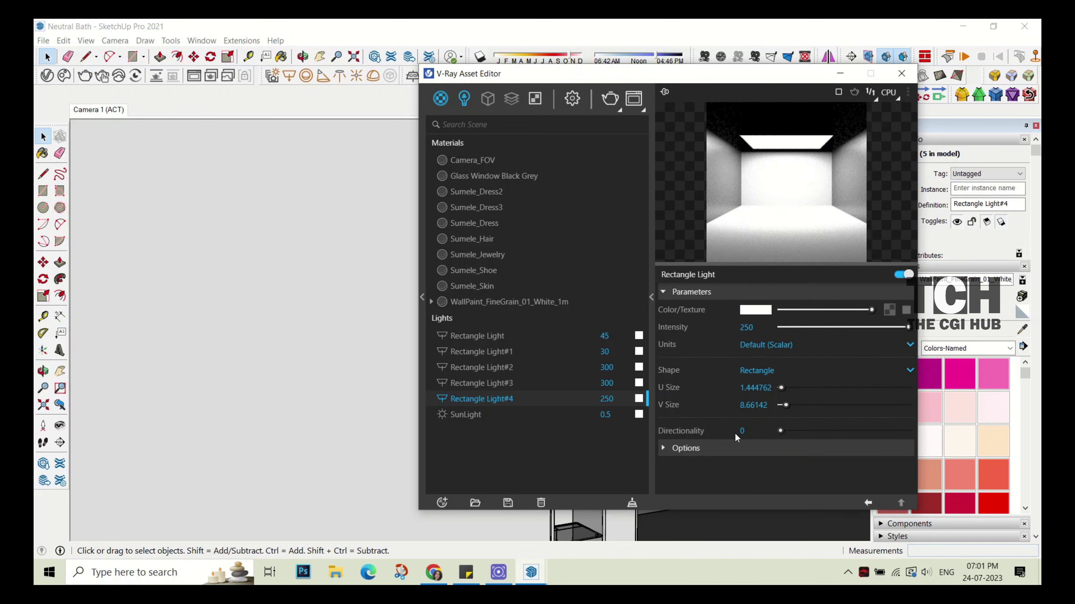
{"action": "left_click", "coordinate": [760, 310]}
{"action": "left_click", "coordinate": [660, 216]}
{"action": "left_click", "coordinate": [660, 250]}
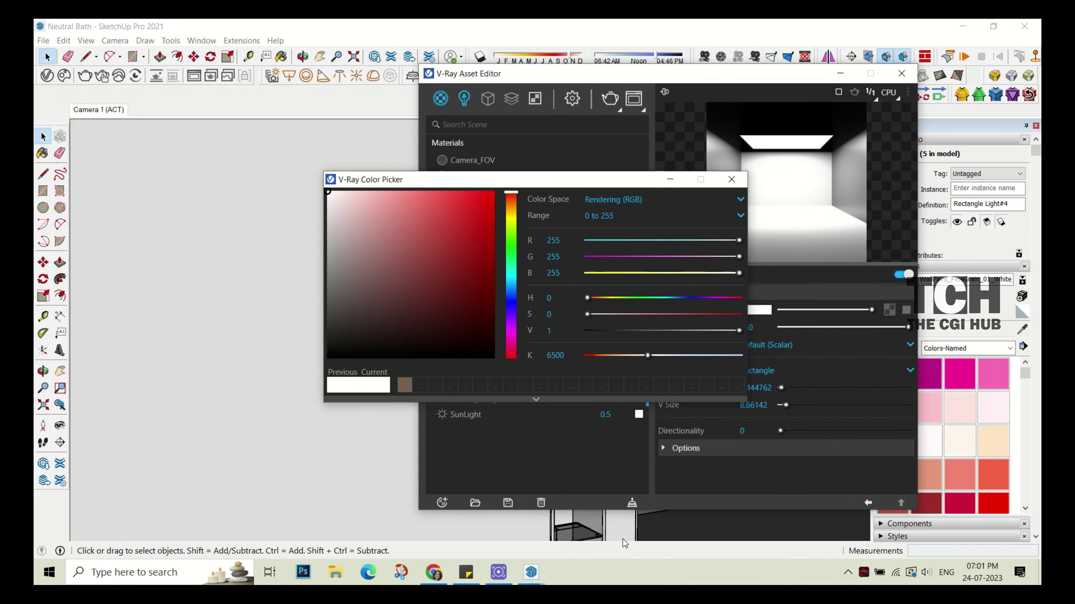
{"action": "left_click", "coordinate": [664, 206]}
{"action": "left_click", "coordinate": [651, 221]}
- Give the light a warm colour at a 3000 K temperature
{"action": "left_click", "coordinate": [511, 211]}
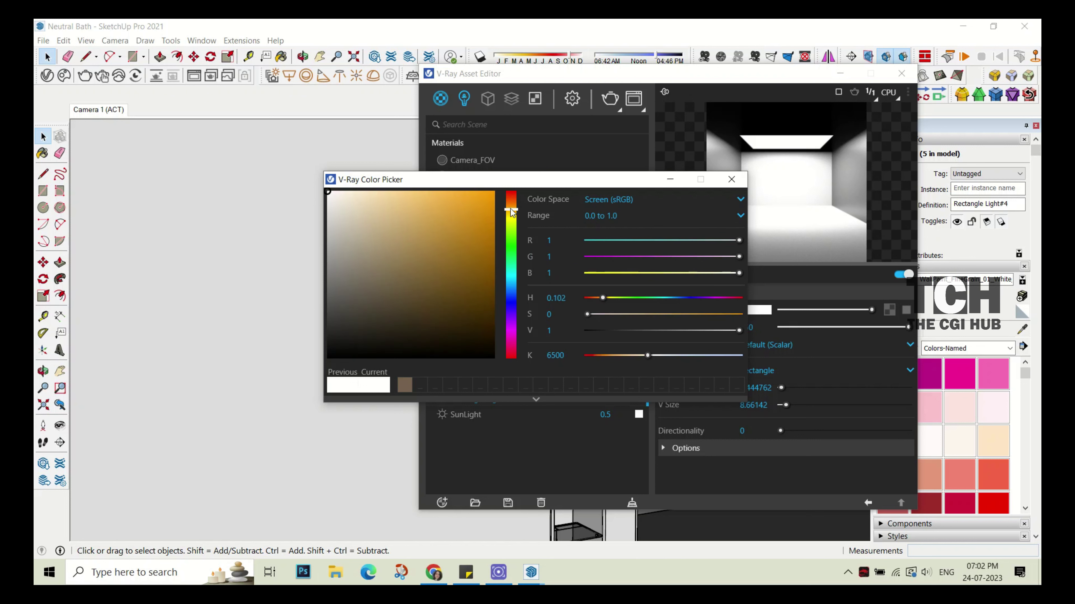
{"action": "left_click", "coordinate": [419, 196]}
{"action": "left_click", "coordinate": [510, 207]}
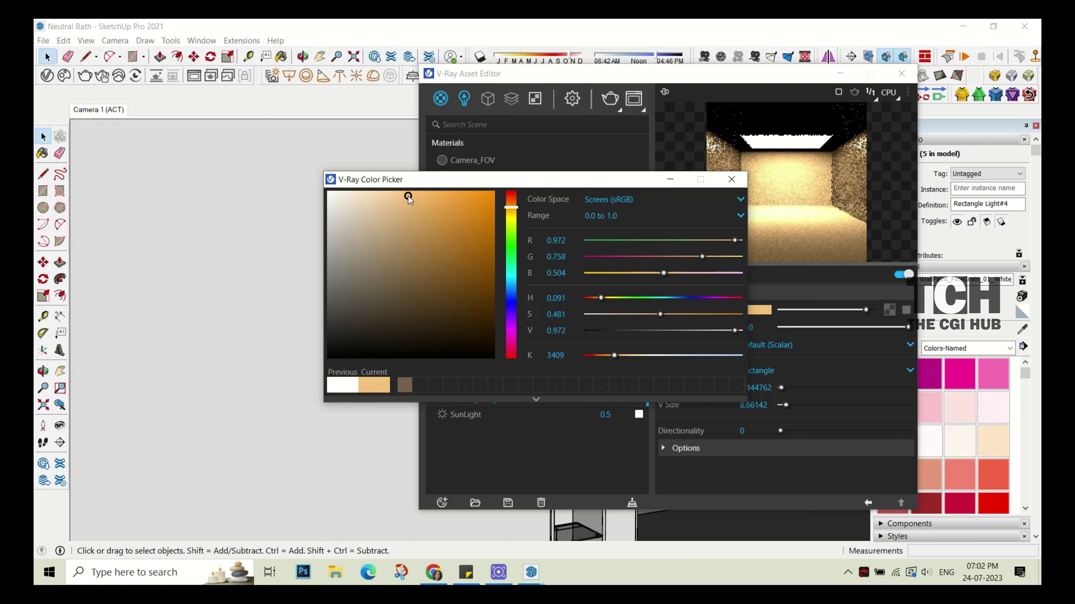
{"action": "left_click", "coordinate": [390, 191]}
{"action": "left_click_drag", "start_coordinate": [388, 189], "coordinate": [391, 189]}
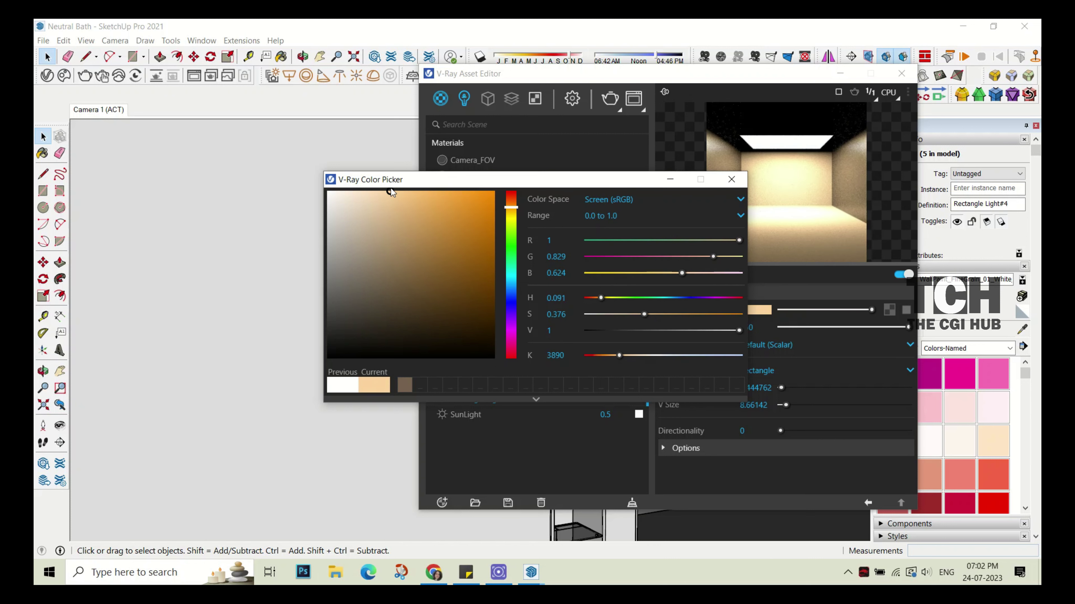
{"action": "left_click_drag", "start_coordinate": [644, 314], "coordinate": [651, 314]}
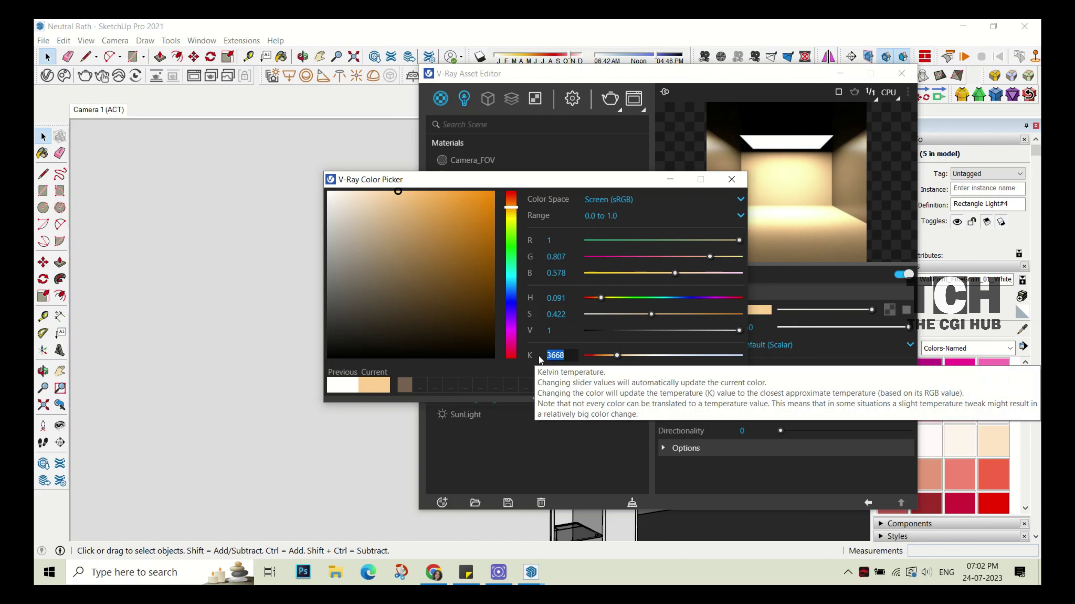
{"action": "type", "text": "2800"}
{"action": "key", "text": "Return"}
{"action": "type", "text": "3000"}
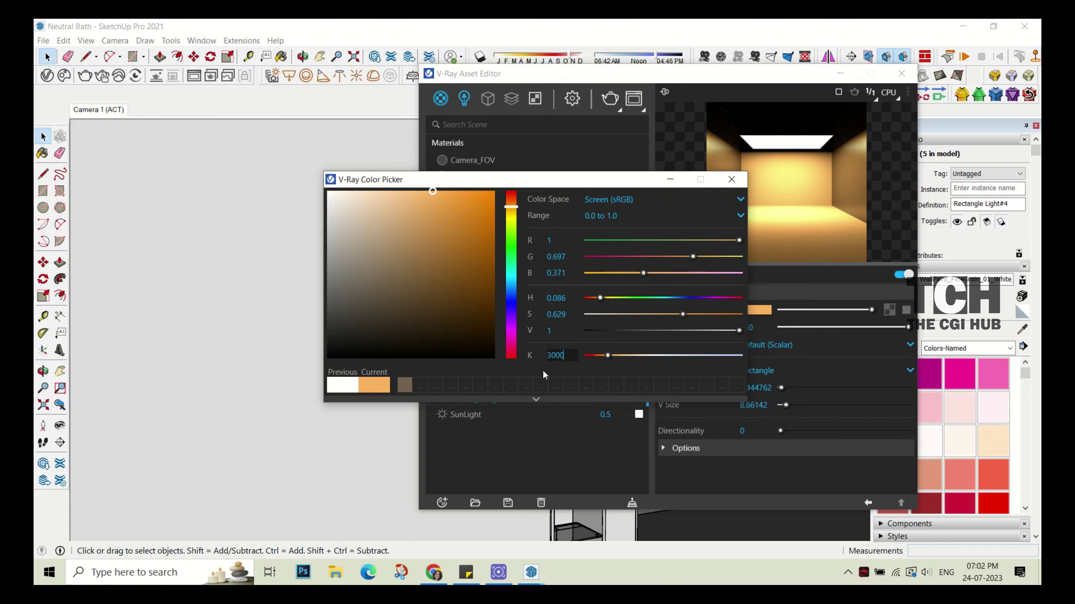
{"action": "key", "text": "Return"}
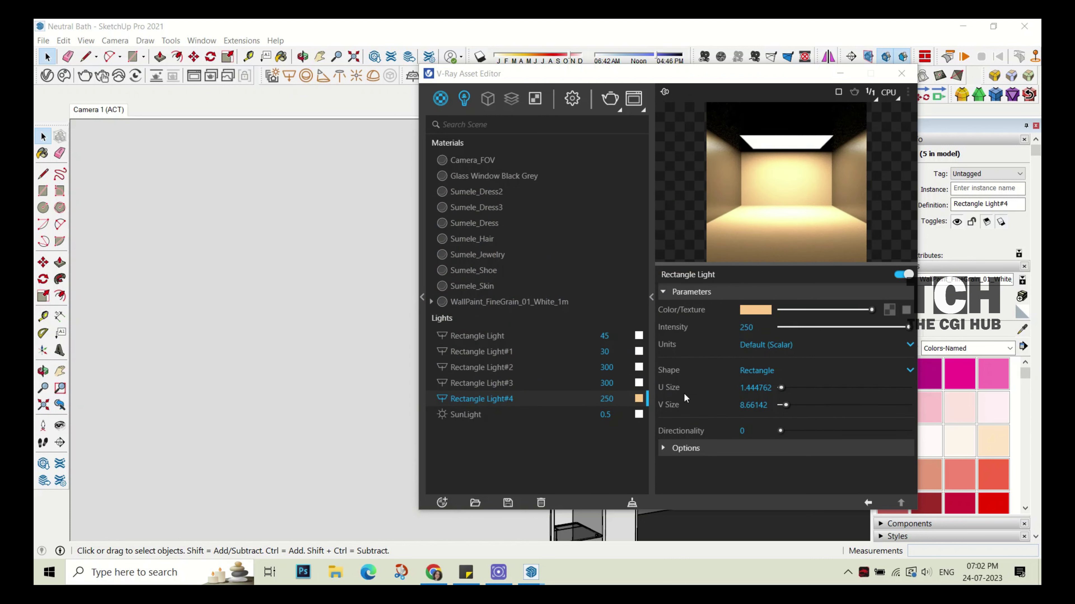
- Make Rectangle Light#4 invisible under Options
{"action": "left_click", "coordinate": [685, 448]}
{"action": "scroll", "coordinate": [720, 436], "scroll_direction": "down", "scroll_amount": 3}
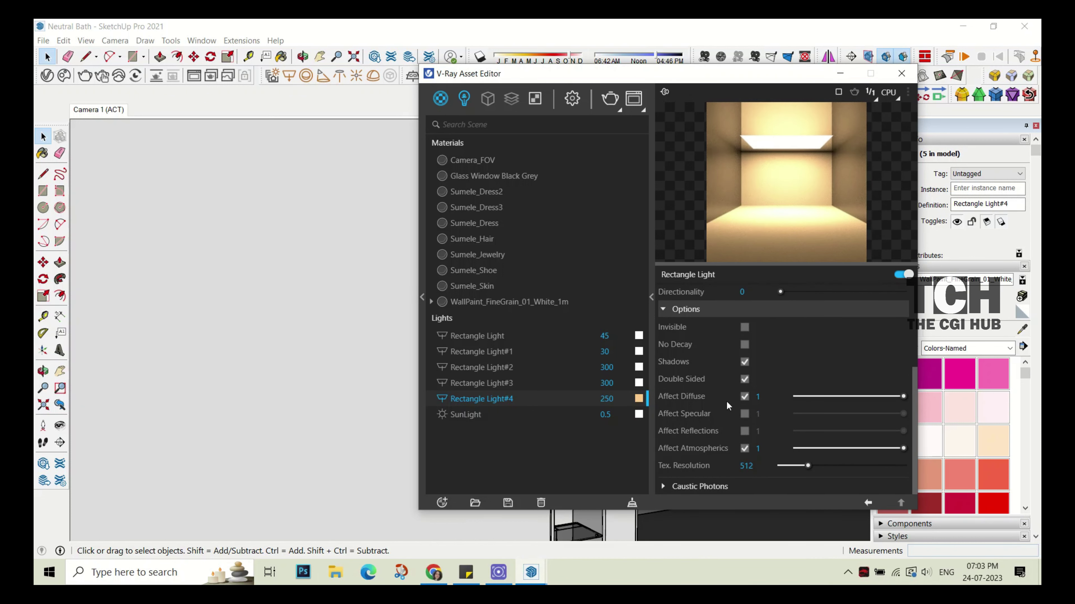
{"action": "scroll", "coordinate": [728, 405], "scroll_direction": "up", "scroll_amount": 3}
{"action": "left_click", "coordinate": [743, 465]}
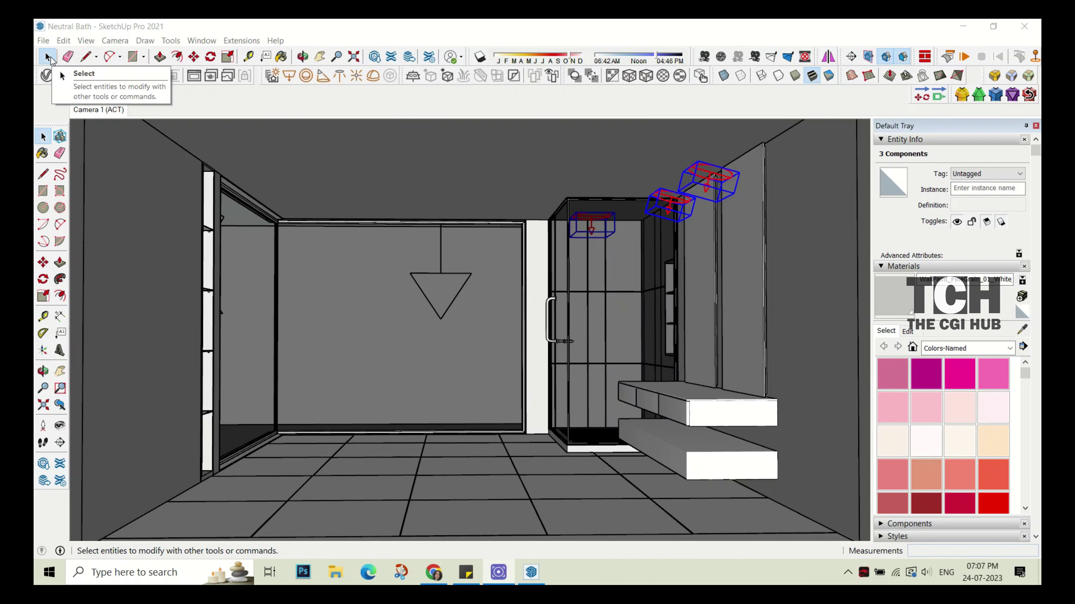
- Run a brief test render, then stop it and close the Frame Buffer
{"action": "left_click", "coordinate": [85, 75]}
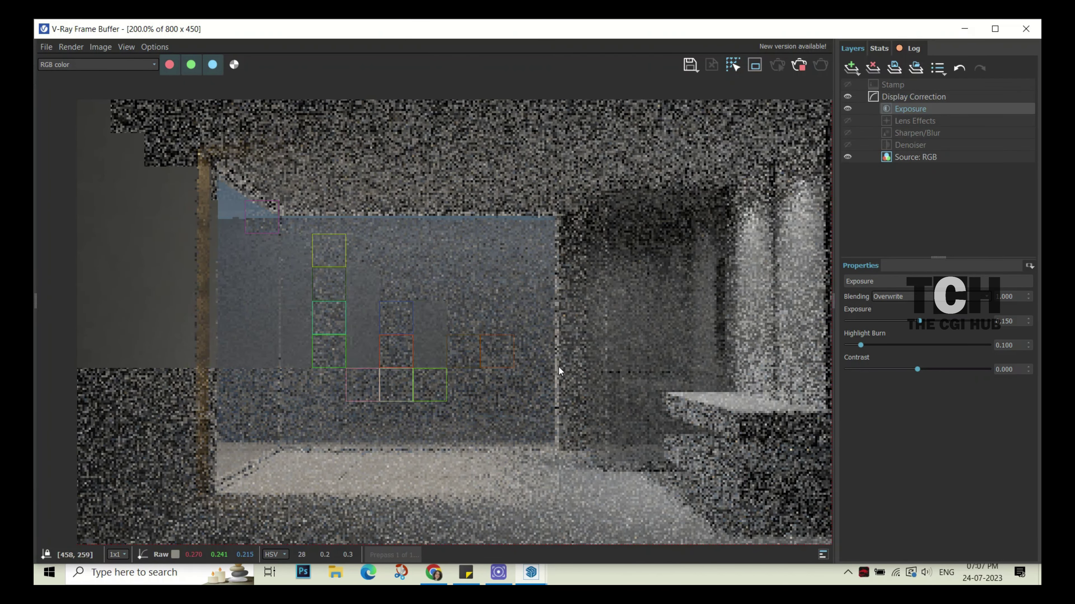
{"action": "middle_click_drag", "start_coordinate": [558, 372], "coordinate": [479, 360]}
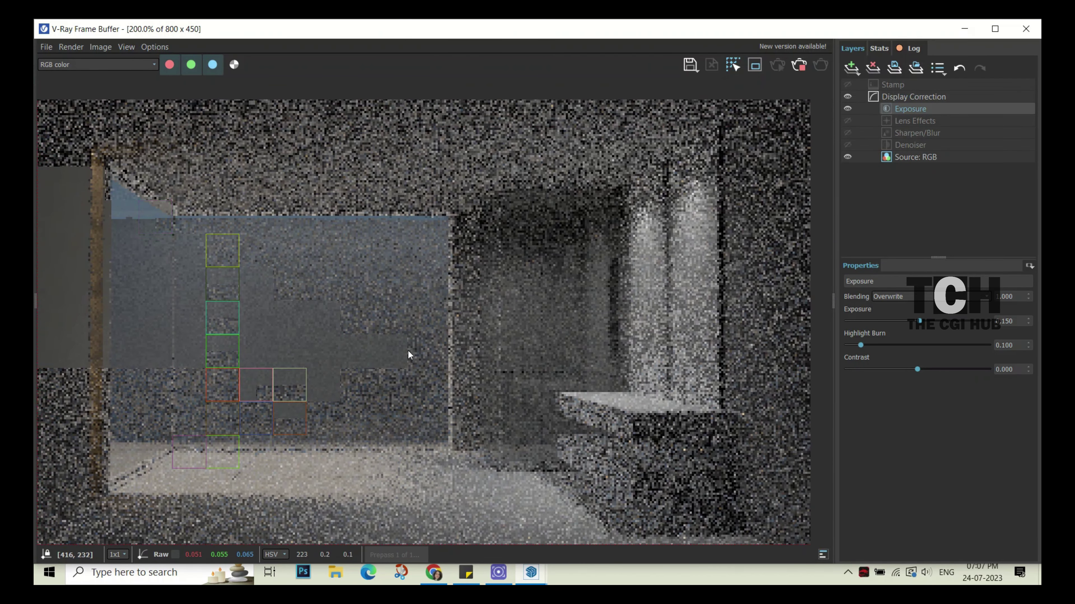
{"action": "scroll", "coordinate": [480, 359], "scroll_direction": "down", "scroll_amount": 1}
{"action": "left_click", "coordinate": [799, 64]}
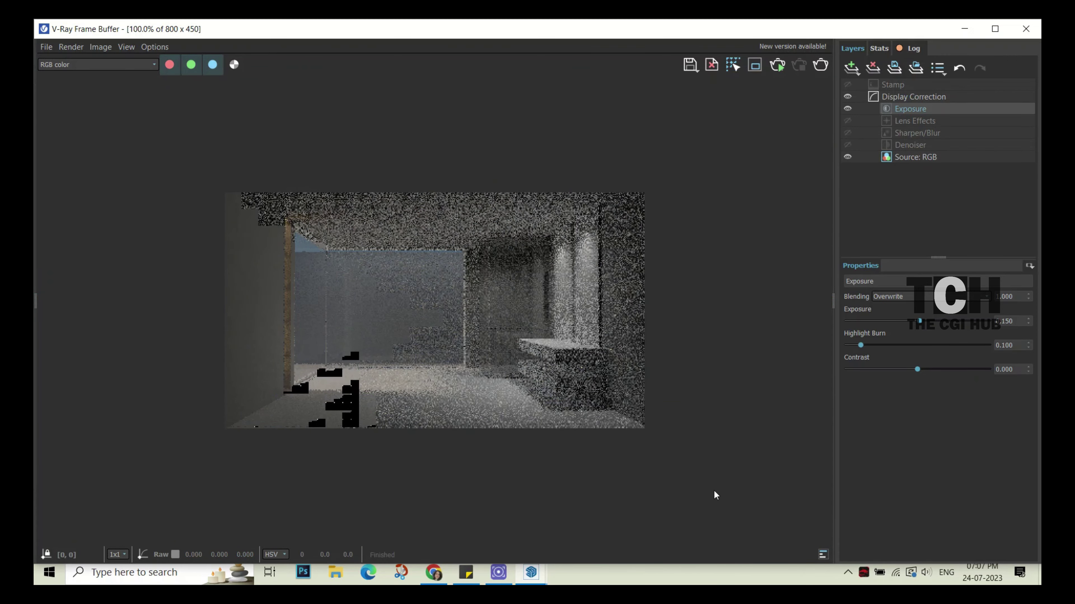
{"action": "left_click", "coordinate": [1017, 38]}
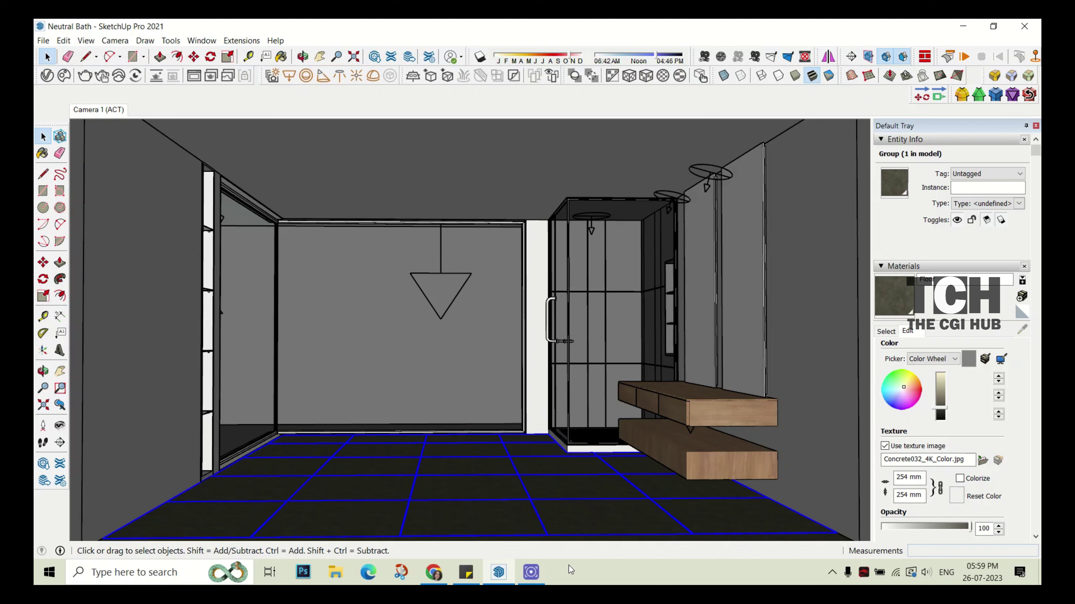
- Paint the floor with Concrete032_4K_Color and set its texture size to 1200 mm
{"action": "key", "text": "b"}
{"action": "left_click", "coordinate": [471, 445]}
{"action": "left_click", "coordinate": [471, 446]}
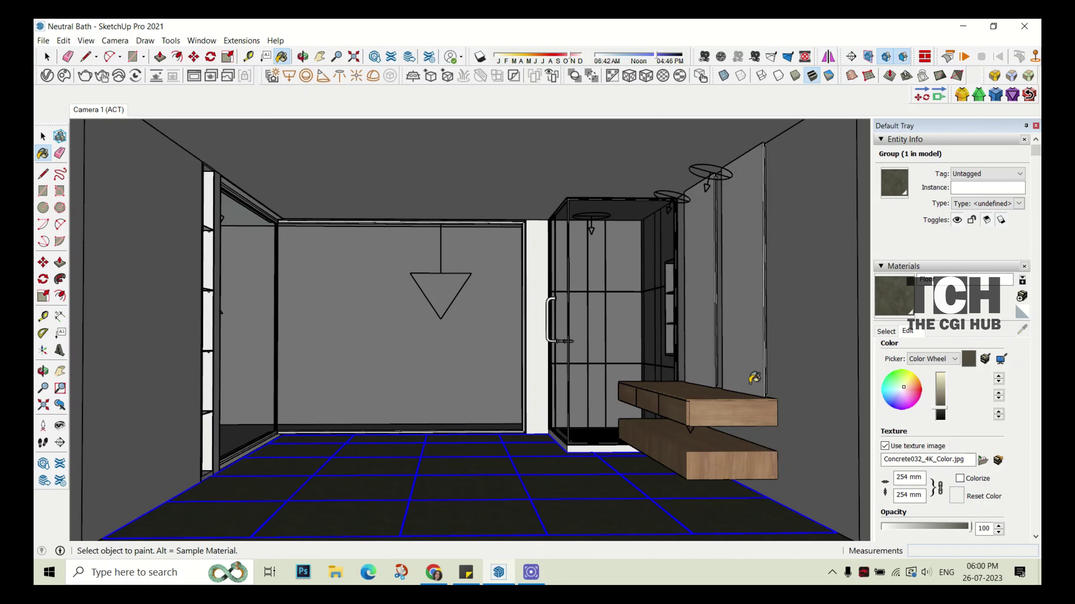
{"action": "mouse_move", "coordinate": [471, 445]}
{"action": "middle_mouse_down"}
{"action": "mouse_move", "coordinate": [513, 393]}
{"action": "mouse_move", "coordinate": [504, 468]}
{"action": "mouse_move", "coordinate": [516, 486]}
{"action": "mouse_move", "coordinate": [593, 388]}
{"action": "mouse_move", "coordinate": [600, 394]}
{"action": "middle_mouse_up"}
{"action": "double_click", "coordinate": [903, 477]}
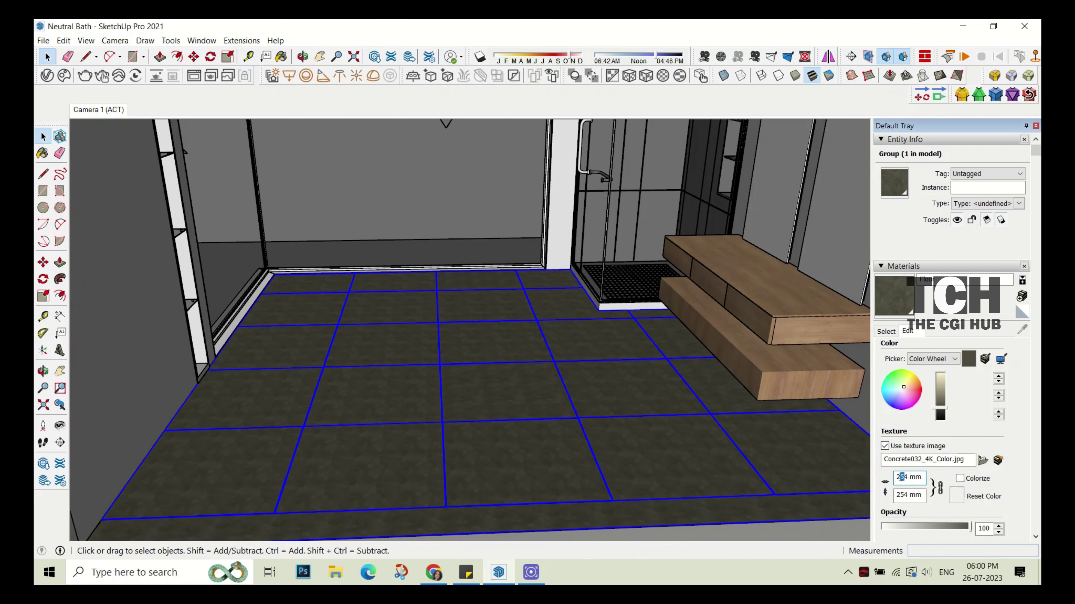
{"action": "type", "text": "1200"}
{"action": "key", "text": "Return"}
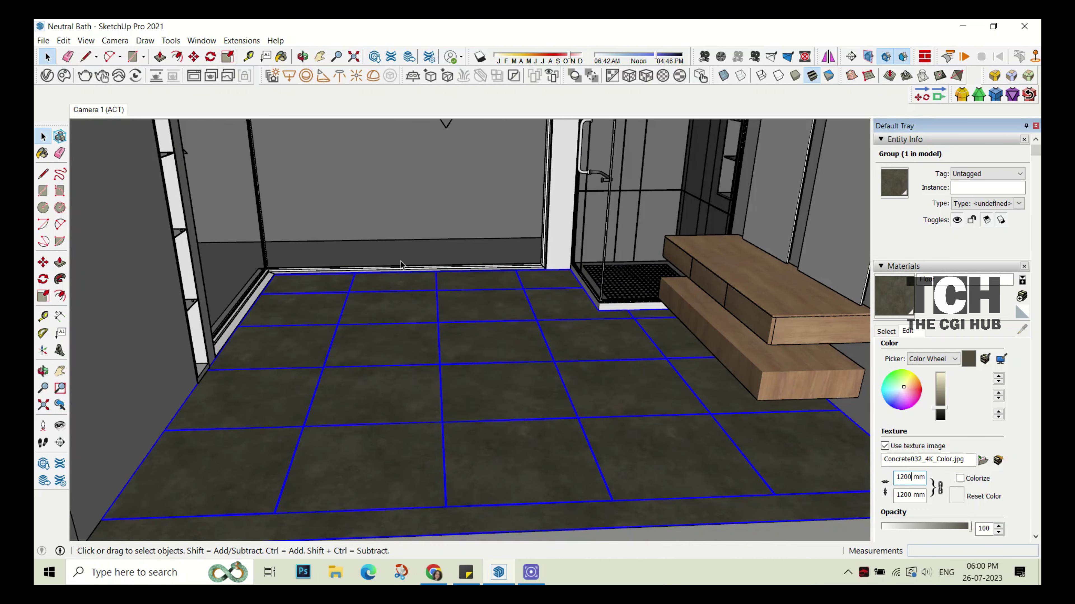
{"action": "mouse_move", "coordinate": [567, 337]}
{"action": "middle_mouse_down"}
{"action": "mouse_move", "coordinate": [432, 307]}
{"action": "mouse_move", "coordinate": [372, 347]}
{"action": "mouse_move", "coordinate": [575, 383]}
{"action": "middle_mouse_up"}
{"action": "left_click", "coordinate": [98, 110]}
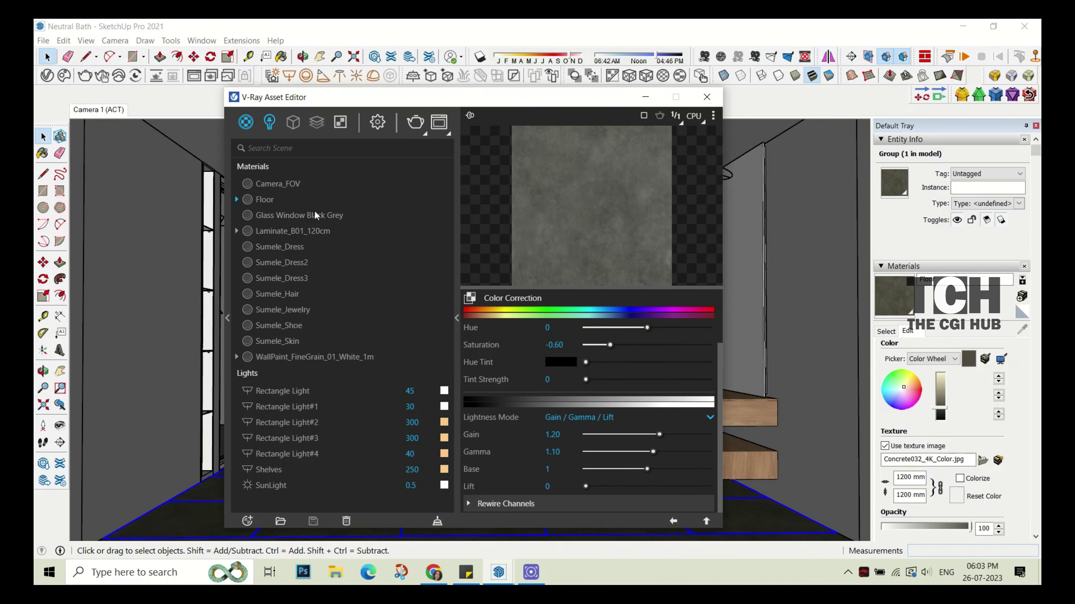
- Duplicate the Floor Concrete material, name the copy Floor Concrete Shower and close the editor
{"action": "double_click", "coordinate": [296, 199]}
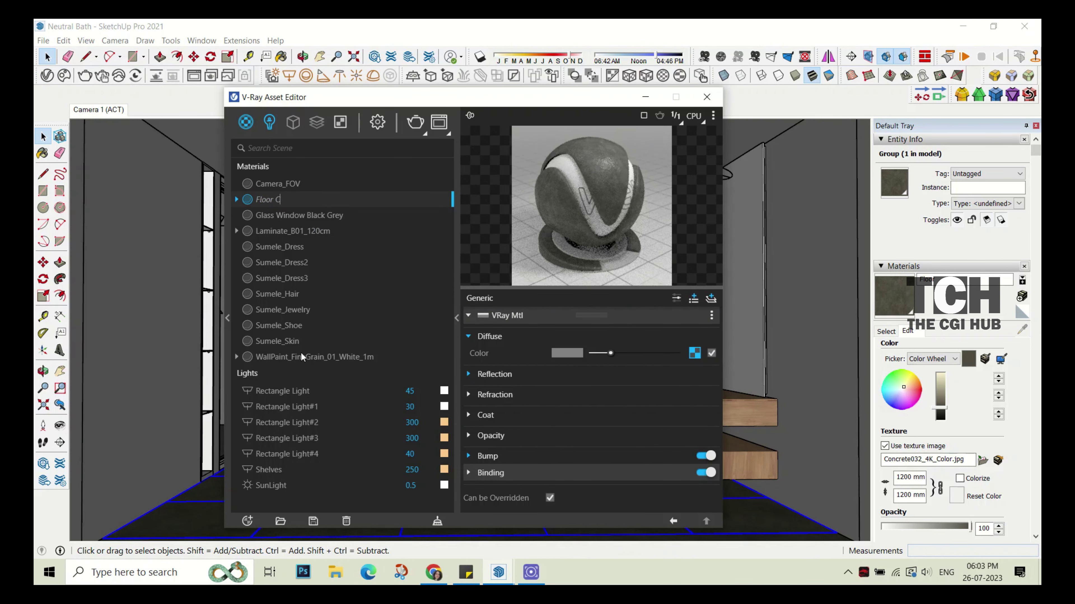
{"action": "left_click", "coordinate": [457, 318]}
{"action": "right_click", "coordinate": [354, 200]}
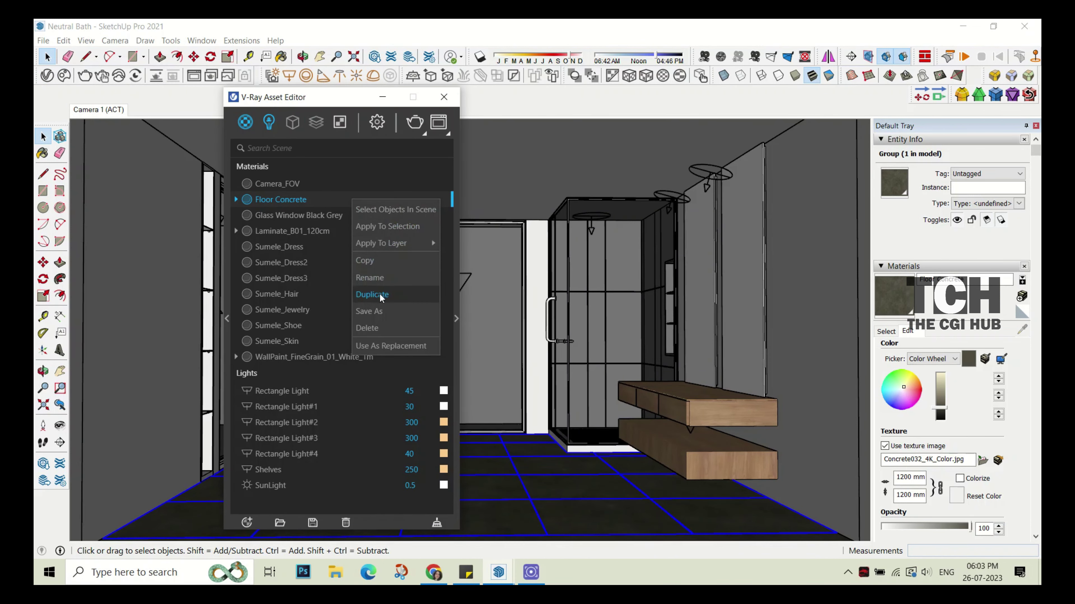
{"action": "left_click", "coordinate": [386, 294]}
{"action": "left_click", "coordinate": [329, 225]}
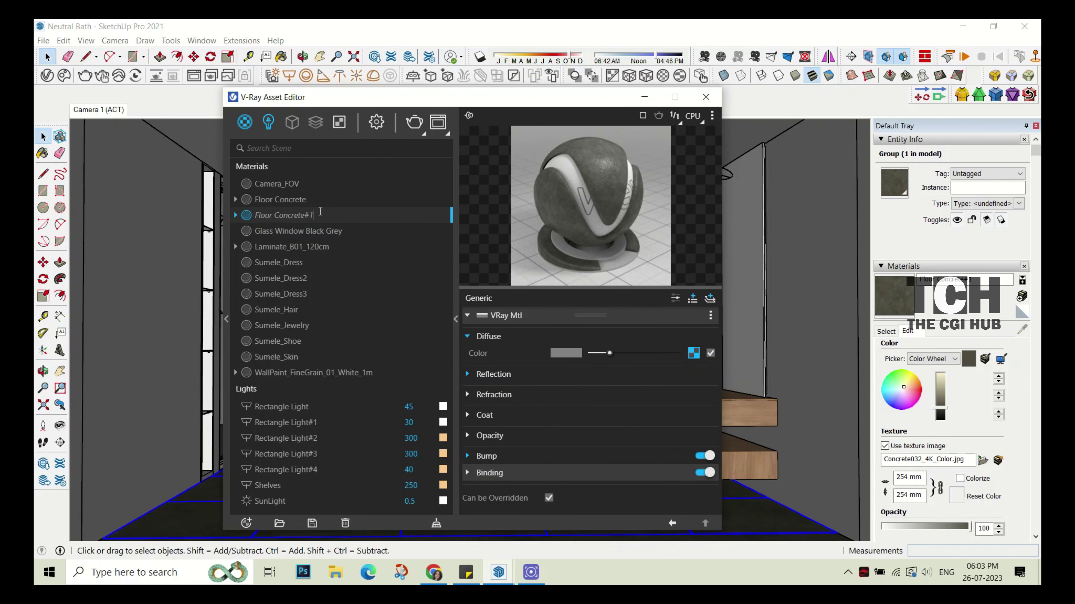
{"action": "type", "text": "Shower"}
{"action": "key", "text": "Return"}
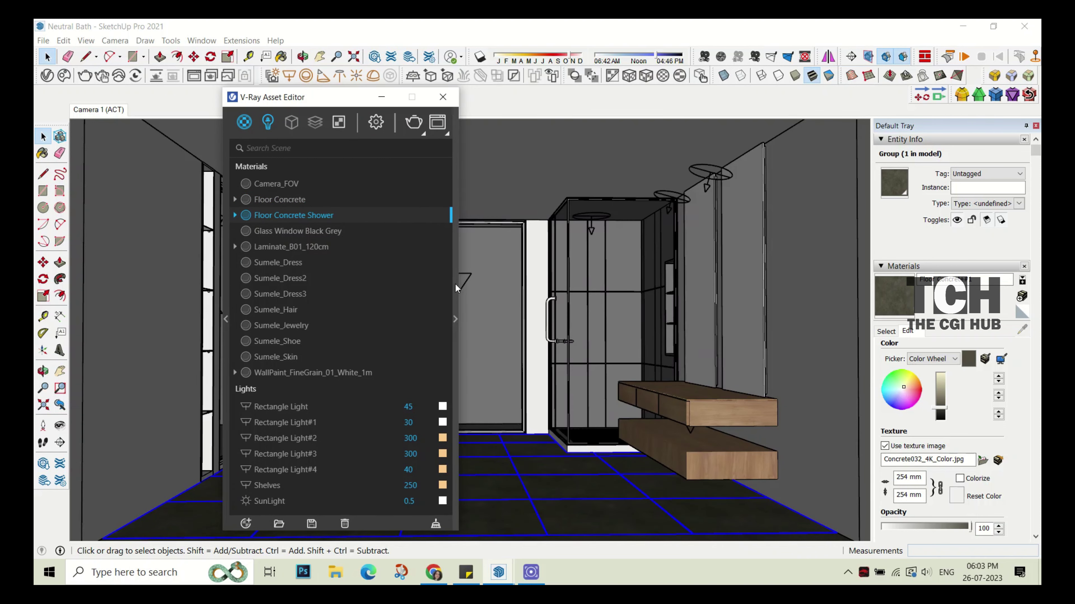
{"action": "left_click", "coordinate": [291, 215]}
{"action": "left_click", "coordinate": [694, 353]}
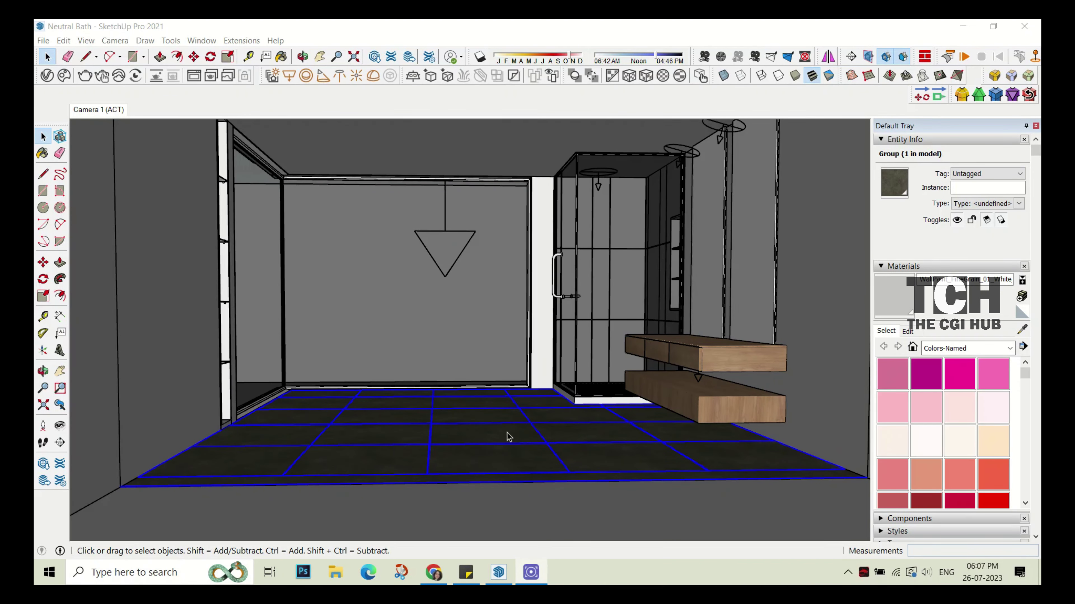
- Hide everything except the shower enclosure and open its group for editing
{"action": "right_click", "coordinate": [512, 148]}
{"action": "left_click", "coordinate": [529, 178]}
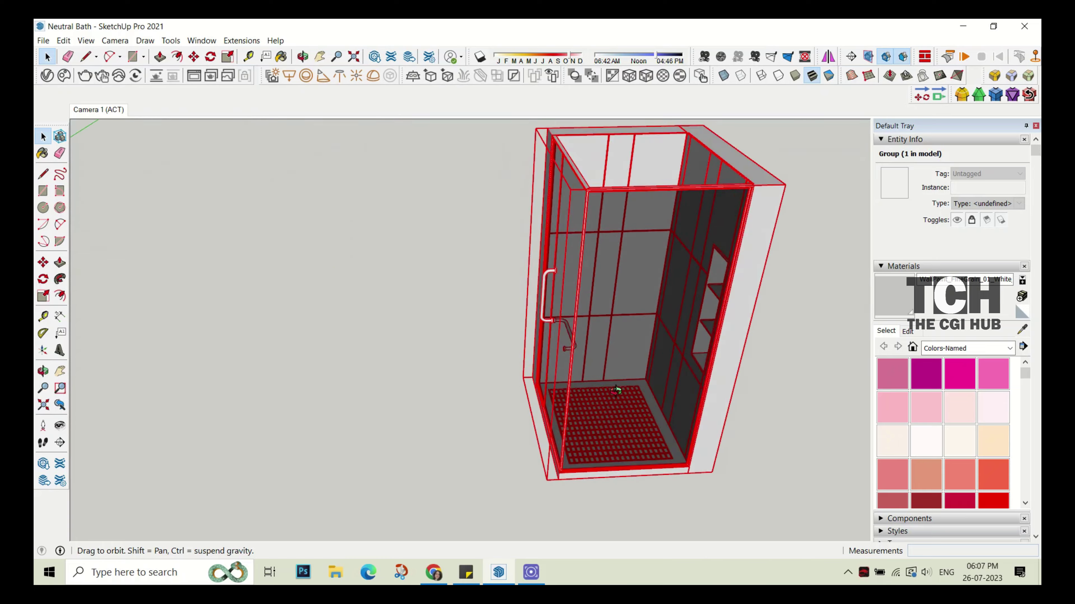
{"action": "middle_click_drag", "start_coordinate": [616, 390], "coordinate": [694, 108]}
{"action": "right_click", "coordinate": [694, 108]}
{"action": "left_click", "coordinate": [673, 151]}
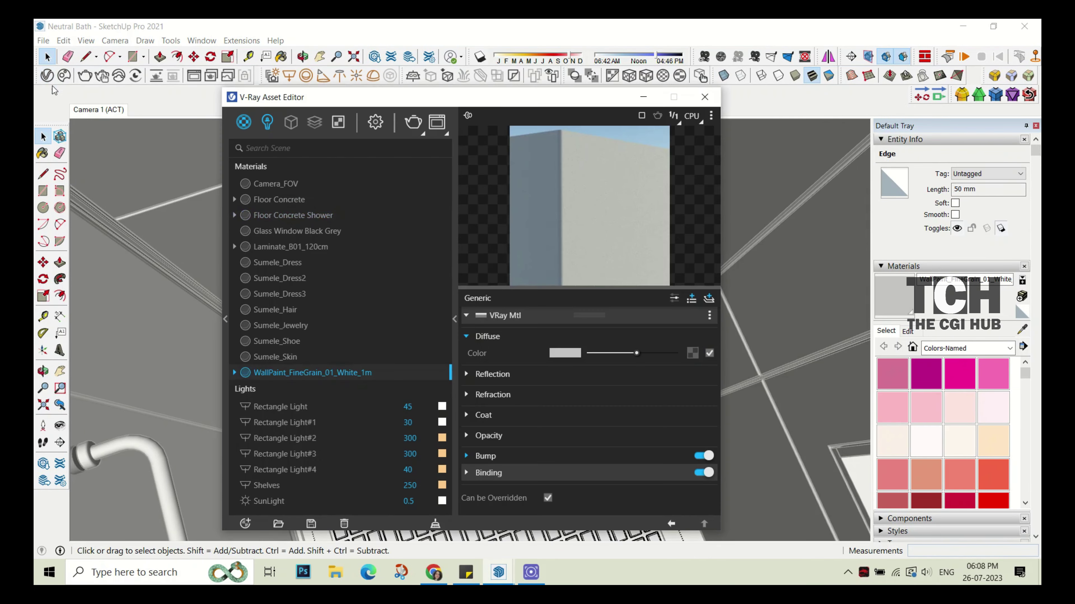
- Pick Floor Concrete Shower and try painting the shower floor, undoing the grout paint
{"action": "left_click", "coordinate": [292, 215]}
{"action": "left_click", "coordinate": [704, 97]}
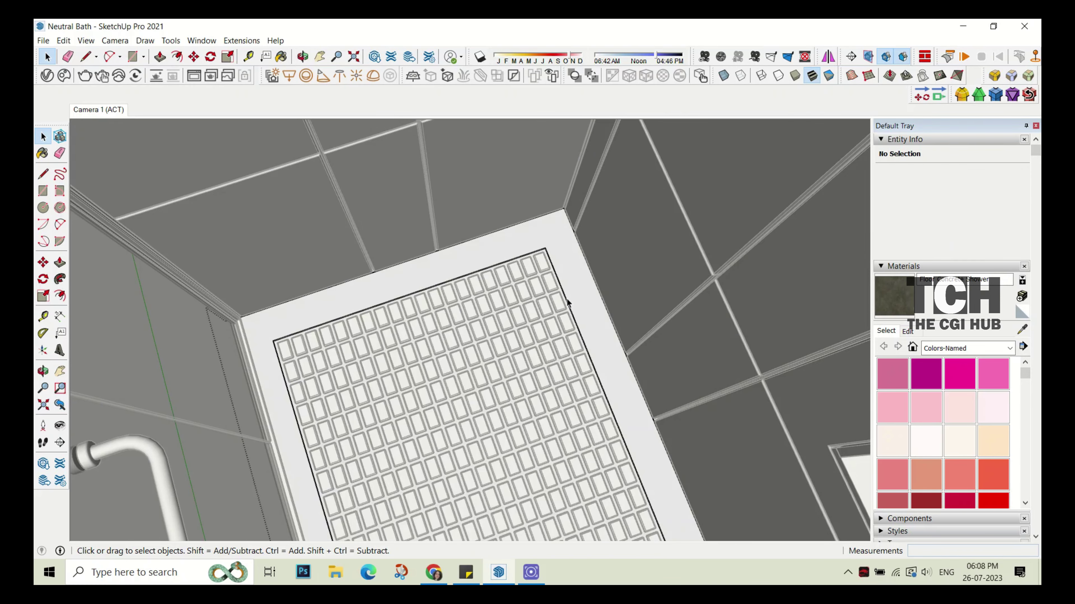
{"action": "left_click", "coordinate": [555, 288]}
{"action": "key", "text": "b"}
{"action": "left_click", "coordinate": [546, 293]}
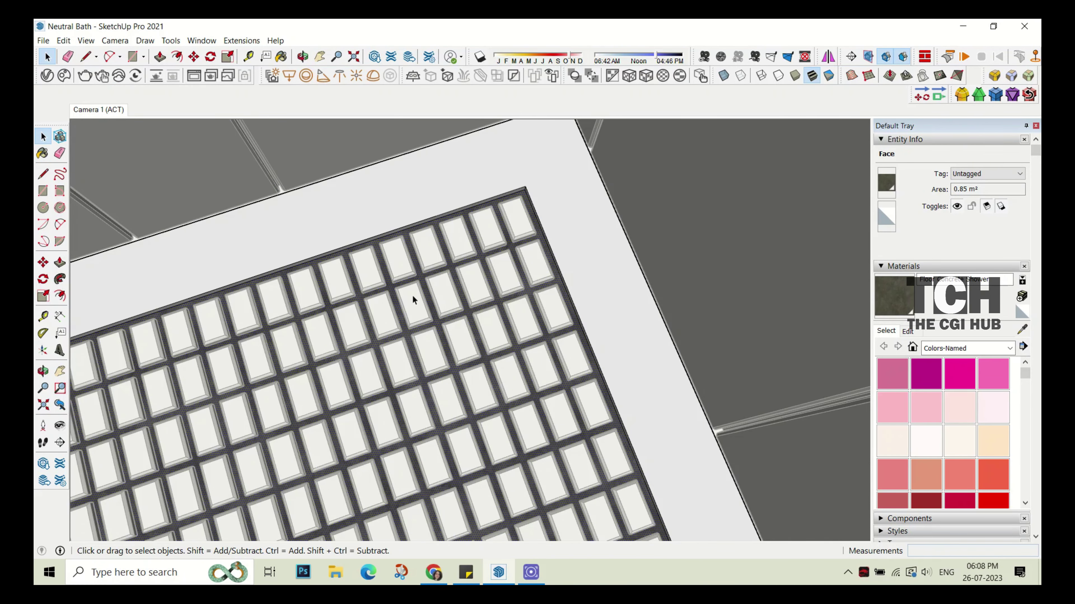
{"action": "key", "text": "ctrl+z"}
- Paint the whole shower floor tile group with Floor Concrete Shower
{"action": "triple_click", "coordinate": [397, 263]}
{"action": "scroll", "coordinate": [678, 304], "scroll_direction": "down", "scroll_amount": 5}
{"action": "key", "text": "b"}
{"action": "mouse_move", "coordinate": [678, 305]}
{"action": "middle_mouse_down"}
{"action": "mouse_move", "coordinate": [497, 336]}
{"action": "mouse_move", "coordinate": [460, 257]}
{"action": "middle_mouse_up"}
{"action": "left_click", "coordinate": [484, 255]}
{"action": "scroll", "coordinate": [473, 326], "scroll_direction": "up", "scroll_amount": 3}
{"action": "scroll", "coordinate": [473, 325], "scroll_direction": "down", "scroll_amount": 4}
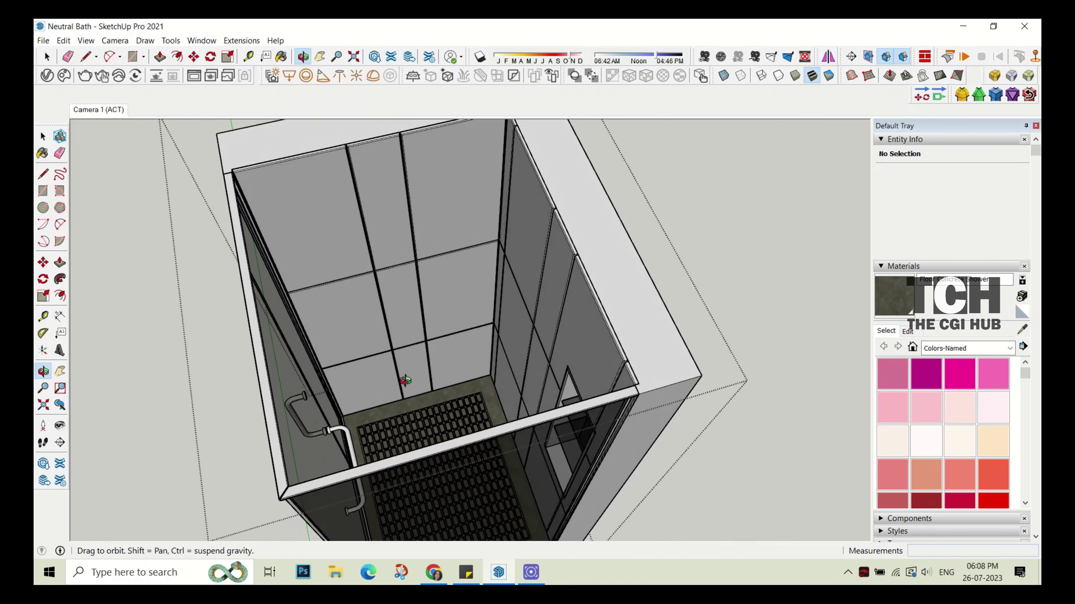
{"action": "scroll", "coordinate": [460, 257], "scroll_direction": "up", "scroll_amount": 3}
- Paint the shower walls with the concrete and set its texture size to 1200 mm
{"action": "left_click", "coordinate": [907, 331]}
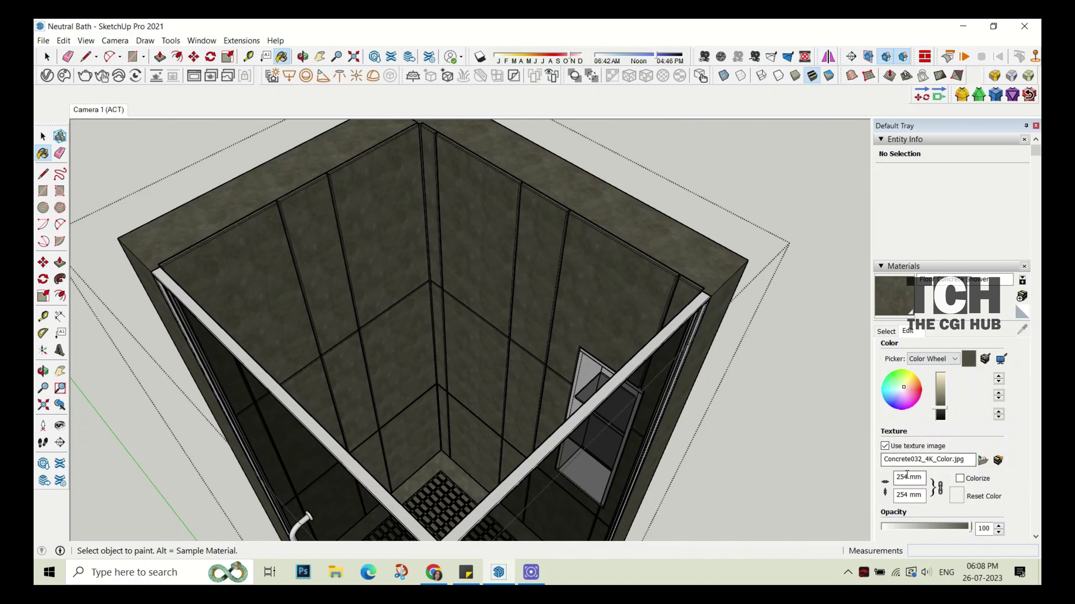
{"action": "left_click", "coordinate": [909, 477]}
{"action": "left_click", "coordinate": [47, 56]}
{"action": "scroll", "coordinate": [608, 301], "scroll_direction": "down", "scroll_amount": 5}
{"action": "middle_click_drag", "start_coordinate": [608, 302], "coordinate": [609, 301]}
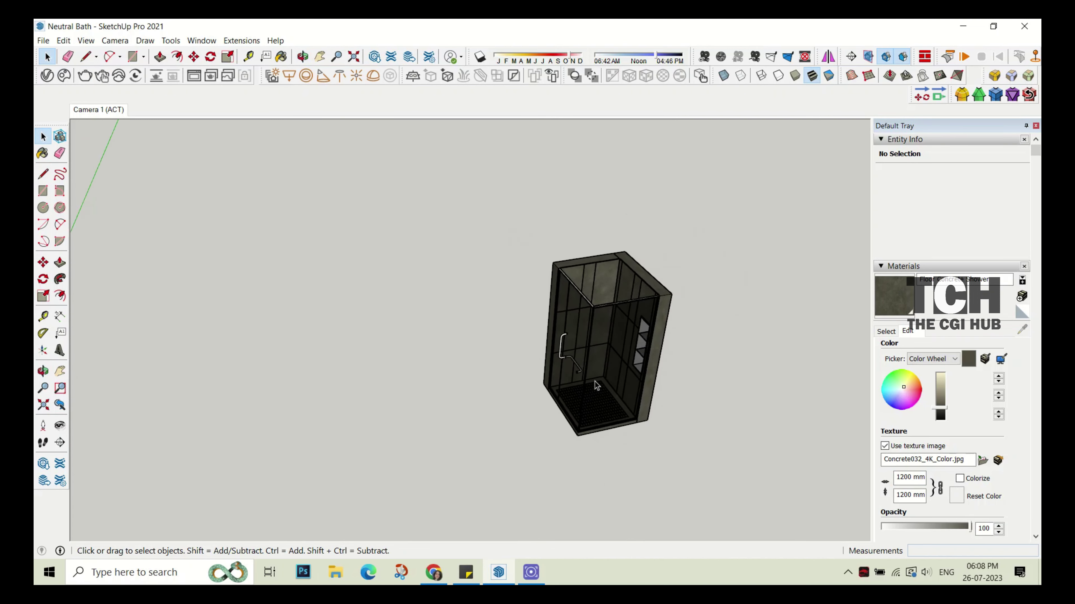
{"action": "scroll", "coordinate": [609, 302], "scroll_direction": "up", "scroll_amount": 2}
- Unhide all hidden bathroom geometry with Edit > Unhide > All
{"action": "left_click", "coordinate": [63, 40]}
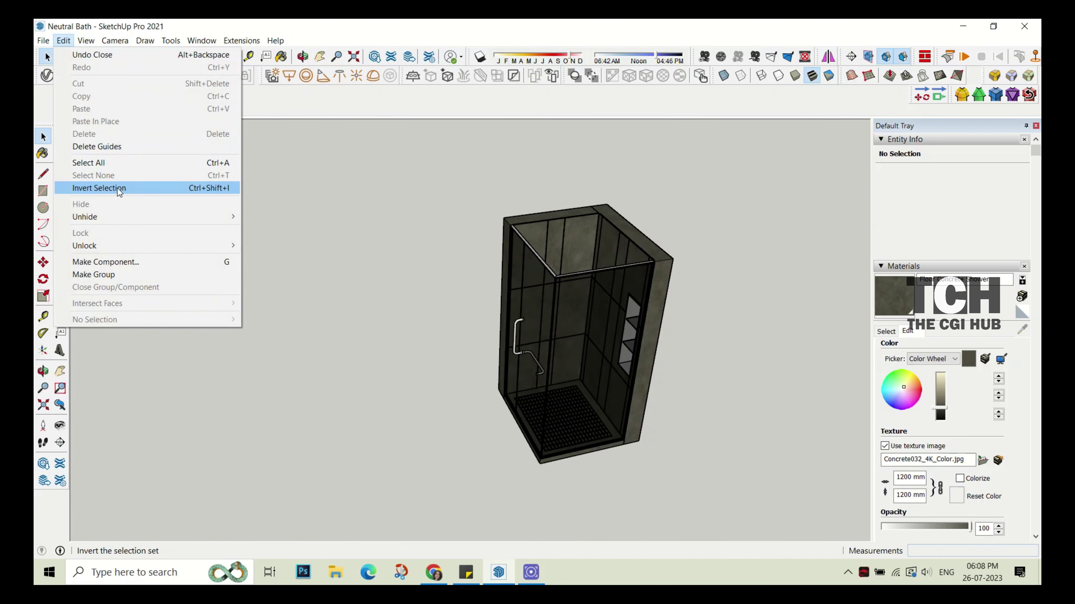
{"action": "left_click", "coordinate": [271, 240]}
{"action": "left_click", "coordinate": [102, 109]}
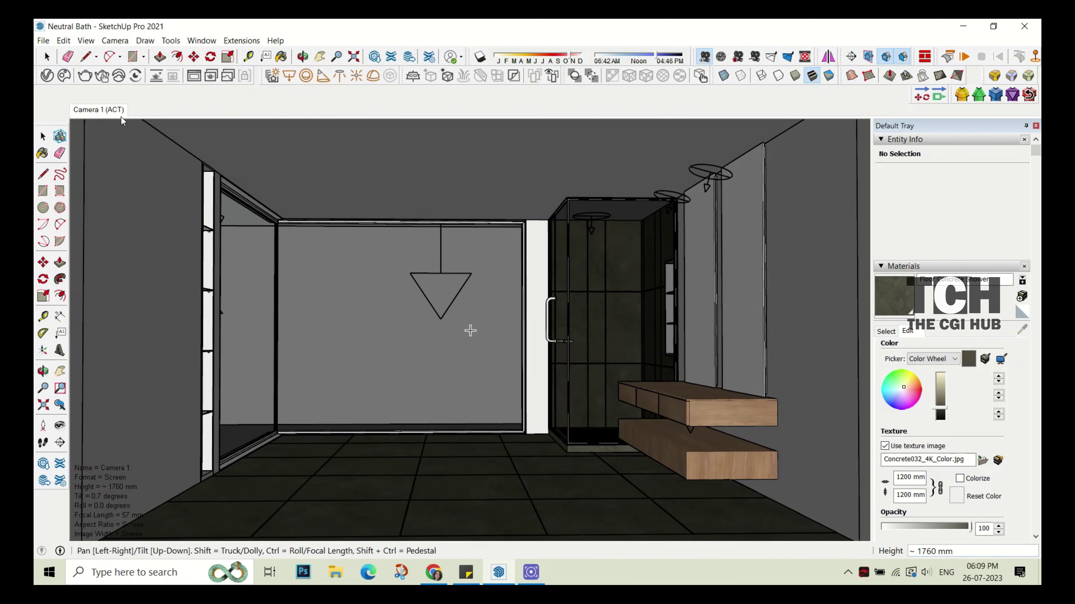
- Start a test render, then sample the glass frame's Glass Window Black Grey material
{"action": "key", "text": "space"}
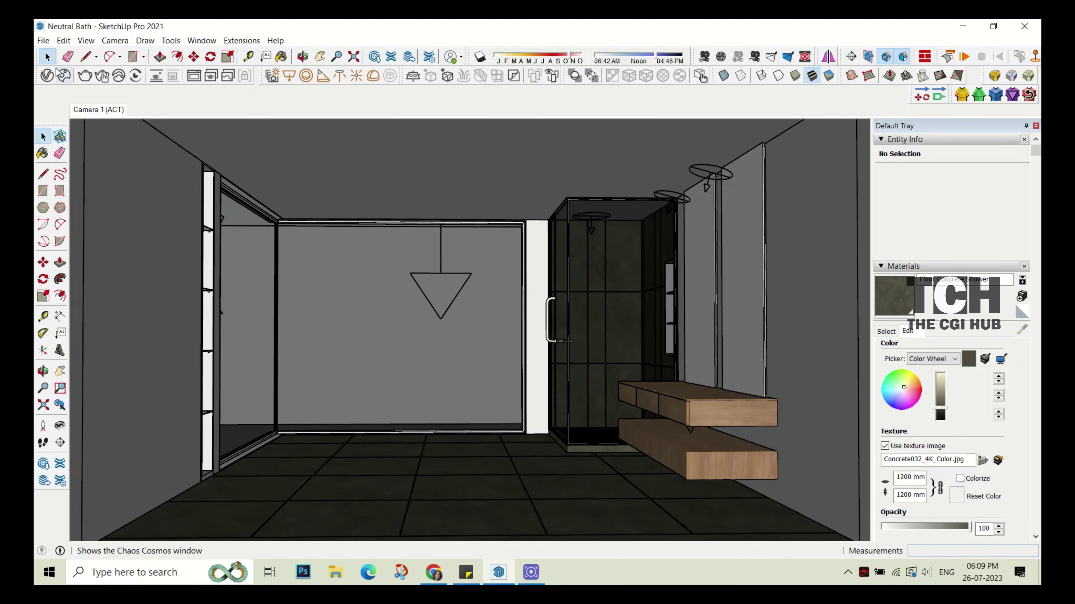
{"action": "left_click", "coordinate": [947, 57]}
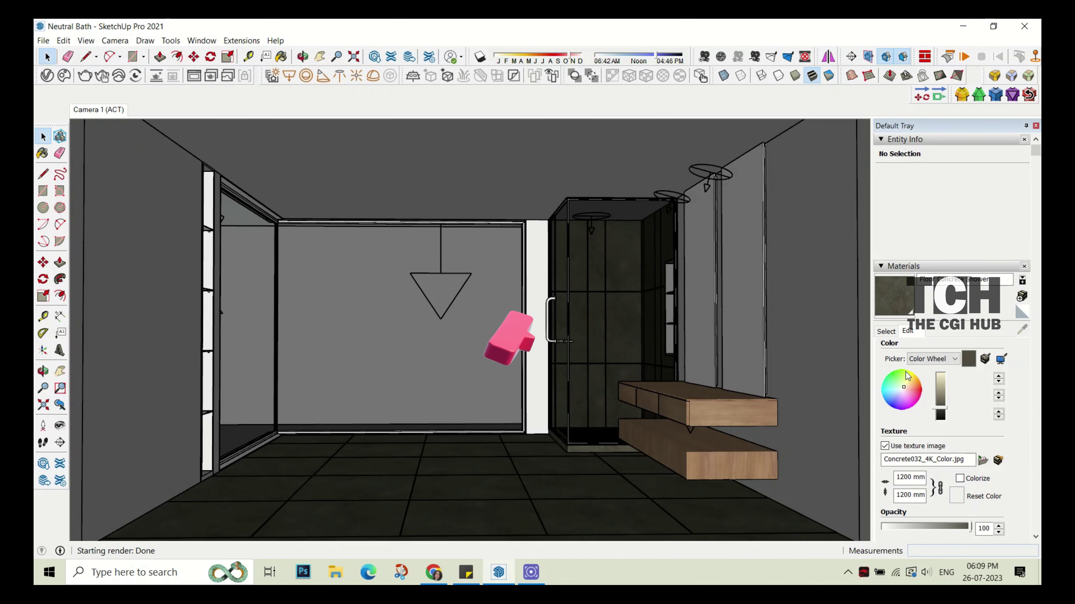
{"action": "left_click", "coordinate": [801, 308], "text": "alt"}
{"action": "left_click", "coordinate": [908, 330]}
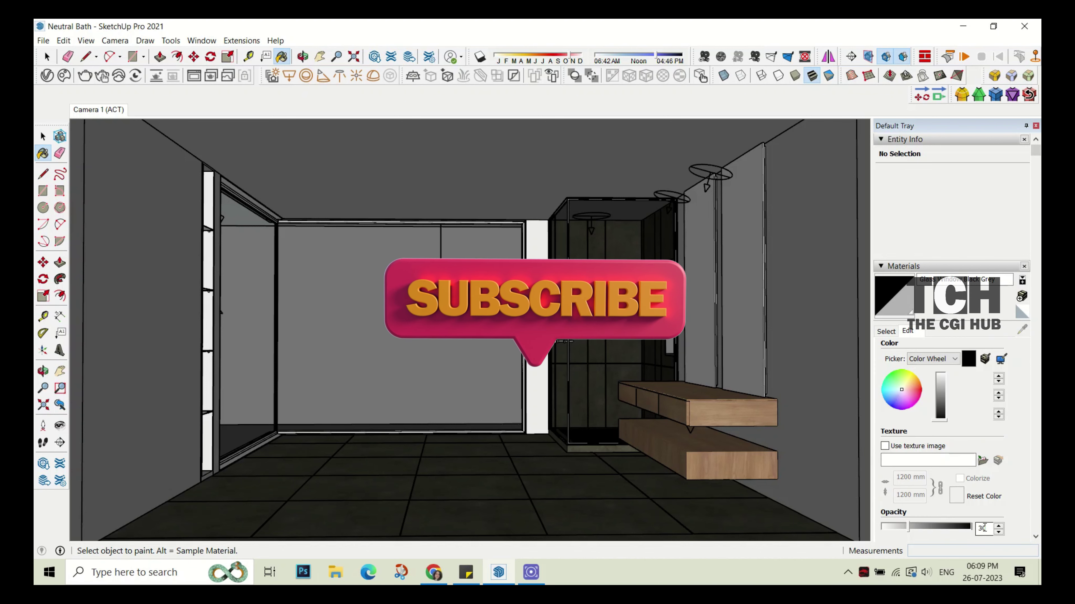
- Change Glass Window Black Grey's diffuse colour from black to dark grey 0.335
{"action": "left_click", "coordinate": [47, 75]}
{"action": "left_click", "coordinate": [560, 395]}
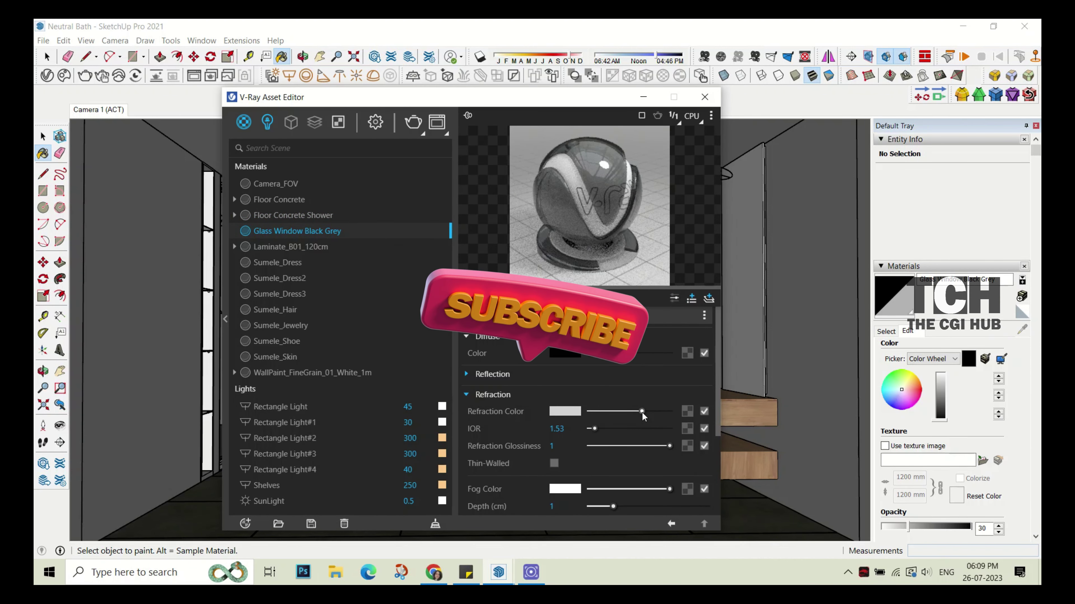
{"action": "left_click", "coordinate": [564, 353]}
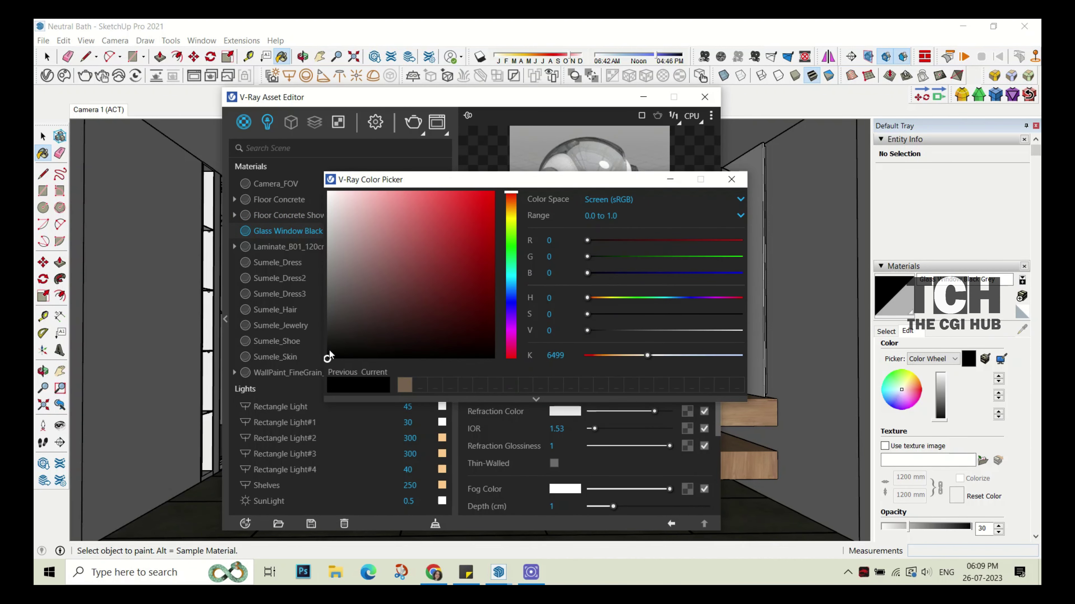
{"action": "left_click", "coordinate": [327, 328]}
{"action": "left_click", "coordinate": [675, 169]}
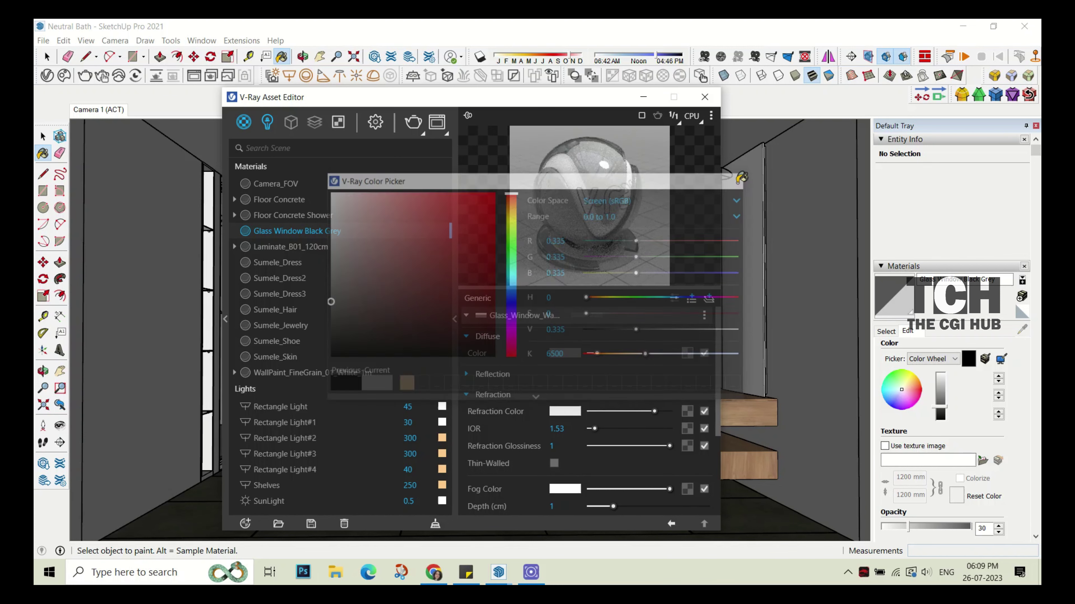
{"action": "left_click", "coordinate": [695, 102]}
- Run a V-Ray test render showing the greyer glass frames in the Frame Buffer
{"action": "left_click", "coordinate": [720, 56]}
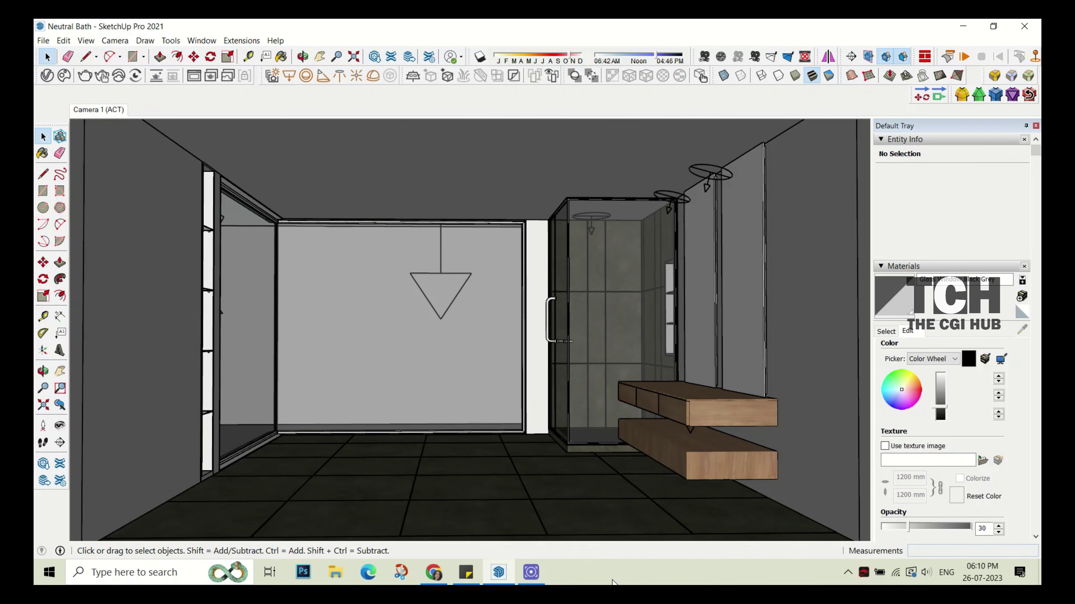
{"action": "scroll", "coordinate": [332, 243], "scroll_direction": "up", "scroll_amount": 2}
{"action": "scroll", "coordinate": [296, 242], "scroll_direction": "up", "scroll_amount": 2}
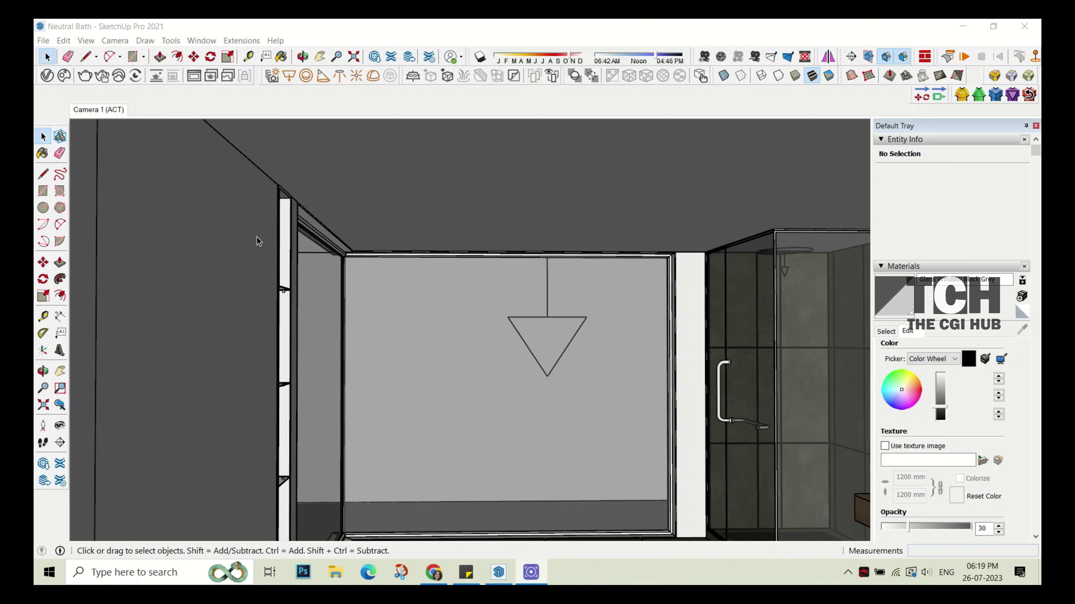
- Paint the tall left shelf unit with Laminate_B01_120cm wood laminate
{"action": "mouse_move", "coordinate": [259, 235]}
{"action": "middle_mouse_down"}
{"action": "mouse_move", "coordinate": [169, 228]}
{"action": "mouse_move", "coordinate": [228, 237]}
{"action": "middle_mouse_up"}
{"action": "scroll", "coordinate": [228, 237], "scroll_direction": "up", "scroll_amount": 2}
{"action": "scroll", "coordinate": [220, 236], "scroll_direction": "up", "scroll_amount": 2}
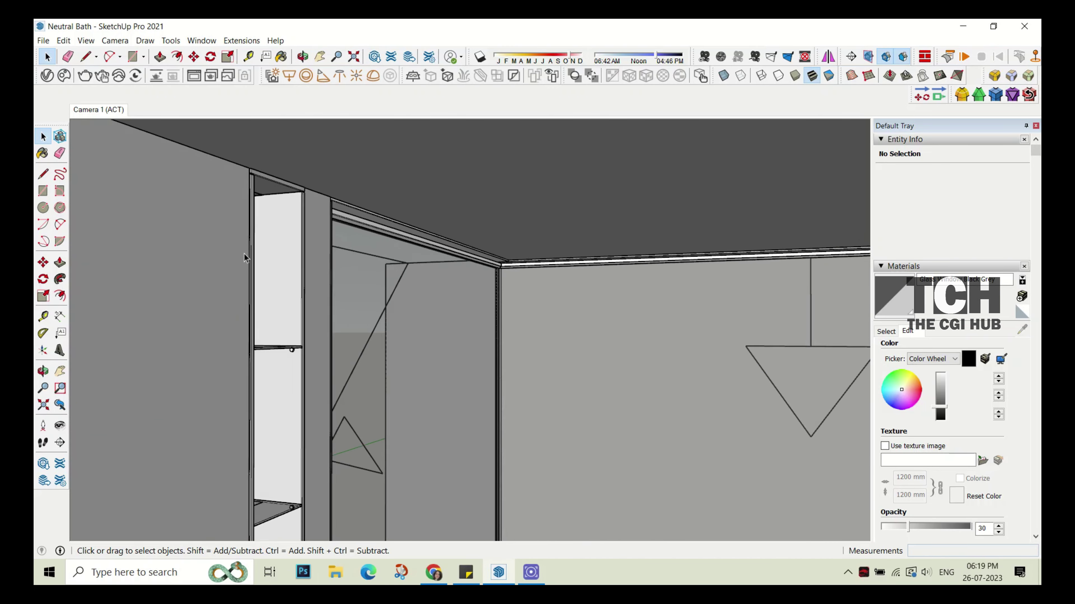
{"action": "scroll", "coordinate": [254, 238], "scroll_direction": "up", "scroll_amount": 2}
{"action": "left_click", "coordinate": [292, 239]}
{"action": "scroll", "coordinate": [293, 236], "scroll_direction": "up", "scroll_amount": 2}
{"action": "scroll", "coordinate": [330, 220], "scroll_direction": "up", "scroll_amount": 2}
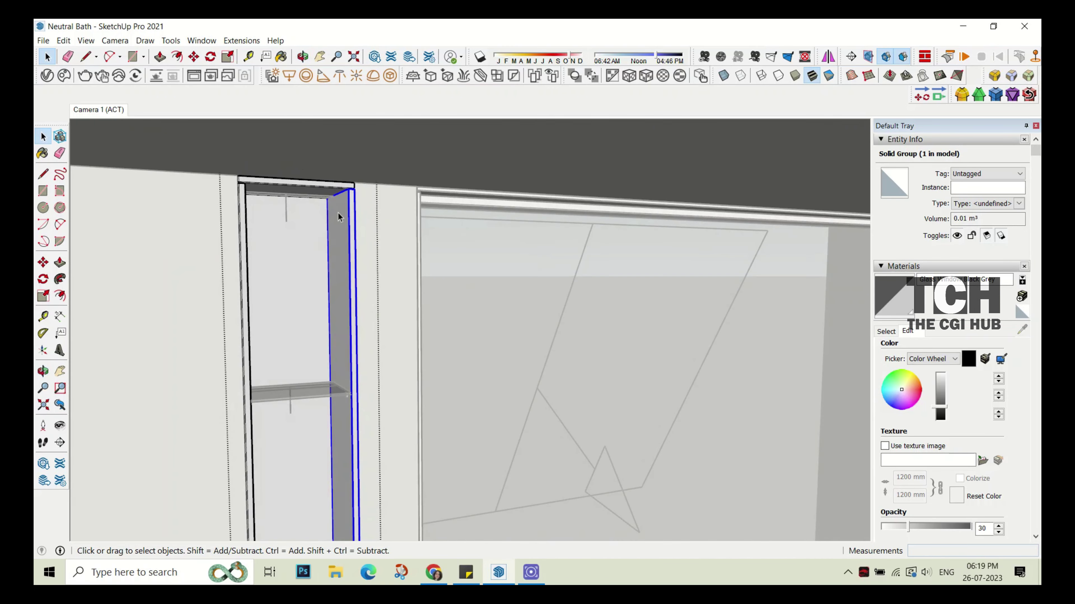
{"action": "scroll", "coordinate": [464, 205], "scroll_direction": "up", "scroll_amount": 2}
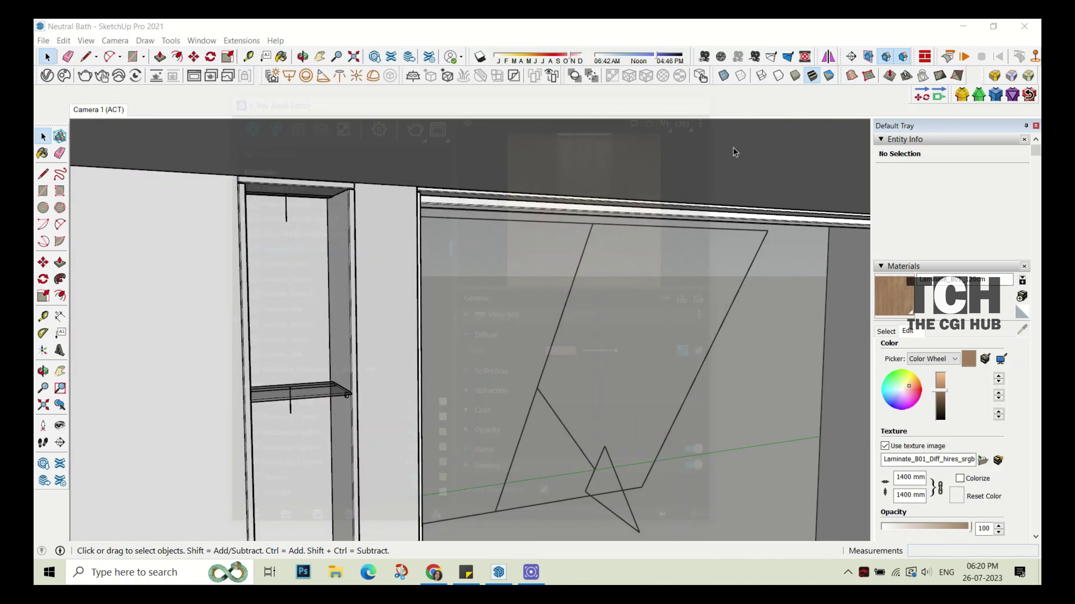
{"action": "key", "text": "b"}
{"action": "left_click", "coordinate": [352, 233]}
{"action": "middle_click_drag", "start_coordinate": [353, 233], "coordinate": [149, 130]}
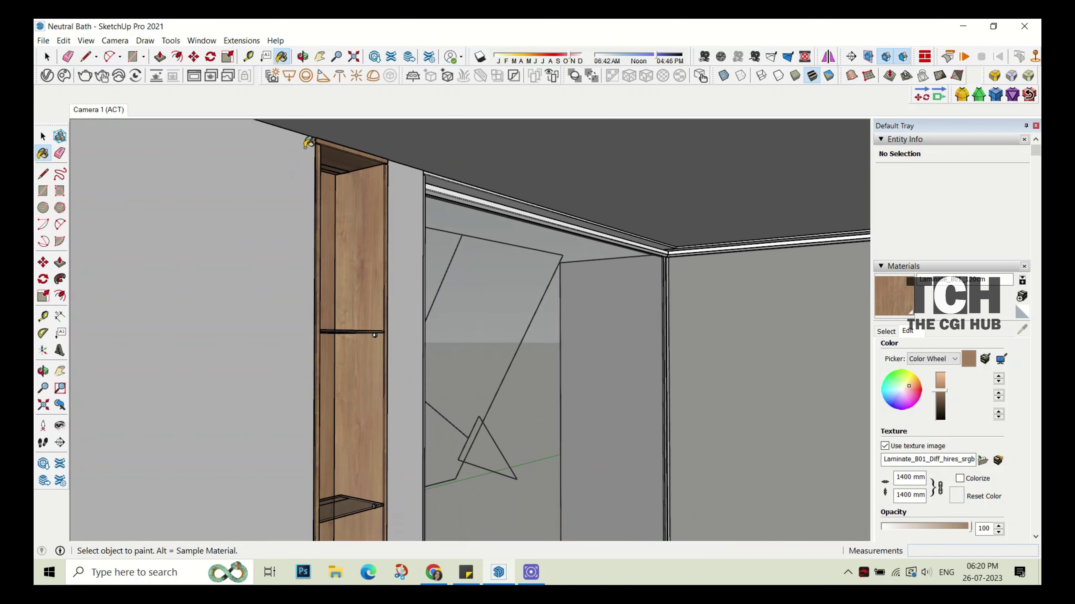
{"action": "key", "text": "space"}
- Laminate the shelf unit's top strip and bottom panel, then render from Camera 1
{"action": "left_click", "coordinate": [90, 109]}
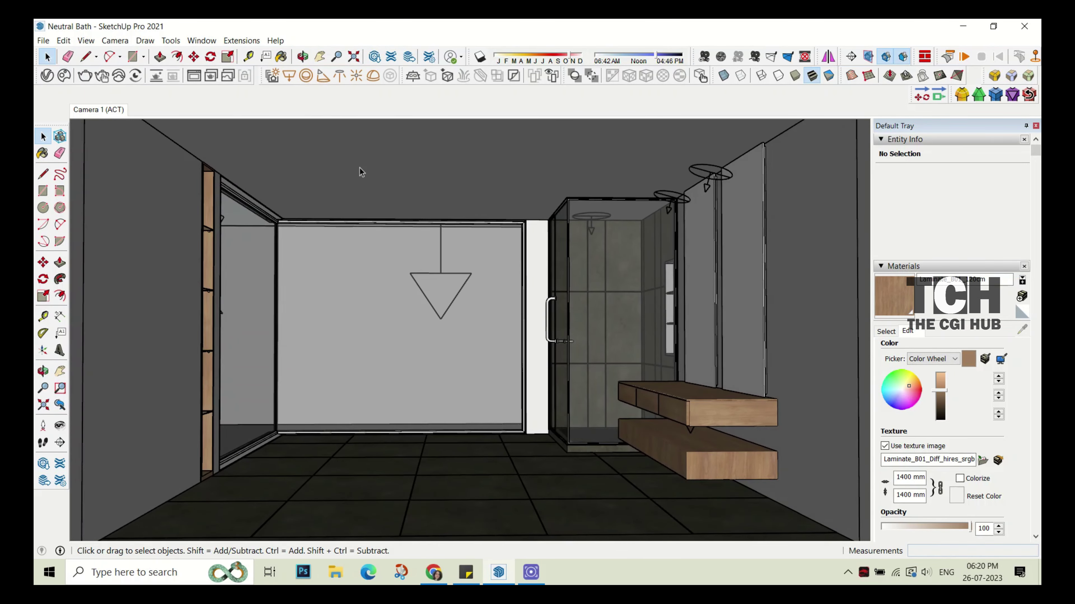
{"action": "scroll", "coordinate": [731, 282], "scroll_direction": "up", "scroll_amount": 3}
{"action": "right_click", "coordinate": [720, 129]}
{"action": "middle_click_drag", "start_coordinate": [719, 135], "coordinate": [689, 242]}
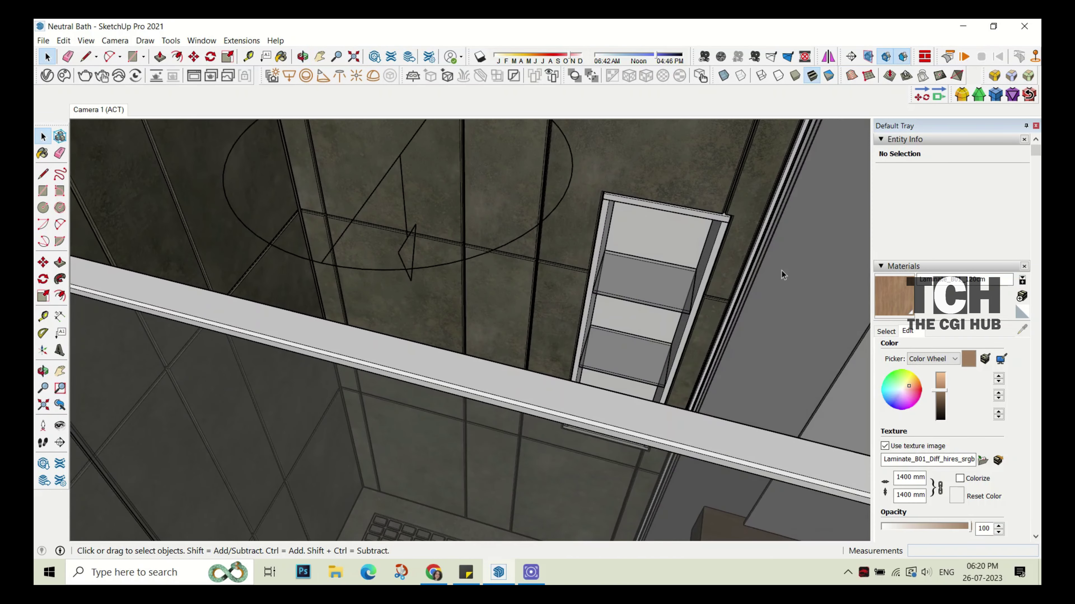
{"action": "key", "text": "b"}
{"action": "key", "text": "space"}
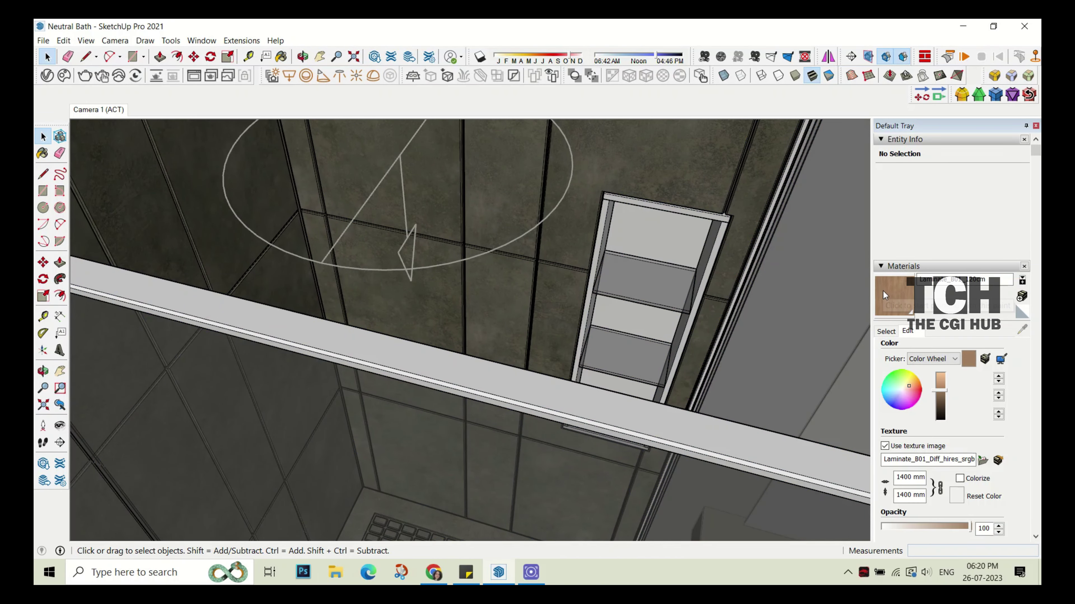
{"action": "key", "text": "b"}
{"action": "middle_click_drag", "start_coordinate": [465, 254], "coordinate": [701, 241]}
{"action": "left_click", "coordinate": [552, 168]}
{"action": "left_click", "coordinate": [557, 475]}
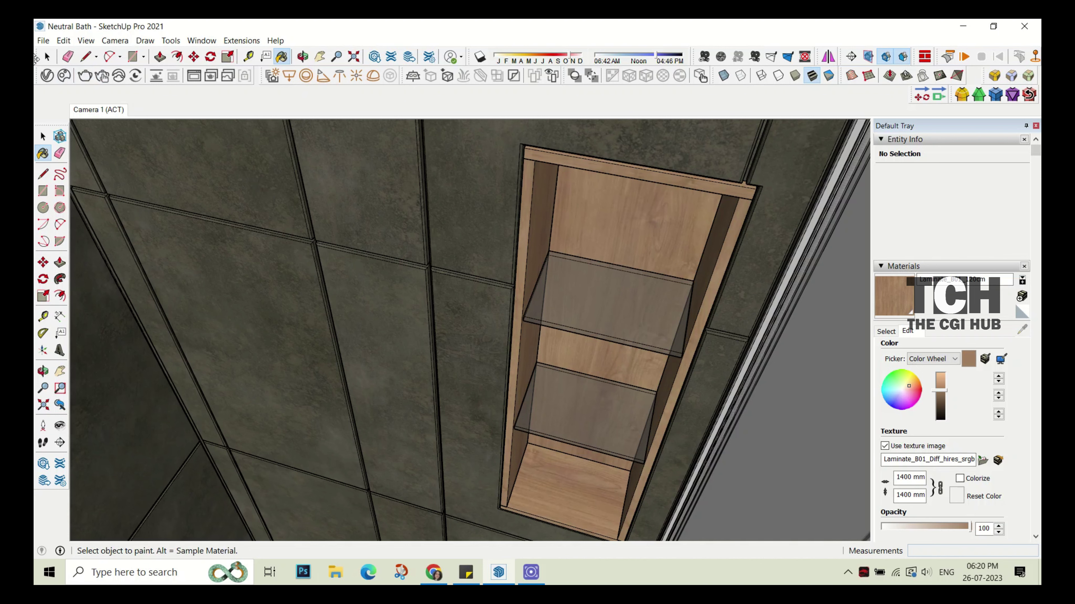
{"action": "left_click", "coordinate": [98, 109]}
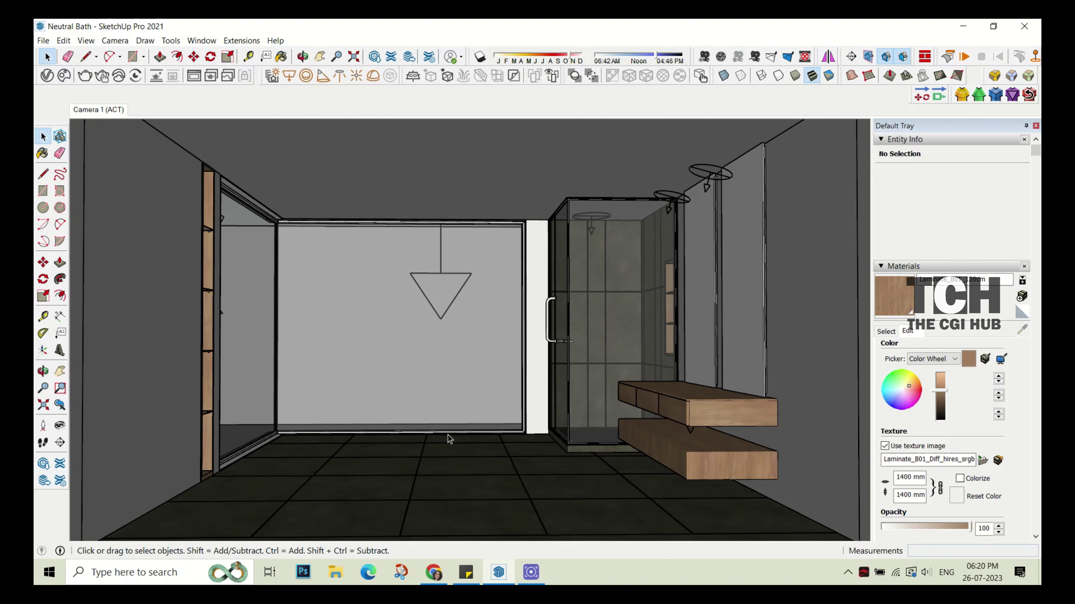
{"action": "left_click", "coordinate": [86, 75]}
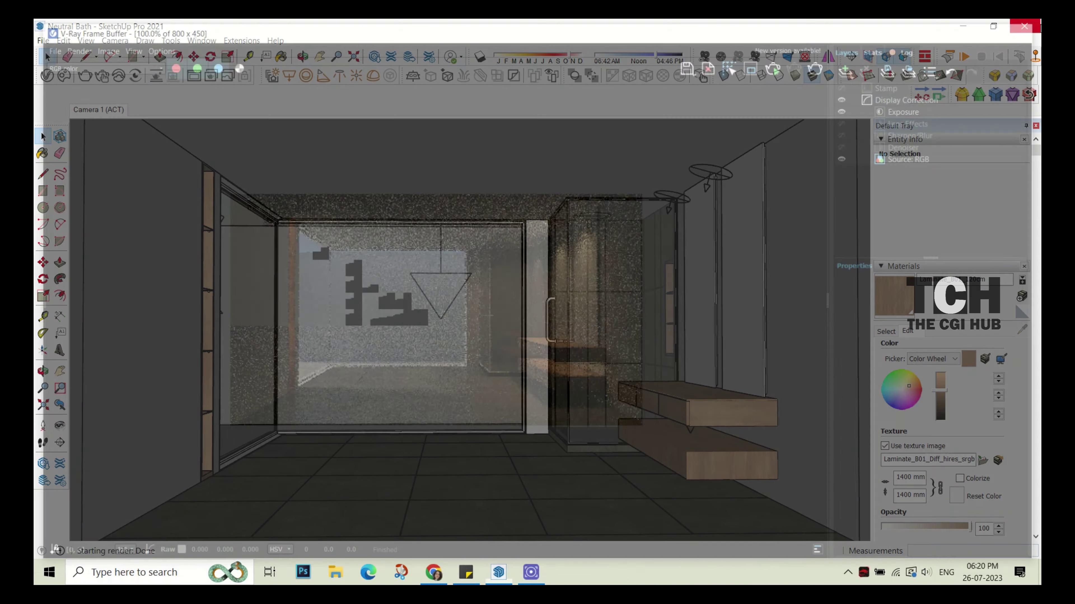
- Check the Shelves light's warm colour in the Lights list, then run another test render
{"action": "left_click", "coordinate": [46, 76]}
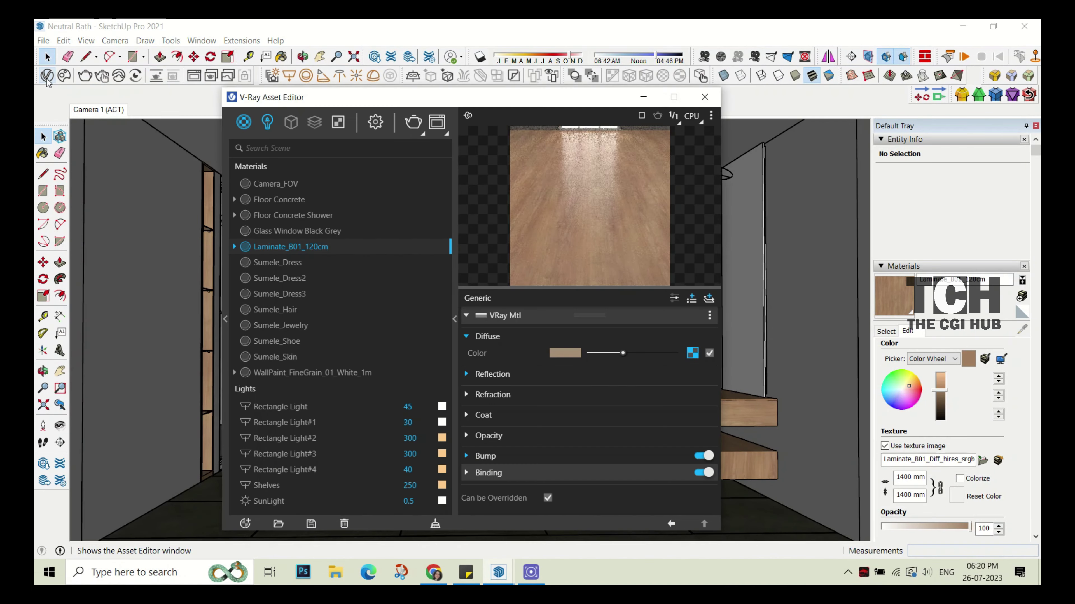
{"action": "left_click", "coordinate": [263, 128]}
{"action": "left_click", "coordinate": [280, 263]}
{"action": "left_click", "coordinate": [567, 337]}
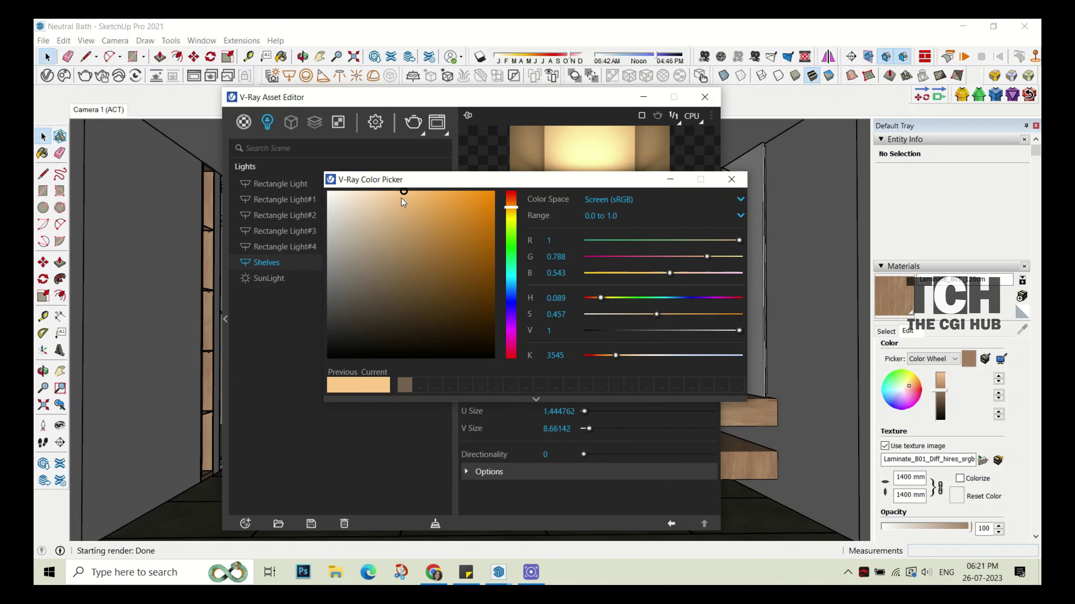
{"action": "left_click", "coordinate": [730, 179]}
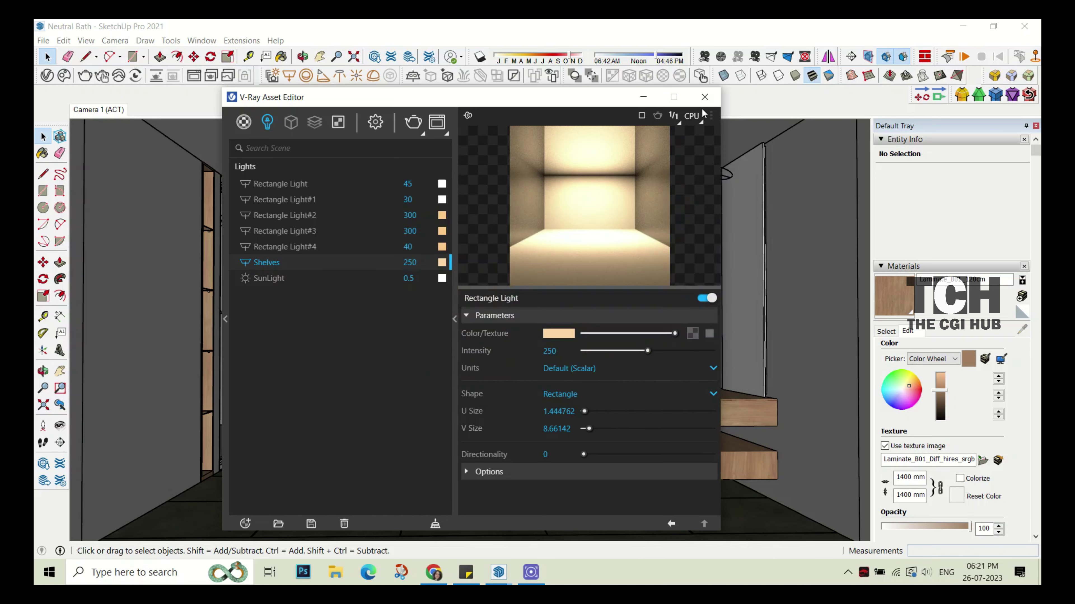
{"action": "left_click", "coordinate": [705, 97]}
{"action": "left_click", "coordinate": [91, 77]}
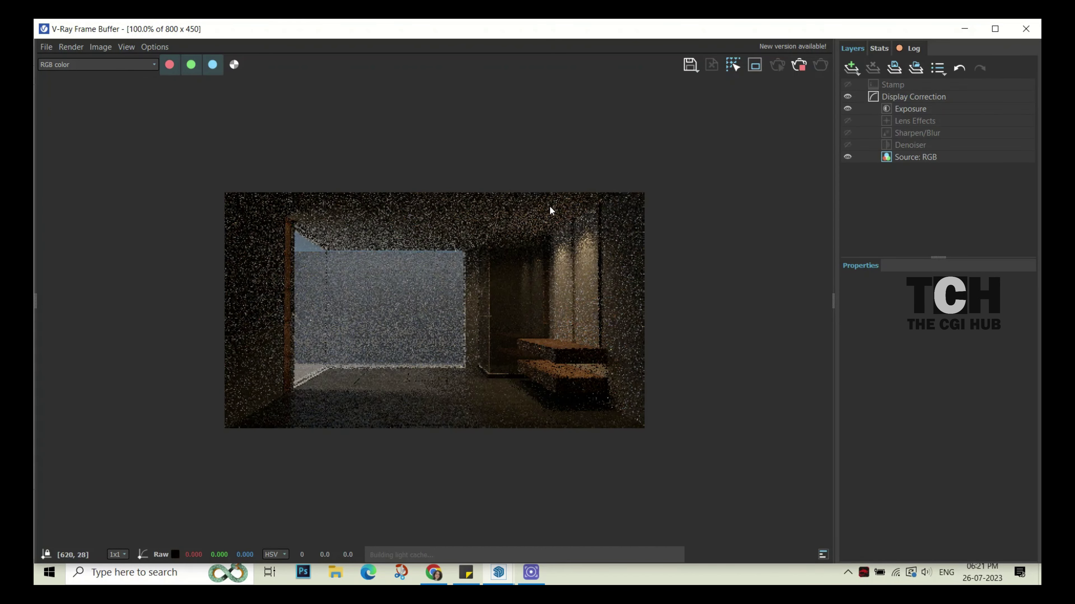
{"action": "left_click", "coordinate": [1026, 28]}
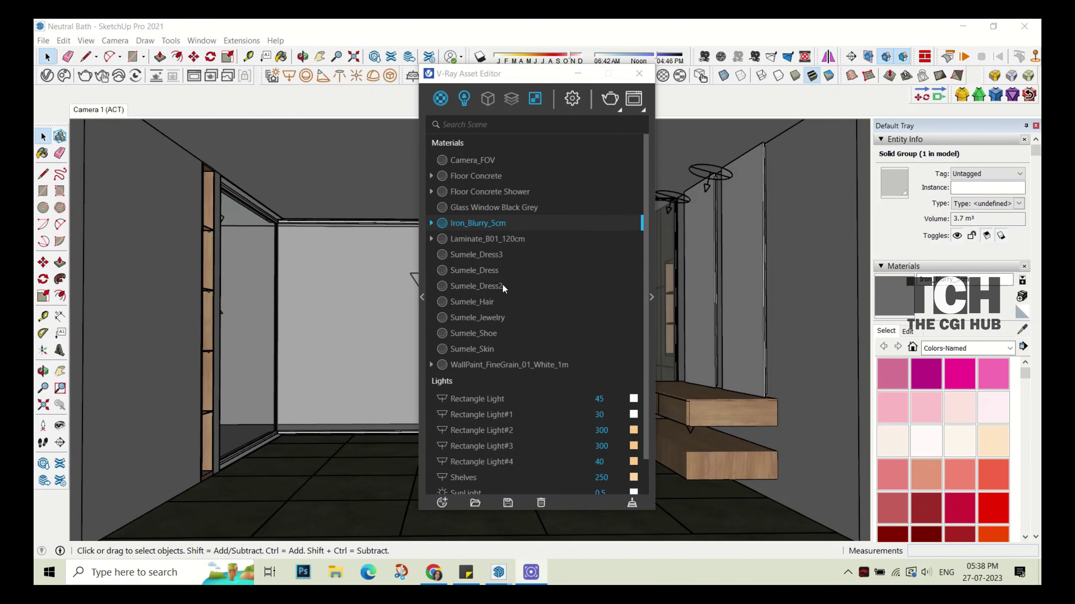
- Darken Iron_Blurry_5cm's diffuse colour and lower its reflection glossiness
{"action": "double_click", "coordinate": [515, 223]}
{"action": "left_click", "coordinate": [557, 223]}
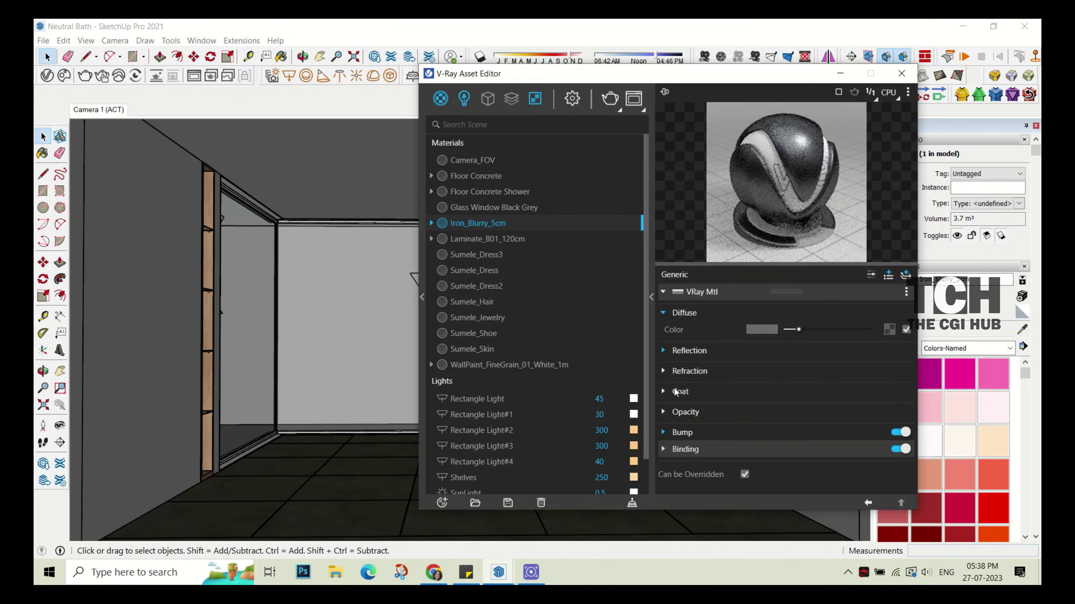
{"action": "left_click", "coordinate": [761, 329]}
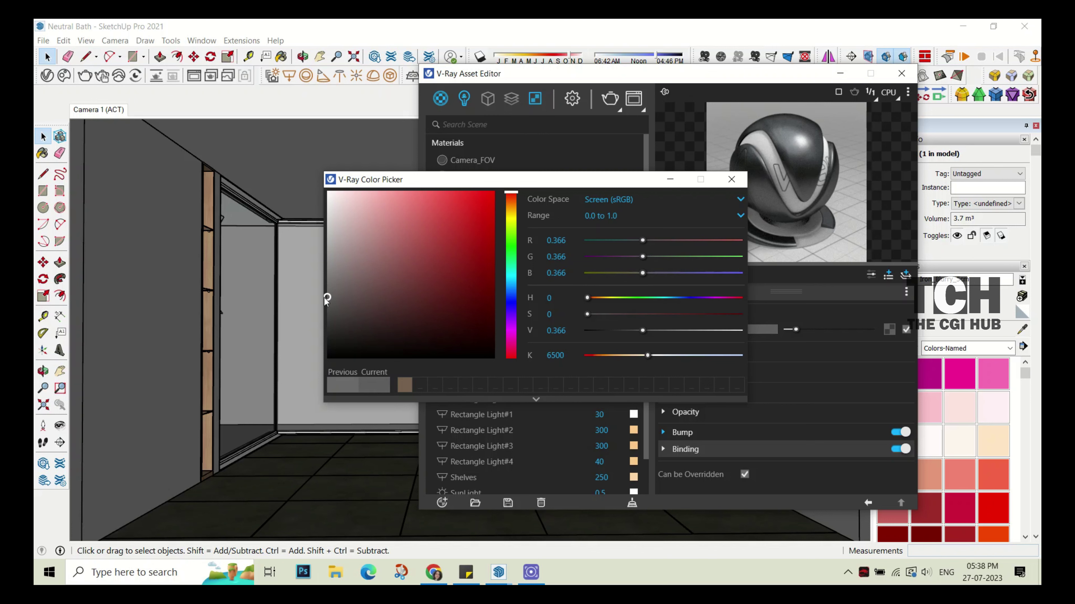
{"action": "left_click_drag", "start_coordinate": [327, 299], "coordinate": [329, 310]}
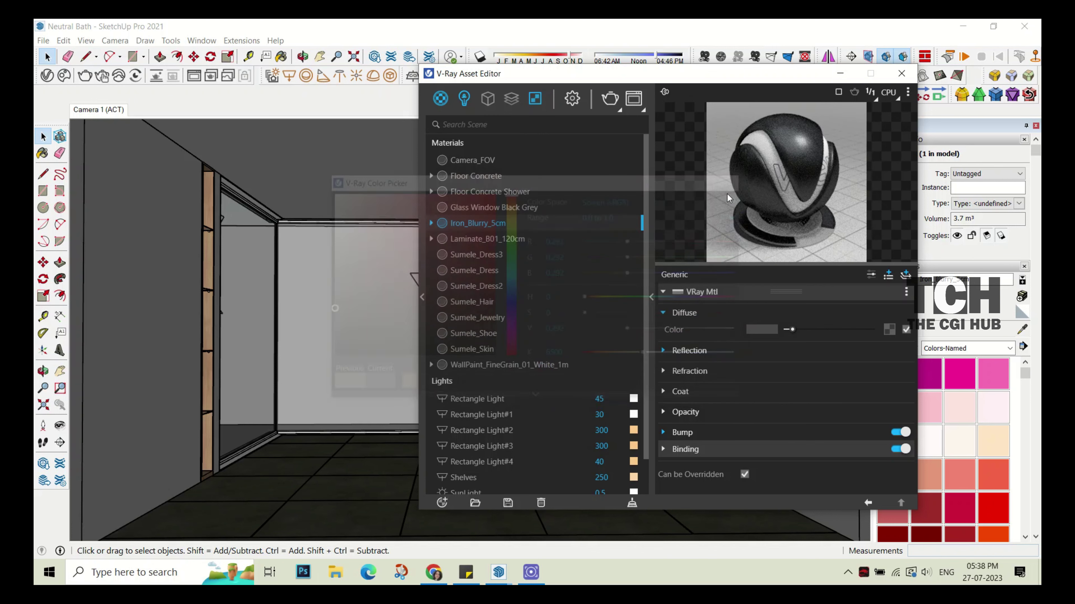
{"action": "left_click", "coordinate": [688, 351]}
{"action": "left_click_drag", "start_coordinate": [842, 384], "coordinate": [853, 366]}
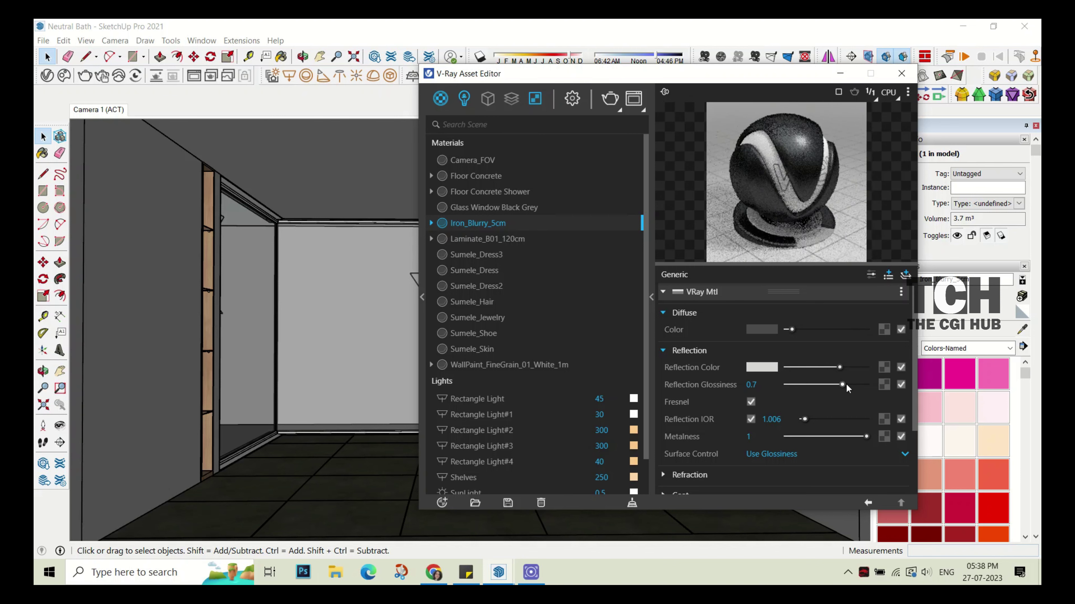
{"action": "left_click", "coordinate": [901, 73]}
- Paint the lower vanity shelf with the Iron_Blurry_5cm material
{"action": "double_click", "coordinate": [709, 455]}
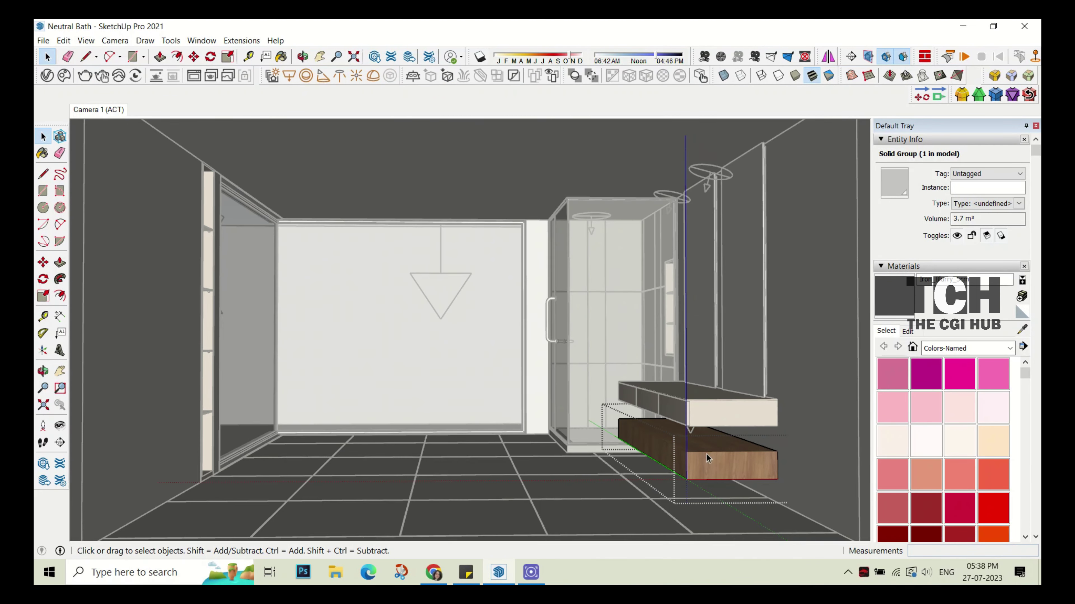
{"action": "key", "text": "b"}
{"action": "left_click", "coordinate": [698, 458]}
{"action": "left_click", "coordinate": [47, 56]}
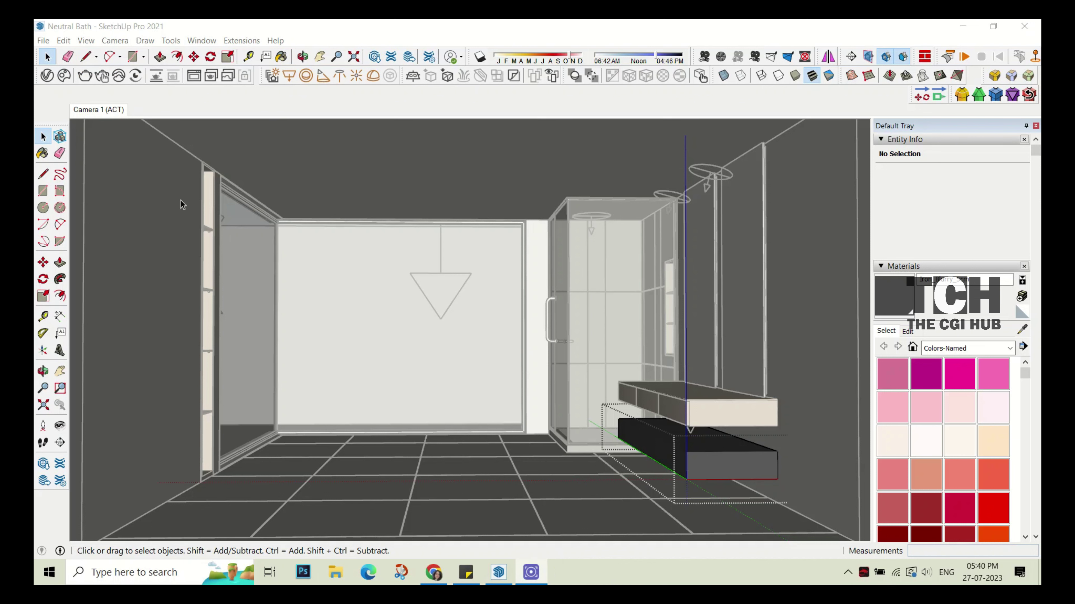
- Set the material's diffuse colour to near-black RGB 10
{"action": "left_click", "coordinate": [48, 75]}
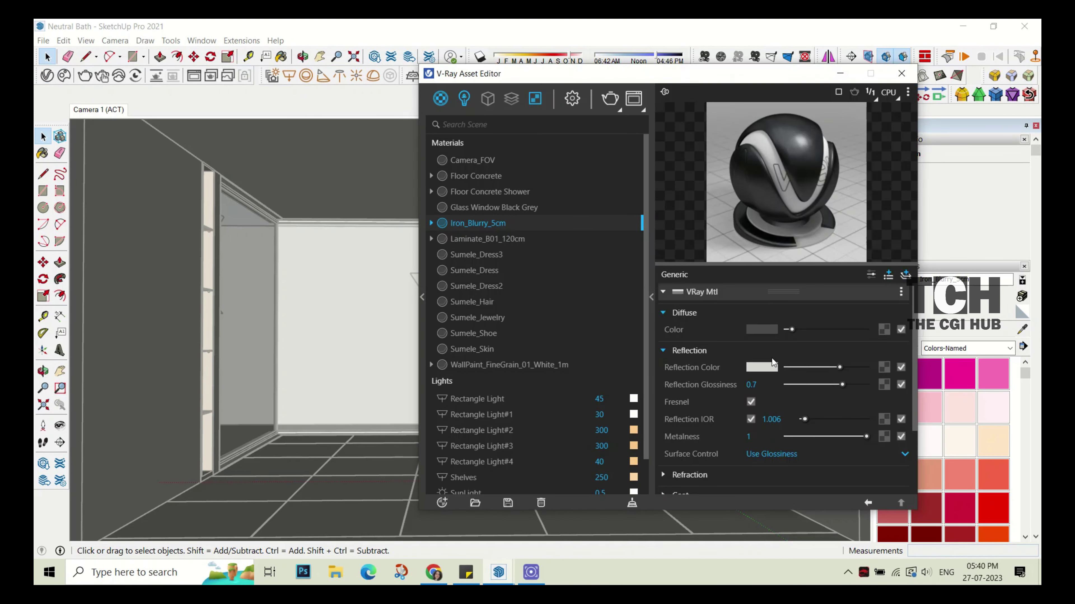
{"action": "left_click", "coordinate": [762, 329]}
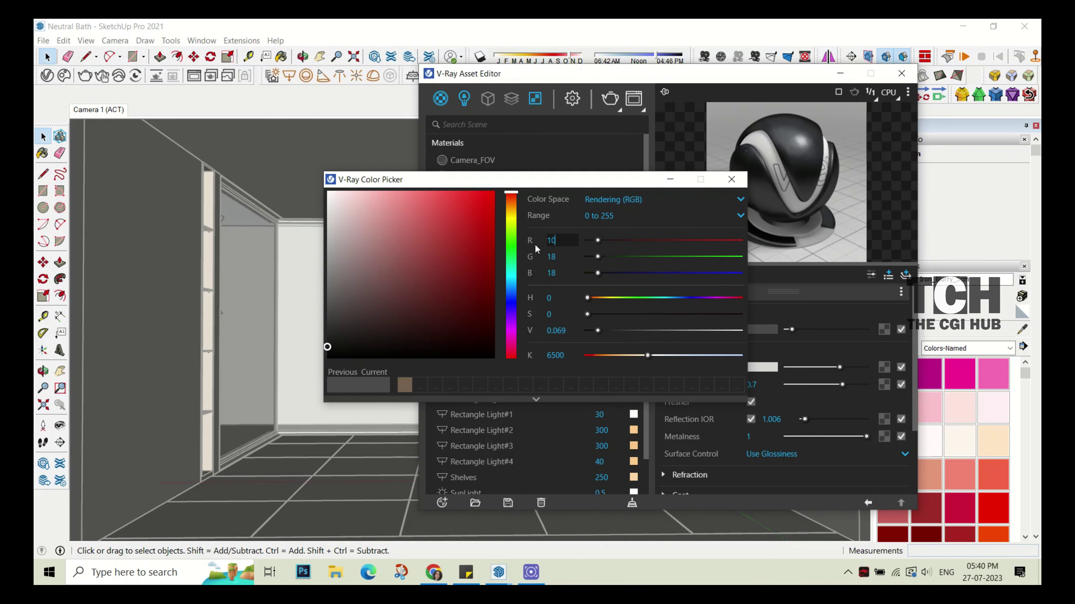
{"action": "type", "text": "10"}
{"action": "key", "text": "Return"}
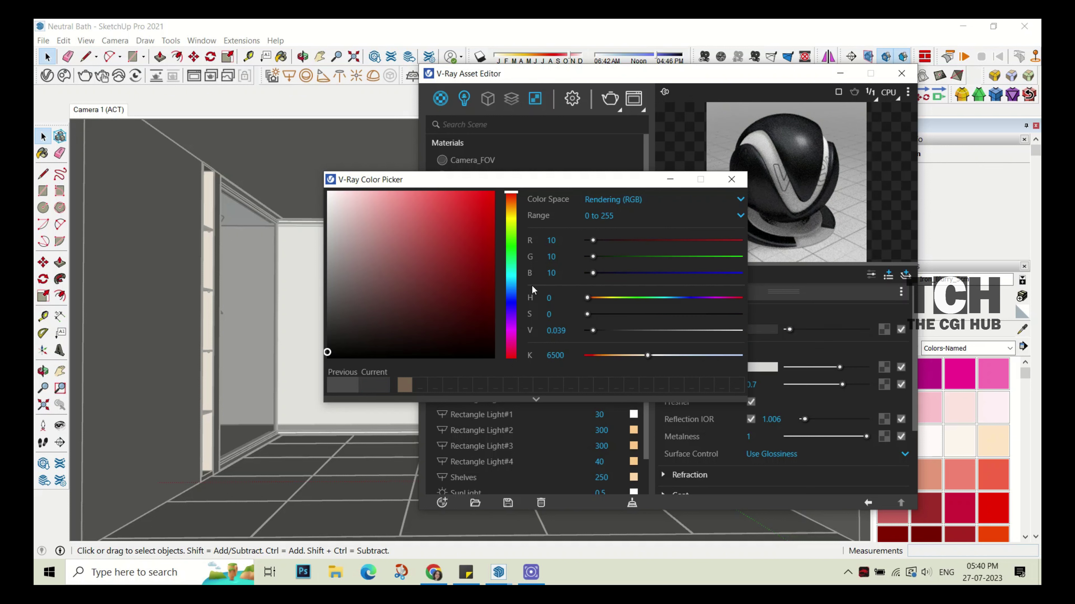
{"action": "left_click", "coordinate": [731, 179]}
- Set the reflection colour to grey 150
{"action": "left_click", "coordinate": [751, 369]}
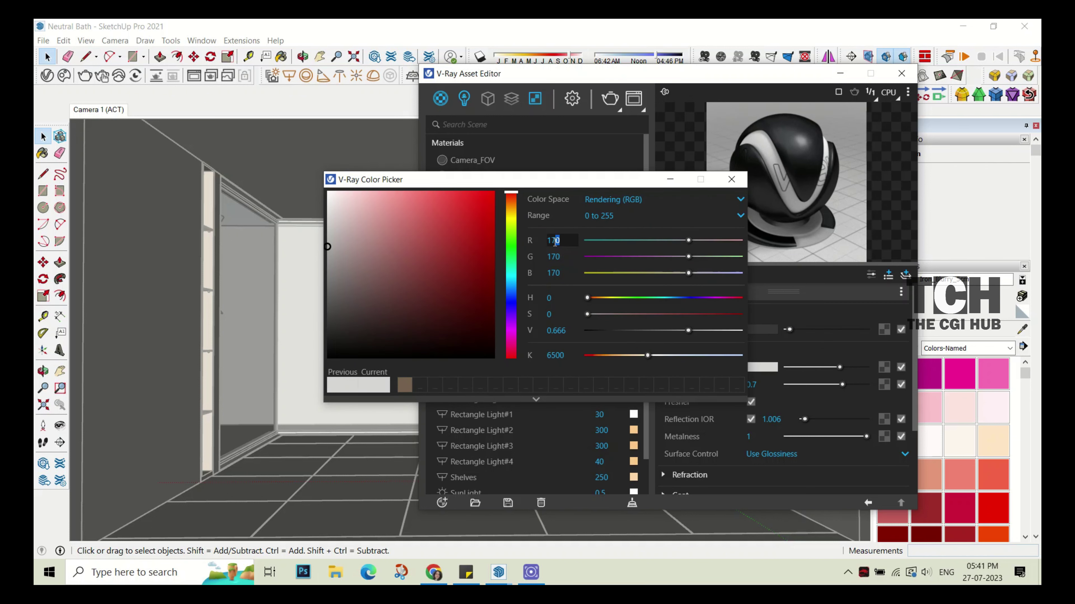
{"action": "double_click", "coordinate": [557, 272]}
{"action": "type", "text": "170"}
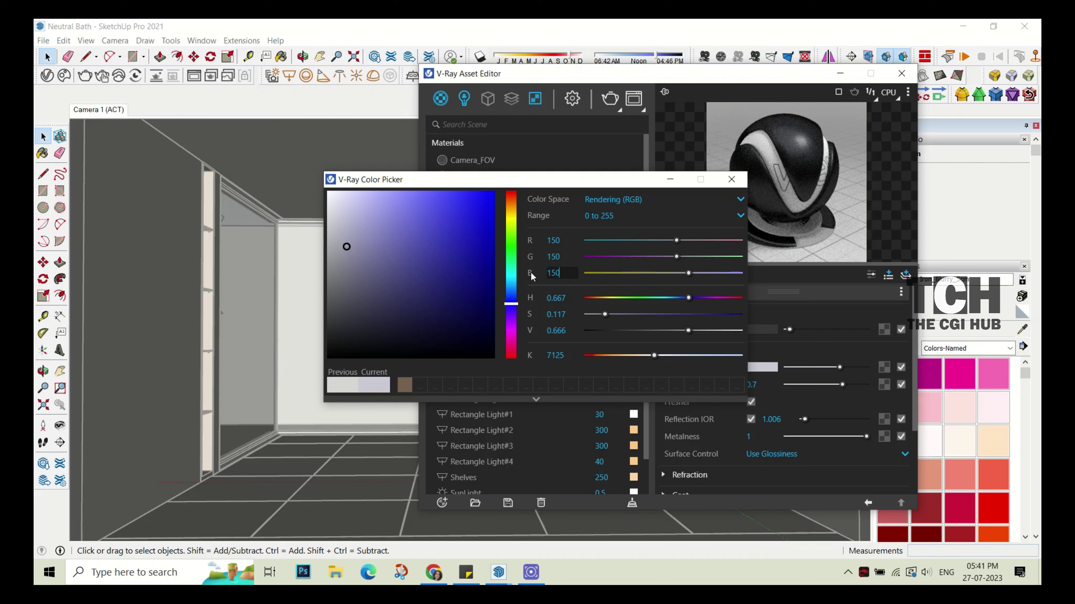
{"action": "key", "text": "BackSpace"}
{"action": "key", "text": "BackSpace"}
{"action": "type", "text": "50"}
{"action": "key", "text": "Tab"}
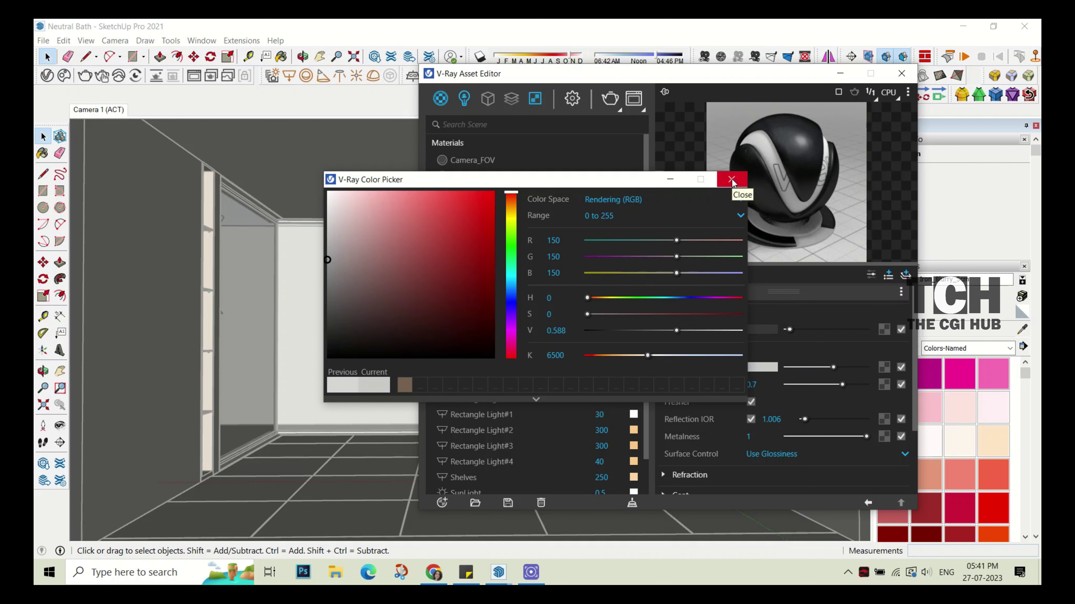
{"action": "left_click", "coordinate": [731, 180]}
- Set reflection IOR 1.75, glossiness 1 and metalness 0
{"action": "double_click", "coordinate": [768, 420]}
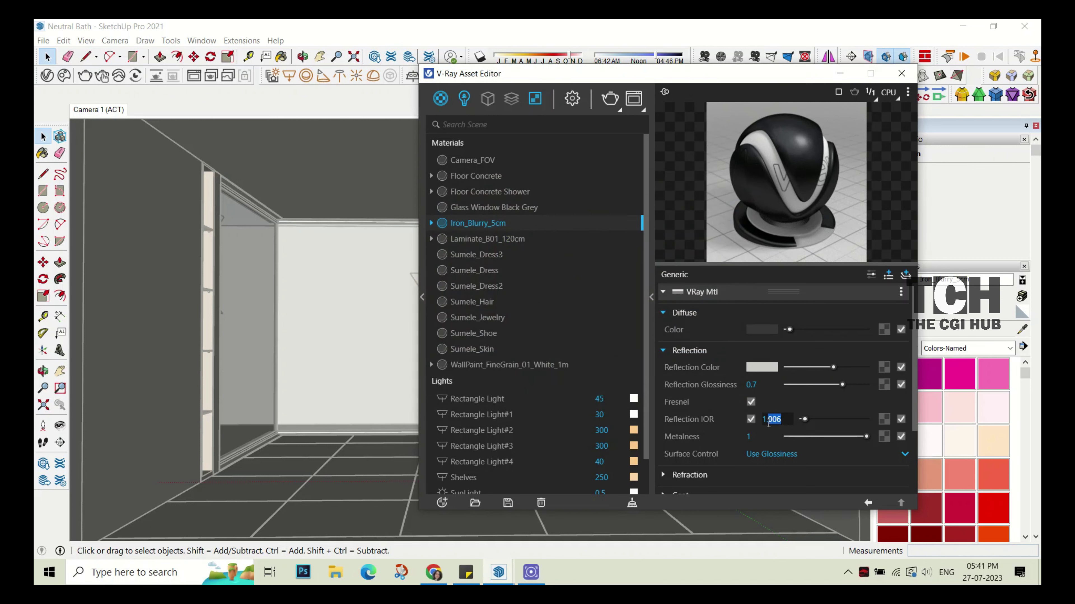
{"action": "type", "text": "1.75"}
{"action": "key", "text": "Return"}
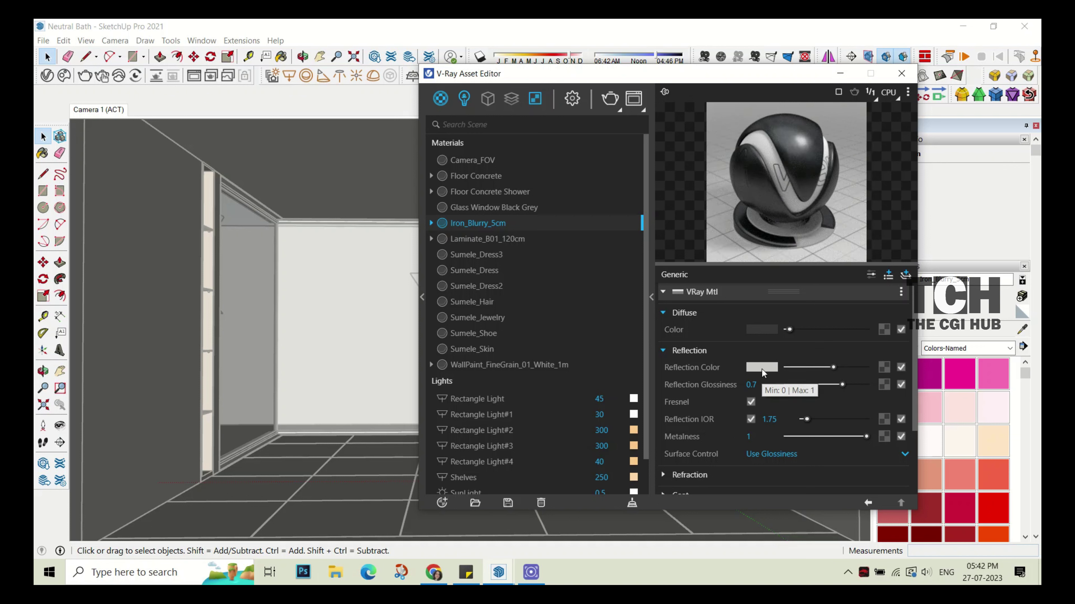
{"action": "double_click", "coordinate": [732, 386]}
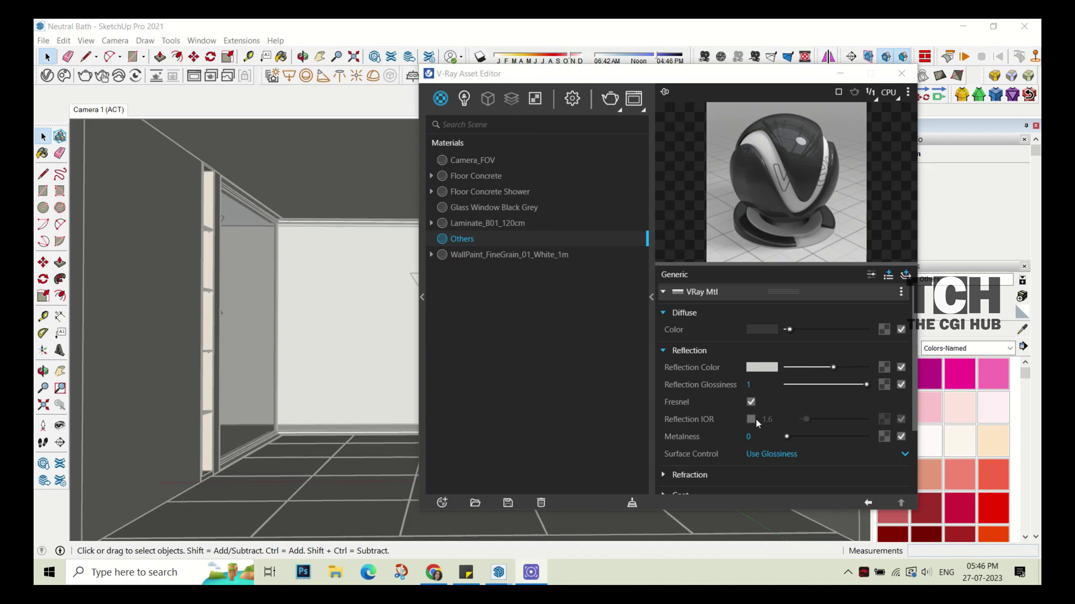
{"action": "left_click", "coordinate": [754, 420]}
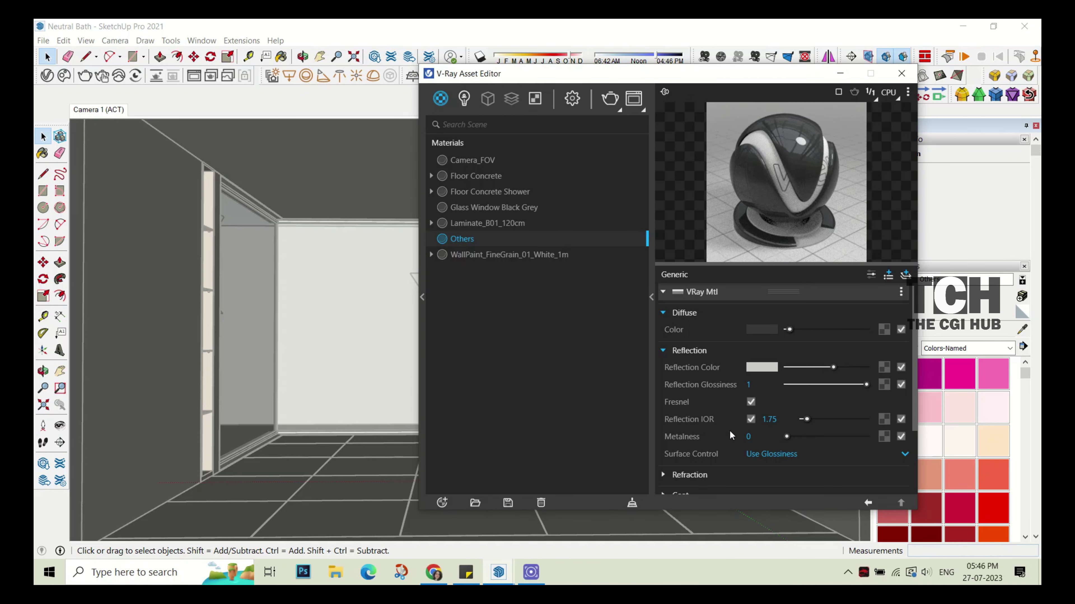
- Load Dirt Maps image 2 as a bitmap in the reflection glossiness slot
{"action": "left_click", "coordinate": [885, 383]}
{"action": "left_click", "coordinate": [817, 105]}
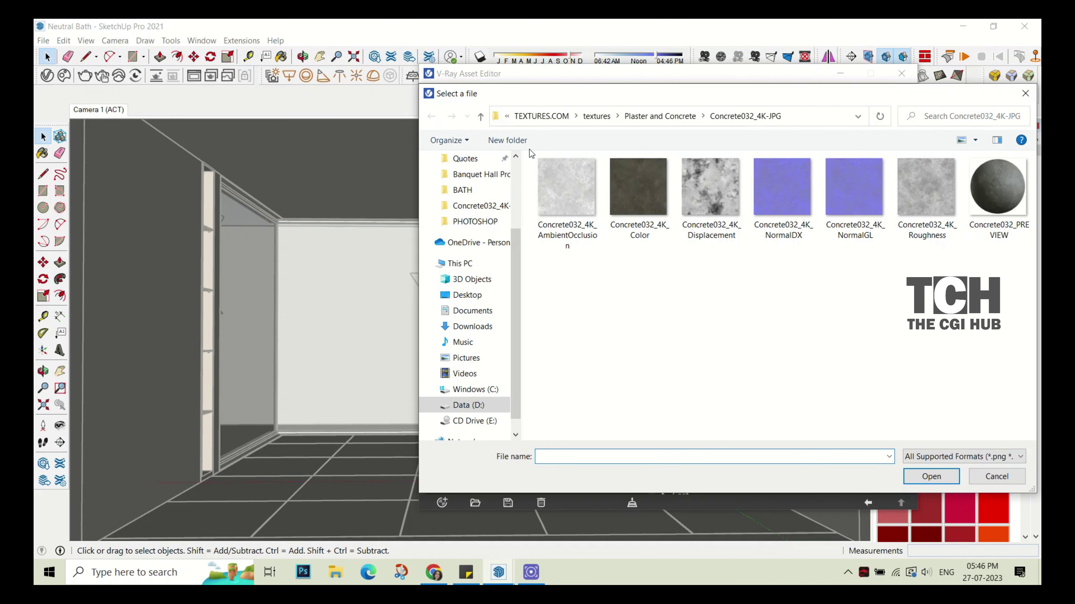
{"action": "scroll", "coordinate": [465, 190], "scroll_direction": "up", "scroll_amount": 3}
{"action": "left_click", "coordinate": [466, 185]}
{"action": "double_click", "coordinate": [592, 370]}
{"action": "double_click", "coordinate": [789, 214]}
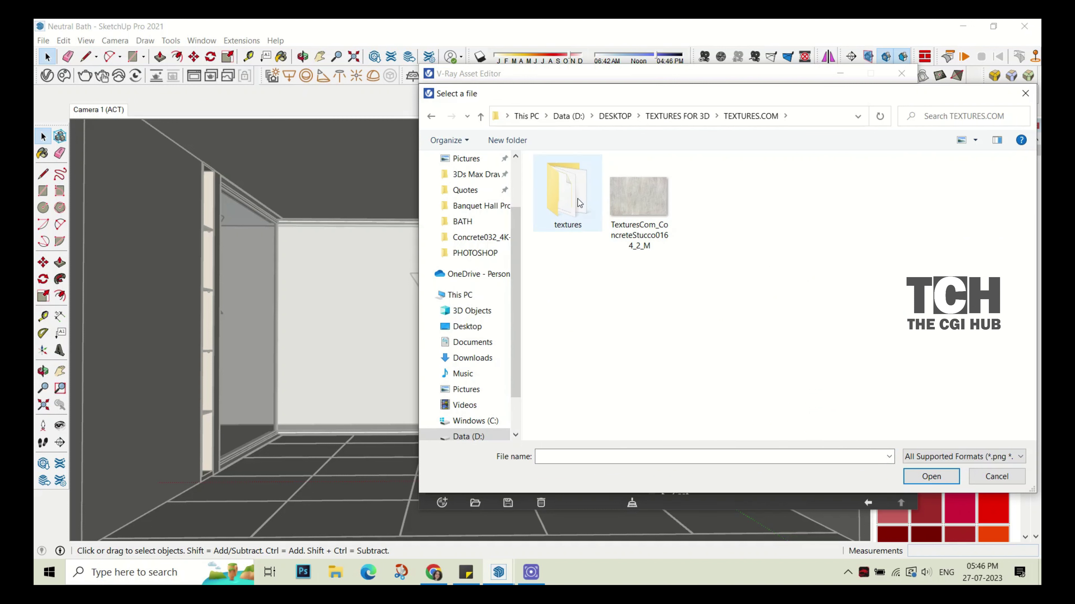
{"action": "double_click", "coordinate": [579, 204]}
{"action": "double_click", "coordinate": [712, 201]}
{"action": "left_click", "coordinate": [609, 211]}
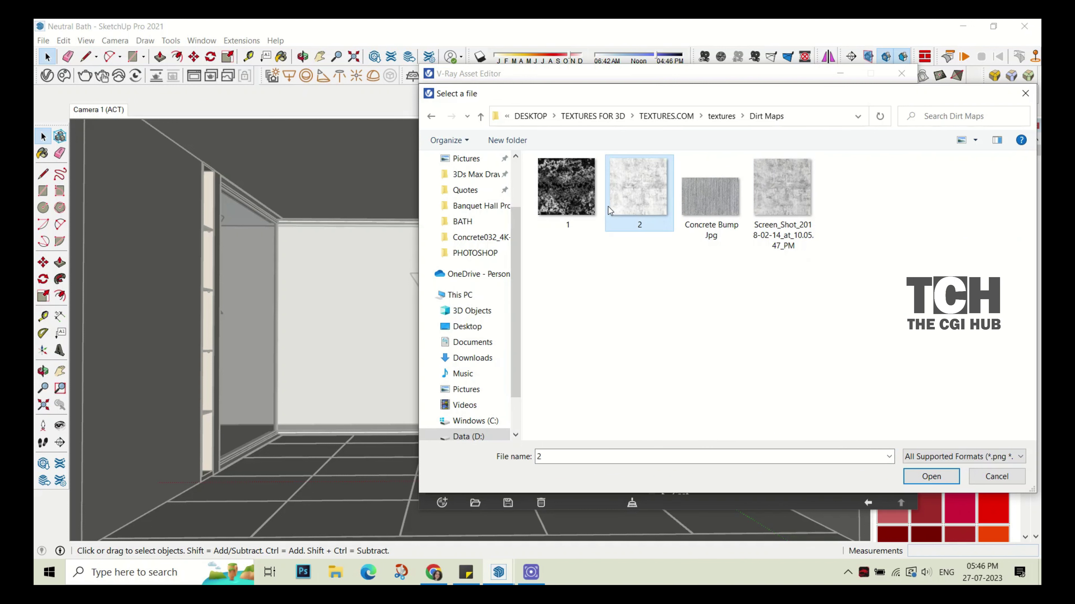
{"action": "left_click", "coordinate": [931, 476]}
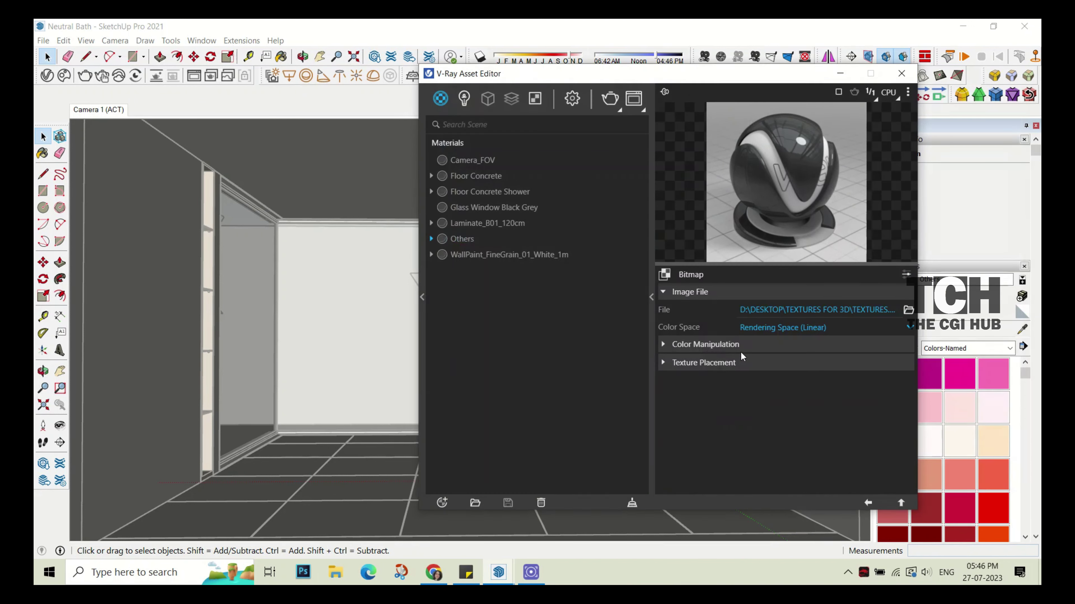
- Set the reflection glossiness amount to 0.85
{"action": "left_click", "coordinate": [868, 503]}
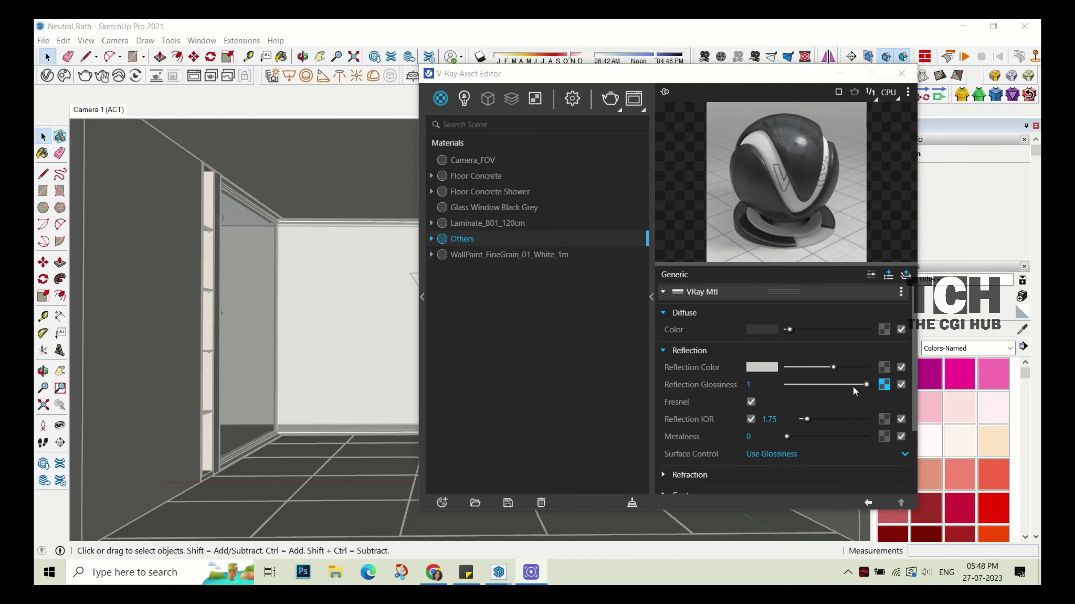
{"action": "left_click", "coordinate": [852, 385]}
{"action": "scroll", "coordinate": [812, 393], "scroll_direction": "down", "scroll_amount": 2}
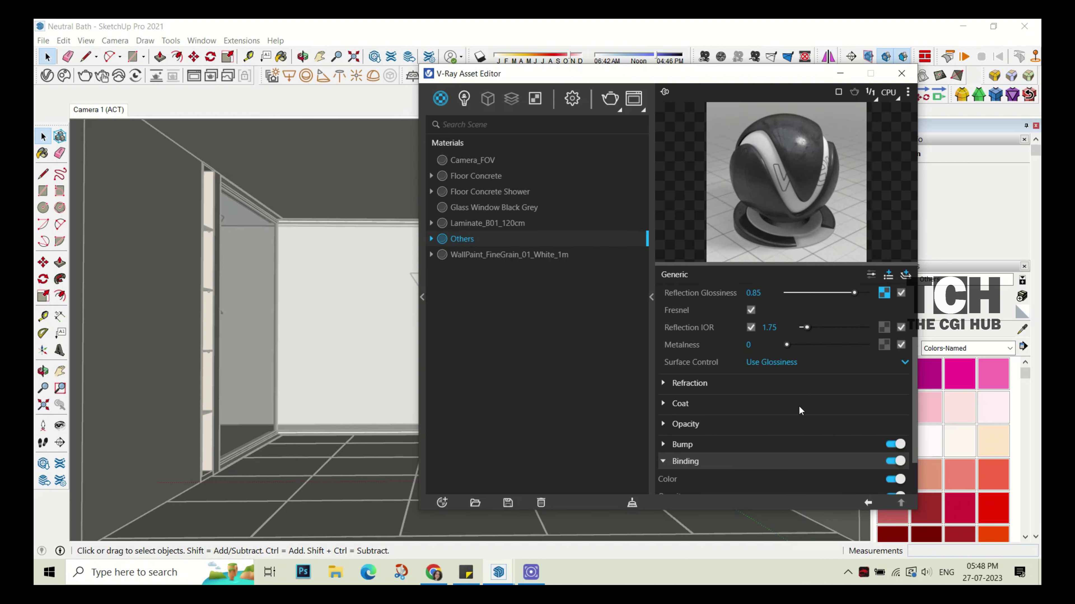
{"action": "scroll", "coordinate": [798, 405], "scroll_direction": "down", "scroll_amount": 1}
{"action": "scroll", "coordinate": [830, 318], "scroll_direction": "up", "scroll_amount": 3}
{"action": "right_click", "coordinate": [839, 389]}
{"action": "scroll", "coordinate": [869, 425], "scroll_direction": "down", "scroll_amount": 3}
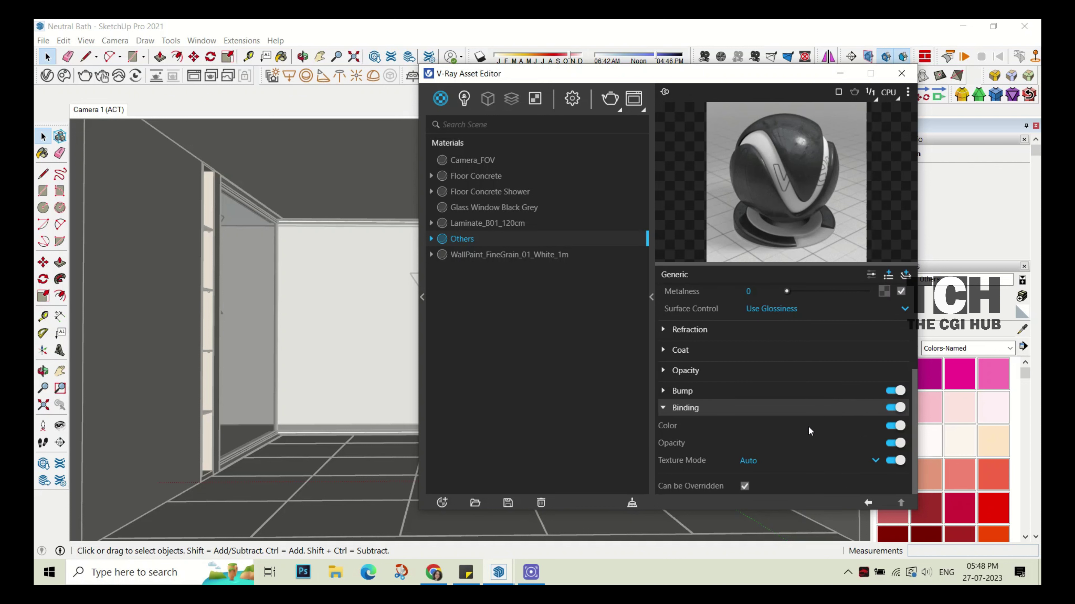
{"action": "scroll", "coordinate": [853, 441], "scroll_direction": "down", "scroll_amount": 1}
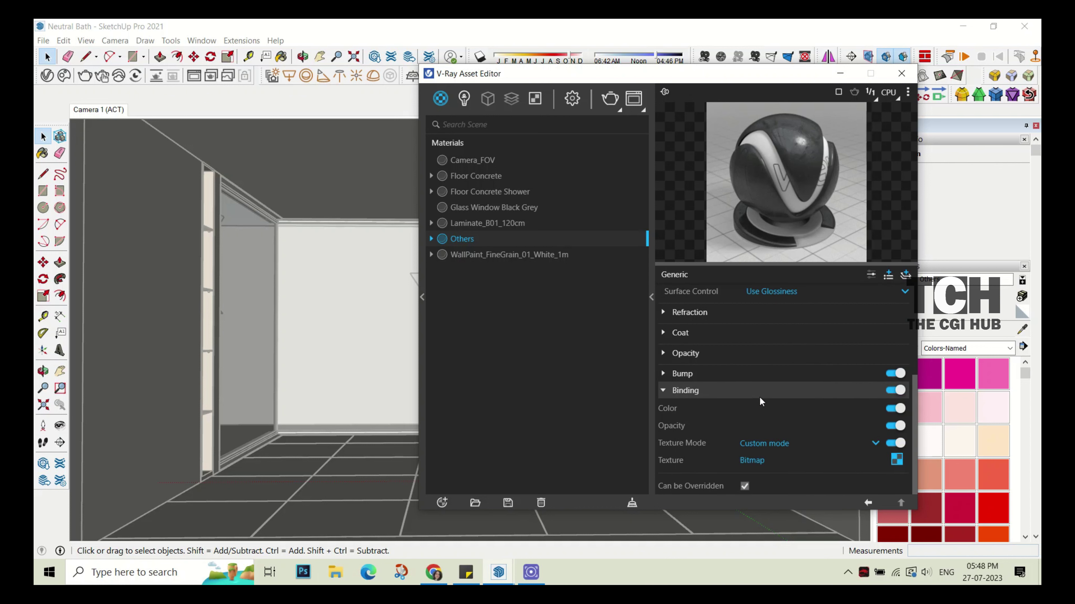
{"action": "scroll", "coordinate": [758, 397], "scroll_direction": "up", "scroll_amount": 7}
{"action": "scroll", "coordinate": [774, 437], "scroll_direction": "up", "scroll_amount": 3}
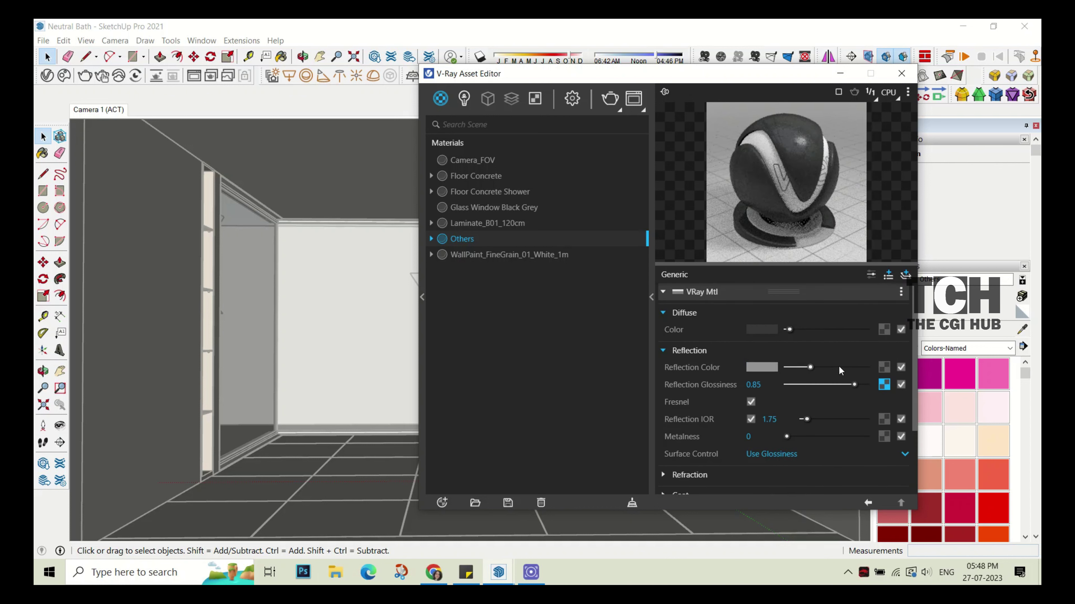
- Set the glossiness bitmap's Repeat V to 2
{"action": "left_click", "coordinate": [884, 384]}
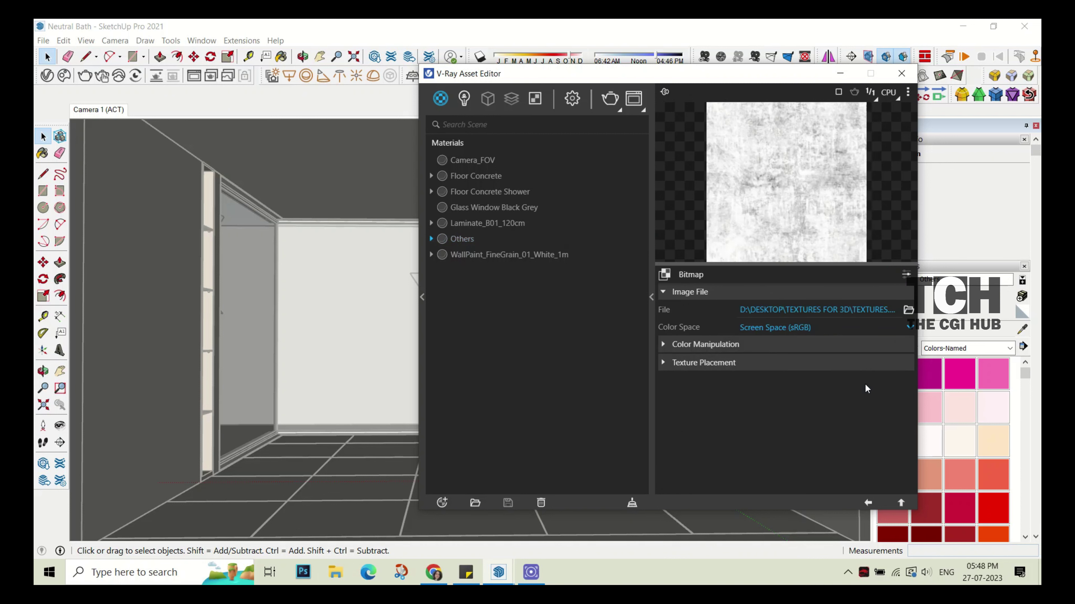
{"action": "left_click", "coordinate": [812, 343]}
{"action": "left_click", "coordinate": [798, 363]}
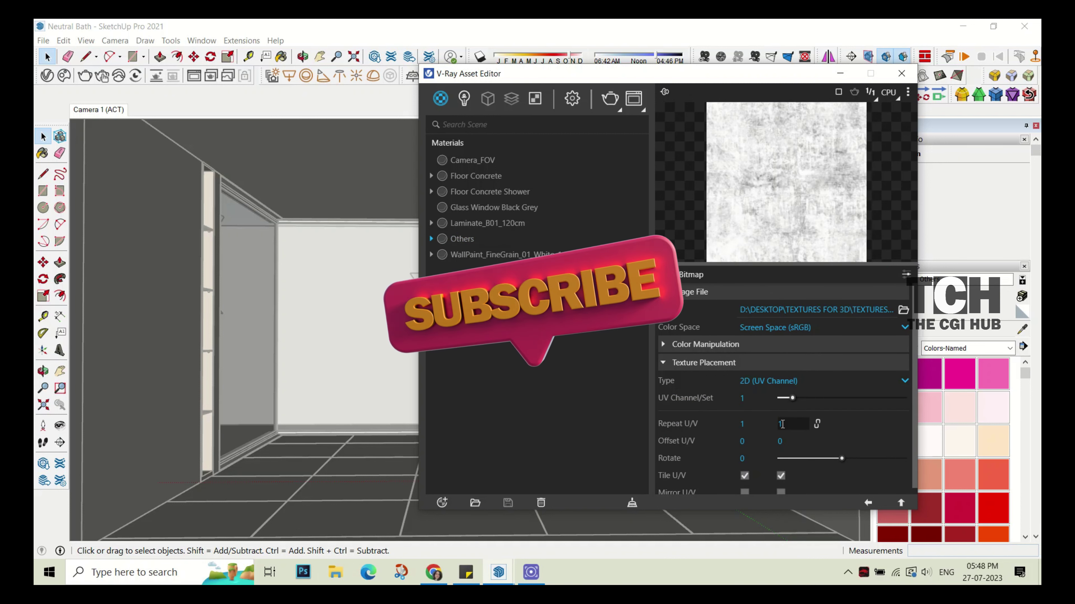
{"action": "type", "text": "2"}
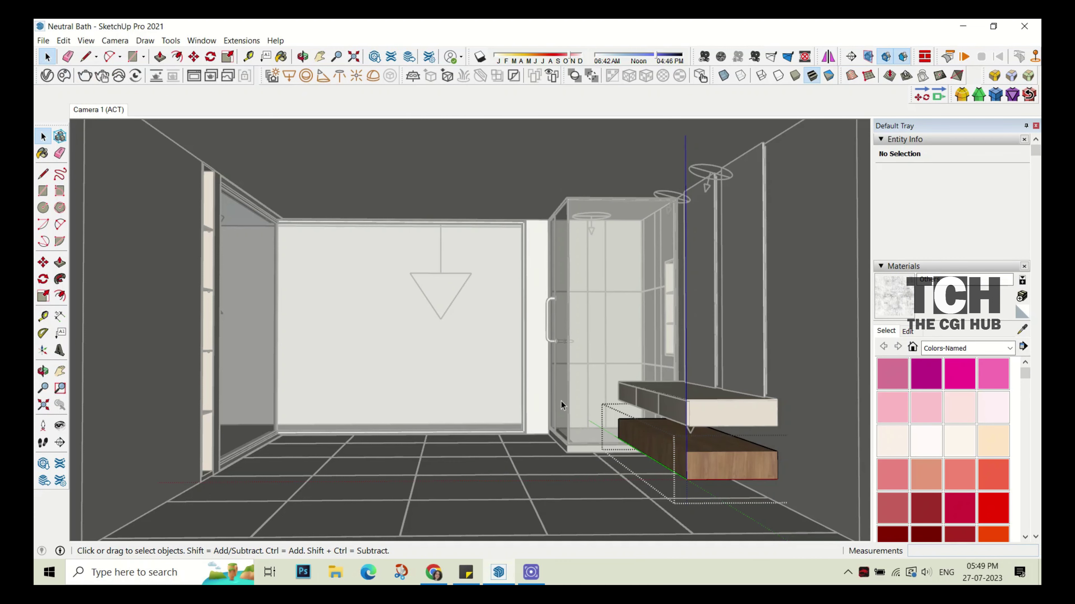
- Paint the lower vanity shelf and the tall wall niche with the 2.jpg material
{"action": "left_click", "coordinate": [894, 299]}
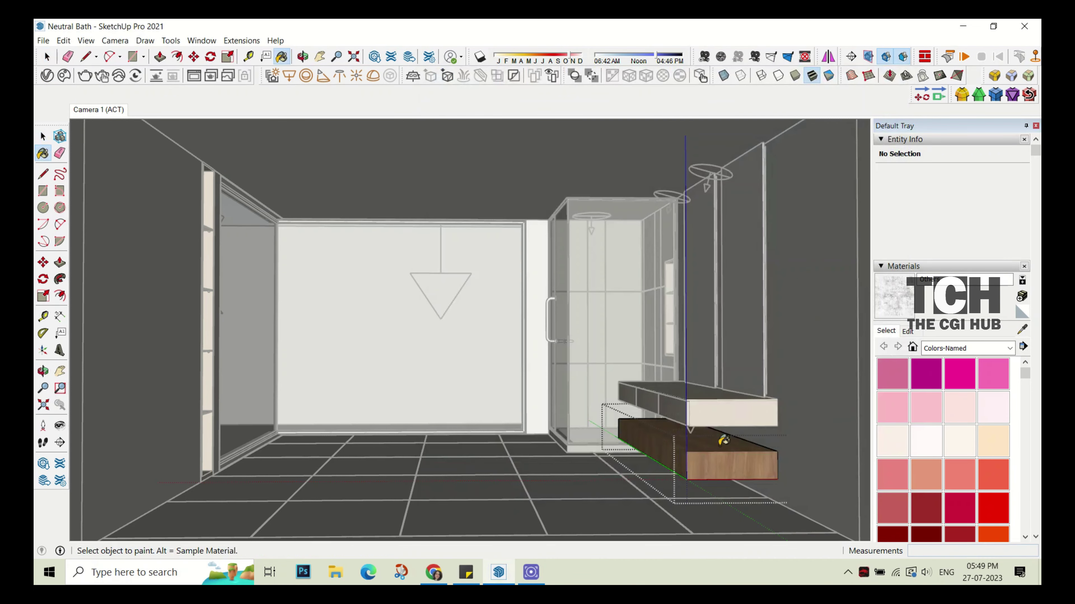
{"action": "left_click", "coordinate": [723, 440]}
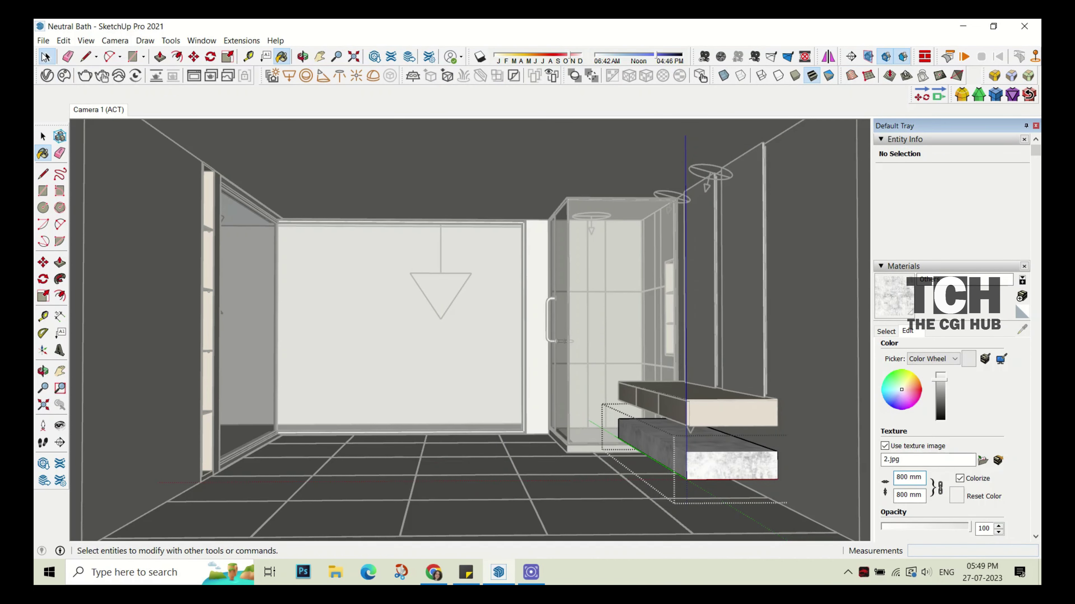
{"action": "key", "text": "space"}
{"action": "middle_click_drag", "start_coordinate": [187, 216], "coordinate": [366, 197]}
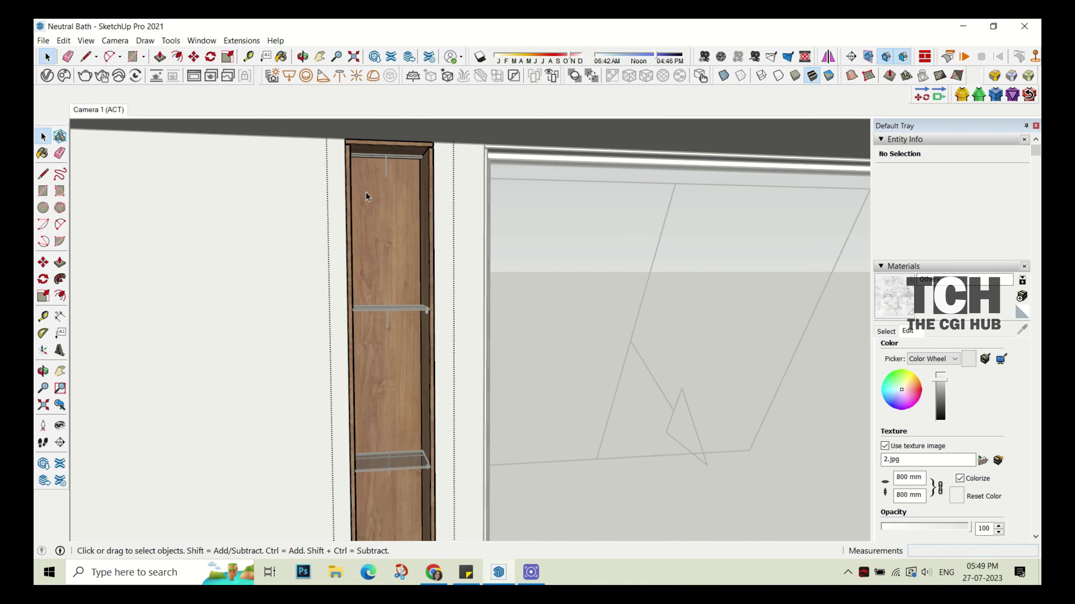
{"action": "key", "text": "b"}
{"action": "left_click", "coordinate": [367, 197]}
{"action": "mouse_move", "coordinate": [384, 233]}
{"action": "middle_mouse_down"}
{"action": "mouse_move", "coordinate": [383, 249]}
{"action": "mouse_move", "coordinate": [403, 240]}
{"action": "mouse_move", "coordinate": [444, 435]}
{"action": "middle_mouse_up"}
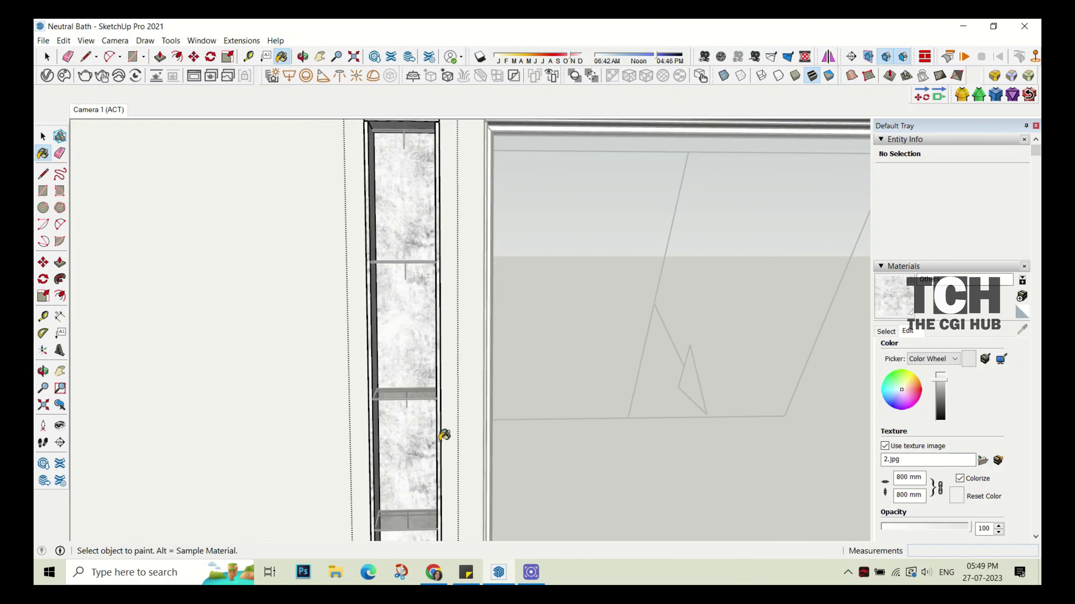
- Return to the Camera 1 view and orbit down into the shower niche
{"action": "left_click", "coordinate": [47, 56]}
{"action": "left_click", "coordinate": [98, 109]}
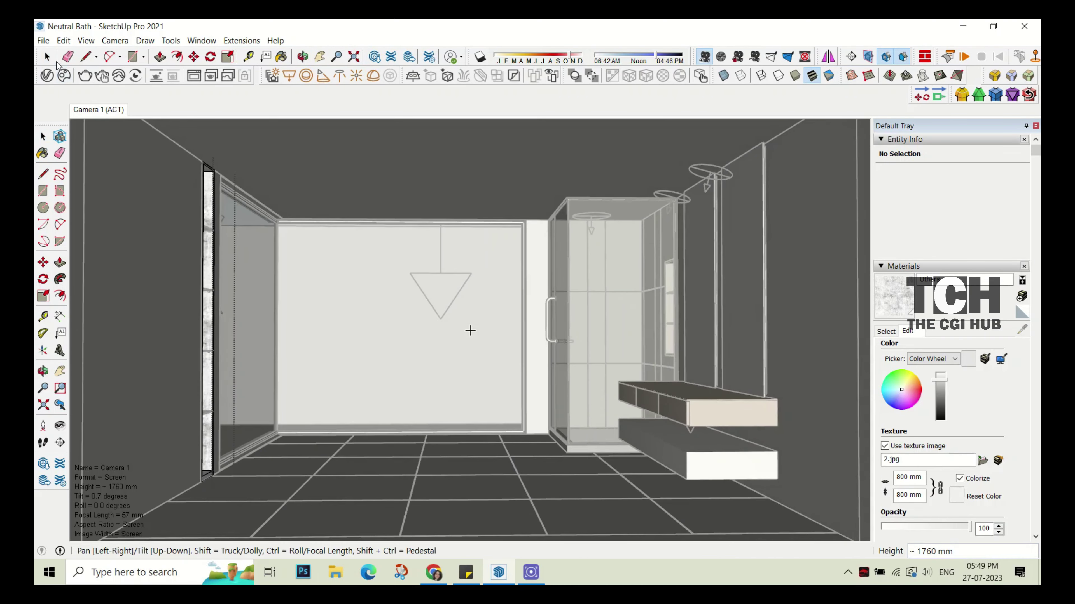
{"action": "key", "text": "space"}
{"action": "scroll", "coordinate": [403, 329], "scroll_direction": "up", "scroll_amount": 5}
{"action": "middle_click_drag", "start_coordinate": [592, 296], "coordinate": [679, 188]}
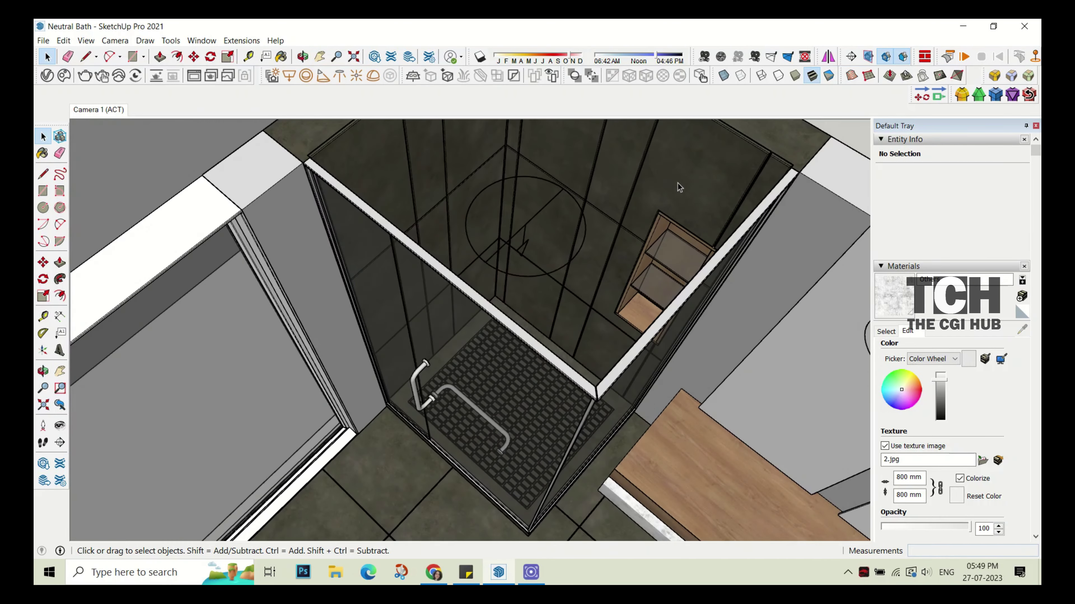
{"action": "scroll", "coordinate": [679, 188], "scroll_direction": "up", "scroll_amount": 3}
- Paint the niche's back, left, right, bottom and top faces with white marble
{"action": "key", "text": "b"}
{"action": "left_click", "coordinate": [685, 254]}
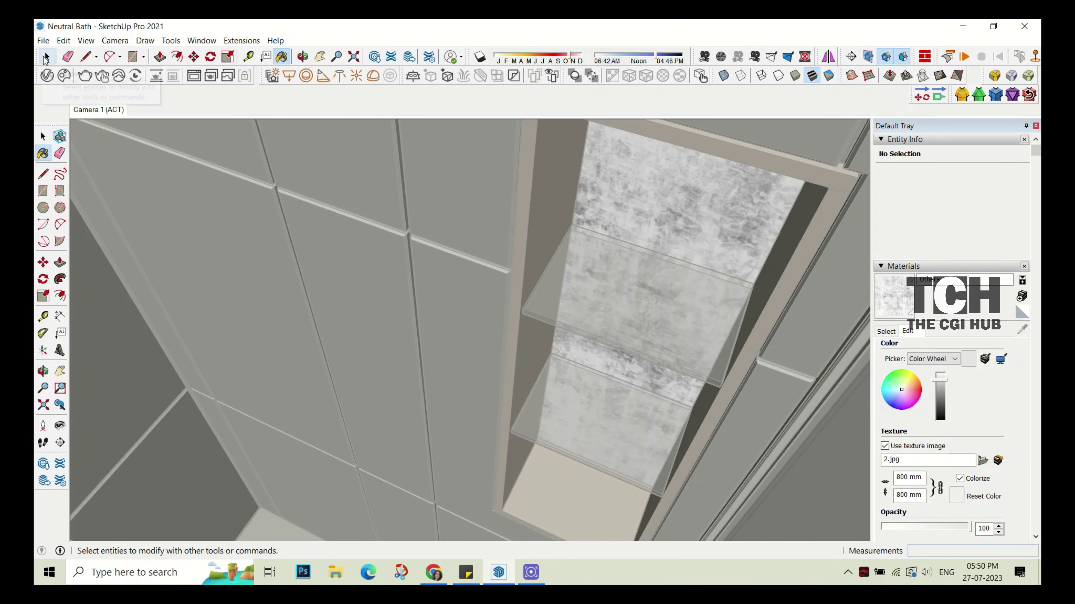
{"action": "left_click", "coordinate": [559, 185]}
{"action": "left_click", "coordinate": [733, 374]}
{"action": "left_click", "coordinate": [563, 497]}
{"action": "left_click", "coordinate": [734, 147]}
- Show the colour swatch library and bring up the V-Ray material editor
{"action": "left_click", "coordinate": [46, 56]}
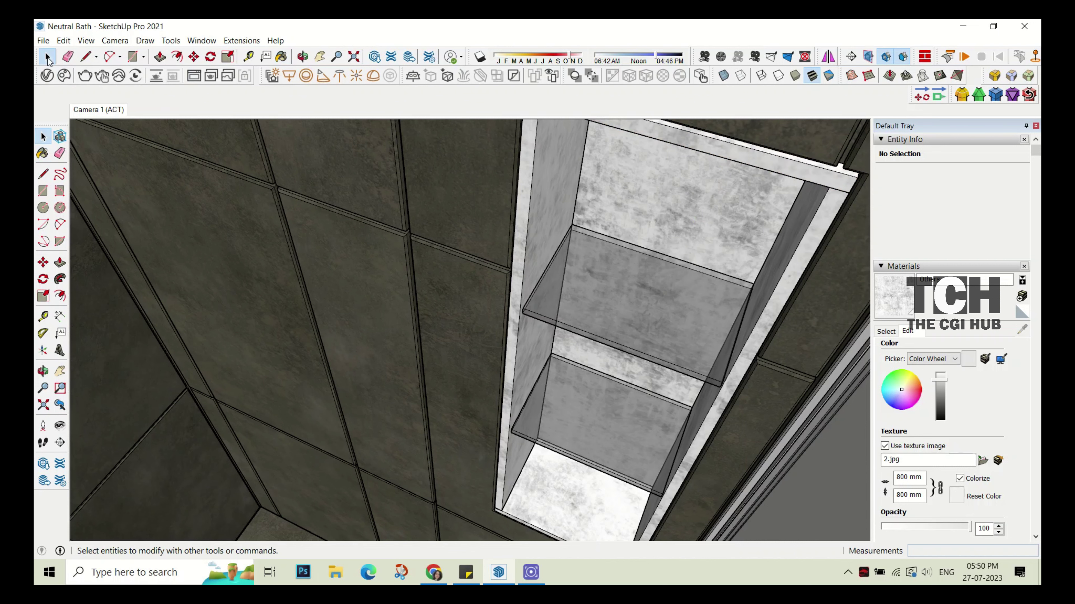
{"action": "left_click", "coordinate": [887, 332]}
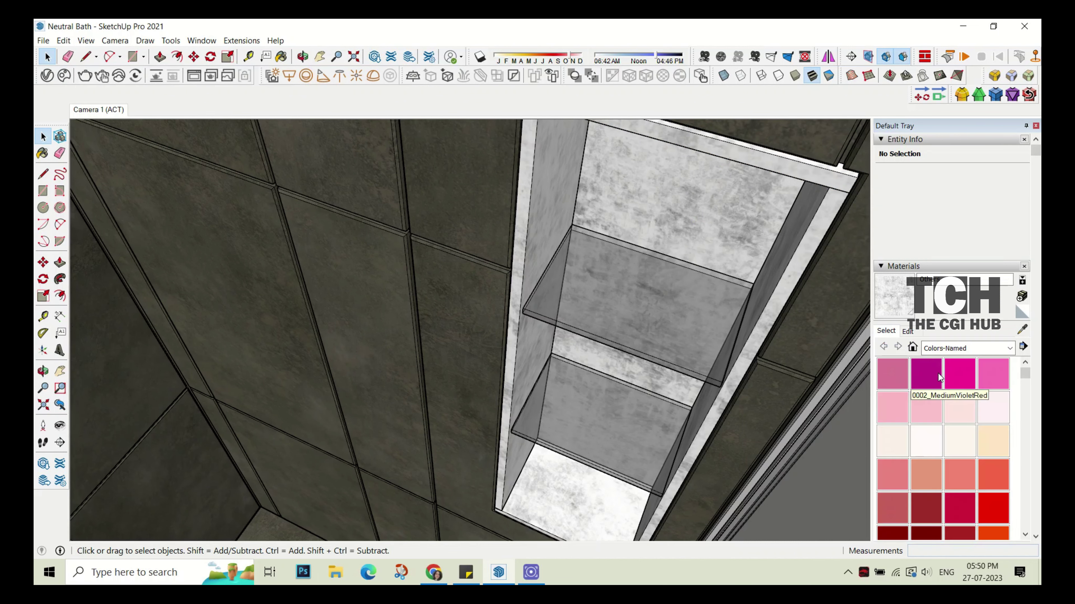
{"action": "left_click", "coordinate": [47, 75]}
- Duplicate the Glass Window Black Grey material and name the copy Shelf
{"action": "right_click", "coordinate": [523, 208]}
{"action": "left_click", "coordinate": [549, 304]}
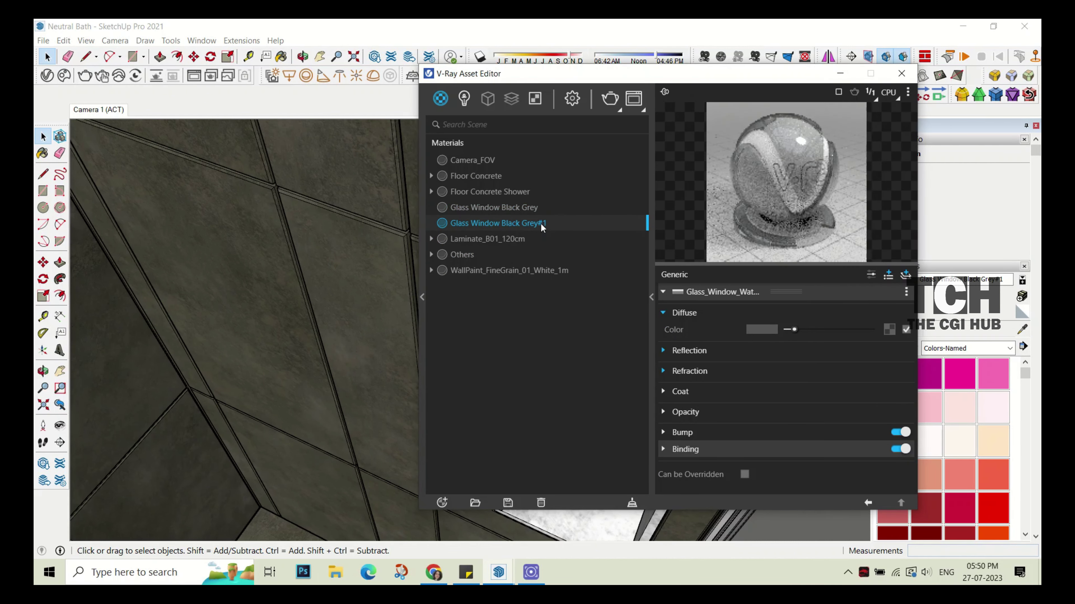
{"action": "type", "text": "s"}
{"action": "key", "text": "Return"}
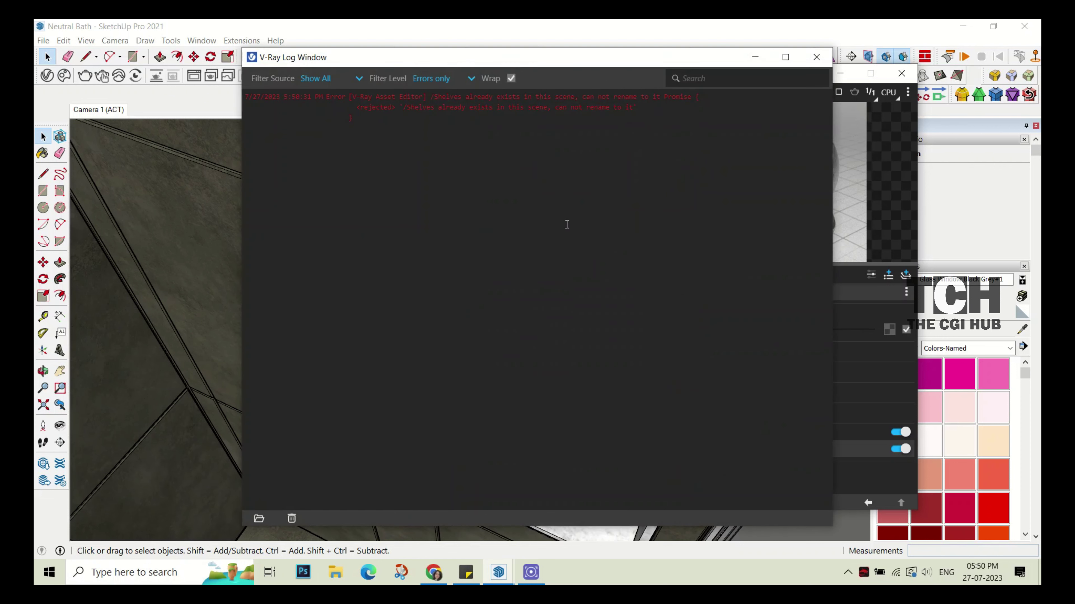
{"action": "left_click", "coordinate": [811, 64]}
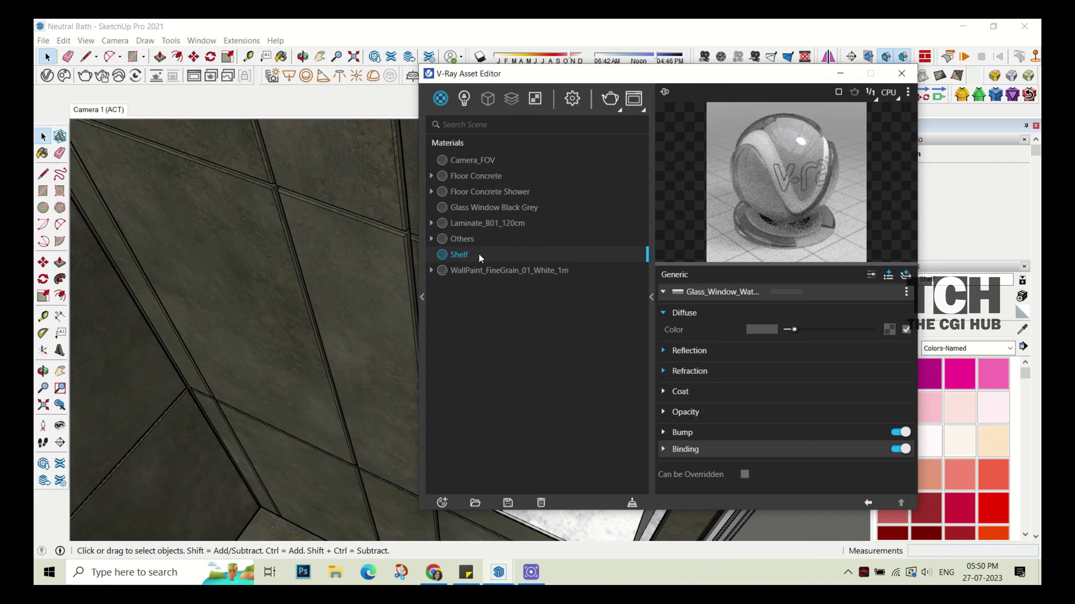
- Give Shelf a medium steel-blue diffuse colour and a brighter refraction colour
{"action": "left_click", "coordinate": [728, 350]}
{"action": "left_click", "coordinate": [731, 374]}
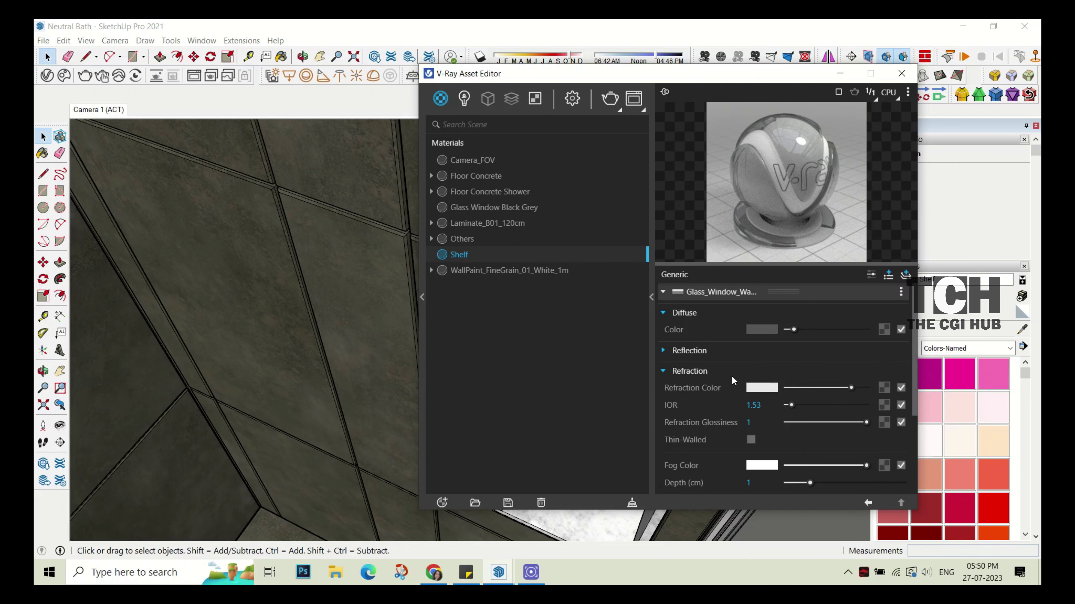
{"action": "left_click", "coordinate": [762, 329]}
{"action": "left_click_drag", "start_coordinate": [511, 199], "coordinate": [511, 285]}
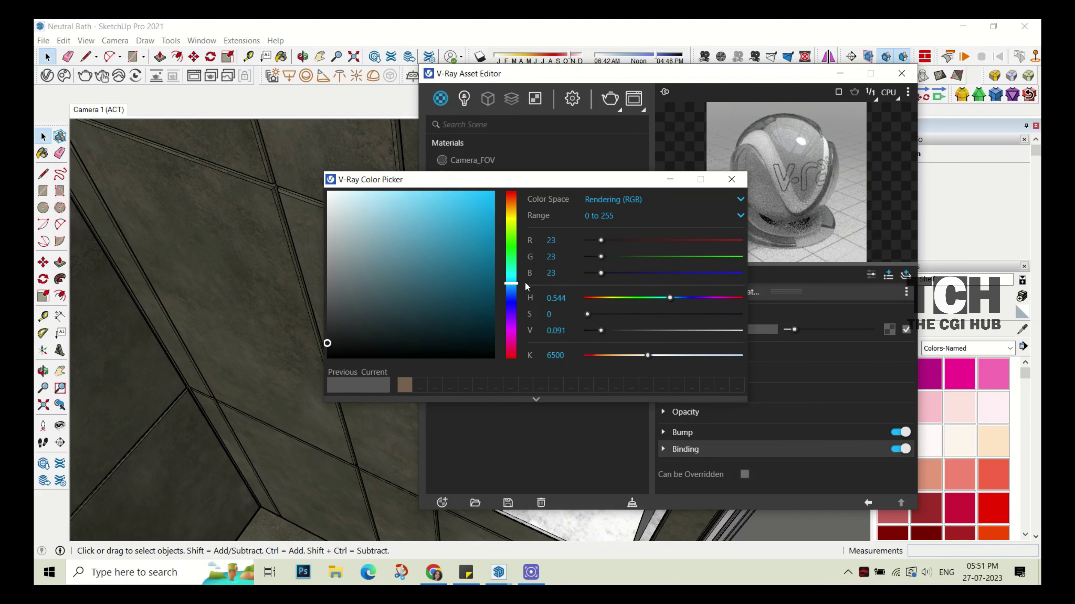
{"action": "mouse_move", "coordinate": [336, 330]}
{"action": "left_mouse_down"}
{"action": "mouse_move", "coordinate": [417, 274]}
{"action": "mouse_move", "coordinate": [420, 300]}
{"action": "left_mouse_up"}
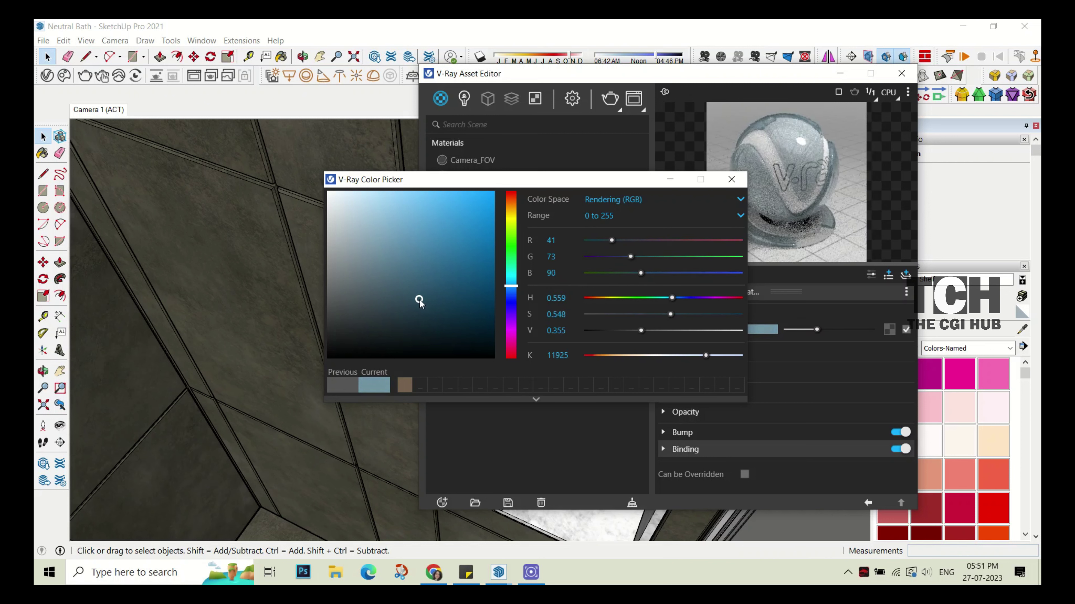
{"action": "left_click", "coordinate": [731, 180]}
{"action": "left_click_drag", "start_coordinate": [839, 388], "coordinate": [851, 388]}
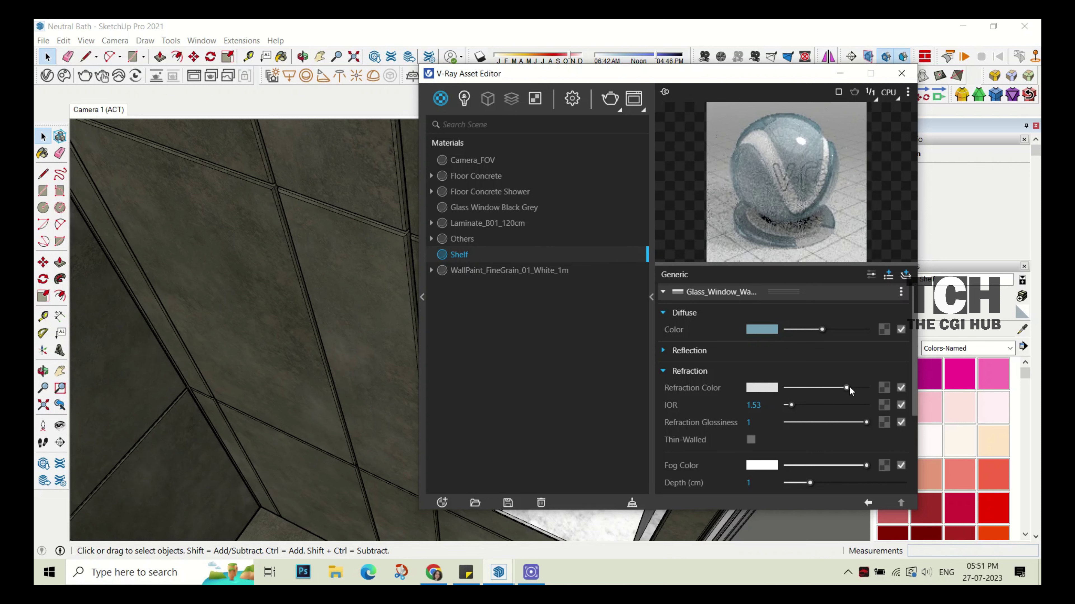
{"action": "left_click", "coordinate": [901, 74]}
- Paint the niche shelves with the Shelf material and set its opacity to 30
{"action": "left_click", "coordinate": [635, 296]}
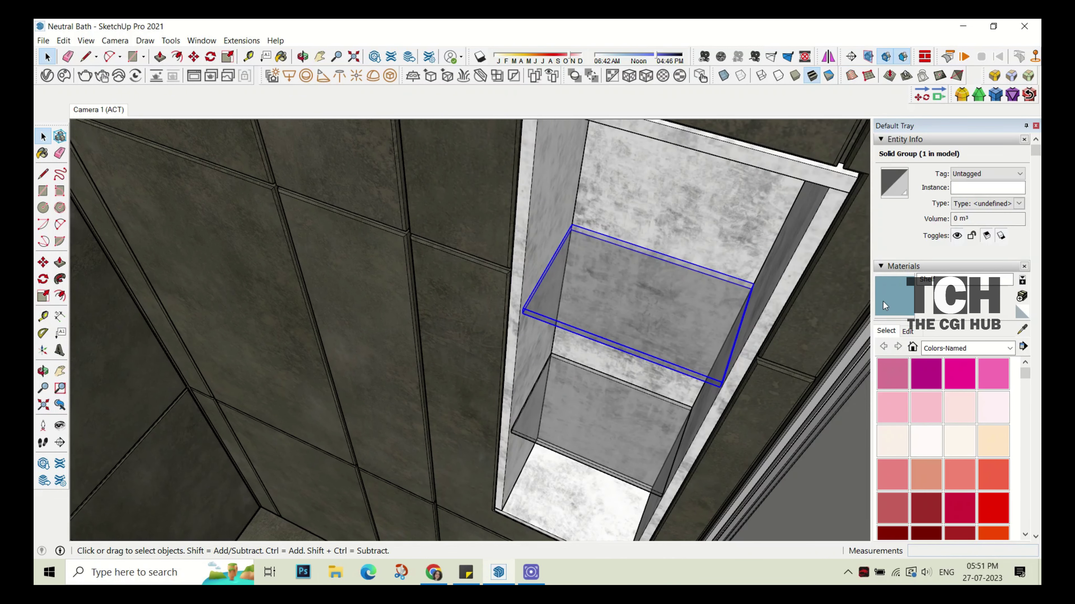
{"action": "key", "text": "b"}
{"action": "left_click", "coordinate": [583, 439]}
{"action": "key", "text": "space"}
{"action": "left_click", "coordinate": [907, 331]}
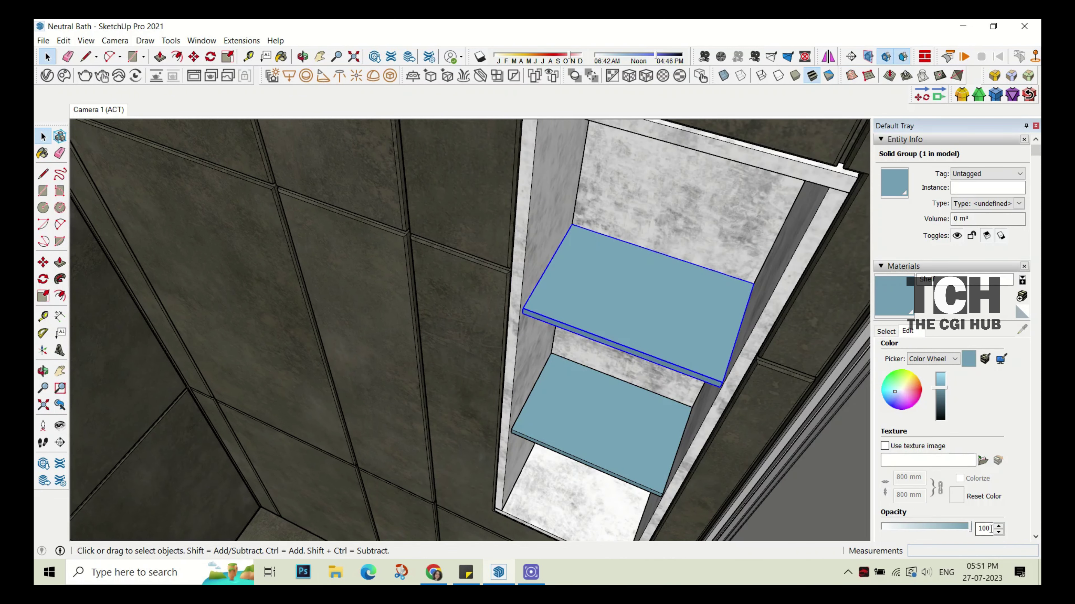
{"action": "double_click", "coordinate": [979, 529]}
{"action": "type", "text": "30"}
{"action": "key", "text": "Return"}
- Return to the Camera 1 view and run a brief V-Ray test render
{"action": "left_click", "coordinate": [98, 109]}
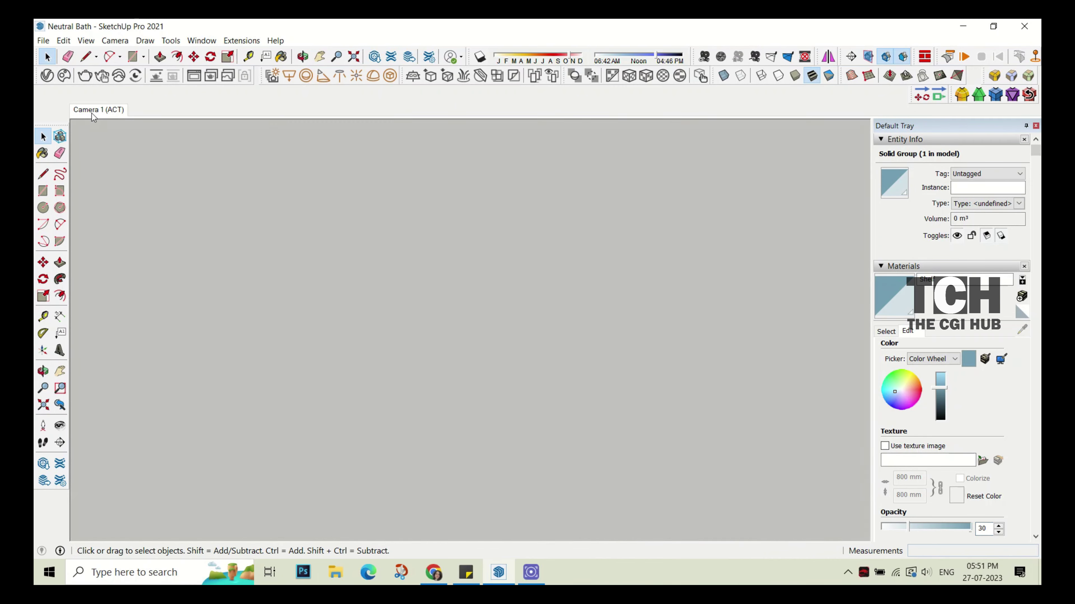
{"action": "left_click", "coordinate": [228, 252]}
{"action": "scroll", "coordinate": [148, 295], "scroll_direction": "up", "scroll_amount": 5}
{"action": "left_click", "coordinate": [276, 296]}
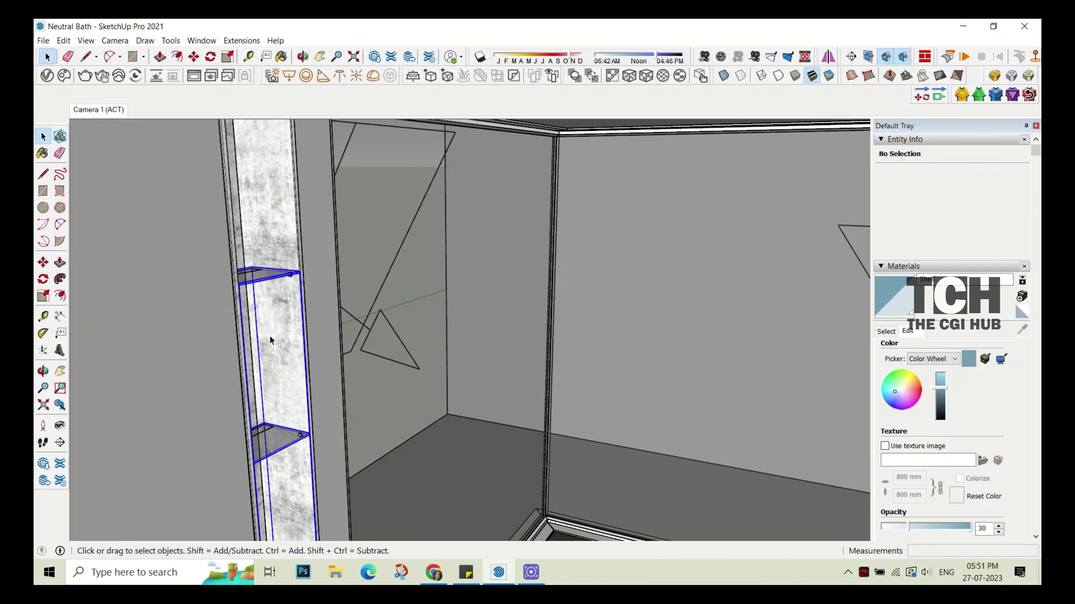
{"action": "key", "text": "b"}
{"action": "key", "text": "space"}
{"action": "left_click", "coordinate": [99, 109]}
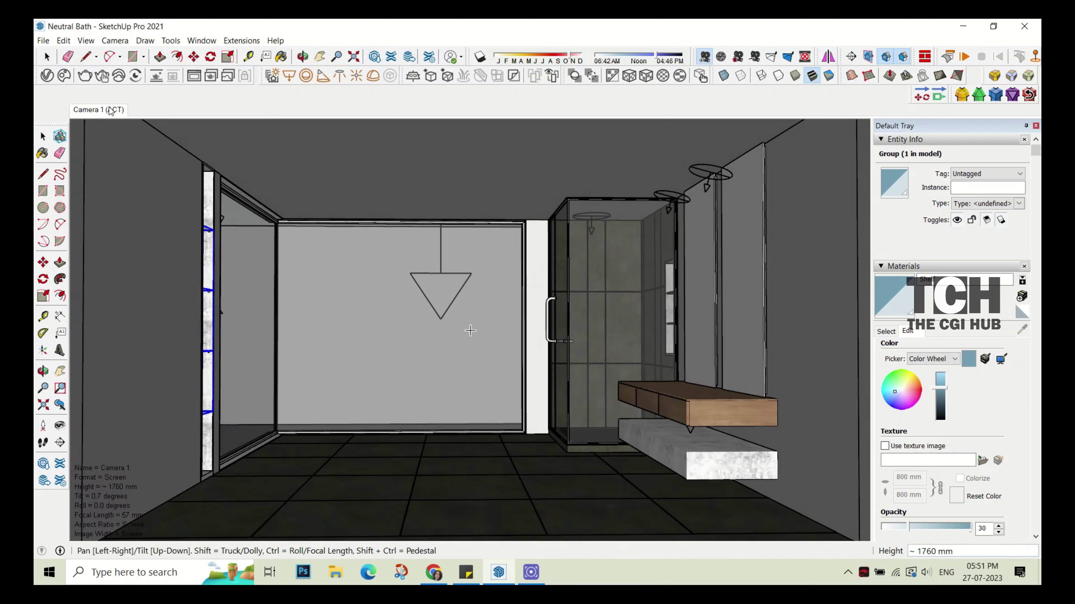
{"action": "left_click", "coordinate": [86, 75]}
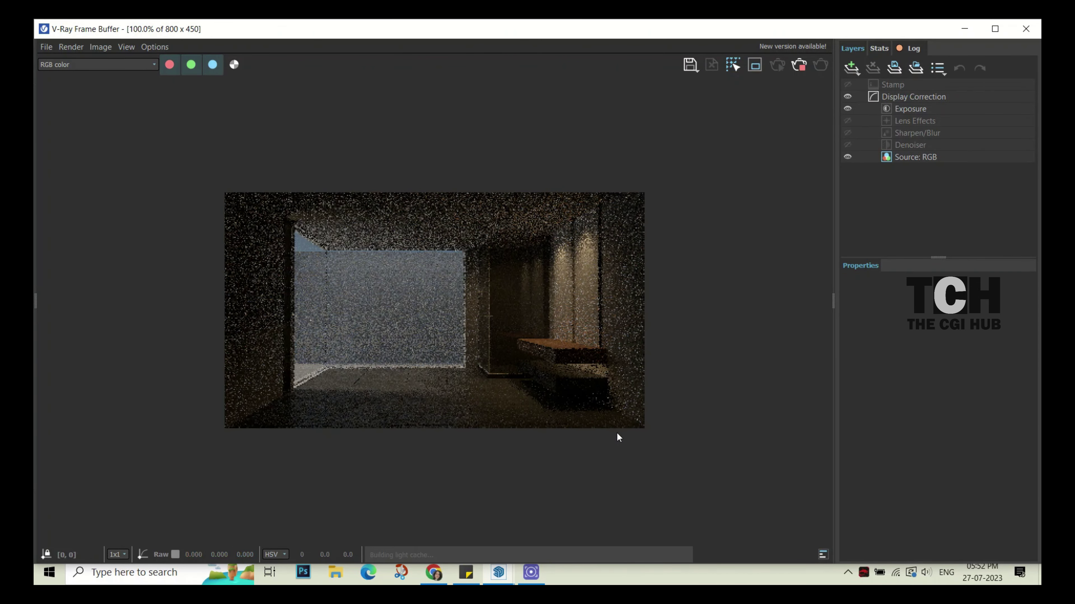
{"action": "left_click", "coordinate": [799, 65]}
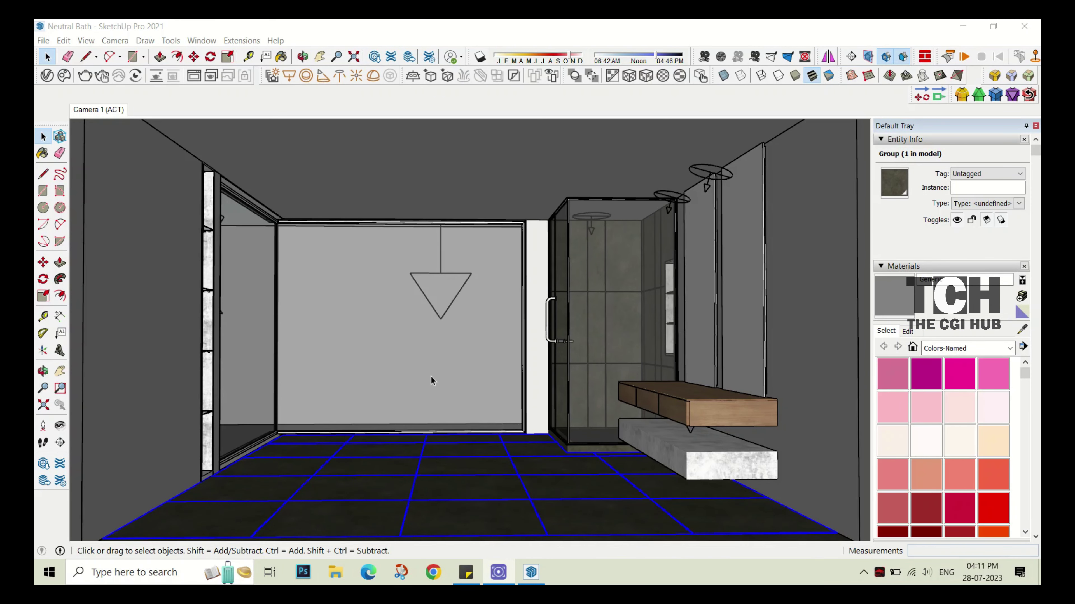
- Isolate the shower and orbit to view the niche's glass shelf from above
{"action": "right_click", "coordinate": [426, 478]}
{"action": "left_click", "coordinate": [442, 447]}
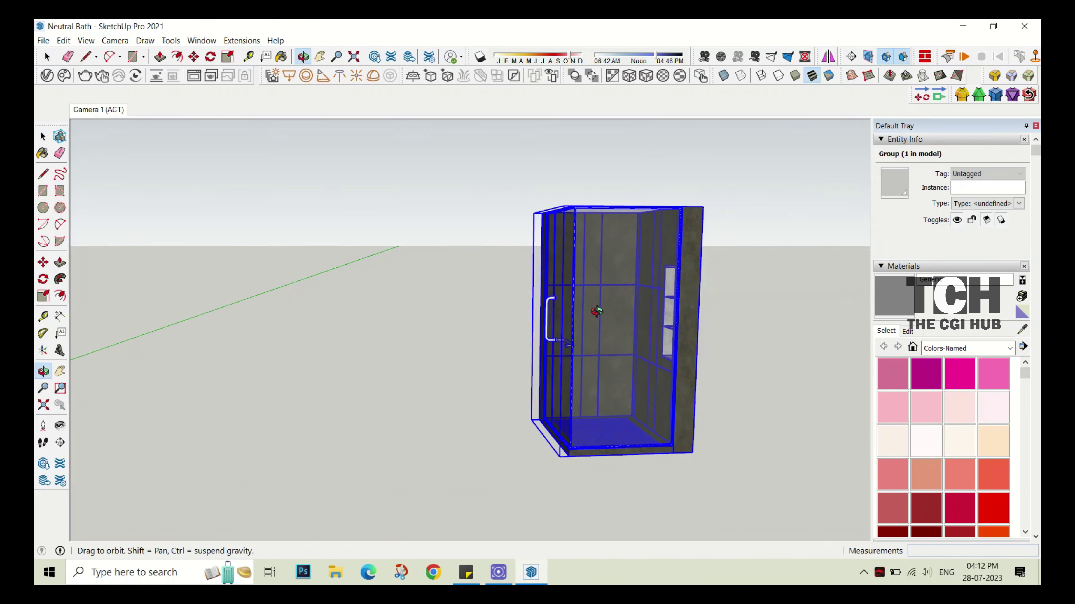
{"action": "left_click_drag", "start_coordinate": [596, 311], "coordinate": [550, 296]}
{"action": "scroll", "coordinate": [616, 340], "scroll_direction": "up", "scroll_amount": 6}
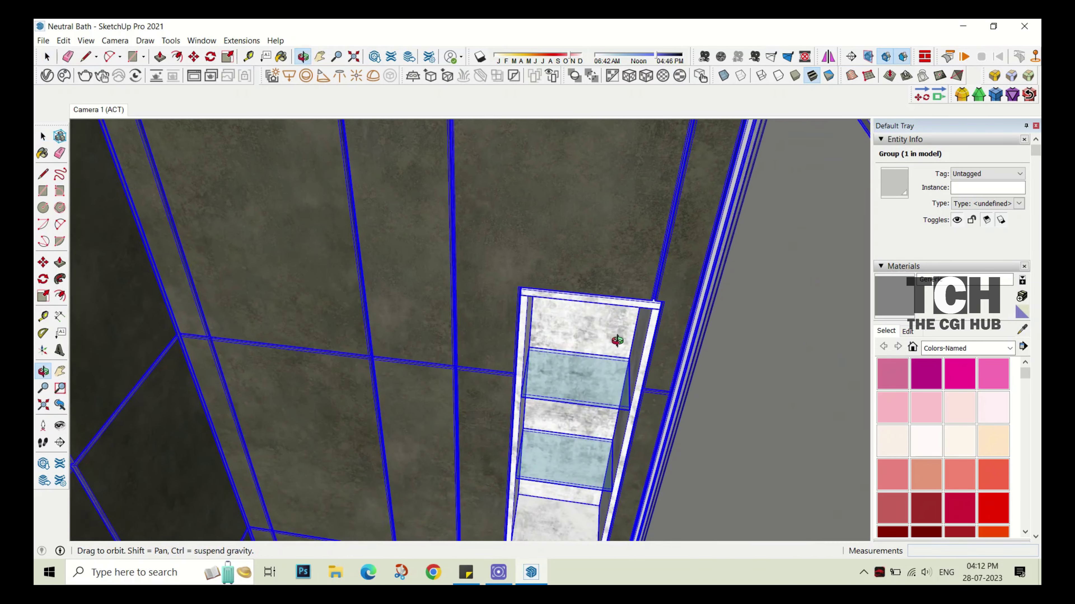
{"action": "left_click_drag", "start_coordinate": [617, 340], "coordinate": [635, 322]}
{"action": "key", "text": "space"}
{"action": "scroll", "coordinate": [711, 237], "scroll_direction": "up", "scroll_amount": 5}
{"action": "scroll", "coordinate": [686, 278], "scroll_direction": "up", "scroll_amount": 3}
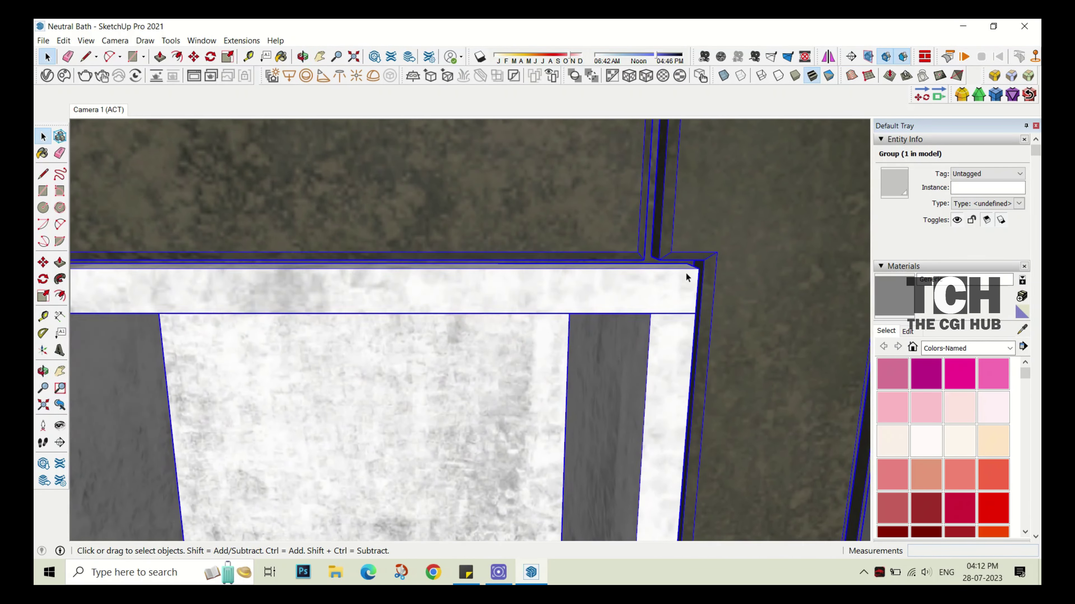
{"action": "scroll", "coordinate": [687, 277], "scroll_direction": "down", "scroll_amount": 3}
{"action": "mouse_move", "coordinate": [649, 310]}
{"action": "middle_mouse_down"}
{"action": "mouse_move", "coordinate": [564, 375]}
{"action": "mouse_move", "coordinate": [612, 233]}
{"action": "middle_mouse_up"}
{"action": "scroll", "coordinate": [604, 314], "scroll_direction": "up", "scroll_amount": 3}
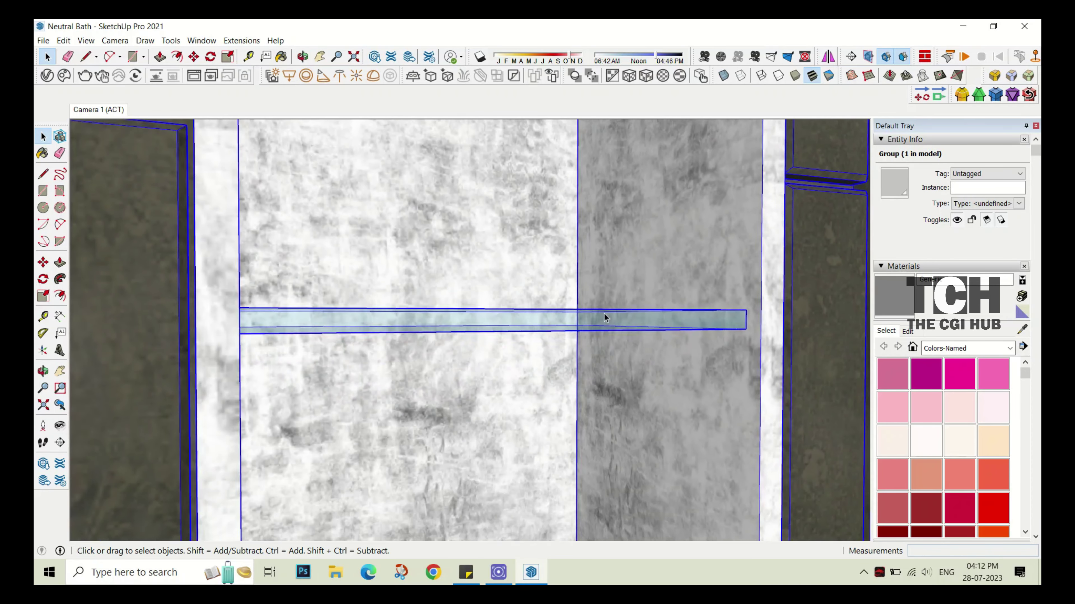
{"action": "middle_click_drag", "start_coordinate": [604, 314], "coordinate": [292, 200]}
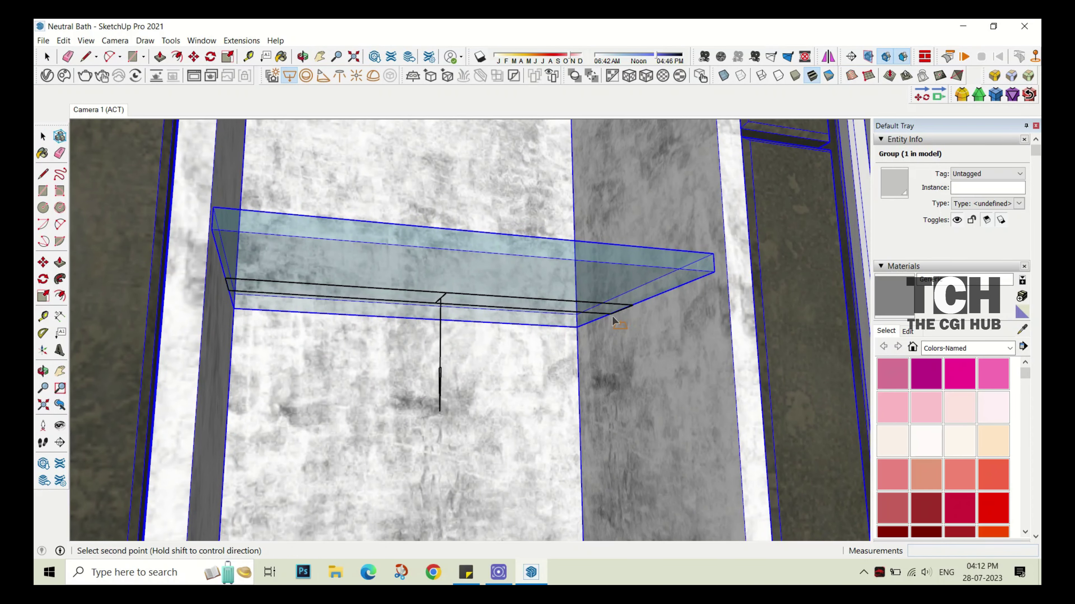
{"action": "middle_click_drag", "start_coordinate": [614, 322], "coordinate": [569, 320]}
- Select the rectangle light under the shelf and view it from below
{"action": "left_click", "coordinate": [47, 56]}
{"action": "left_click", "coordinate": [440, 360]}
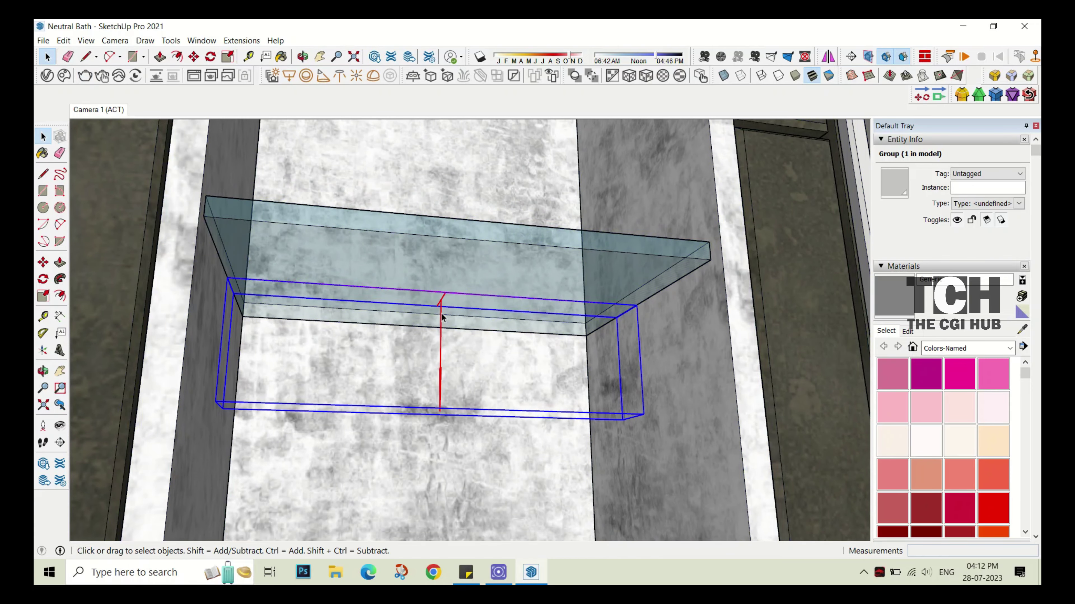
{"action": "key", "text": "m"}
{"action": "key", "text": "s"}
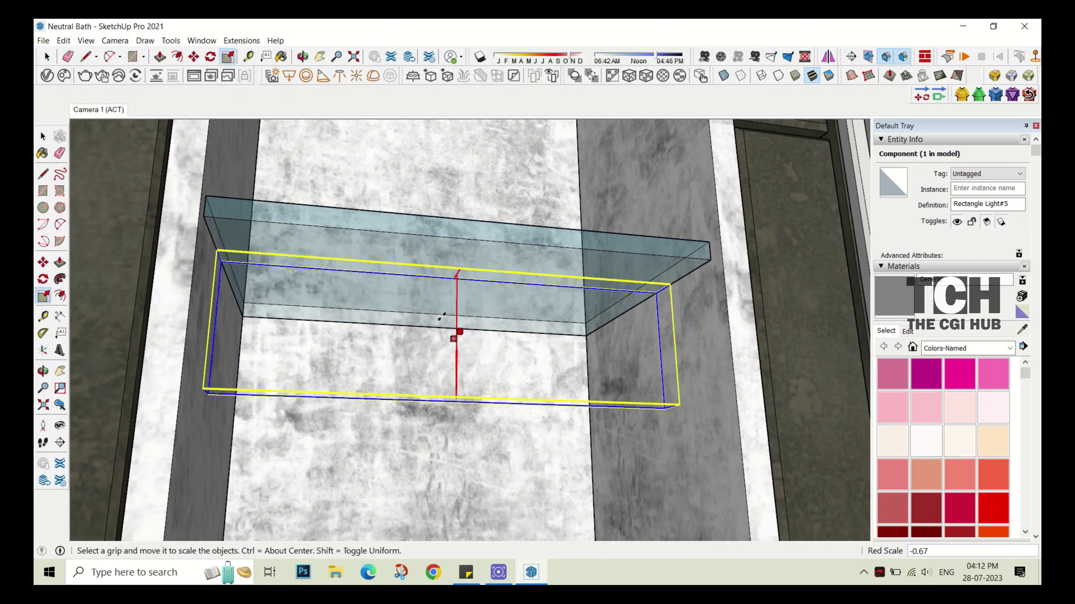
{"action": "mouse_move", "coordinate": [455, 332]}
{"action": "middle_mouse_down"}
{"action": "mouse_move", "coordinate": [480, 241]}
{"action": "mouse_move", "coordinate": [408, 360]}
{"action": "mouse_move", "coordinate": [415, 322]}
{"action": "middle_mouse_up"}
{"action": "key", "text": "space"}
{"action": "scroll", "coordinate": [520, 164], "scroll_direction": "down", "scroll_amount": 3}
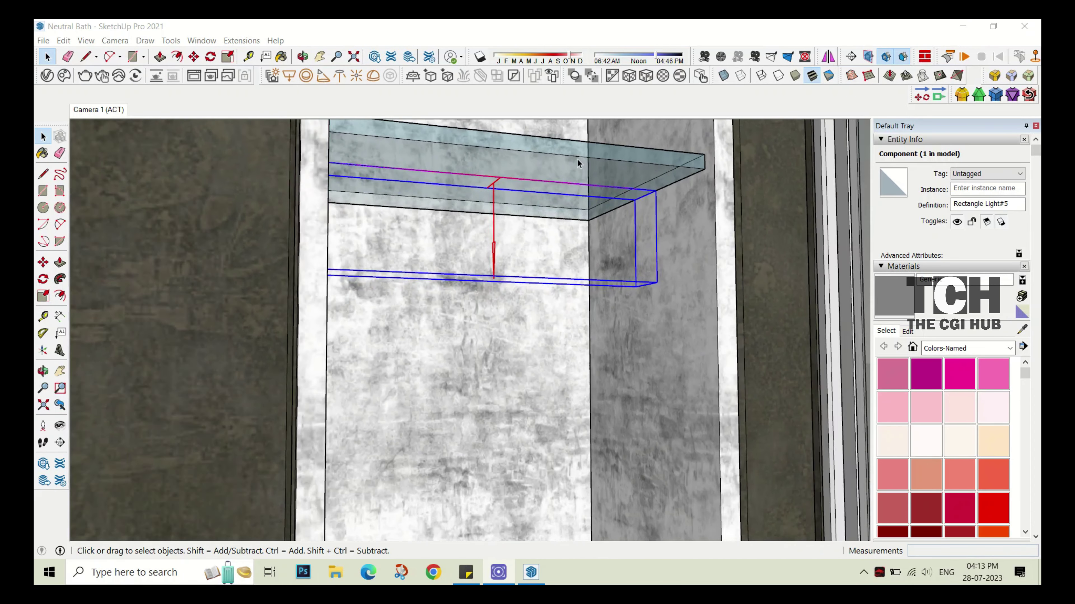
{"action": "middle_click_drag", "start_coordinate": [576, 163], "coordinate": [663, 193]}
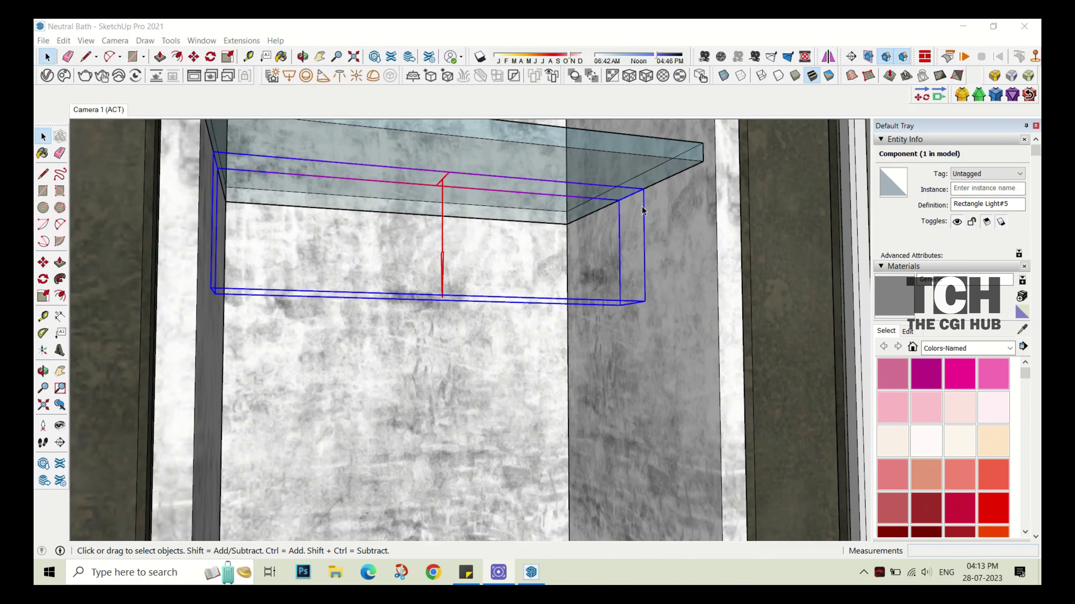
- Copy the rectangle light with Move+Ctrl, bringing the copy 308 mm down
{"action": "key", "text": "m"}
{"action": "left_click", "coordinate": [643, 197]}
{"action": "key", "text": "ctrl"}
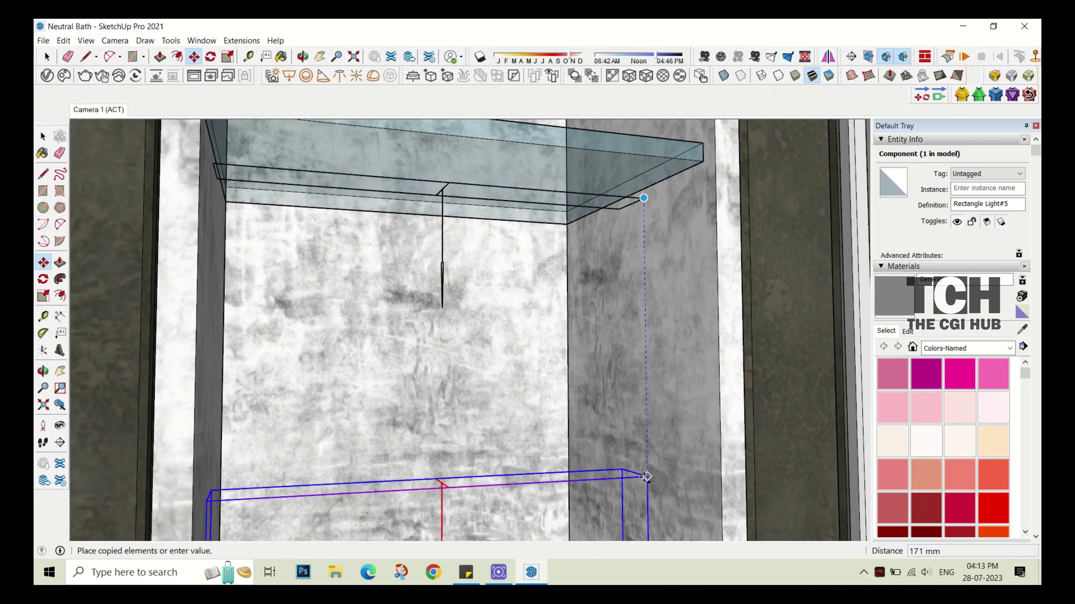
{"action": "middle_click_drag", "start_coordinate": [646, 477], "coordinate": [487, 127]}
{"action": "middle_click_drag", "start_coordinate": [532, 216], "coordinate": [604, 312]}
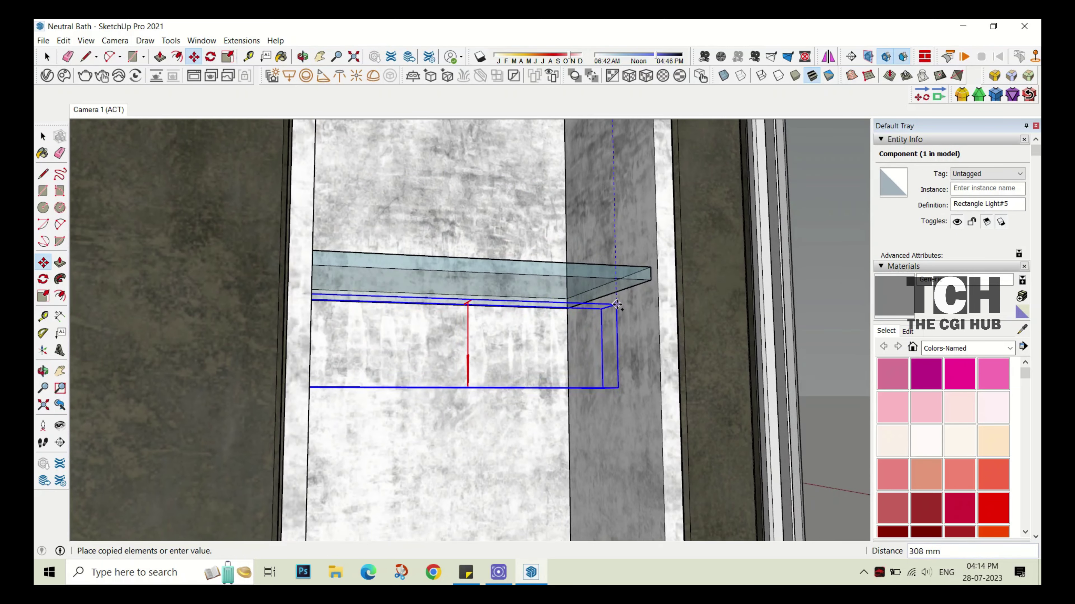
{"action": "scroll", "coordinate": [617, 305], "scroll_direction": "up", "scroll_amount": 3}
{"action": "left_click", "coordinate": [612, 293]}
- Place the light copy along the niche's top edge, unhide everything, and return to Camera 1
{"action": "scroll", "coordinate": [624, 296], "scroll_direction": "down", "scroll_amount": 4}
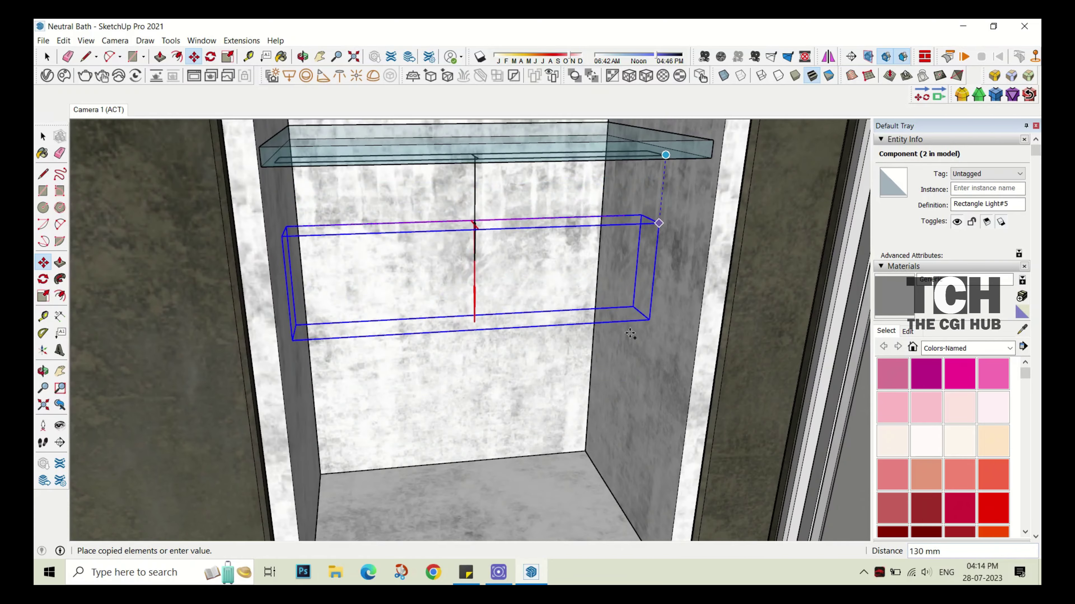
{"action": "middle_click_drag", "start_coordinate": [631, 334], "coordinate": [619, 314]}
{"action": "scroll", "coordinate": [601, 190], "scroll_direction": "down", "scroll_amount": 3}
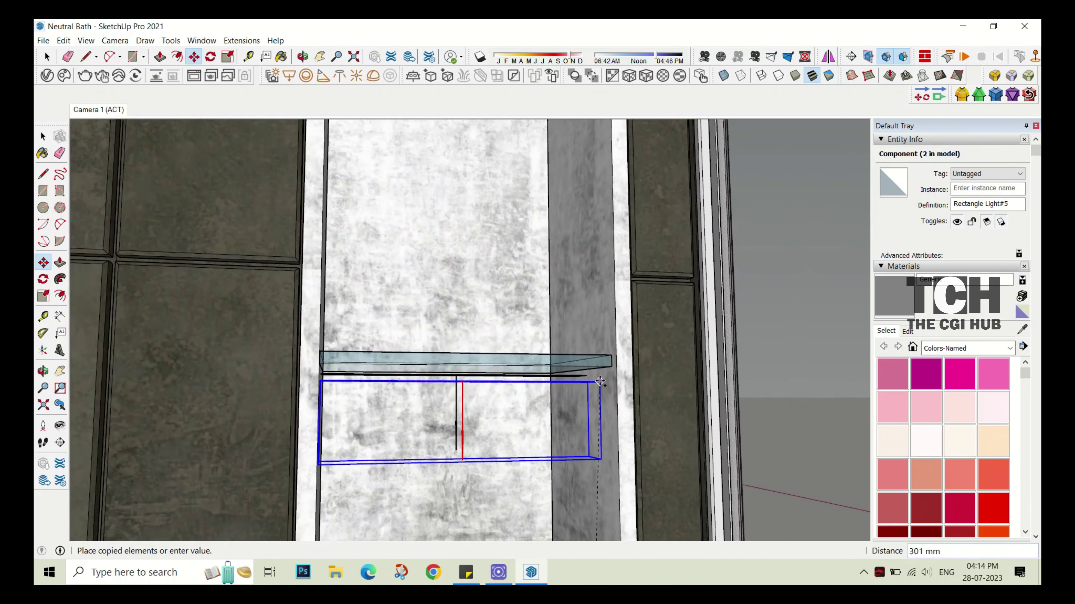
{"action": "scroll", "coordinate": [592, 178], "scroll_direction": "up", "scroll_amount": 5}
{"action": "left_click", "coordinate": [592, 178]}
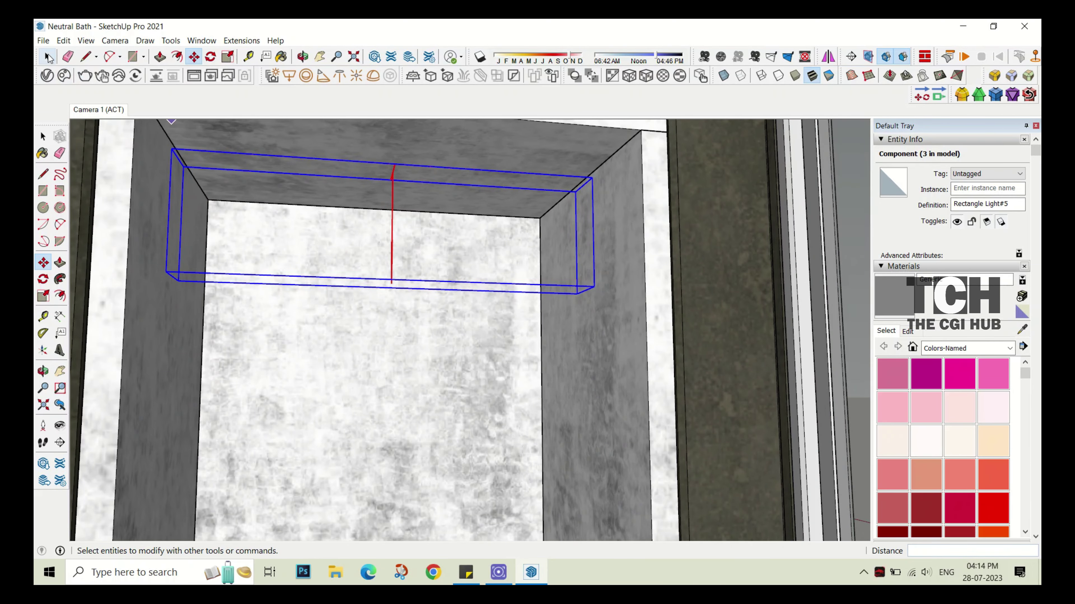
{"action": "left_click", "coordinate": [64, 41]}
{"action": "left_click", "coordinate": [262, 242]}
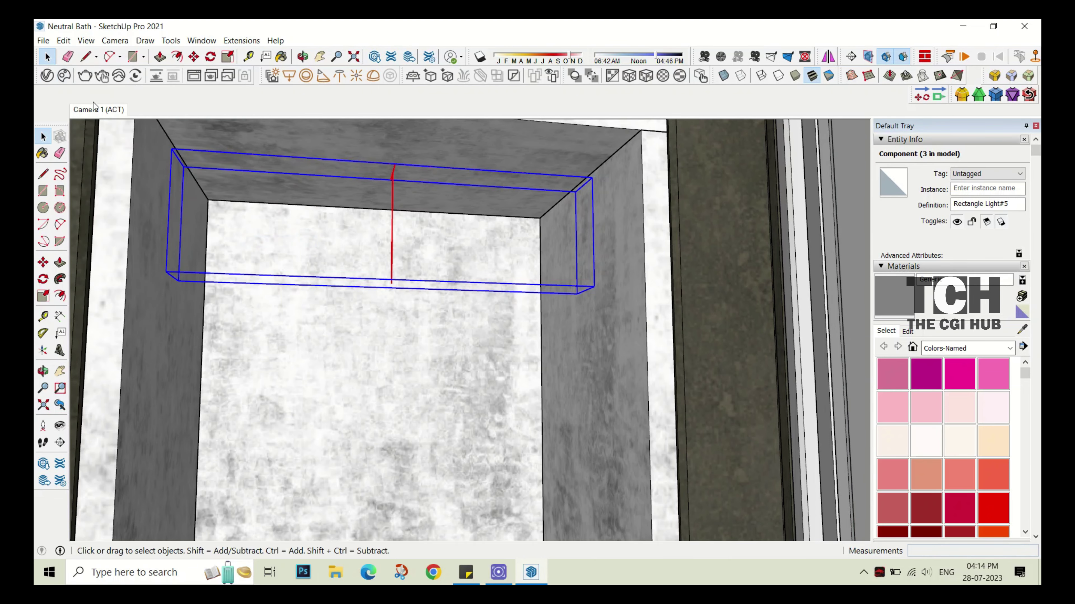
{"action": "left_click", "coordinate": [99, 110]}
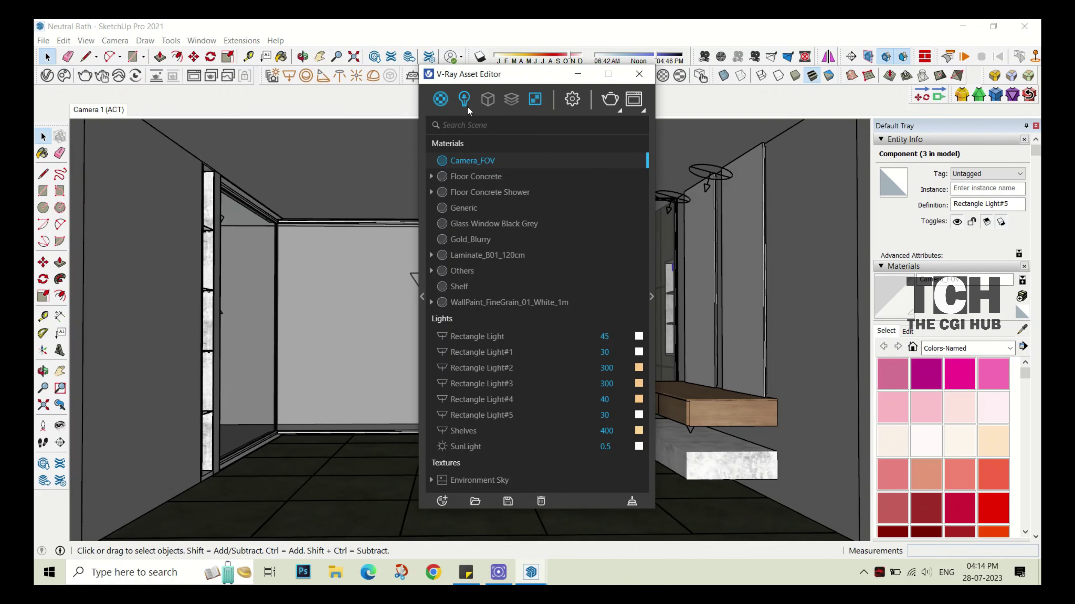
- Paste the warm colour onto Rectangle Light#5 and set its intensity to 300
{"action": "left_click", "coordinate": [464, 99]}
{"action": "right_click", "coordinate": [638, 240]}
{"action": "left_click", "coordinate": [625, 281]}
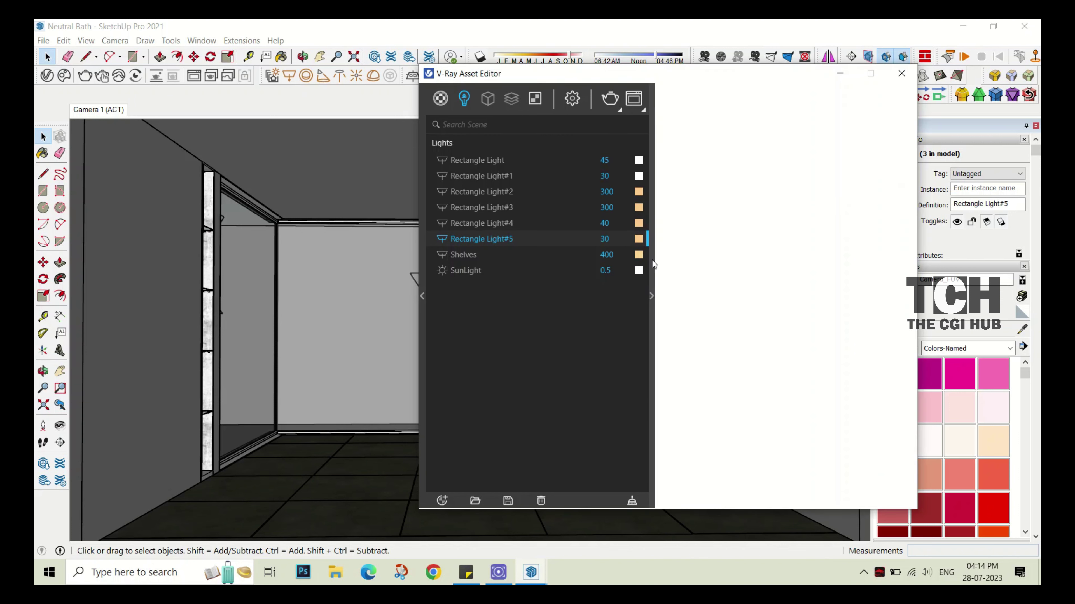
{"action": "left_click", "coordinate": [651, 297]}
{"action": "left_click", "coordinate": [554, 352]}
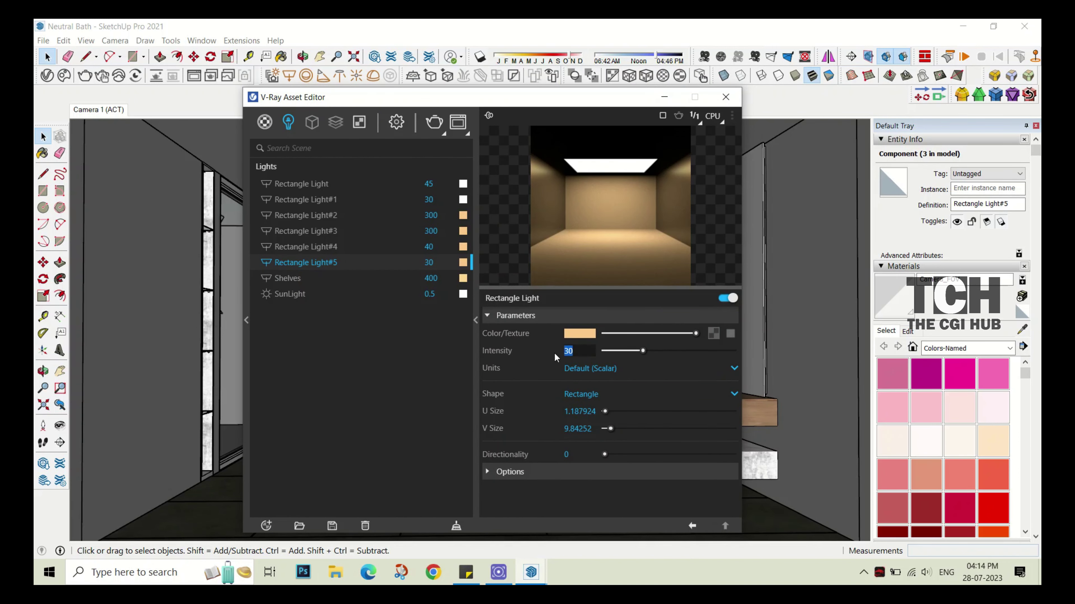
{"action": "type", "text": "300"}
{"action": "key", "text": "Return"}
{"action": "scroll", "coordinate": [591, 432], "scroll_direction": "down", "scroll_amount": 2}
{"action": "left_click", "coordinate": [591, 424]}
{"action": "scroll", "coordinate": [571, 455], "scroll_direction": "down", "scroll_amount": 3}
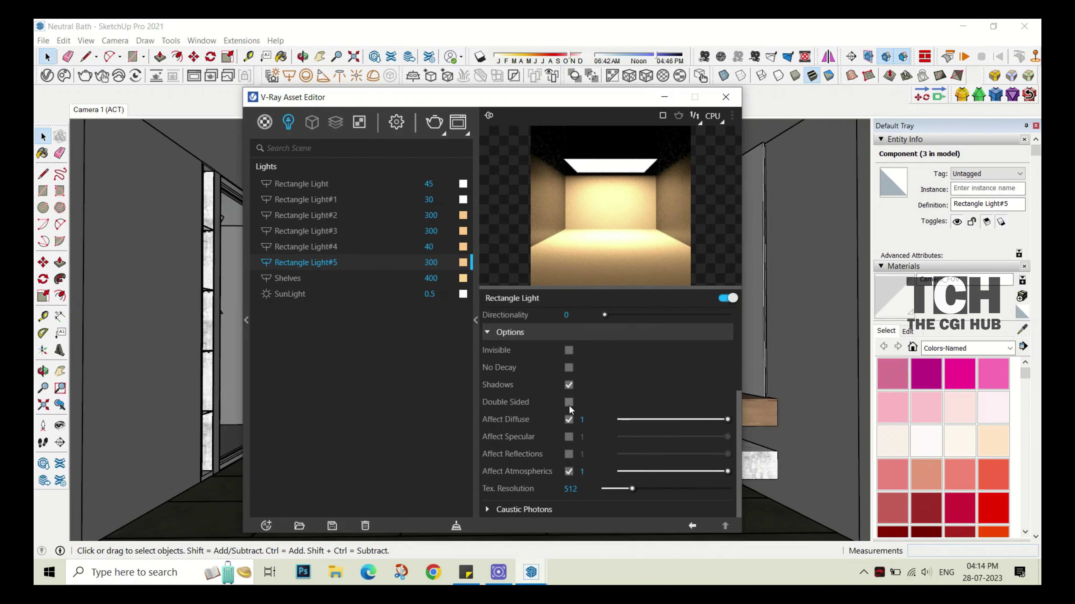
{"action": "left_click", "coordinate": [725, 97]}
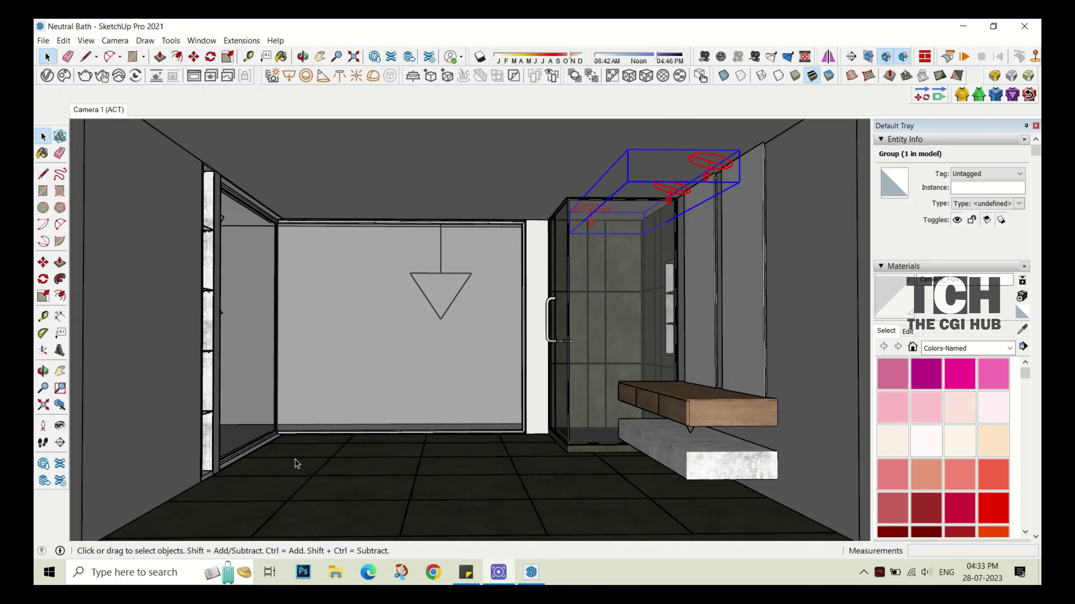
- Reopen the asset editor and change the light intensity to 250
{"action": "left_click", "coordinate": [45, 77]}
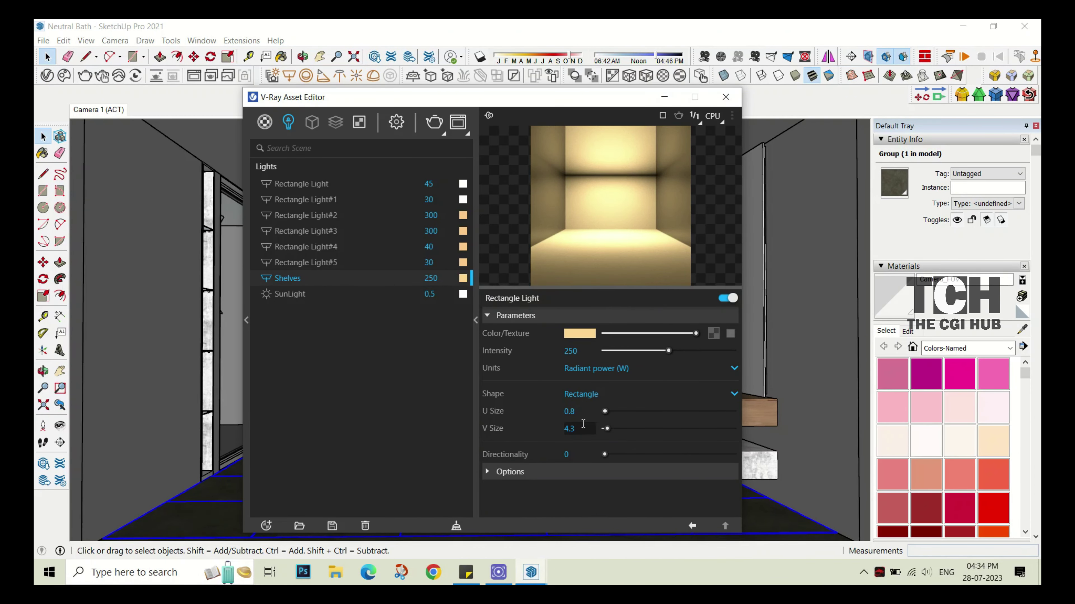
{"action": "left_click", "coordinate": [510, 471]}
{"action": "double_click", "coordinate": [426, 262]}
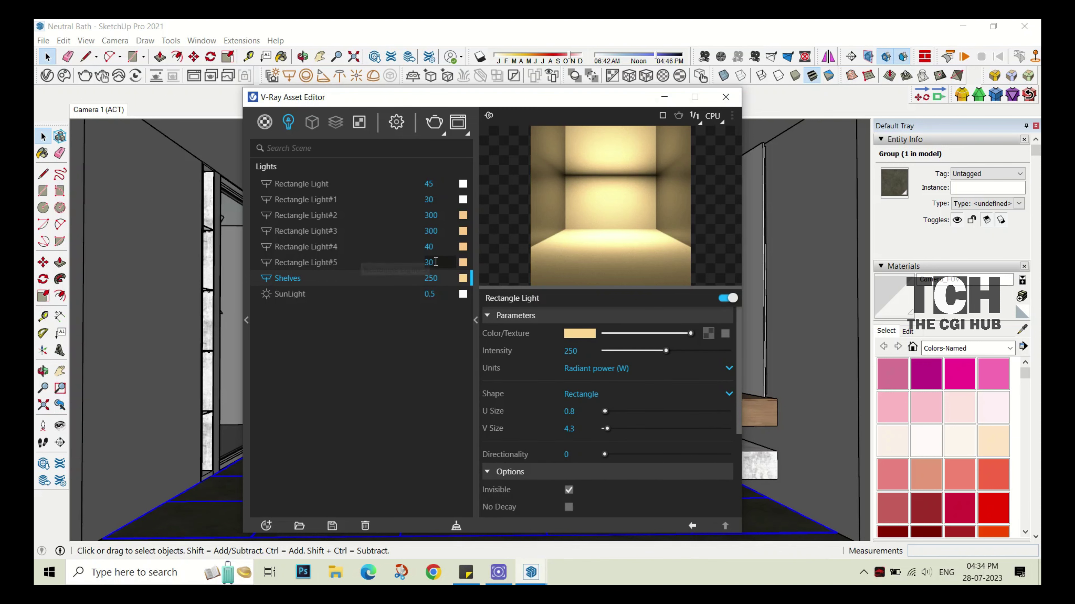
{"action": "type", "text": "250"}
{"action": "key", "text": "Return"}
{"action": "scroll", "coordinate": [576, 377], "scroll_direction": "up", "scroll_amount": 3}
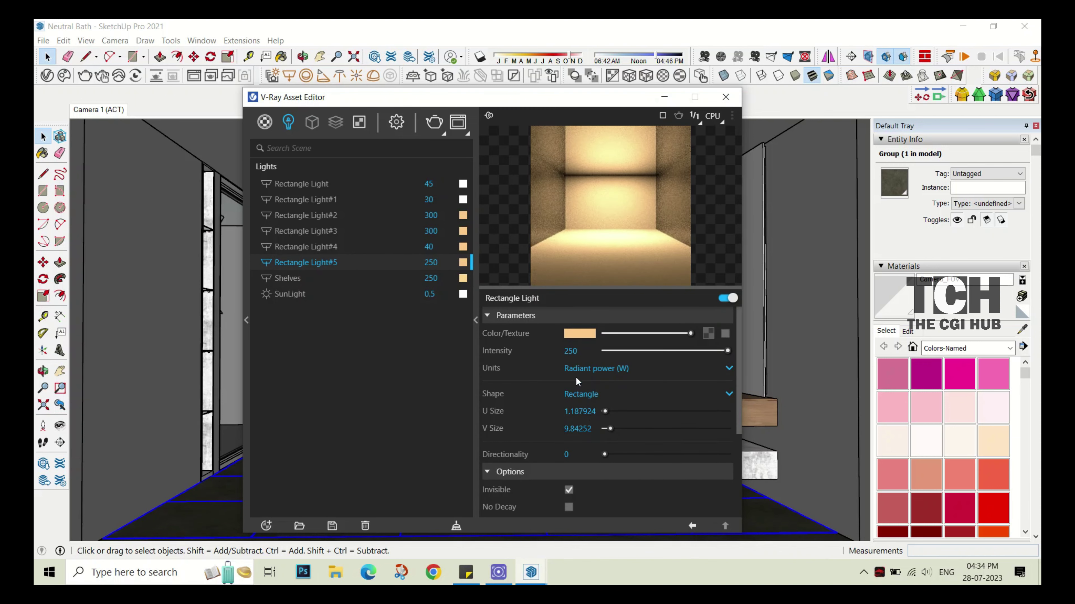
{"action": "left_click", "coordinate": [725, 98]}
- Start a Camera 1 test render and set Rectangle Light#5 and Shelves intensities to 150
{"action": "middle_click_drag", "start_coordinate": [465, 317], "coordinate": [313, 296]}
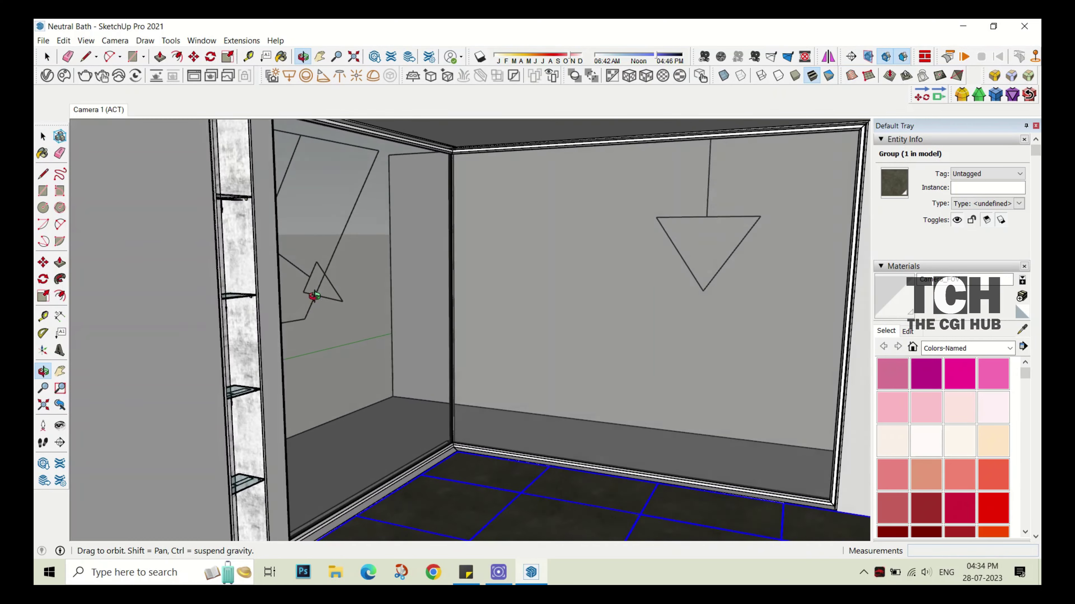
{"action": "left_click", "coordinate": [99, 109]}
{"action": "left_click", "coordinate": [85, 75]}
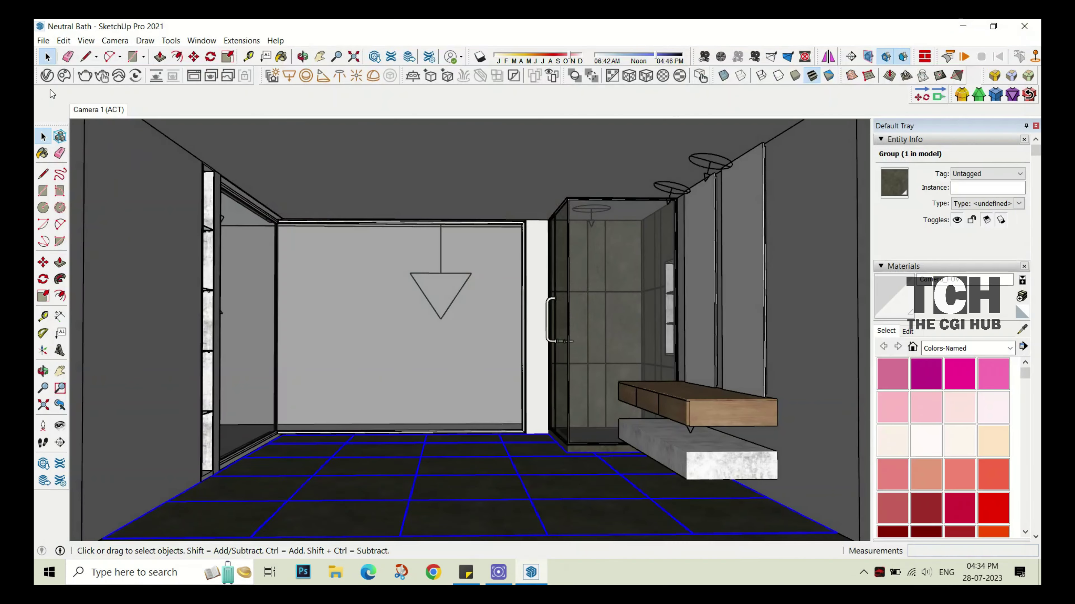
{"action": "type", "text": "150"}
{"action": "key", "text": "Tab"}
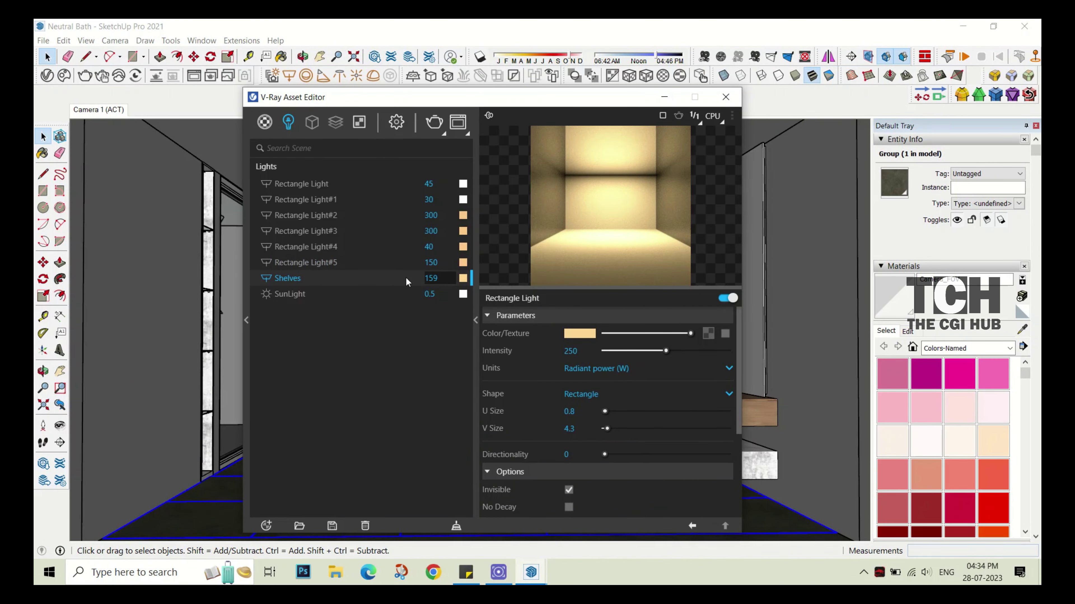
{"action": "type", "text": "150"}
{"action": "key", "text": "Return"}
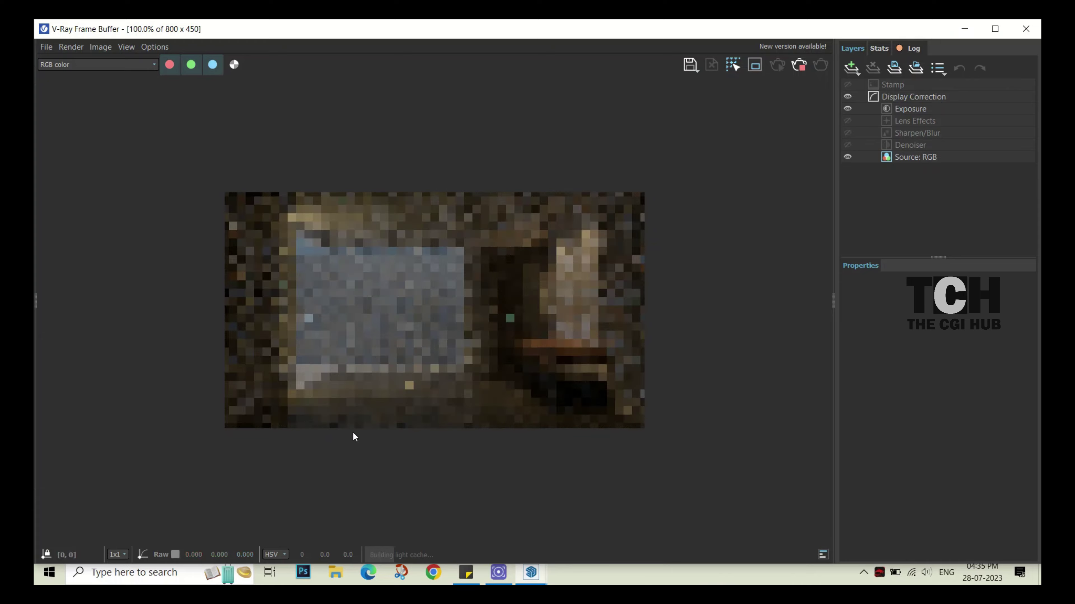
- Halt the running render and close the V-Ray Frame Buffer window
{"action": "left_click", "coordinate": [1025, 28]}
{"action": "left_click", "coordinate": [704, 56]}
{"action": "double_click", "coordinate": [431, 262]}
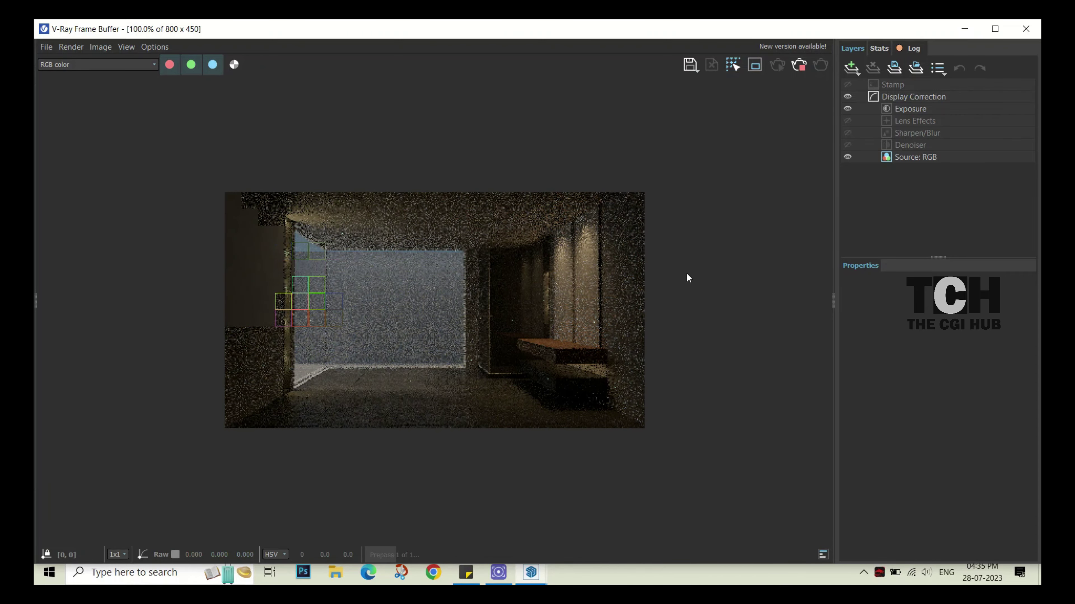
{"action": "left_click", "coordinate": [801, 68]}
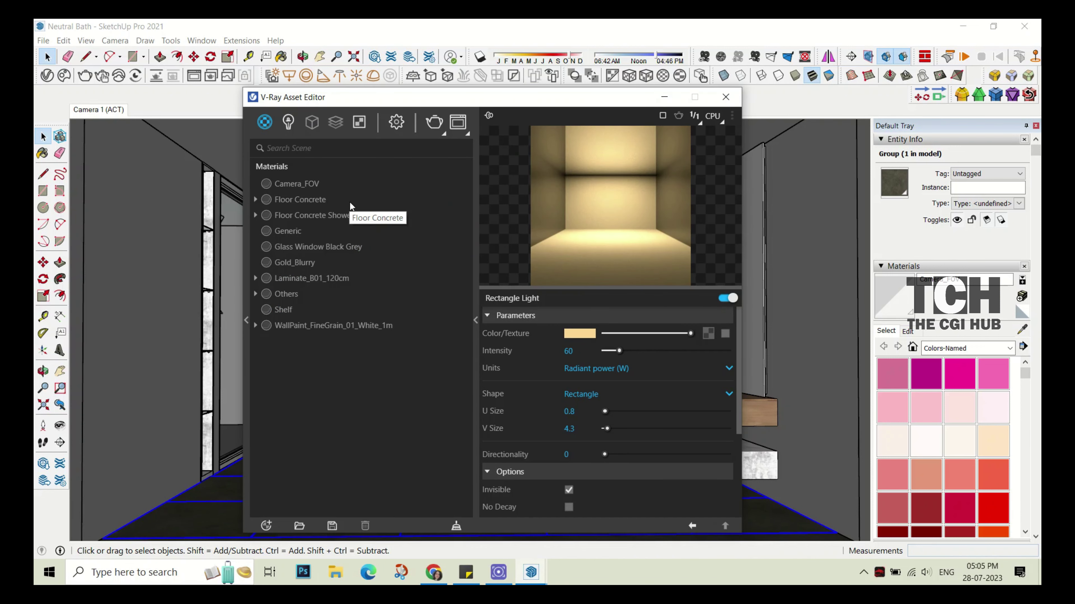
- Rename the Floor Concrete materials to Floor and Floor Shower
{"action": "double_click", "coordinate": [350, 203]}
{"action": "type", "text": "Floor"}
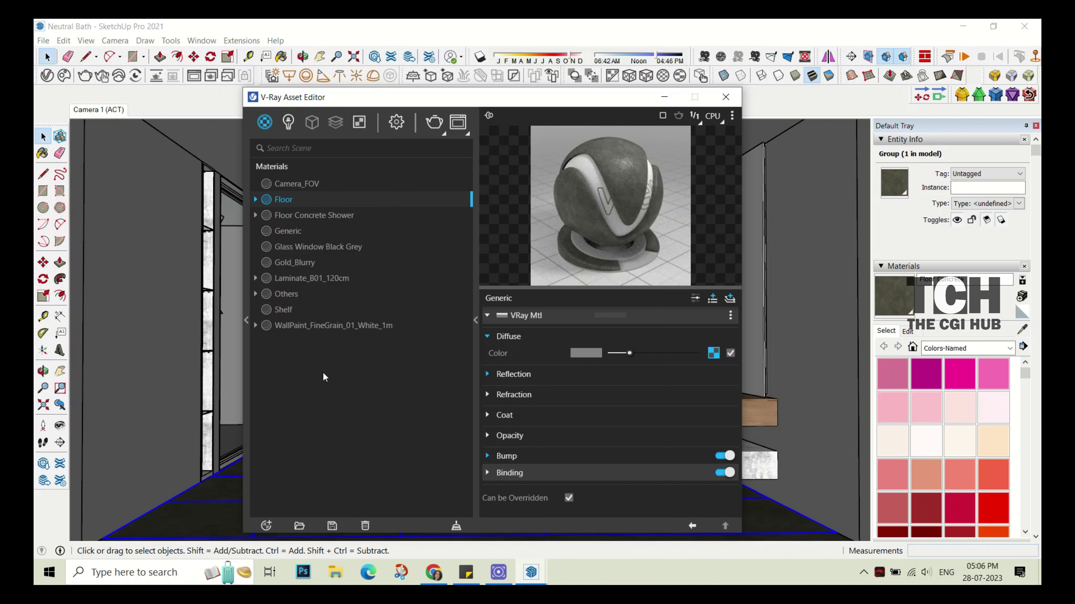
{"action": "left_click", "coordinate": [324, 215]}
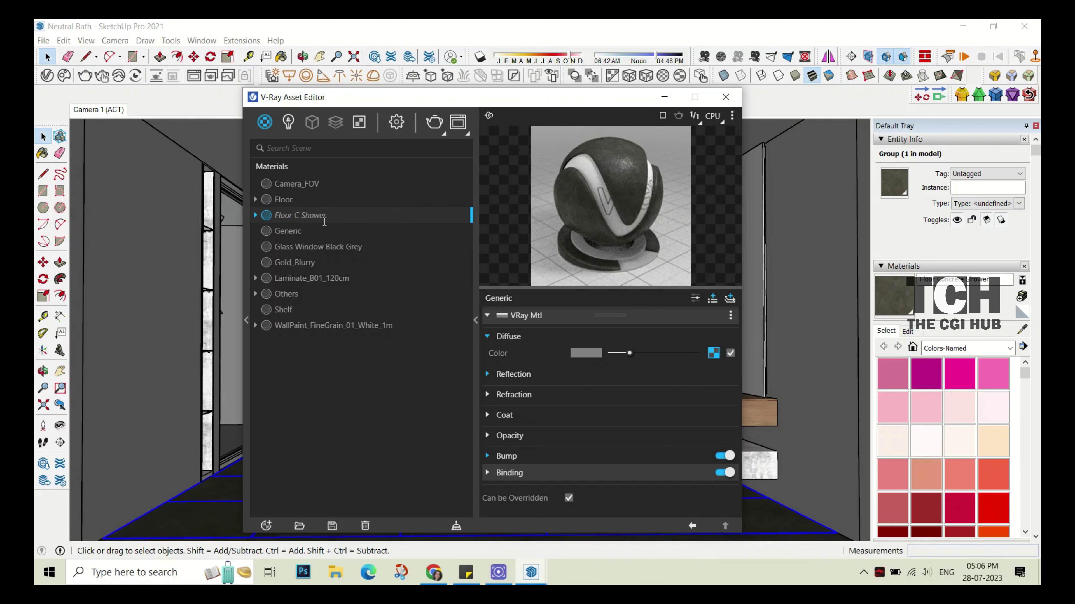
{"action": "left_click", "coordinate": [323, 235]}
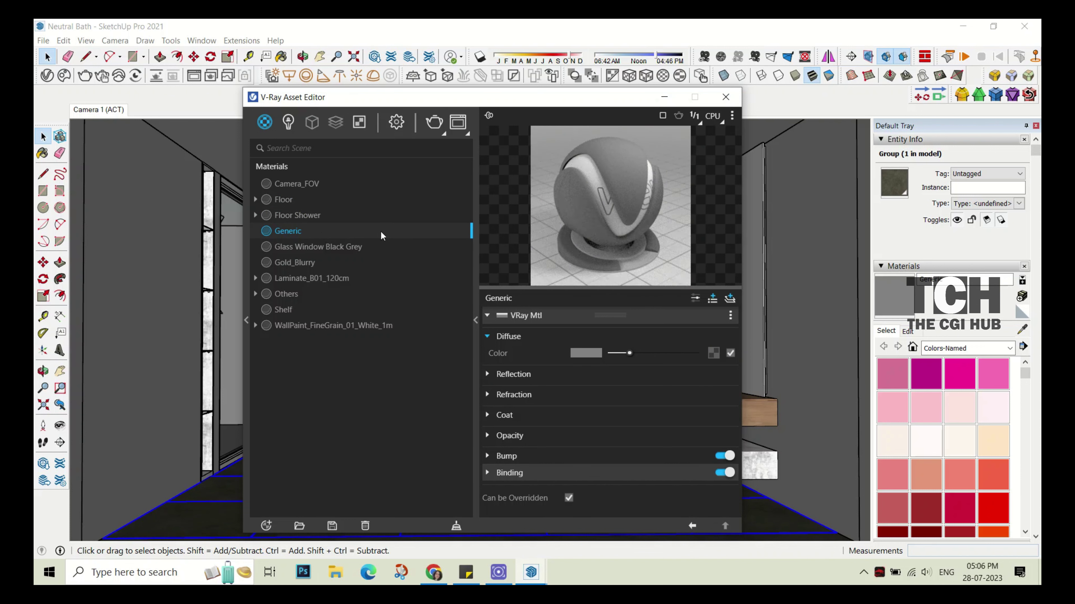
{"action": "left_click", "coordinate": [959, 374]}
{"action": "key", "text": "space"}
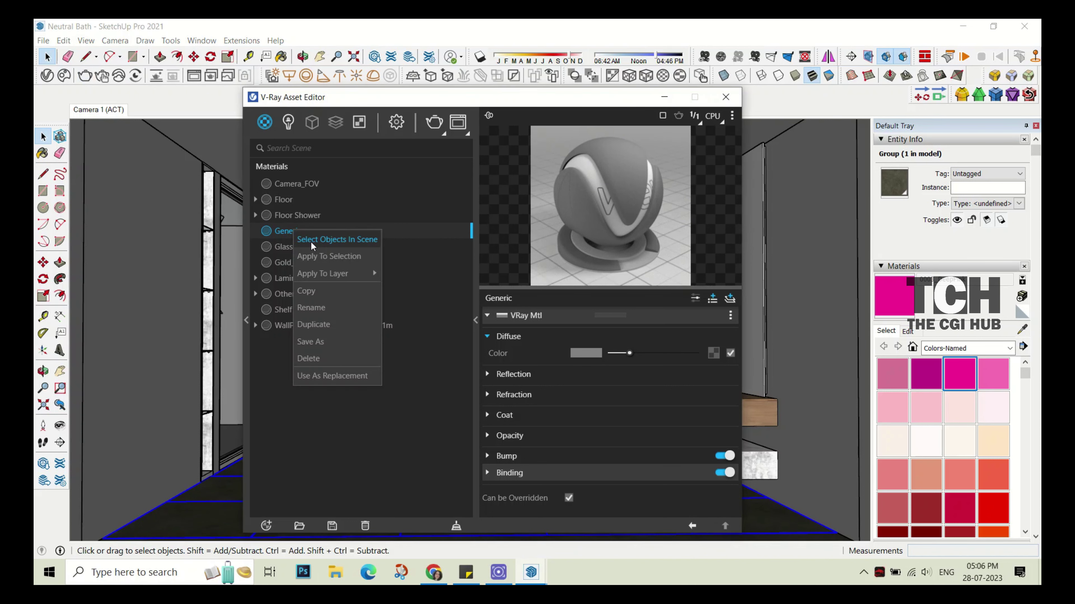
- Delete the Generic material from the V-Ray materials list
{"action": "right_click", "coordinate": [293, 232]}
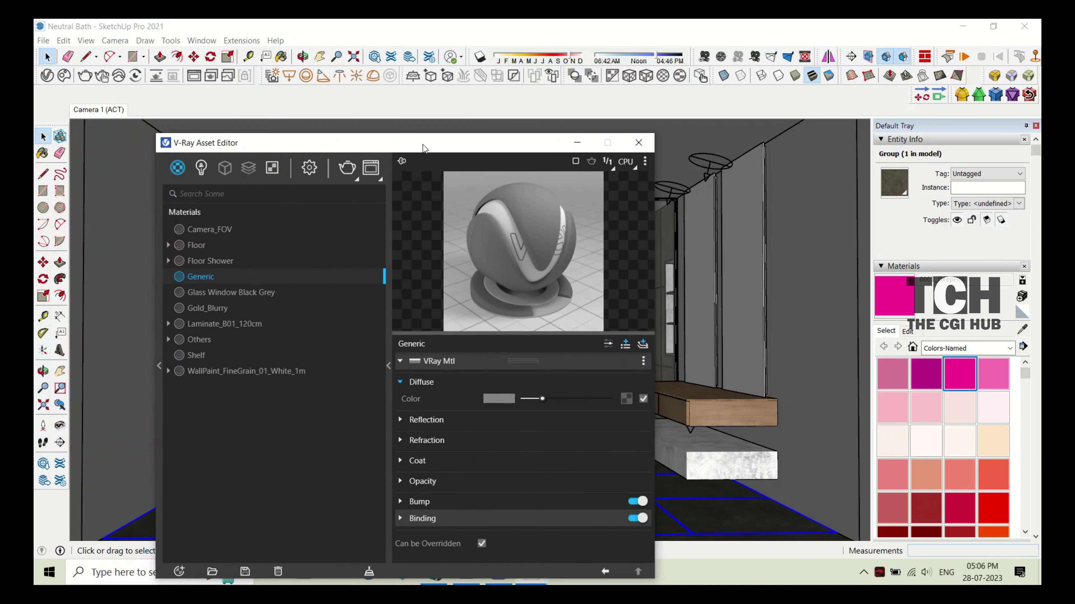
{"action": "left_click_drag", "start_coordinate": [512, 103], "coordinate": [433, 125]}
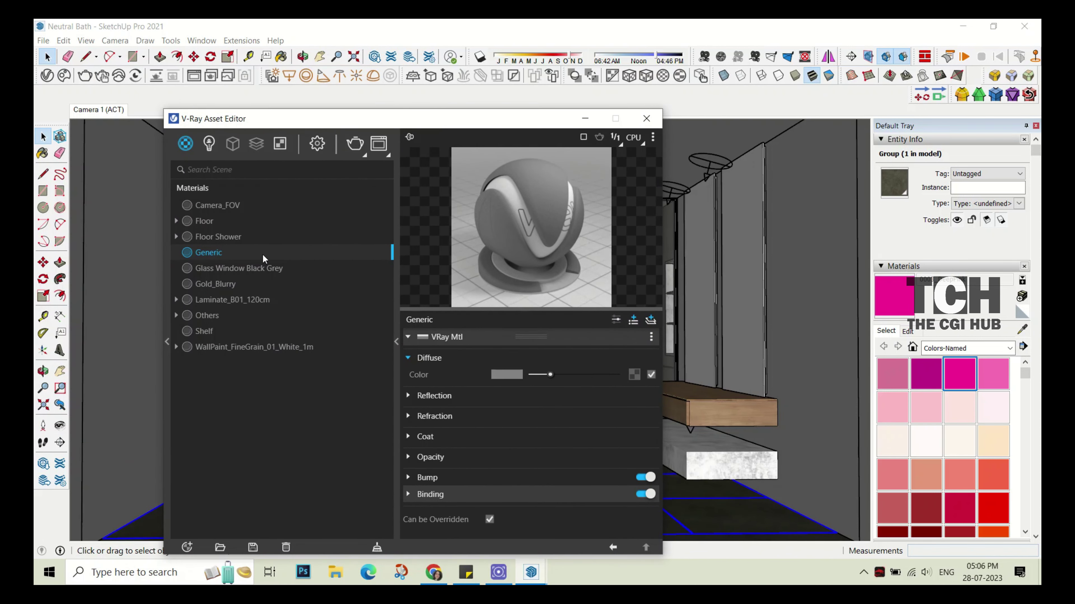
{"action": "right_click", "coordinate": [263, 258]}
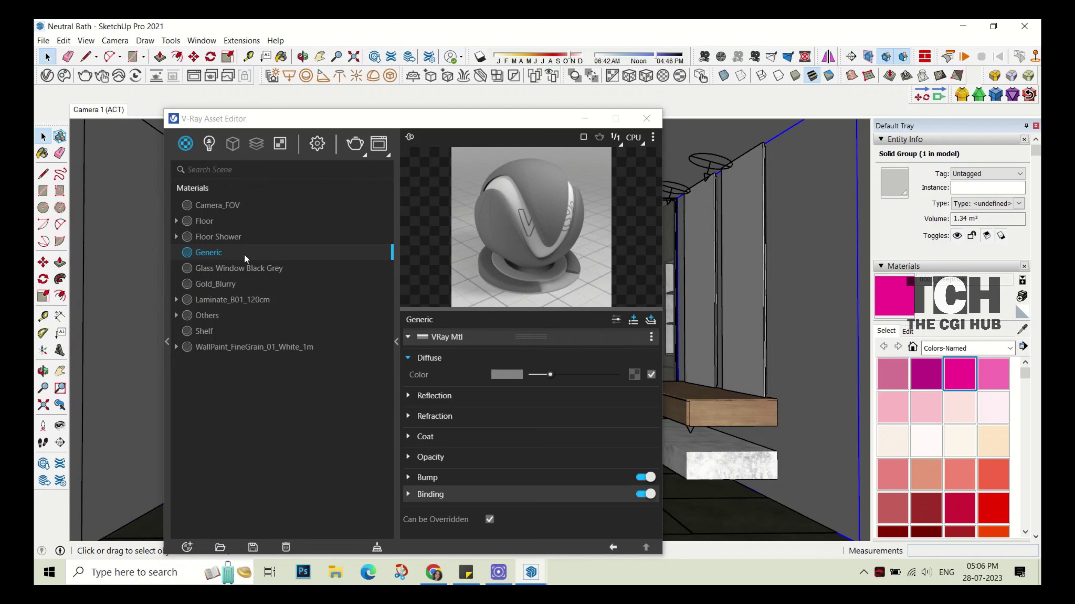
{"action": "right_click", "coordinate": [235, 250]}
{"action": "left_click_drag", "start_coordinate": [380, 119], "coordinate": [354, 140]}
{"action": "right_click", "coordinate": [209, 274]}
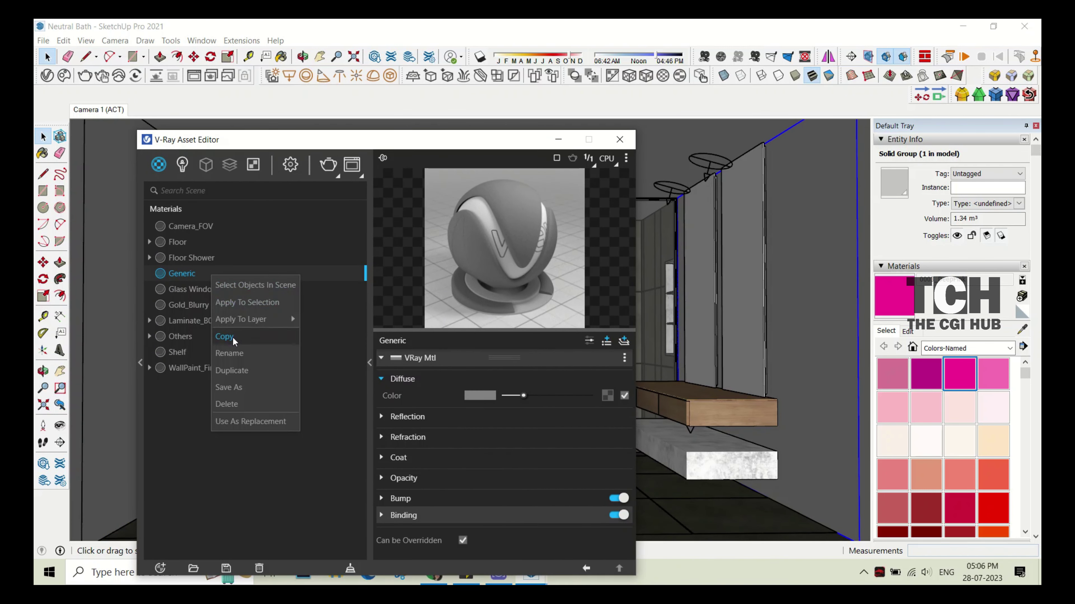
{"action": "left_click", "coordinate": [229, 400]}
{"action": "left_click", "coordinate": [570, 295]}
- Create a new Generic material and name it Mirror
{"action": "key", "text": "b"}
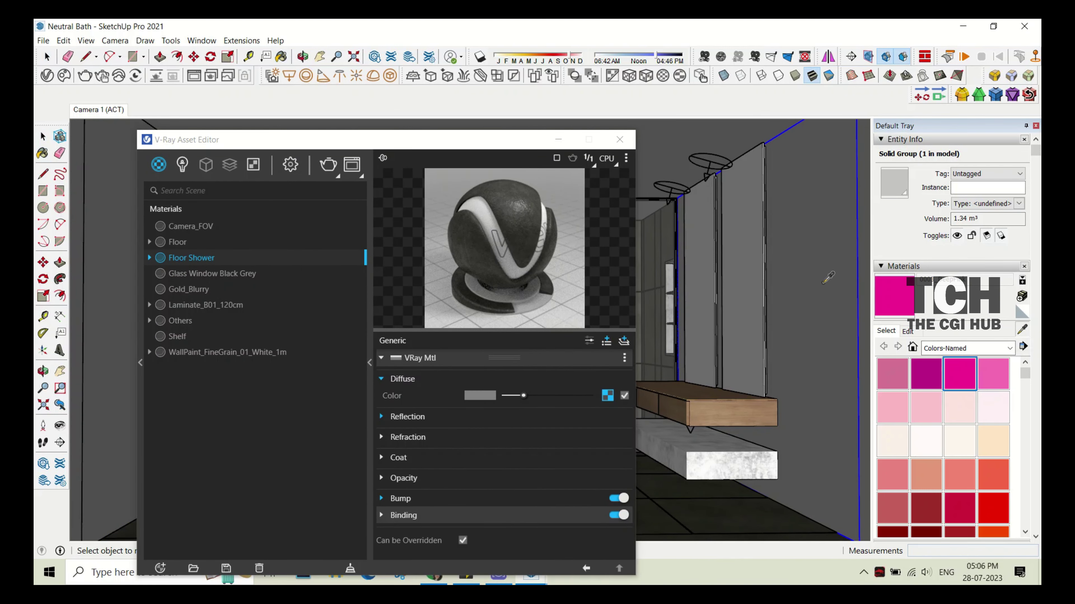
{"action": "left_click", "coordinate": [171, 566]}
{"action": "mouse_move", "coordinate": [193, 551]}
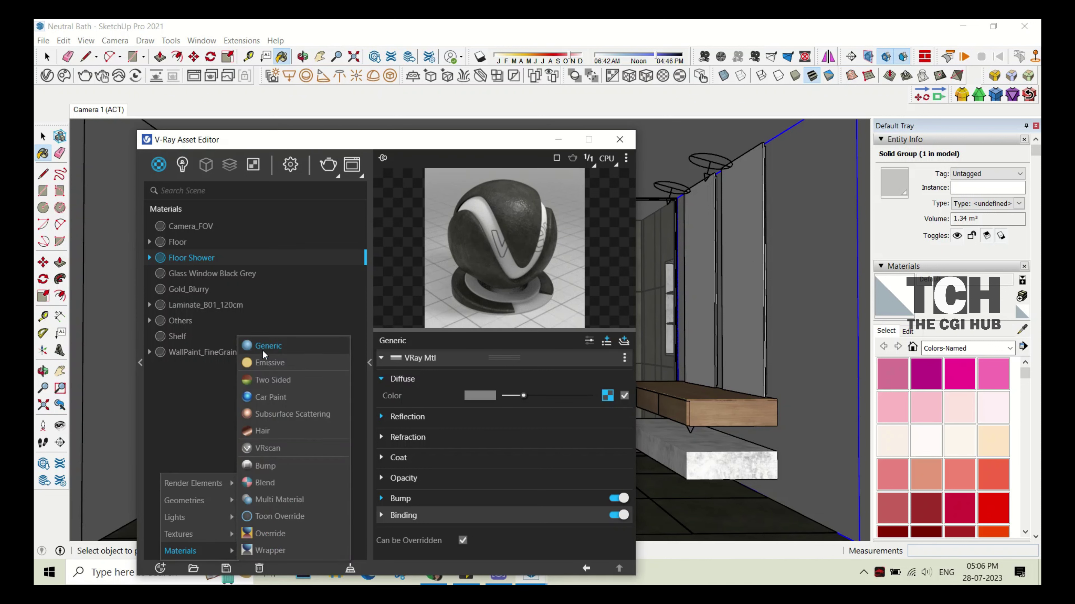
{"action": "left_click", "coordinate": [265, 356]}
{"action": "type", "text": "Mirror"}
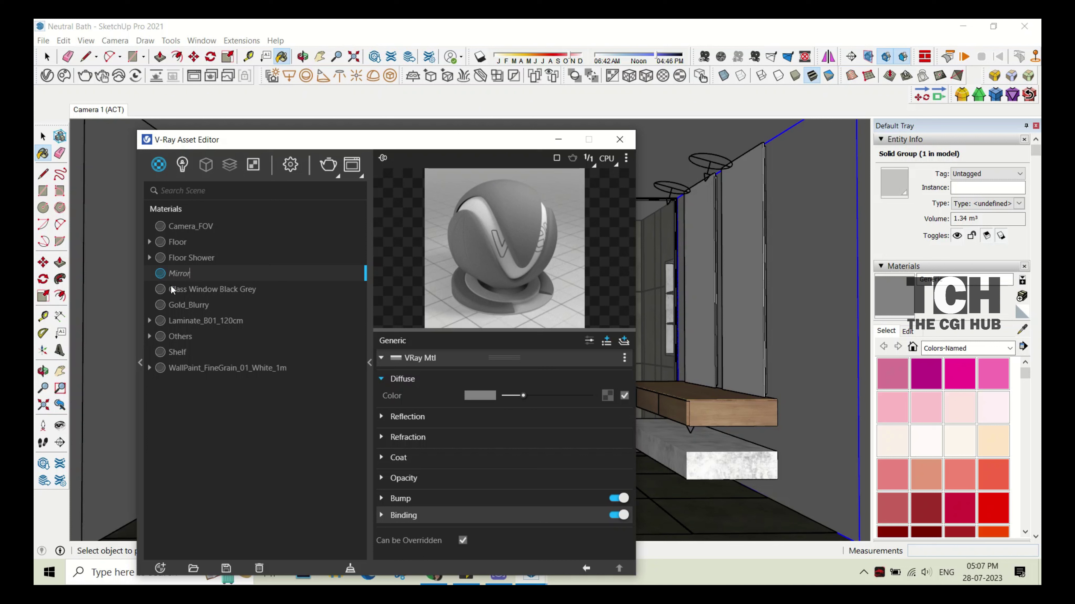
{"action": "key", "text": "Return"}
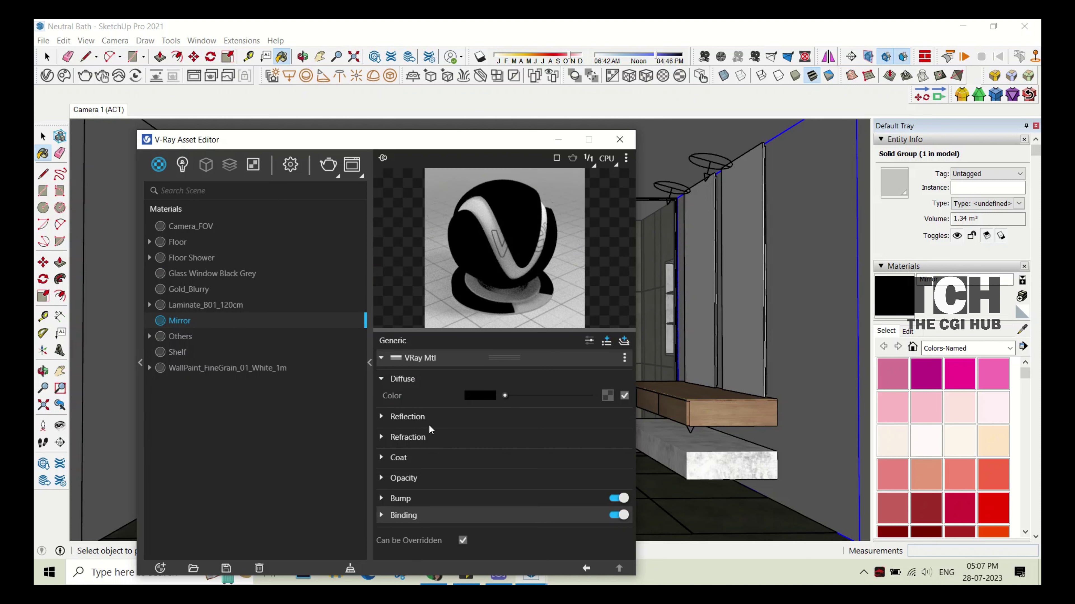
- Set Mirror's reflection colour to full white and turn Fresnel off
{"action": "left_click", "coordinate": [407, 416]}
{"action": "left_click_drag", "start_coordinate": [505, 434], "coordinate": [639, 423]}
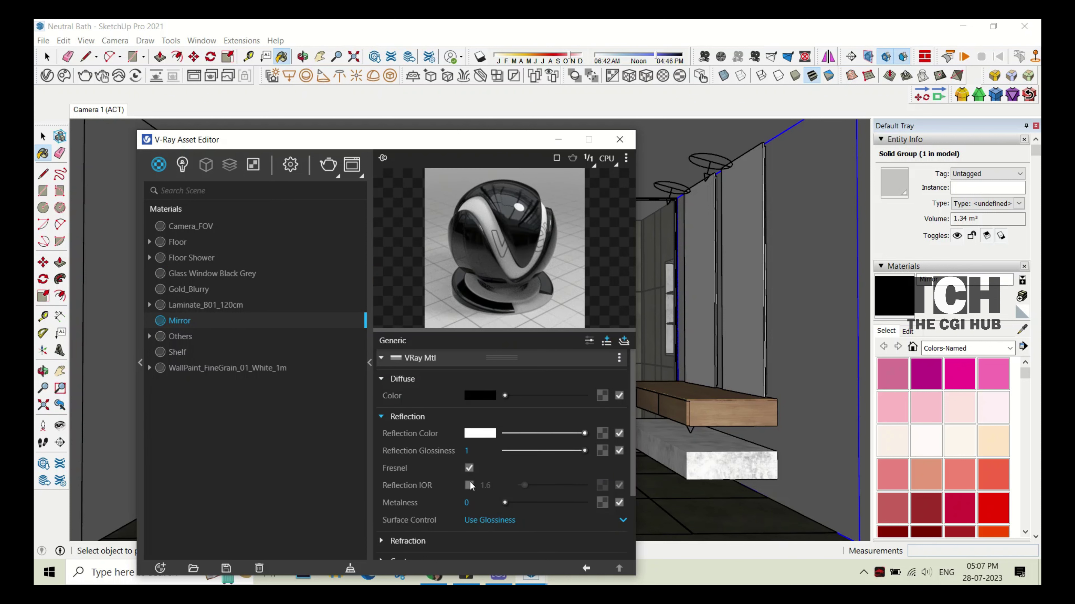
{"action": "left_click", "coordinate": [469, 468]}
{"action": "scroll", "coordinate": [476, 473], "scroll_direction": "down", "scroll_amount": 2}
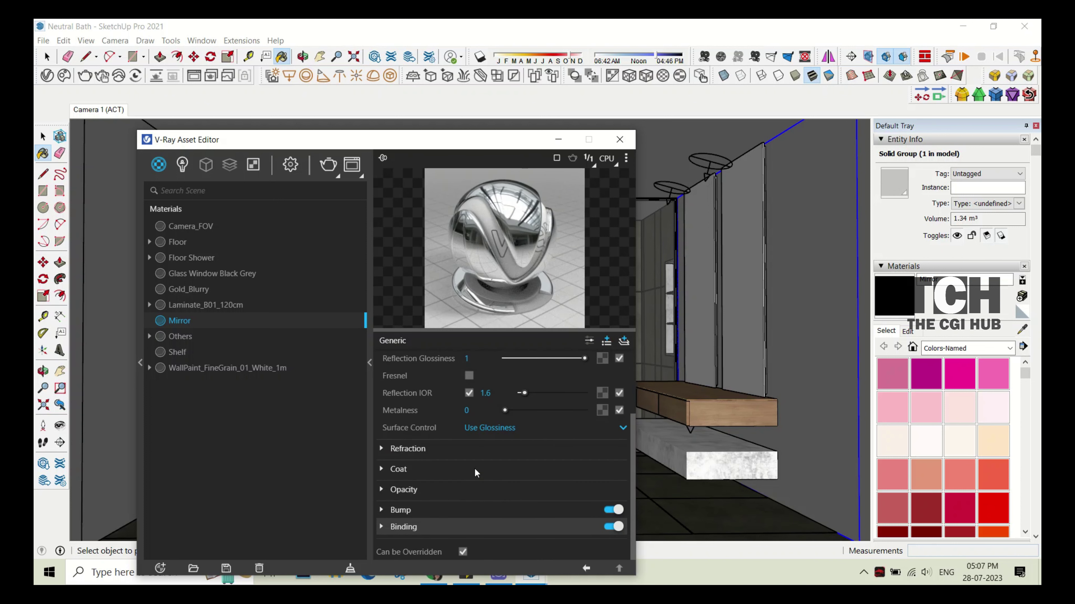
{"action": "scroll", "coordinate": [420, 416], "scroll_direction": "up", "scroll_amount": 2}
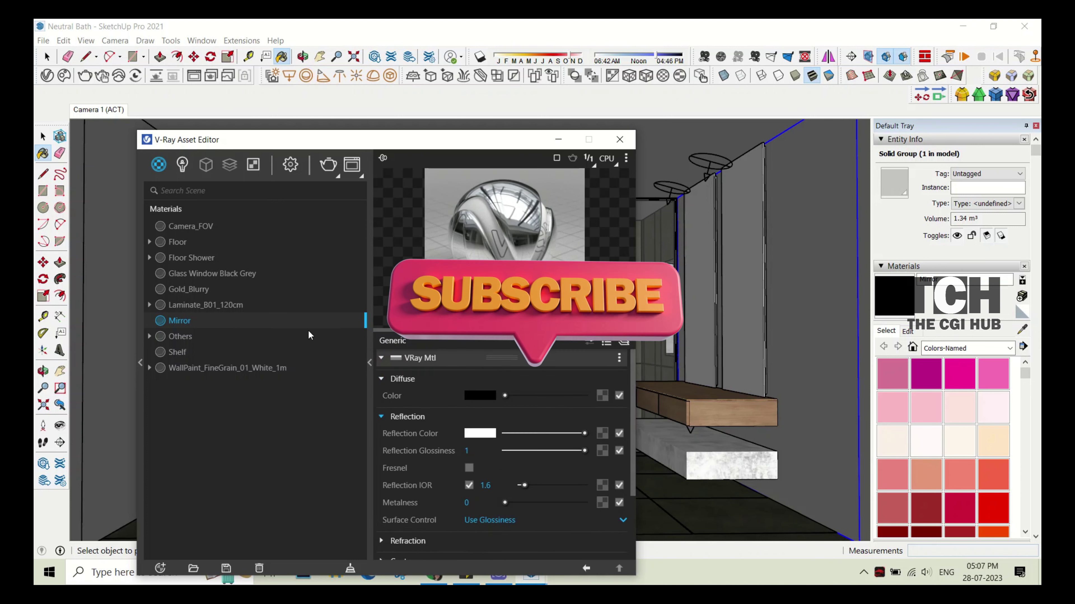
{"action": "left_click", "coordinate": [619, 140]}
{"action": "key", "text": "space"}
- Hide all geometry except the two tall wall panels
{"action": "left_click", "coordinate": [702, 254]}
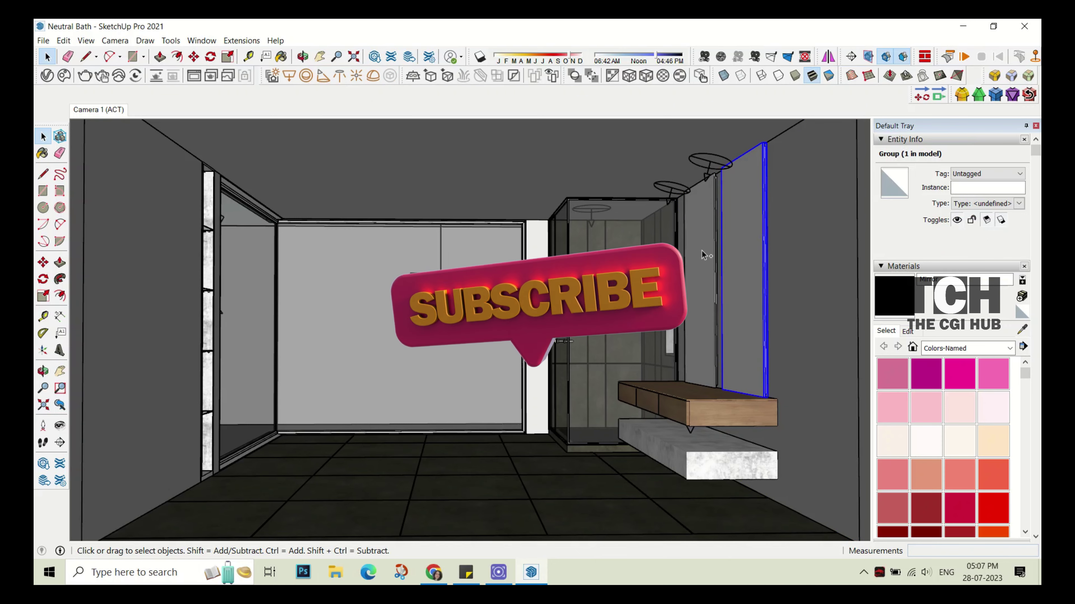
{"action": "key", "text": "ctrl+a"}
{"action": "right_click", "coordinate": [427, 455]}
{"action": "left_click", "coordinate": [449, 80]}
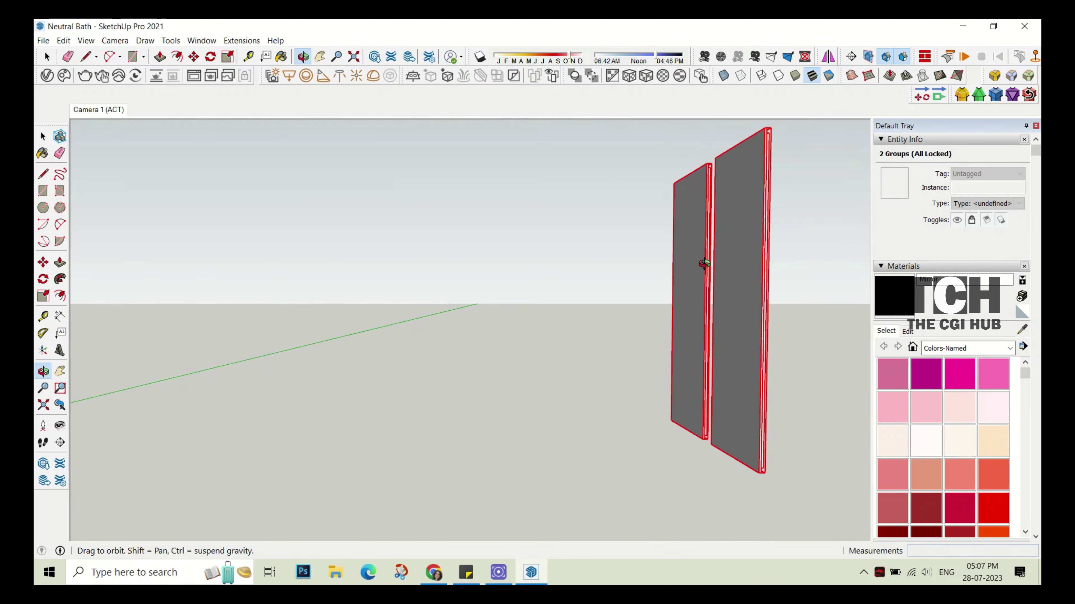
{"action": "left_click_drag", "start_coordinate": [703, 263], "coordinate": [597, 237]}
- Unlock the two tall wall panel groups
{"action": "right_click", "coordinate": [597, 237]}
{"action": "right_click", "coordinate": [721, 211]}
{"action": "left_click", "coordinate": [745, 159]}
{"action": "key", "text": "space"}
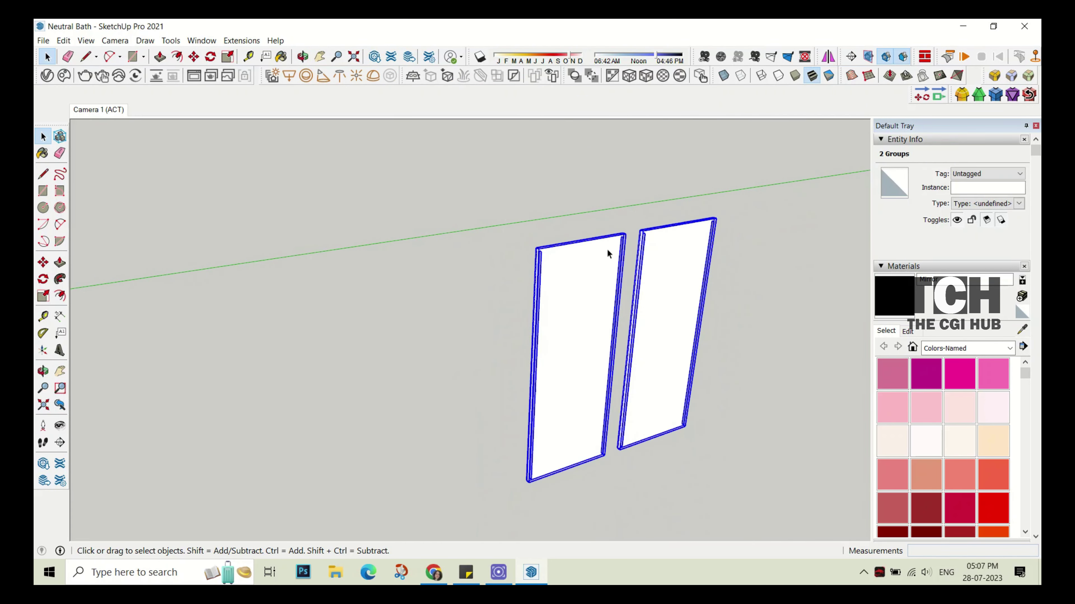
{"action": "mouse_move", "coordinate": [607, 254]}
{"action": "middle_mouse_down"}
{"action": "mouse_move", "coordinate": [696, 324]}
{"action": "mouse_move", "coordinate": [662, 283]}
{"action": "middle_mouse_up"}
{"action": "double_click", "coordinate": [567, 313]}
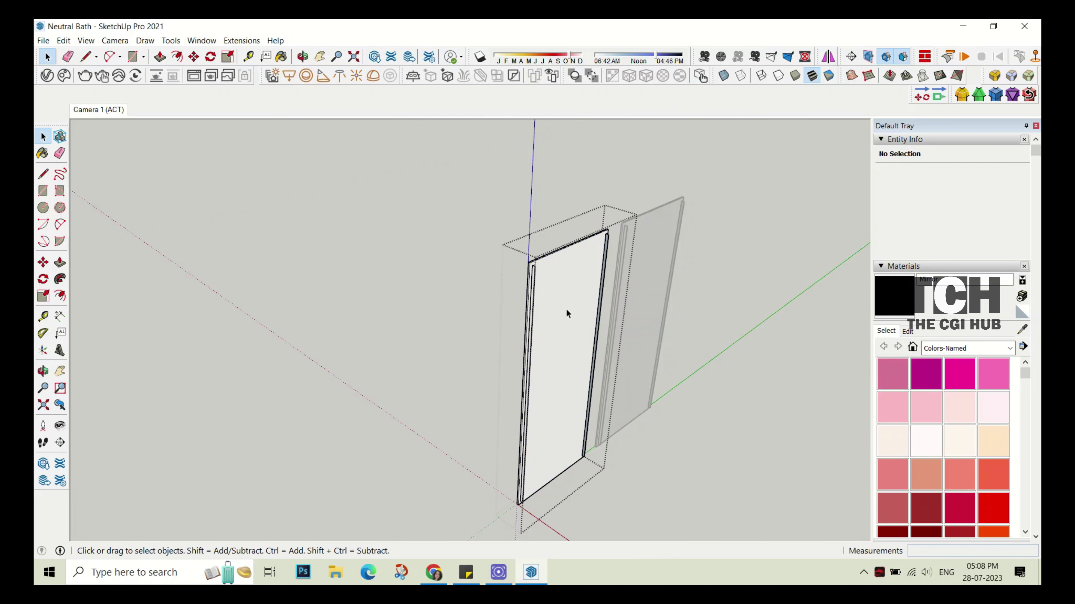
{"action": "key", "text": "Escape"}
- Mark the right panel's position with a vertical reference line, then delete that panel
{"action": "middle_click_drag", "start_coordinate": [567, 314], "coordinate": [660, 233]}
{"action": "left_click", "coordinate": [660, 237]}
{"action": "scroll", "coordinate": [596, 259], "scroll_direction": "up", "scroll_amount": 5}
{"action": "key", "text": "l"}
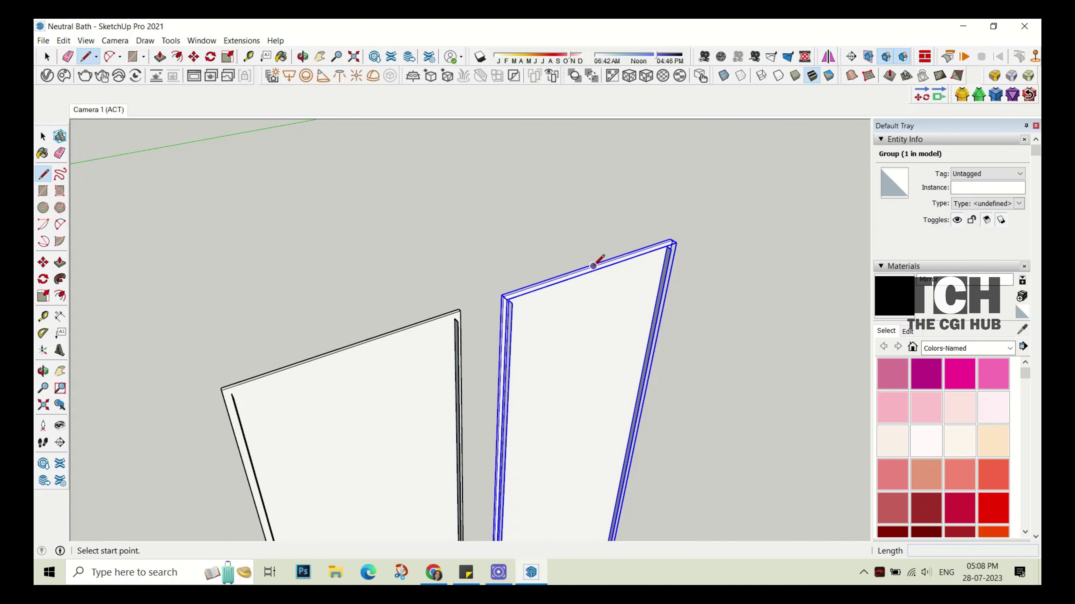
{"action": "left_click", "coordinate": [594, 266]}
{"action": "left_click", "coordinate": [599, 148]}
{"action": "key", "text": "space"}
{"action": "scroll", "coordinate": [503, 297], "scroll_direction": "down", "scroll_amount": 5}
{"action": "right_click", "coordinate": [501, 297]}
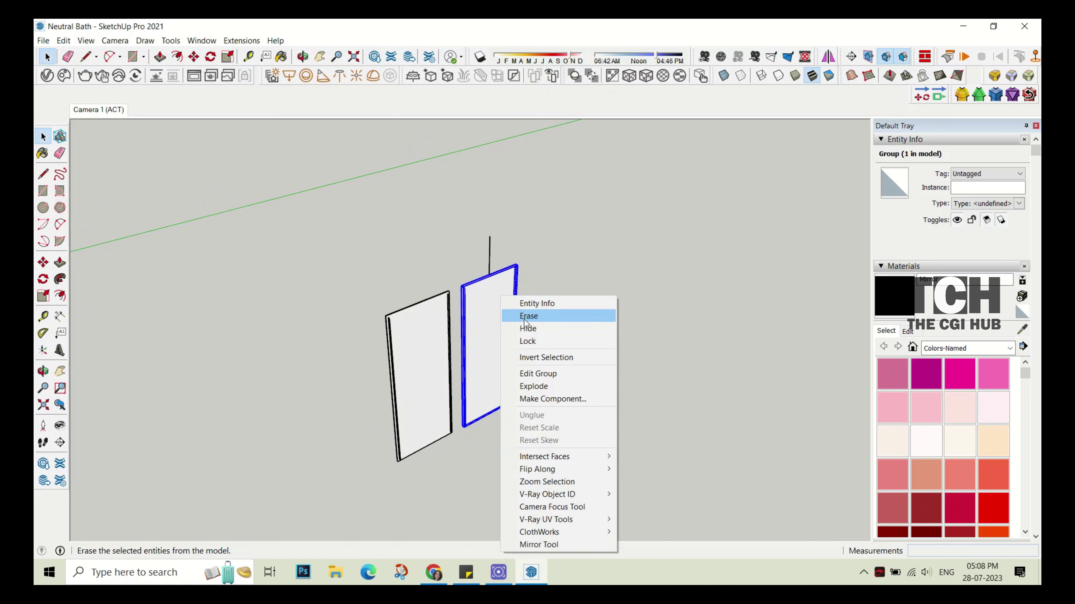
{"action": "left_click", "coordinate": [524, 316]}
- Copy the left panel with Move+Ctrl onto the reference line
{"action": "middle_click_drag", "start_coordinate": [470, 307], "coordinate": [425, 354]}
{"action": "double_click", "coordinate": [425, 354]}
{"action": "key", "text": "ctrl+a"}
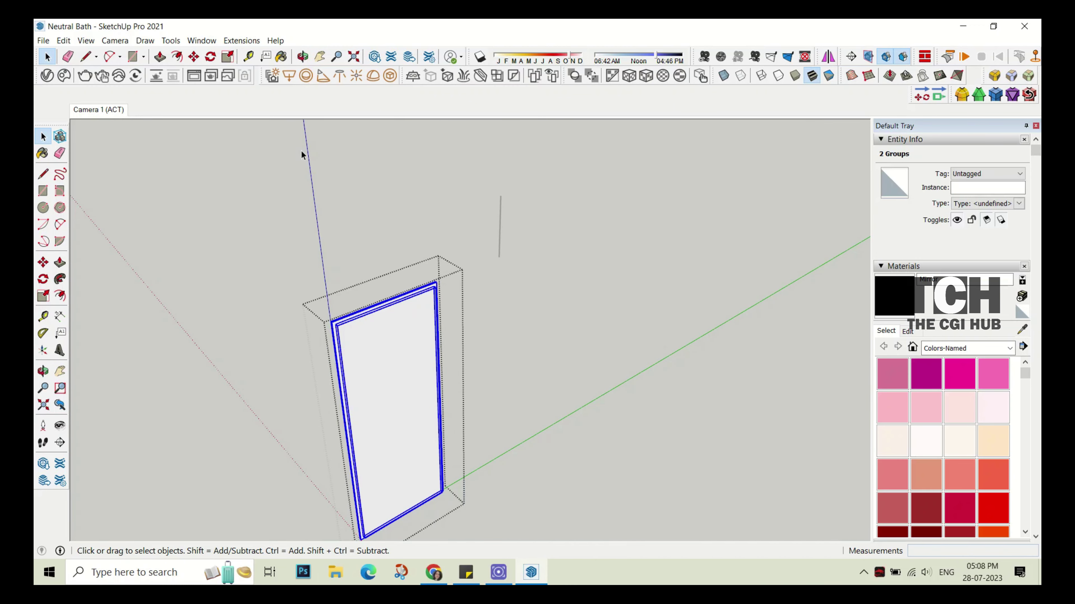
{"action": "left_click", "coordinate": [302, 154]}
{"action": "key", "text": "m"}
{"action": "scroll", "coordinate": [390, 292], "scroll_direction": "up", "scroll_amount": 3}
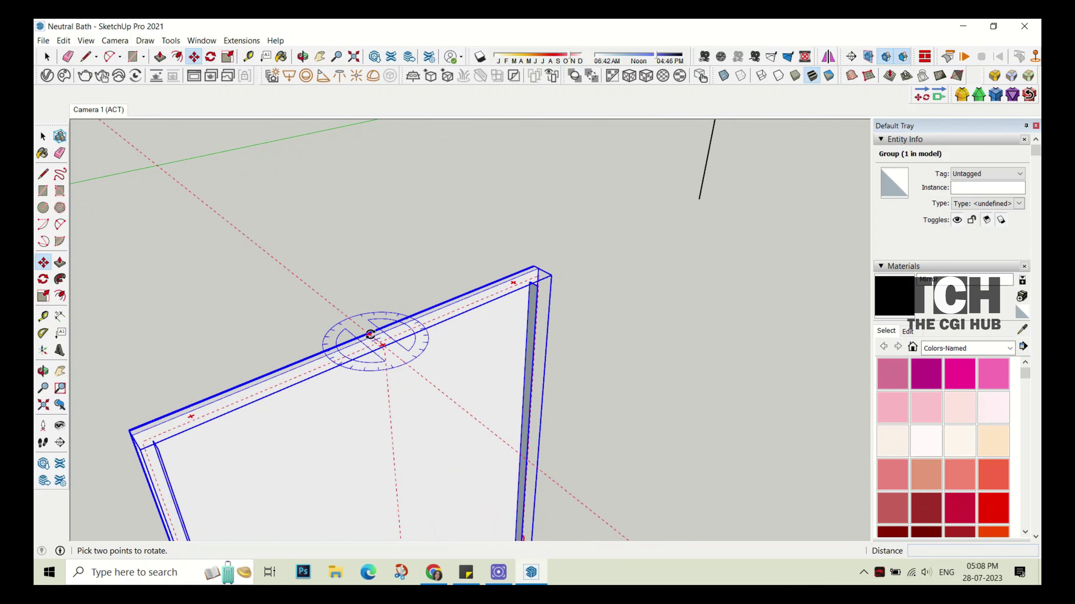
{"action": "key", "text": "ctrl"}
{"action": "left_click", "coordinate": [387, 334]}
{"action": "key", "text": "Escape"}
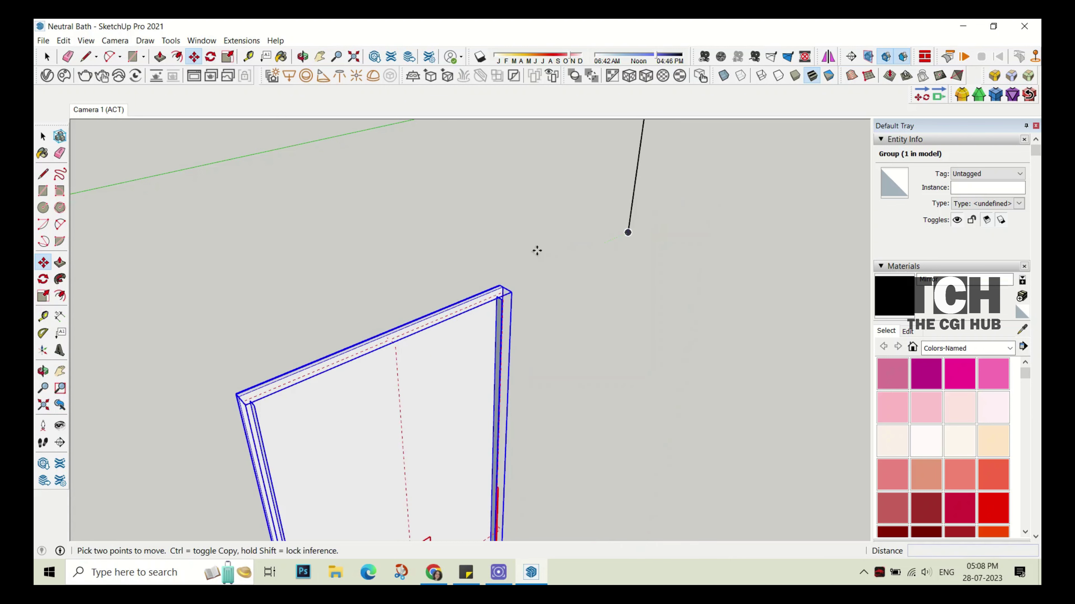
{"action": "left_click", "coordinate": [387, 331]}
{"action": "scroll", "coordinate": [387, 331], "scroll_direction": "down", "scroll_amount": 2}
{"action": "left_click", "coordinate": [550, 263]}
{"action": "key", "text": "space"}
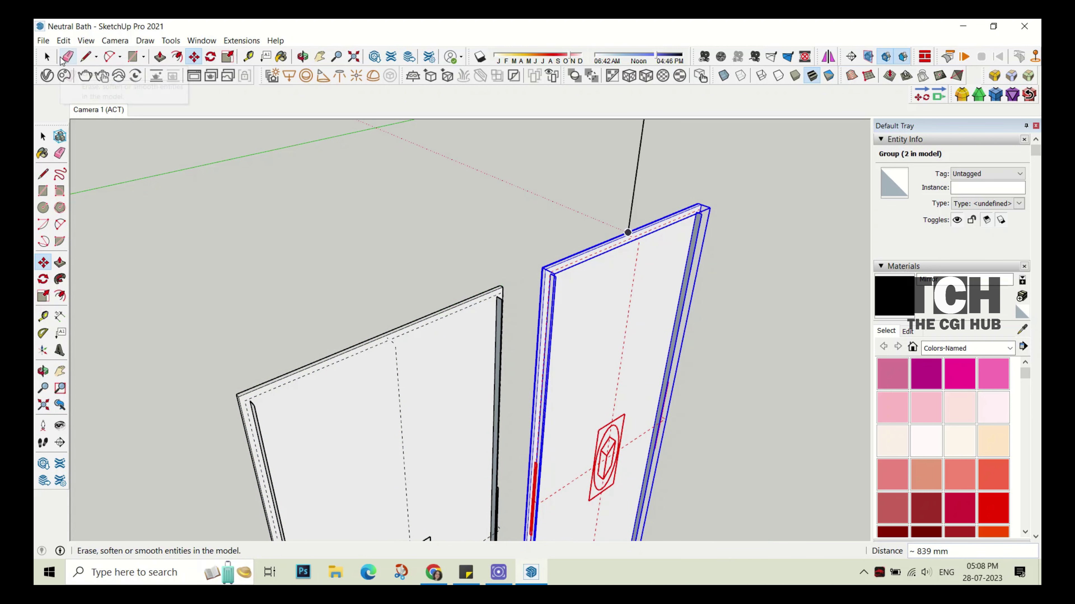
- Erase the reference line and unhide all hidden geometry
{"action": "left_click", "coordinate": [382, 270]}
{"action": "left_click", "coordinate": [493, 225]}
{"action": "key", "text": "Delete"}
{"action": "left_click", "coordinate": [63, 40]}
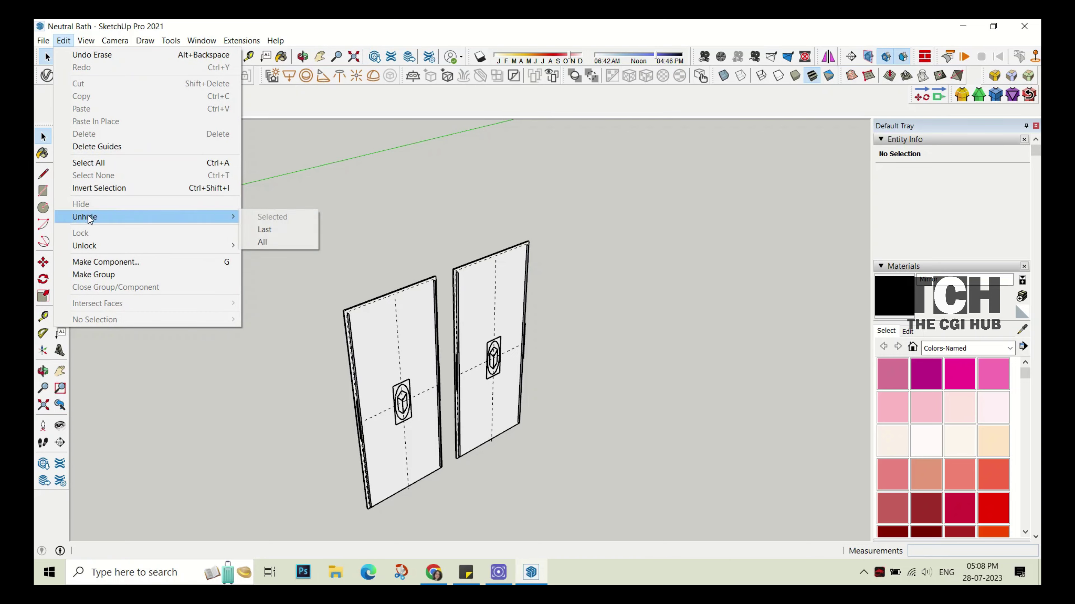
{"action": "left_click", "coordinate": [258, 240]}
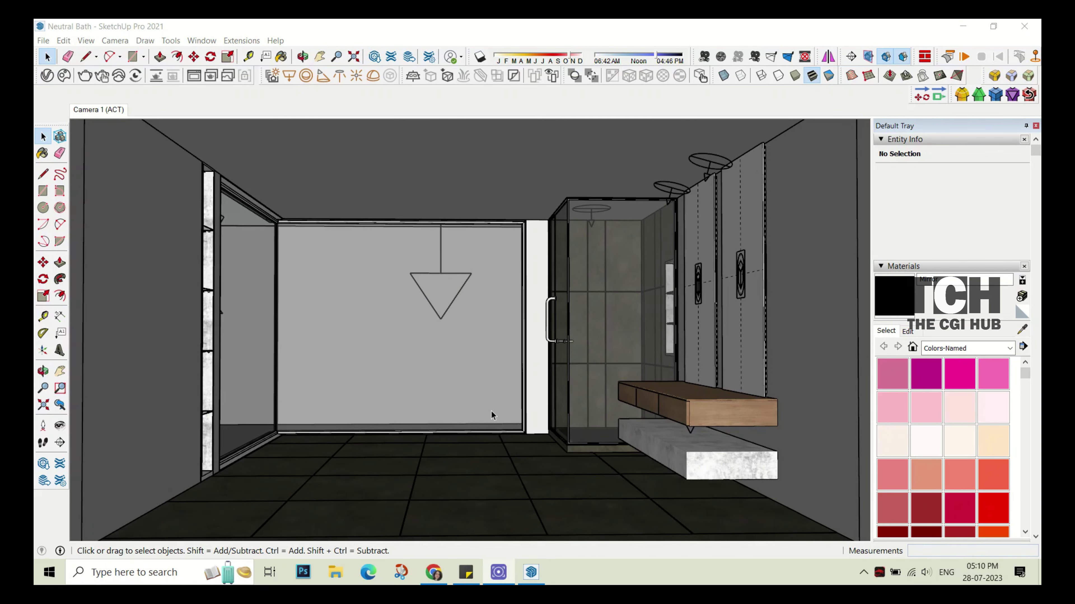
- Review the scene's materials list in the V-Ray Asset Editor
{"action": "left_click", "coordinate": [46, 75]}
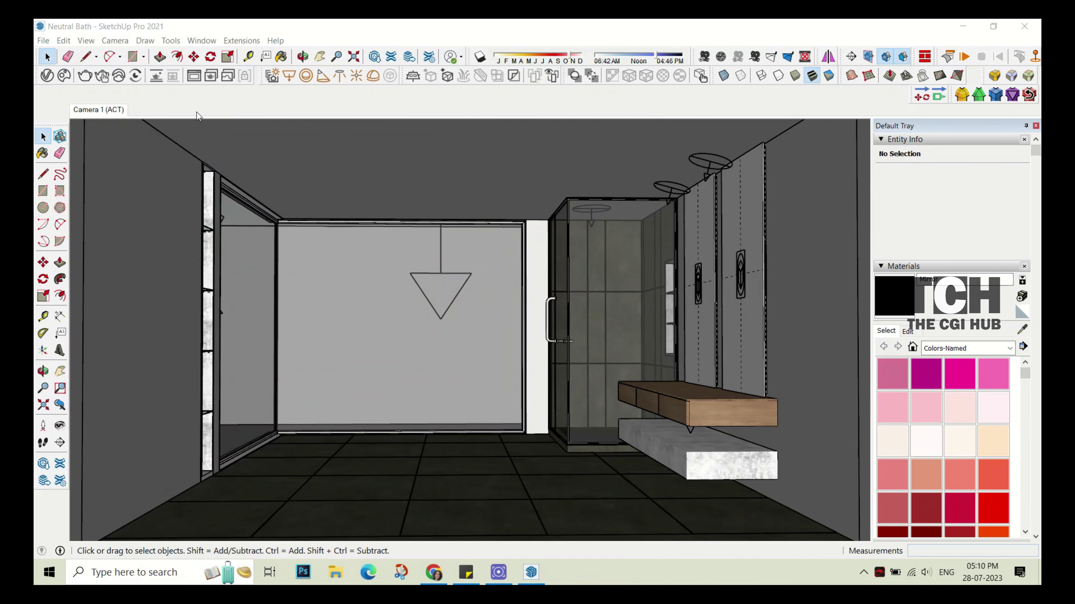
{"action": "left_click", "coordinate": [199, 116]}
{"action": "left_click", "coordinate": [43, 80]}
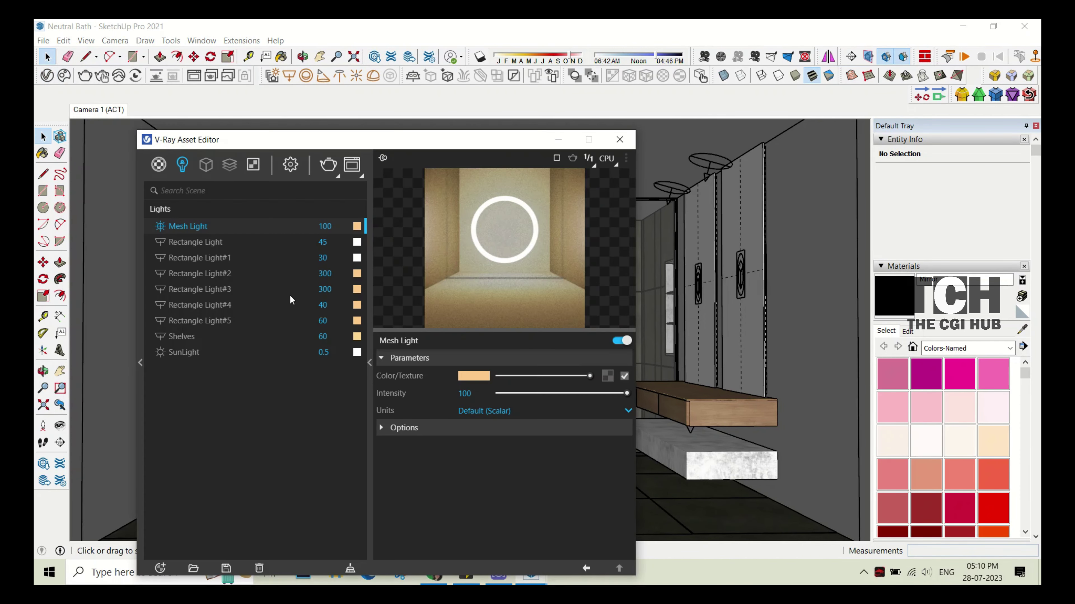
{"action": "left_click", "coordinate": [159, 165]}
{"action": "left_click", "coordinate": [47, 75]}
- Paint the panels black, run a V-Ray test render, and inspect the vanity's materials
{"action": "key", "text": "b"}
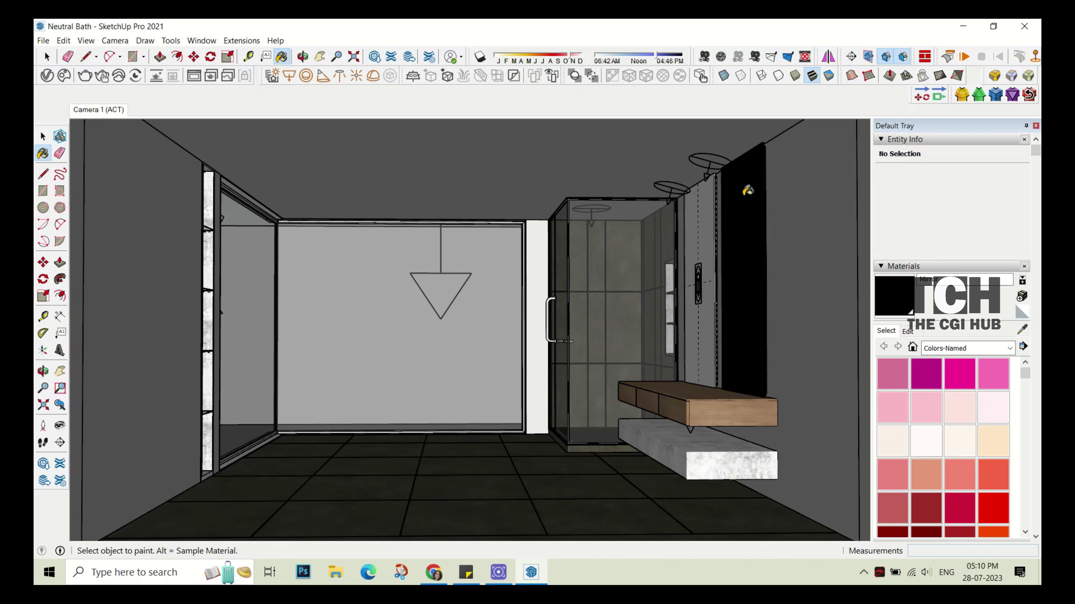
{"action": "left_click", "coordinate": [84, 76]}
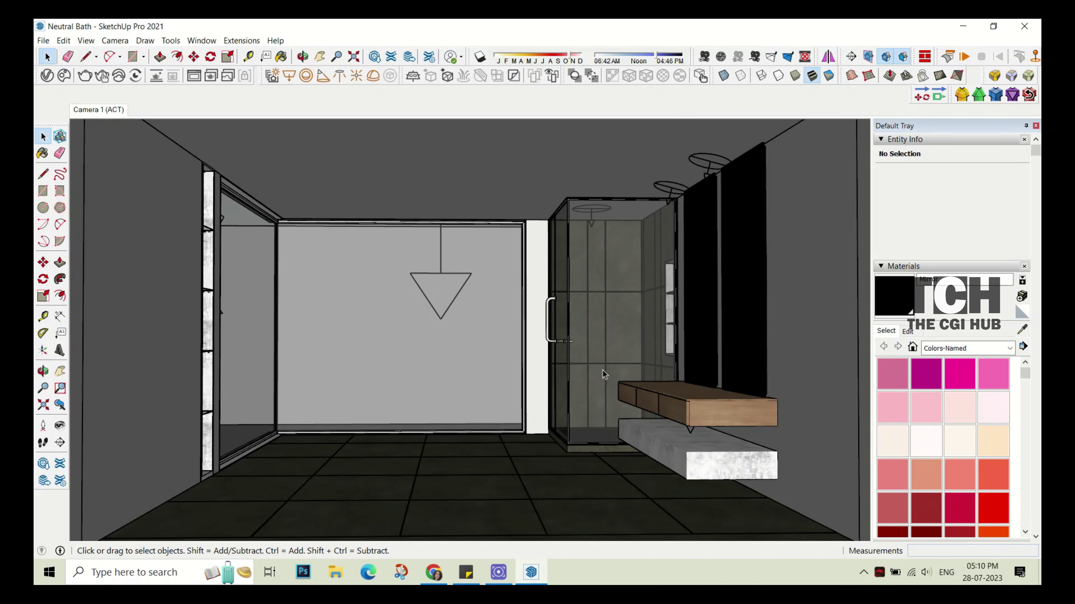
{"action": "left_click", "coordinate": [659, 427]}
{"action": "left_click", "coordinate": [46, 76]}
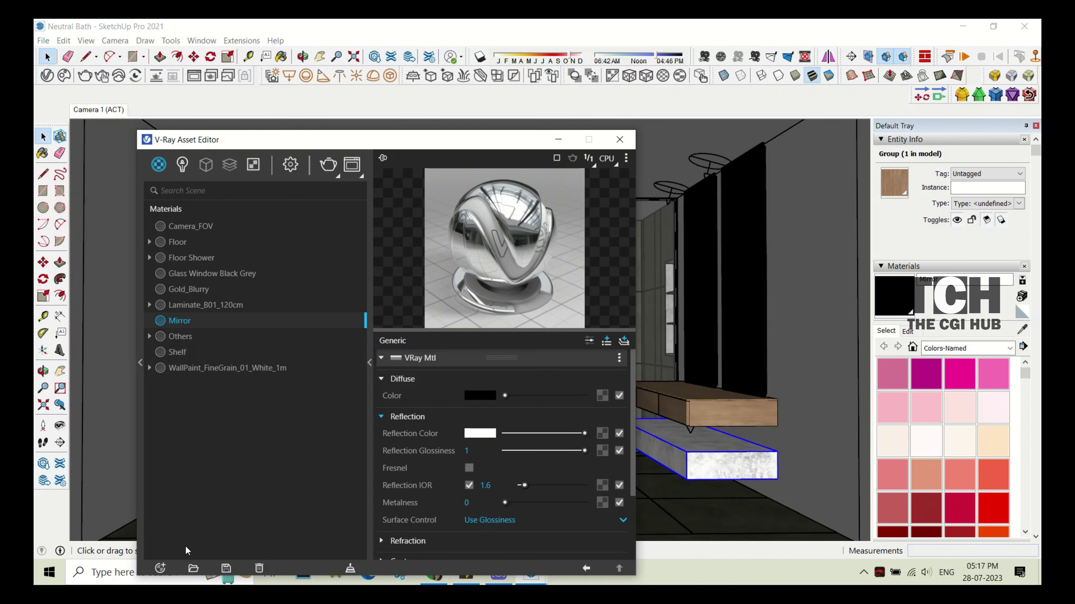
- Add a new Generic V-Ray material named Glass Frame
{"action": "left_click", "coordinate": [160, 568]}
{"action": "left_click", "coordinate": [276, 346]}
{"action": "type", "text": "Glass"}
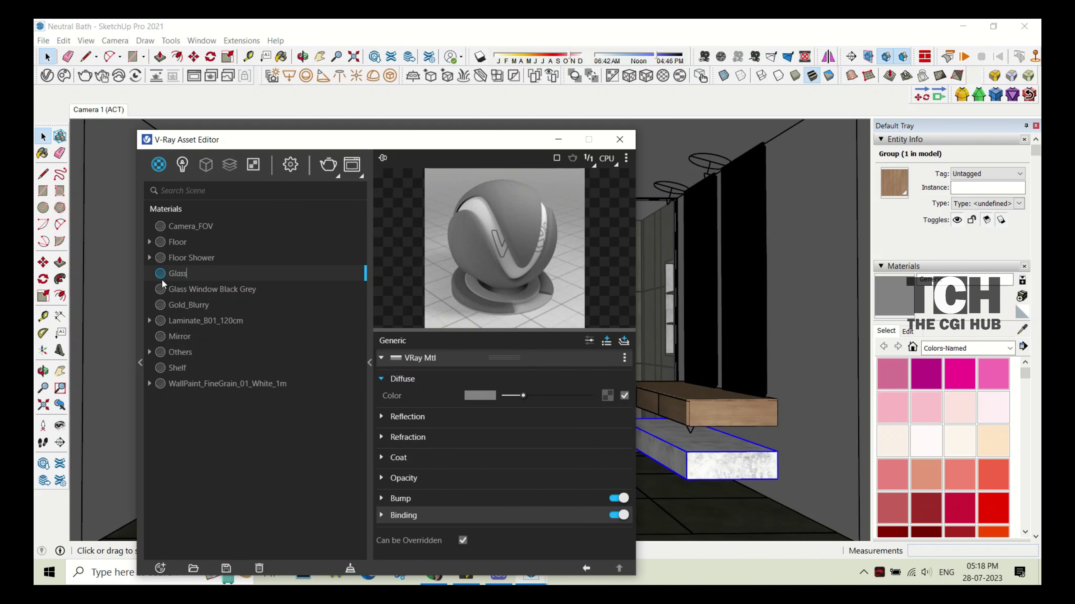
{"action": "type", "text": "Frame"}
{"action": "left_click", "coordinate": [369, 363]}
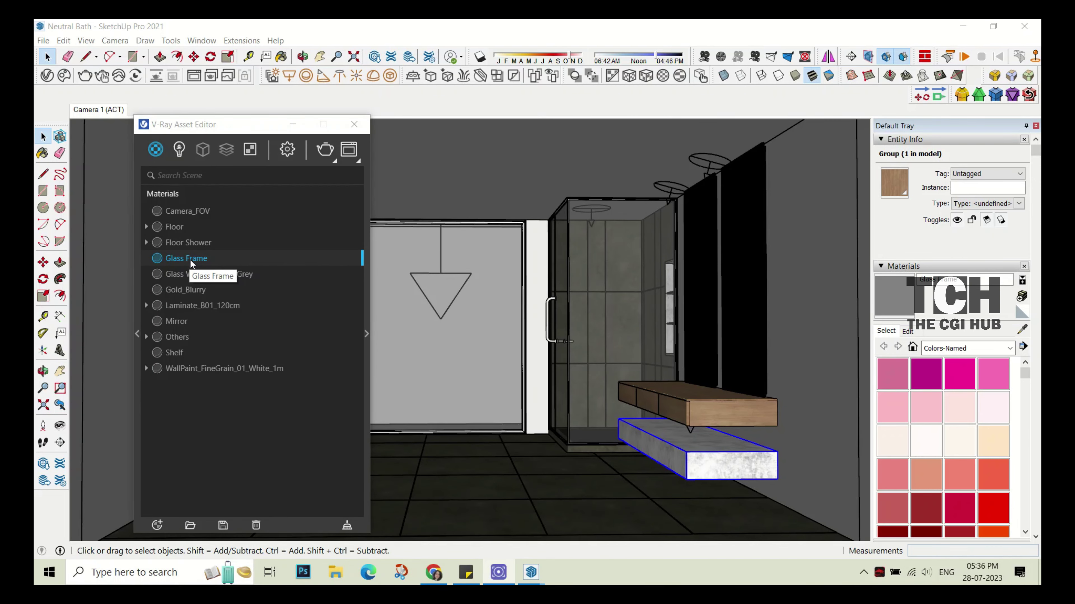
{"action": "left_click", "coordinate": [366, 334]}
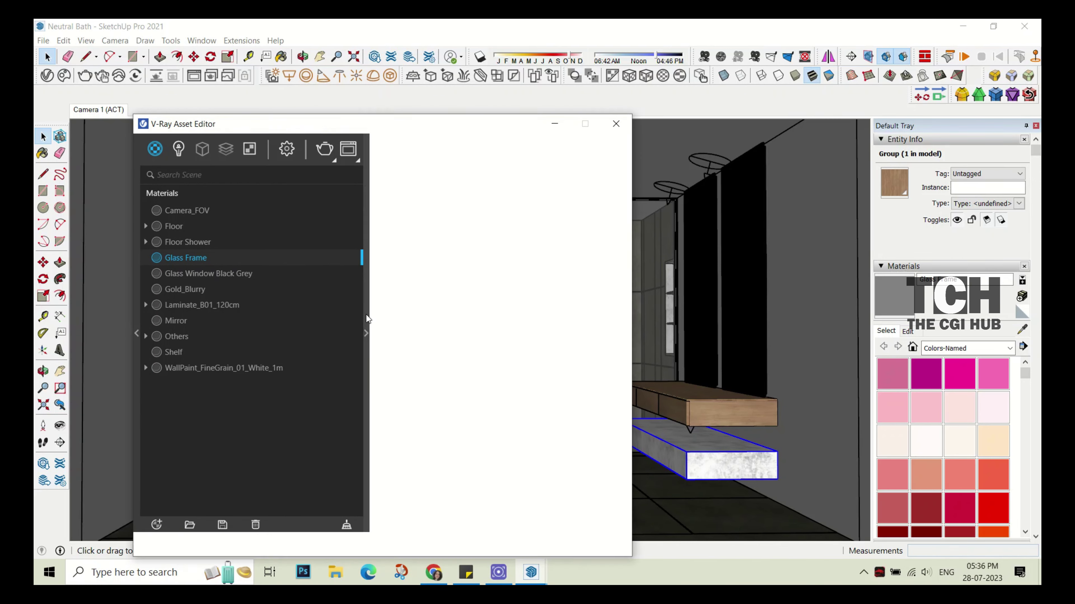
- Give Glass Frame a dark diffuse, 0.70 reflection glossiness and a brighter reflection colour
{"action": "left_click", "coordinate": [479, 381]}
{"action": "left_click", "coordinate": [560, 241]}
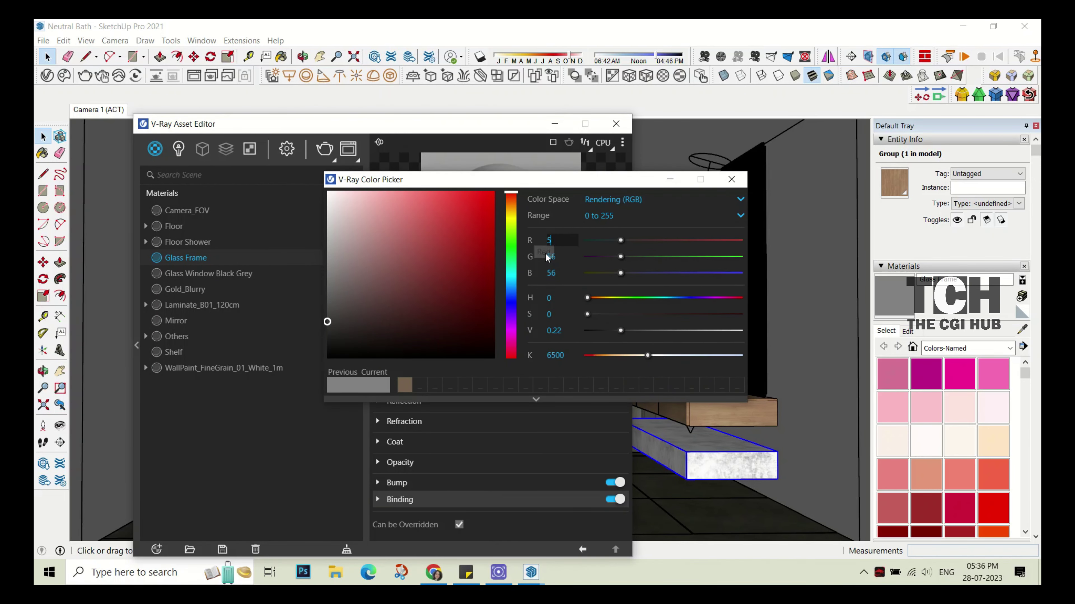
{"action": "key", "text": "Return"}
{"action": "left_click", "coordinate": [731, 179]}
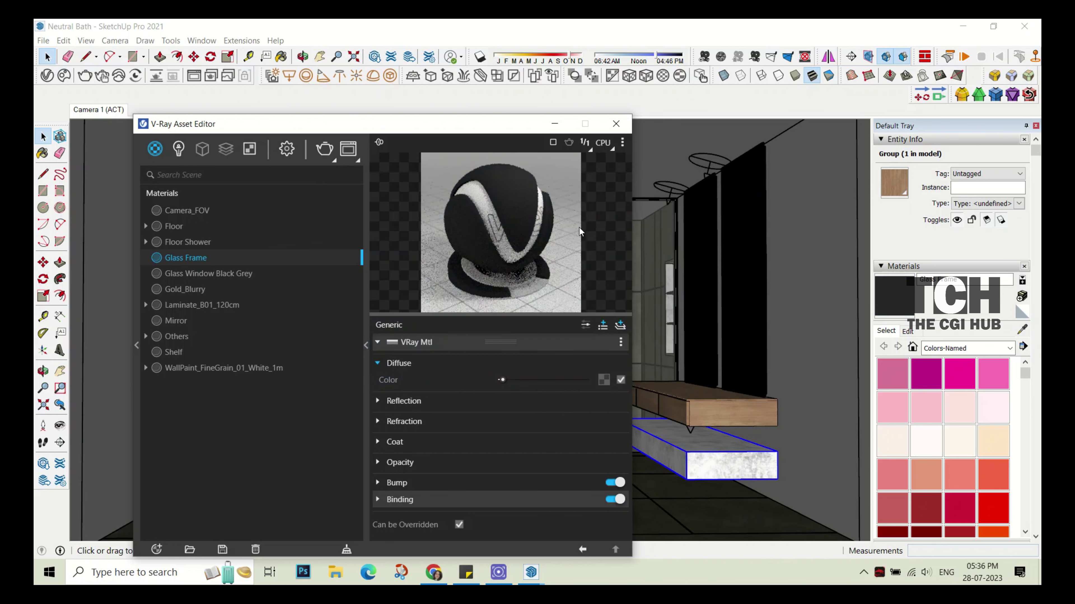
{"action": "left_click", "coordinate": [462, 406]}
{"action": "left_click_drag", "start_coordinate": [476, 435], "coordinate": [472, 435]}
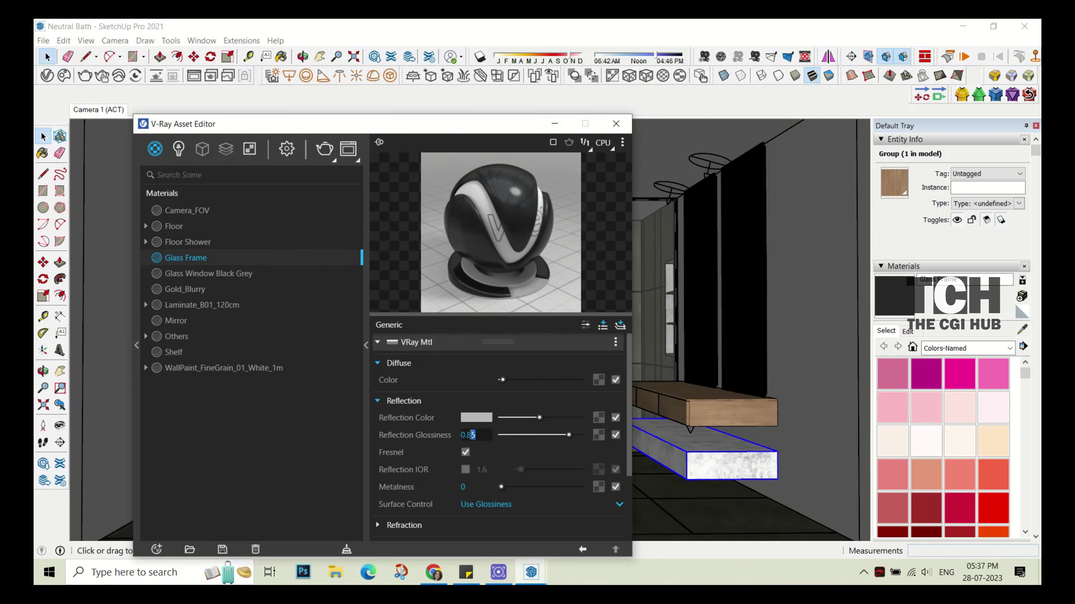
{"action": "key", "text": "Return"}
{"action": "left_click_drag", "start_coordinate": [539, 417], "coordinate": [545, 417]}
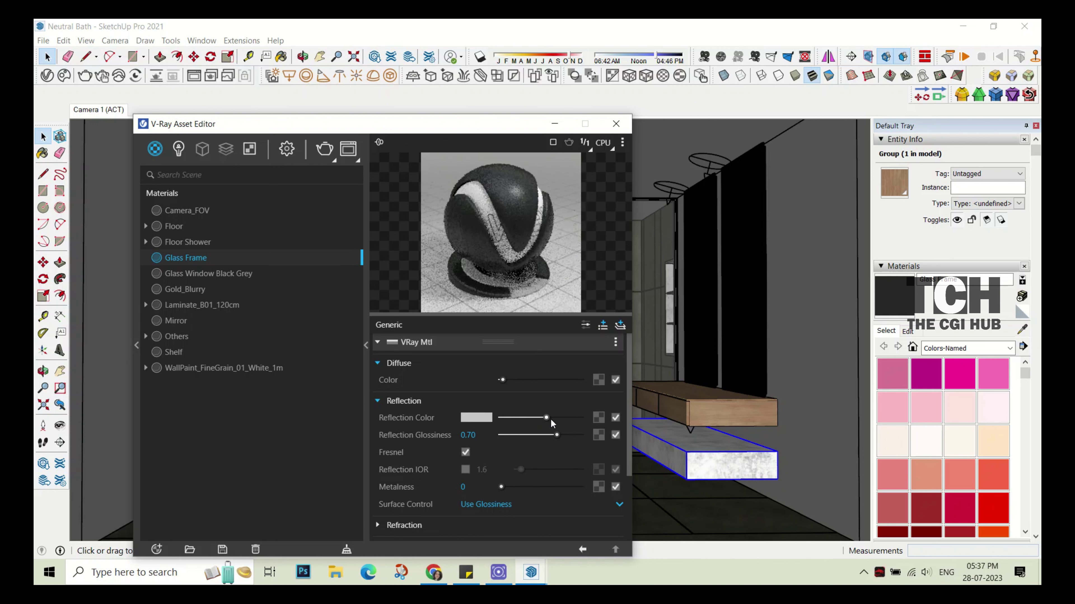
{"action": "left_click", "coordinate": [616, 124]}
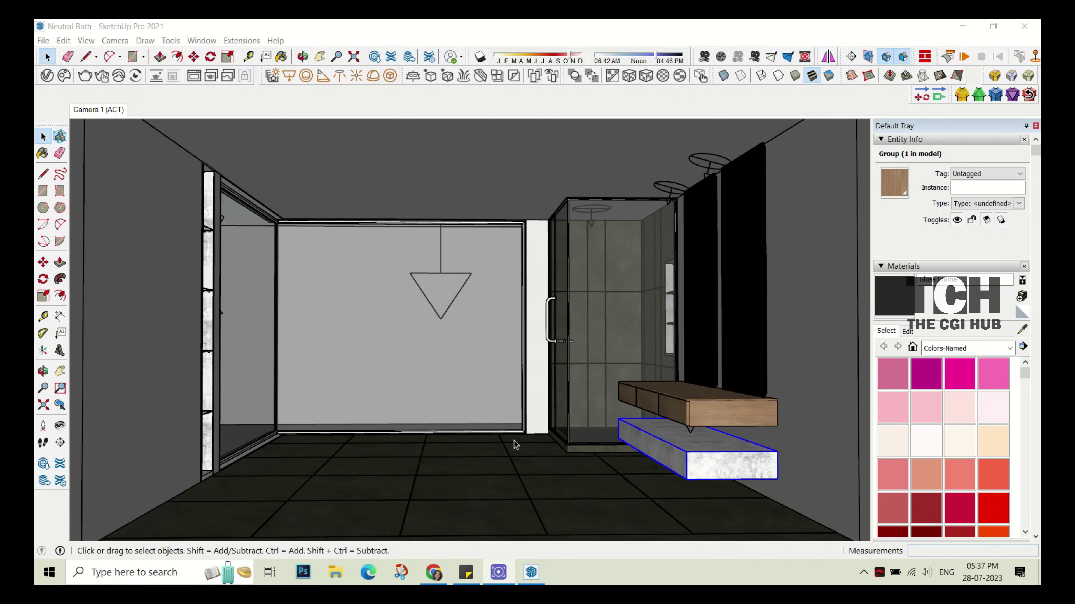
- Paint the window and shower frames with Glass Frame and orbit to check them
{"action": "left_click", "coordinate": [49, 73]}
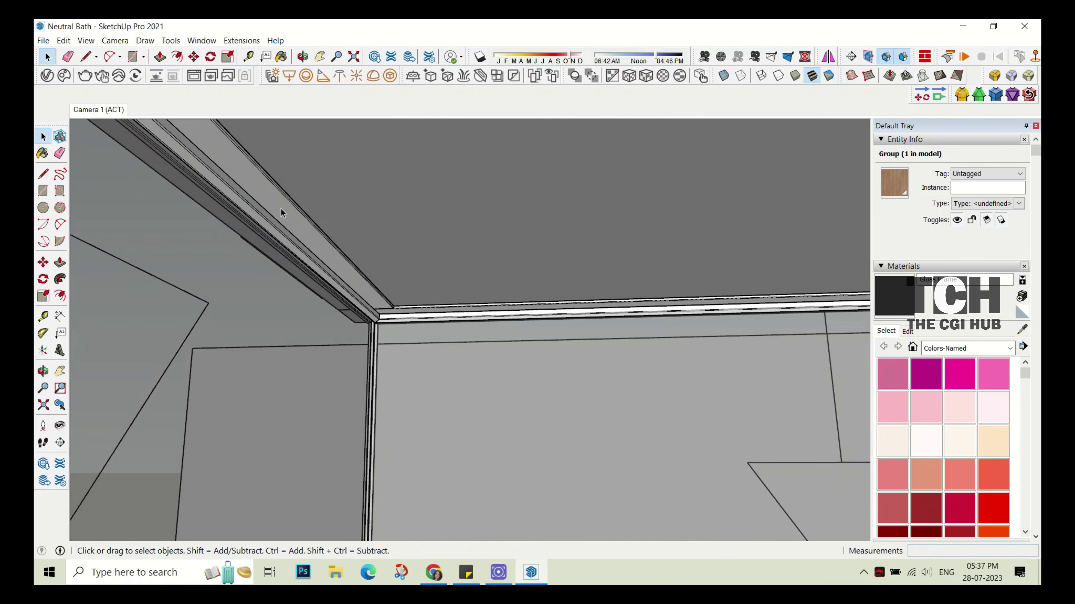
{"action": "key", "text": "b"}
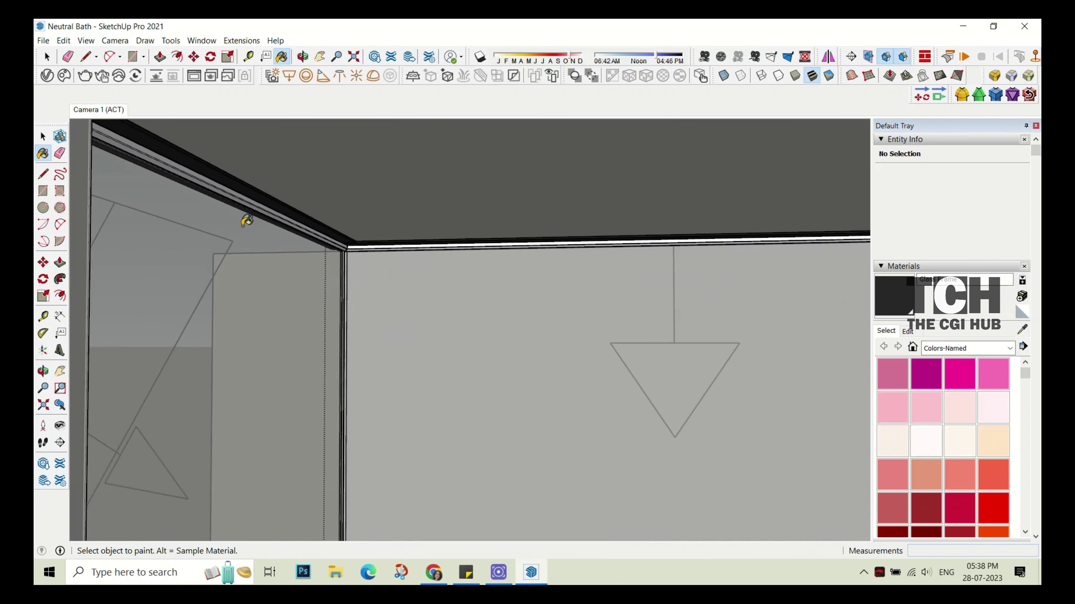
{"action": "mouse_move", "coordinate": [243, 216]}
{"action": "middle_mouse_down"}
{"action": "mouse_move", "coordinate": [684, 179]}
{"action": "mouse_move", "coordinate": [609, 395]}
{"action": "mouse_move", "coordinate": [698, 463]}
{"action": "mouse_move", "coordinate": [503, 315]}
{"action": "mouse_move", "coordinate": [241, 358]}
{"action": "mouse_move", "coordinate": [523, 396]}
{"action": "mouse_move", "coordinate": [490, 324]}
{"action": "middle_mouse_up"}
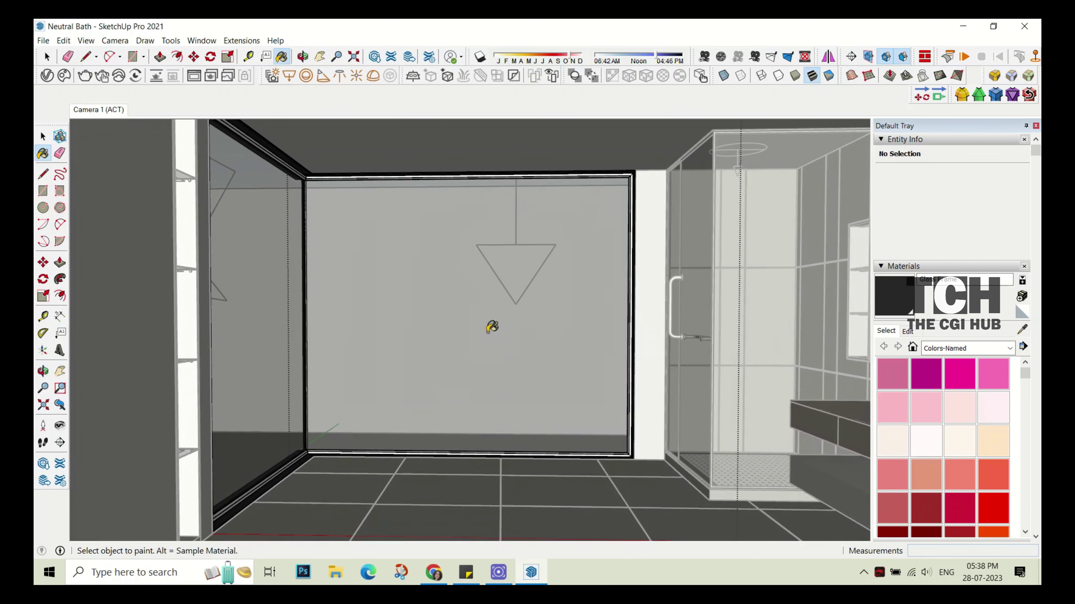
{"action": "key", "text": "space"}
{"action": "mouse_move", "coordinate": [651, 492]}
{"action": "middle_mouse_down"}
{"action": "mouse_move", "coordinate": [393, 380]}
{"action": "mouse_move", "coordinate": [651, 436]}
{"action": "mouse_move", "coordinate": [583, 444]}
{"action": "middle_mouse_up"}
{"action": "scroll", "coordinate": [585, 355], "scroll_direction": "up", "scroll_amount": 3}
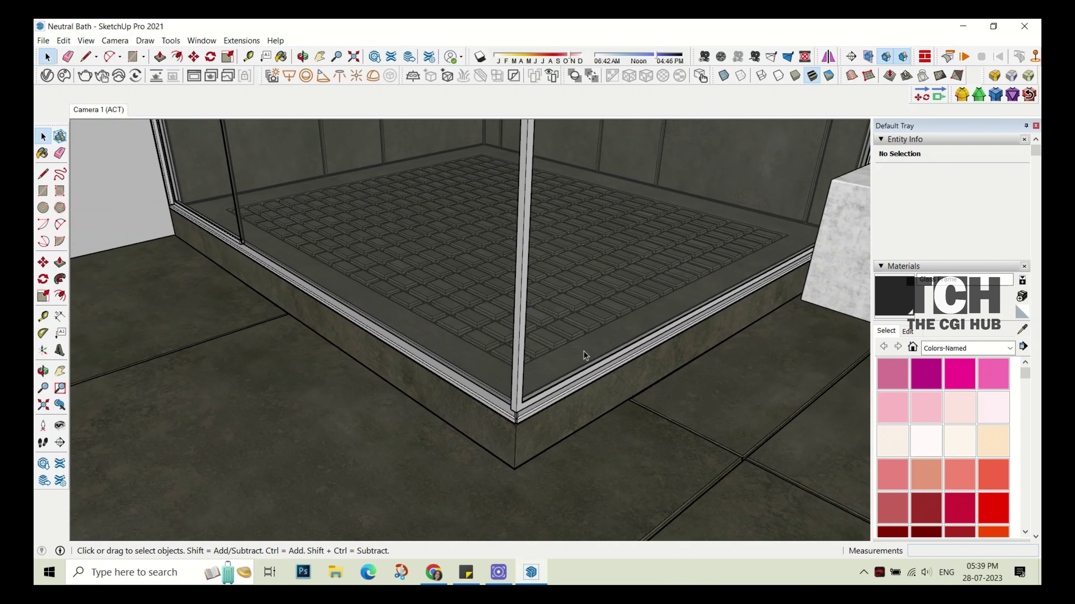
{"action": "mouse_move", "coordinate": [585, 356]}
{"action": "middle_mouse_down"}
{"action": "mouse_move", "coordinate": [391, 463]}
{"action": "mouse_move", "coordinate": [526, 328]}
{"action": "middle_mouse_up"}
{"action": "scroll", "coordinate": [527, 328], "scroll_direction": "down", "scroll_amount": 5}
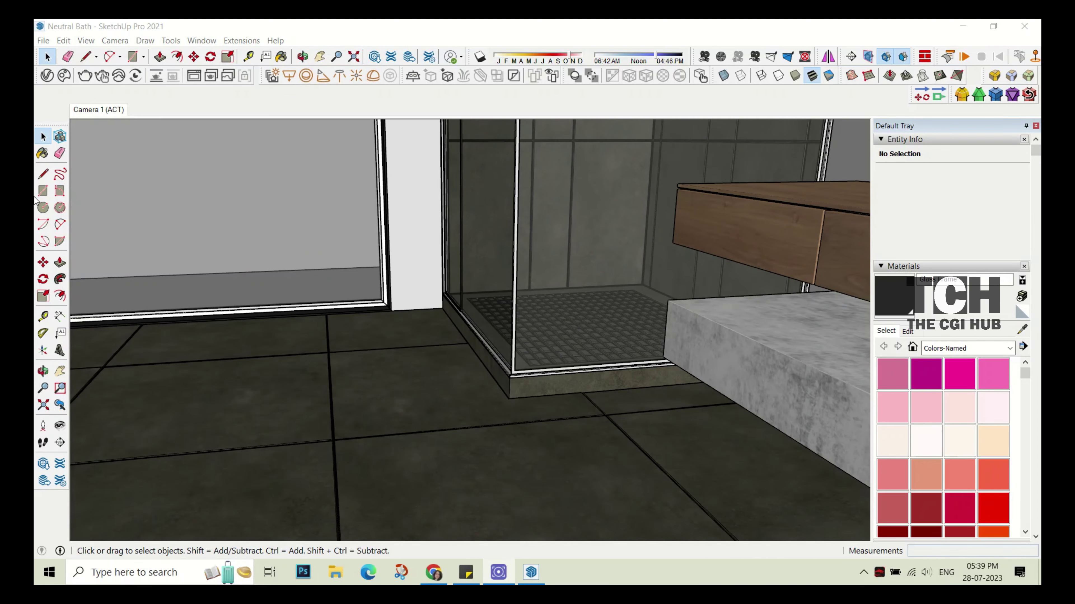
- Browse the steels in the V-Ray library's Metal category
{"action": "left_click", "coordinate": [47, 75]}
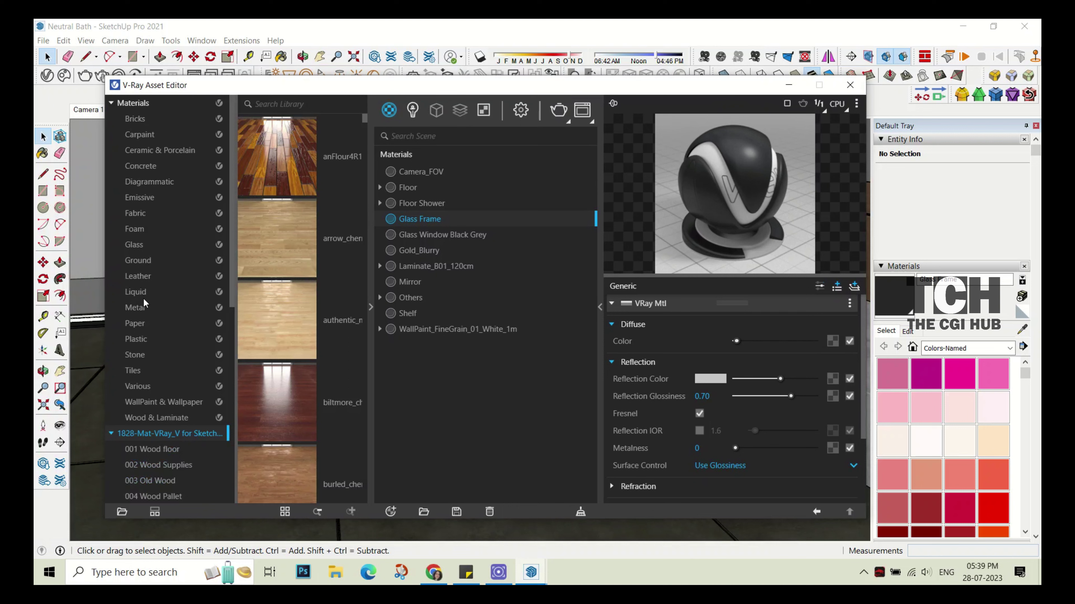
{"action": "left_click", "coordinate": [137, 307]}
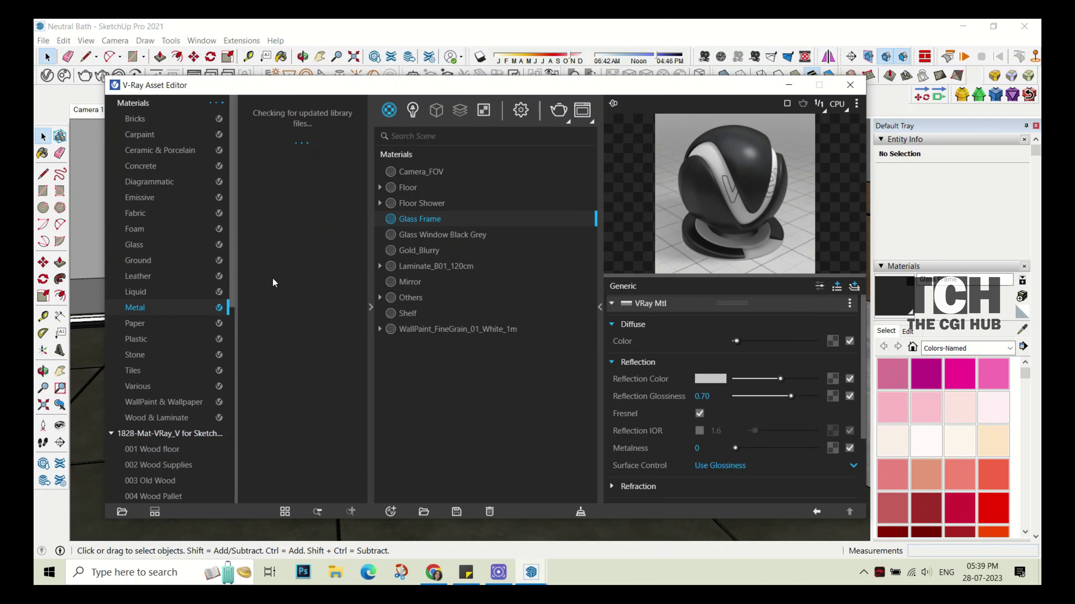
{"action": "scroll", "coordinate": [288, 282], "scroll_direction": "down", "scroll_amount": 3}
{"action": "scroll", "coordinate": [289, 287], "scroll_direction": "down", "scroll_amount": 3}
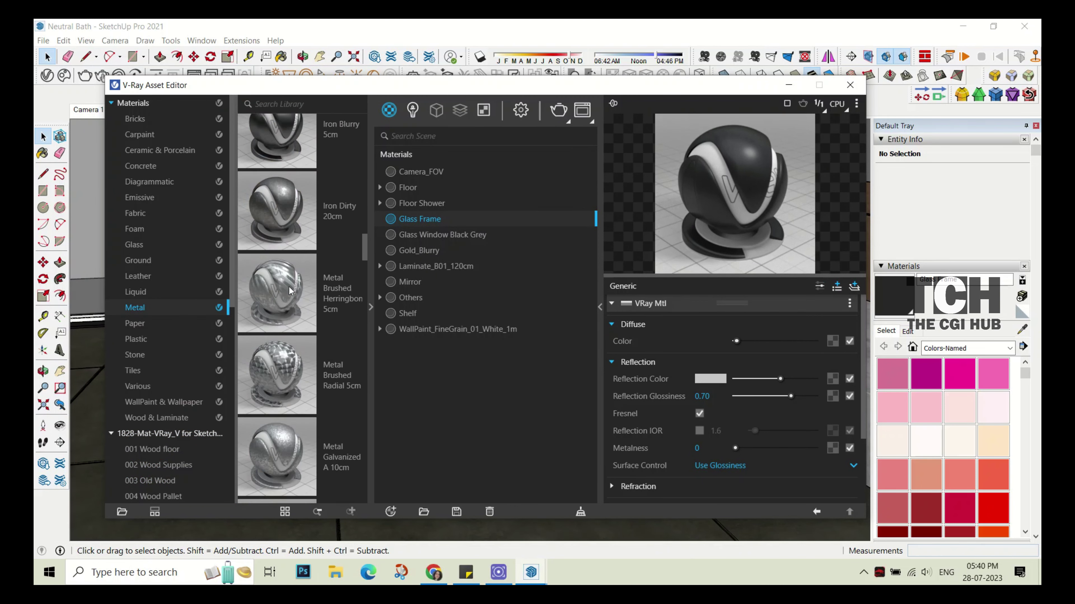
{"action": "scroll", "coordinate": [289, 286], "scroll_direction": "down", "scroll_amount": 3}
{"action": "scroll", "coordinate": [289, 287], "scroll_direction": "down", "scroll_amount": 3}
{"action": "scroll", "coordinate": [290, 291], "scroll_direction": "down", "scroll_amount": 3}
{"action": "scroll", "coordinate": [290, 291], "scroll_direction": "down", "scroll_amount": 3}
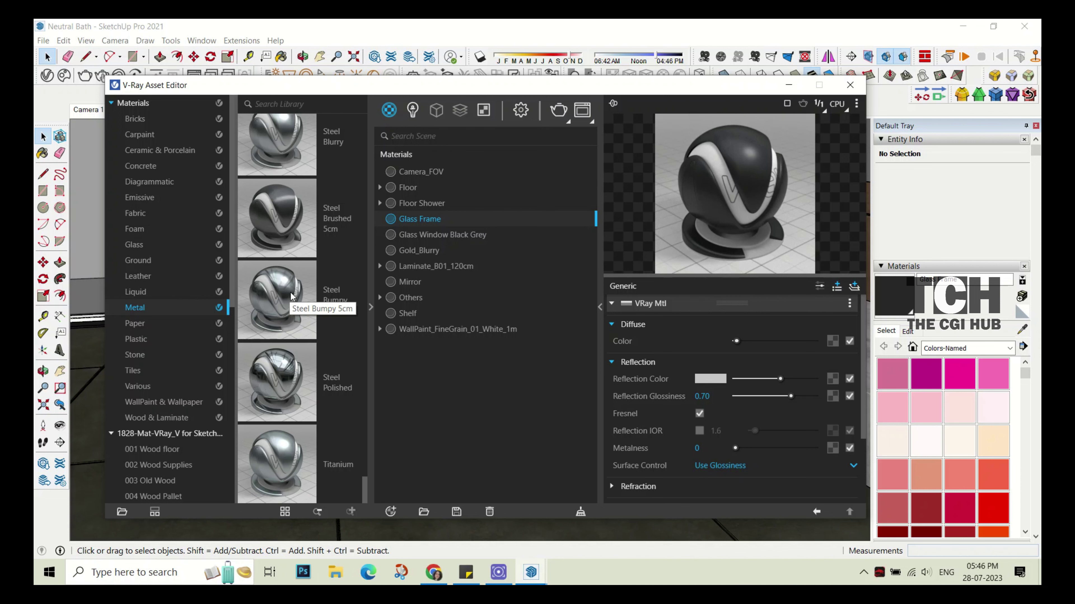
- Add Aluminum_Anodized_DarkGray from the Metal library and darken its diffuse to RGB 34, 32, 31
{"action": "scroll", "coordinate": [277, 297], "scroll_direction": "up", "scroll_amount": 5}
{"action": "left_click_drag", "start_coordinate": [277, 212], "coordinate": [428, 414]}
{"action": "left_click", "coordinate": [372, 349]}
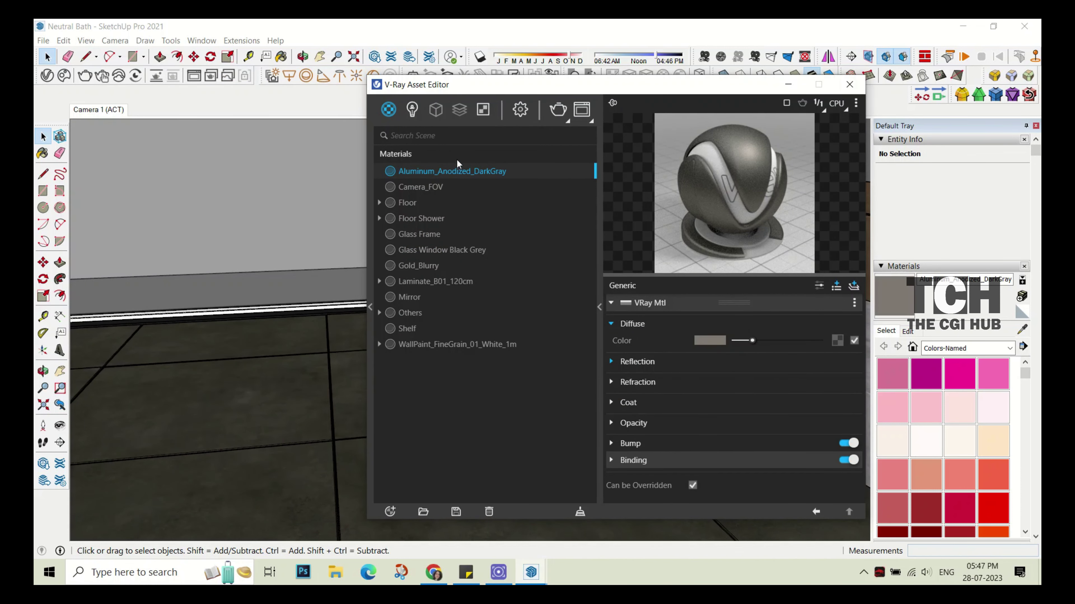
{"action": "left_click", "coordinate": [705, 341]}
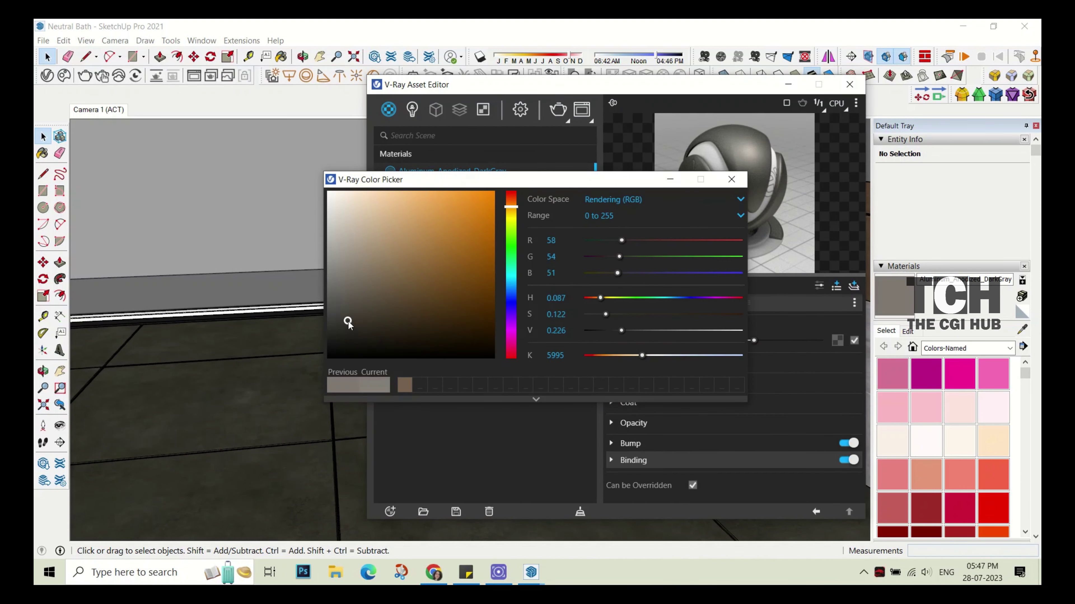
{"action": "left_click_drag", "start_coordinate": [348, 321], "coordinate": [337, 336]}
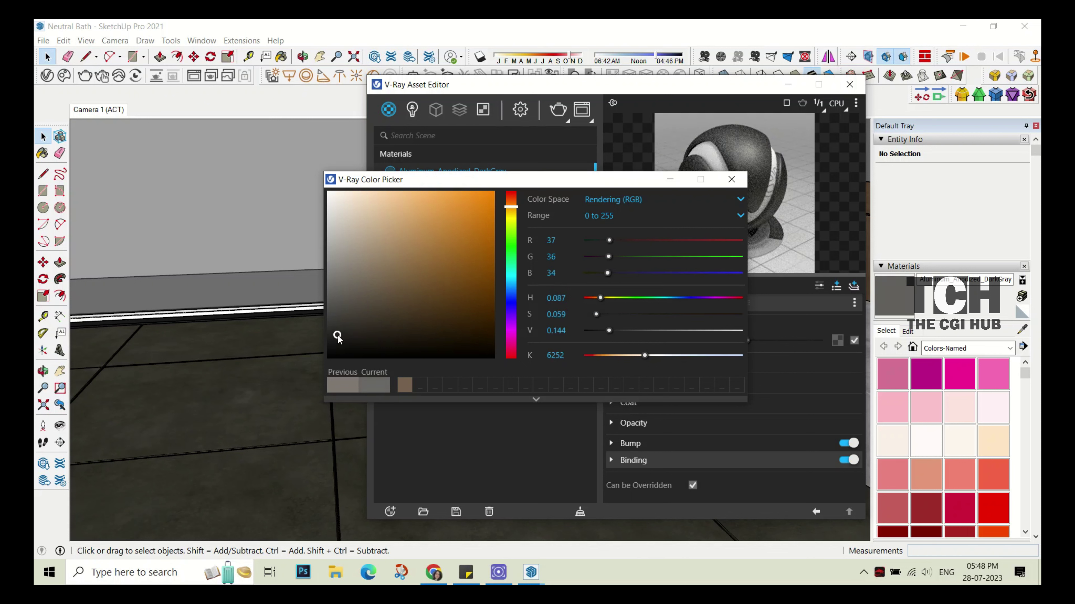
{"action": "left_click", "coordinate": [339, 336]}
{"action": "left_click", "coordinate": [731, 179]}
- Sample Glass Frame and paint the shower door frame's bottom strip with it
{"action": "left_click", "coordinate": [849, 84]}
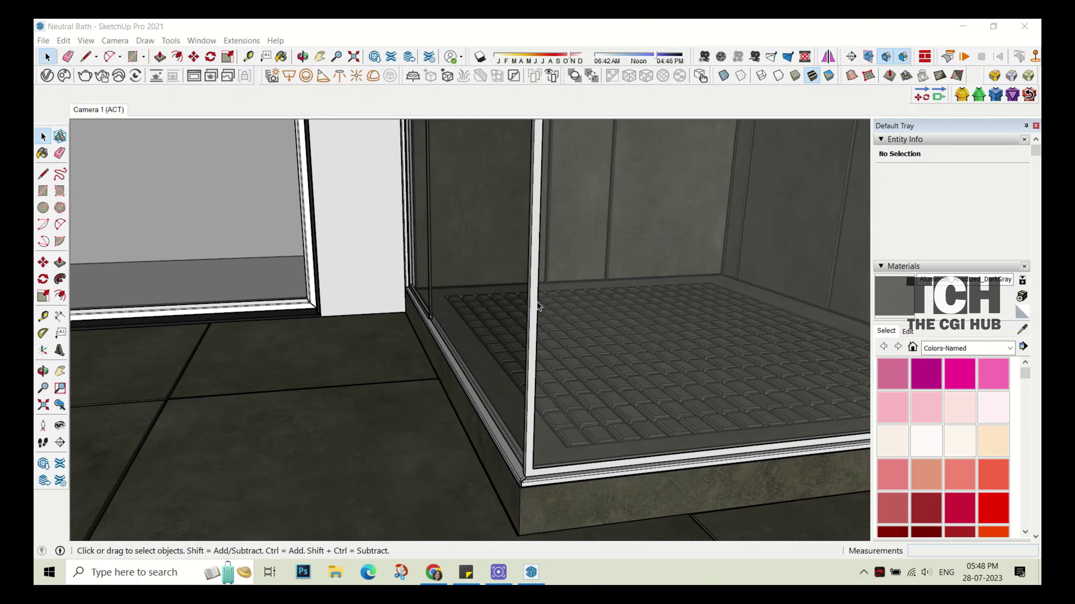
{"action": "scroll", "coordinate": [371, 304], "scroll_direction": "up", "scroll_amount": 5}
{"action": "scroll", "coordinate": [538, 392], "scroll_direction": "up", "scroll_amount": 3}
{"action": "key", "text": "b"}
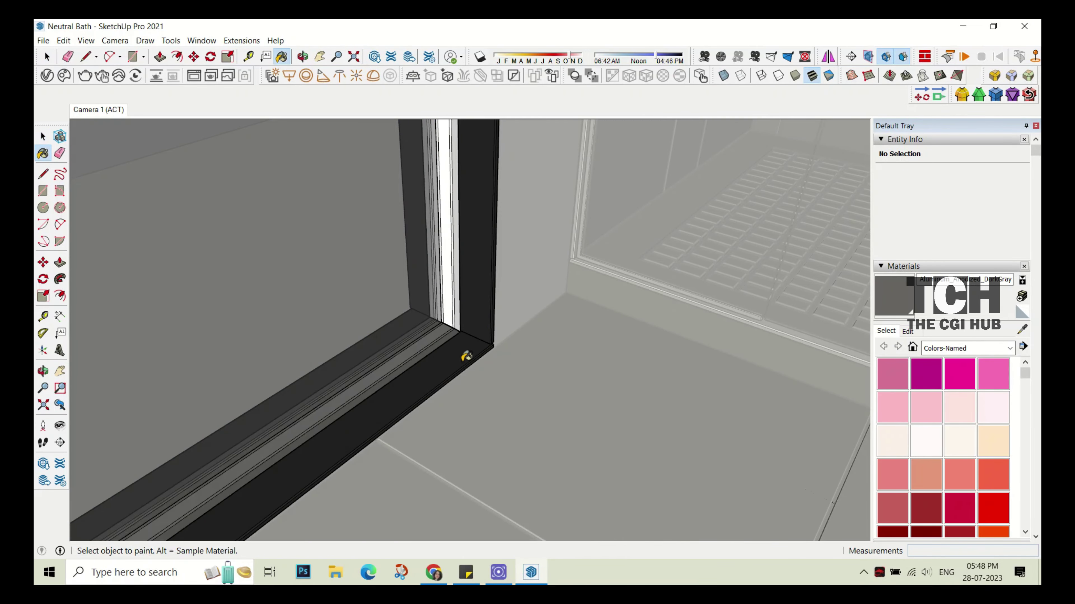
{"action": "scroll", "coordinate": [588, 373], "scroll_direction": "down", "scroll_amount": 3}
{"action": "scroll", "coordinate": [503, 496], "scroll_direction": "down", "scroll_amount": 3}
{"action": "scroll", "coordinate": [259, 192], "scroll_direction": "up", "scroll_amount": 4}
{"action": "scroll", "coordinate": [352, 193], "scroll_direction": "up", "scroll_amount": 2}
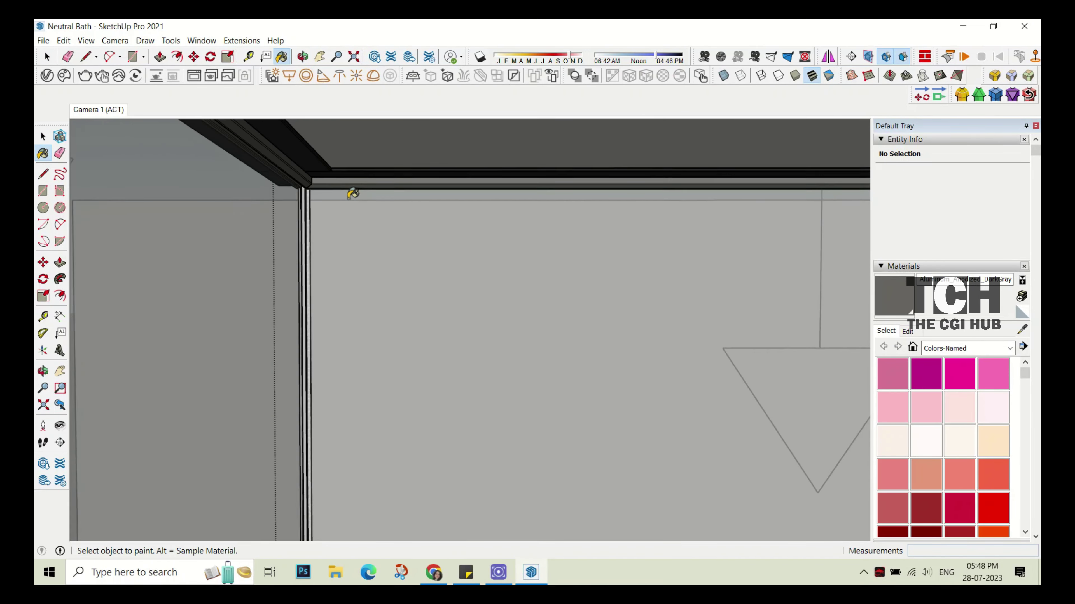
{"action": "scroll", "coordinate": [364, 240], "scroll_direction": "down", "scroll_amount": 5}
{"action": "scroll", "coordinate": [264, 473], "scroll_direction": "up", "scroll_amount": 5}
{"action": "middle_click_drag", "start_coordinate": [264, 473], "coordinate": [201, 439]}
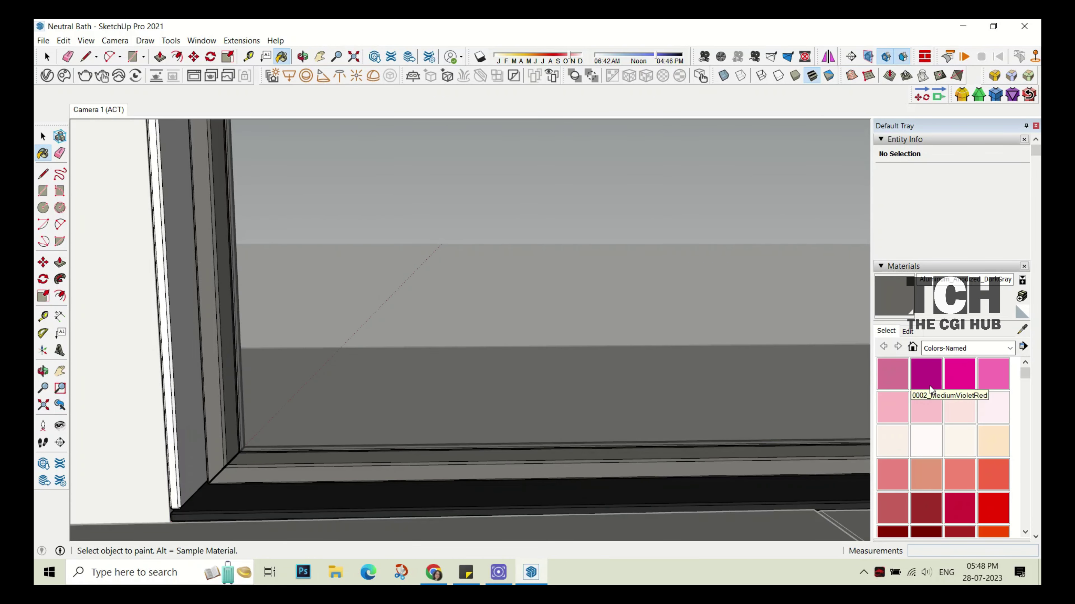
{"action": "left_click", "coordinate": [191, 297], "text": "alt"}
{"action": "left_click", "coordinate": [165, 288]}
{"action": "key", "text": "space"}
- Paint the corner frame post with Aluminum_Anodized_DarkGray and return to the room view
{"action": "scroll", "coordinate": [312, 443], "scroll_direction": "down", "scroll_amount": 5}
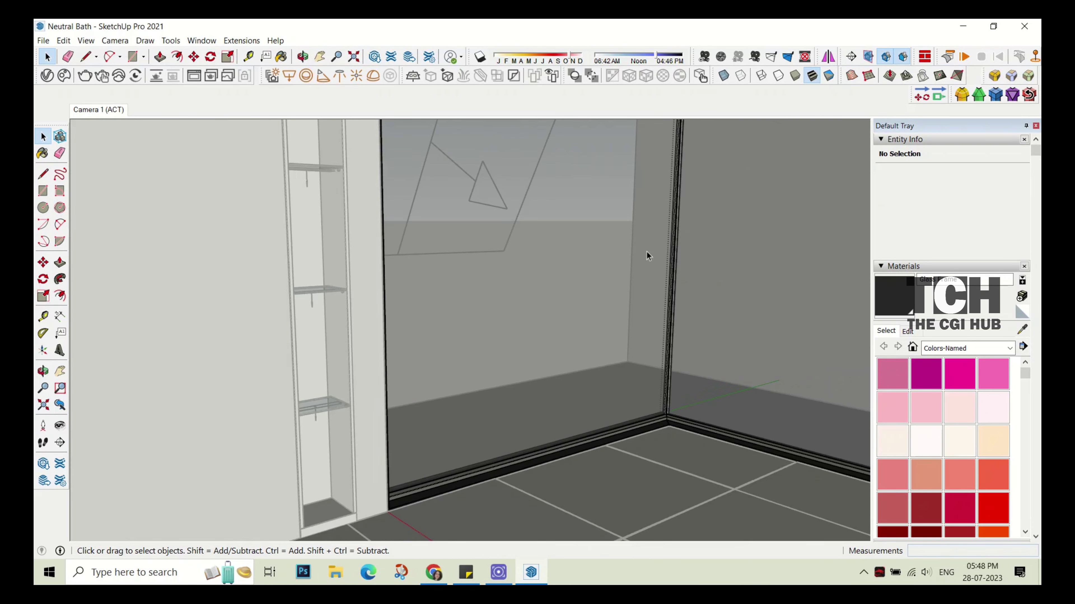
{"action": "scroll", "coordinate": [647, 256], "scroll_direction": "up", "scroll_amount": 3}
{"action": "mouse_move", "coordinate": [437, 420]}
{"action": "middle_mouse_down"}
{"action": "mouse_move", "coordinate": [607, 209]}
{"action": "mouse_move", "coordinate": [600, 179]}
{"action": "middle_mouse_up"}
{"action": "left_click", "coordinate": [605, 181]}
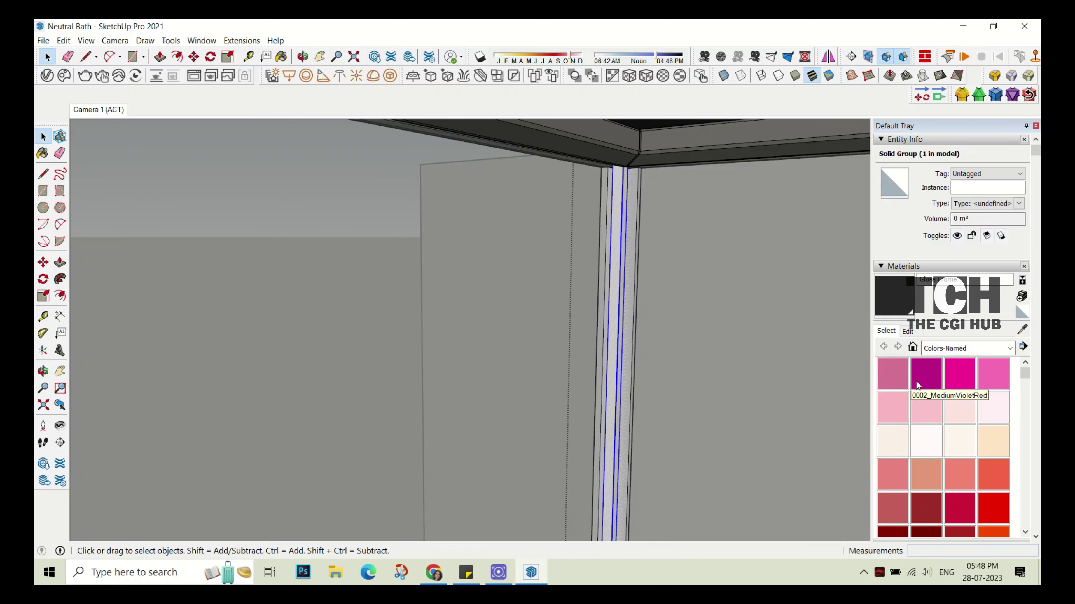
{"action": "key", "text": "b"}
{"action": "left_click", "coordinate": [617, 172], "text": "alt"}
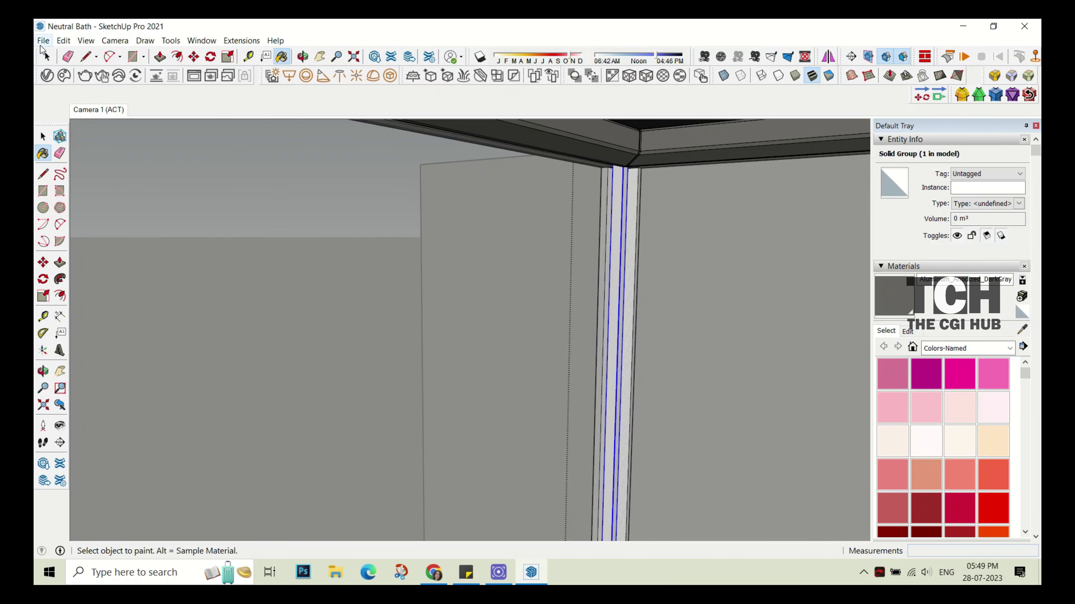
{"action": "middle_click_drag", "start_coordinate": [507, 211], "coordinate": [644, 223]}
{"action": "mouse_move", "coordinate": [794, 276]}
{"action": "middle_mouse_down"}
{"action": "mouse_move", "coordinate": [639, 213]}
{"action": "mouse_move", "coordinate": [636, 228]}
{"action": "mouse_move", "coordinate": [635, 209]}
{"action": "mouse_move", "coordinate": [528, 175]}
{"action": "middle_mouse_up"}
{"action": "key", "text": "space"}
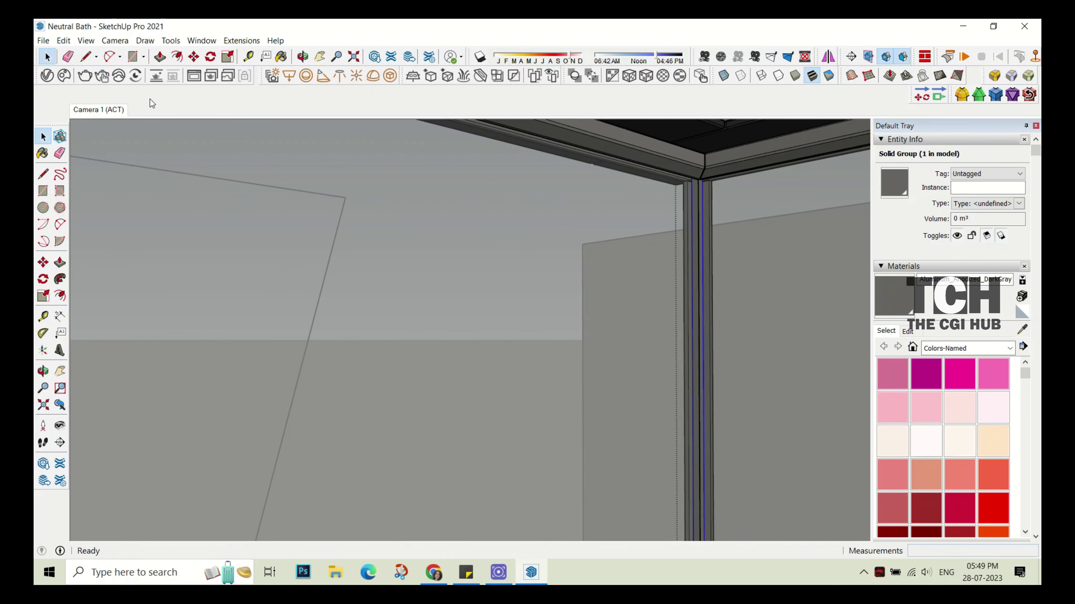
{"action": "left_click", "coordinate": [98, 109]}
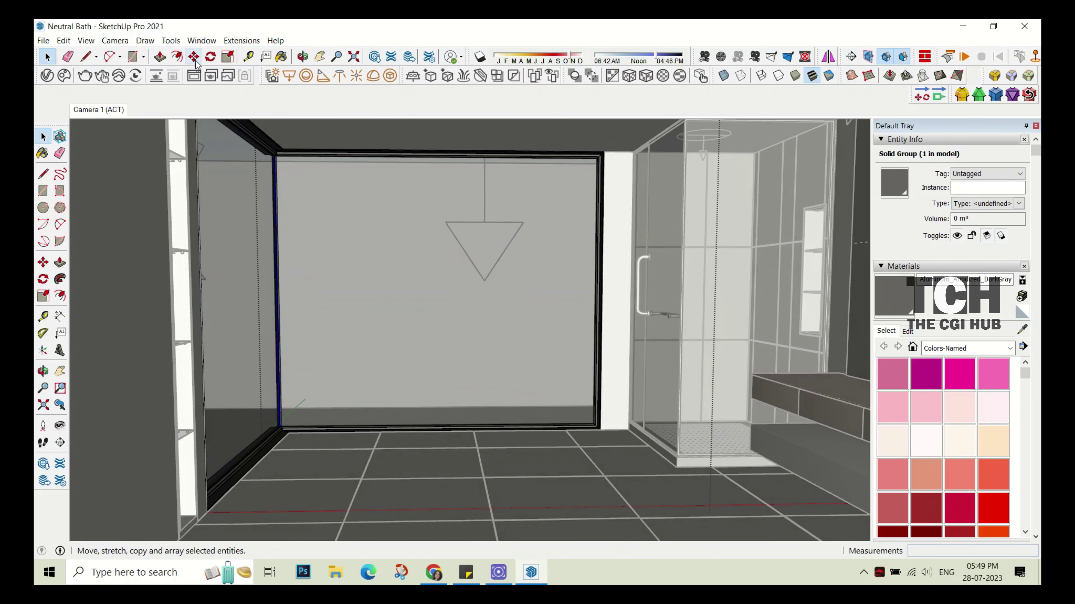
{"action": "scroll", "coordinate": [678, 466], "scroll_direction": "up", "scroll_amount": 5}
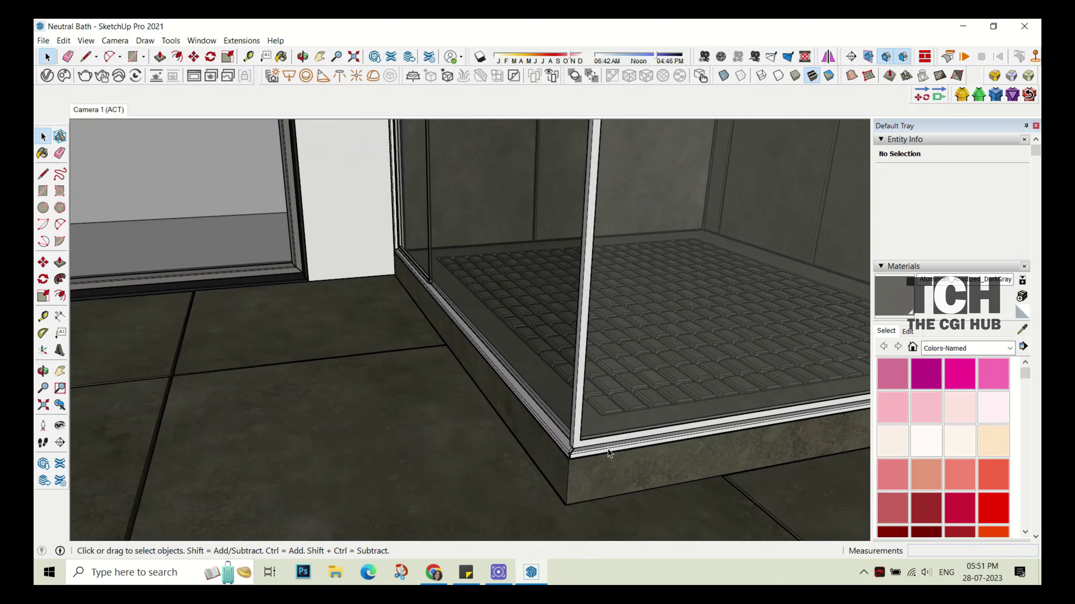
- Orbit around the shower's base corner and top frame with the Paint Bucket active
{"action": "middle_click_drag", "start_coordinate": [676, 460], "coordinate": [603, 438]}
{"action": "key", "text": "b"}
{"action": "scroll", "coordinate": [557, 432], "scroll_direction": "down", "scroll_amount": 5}
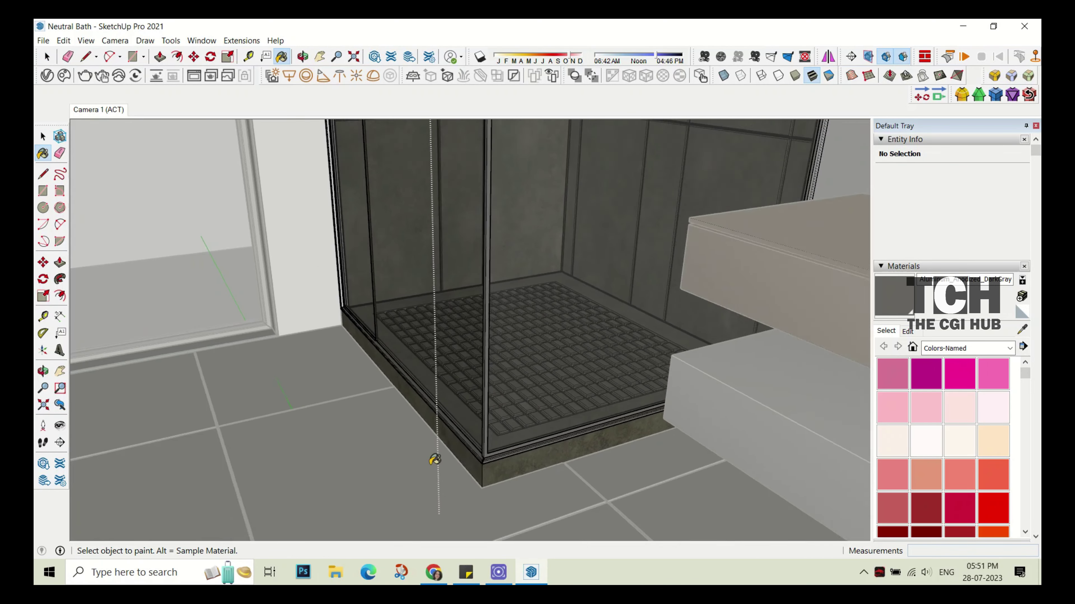
{"action": "scroll", "coordinate": [432, 456], "scroll_direction": "up", "scroll_amount": 6}
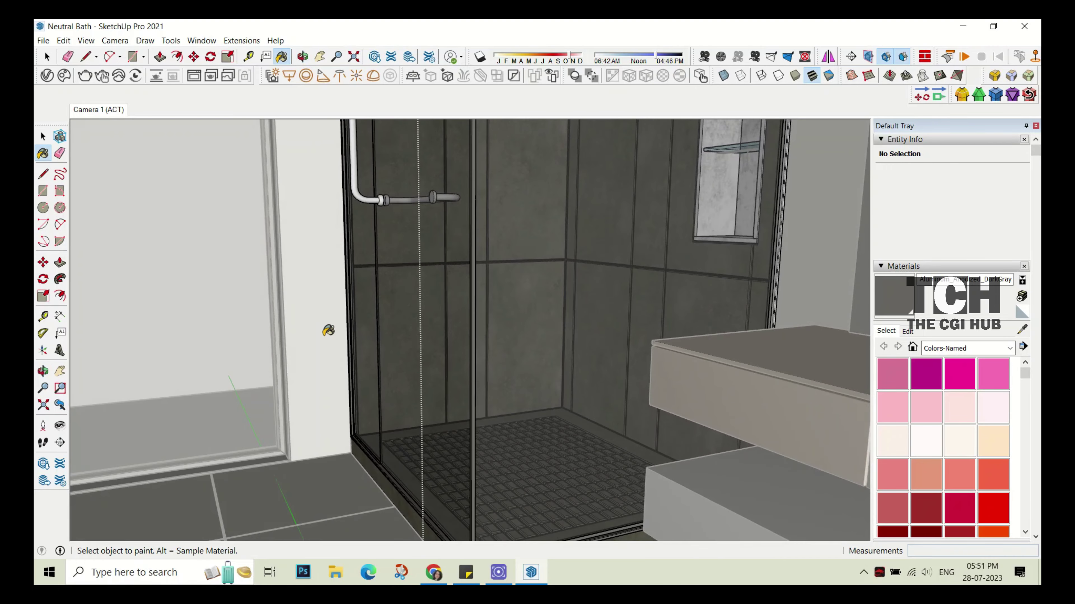
{"action": "middle_click_drag", "start_coordinate": [328, 331], "coordinate": [598, 168]}
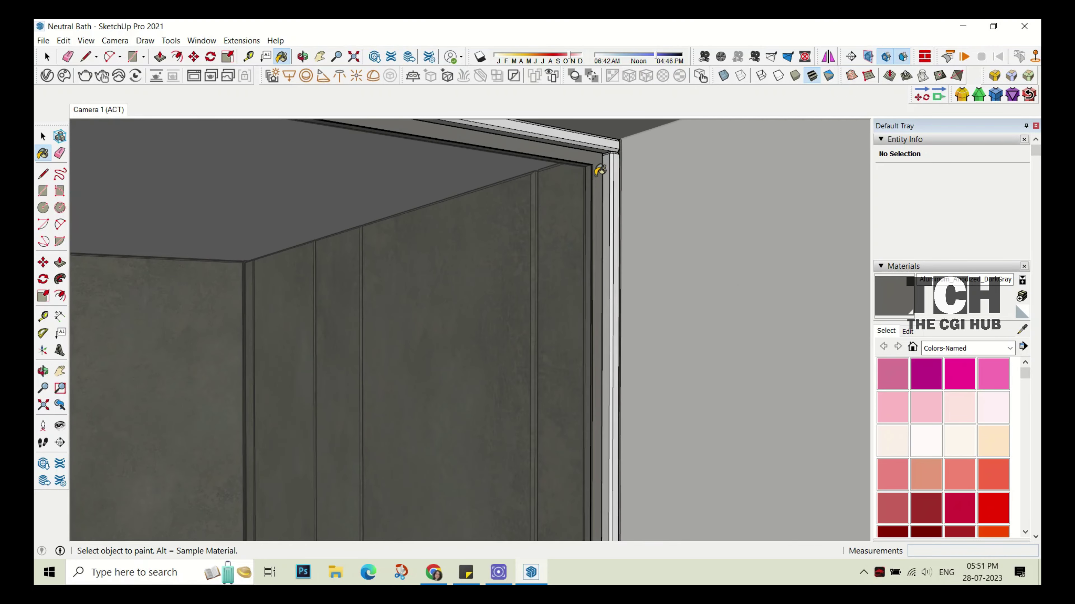
{"action": "scroll", "coordinate": [349, 161], "scroll_direction": "down", "scroll_amount": 3}
{"action": "scroll", "coordinate": [348, 162], "scroll_direction": "down", "scroll_amount": 3}
{"action": "mouse_move", "coordinate": [341, 166]}
{"action": "middle_mouse_down"}
{"action": "mouse_move", "coordinate": [300, 367]}
{"action": "mouse_move", "coordinate": [336, 209]}
{"action": "middle_mouse_up"}
{"action": "left_click", "coordinate": [47, 56]}
{"action": "scroll", "coordinate": [228, 258], "scroll_direction": "up", "scroll_amount": 4}
{"action": "scroll", "coordinate": [228, 258], "scroll_direction": "up", "scroll_amount": 3}
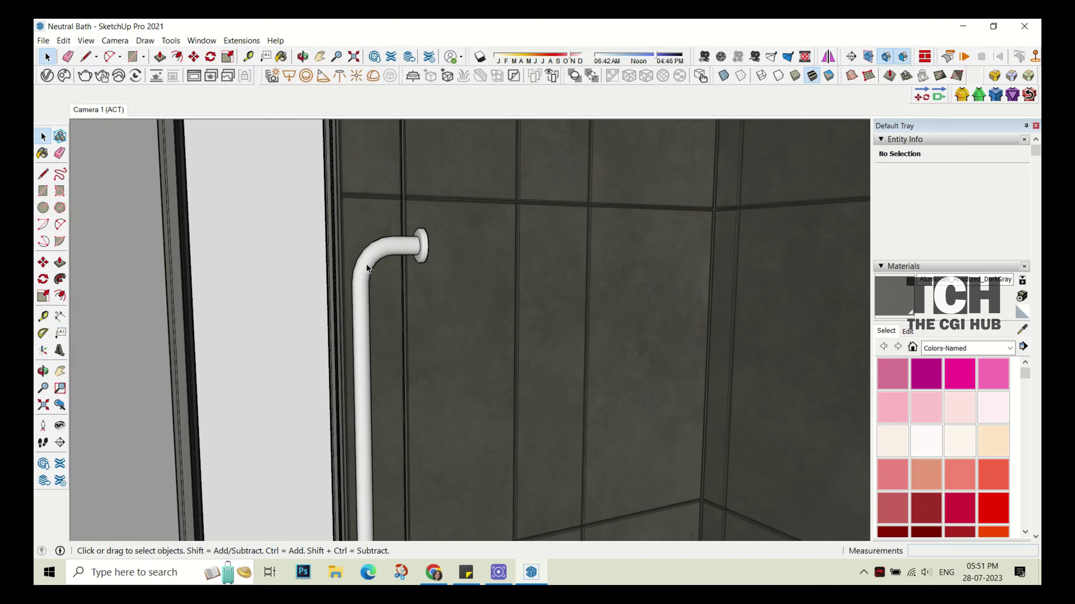
- Paint the shower door handle dark grey, orbiting in for a close-up
{"action": "key", "text": "b"}
{"action": "scroll", "coordinate": [386, 211], "scroll_direction": "down", "scroll_amount": 2}
{"action": "key", "text": "space"}
{"action": "scroll", "coordinate": [386, 211], "scroll_direction": "down", "scroll_amount": 3}
{"action": "middle_click_drag", "start_coordinate": [386, 210], "coordinate": [292, 307]}
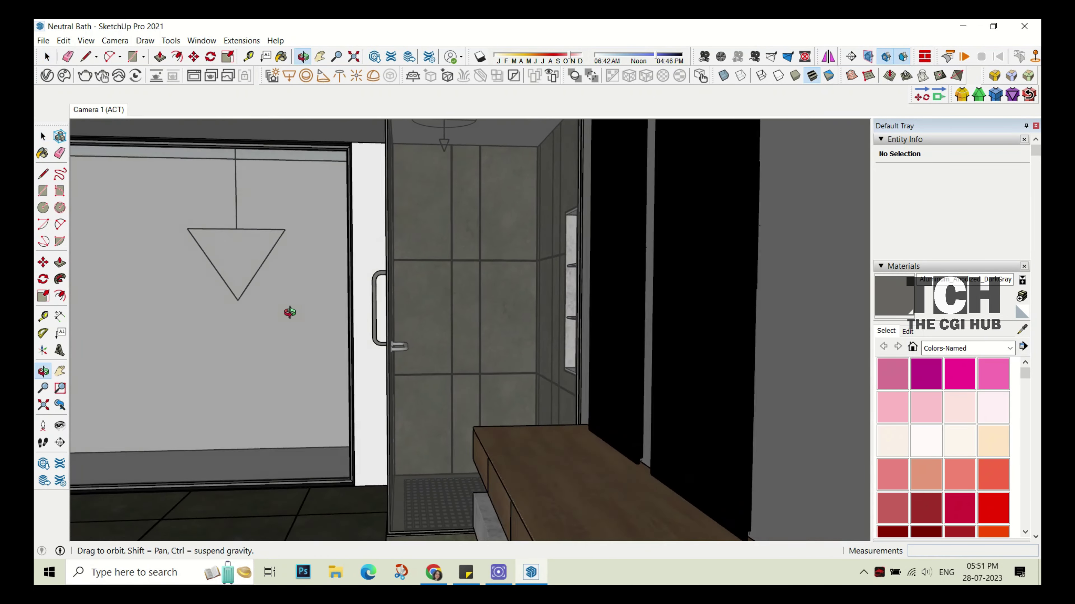
{"action": "scroll", "coordinate": [441, 475], "scroll_direction": "up", "scroll_amount": 4}
{"action": "mouse_move", "coordinate": [441, 475]}
{"action": "middle_mouse_down"}
{"action": "mouse_move", "coordinate": [324, 251]}
{"action": "mouse_move", "coordinate": [258, 240]}
{"action": "mouse_move", "coordinate": [648, 421]}
{"action": "middle_mouse_up"}
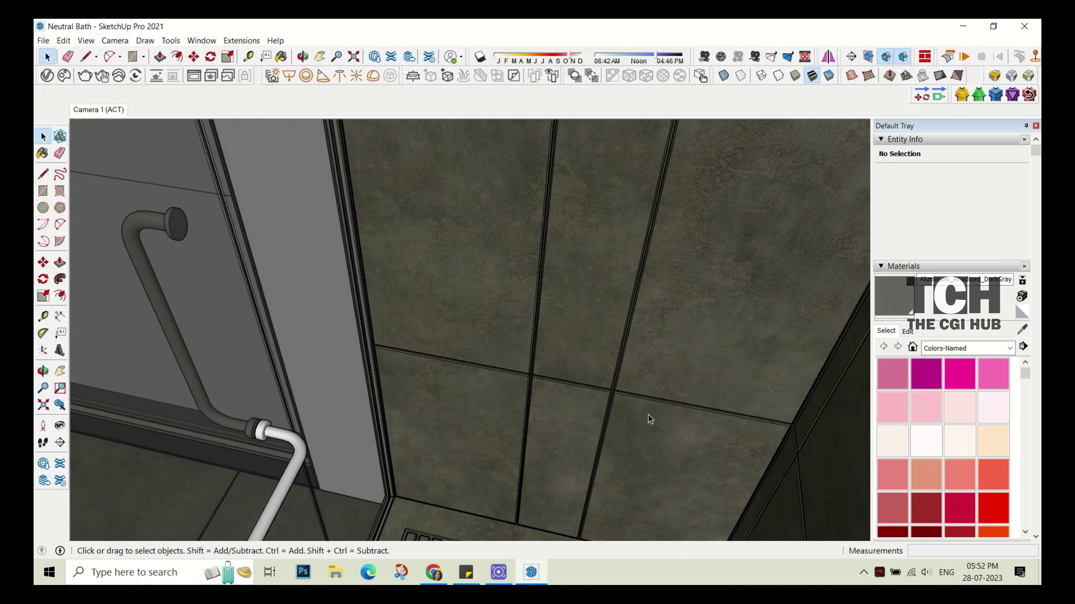
- Switch to the Camera 1 scene and start a V-Ray render
{"action": "left_click", "coordinate": [99, 109]}
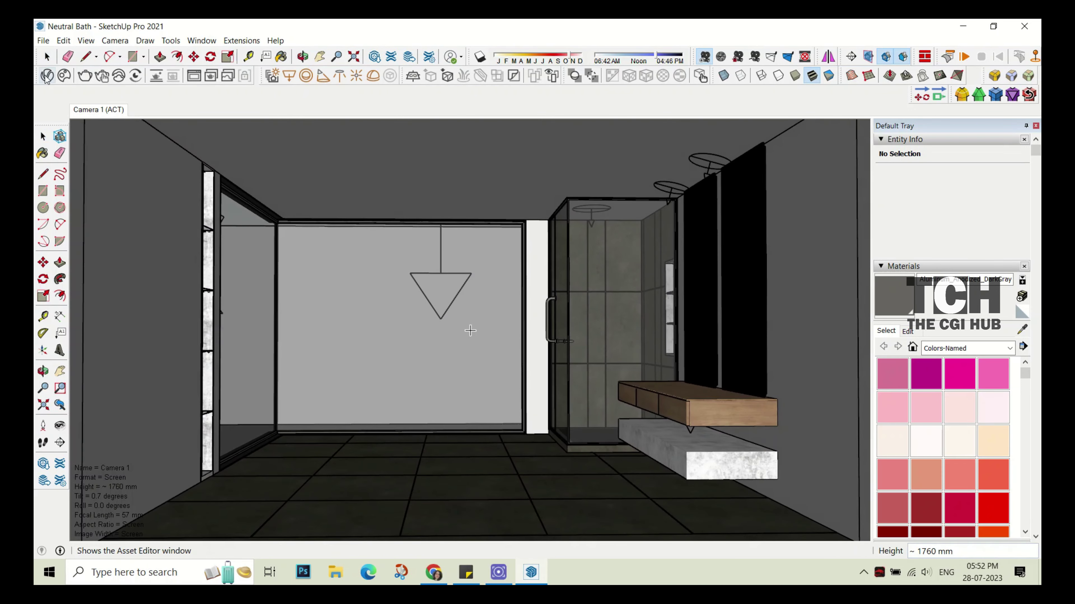
{"action": "left_click", "coordinate": [85, 75]}
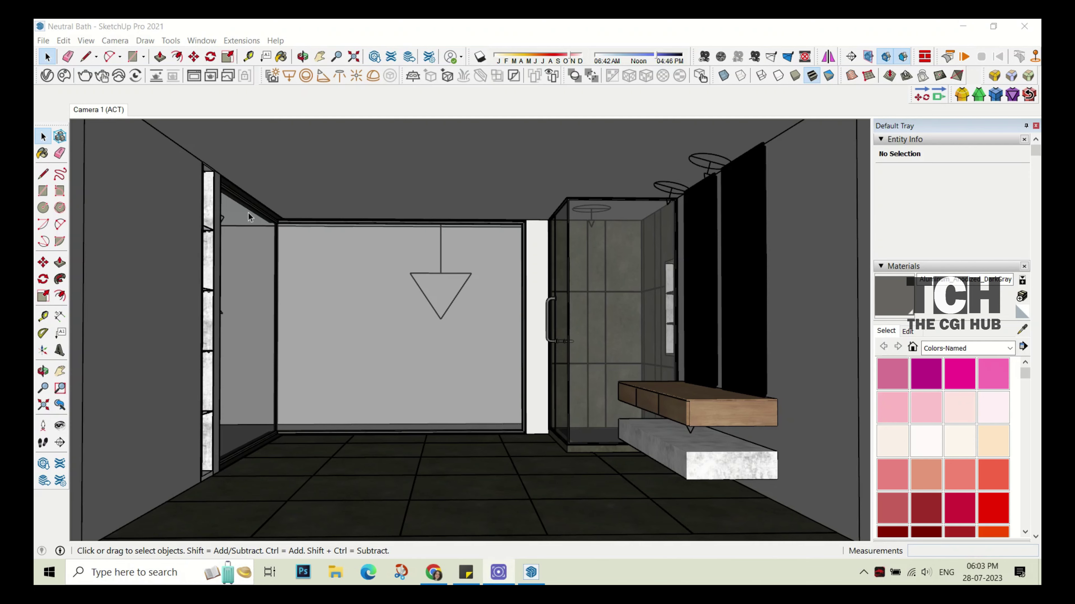
{"action": "left_click", "coordinate": [43, 40]}
- Import Basin.skp from the Desktop and place it in the room
{"action": "left_click", "coordinate": [64, 233]}
{"action": "left_click", "coordinate": [391, 137]}
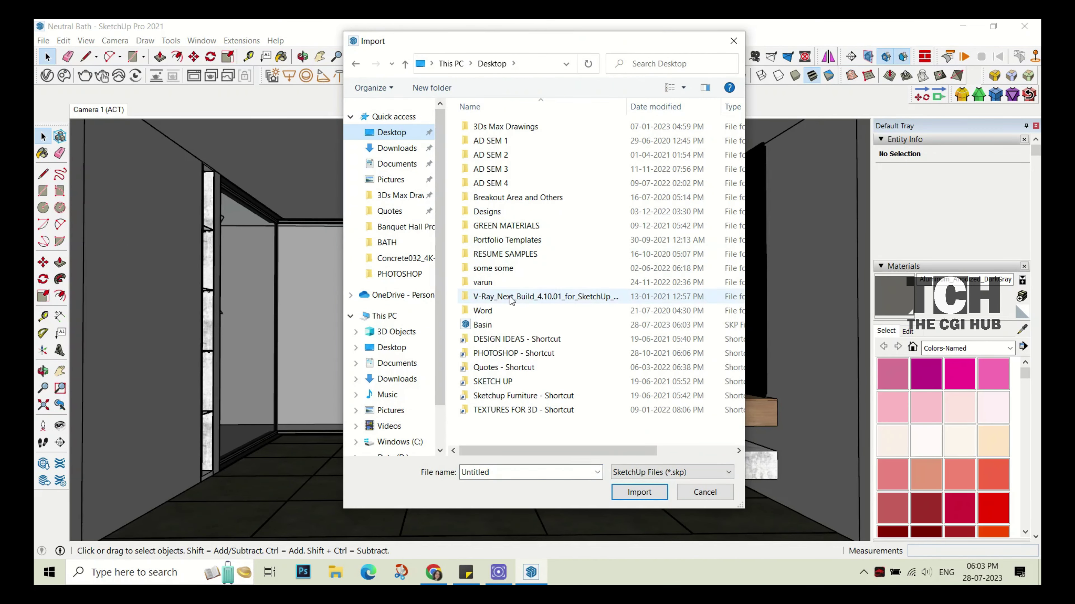
{"action": "left_click", "coordinate": [474, 283]}
{"action": "key", "text": "Escape"}
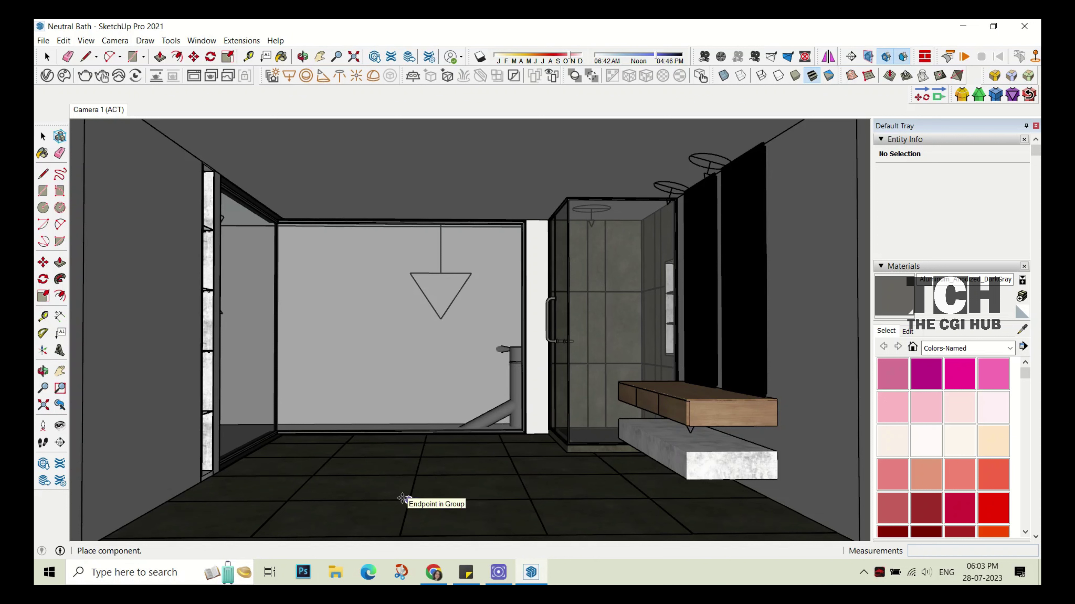
{"action": "left_click", "coordinate": [405, 487]}
- Move the basin onto the floor by the vanity and scale it to 0.5
{"action": "key", "text": "s"}
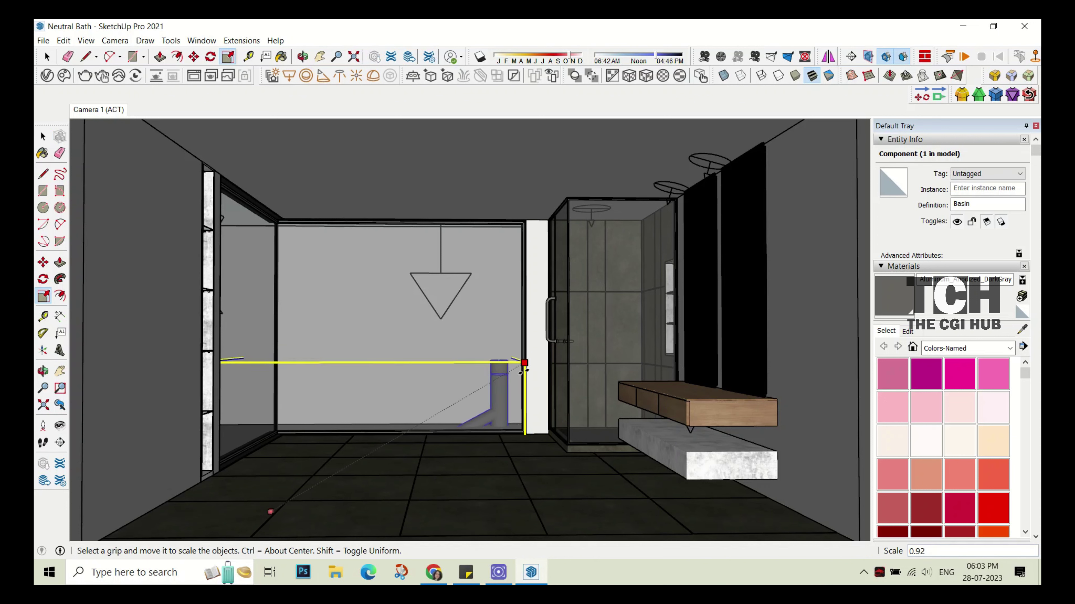
{"action": "key", "text": "m"}
{"action": "left_click", "coordinate": [520, 364]}
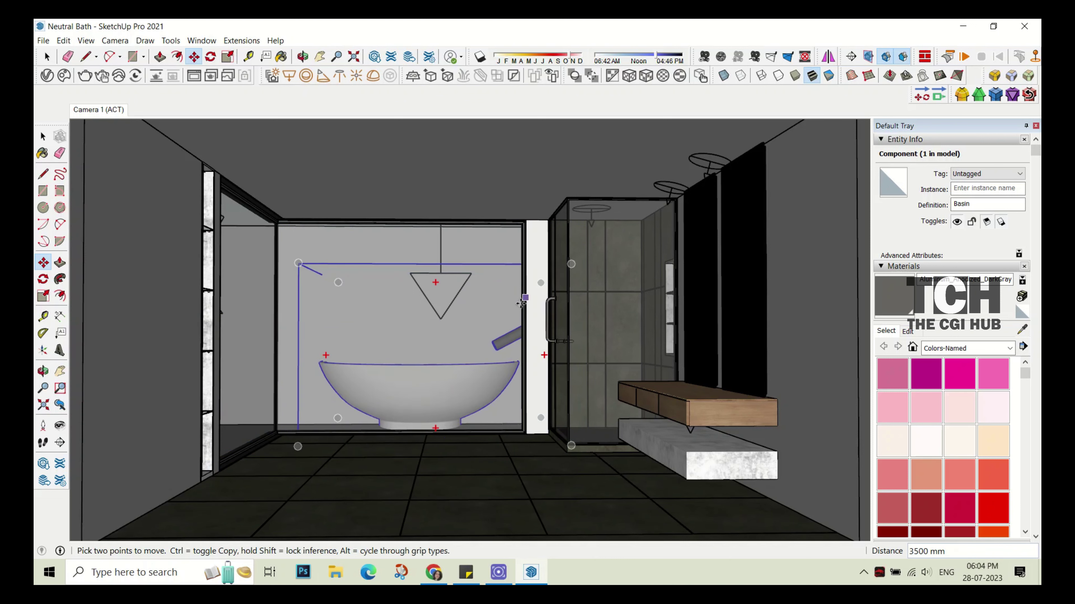
{"action": "left_click", "coordinate": [559, 373]}
{"action": "key", "text": "s"}
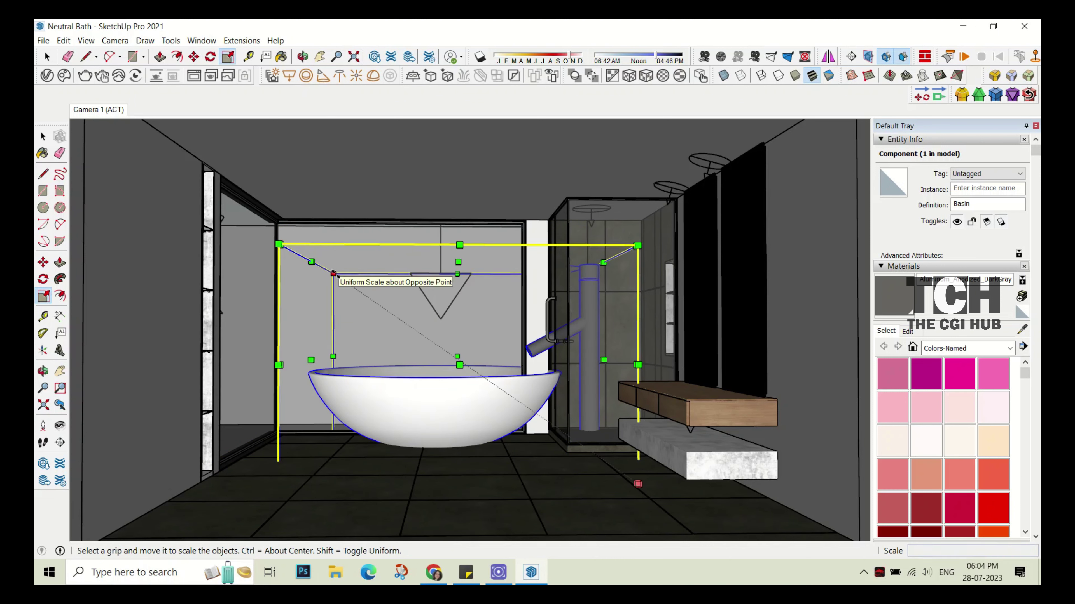
{"action": "key", "text": "m"}
{"action": "left_click", "coordinate": [638, 459]}
{"action": "left_click", "coordinate": [529, 487]}
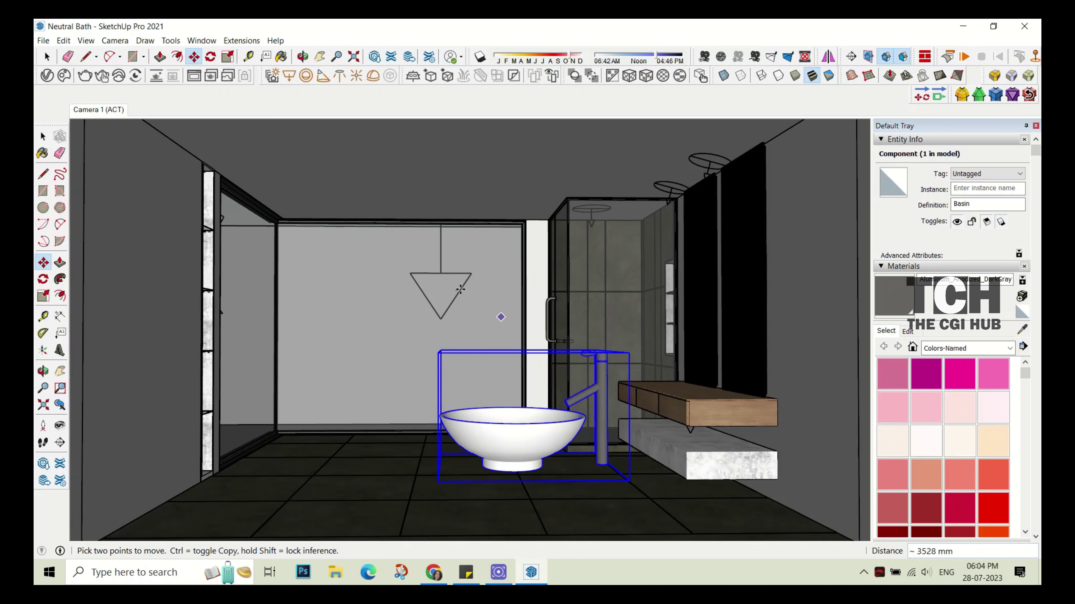
{"action": "type", "text": "s0.5"}
{"action": "key", "text": "Return"}
{"action": "key", "text": "space"}
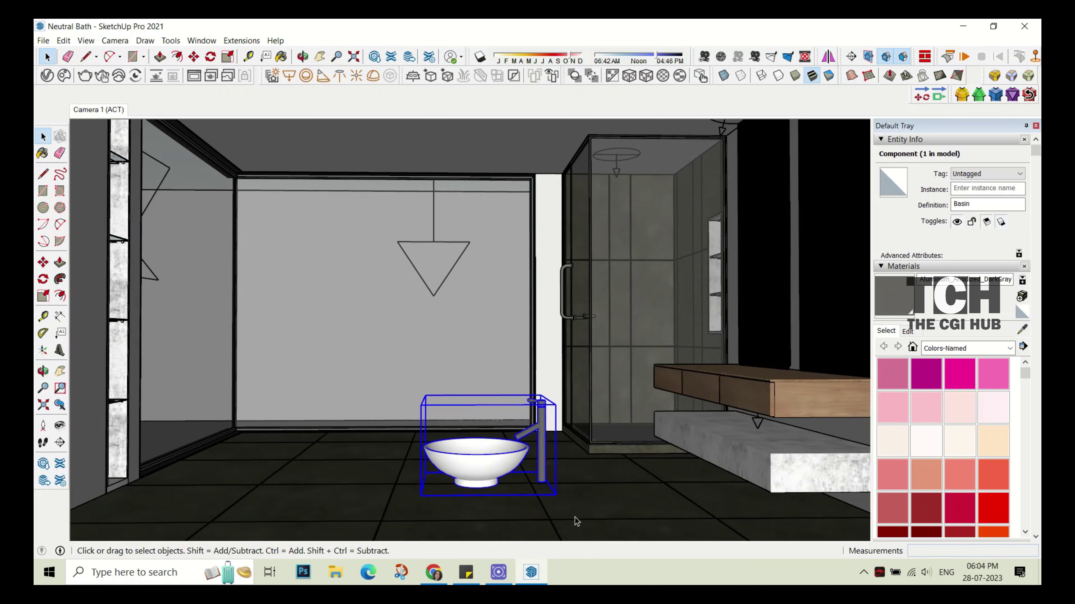
- Orbit around the basin and vanity countertop to check the basin's placement
{"action": "middle_click_drag", "start_coordinate": [575, 516], "coordinate": [568, 492]}
{"action": "scroll", "coordinate": [535, 531], "scroll_direction": "up", "scroll_amount": 3}
{"action": "key", "text": "m"}
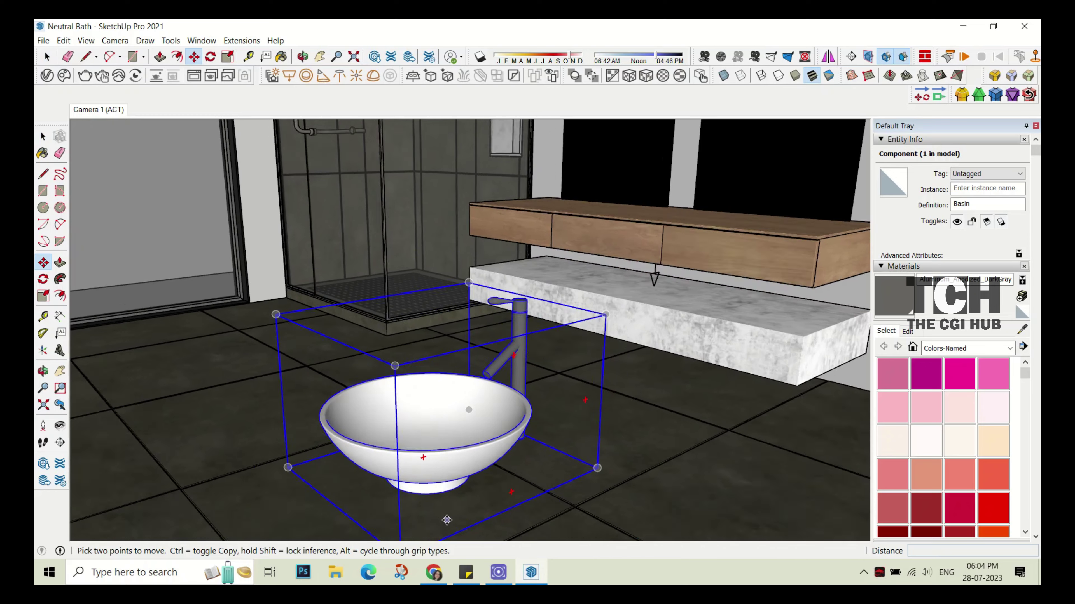
{"action": "middle_click_drag", "start_coordinate": [535, 531], "coordinate": [592, 423]}
{"action": "key", "text": "o"}
{"action": "scroll", "coordinate": [661, 370], "scroll_direction": "down", "scroll_amount": 3}
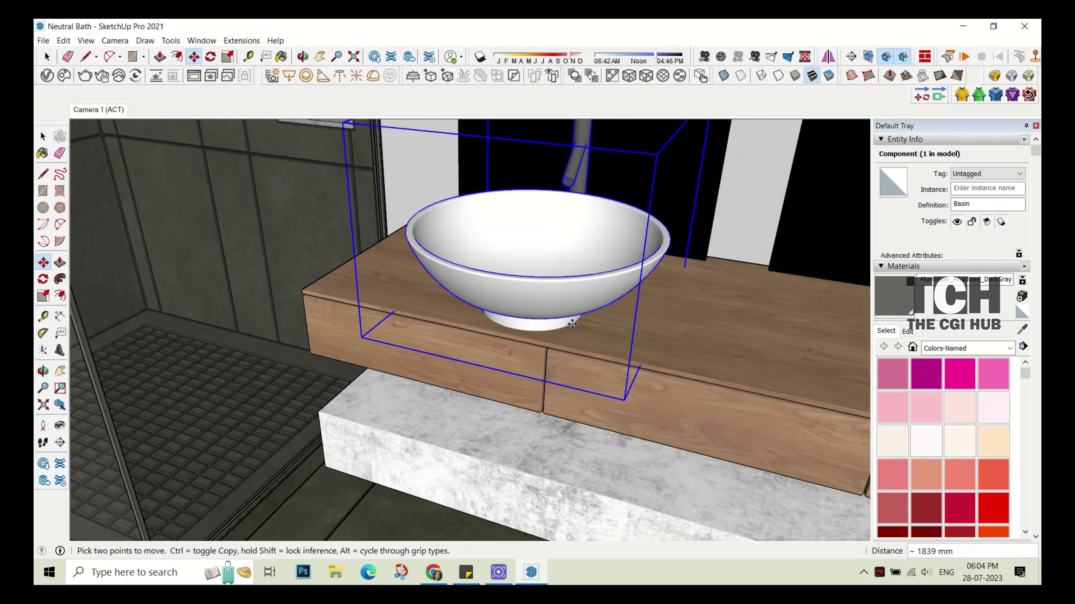
{"action": "middle_click_drag", "start_coordinate": [463, 252], "coordinate": [554, 209]}
{"action": "scroll", "coordinate": [348, 294], "scroll_direction": "up", "scroll_amount": 5}
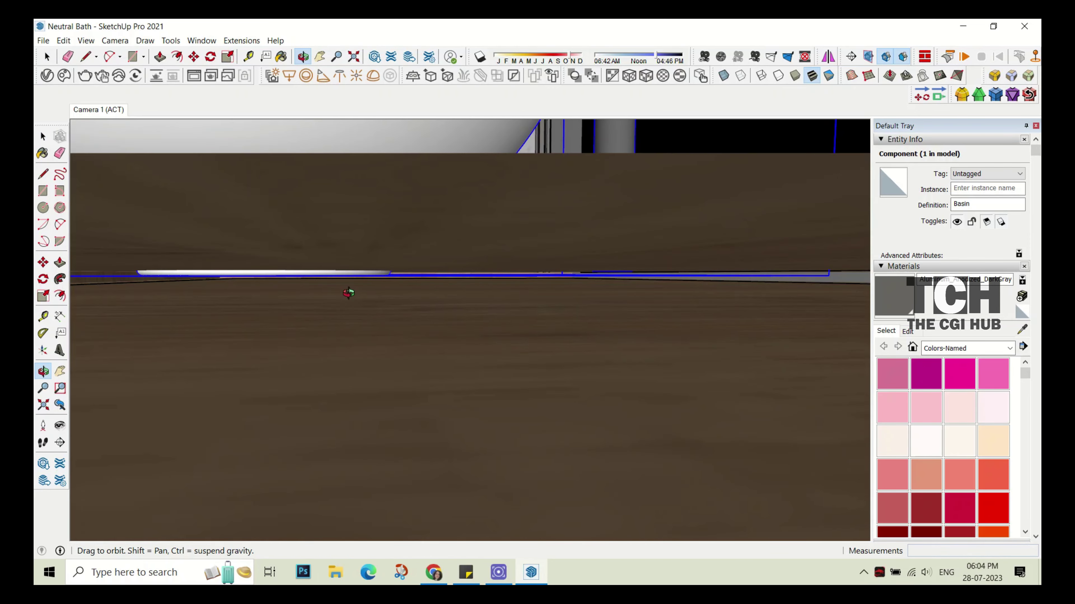
{"action": "key", "text": "m"}
{"action": "middle_click_drag", "start_coordinate": [348, 293], "coordinate": [394, 309]}
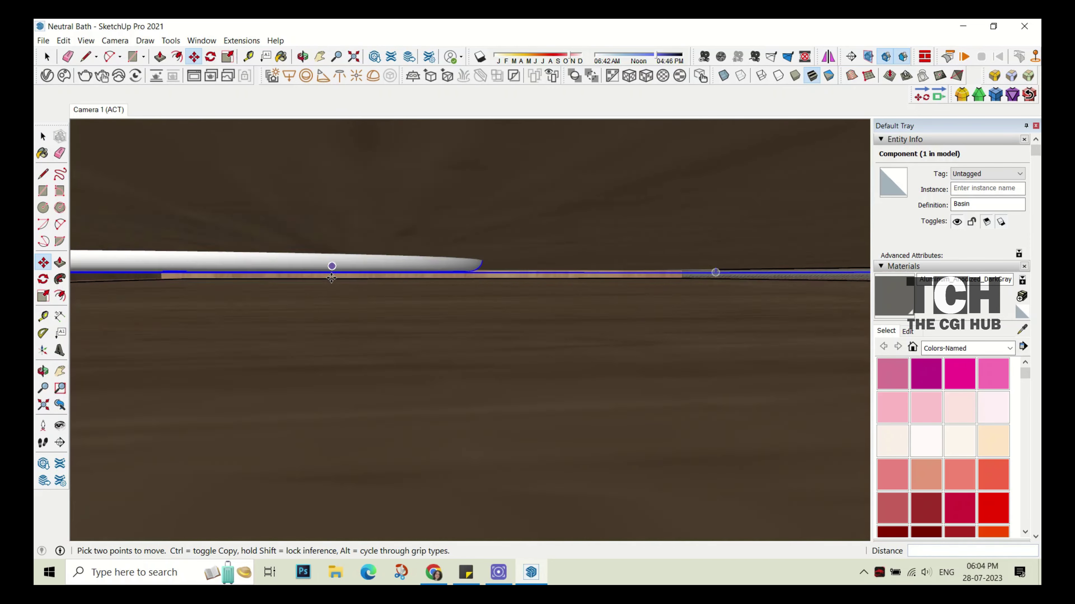
{"action": "key", "text": "m"}
{"action": "scroll", "coordinate": [394, 309], "scroll_direction": "down", "scroll_amount": 3}
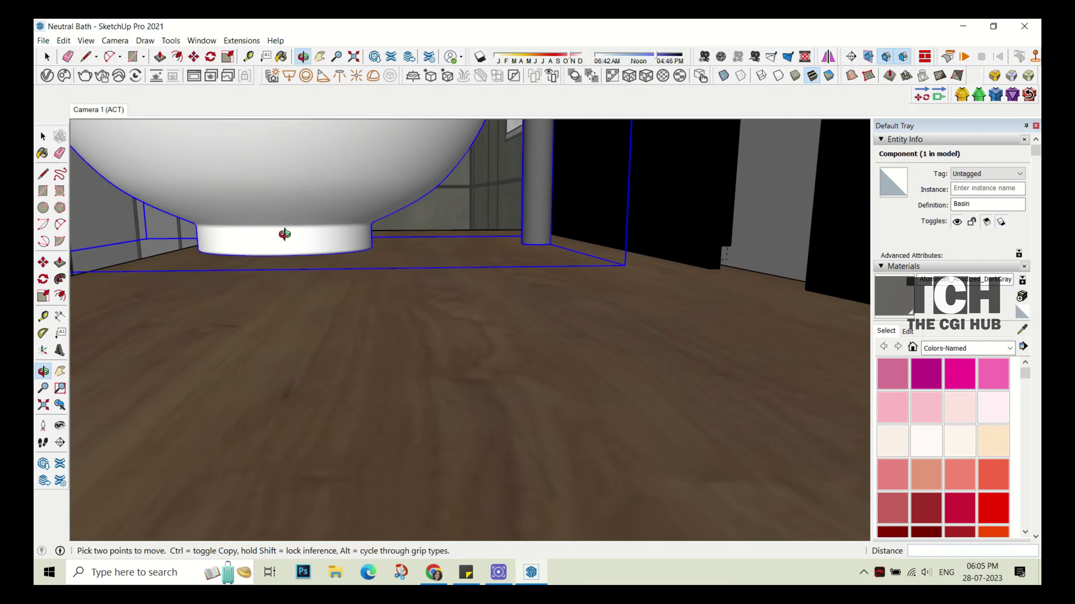
{"action": "middle_click_drag", "start_coordinate": [352, 297], "coordinate": [382, 427]}
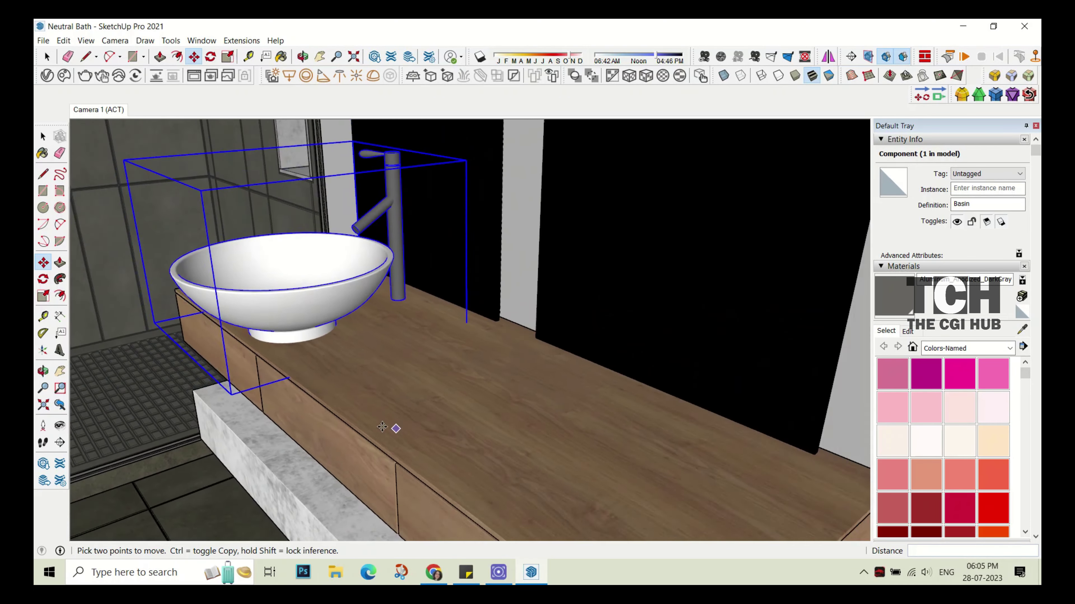
- Face the vanity and start a Move copy of the basin from a base point
{"action": "key", "text": "s"}
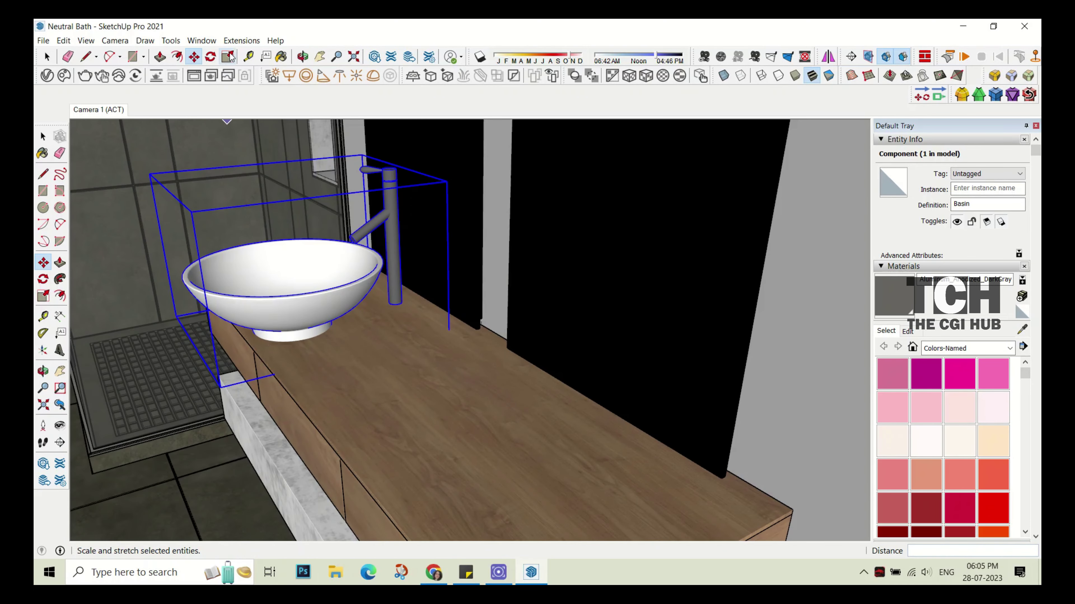
{"action": "key", "text": "m"}
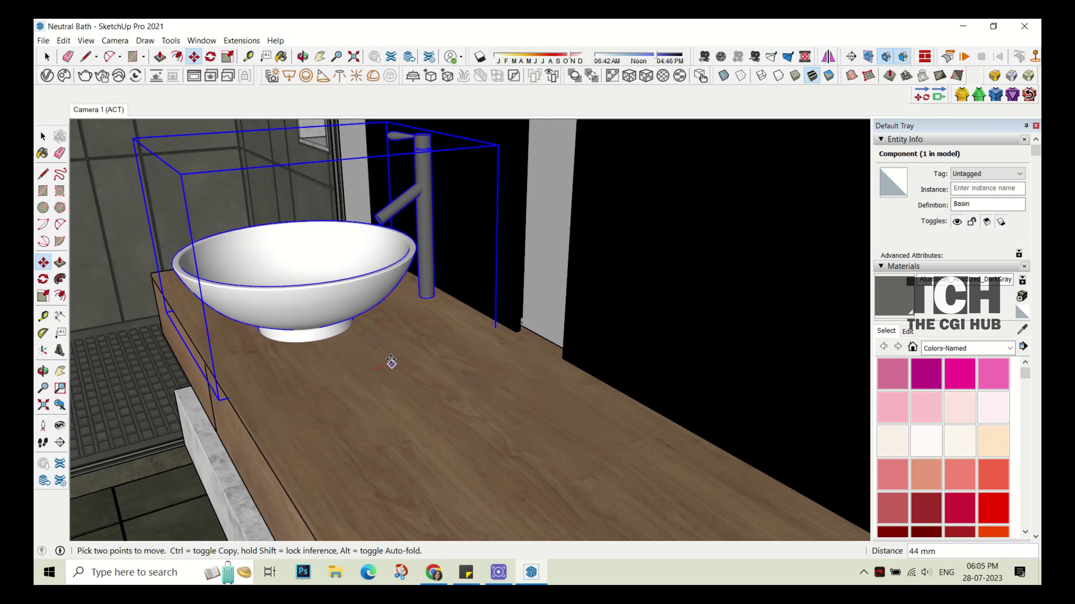
{"action": "middle_click_drag", "start_coordinate": [371, 370], "coordinate": [629, 365]}
{"action": "scroll", "coordinate": [575, 343], "scroll_direction": "down", "scroll_amount": 2}
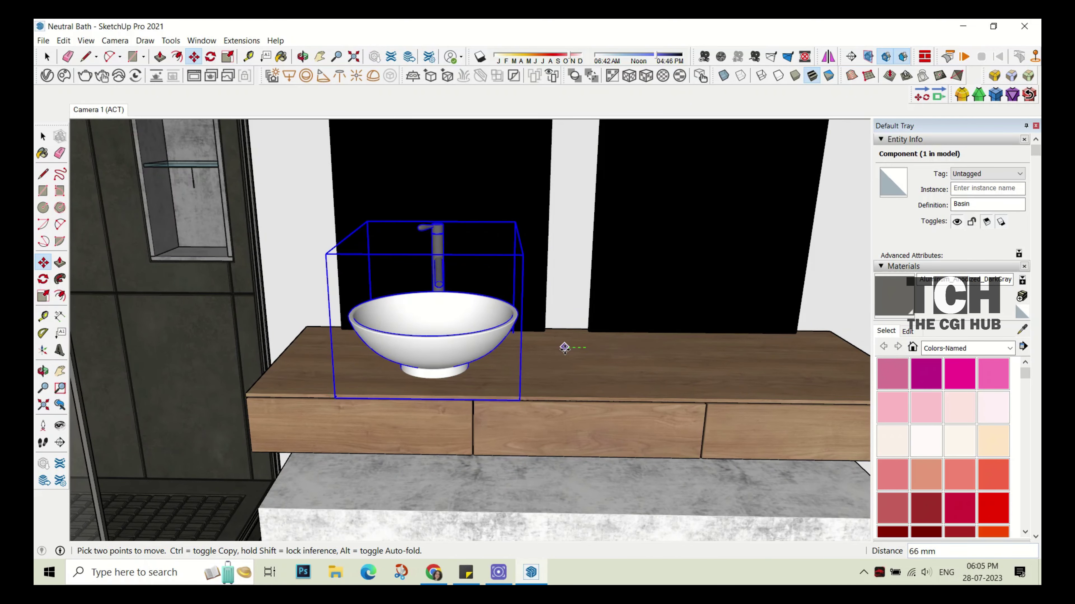
{"action": "middle_click_drag", "start_coordinate": [559, 348], "coordinate": [486, 364]}
{"action": "left_click", "coordinate": [489, 373]}
{"action": "key", "text": "ctrl"}
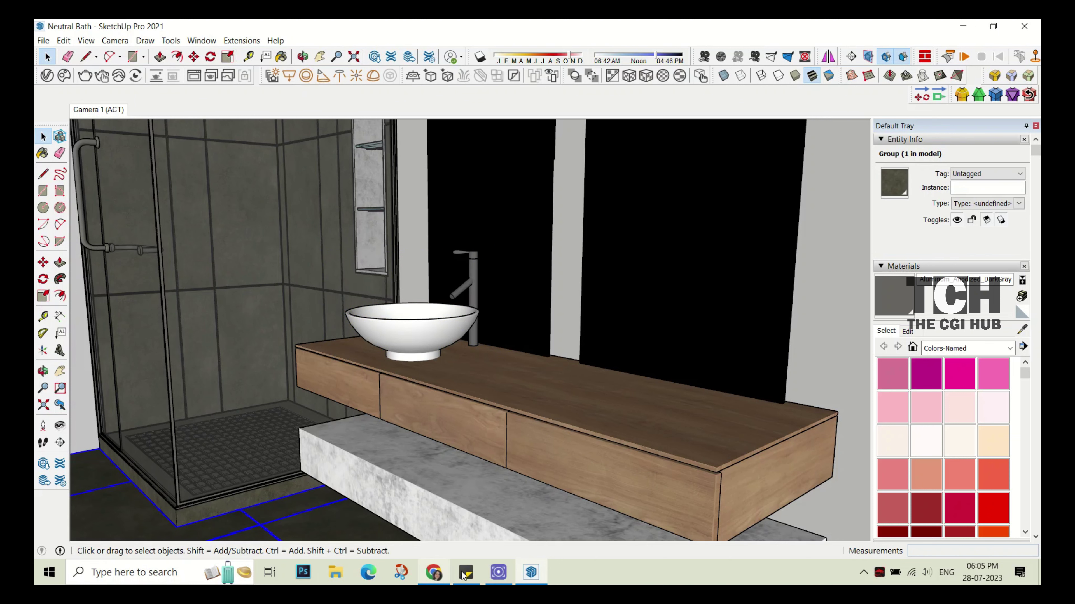
- Open the V-Ray Asset Editor and browse the Stone library's 009 Marble category
{"action": "left_click", "coordinate": [464, 573]}
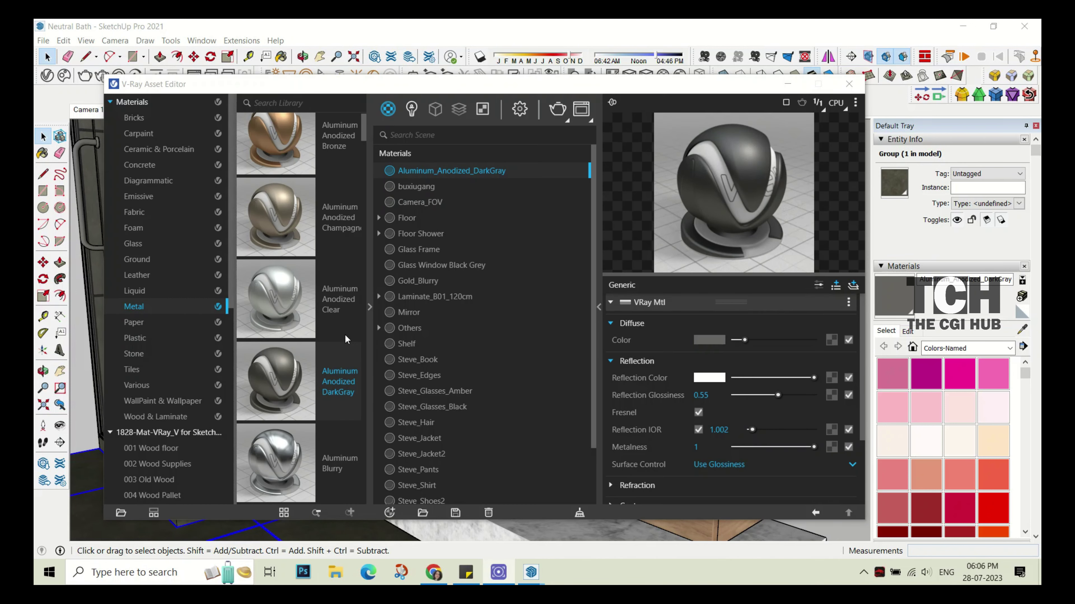
{"action": "scroll", "coordinate": [140, 339], "scroll_direction": "down", "scroll_amount": 8}
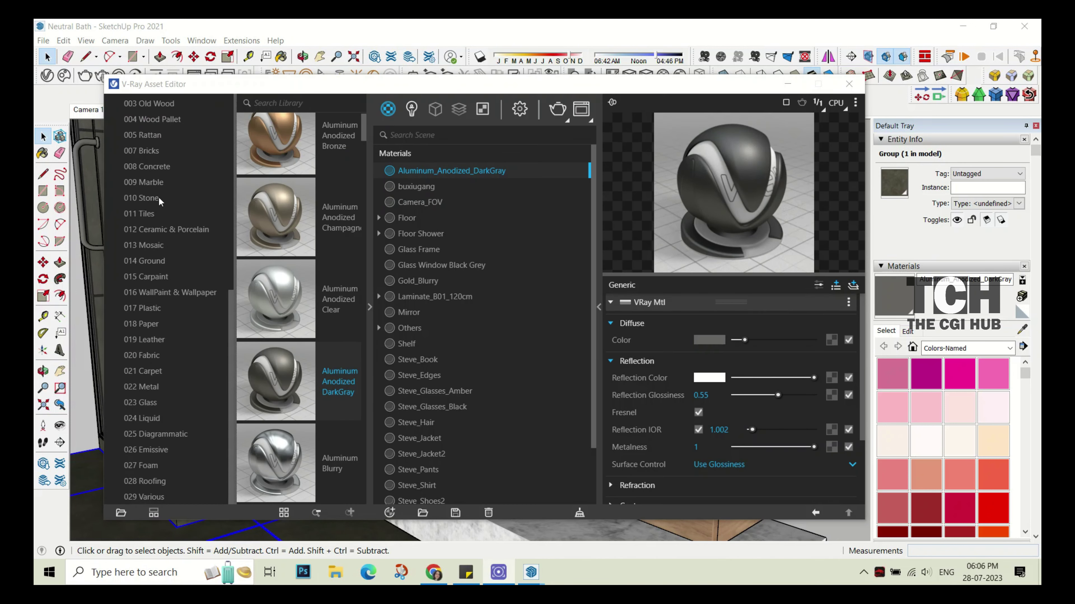
{"action": "left_click", "coordinate": [159, 197]}
{"action": "scroll", "coordinate": [327, 333], "scroll_direction": "down", "scroll_amount": 5}
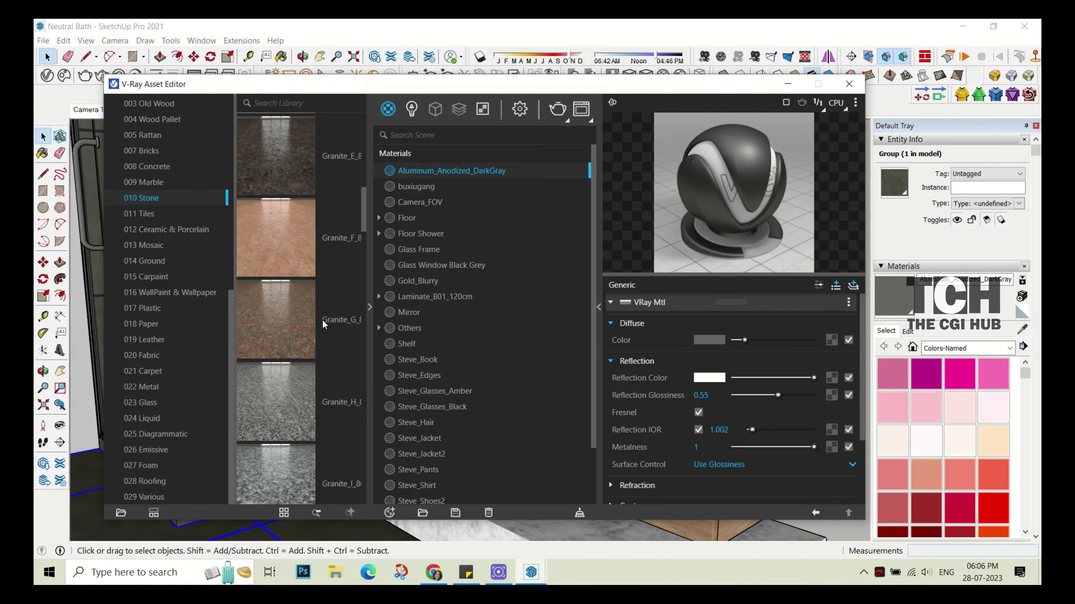
{"action": "left_click", "coordinate": [143, 182]}
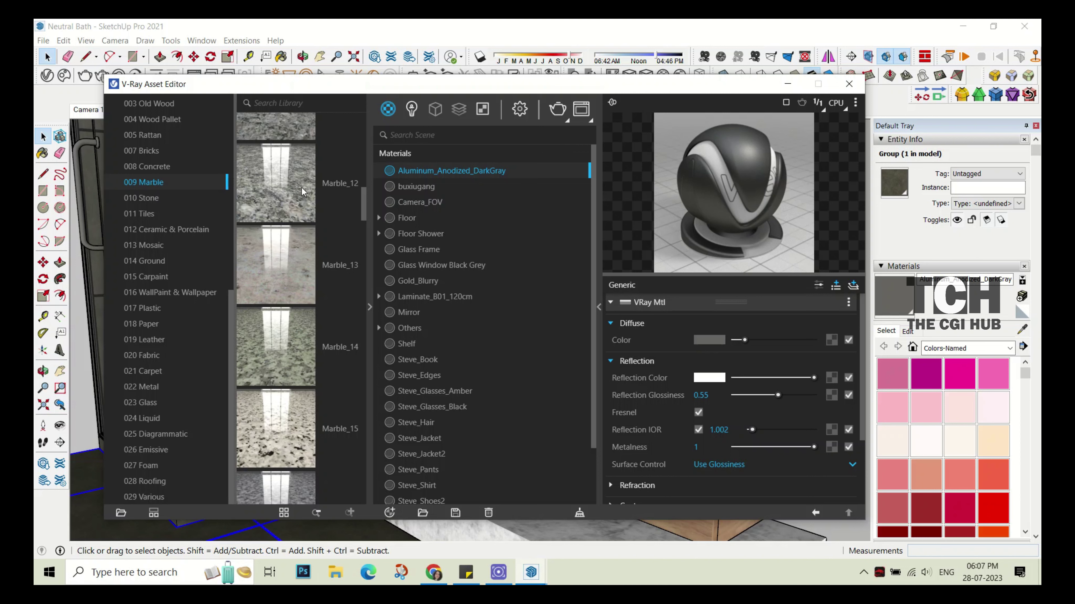
{"action": "scroll", "coordinate": [295, 275], "scroll_direction": "down", "scroll_amount": 3}
{"action": "scroll", "coordinate": [289, 318], "scroll_direction": "down", "scroll_amount": 3}
{"action": "scroll", "coordinate": [288, 318], "scroll_direction": "down", "scroll_amount": 6}
{"action": "scroll", "coordinate": [300, 322], "scroll_direction": "down", "scroll_amount": 6}
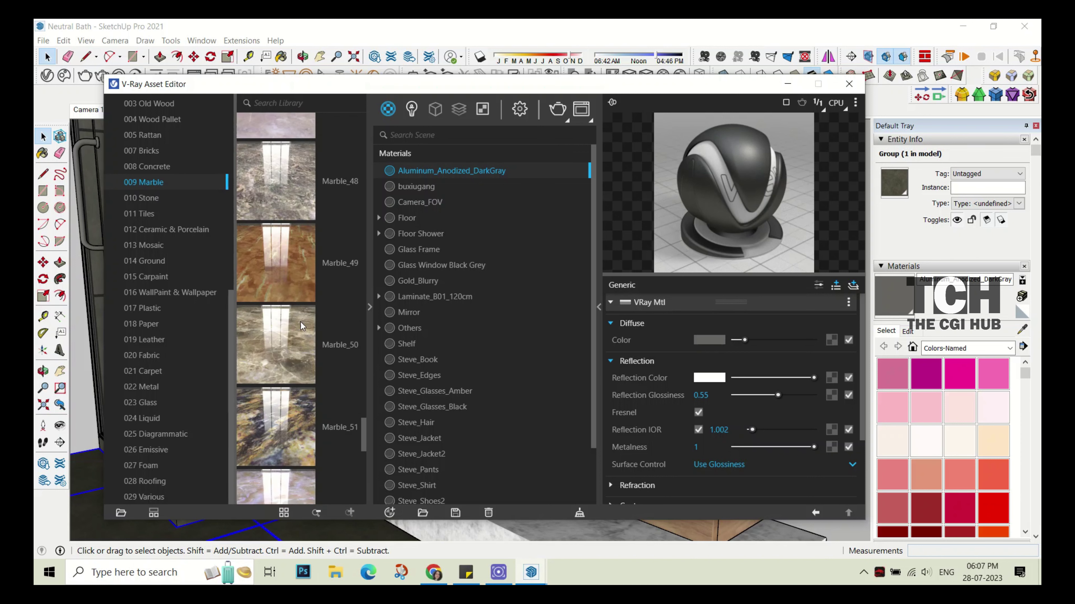
{"action": "scroll", "coordinate": [300, 322], "scroll_direction": "down", "scroll_amount": 6}
{"action": "scroll", "coordinate": [298, 334], "scroll_direction": "down", "scroll_amount": 6}
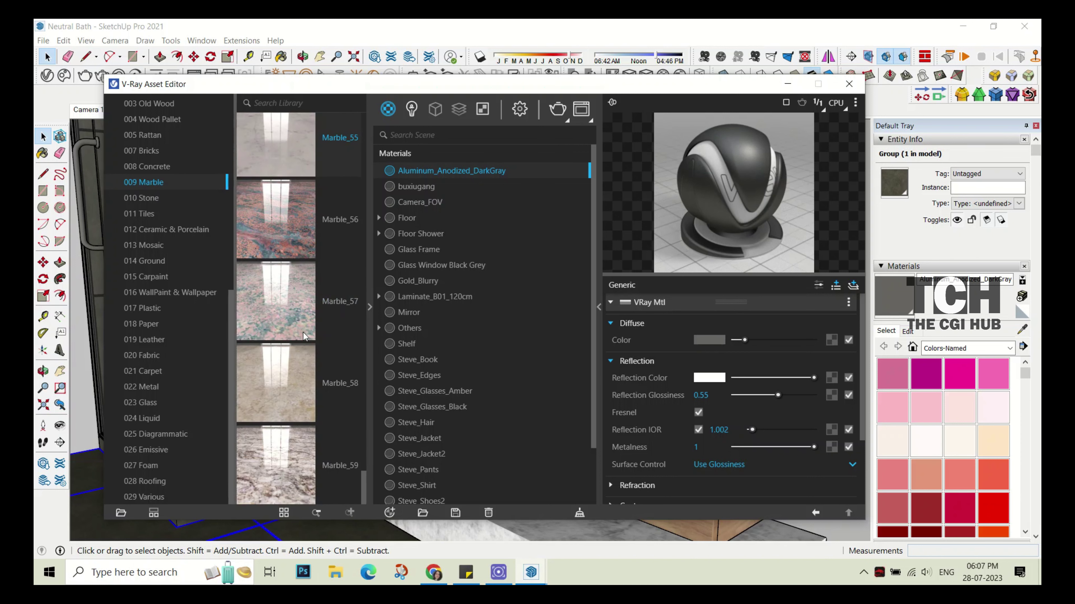
- Add Marble_55 and Marble_59 to the scene materials list
{"action": "mouse_move", "coordinate": [303, 332]}
{"action": "left_mouse_down"}
{"action": "mouse_move", "coordinate": [313, 346]}
{"action": "mouse_move", "coordinate": [381, 315]}
{"action": "left_mouse_up"}
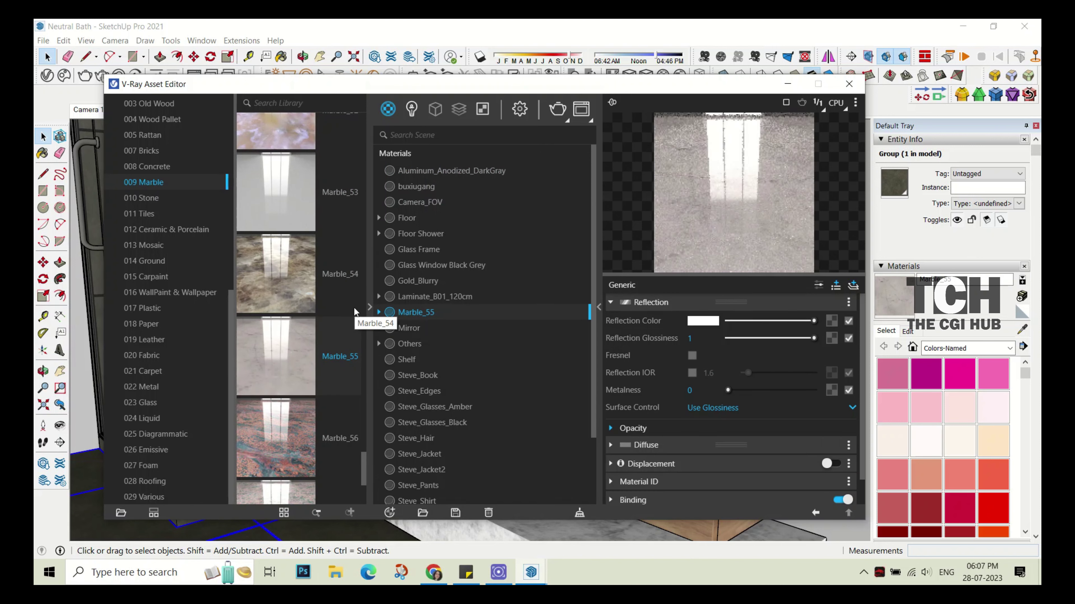
{"action": "scroll", "coordinate": [296, 339], "scroll_direction": "down", "scroll_amount": 3}
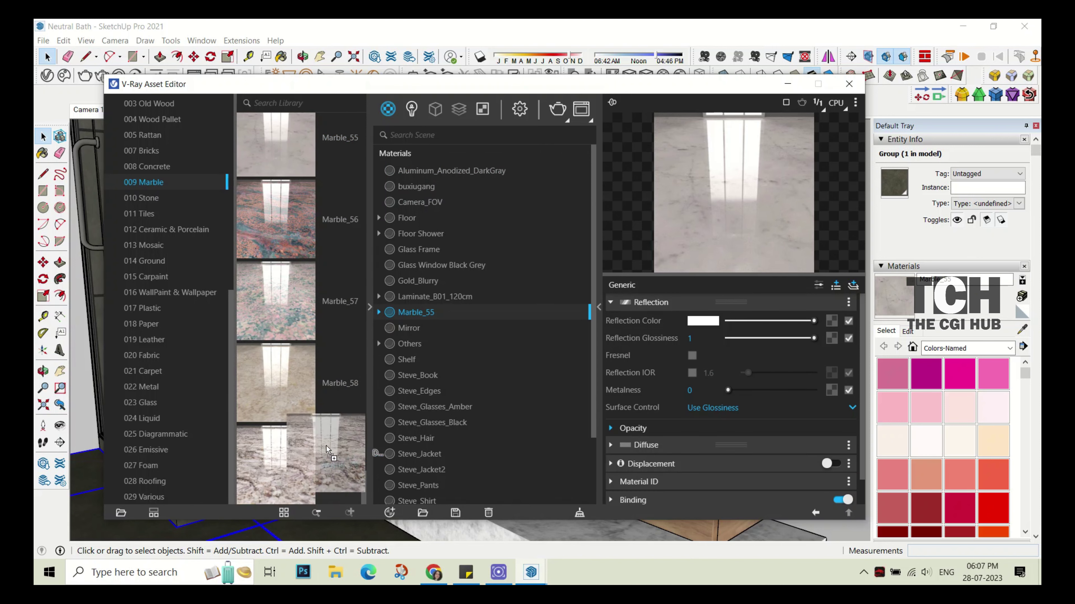
{"action": "left_click_drag", "start_coordinate": [306, 449], "coordinate": [368, 365]}
{"action": "left_click", "coordinate": [368, 365]}
{"action": "left_click", "coordinate": [441, 188]}
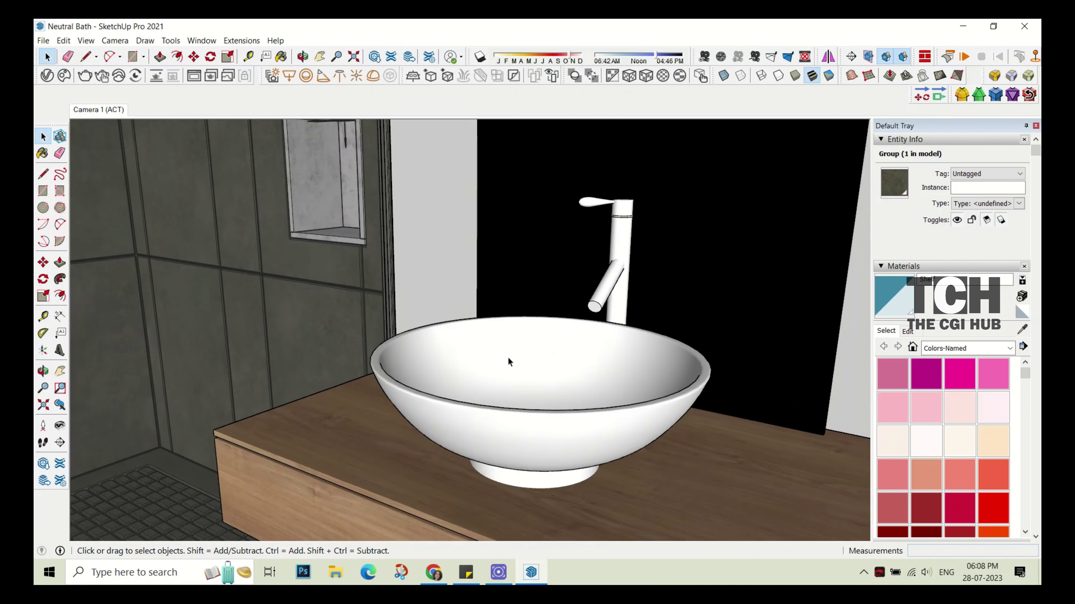
- Select the bowl inside the sink group and apply Marble_59, previewed on a shader ball
{"action": "left_click", "coordinate": [508, 361]}
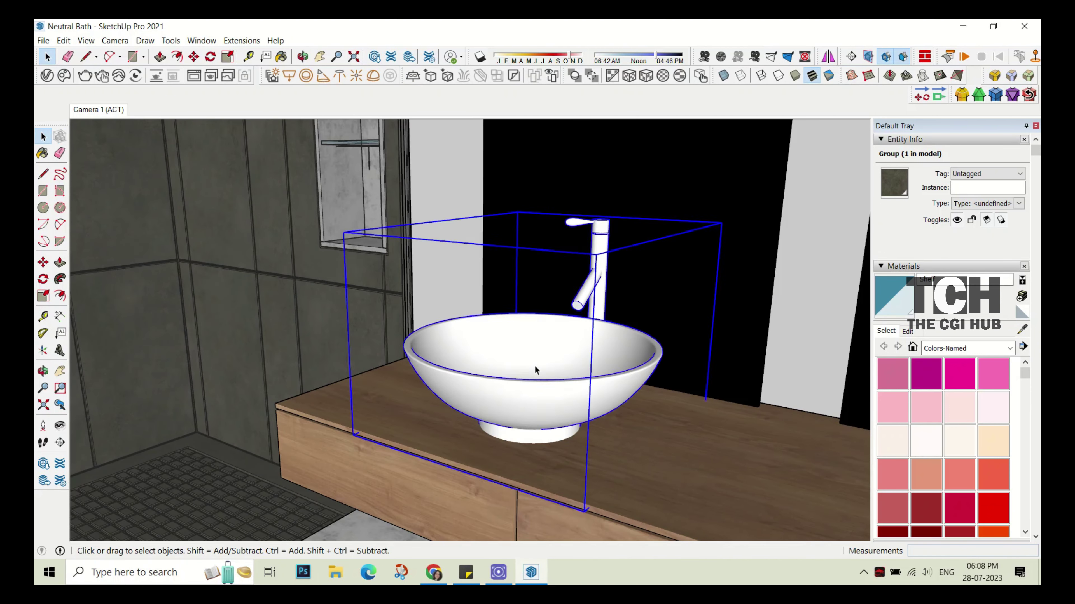
{"action": "triple_click", "coordinate": [536, 366]}
{"action": "left_click", "coordinate": [64, 76]}
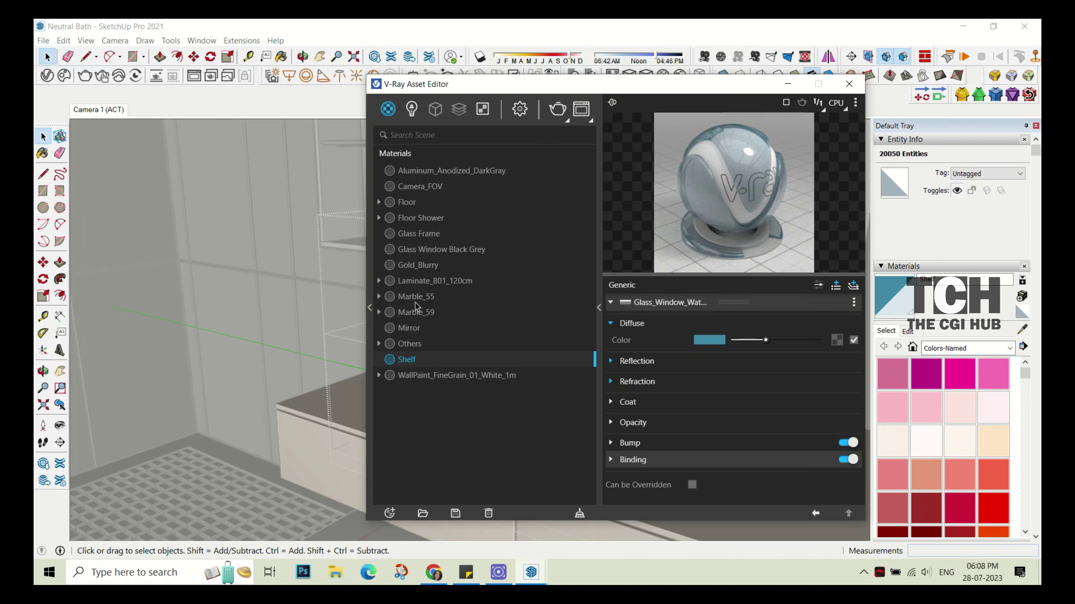
{"action": "left_click_drag", "start_coordinate": [520, 79], "coordinate": [224, 113]}
{"action": "left_click", "coordinate": [139, 339]}
{"action": "left_click", "coordinate": [503, 131]}
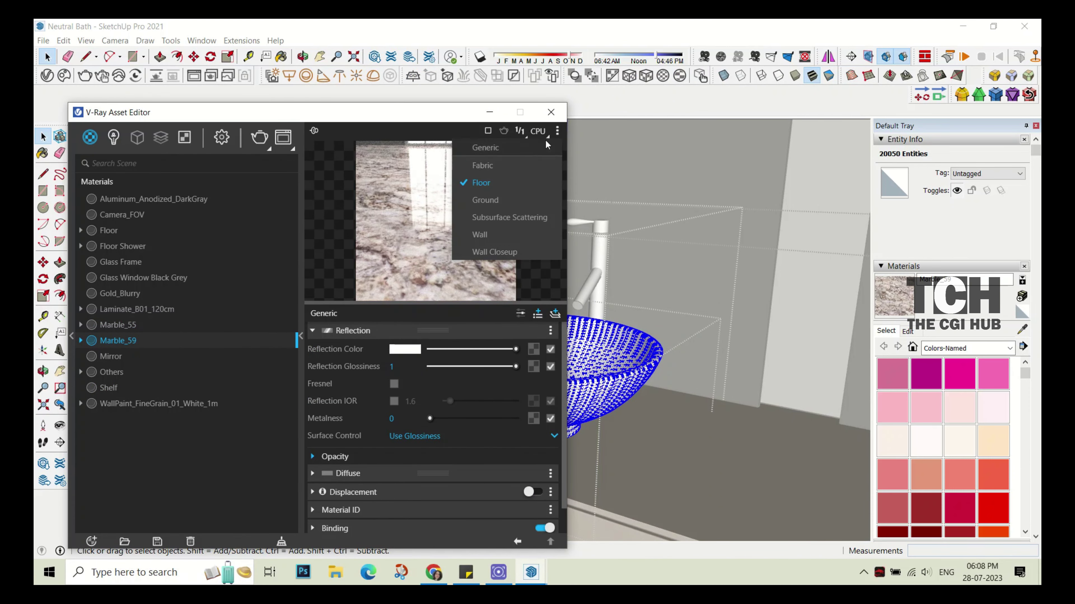
{"action": "left_click", "coordinate": [532, 152]}
- Set Marble_59's reflection glossiness to 0.85 and Color Correction saturation to -0.17
{"action": "left_click_drag", "start_coordinate": [515, 366], "coordinate": [511, 366]}
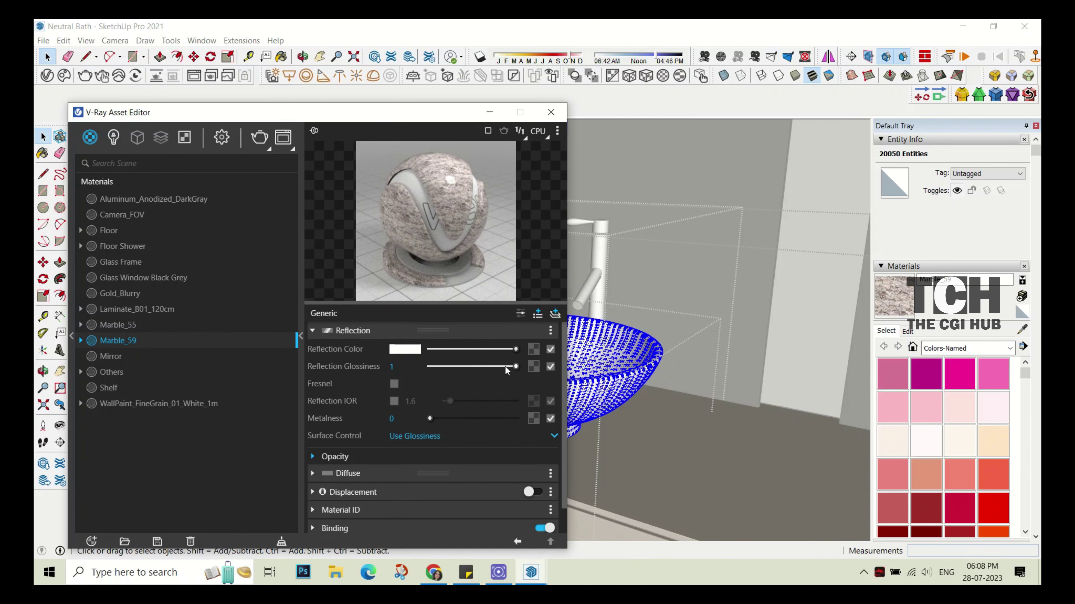
{"action": "left_click", "coordinate": [496, 349]}
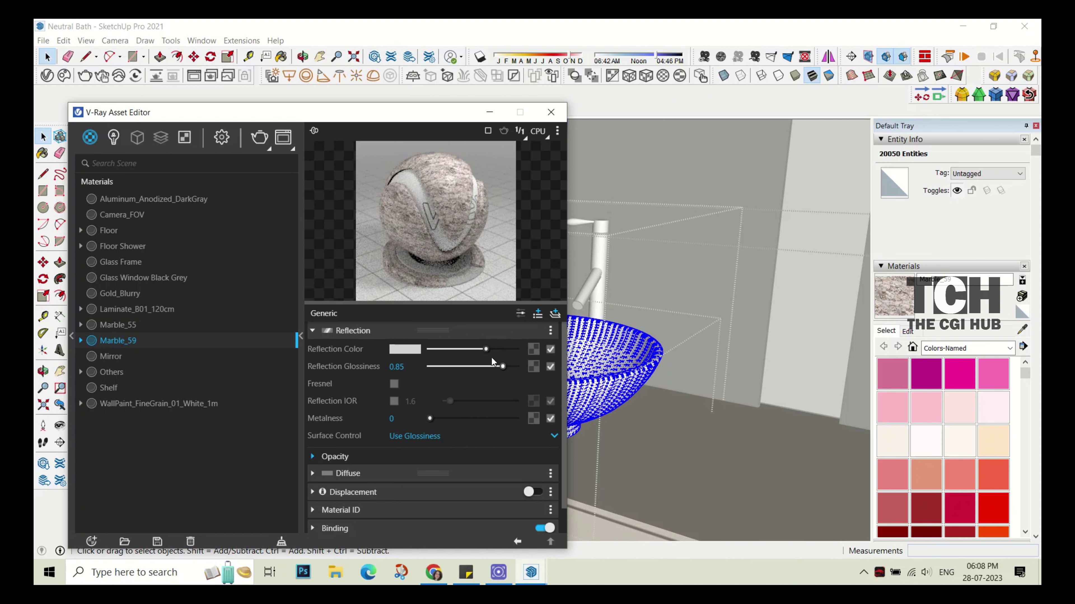
{"action": "left_click", "coordinate": [372, 335]}
{"action": "left_click", "coordinate": [539, 368]}
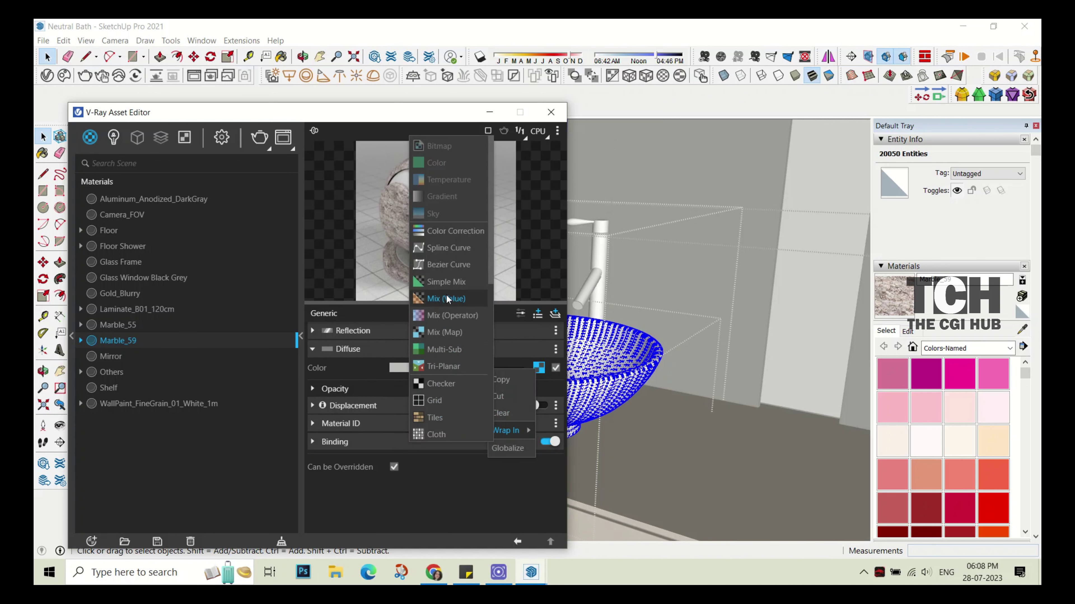
{"action": "left_click", "coordinate": [449, 234]}
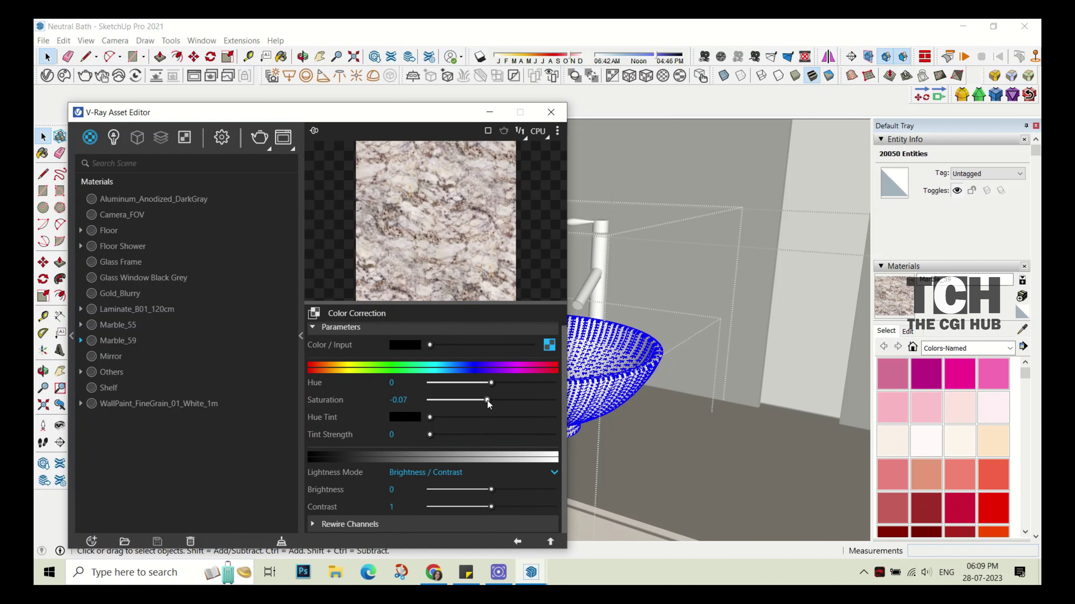
{"action": "left_click_drag", "start_coordinate": [478, 401], "coordinate": [481, 401]}
{"action": "scroll", "coordinate": [424, 466], "scroll_direction": "down", "scroll_amount": 2}
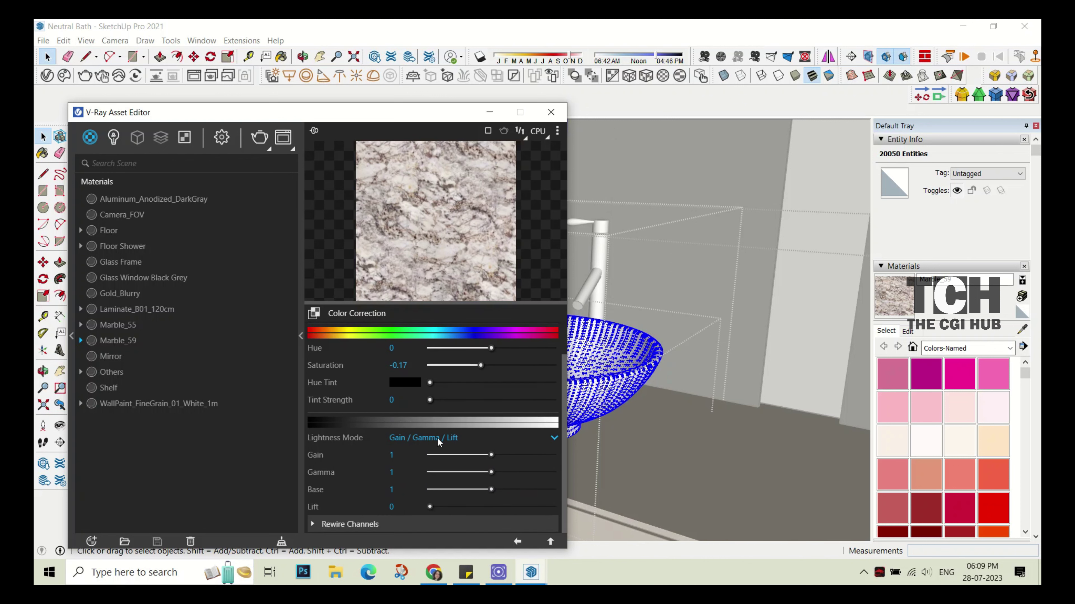
{"action": "left_click", "coordinate": [584, 408]}
- Apply spherical texture projection to the basin bowl's marble surface
{"action": "middle_click_drag", "start_coordinate": [566, 389], "coordinate": [545, 381]}
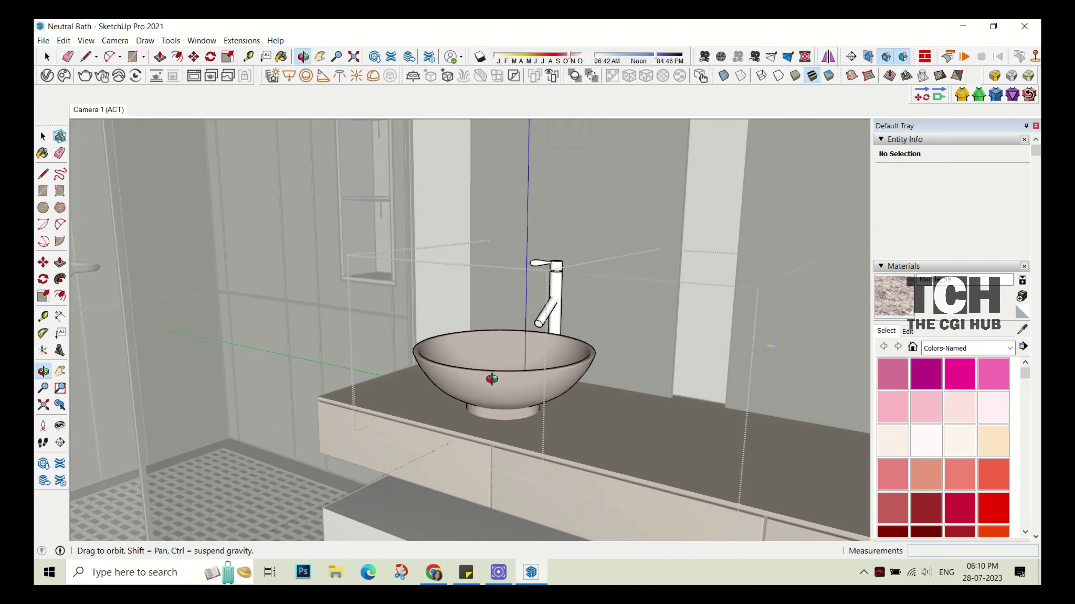
{"action": "left_click", "coordinate": [907, 331]}
{"action": "double_click", "coordinate": [901, 477]}
{"action": "scroll", "coordinate": [484, 322], "scroll_direction": "up", "scroll_amount": 3}
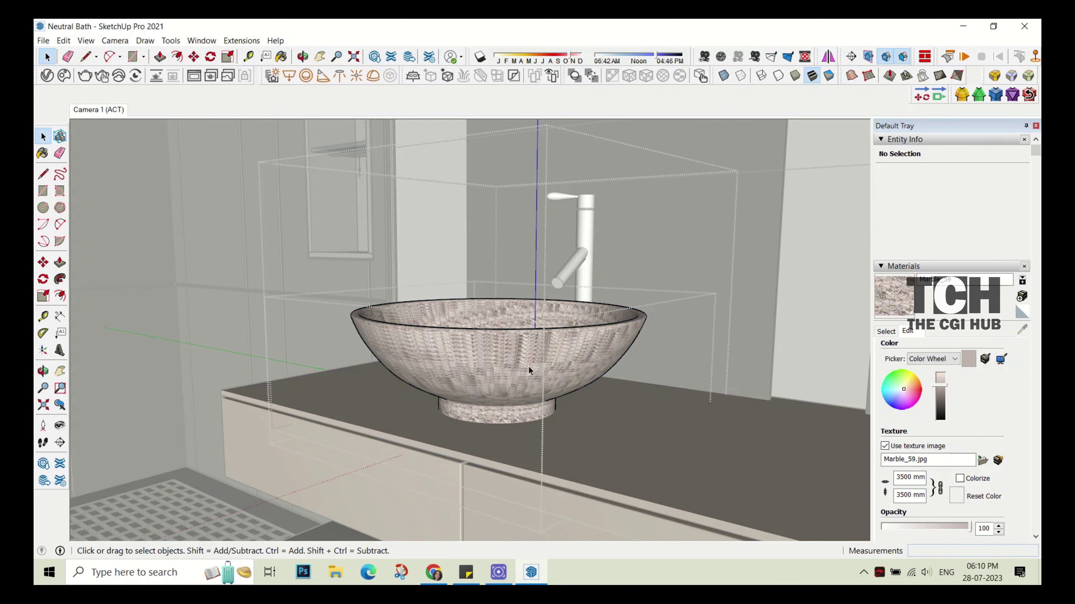
{"action": "left_click", "coordinate": [678, 78]}
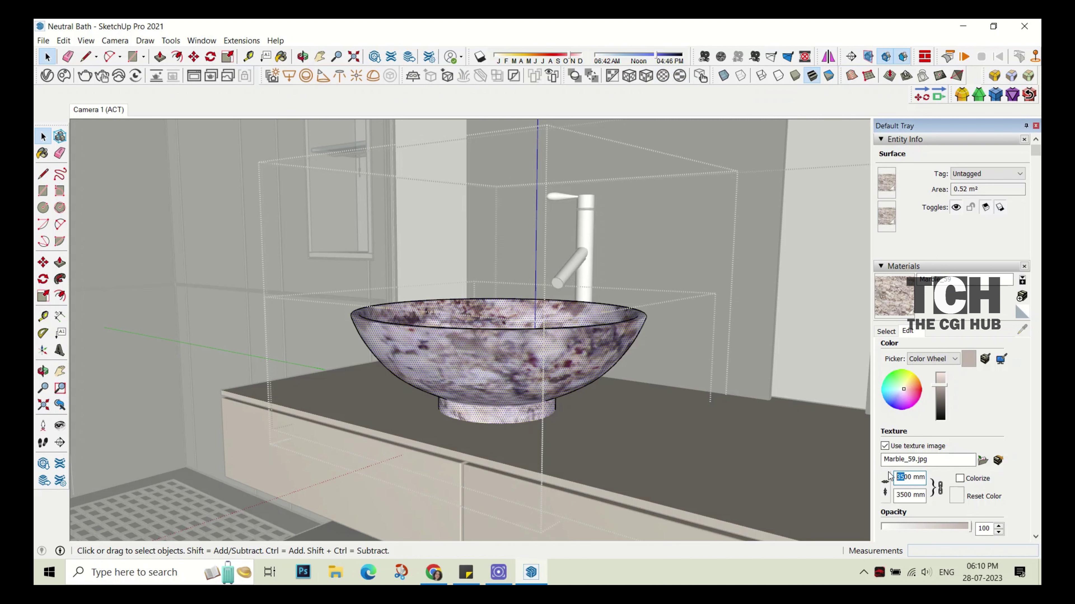
- Shrink the marble texture size stepwise through 1200, 1000 and 800 down to 700 mm
{"action": "type", "text": "12"}
{"action": "key", "text": "Return"}
{"action": "type", "text": "1000"}
{"action": "key", "text": "Return"}
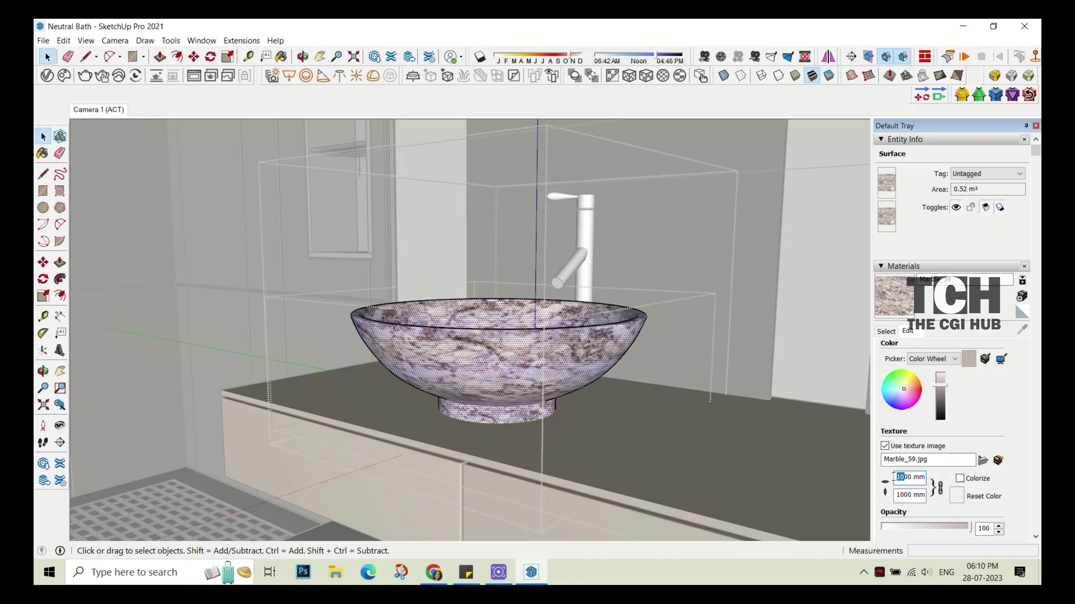
{"action": "type", "text": "8"}
{"action": "key", "text": "Return"}
{"action": "type", "text": "7"}
{"action": "key", "text": "Return"}
- Deselect the bowl and orbit around the basin to check the 700 mm marble
{"action": "left_click", "coordinate": [667, 398]}
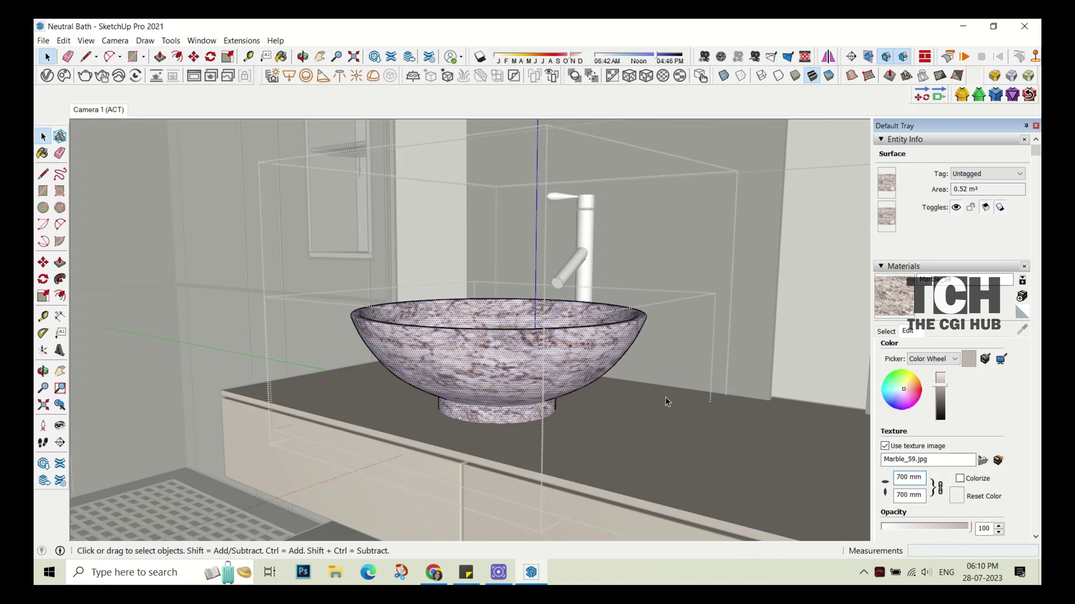
{"action": "scroll", "coordinate": [488, 406], "scroll_direction": "down", "scroll_amount": 2}
{"action": "scroll", "coordinate": [489, 405], "scroll_direction": "down", "scroll_amount": 3}
{"action": "middle_click_drag", "start_coordinate": [489, 406], "coordinate": [465, 444]}
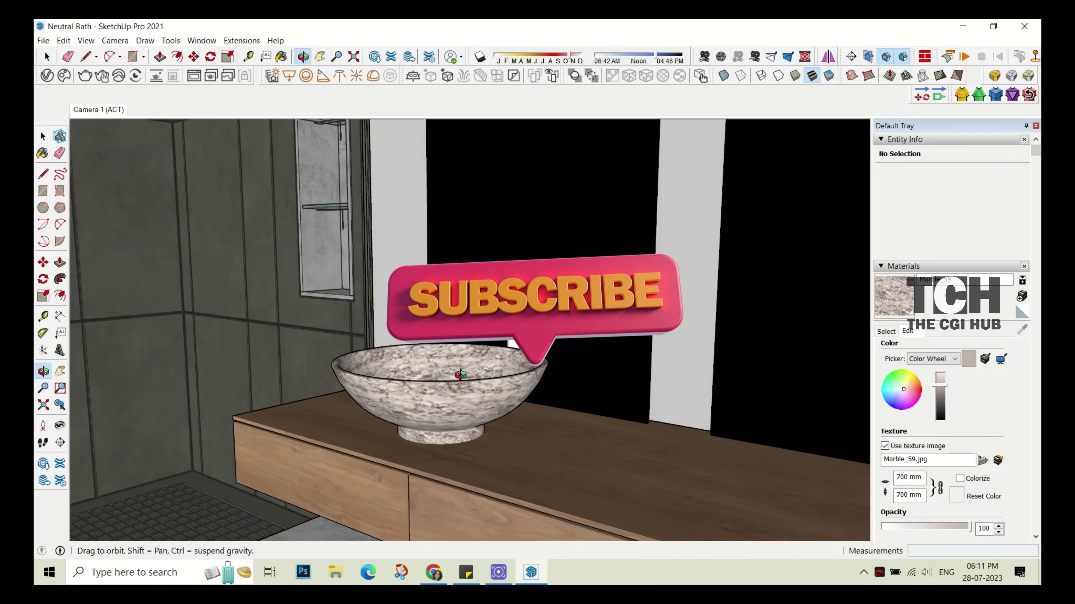
{"action": "scroll", "coordinate": [457, 493], "scroll_direction": "up", "scroll_amount": 5}
{"action": "scroll", "coordinate": [457, 493], "scroll_direction": "down", "scroll_amount": 5}
{"action": "scroll", "coordinate": [457, 493], "scroll_direction": "down", "scroll_amount": 3}
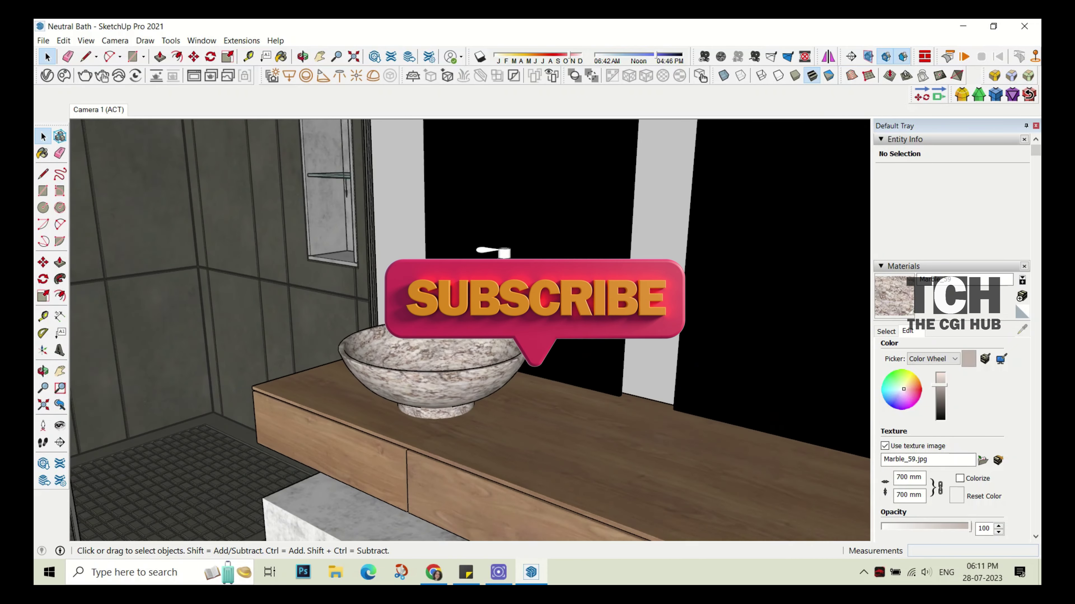
{"action": "left_click", "coordinate": [493, 254]}
{"action": "scroll", "coordinate": [493, 254], "scroll_direction": "up", "scroll_amount": 3}
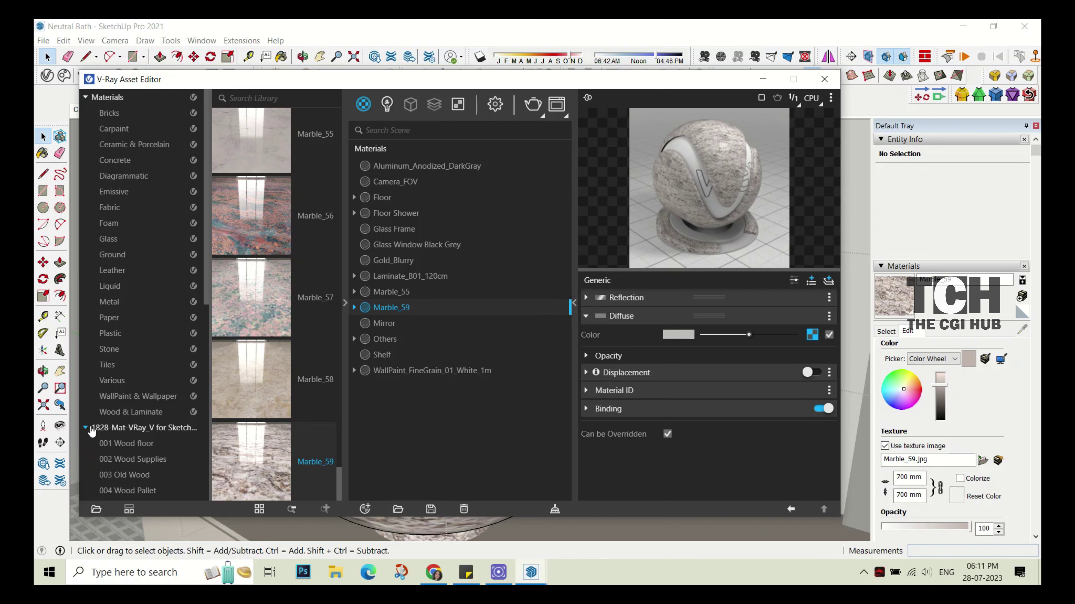
- Add Aluminum_Polished from the V-Ray Metal library to the scene materials
{"action": "left_click", "coordinate": [86, 428]}
{"action": "left_click", "coordinate": [108, 302]}
{"action": "scroll", "coordinate": [250, 305], "scroll_direction": "down", "scroll_amount": 3}
{"action": "scroll", "coordinate": [249, 305], "scroll_direction": "down", "scroll_amount": 5}
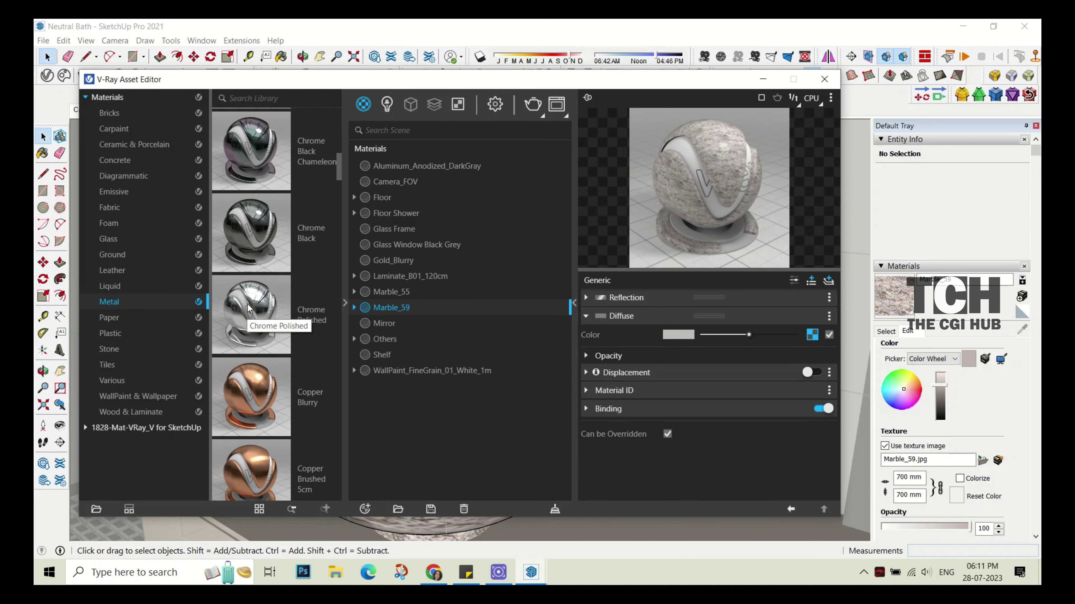
{"action": "scroll", "coordinate": [249, 307], "scroll_direction": "down", "scroll_amount": 1}
{"action": "left_click_drag", "start_coordinate": [249, 308], "coordinate": [423, 275]}
{"action": "left_click", "coordinate": [345, 302]}
{"action": "left_click_drag", "start_coordinate": [395, 85], "coordinate": [68, 165]}
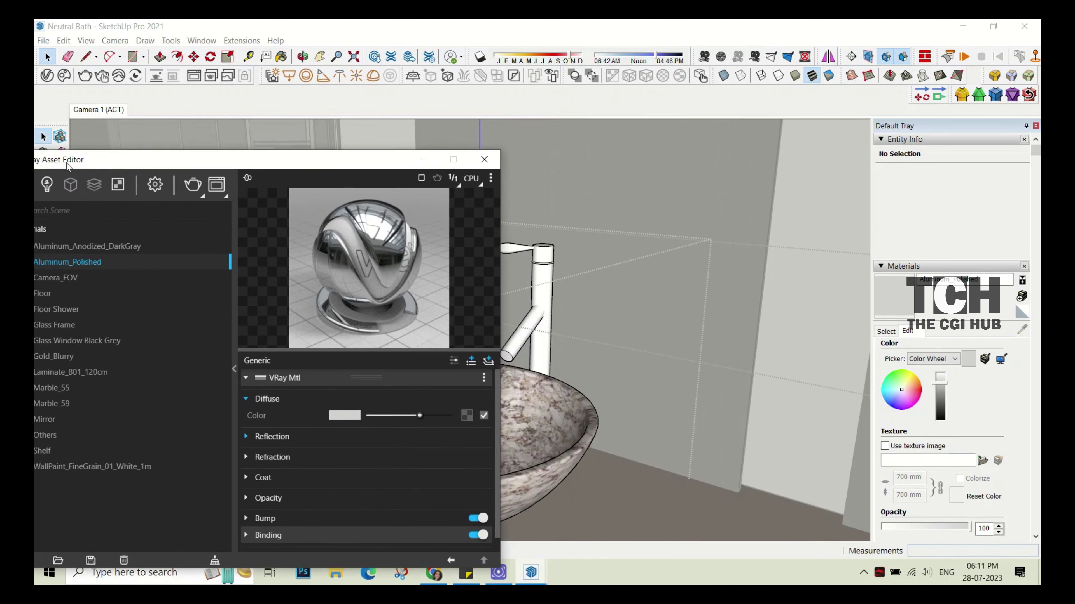
{"action": "left_click", "coordinate": [484, 159]}
- Copy the marble basin with Move and place the copy on the right of the vanity
{"action": "scroll", "coordinate": [147, 217], "scroll_direction": "down", "scroll_amount": 5}
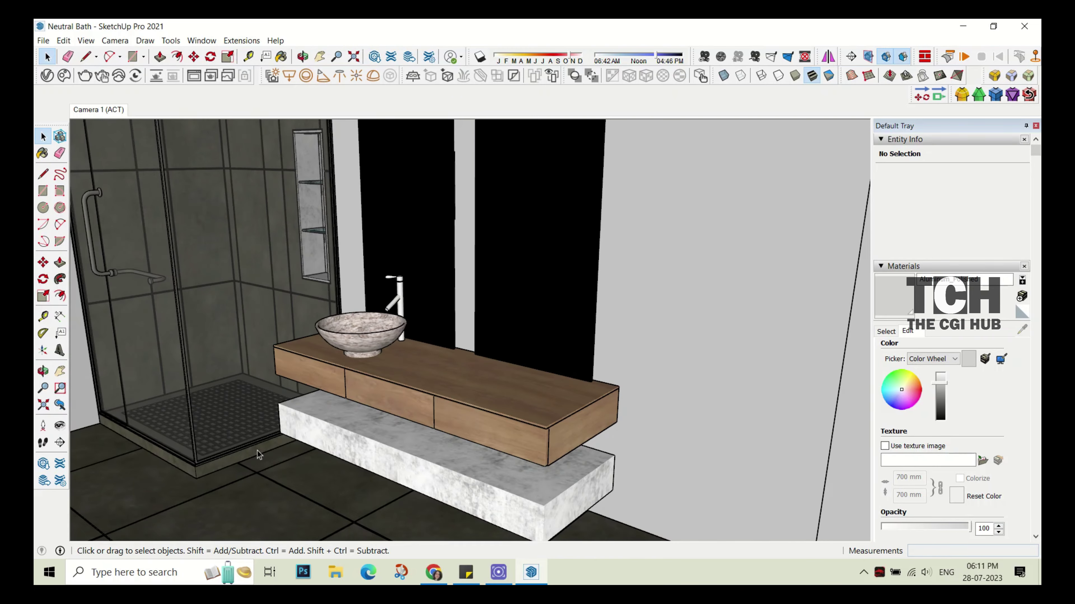
{"action": "middle_click_drag", "start_coordinate": [414, 351], "coordinate": [461, 358]}
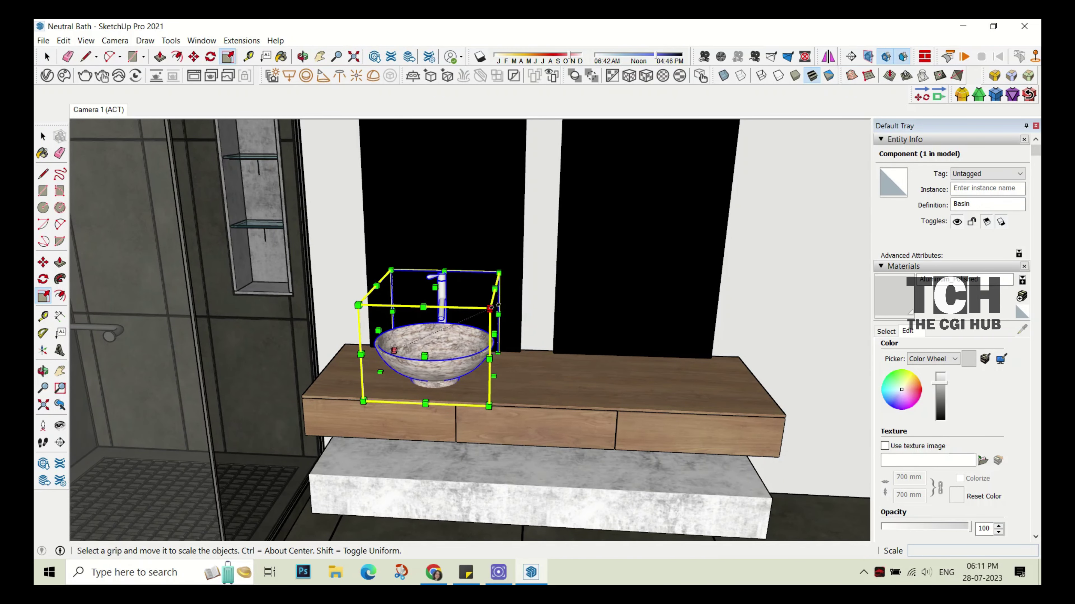
{"action": "middle_click_drag", "start_coordinate": [510, 300], "coordinate": [550, 338]}
{"action": "key", "text": "m"}
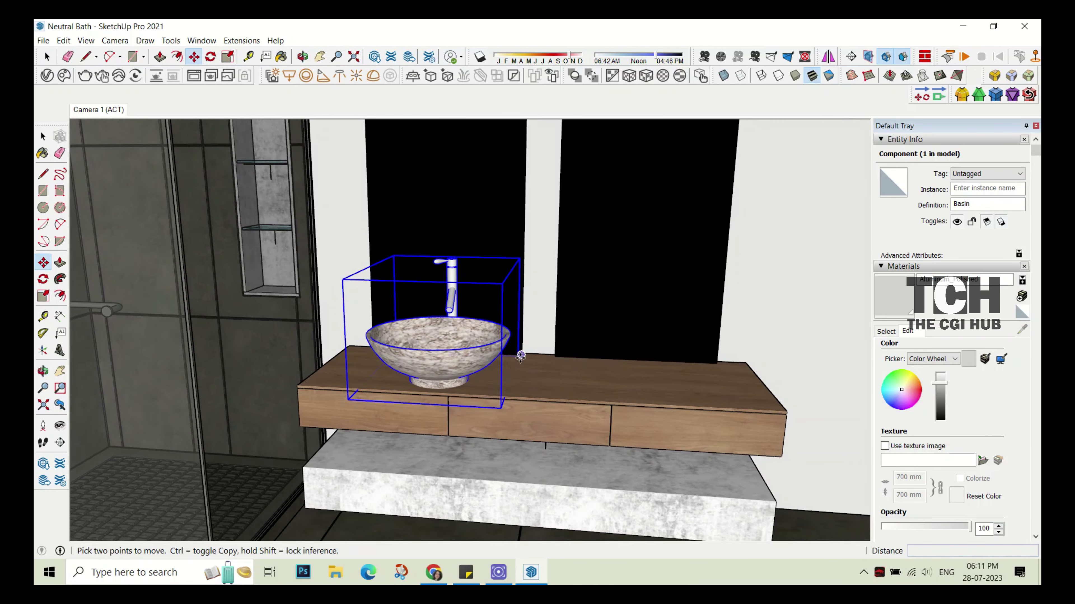
{"action": "scroll", "coordinate": [570, 364], "scroll_direction": "up", "scroll_amount": 2}
{"action": "left_click", "coordinate": [569, 363]}
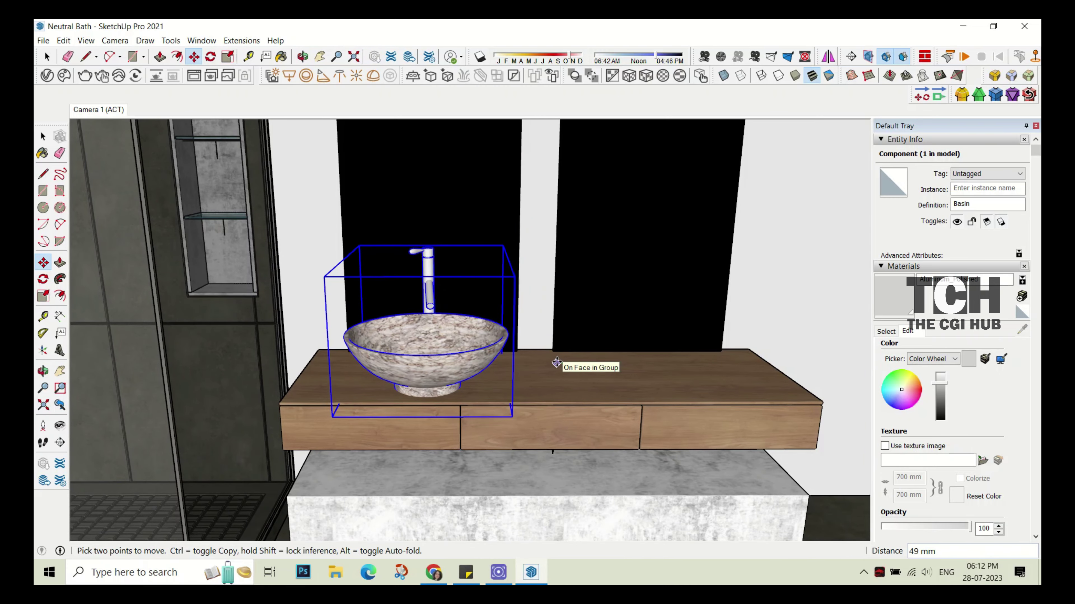
{"action": "left_click", "coordinate": [510, 375], "text": "ctrl"}
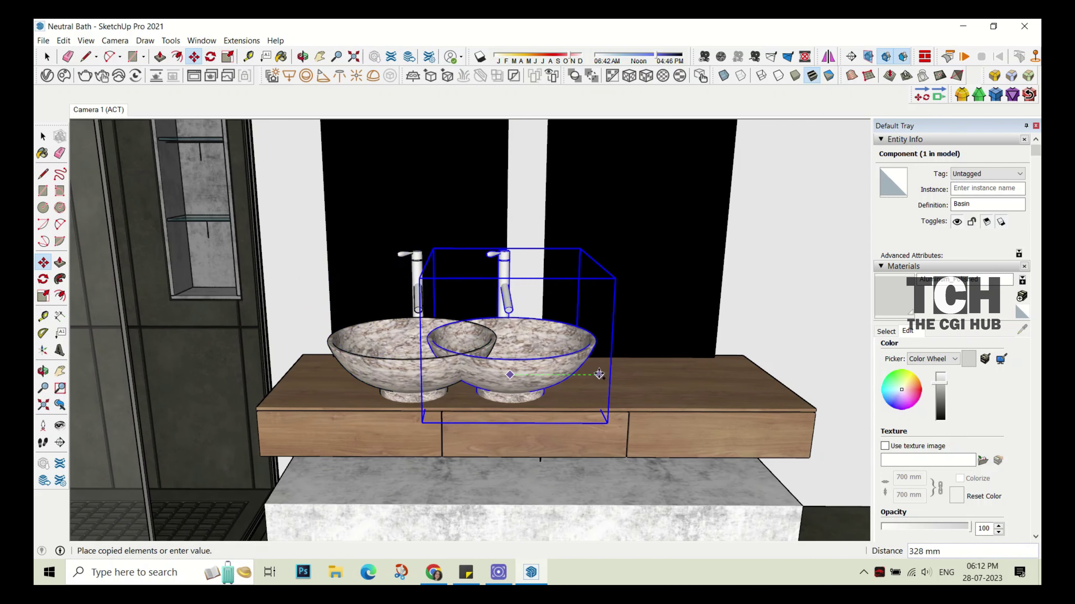
{"action": "middle_click_drag", "start_coordinate": [600, 374], "coordinate": [626, 381]}
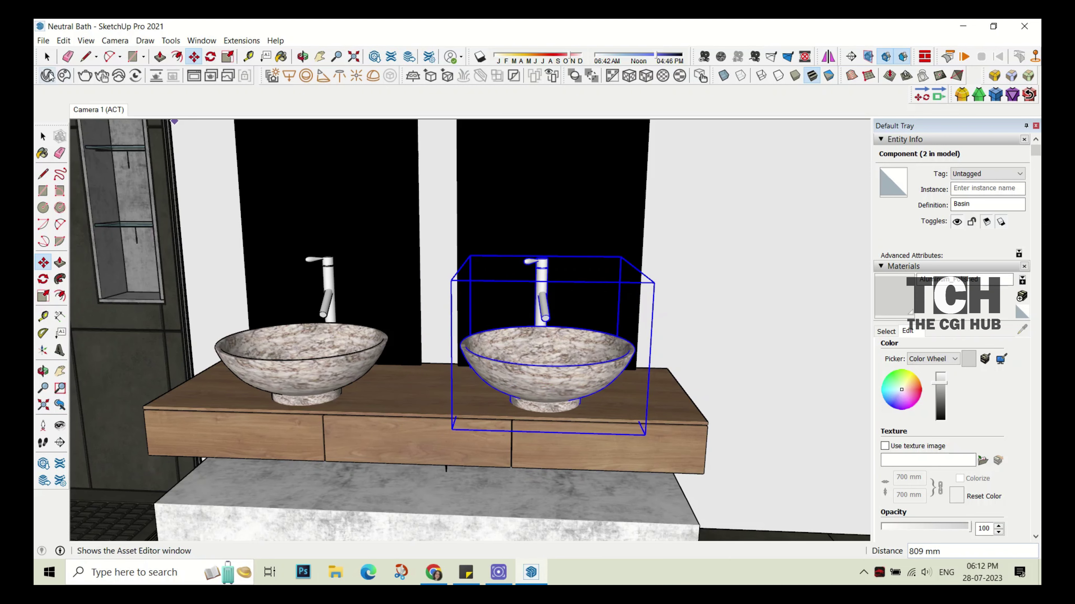
{"action": "left_click", "coordinate": [86, 111]}
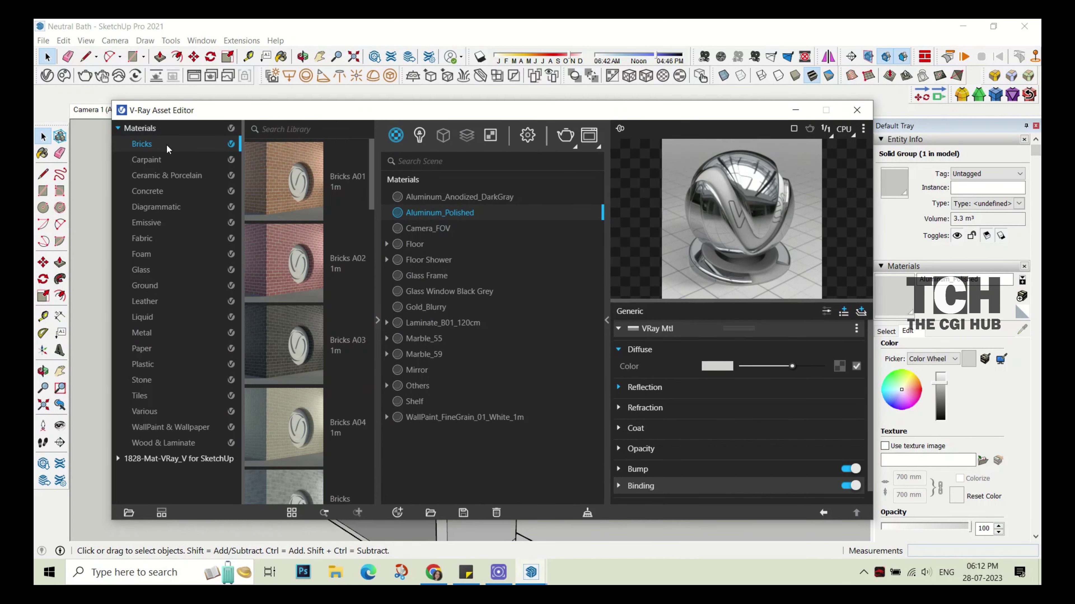
- Add Concrete_Simple_F01_2m from the V-Ray concrete library to the scene materials
{"action": "left_click", "coordinate": [147, 191]}
{"action": "scroll", "coordinate": [305, 295], "scroll_direction": "down", "scroll_amount": 5}
{"action": "left_click_drag", "start_coordinate": [433, 325], "coordinate": [432, 326]}
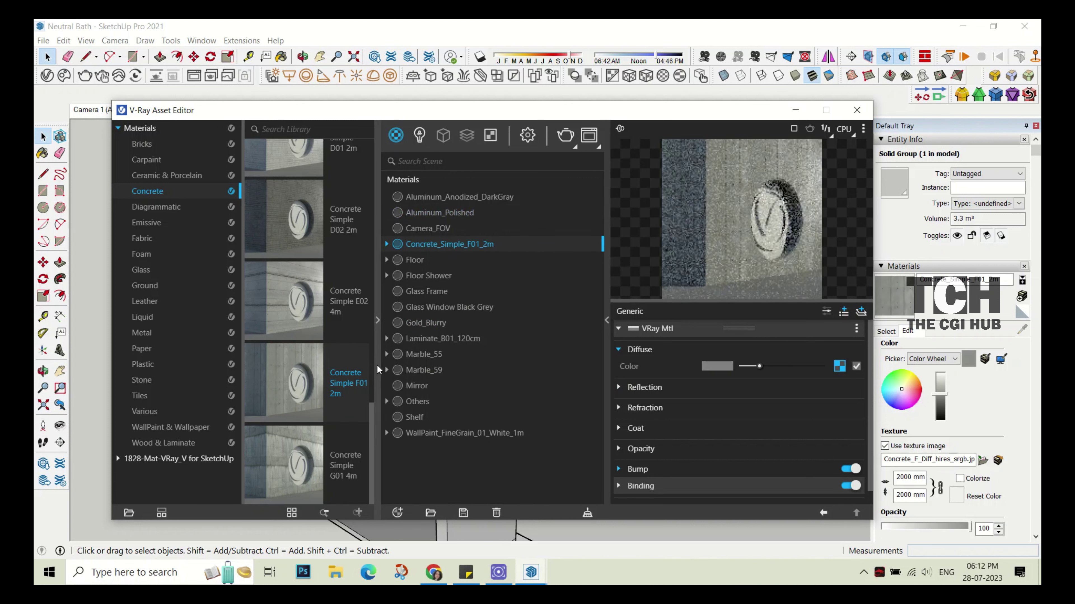
{"action": "left_click", "coordinate": [378, 320]}
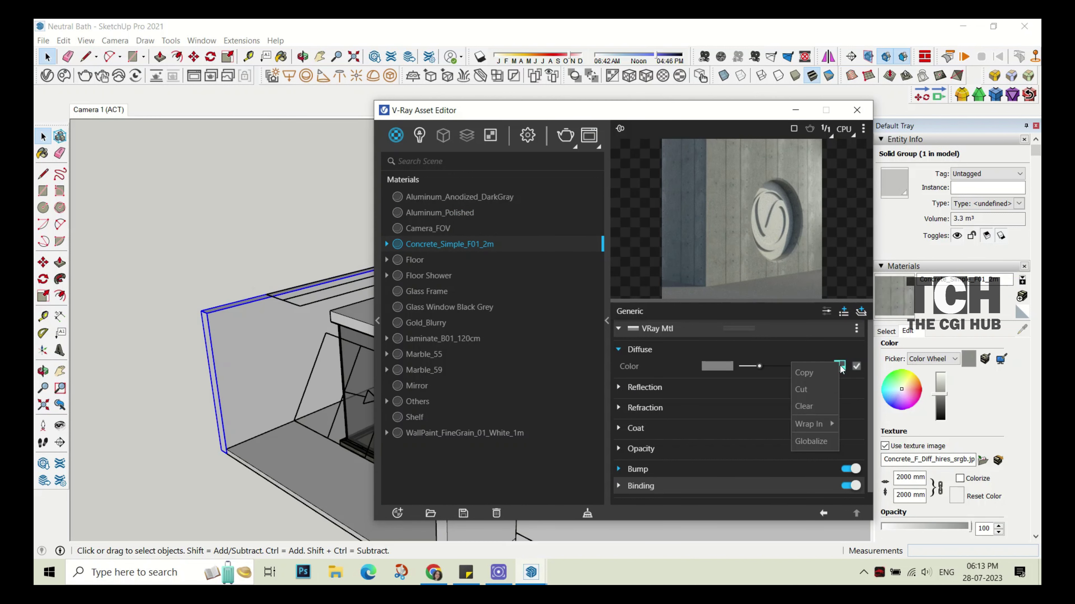
- Wrap the concrete's Diffuse in Color Correction with Saturation -0.16 and Gamma 0.8
{"action": "left_click", "coordinate": [782, 411]}
{"action": "left_click_drag", "start_coordinate": [795, 403], "coordinate": [786, 402]}
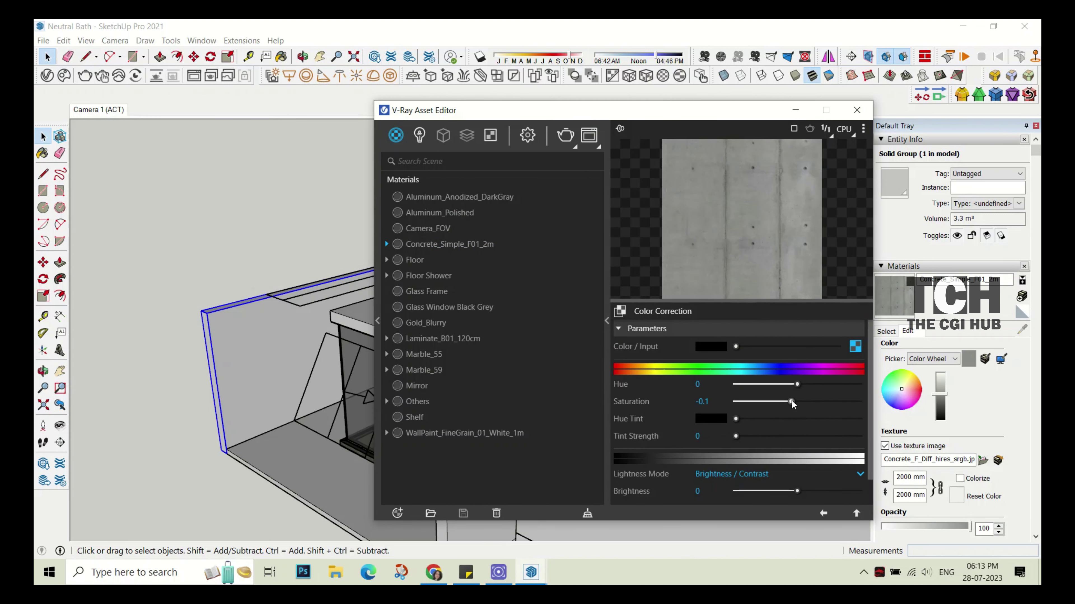
{"action": "scroll", "coordinate": [744, 404], "scroll_direction": "down", "scroll_amount": 2}
{"action": "scroll", "coordinate": [745, 406], "scroll_direction": "down", "scroll_amount": 1}
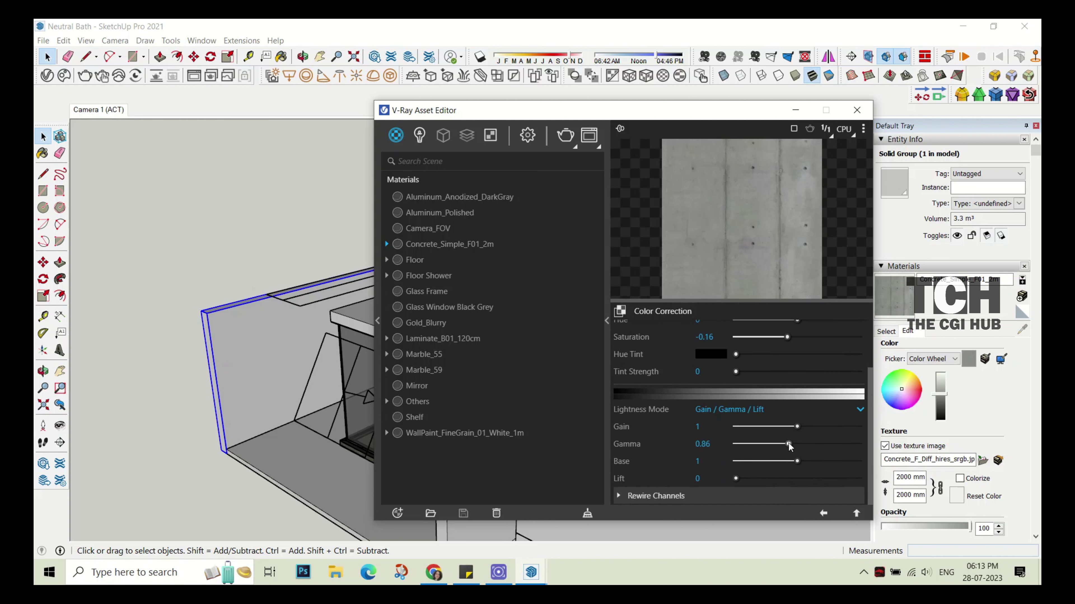
{"action": "left_click_drag", "start_coordinate": [797, 444], "coordinate": [783, 444]}
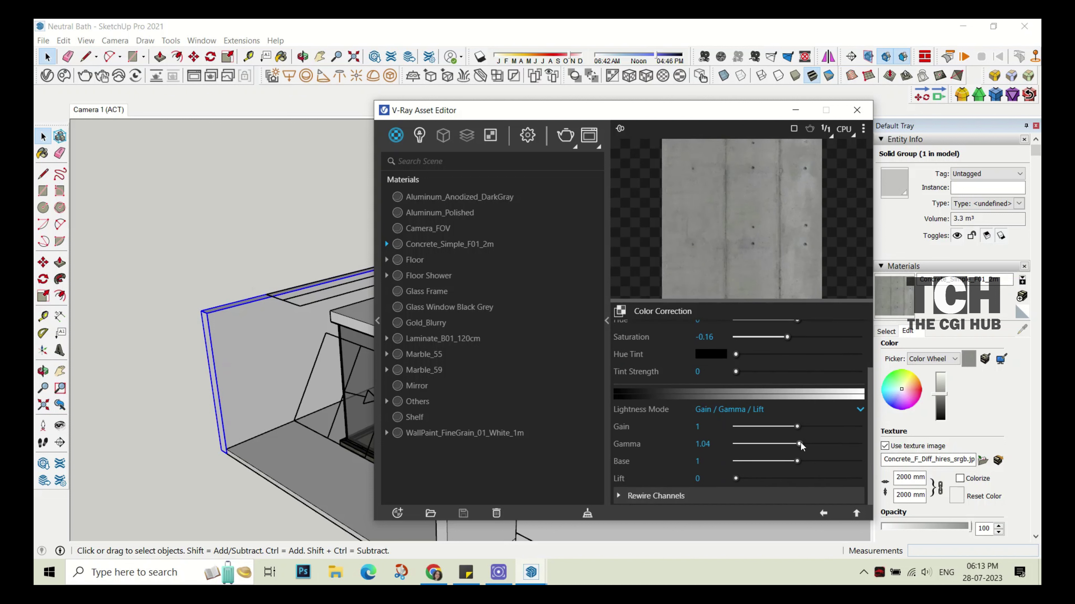
{"action": "left_click", "coordinate": [824, 514]}
{"action": "left_click", "coordinate": [791, 145]}
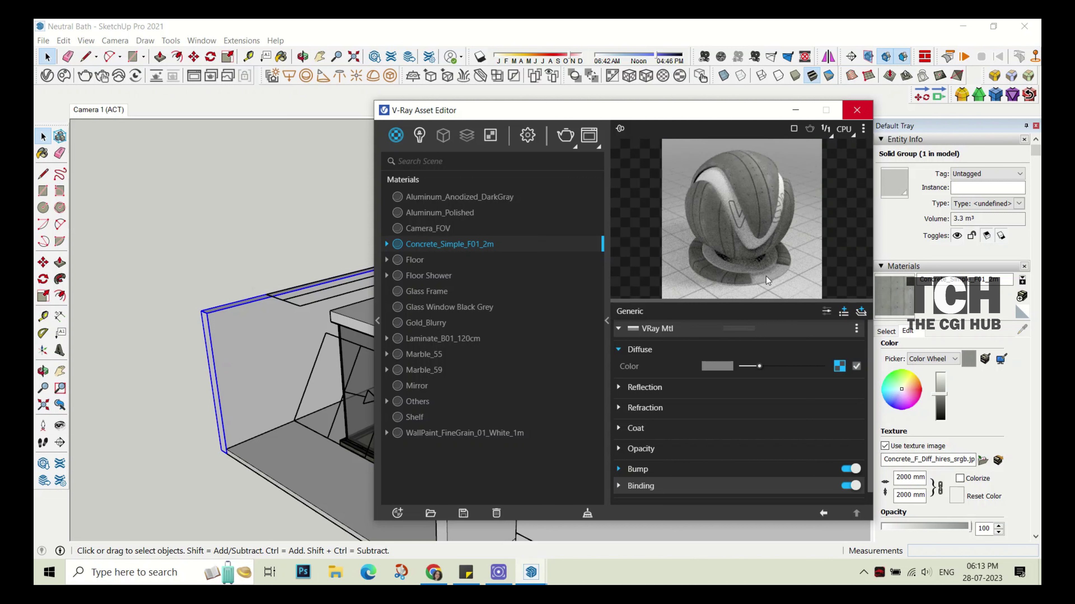
{"action": "left_click", "coordinate": [855, 111]}
- Paint the wall with the concrete, unhide the front wall and paint it too
{"action": "key", "text": "b"}
{"action": "left_click", "coordinate": [444, 274]}
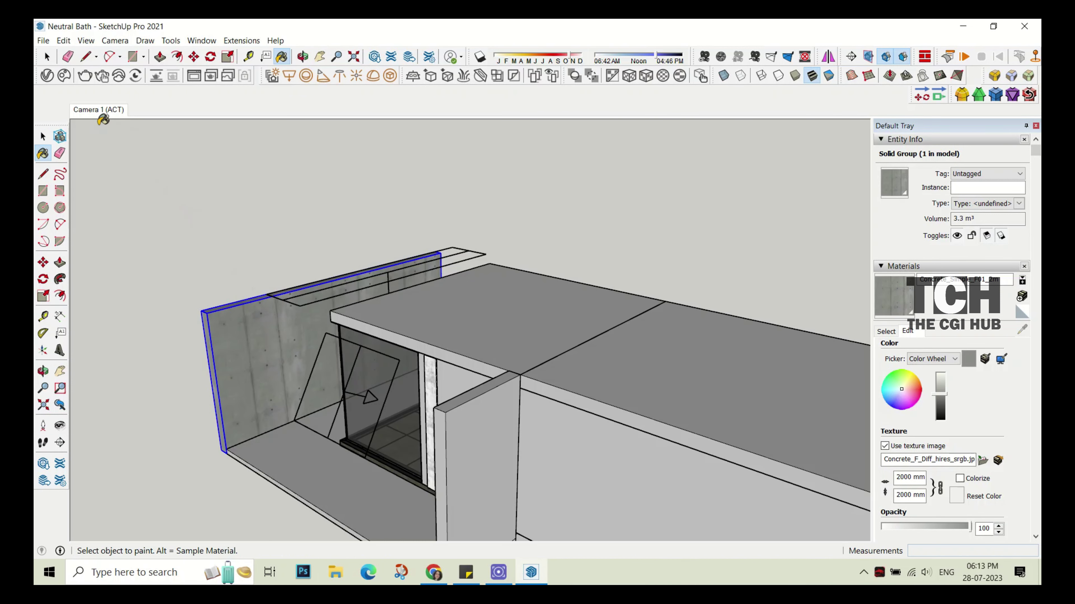
{"action": "left_click", "coordinate": [63, 41]}
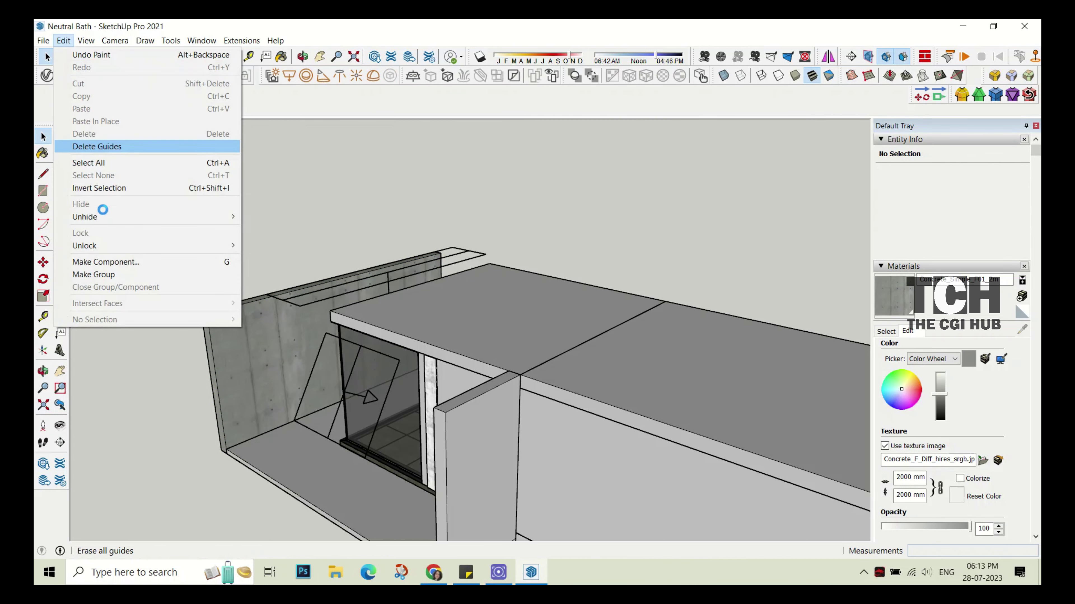
{"action": "left_click", "coordinate": [263, 242]}
{"action": "left_click", "coordinate": [883, 295]}
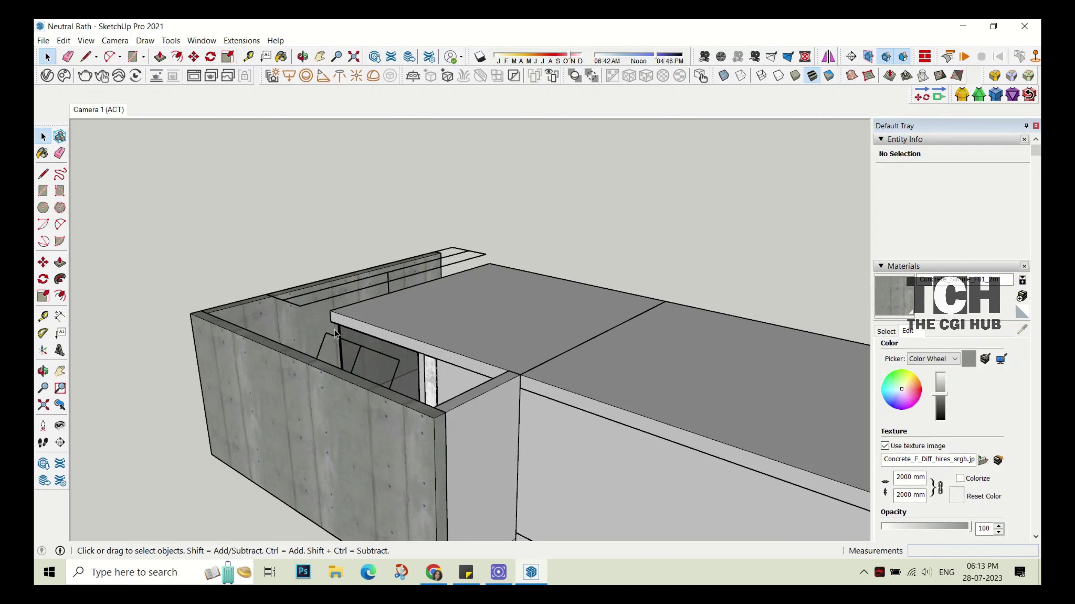
{"action": "middle_click_drag", "start_coordinate": [335, 334], "coordinate": [280, 356]}
- Orbit out to view the whole bathroom
{"action": "key", "text": "o"}
{"action": "scroll", "coordinate": [416, 257], "scroll_direction": "up", "scroll_amount": 5}
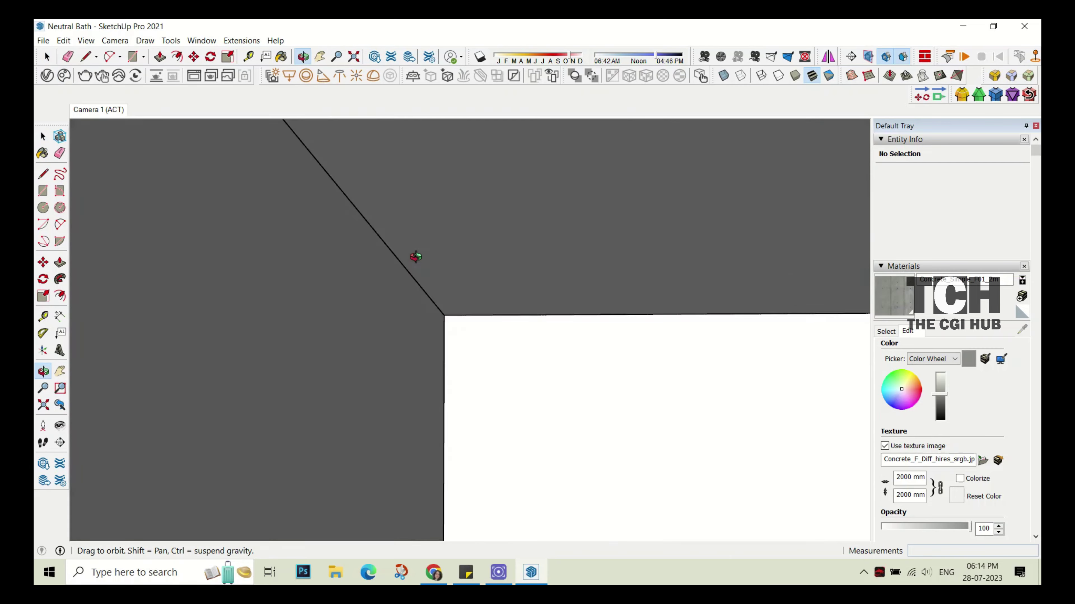
{"action": "scroll", "coordinate": [305, 190], "scroll_direction": "down", "scroll_amount": 5}
{"action": "left_click_drag", "start_coordinate": [293, 307], "coordinate": [439, 466]}
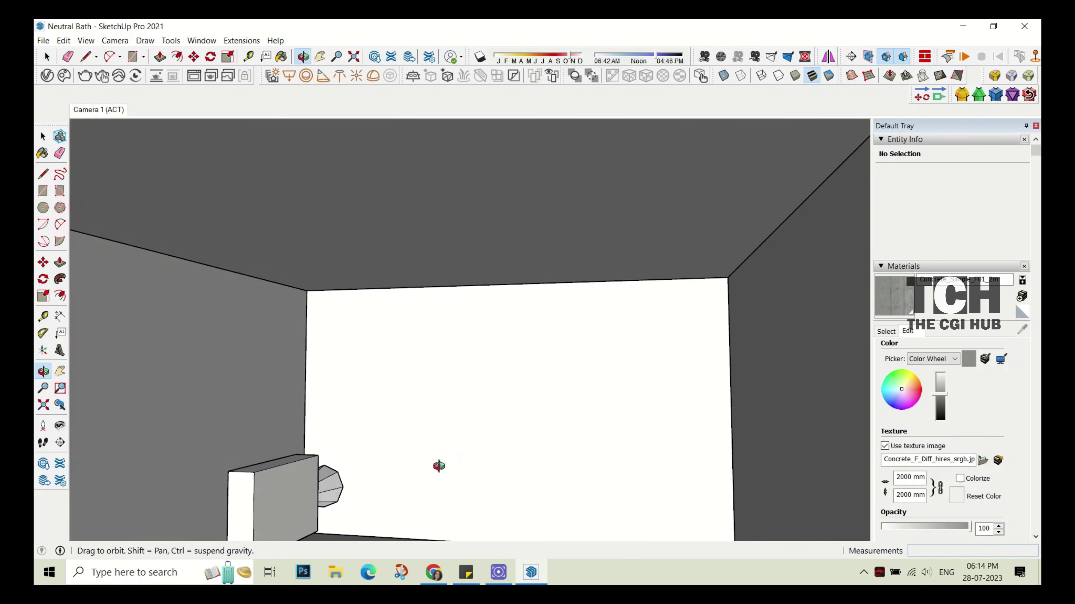
{"action": "key", "text": "space"}
{"action": "right_click", "coordinate": [521, 400]}
{"action": "left_click", "coordinate": [595, 374]}
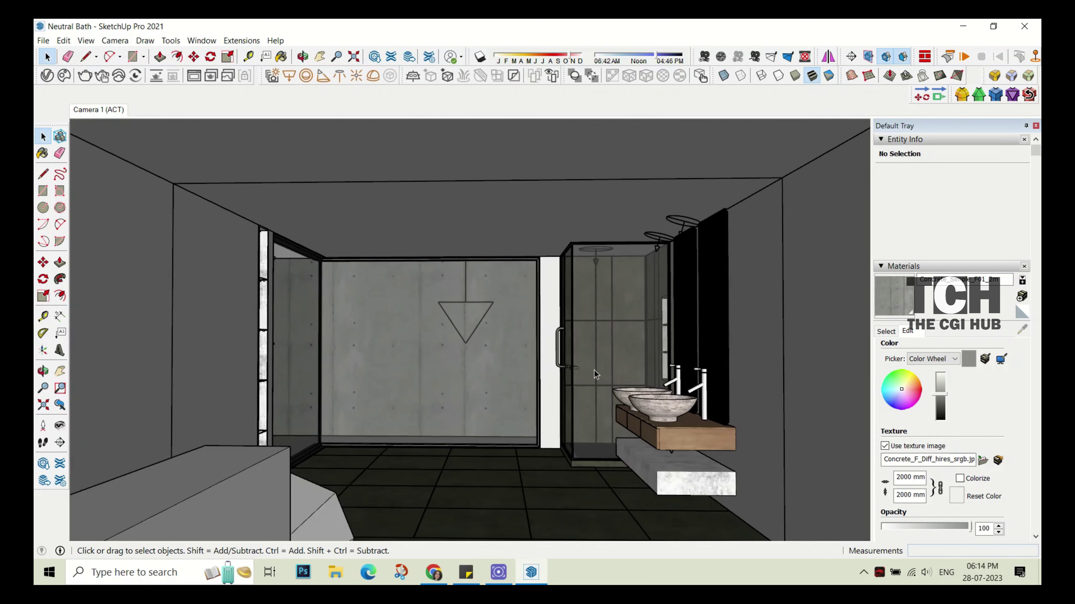
- Walk and pan to frame the back wall, shower and vanity from the front
{"action": "left_click", "coordinate": [43, 442]}
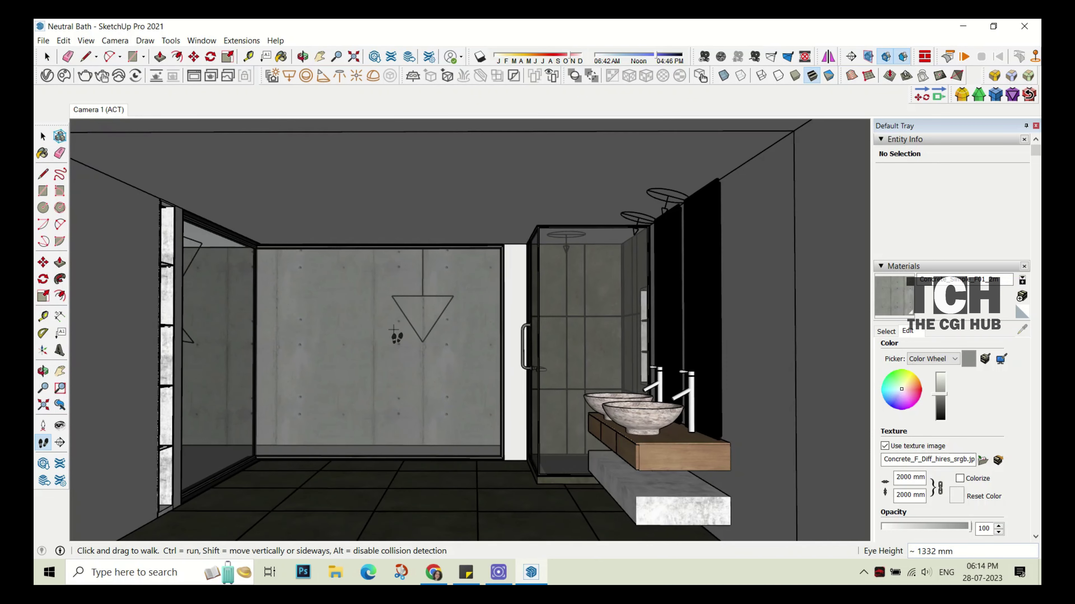
{"action": "left_click_drag", "start_coordinate": [285, 324], "coordinate": [324, 289]}
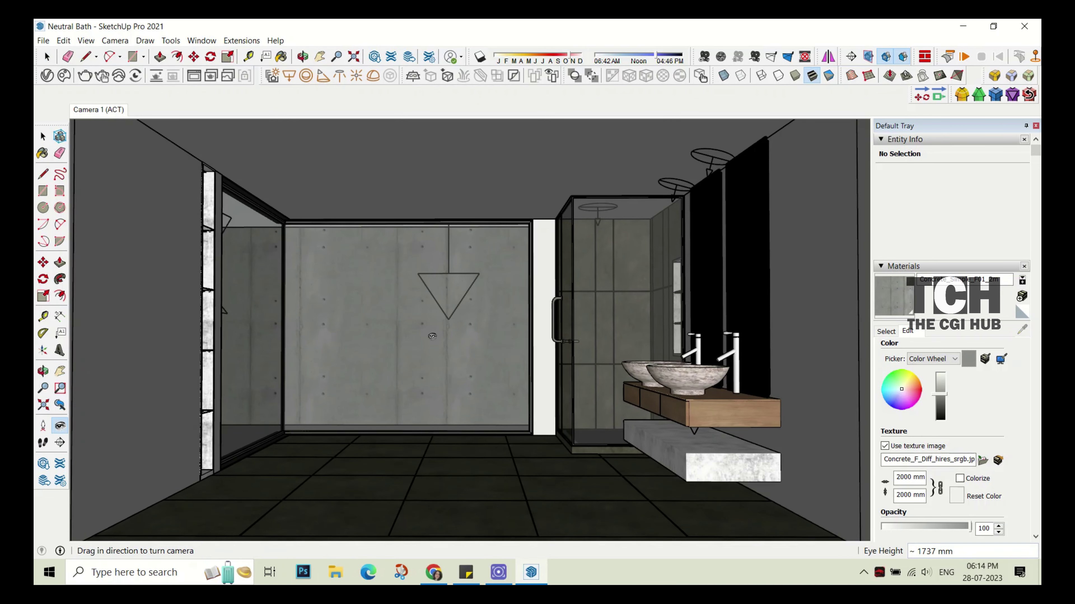
{"action": "left_click_drag", "start_coordinate": [431, 336], "coordinate": [436, 343]}
{"action": "key", "text": "h"}
{"action": "left_click_drag", "start_coordinate": [419, 262], "coordinate": [427, 268]}
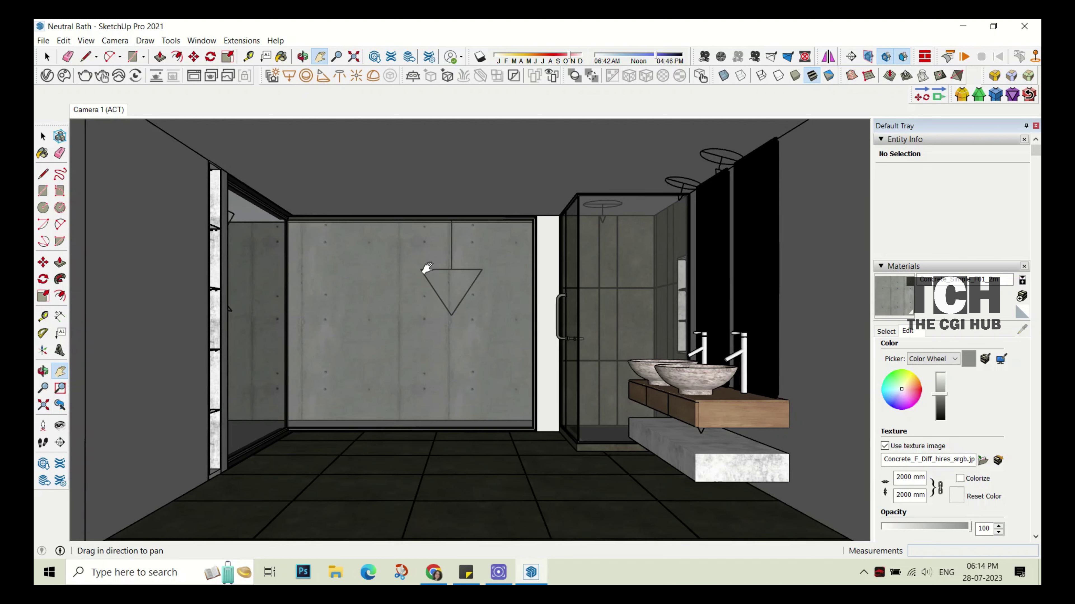
{"action": "left_click", "coordinate": [45, 444]}
{"action": "left_click_drag", "start_coordinate": [182, 343], "coordinate": [180, 330]}
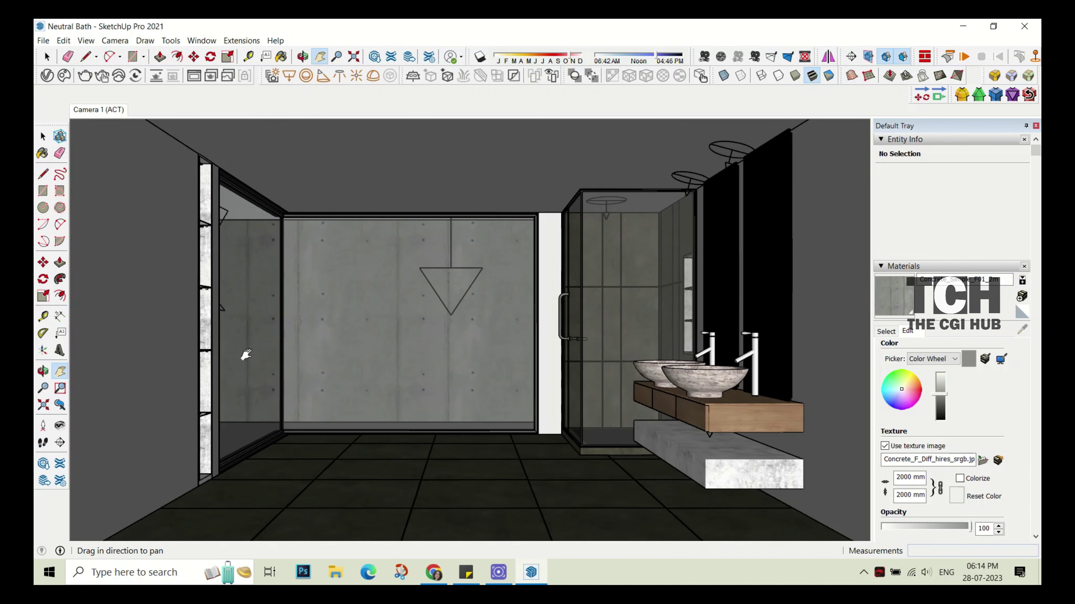
{"action": "left_click_drag", "start_coordinate": [245, 355], "coordinate": [240, 351]}
- Create a camera named Camera 2 from this view and return to SketchUp
{"action": "left_click", "coordinate": [170, 40]}
{"action": "left_click", "coordinate": [338, 336]}
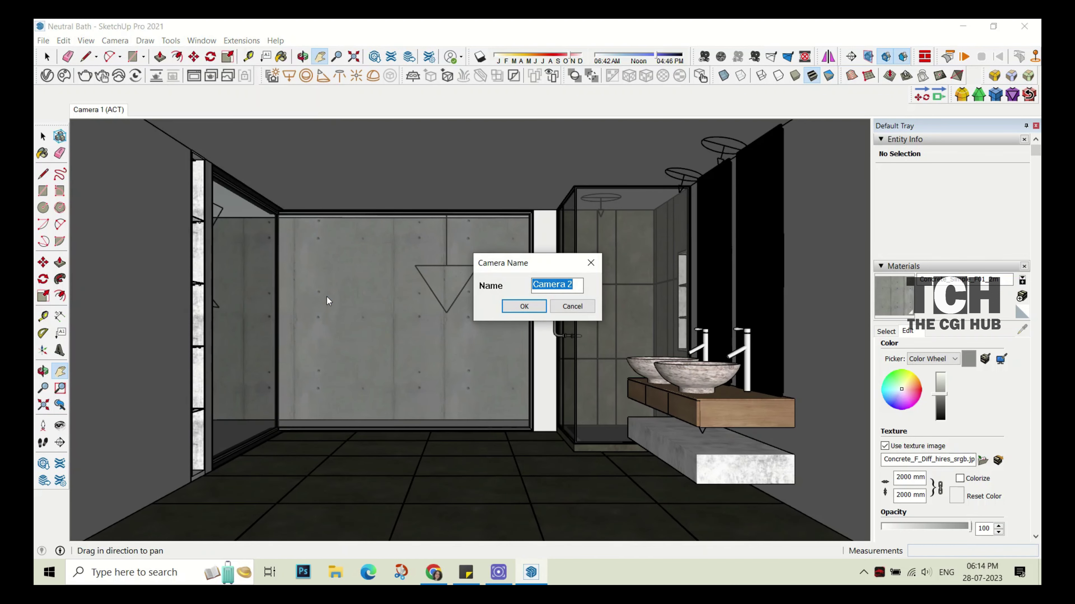
{"action": "left_click", "coordinate": [525, 307]}
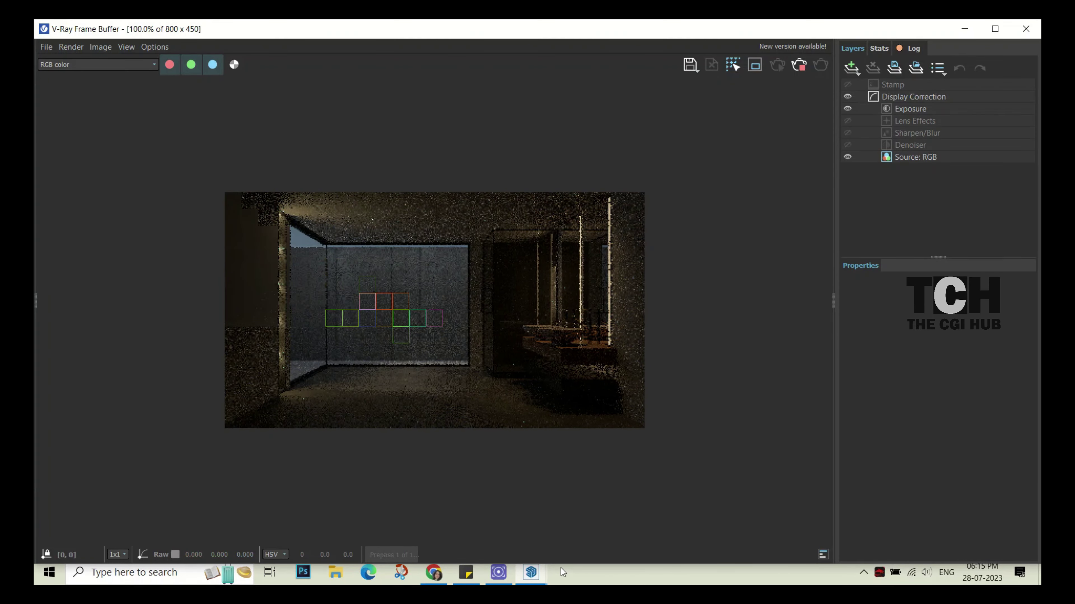
{"action": "left_click", "coordinate": [547, 565]}
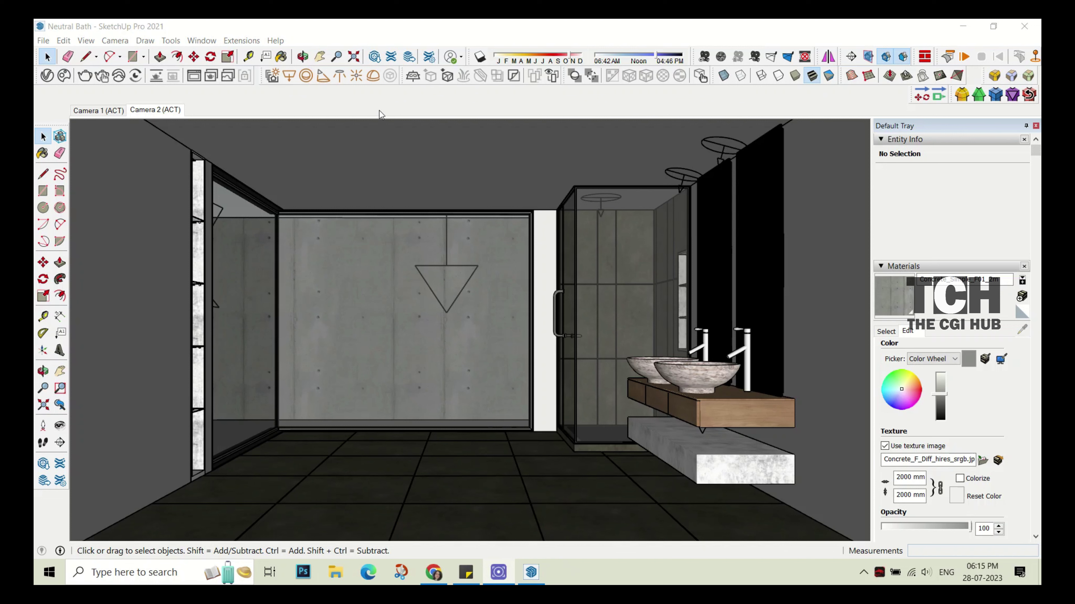
- Assign a plain Color texture to the Dome Light's colour slot and adjust it
{"action": "left_click", "coordinate": [531, 572]}
{"action": "left_click", "coordinate": [426, 197]}
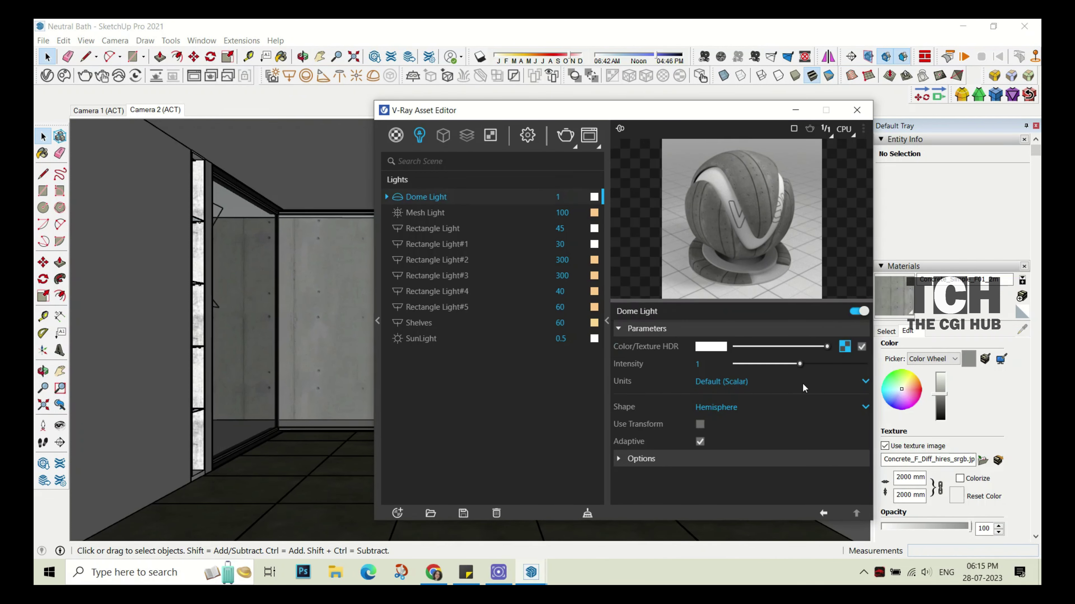
{"action": "left_click", "coordinate": [844, 347]}
{"action": "left_click", "coordinate": [795, 162]}
{"action": "left_click", "coordinate": [712, 348]}
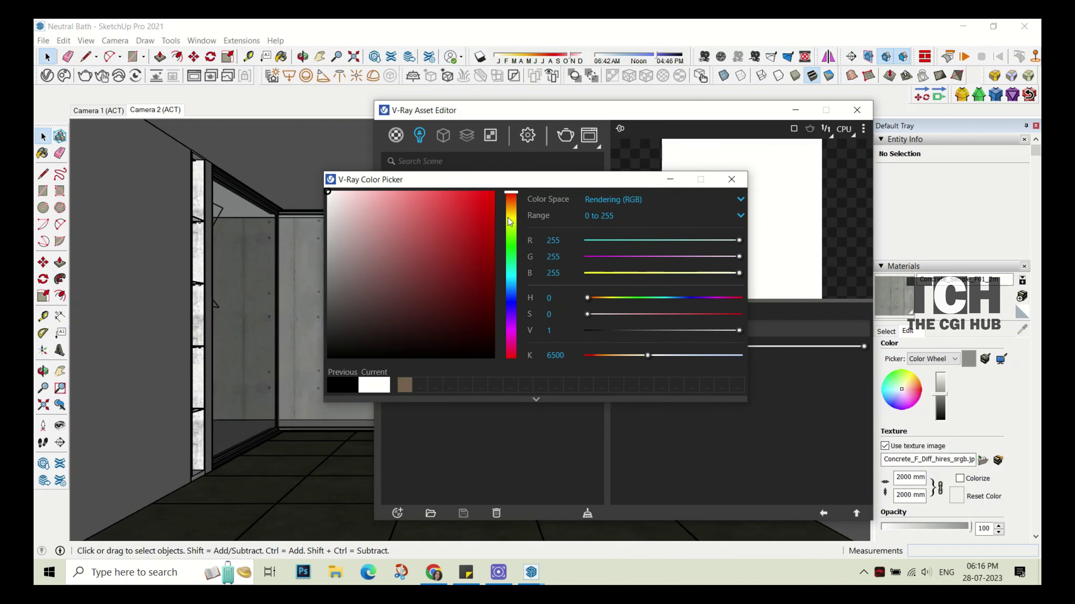
{"action": "left_click_drag", "start_coordinate": [510, 222], "coordinate": [511, 286]}
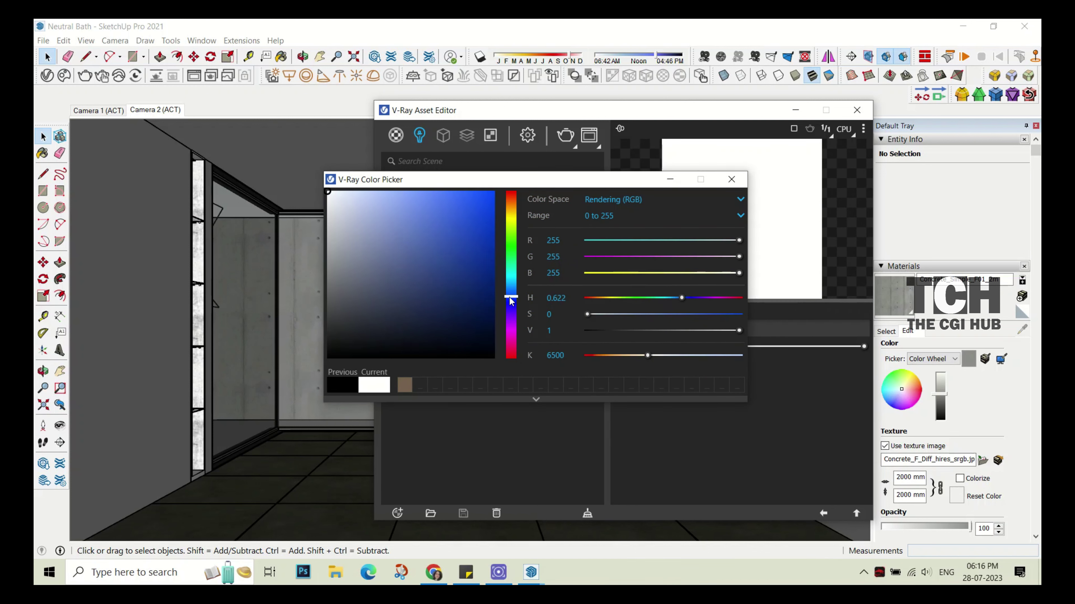
{"action": "left_click", "coordinate": [732, 180]}
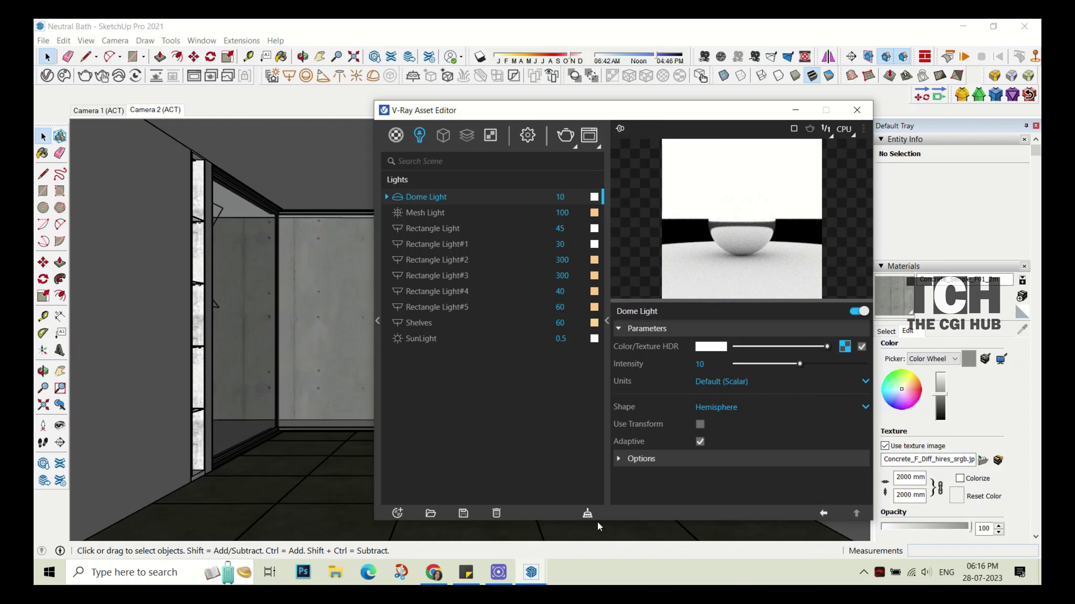
- Close the light settings, then start and stop a quick test render
{"action": "left_click", "coordinate": [349, 305]}
{"action": "left_click", "coordinate": [70, 70]}
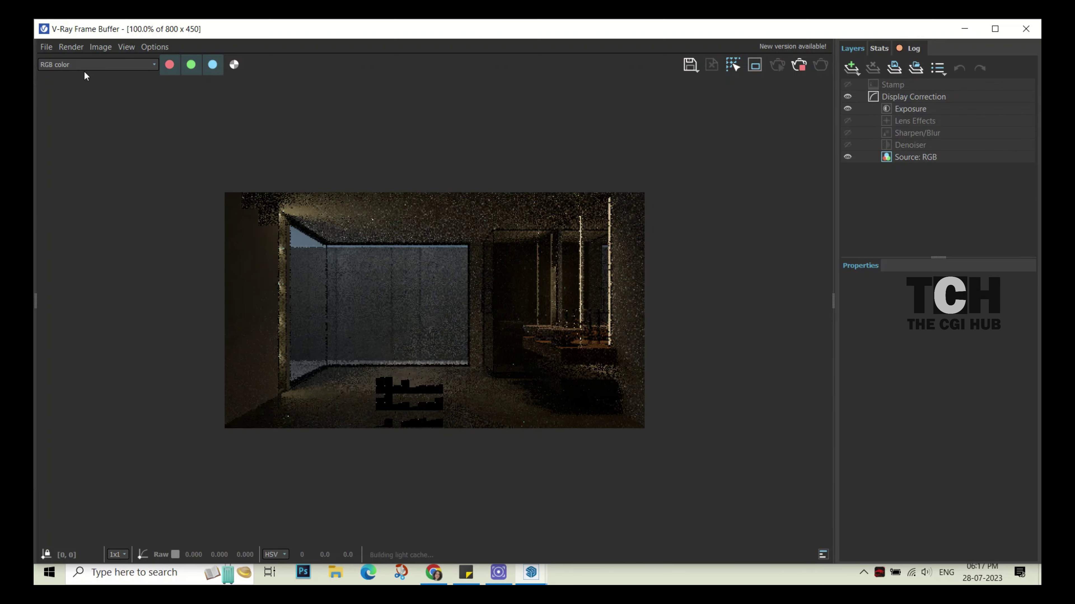
{"action": "left_click", "coordinate": [806, 69]}
- Raise the Floor material's colour-correction gamma to 1.61 and run another test render
{"action": "left_click", "coordinate": [1022, 29]}
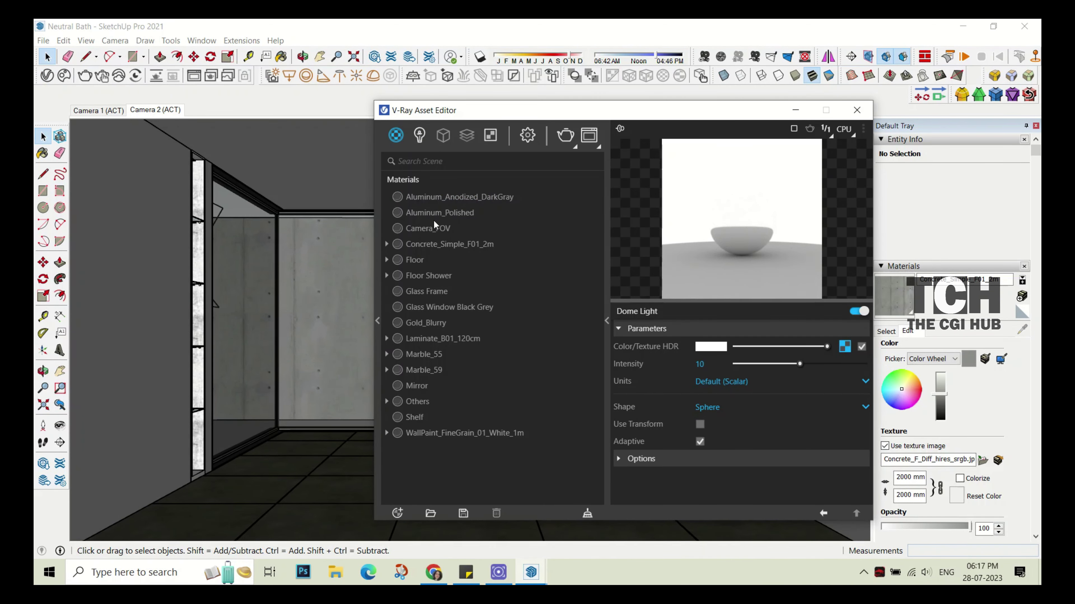
{"action": "left_click", "coordinate": [414, 260]}
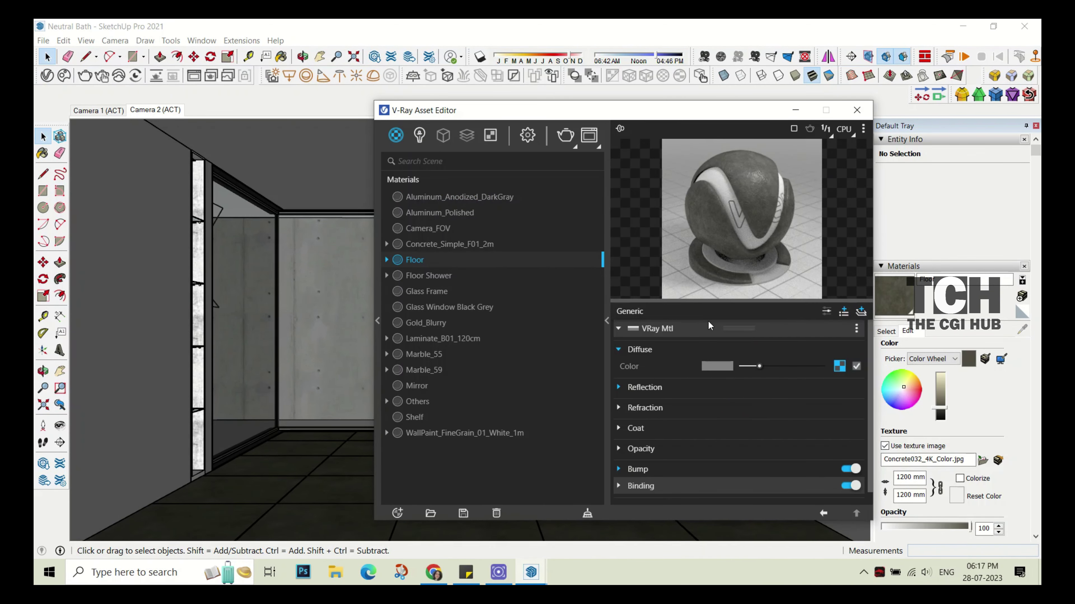
{"action": "left_click", "coordinate": [840, 365]}
{"action": "scroll", "coordinate": [741, 402], "scroll_direction": "down", "scroll_amount": 3}
{"action": "left_click_drag", "start_coordinate": [798, 443], "coordinate": [833, 446]}
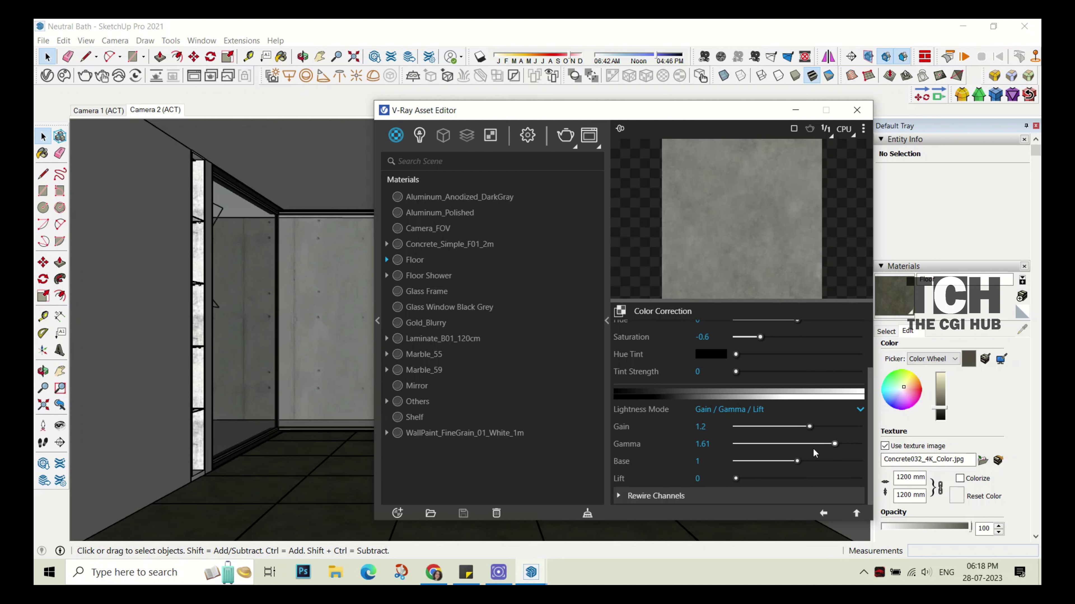
{"action": "left_click", "coordinate": [856, 514]}
{"action": "left_click", "coordinate": [857, 110]}
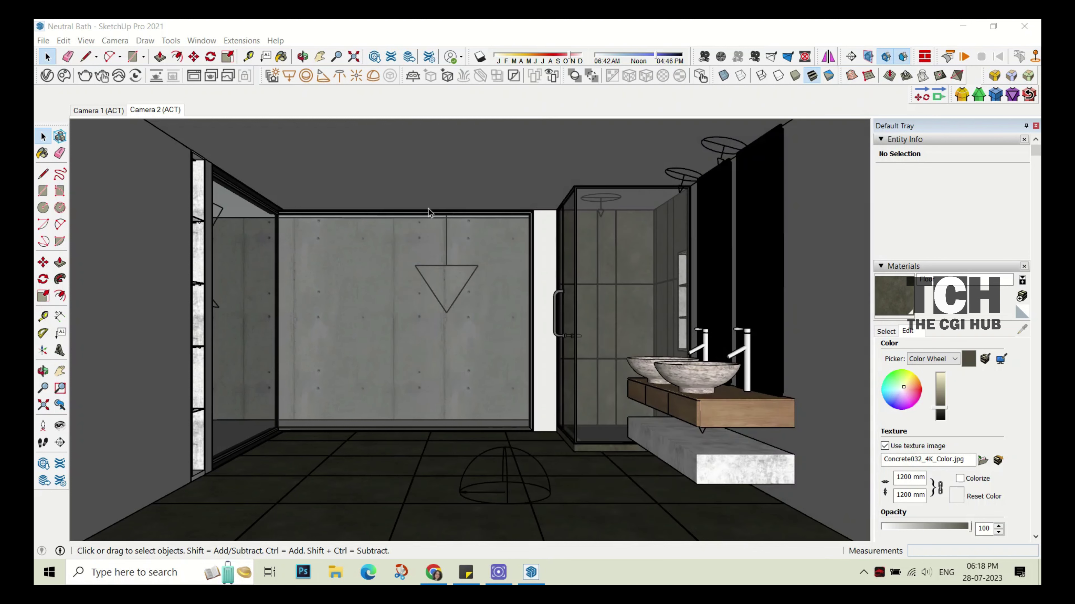
{"action": "left_click", "coordinate": [964, 56]}
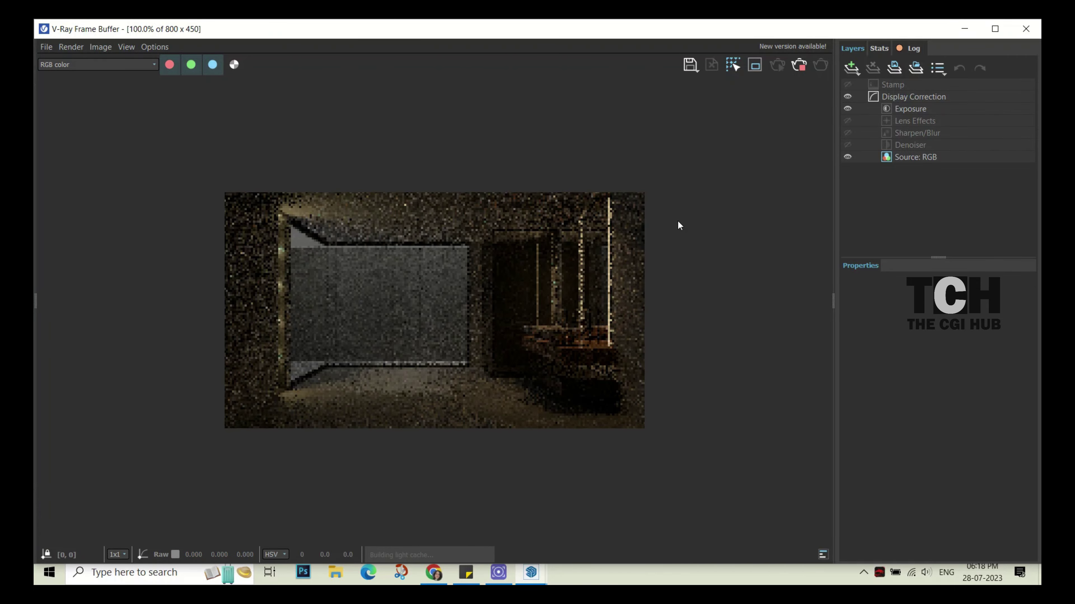
{"action": "left_click", "coordinate": [964, 29]}
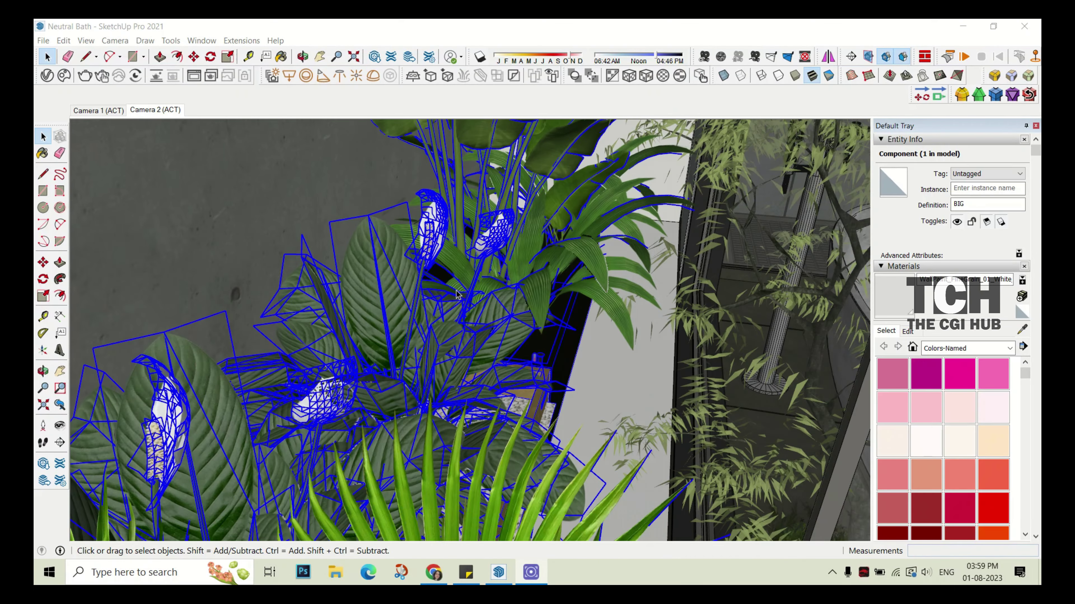
- Lock the plant component, hide everything else in the model, then unlock the plant
{"action": "scroll", "coordinate": [476, 325], "scroll_direction": "down", "scroll_amount": 3}
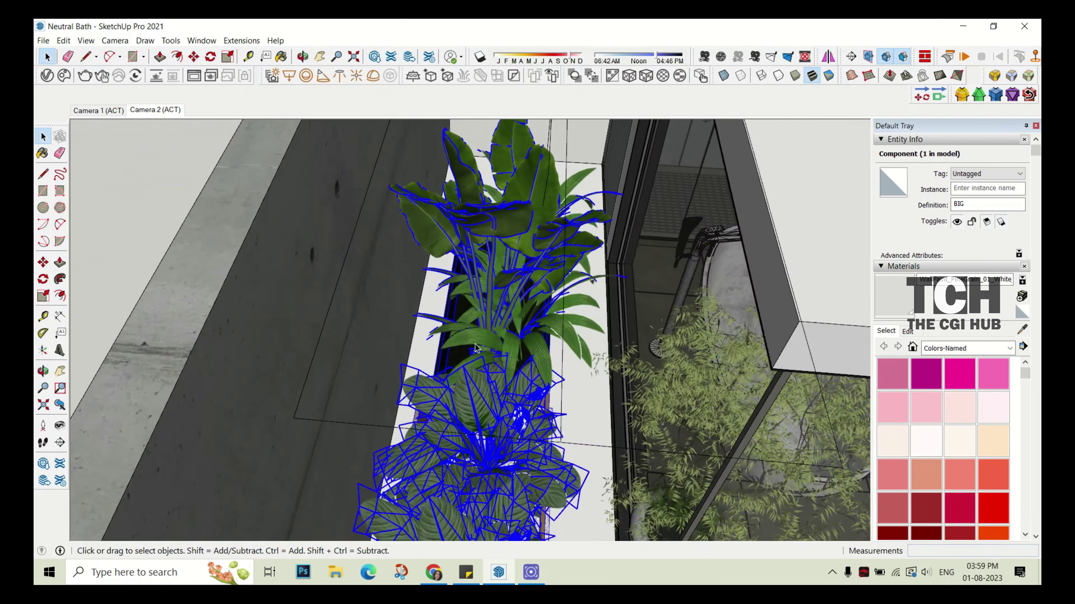
{"action": "scroll", "coordinate": [465, 339], "scroll_direction": "down", "scroll_amount": 3}
{"action": "scroll", "coordinate": [445, 355], "scroll_direction": "down", "scroll_amount": 3}
{"action": "right_click", "coordinate": [428, 368]}
{"action": "left_click", "coordinate": [454, 69]}
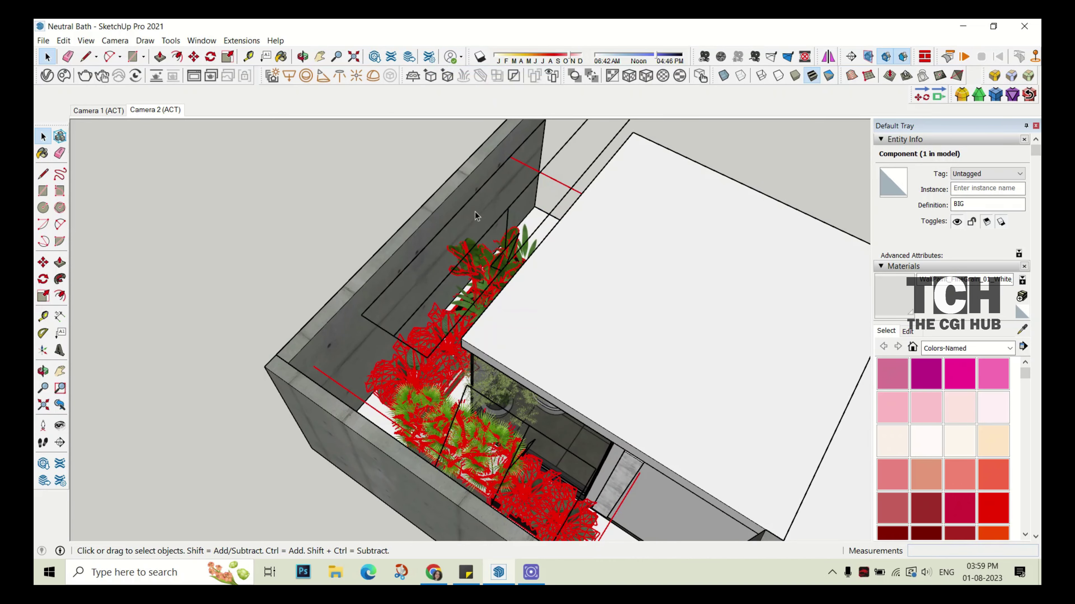
{"action": "key", "text": "ctrl+a"}
{"action": "left_click", "coordinate": [654, 103]}
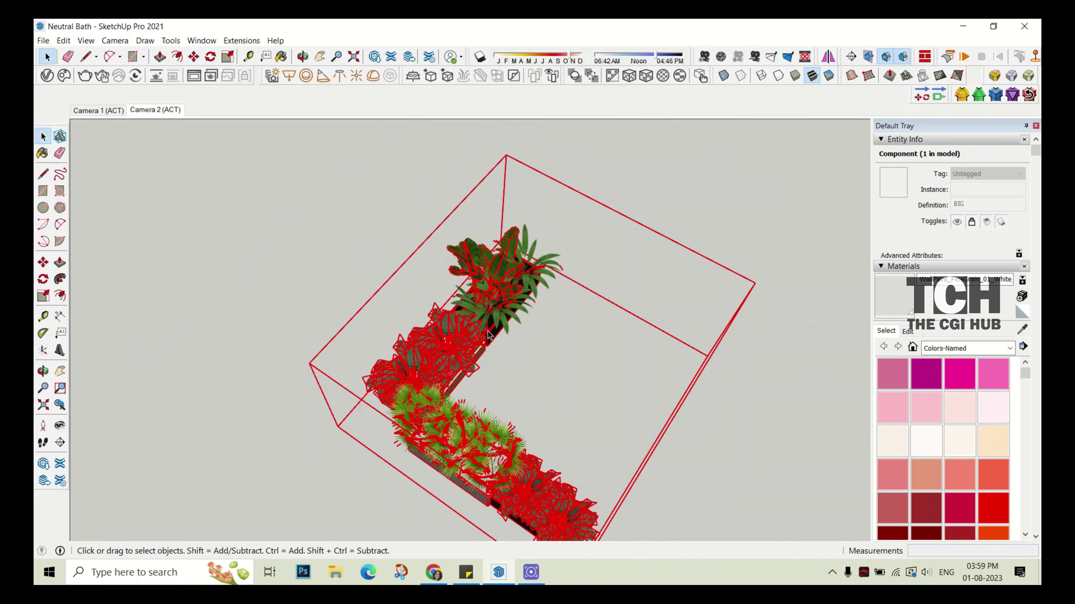
{"action": "scroll", "coordinate": [526, 337], "scroll_direction": "up", "scroll_amount": 3}
{"action": "scroll", "coordinate": [584, 290], "scroll_direction": "up", "scroll_amount": 3}
{"action": "right_click", "coordinate": [586, 216]}
{"action": "left_click", "coordinate": [610, 261]}
- Delete the black, golden and middle planter boxes, leaving only the plant foliage
{"action": "middle_click_drag", "start_coordinate": [607, 253], "coordinate": [464, 317]}
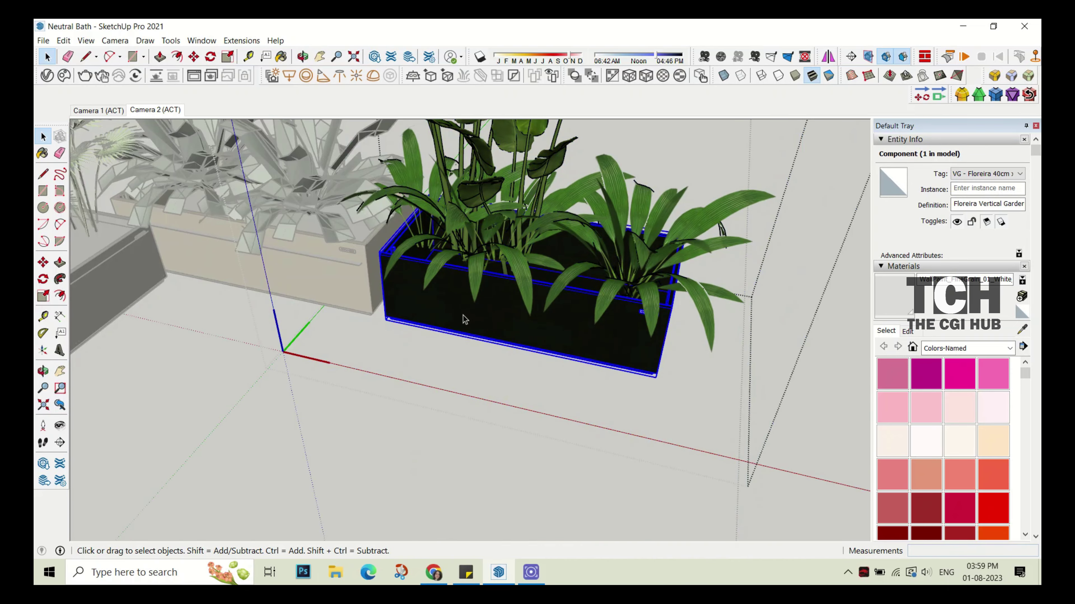
{"action": "key", "text": "Delete"}
{"action": "left_click", "coordinate": [358, 297]}
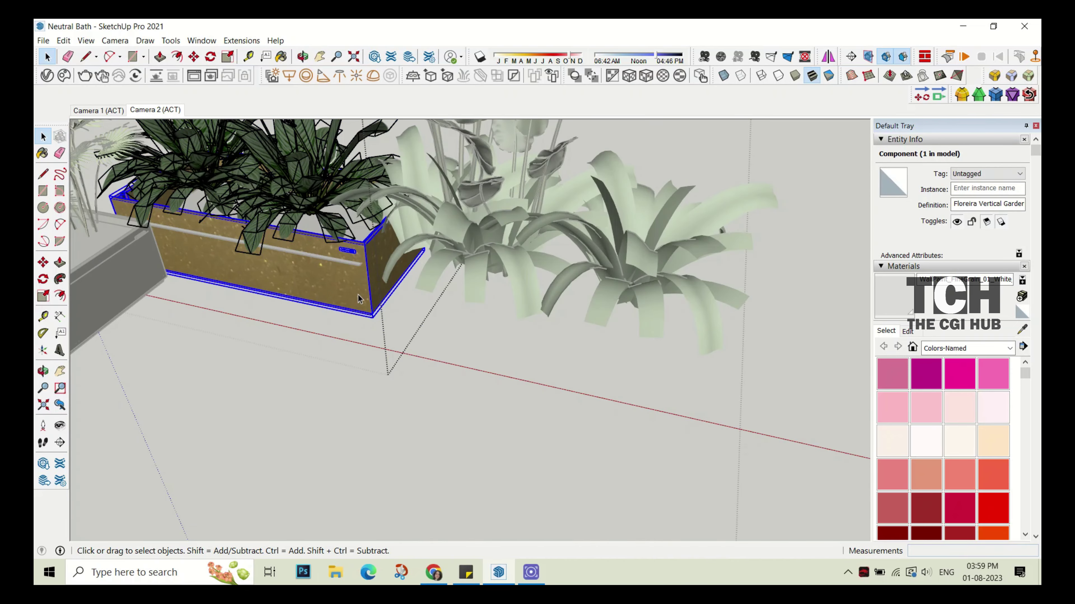
{"action": "key", "text": "Delete"}
{"action": "mouse_move", "coordinate": [460, 402]}
{"action": "middle_mouse_down"}
{"action": "mouse_move", "coordinate": [371, 391]}
{"action": "mouse_move", "coordinate": [288, 302]}
{"action": "middle_mouse_up"}
{"action": "left_click", "coordinate": [325, 306]}
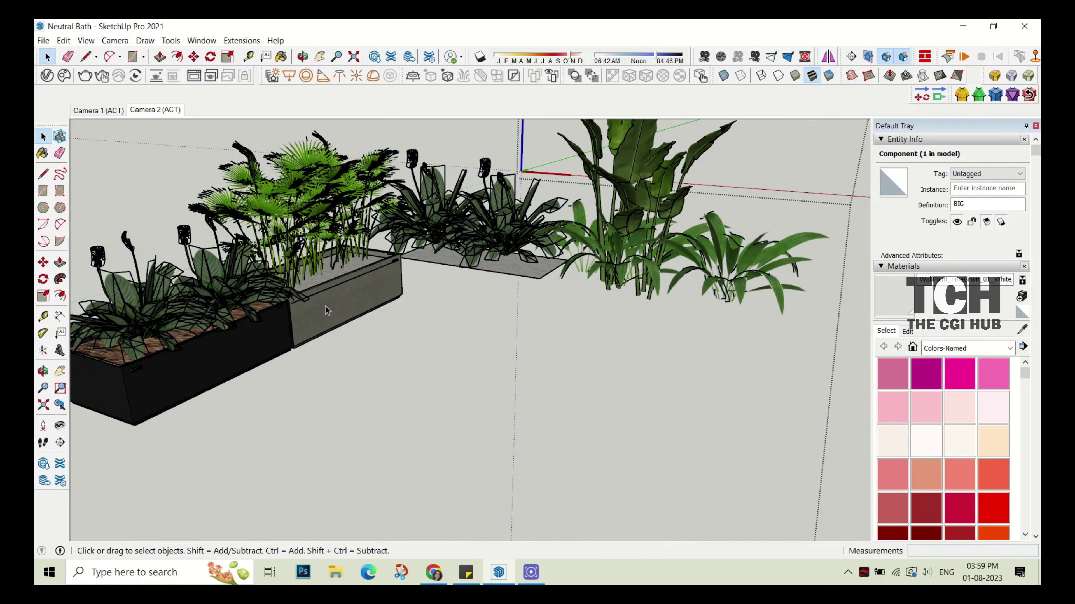
{"action": "double_click", "coordinate": [325, 305]}
{"action": "key", "text": "Delete"}
{"action": "left_click", "coordinate": [213, 373]}
{"action": "key", "text": "Delete"}
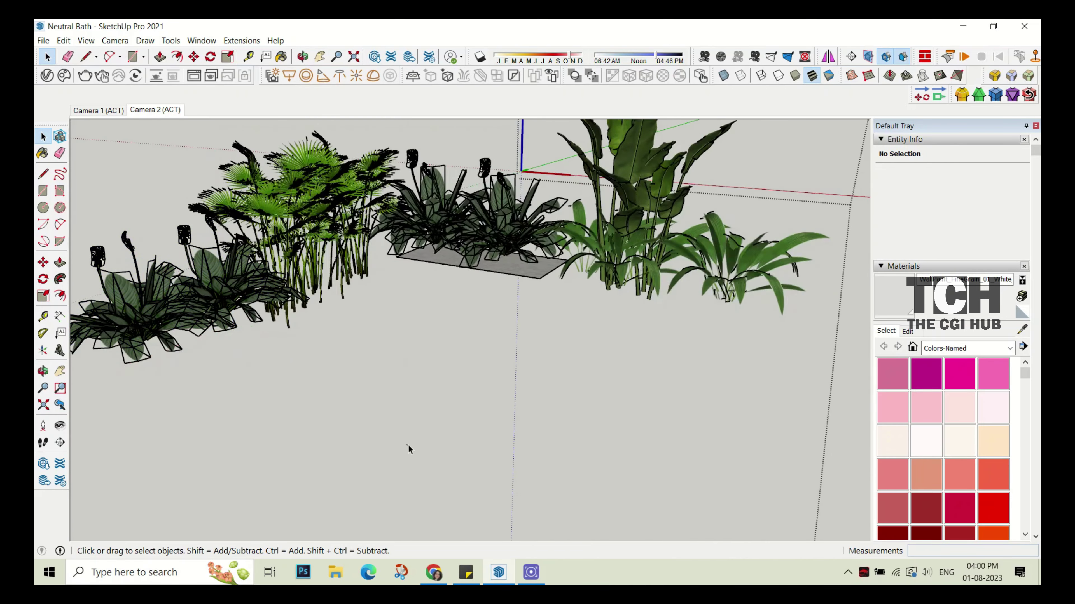
{"action": "scroll", "coordinate": [407, 449], "scroll_direction": "down", "scroll_amount": 5}
{"action": "middle_click_drag", "start_coordinate": [302, 240], "coordinate": [390, 237]}
- Unhide all hidden objects, restoring the walls, bathtub and slab
{"action": "left_click", "coordinate": [63, 40]}
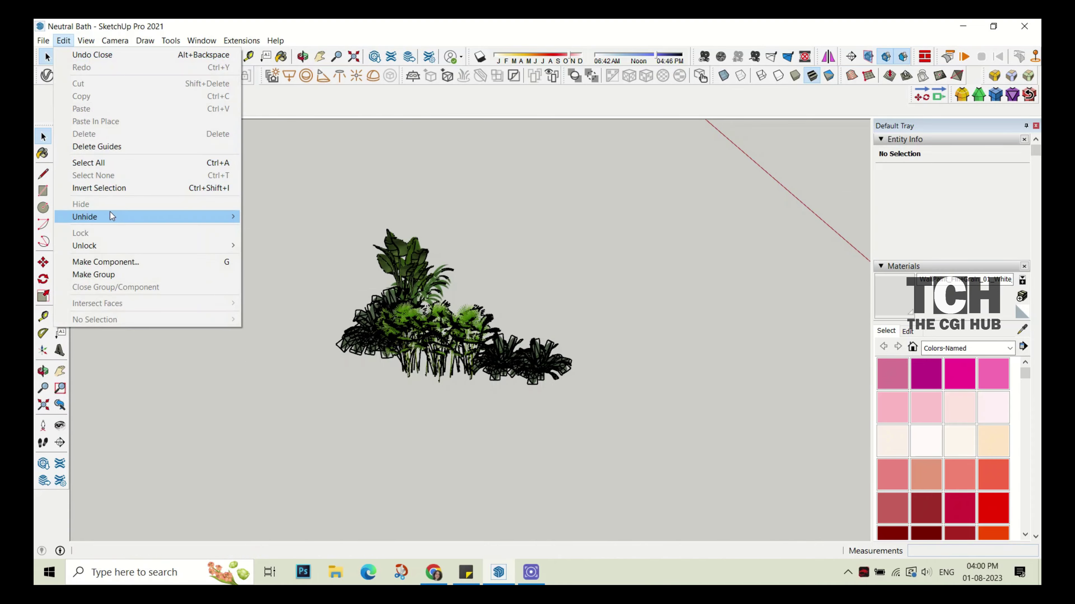
{"action": "left_click", "coordinate": [271, 240]}
{"action": "mouse_move", "coordinate": [271, 240]}
{"action": "middle_mouse_down"}
{"action": "mouse_move", "coordinate": [552, 318]}
{"action": "mouse_move", "coordinate": [529, 296]}
{"action": "mouse_move", "coordinate": [569, 329]}
{"action": "middle_mouse_up"}
{"action": "scroll", "coordinate": [595, 372], "scroll_direction": "up", "scroll_amount": 5}
- Select the plant component, then hide the walls blocking the view of it
{"action": "left_click", "coordinate": [571, 297]}
{"action": "key", "text": "m"}
{"action": "scroll", "coordinate": [569, 330], "scroll_direction": "up", "scroll_amount": 3}
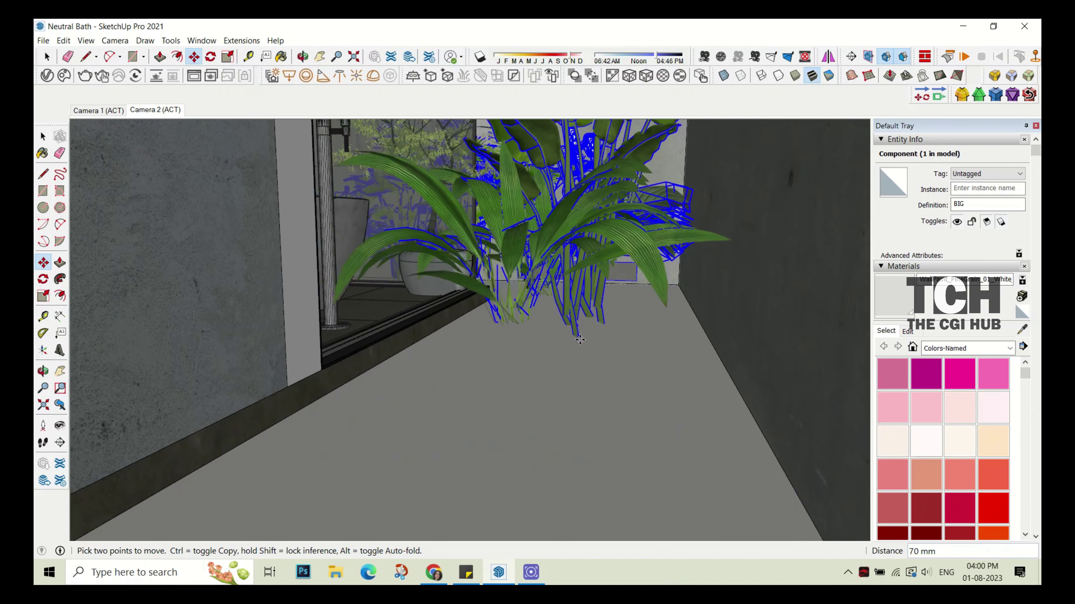
{"action": "scroll", "coordinate": [575, 366], "scroll_direction": "up", "scroll_amount": 2}
{"action": "mouse_move", "coordinate": [576, 366]}
{"action": "middle_mouse_down"}
{"action": "mouse_move", "coordinate": [248, 155]}
{"action": "mouse_move", "coordinate": [521, 403]}
{"action": "middle_mouse_up"}
{"action": "key", "text": "space"}
{"action": "left_click", "coordinate": [520, 404]}
{"action": "right_click", "coordinate": [732, 204]}
{"action": "left_click", "coordinate": [753, 241]}
- Move the selected plants lower and try scaling them to 1.30, then cancel the scale
{"action": "mouse_move", "coordinate": [754, 242]}
{"action": "middle_mouse_down"}
{"action": "mouse_move", "coordinate": [438, 240]}
{"action": "mouse_move", "coordinate": [578, 356]}
{"action": "middle_mouse_up"}
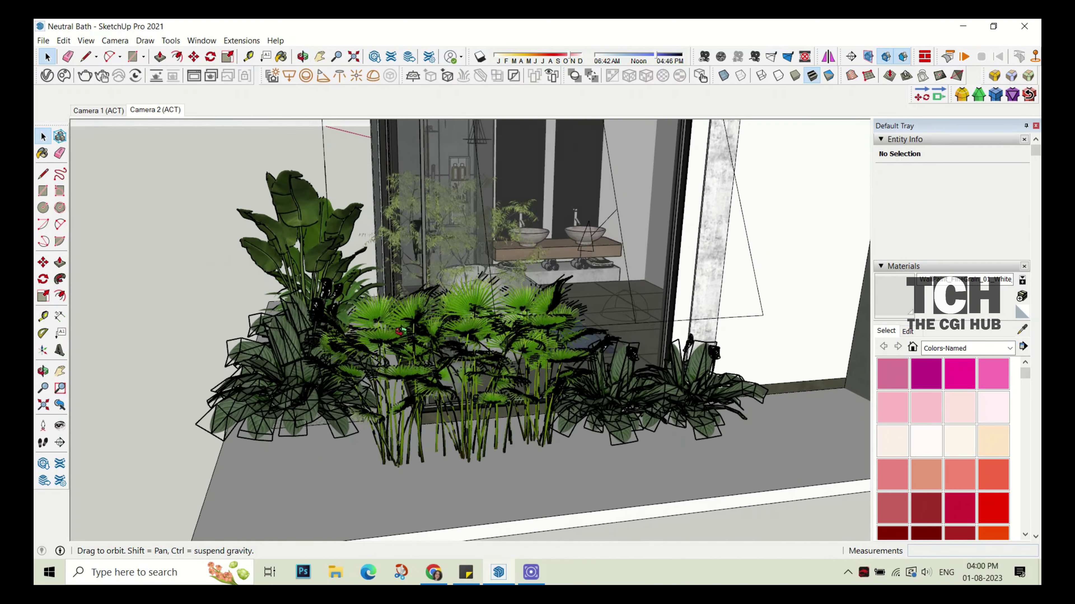
{"action": "left_click", "coordinate": [577, 356]}
{"action": "scroll", "coordinate": [577, 356], "scroll_direction": "up", "scroll_amount": 2}
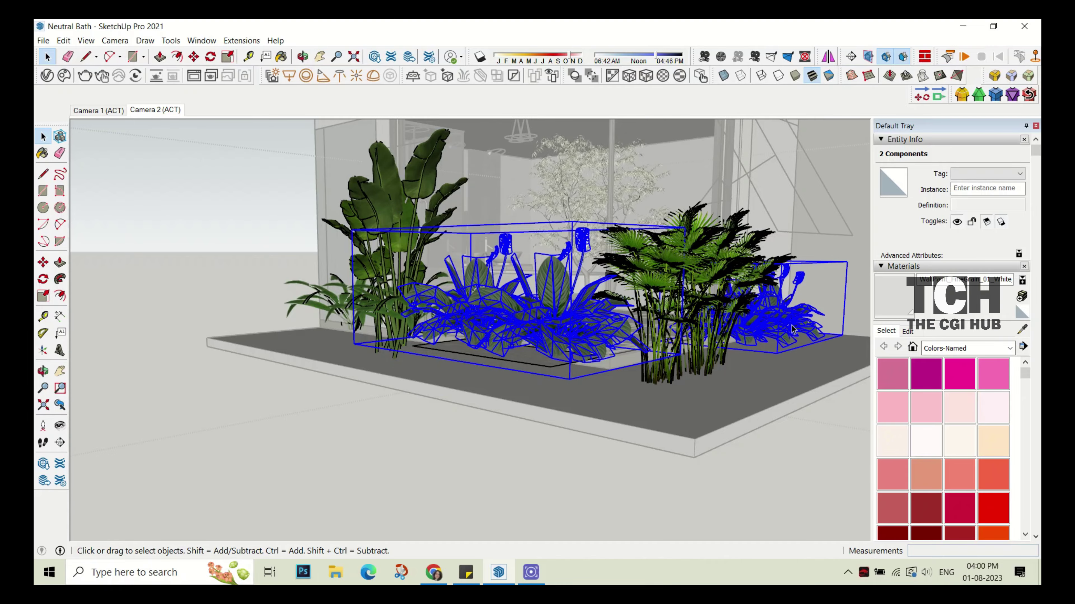
{"action": "left_click", "coordinate": [550, 367]}
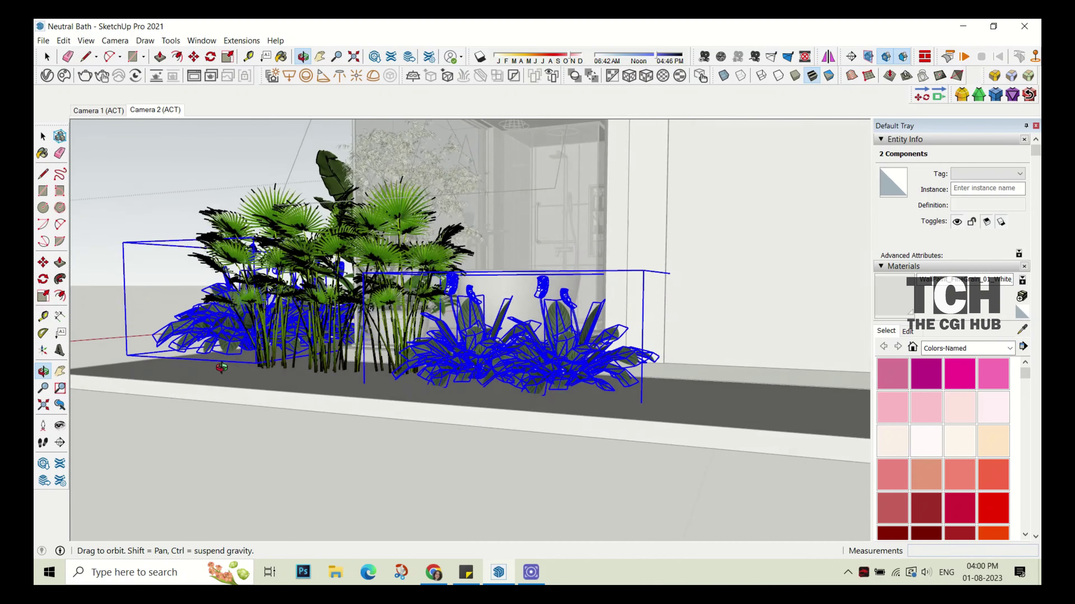
{"action": "middle_click_drag", "start_coordinate": [557, 361], "coordinate": [230, 59]}
{"action": "left_click_drag", "start_coordinate": [286, 251], "coordinate": [252, 175]}
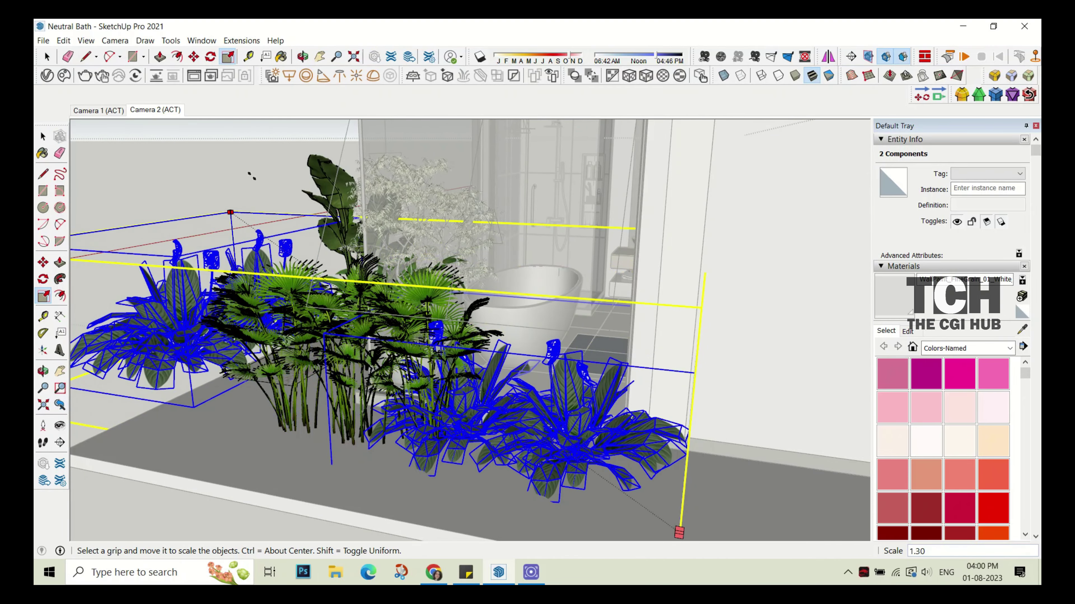
{"action": "key", "text": "Escape"}
- Stretch the left fan-palm planter taller, cancelling the follow-up move
{"action": "middle_click_drag", "start_coordinate": [290, 263], "coordinate": [289, 302]}
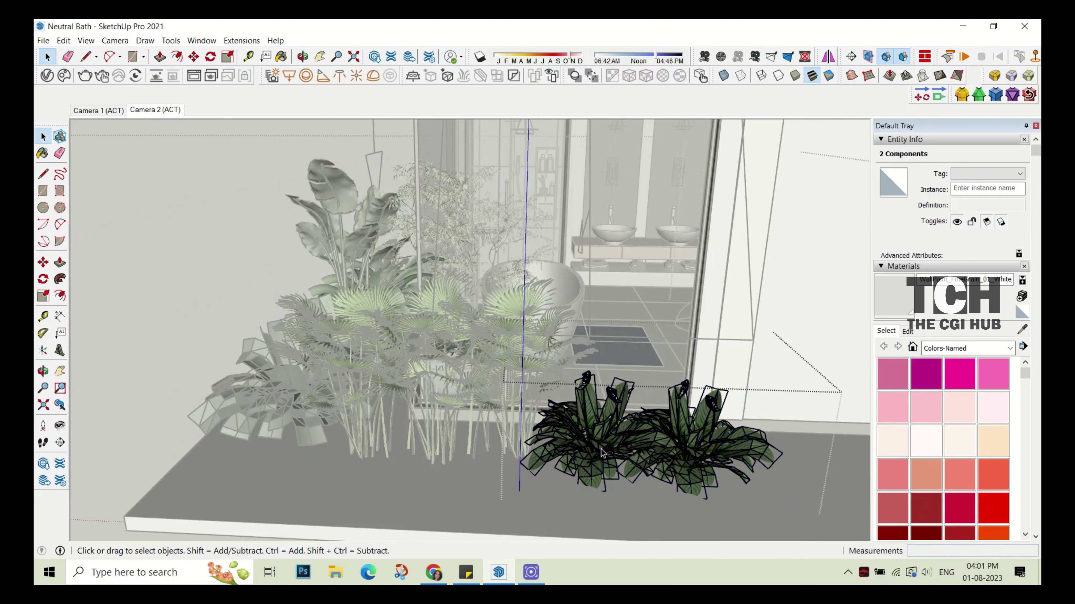
{"action": "left_click", "coordinate": [398, 366]}
{"action": "key", "text": "m"}
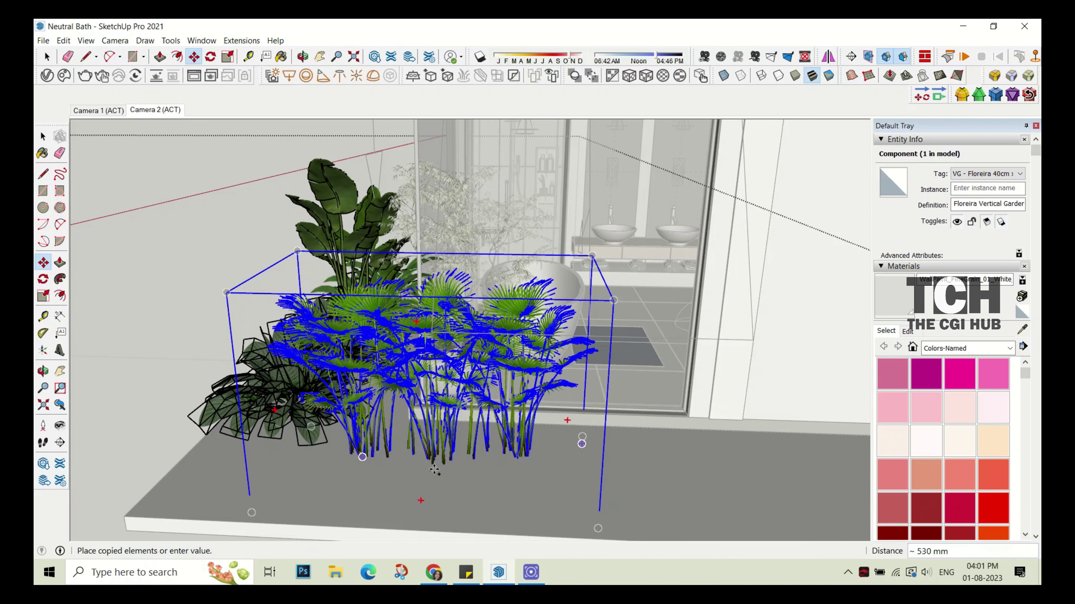
{"action": "left_click", "coordinate": [400, 312]}
{"action": "key", "text": "s"}
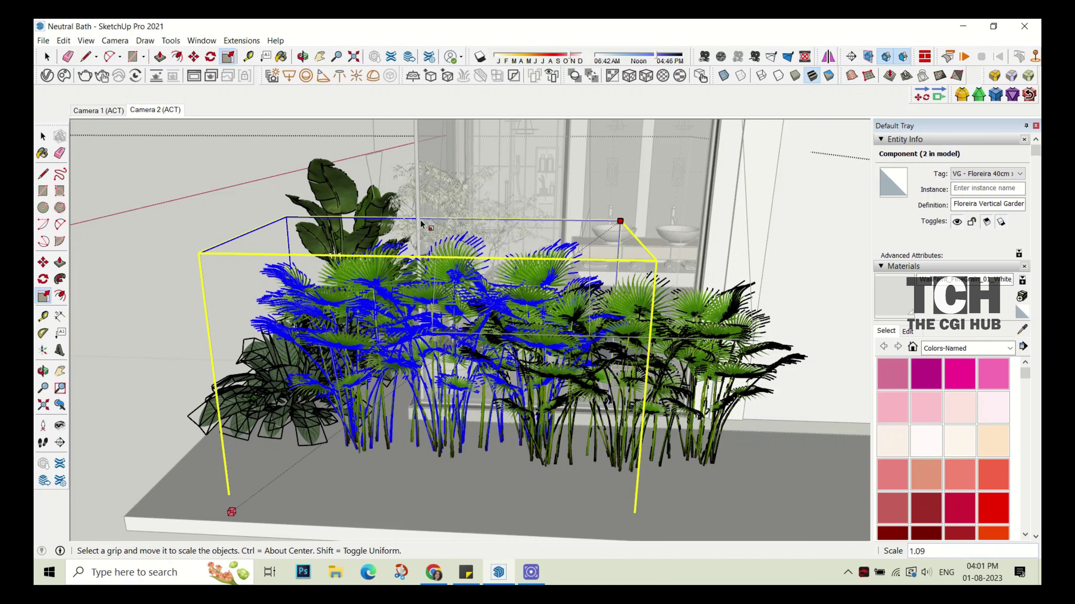
{"action": "left_click_drag", "start_coordinate": [434, 240], "coordinate": [438, 206]}
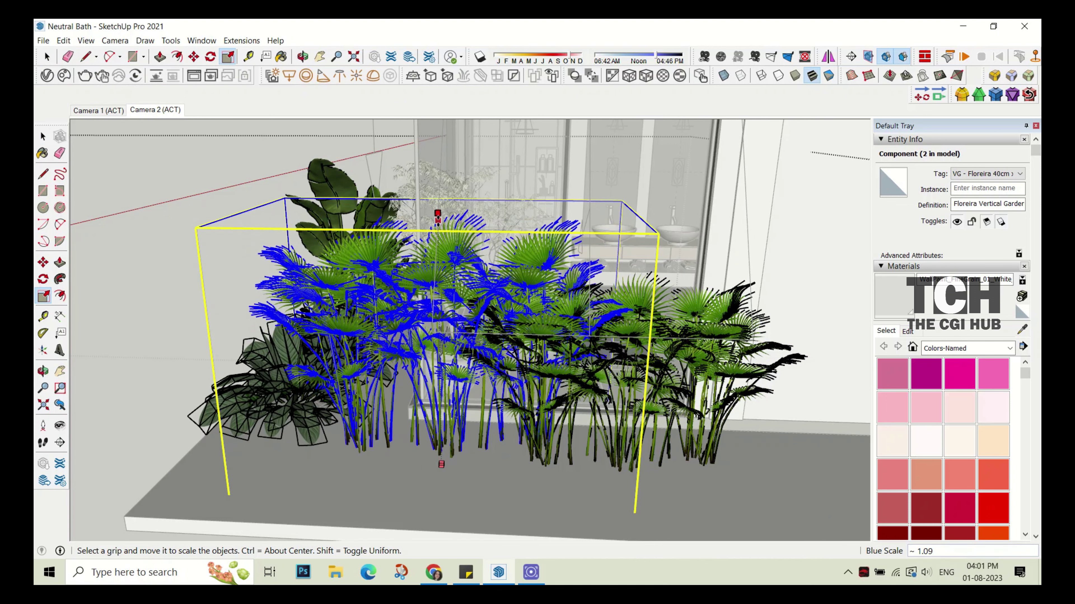
{"action": "left_click", "coordinate": [463, 464]}
{"action": "key", "text": "Escape"}
- Enlarge the planter to about 1.22 scale and narrow its width to 0.89
{"action": "key", "text": "space"}
{"action": "left_click", "coordinate": [160, 244]}
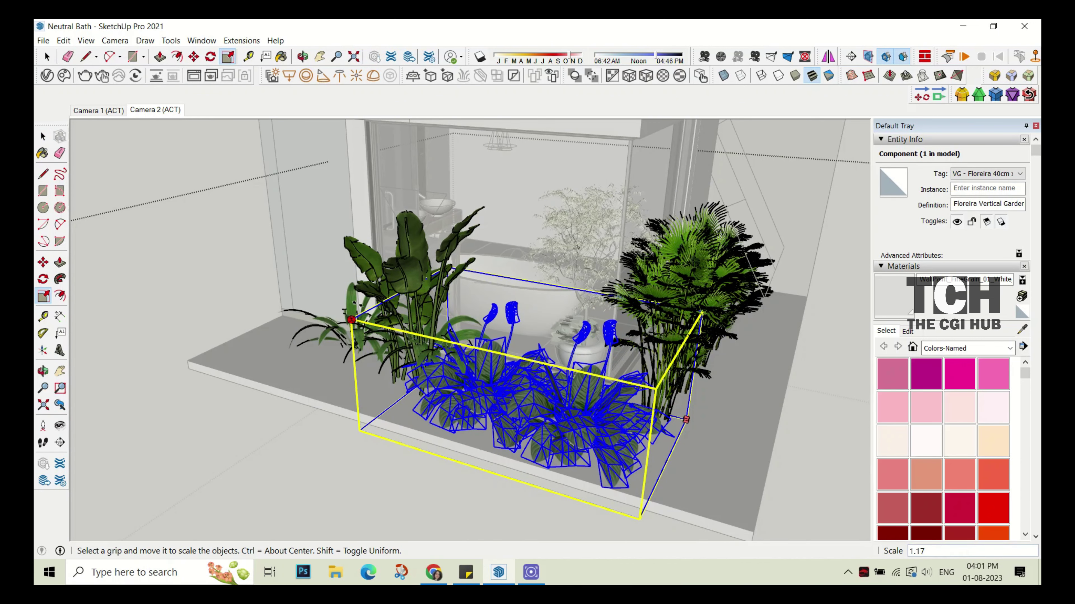
{"action": "left_click_drag", "start_coordinate": [404, 336], "coordinate": [335, 316]}
{"action": "left_click_drag", "start_coordinate": [475, 413], "coordinate": [448, 368]}
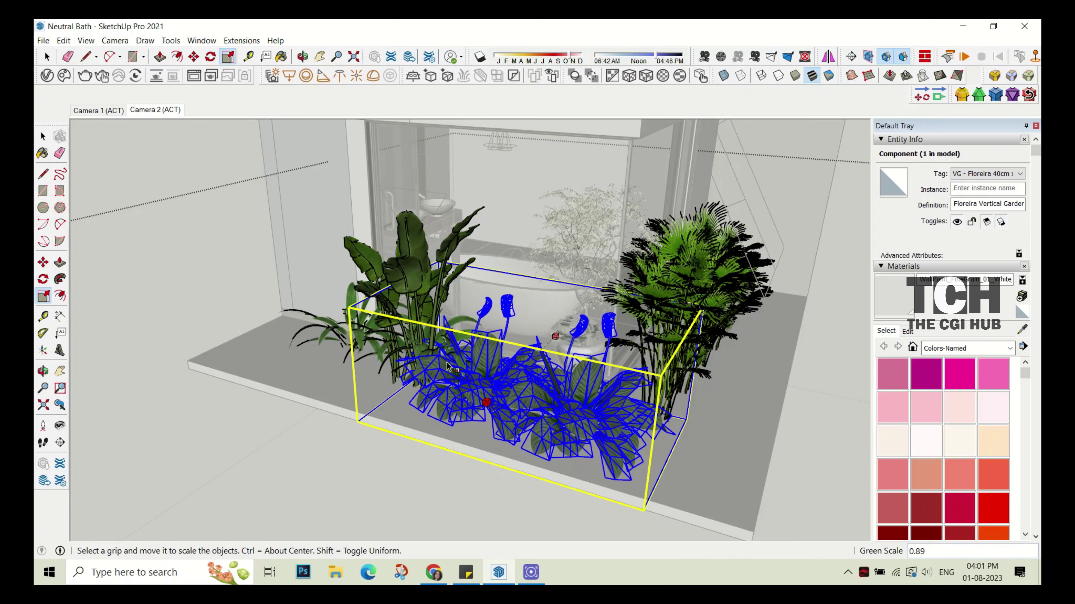
{"action": "left_click", "coordinate": [239, 261]}
{"action": "middle_click_drag", "start_coordinate": [239, 262], "coordinate": [476, 326]}
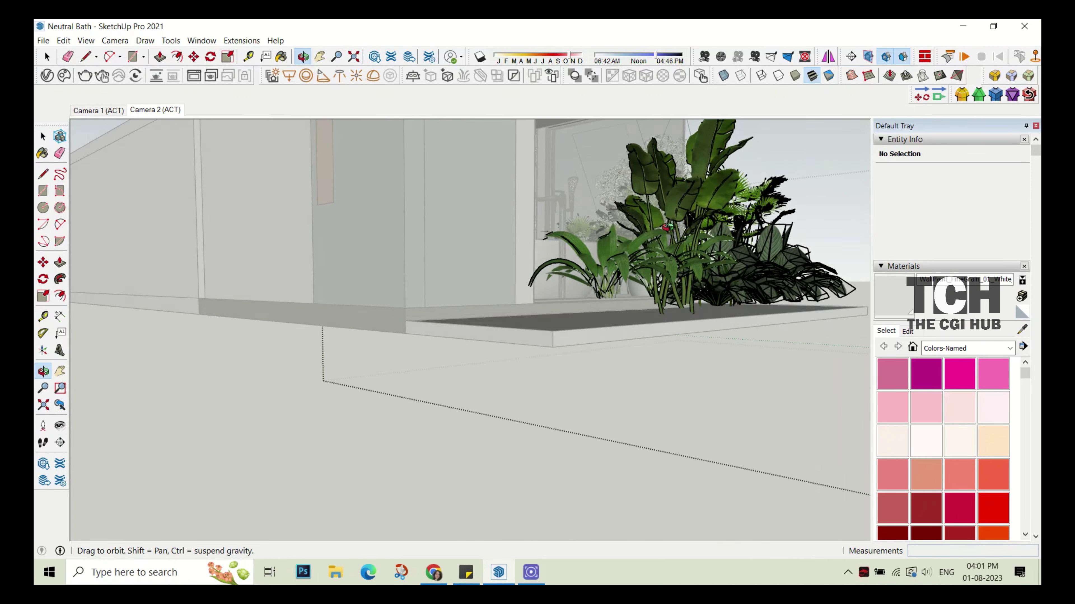
- Select the plant group in the planter and open it for editing
{"action": "key", "text": "space"}
{"action": "left_click", "coordinate": [677, 237]}
{"action": "mouse_move", "coordinate": [677, 237]}
{"action": "middle_mouse_down"}
{"action": "mouse_move", "coordinate": [634, 271]}
{"action": "mouse_move", "coordinate": [565, 298]}
{"action": "mouse_move", "coordinate": [507, 349]}
{"action": "middle_mouse_up"}
{"action": "scroll", "coordinate": [603, 276], "scroll_direction": "up", "scroll_amount": 5}
{"action": "left_click", "coordinate": [603, 276]}
{"action": "scroll", "coordinate": [603, 276], "scroll_direction": "down", "scroll_amount": 3}
{"action": "left_click", "coordinate": [523, 346]}
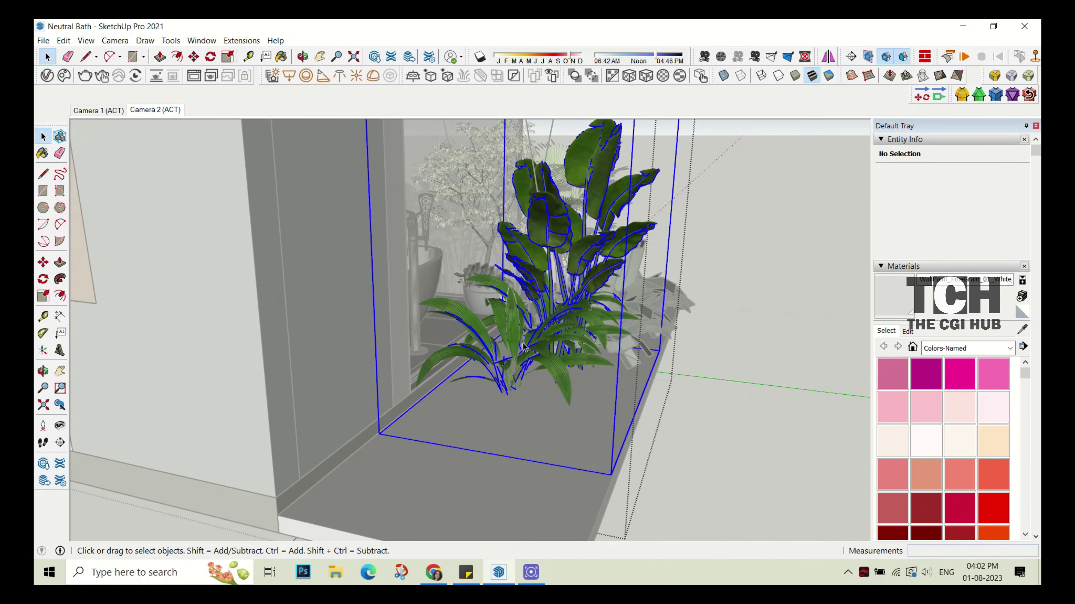
{"action": "scroll", "coordinate": [507, 368], "scroll_direction": "down", "scroll_amount": 3}
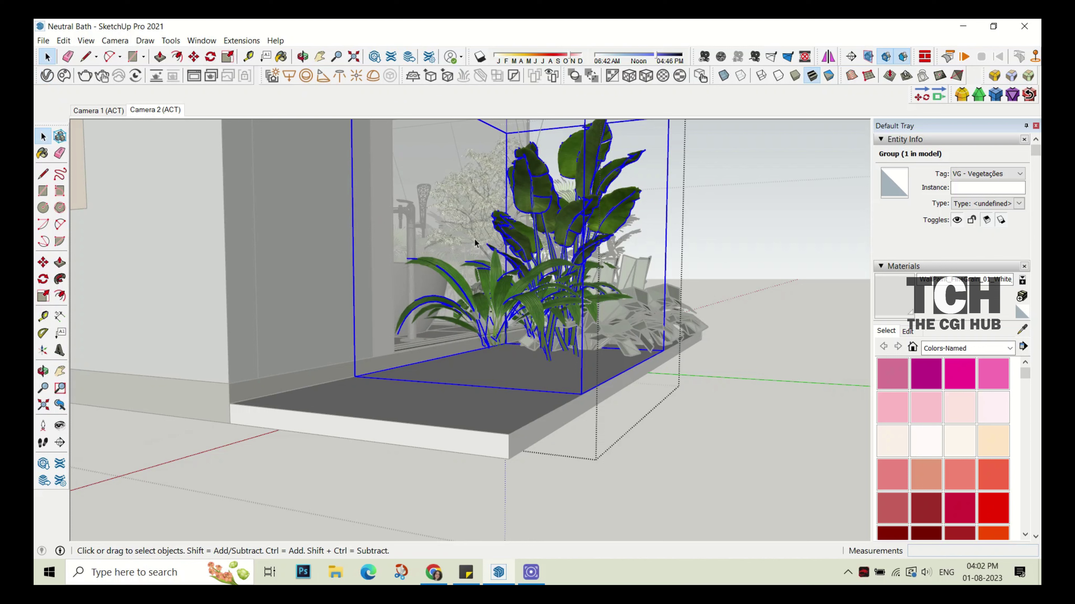
{"action": "double_click", "coordinate": [509, 301]}
- Try enlarging the SETARIA_PALMIFOLIA plant inside the group, then cancel the resize
{"action": "left_click", "coordinate": [492, 296]}
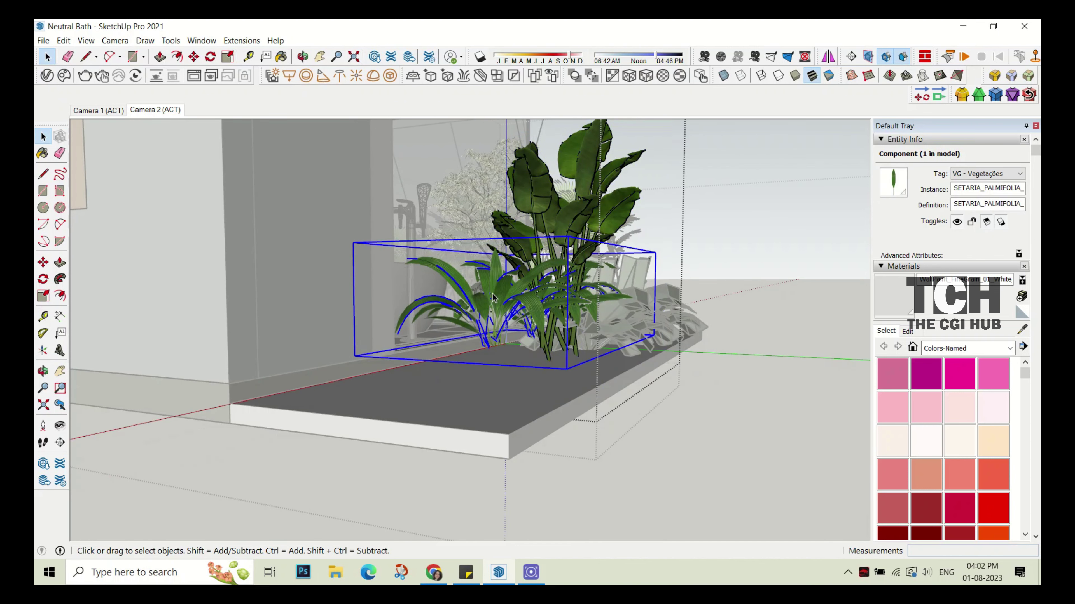
{"action": "left_click", "coordinate": [485, 350]}
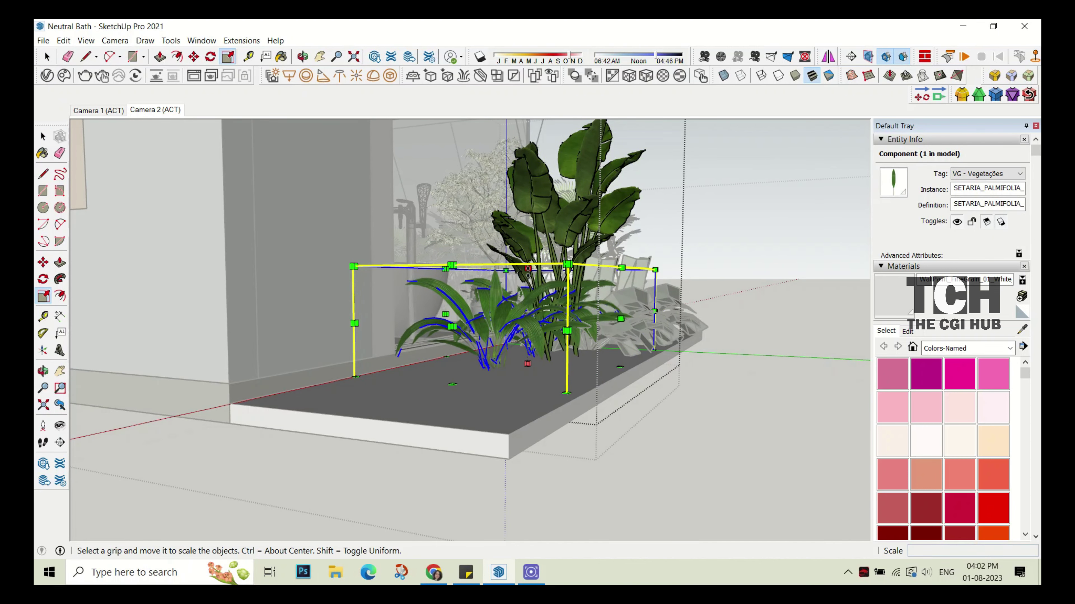
{"action": "left_click", "coordinate": [527, 268]}
{"action": "middle_click_drag", "start_coordinate": [527, 268], "coordinate": [199, 295]}
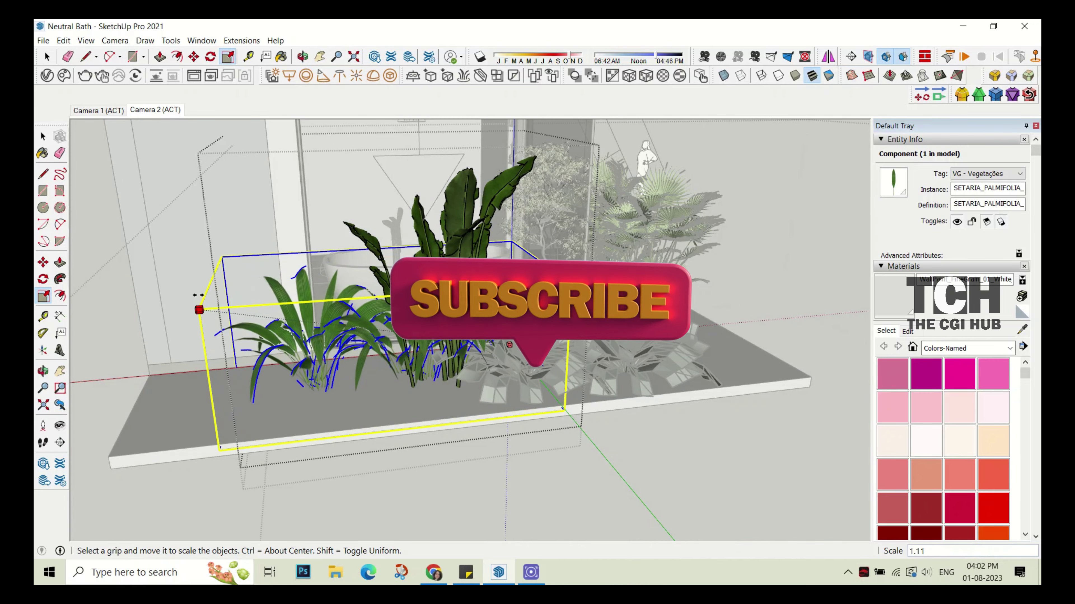
{"action": "key", "text": "Escape"}
- Leave the group and switch to the Camera 2 scene
{"action": "scroll", "coordinate": [466, 296], "scroll_direction": "down", "scroll_amount": 3}
{"action": "left_click", "coordinate": [64, 41]}
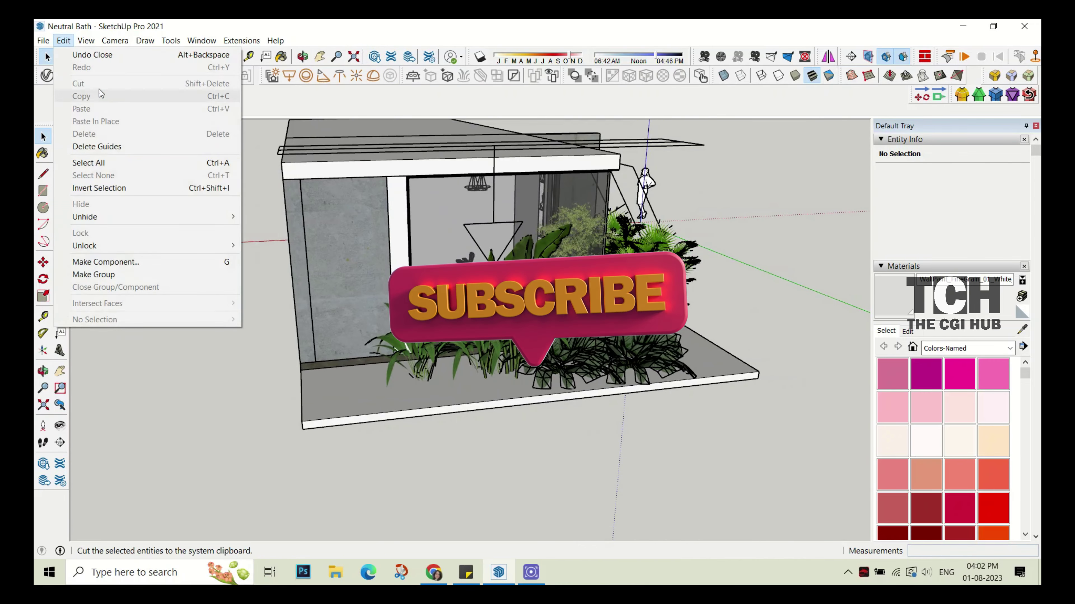
{"action": "key", "text": "Escape"}
{"action": "left_click", "coordinate": [154, 110]}
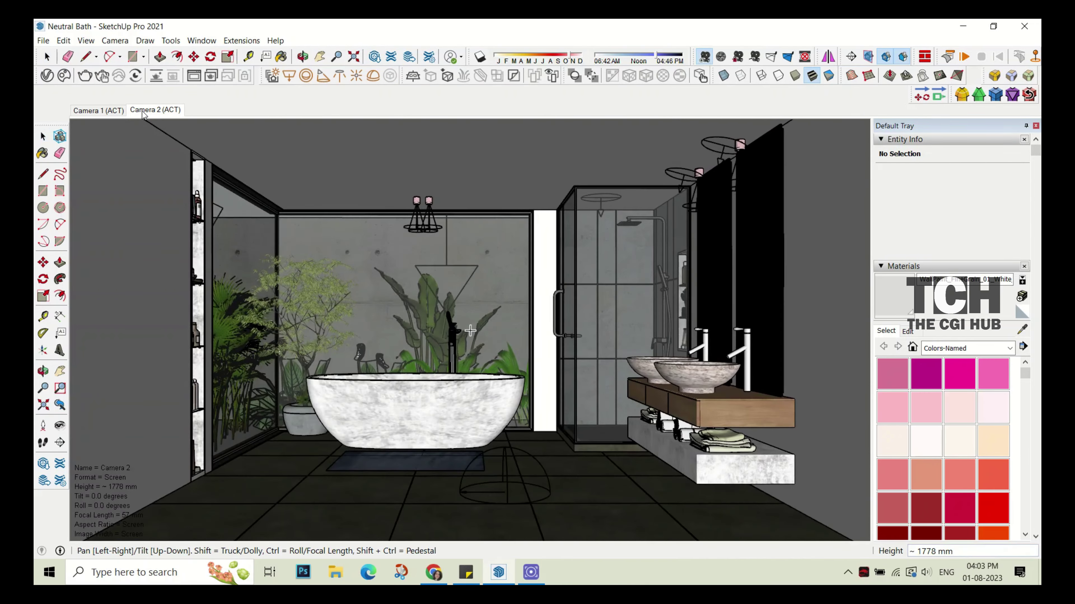
- Hide the two outer concrete walls
{"action": "middle_click_drag", "start_coordinate": [325, 232], "coordinate": [678, 312]}
{"action": "scroll", "coordinate": [520, 240], "scroll_direction": "down", "scroll_amount": 3}
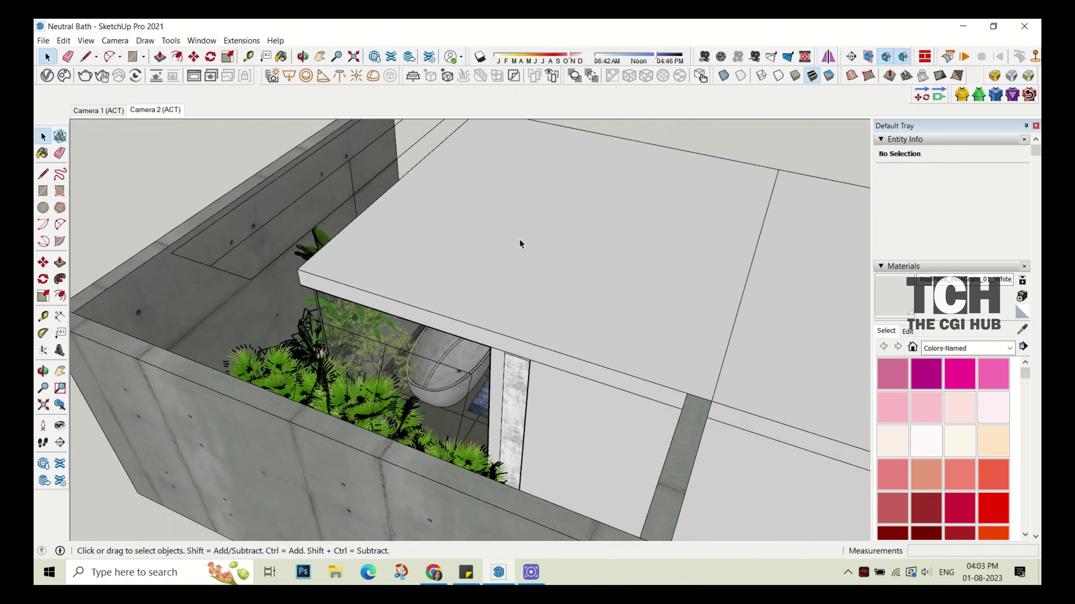
{"action": "middle_click_drag", "start_coordinate": [521, 240], "coordinate": [474, 374]}
{"action": "mouse_move", "coordinate": [134, 455]}
{"action": "middle_mouse_down"}
{"action": "mouse_move", "coordinate": [621, 180]}
{"action": "mouse_move", "coordinate": [694, 321]}
{"action": "middle_mouse_up"}
{"action": "right_click", "coordinate": [693, 321]}
{"action": "key", "text": "Escape"}
{"action": "left_click", "coordinate": [574, 422], "text": "ctrl"}
{"action": "right_click", "coordinate": [667, 410]}
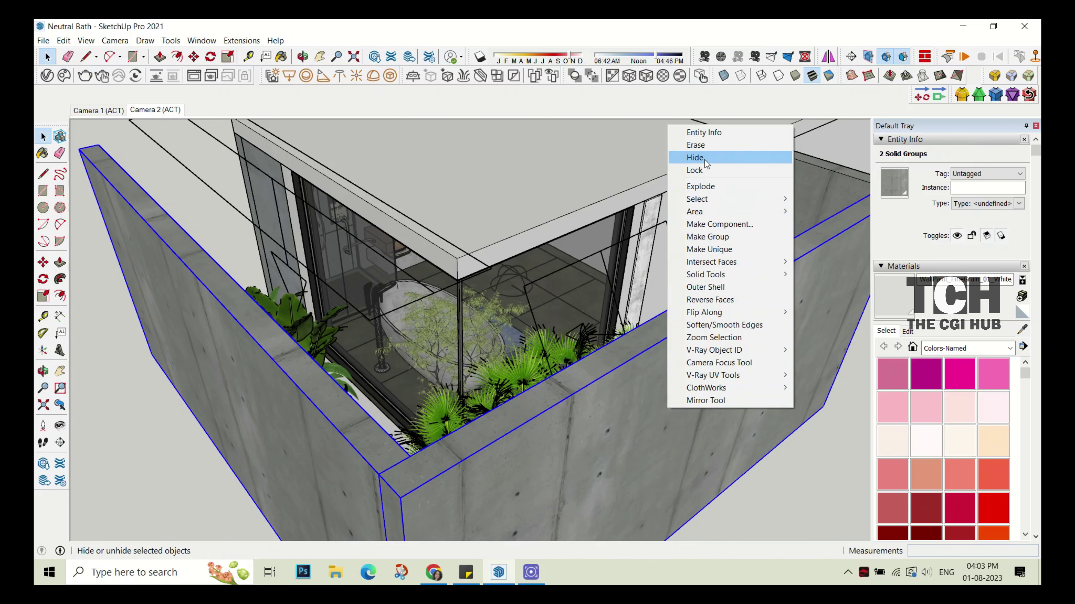
{"action": "left_click", "coordinate": [696, 156]}
- Import the white pebble model into the scene
{"action": "middle_click_drag", "start_coordinate": [593, 296], "coordinate": [381, 211]}
{"action": "left_click", "coordinate": [43, 41]}
{"action": "left_click", "coordinate": [68, 224]}
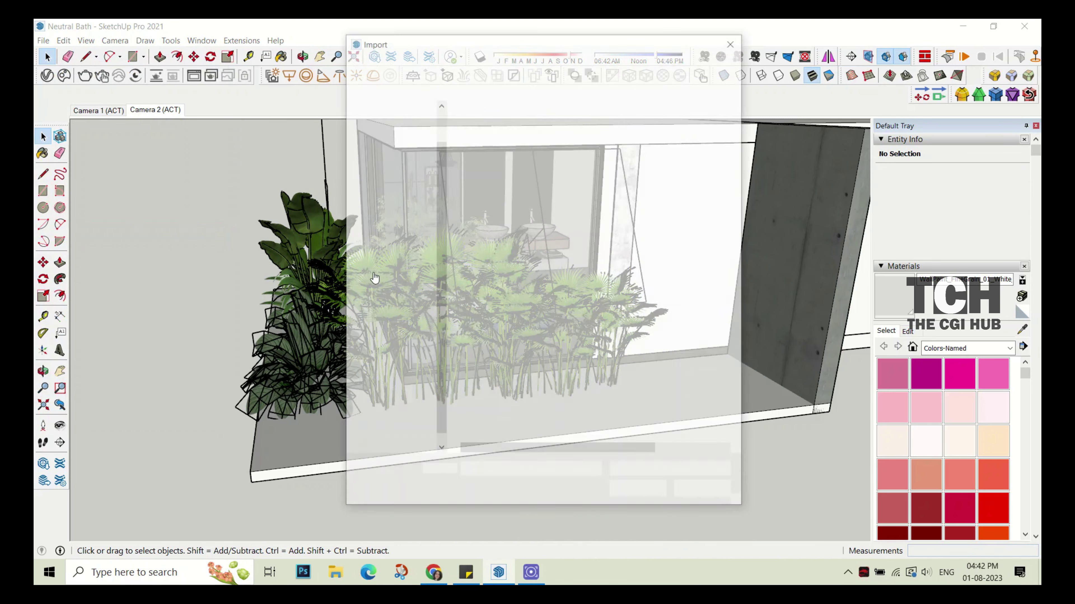
{"action": "left_click", "coordinate": [640, 492]}
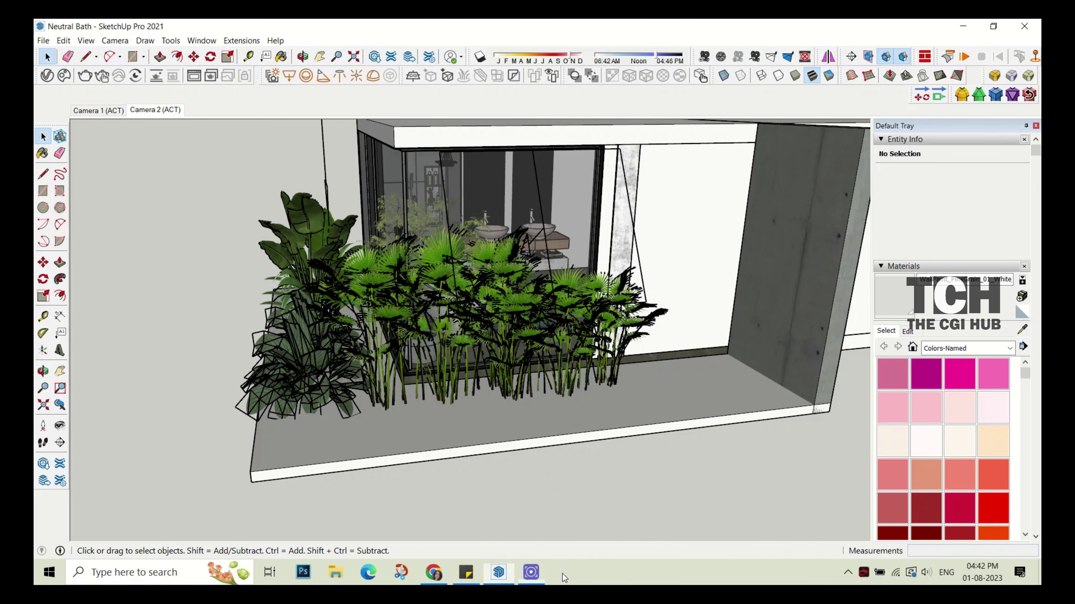
{"action": "scroll", "coordinate": [564, 467], "scroll_direction": "down", "scroll_amount": 5}
{"action": "scroll", "coordinate": [567, 466], "scroll_direction": "up", "scroll_amount": 3}
{"action": "scroll", "coordinate": [601, 457], "scroll_direction": "up", "scroll_amount": 2}
{"action": "scroll", "coordinate": [675, 474], "scroll_direction": "up", "scroll_amount": 2}
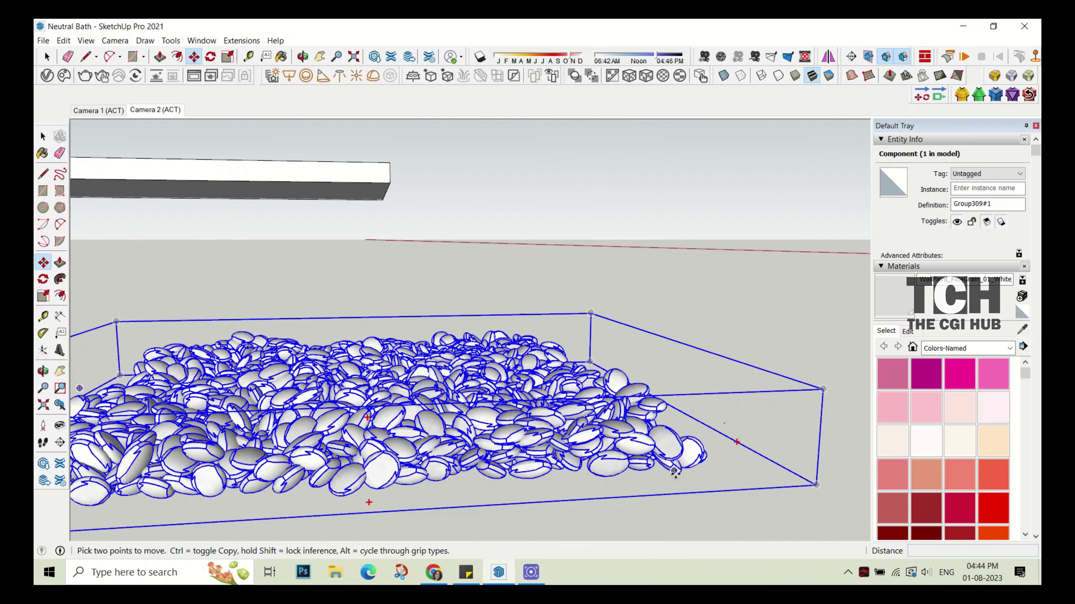
- Move the pebbles into the palm planter bed
{"action": "left_click", "coordinate": [675, 473]}
{"action": "scroll", "coordinate": [675, 473], "scroll_direction": "down", "scroll_amount": 3}
{"action": "scroll", "coordinate": [394, 255], "scroll_direction": "up", "scroll_amount": 3}
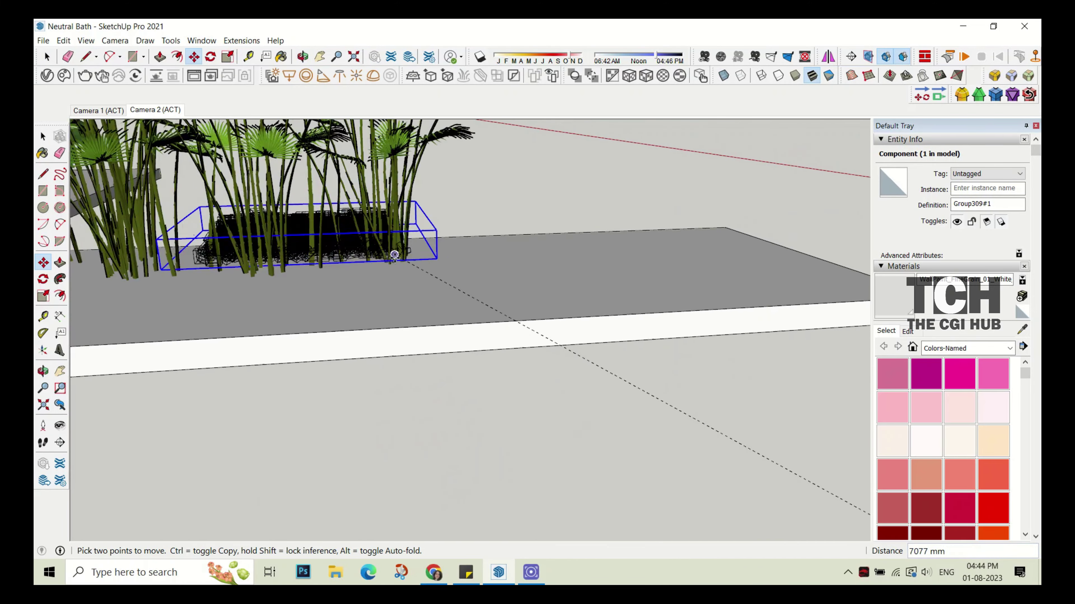
{"action": "left_click", "coordinate": [393, 271]}
{"action": "scroll", "coordinate": [547, 300], "scroll_direction": "up", "scroll_amount": 3}
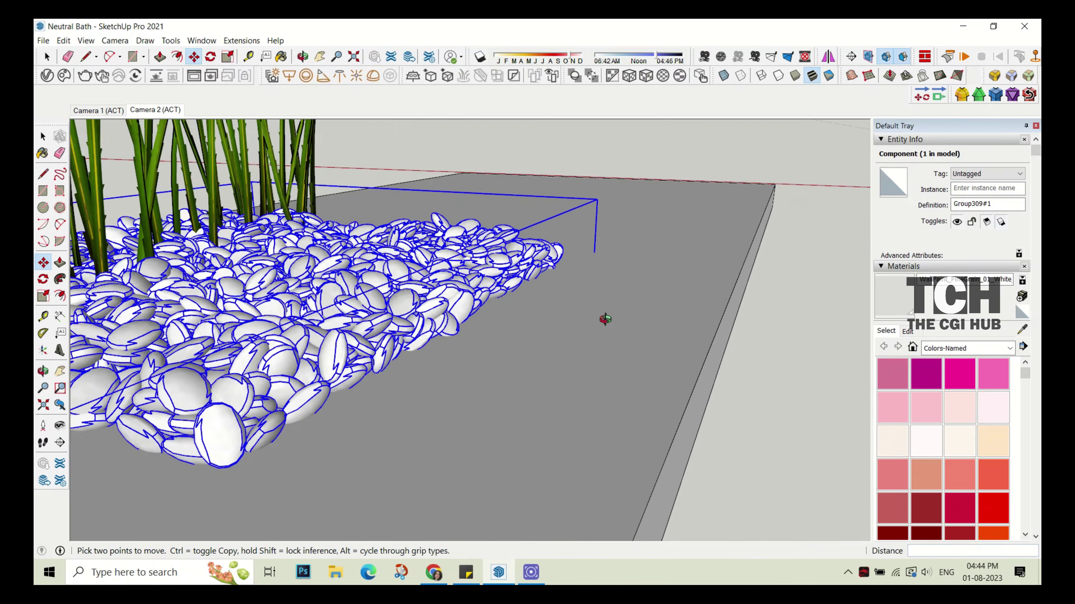
{"action": "scroll", "coordinate": [604, 319], "scroll_direction": "up", "scroll_amount": 2}
{"action": "scroll", "coordinate": [234, 396], "scroll_direction": "down", "scroll_amount": 3}
{"action": "middle_click_drag", "start_coordinate": [234, 396], "coordinate": [460, 315]}
{"action": "scroll", "coordinate": [465, 320], "scroll_direction": "up", "scroll_amount": 4}
{"action": "scroll", "coordinate": [464, 320], "scroll_direction": "down", "scroll_amount": 2}
{"action": "middle_click_drag", "start_coordinate": [493, 372], "coordinate": [511, 303]}
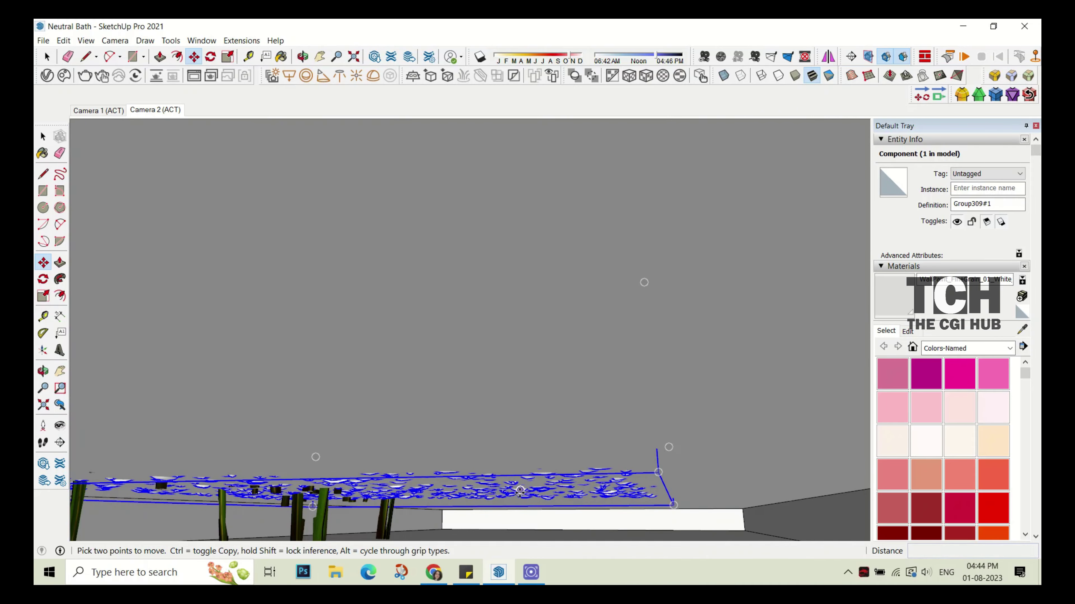
{"action": "mouse_move", "coordinate": [520, 491]}
{"action": "middle_mouse_down"}
{"action": "mouse_move", "coordinate": [432, 463]}
{"action": "mouse_move", "coordinate": [386, 429]}
{"action": "mouse_move", "coordinate": [225, 457]}
{"action": "middle_mouse_up"}
{"action": "scroll", "coordinate": [384, 432], "scroll_direction": "down", "scroll_amount": 2}
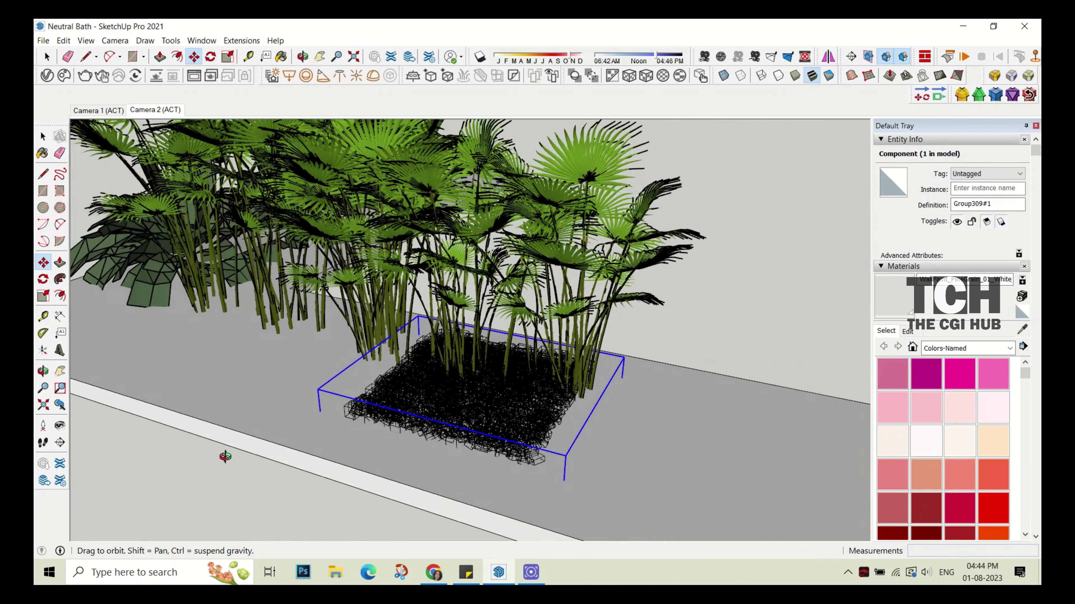
- Try resizing the pebble bed, reverting the enlargement and stretching it from a side grip
{"action": "key", "text": "s"}
{"action": "left_click_drag", "start_coordinate": [563, 480], "coordinate": [563, 521]}
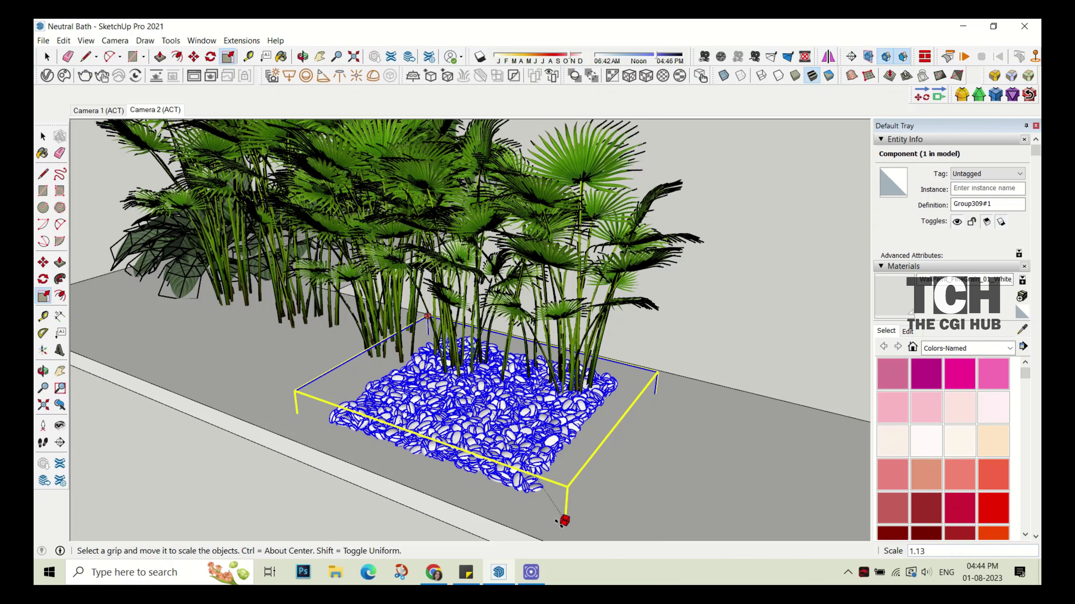
{"action": "key", "text": "Escape"}
{"action": "middle_click_drag", "start_coordinate": [581, 398], "coordinate": [204, 380]}
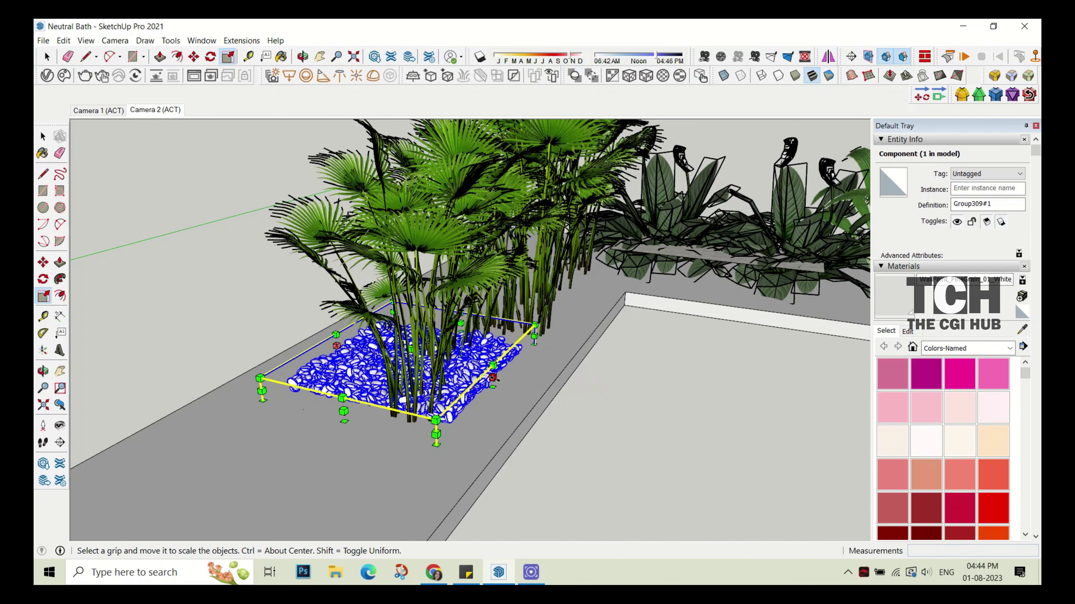
{"action": "left_click", "coordinate": [352, 413]}
{"action": "mouse_move", "coordinate": [352, 413]}
{"action": "middle_mouse_down"}
{"action": "mouse_move", "coordinate": [548, 332]}
{"action": "mouse_move", "coordinate": [736, 367]}
{"action": "middle_mouse_up"}
{"action": "key", "text": "space"}
- Place a copy of the pebbles beside the original to extend the gravel
{"action": "key", "text": "m"}
{"action": "key", "text": "ctrl"}
{"action": "left_click", "coordinate": [734, 369]}
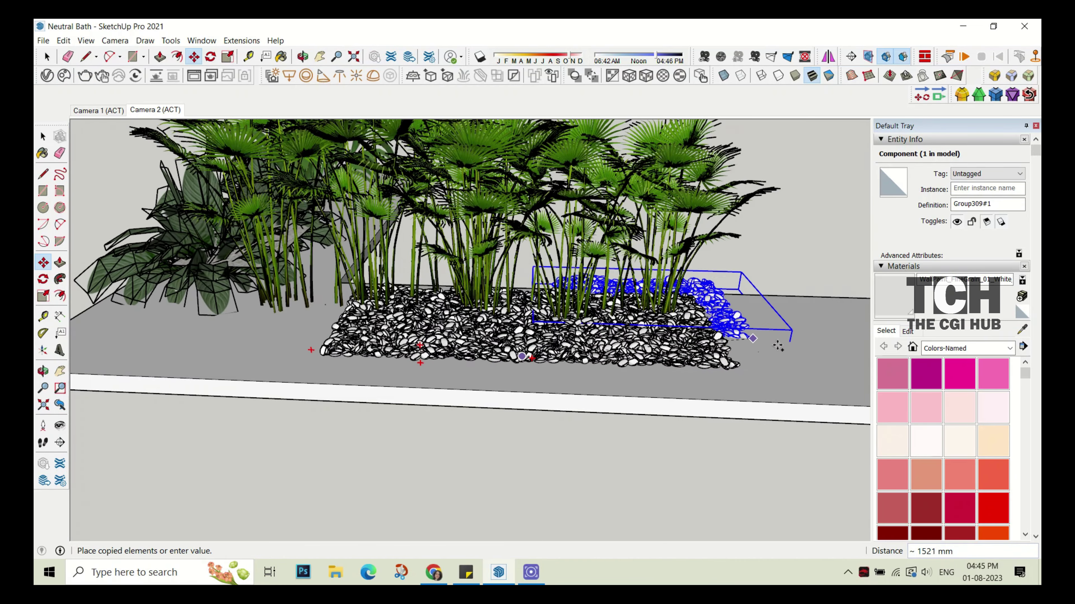
{"action": "middle_click_drag", "start_coordinate": [479, 359], "coordinate": [388, 351]}
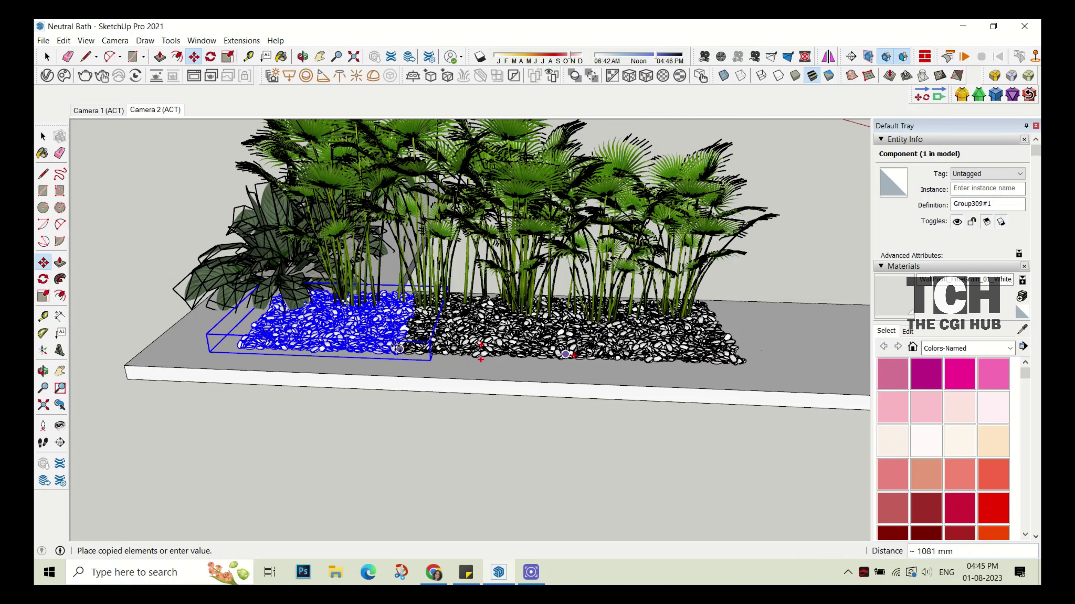
{"action": "scroll", "coordinate": [392, 352], "scroll_direction": "up", "scroll_amount": 2}
{"action": "scroll", "coordinate": [406, 356], "scroll_direction": "up", "scroll_amount": 1}
{"action": "left_click", "coordinate": [410, 356]}
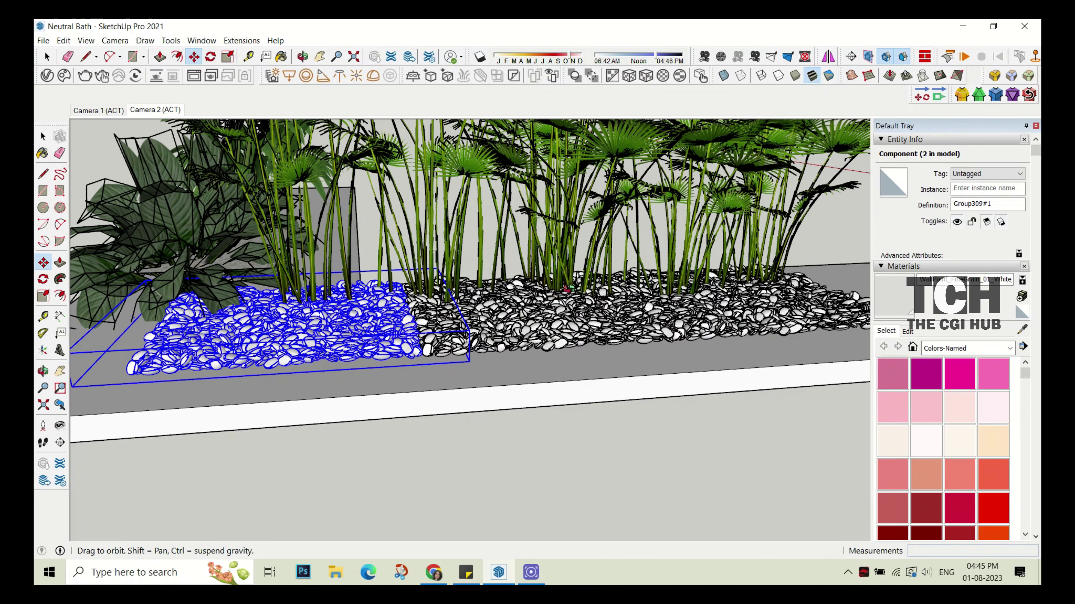
{"action": "middle_click_drag", "start_coordinate": [411, 356], "coordinate": [773, 301]}
{"action": "key", "text": "space"}
{"action": "left_click", "coordinate": [689, 396]}
{"action": "middle_click_drag", "start_coordinate": [688, 396], "coordinate": [302, 388]}
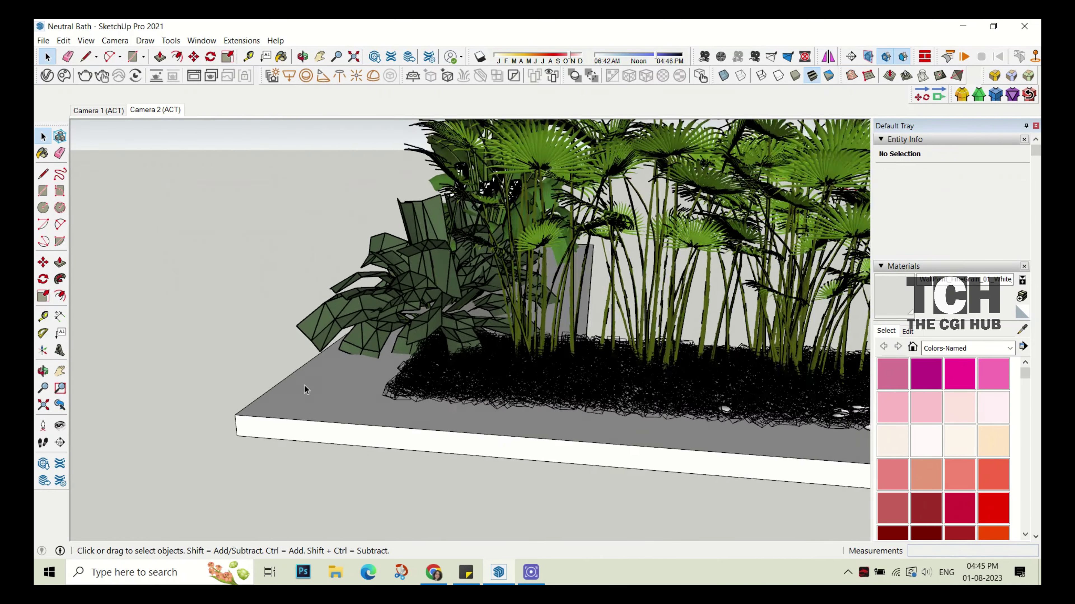
{"action": "scroll", "coordinate": [301, 388], "scroll_direction": "up", "scroll_amount": 3}
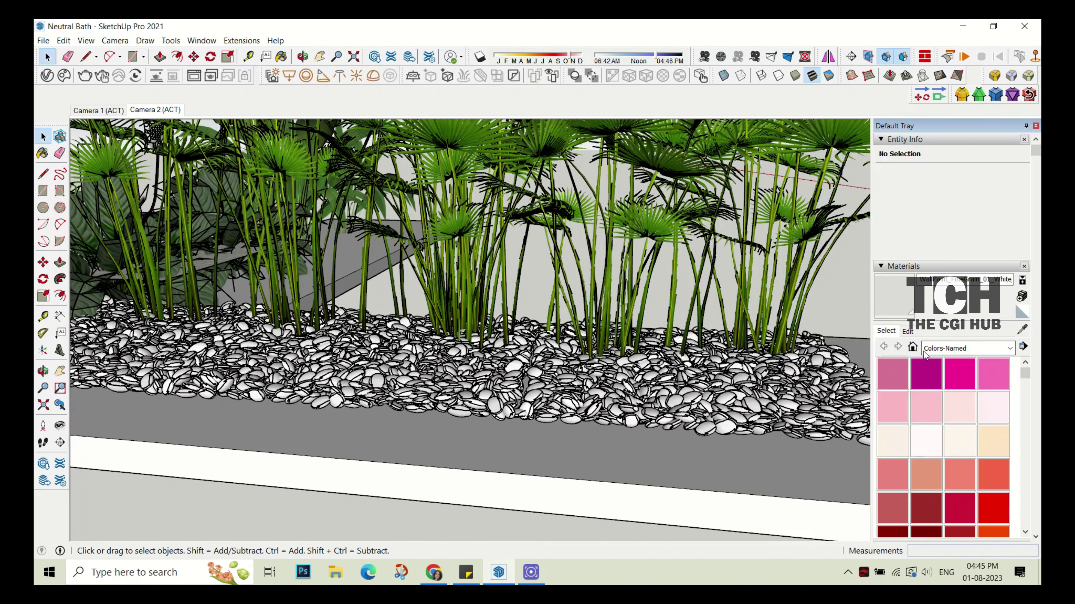
- Choose the Blacktop New material from the Asphalt and Concrete collection
{"action": "left_click", "coordinate": [969, 348]}
{"action": "left_click", "coordinate": [960, 362]}
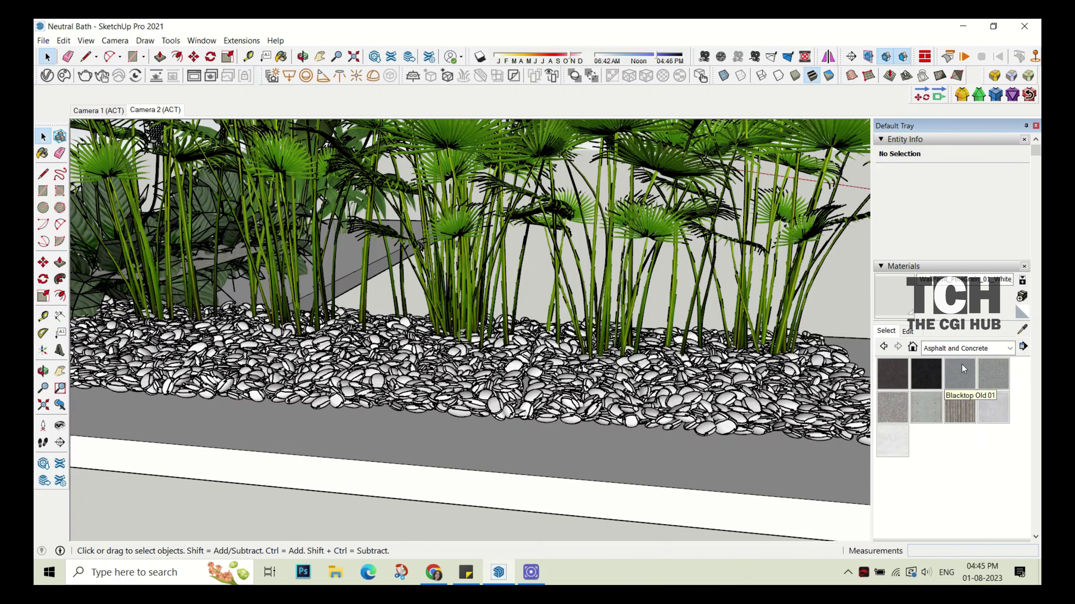
{"action": "left_click", "coordinate": [930, 376]}
{"action": "left_click", "coordinate": [969, 347]}
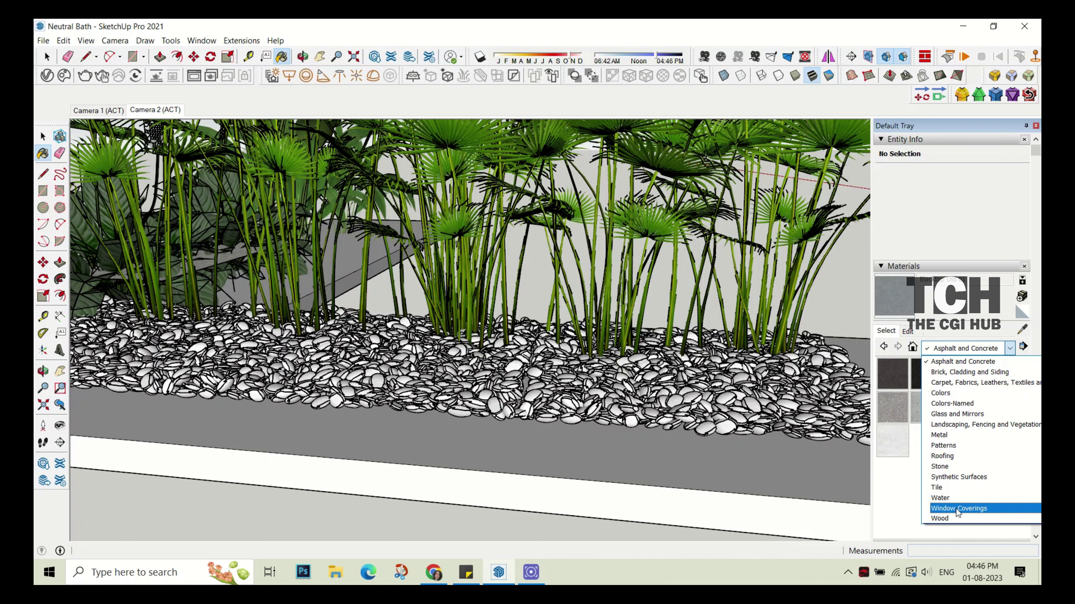
{"action": "left_click", "coordinate": [962, 362]}
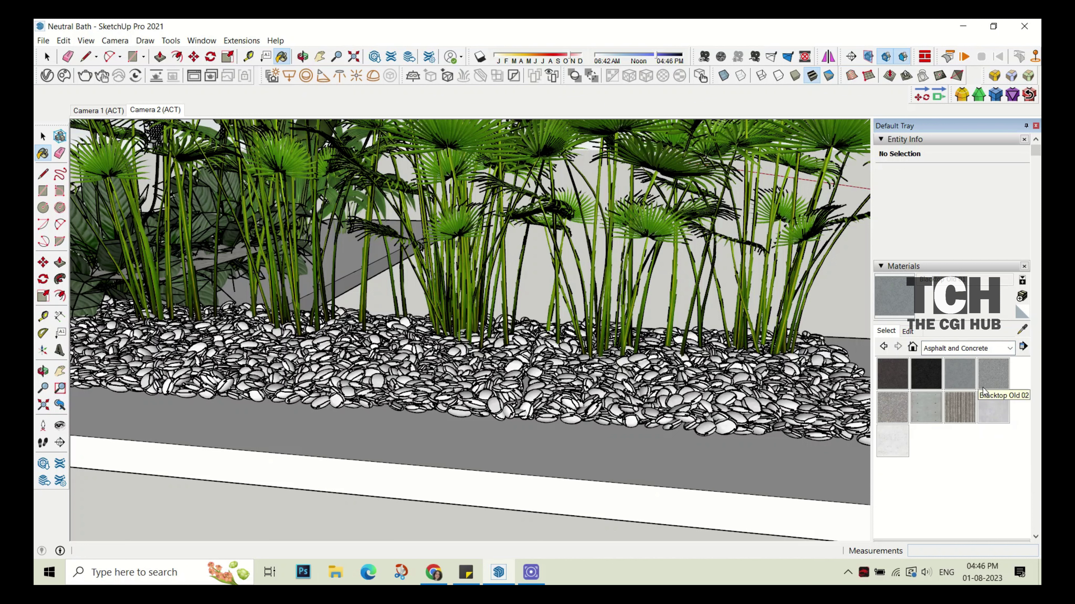
- Open the pebble gravel component and paint it with Blacktop New
{"action": "key", "text": "space"}
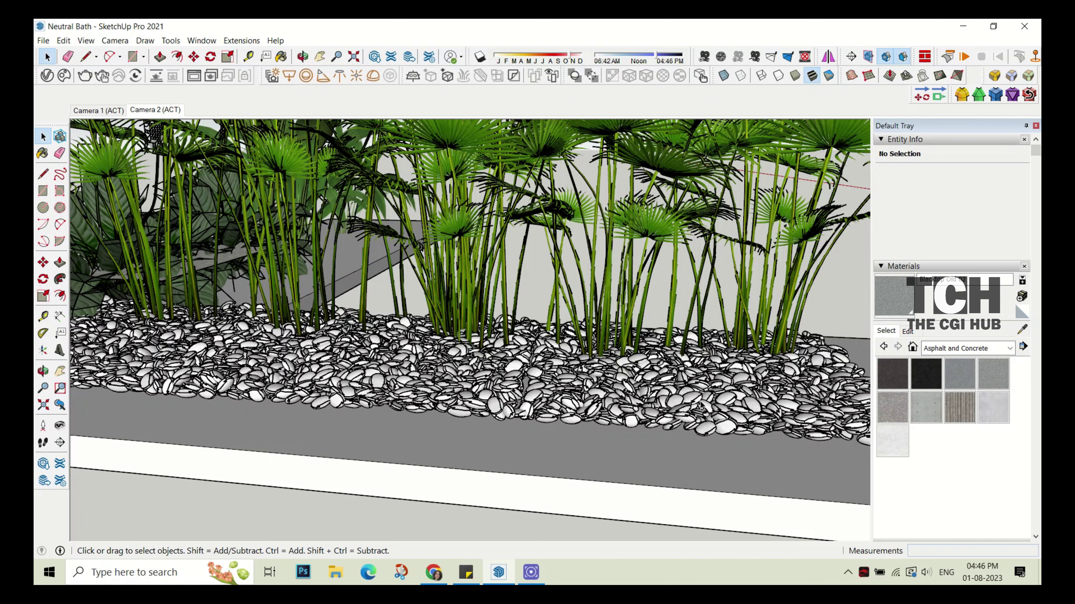
{"action": "left_click", "coordinate": [701, 404]}
{"action": "double_click", "coordinate": [700, 405]}
{"action": "key", "text": "b"}
{"action": "scroll", "coordinate": [671, 391], "scroll_direction": "up", "scroll_amount": 5}
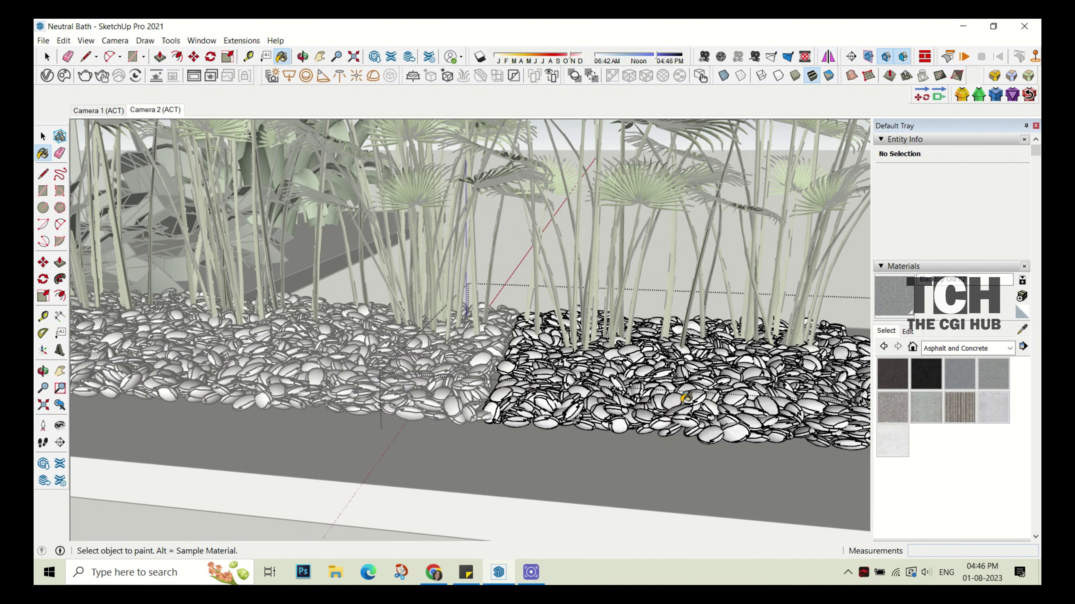
{"action": "key", "text": "space"}
{"action": "left_click", "coordinate": [651, 370]}
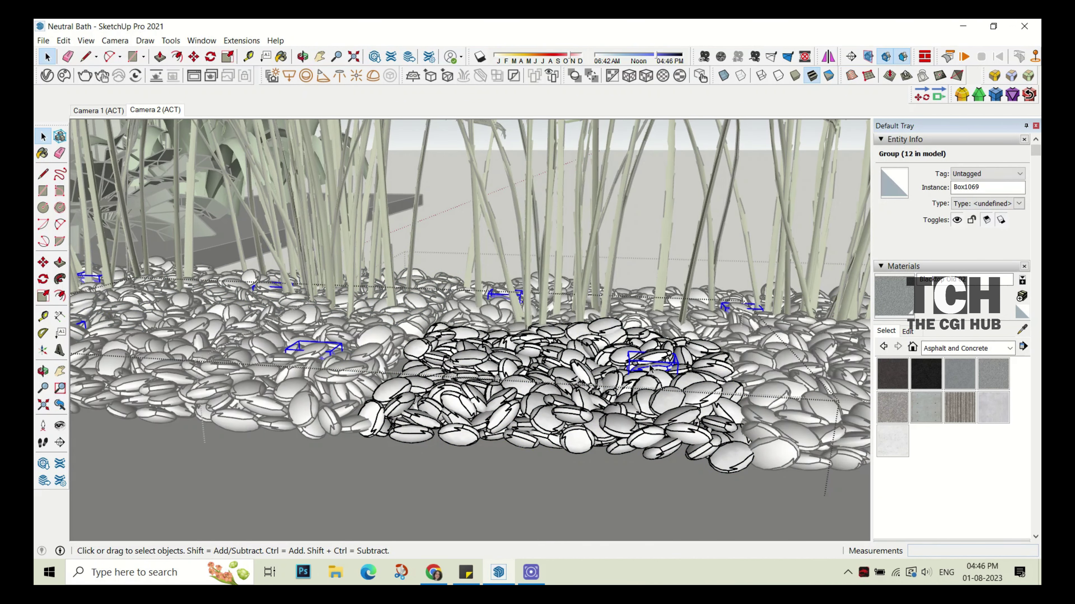
{"action": "left_click", "coordinate": [683, 234]}
{"action": "left_click", "coordinate": [925, 373]}
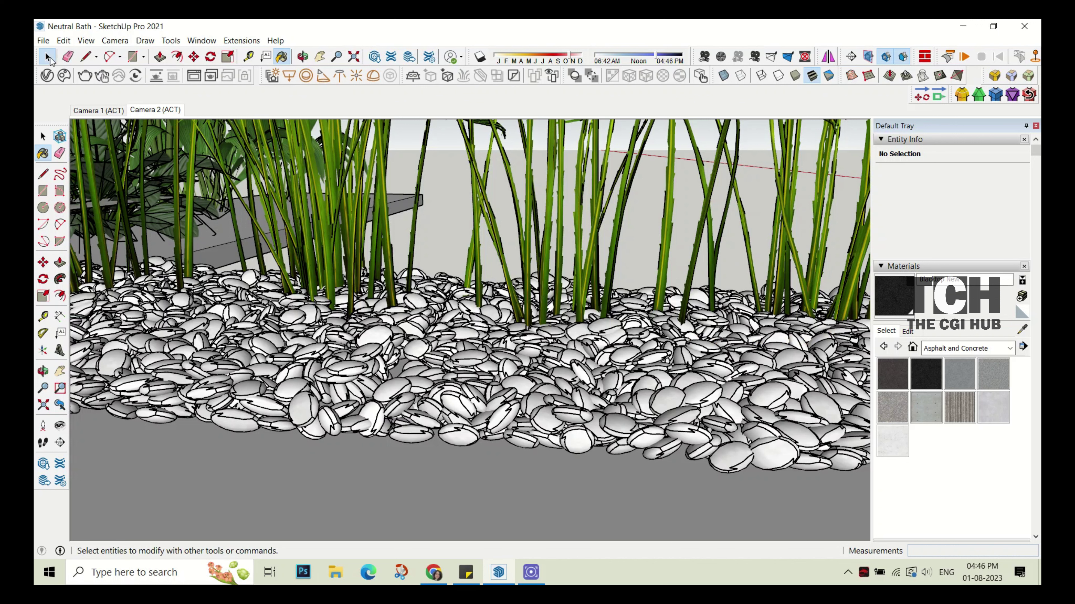
{"action": "left_click", "coordinate": [48, 56]}
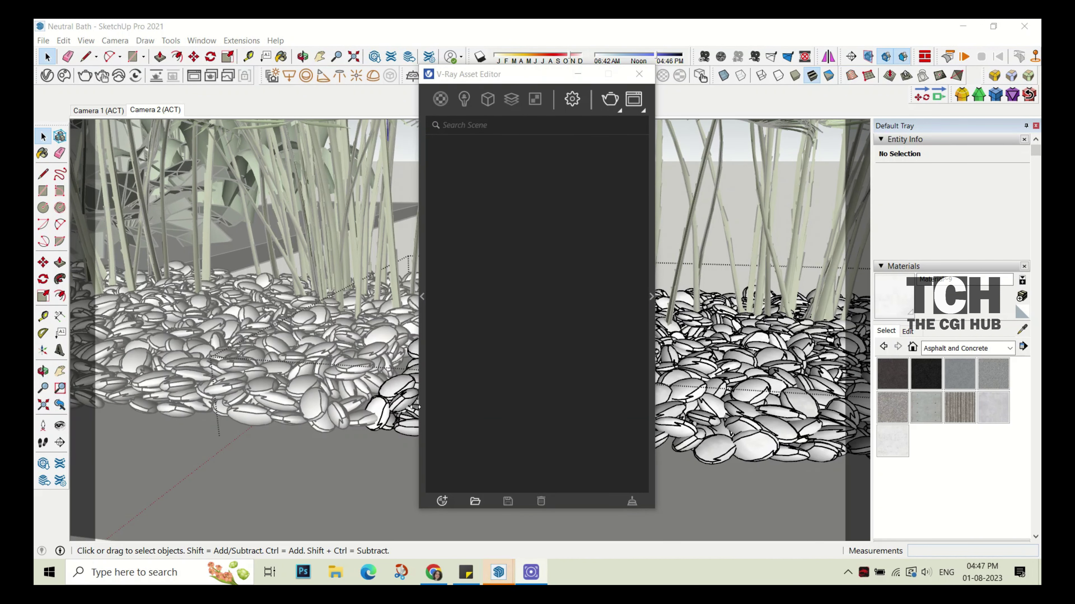
- Pick Concrete_Flooring_H01_2m from the V-Ray list filtered by 'co' and sample the right-hand pebbles
{"action": "left_click", "coordinate": [491, 315]}
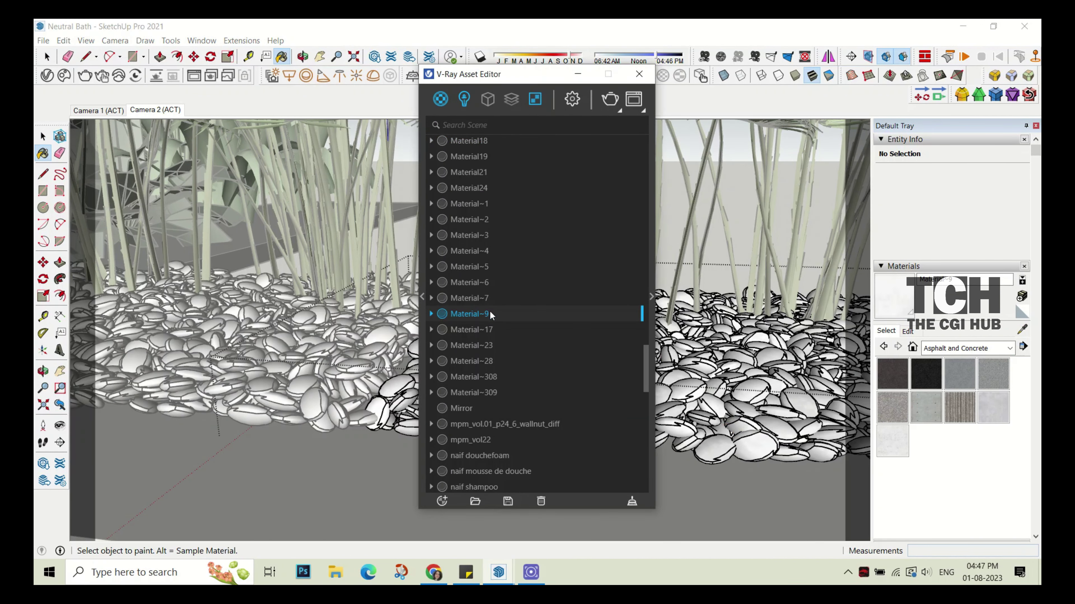
{"action": "type", "text": "co"}
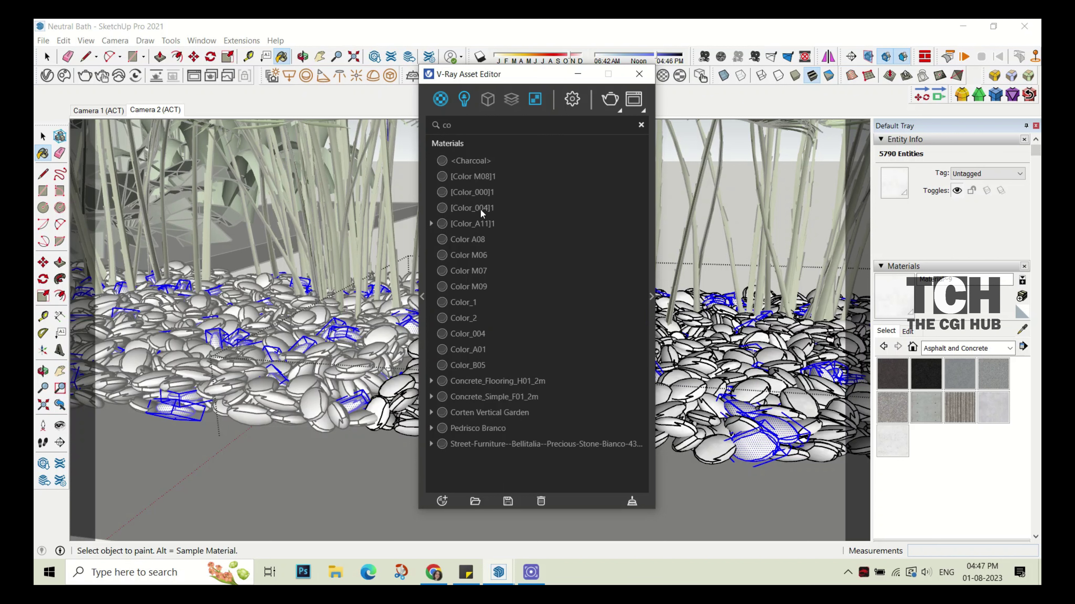
{"action": "left_click", "coordinate": [515, 412]}
{"action": "left_click", "coordinate": [535, 383]}
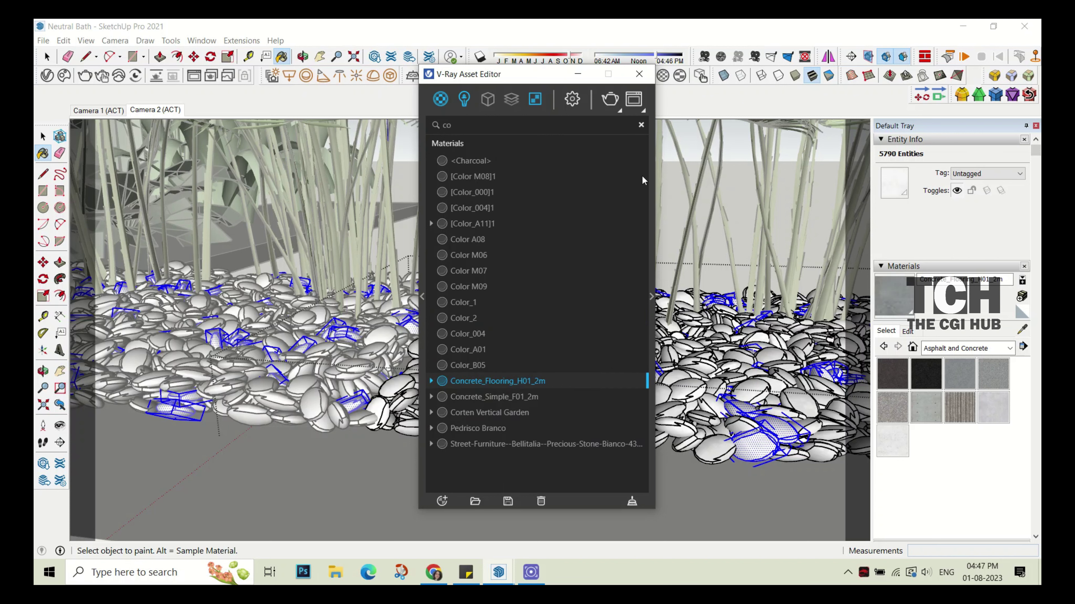
{"action": "left_click", "coordinate": [995, 385]}
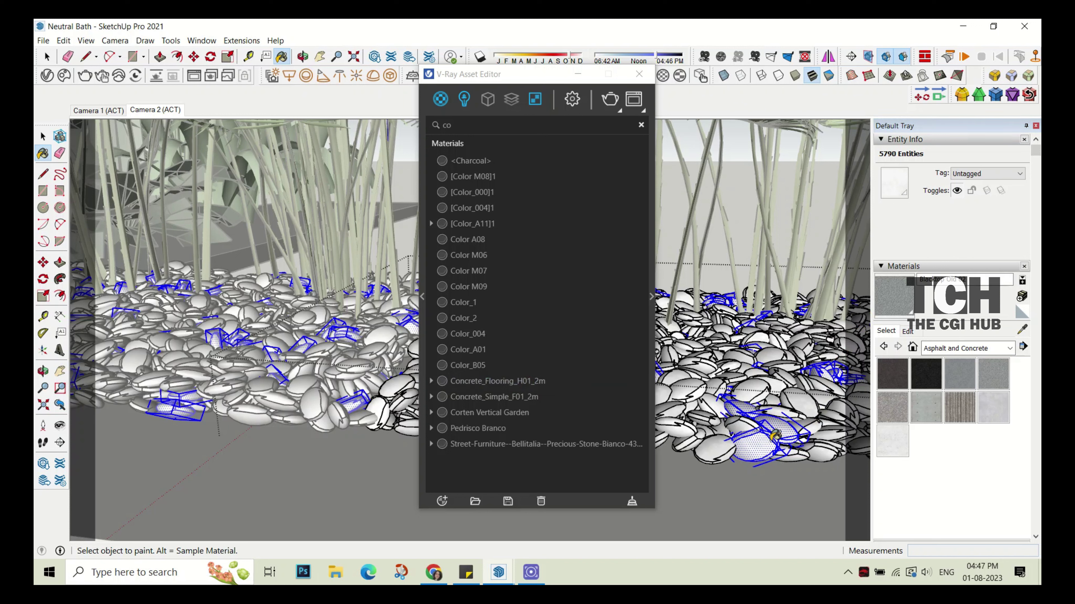
- Choose red from the colour library and locate the left-hand pebbles' material in the V-Ray list
{"action": "left_click", "coordinate": [969, 348]}
{"action": "left_click", "coordinate": [952, 392]}
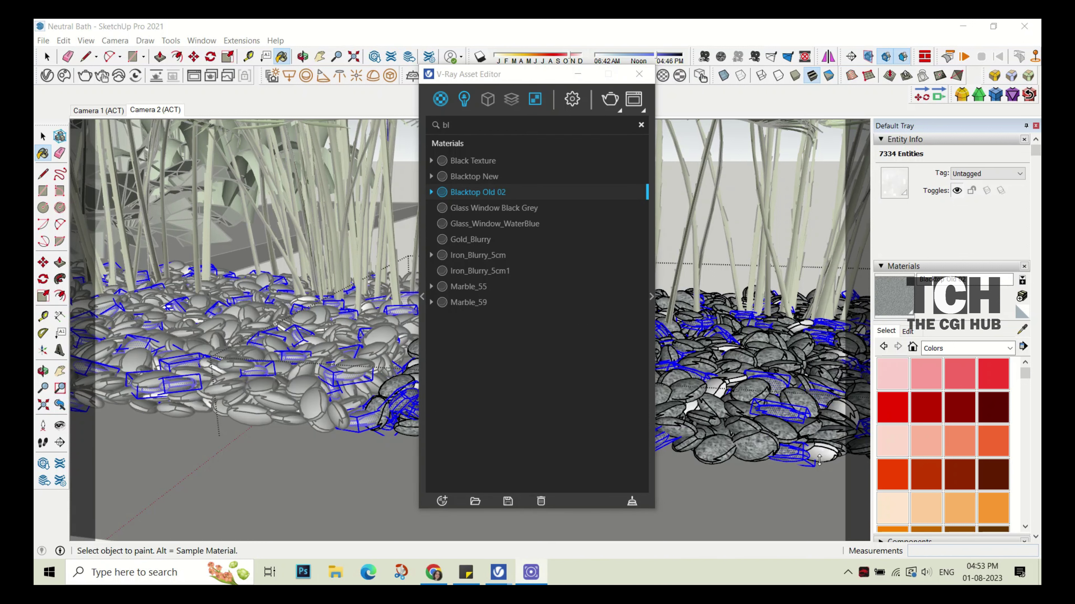
{"action": "left_click", "coordinate": [989, 382]}
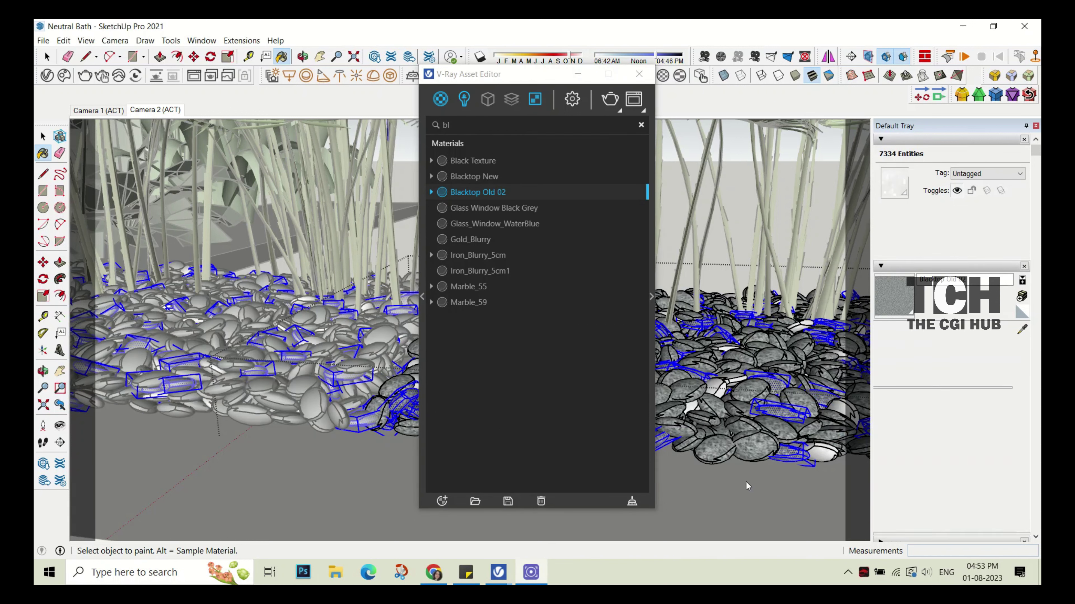
{"action": "left_click", "coordinate": [717, 383], "text": "alt"}
{"action": "right_click", "coordinate": [495, 313]}
{"action": "left_click", "coordinate": [525, 318]}
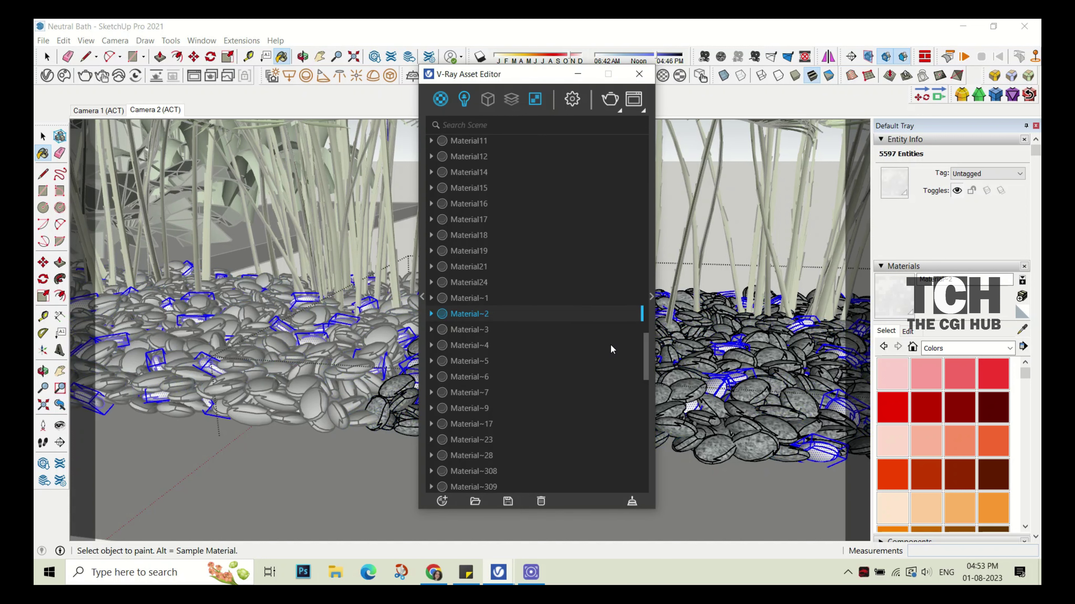
- Find Blacktop Old 02 by searching 'bl' and open its settings
{"action": "type", "text": "bl"}
{"action": "left_click", "coordinate": [523, 191]}
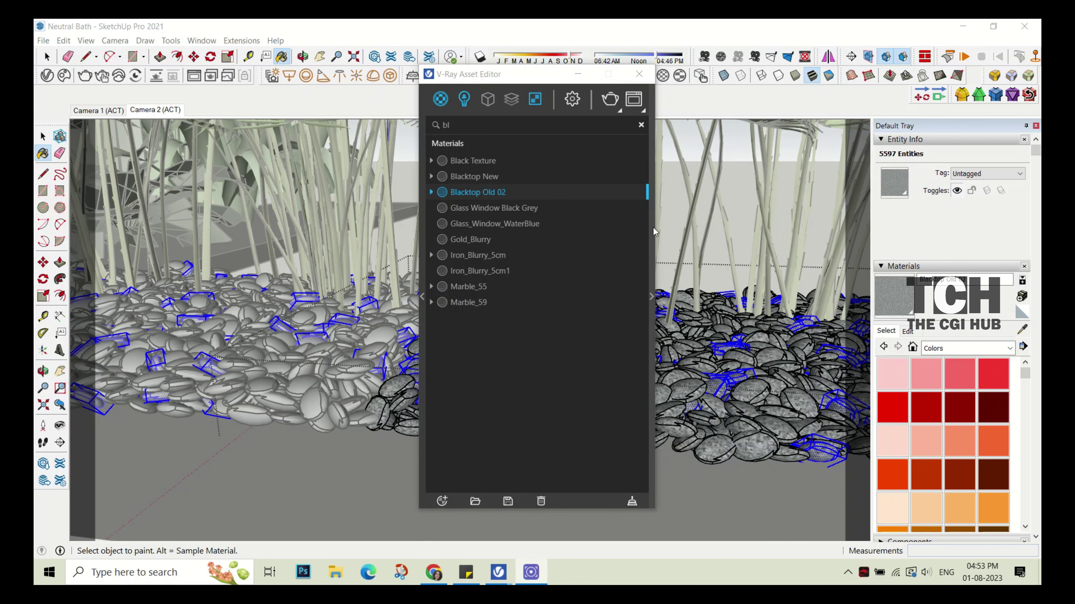
{"action": "left_click", "coordinate": [651, 297]}
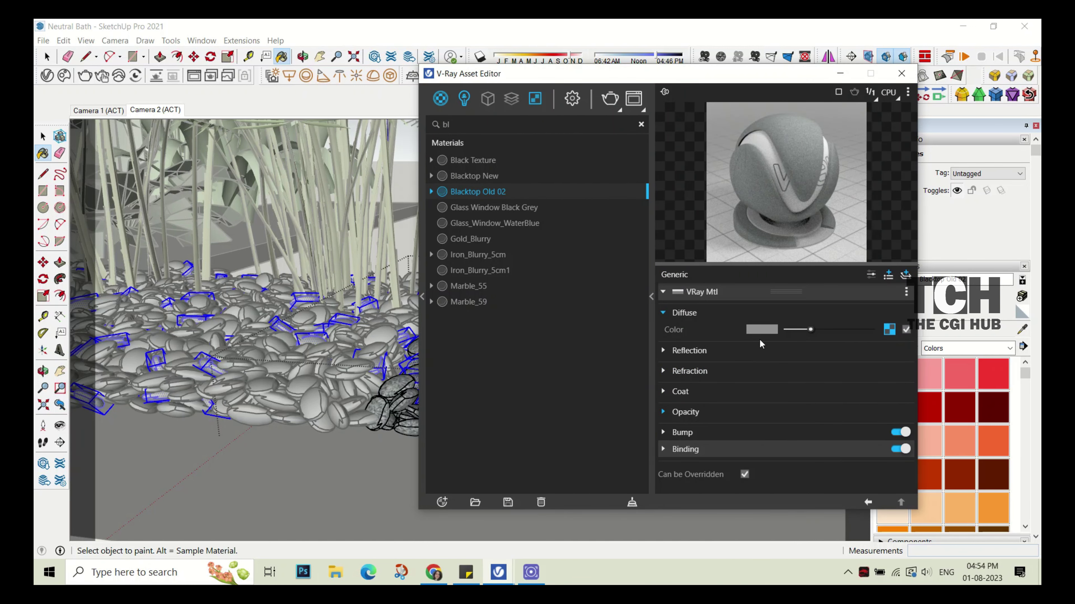
{"action": "left_click", "coordinate": [798, 351]}
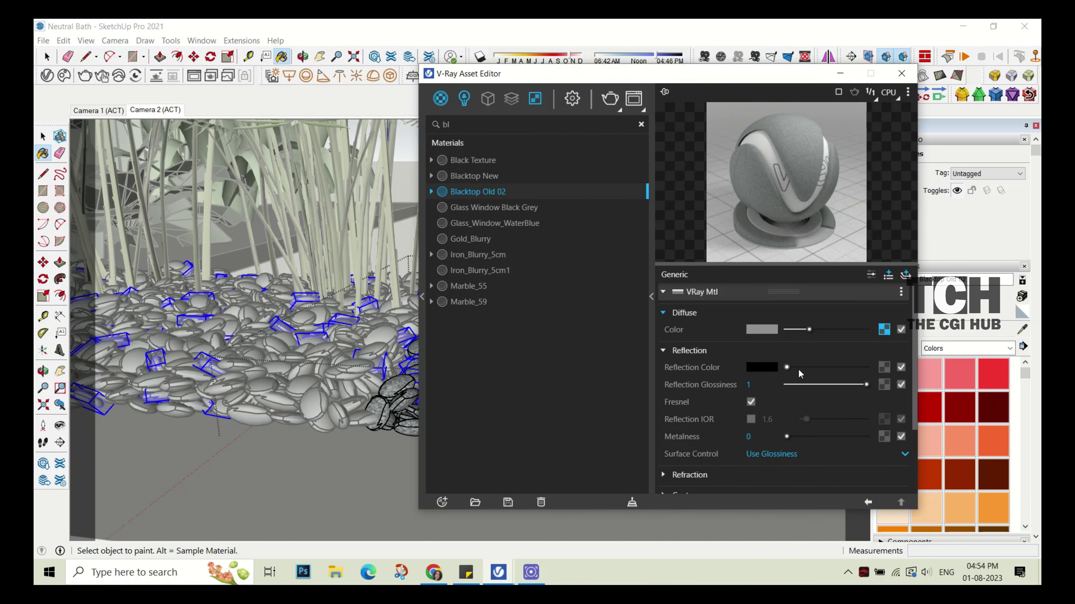
- Copy Blacktop Old 02's diffuse texture into its Bump slot at amount 1.6, then close the editor
{"action": "left_click", "coordinate": [883, 332]}
{"action": "scroll", "coordinate": [884, 381], "scroll_direction": "down", "scroll_amount": 3}
{"action": "left_click", "coordinate": [871, 444]}
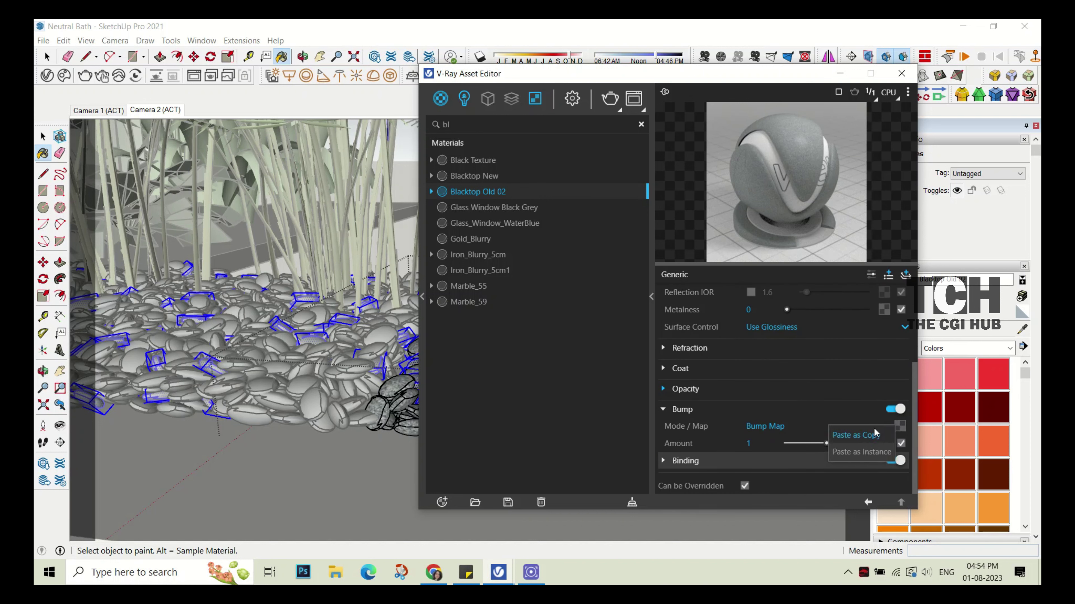
{"action": "left_click", "coordinate": [875, 434]}
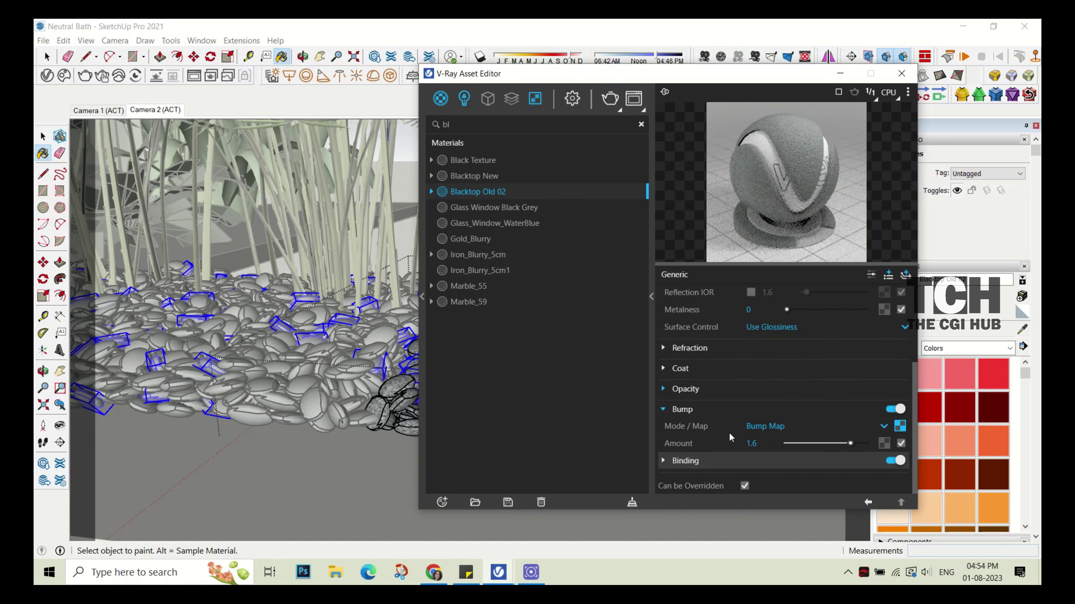
{"action": "scroll", "coordinate": [786, 435], "scroll_direction": "up", "scroll_amount": 3}
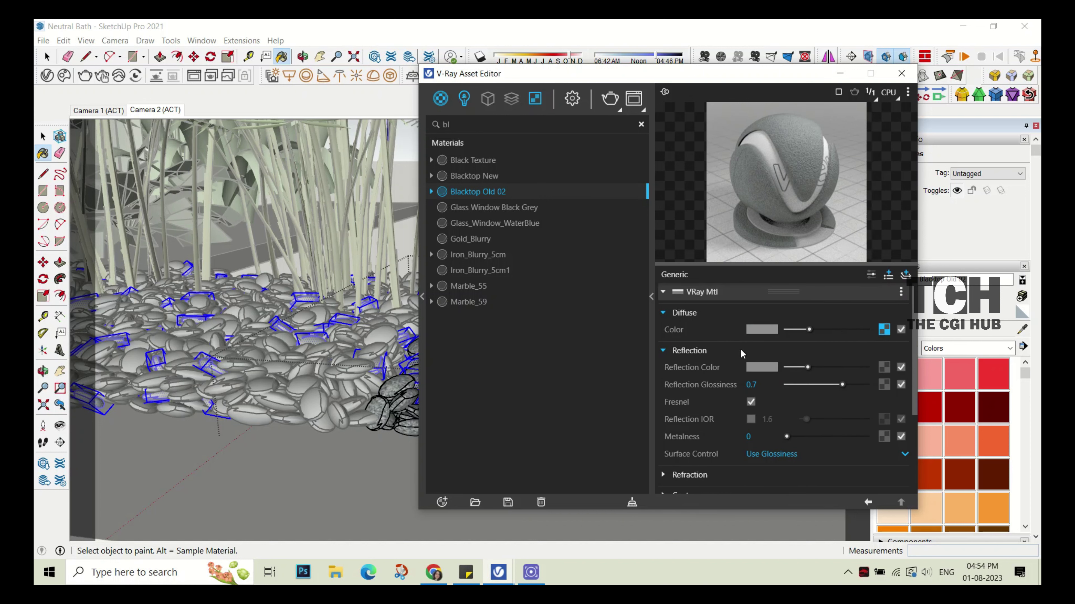
{"action": "left_click", "coordinate": [903, 76]}
{"action": "left_click", "coordinate": [64, 40]}
- Unhide all hidden geometry and return to the Camera 2 scene
{"action": "key", "text": "space"}
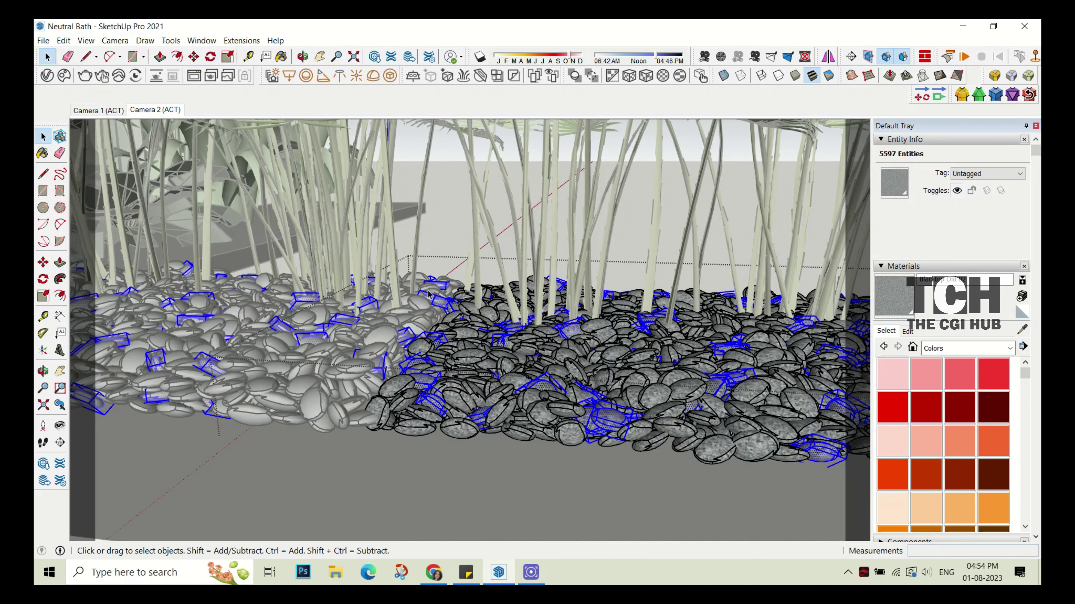
{"action": "scroll", "coordinate": [338, 288], "scroll_direction": "down", "scroll_amount": 2}
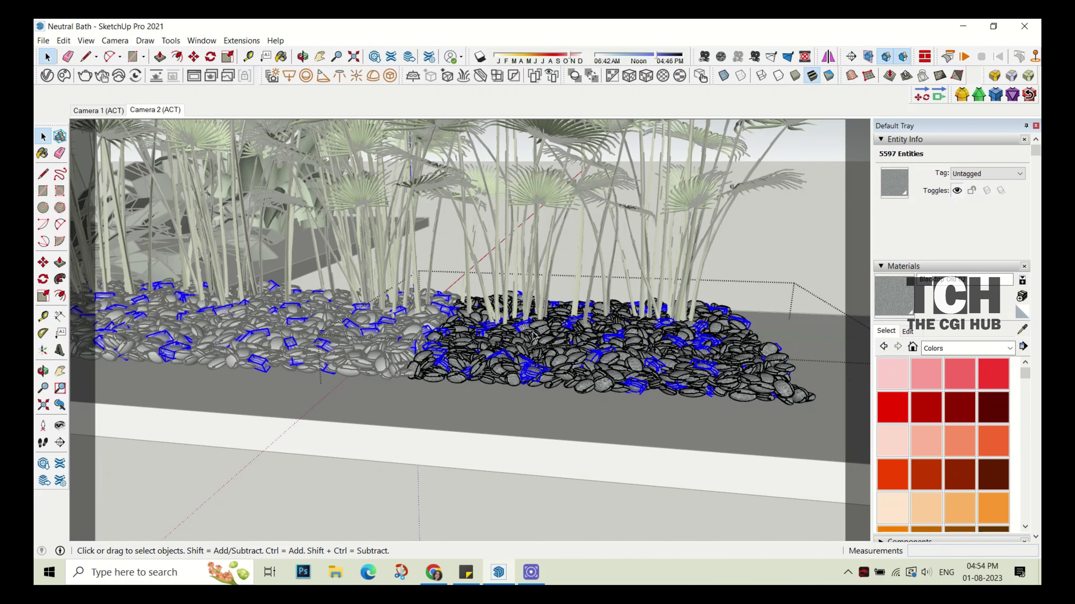
{"action": "scroll", "coordinate": [276, 267], "scroll_direction": "down", "scroll_amount": 3}
{"action": "scroll", "coordinate": [250, 259], "scroll_direction": "down", "scroll_amount": 2}
{"action": "left_click", "coordinate": [249, 258]}
{"action": "left_click", "coordinate": [64, 41]}
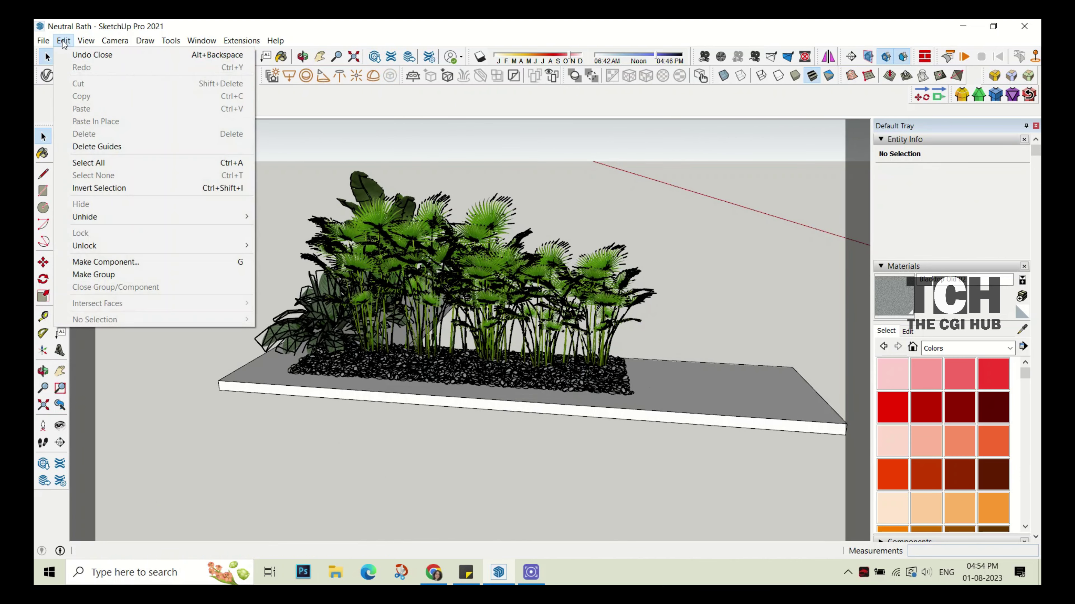
{"action": "left_click", "coordinate": [278, 244]}
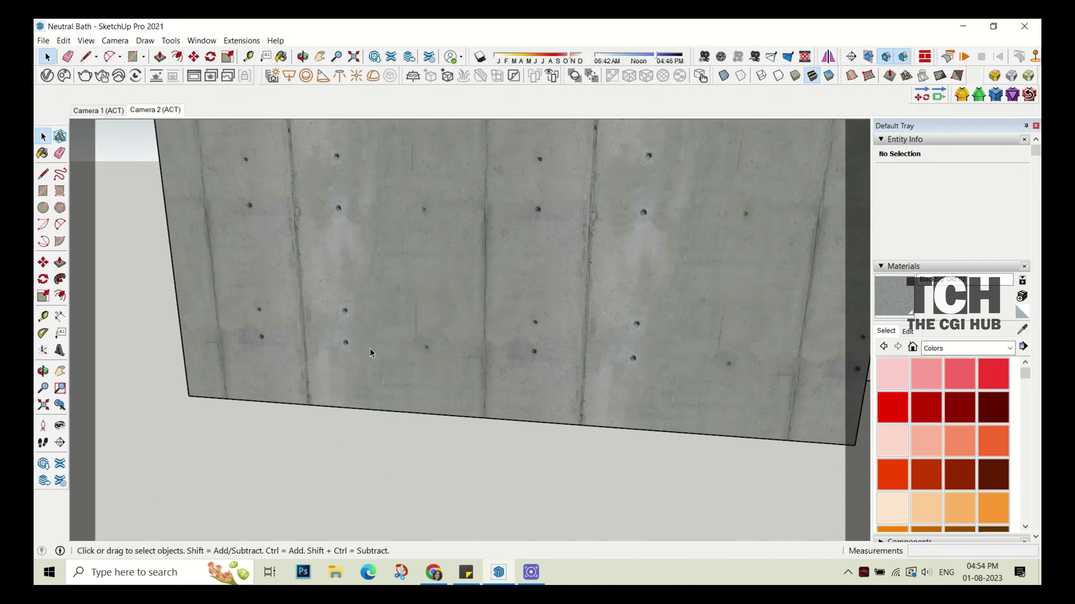
{"action": "left_click", "coordinate": [151, 110]}
- Check the pebble groups under the plants, go back to Camera 2, and start a V-Ray render
{"action": "left_click", "coordinate": [46, 57]}
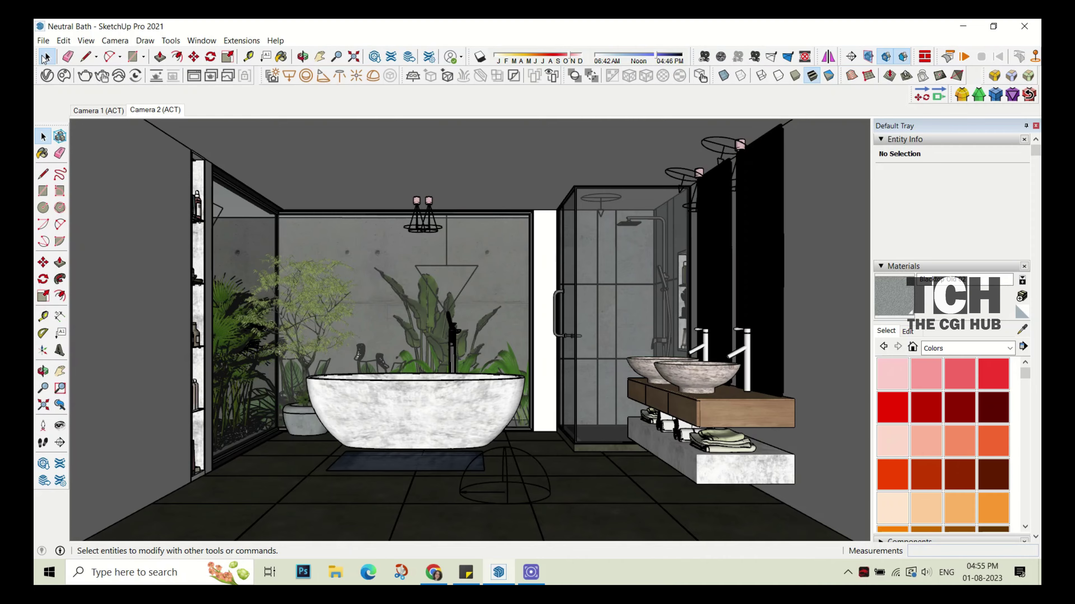
{"action": "mouse_move", "coordinate": [393, 295]}
{"action": "middle_mouse_down"}
{"action": "mouse_move", "coordinate": [401, 466]}
{"action": "mouse_move", "coordinate": [361, 327]}
{"action": "middle_mouse_up"}
{"action": "scroll", "coordinate": [364, 481], "scroll_direction": "up", "scroll_amount": 5}
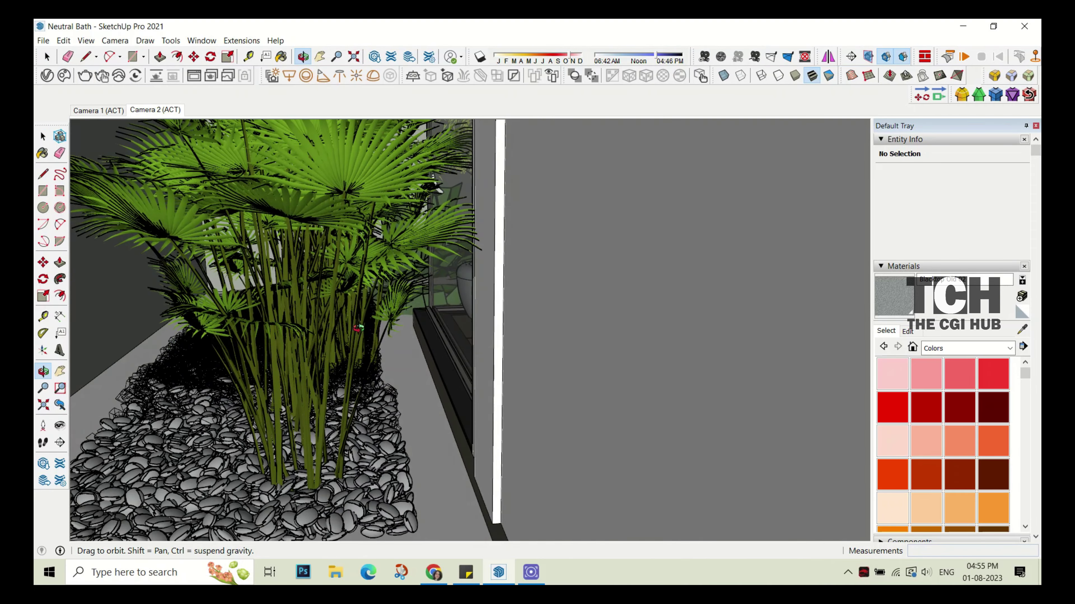
{"action": "left_click", "coordinate": [372, 379]}
{"action": "scroll", "coordinate": [332, 336], "scroll_direction": "up", "scroll_amount": 3}
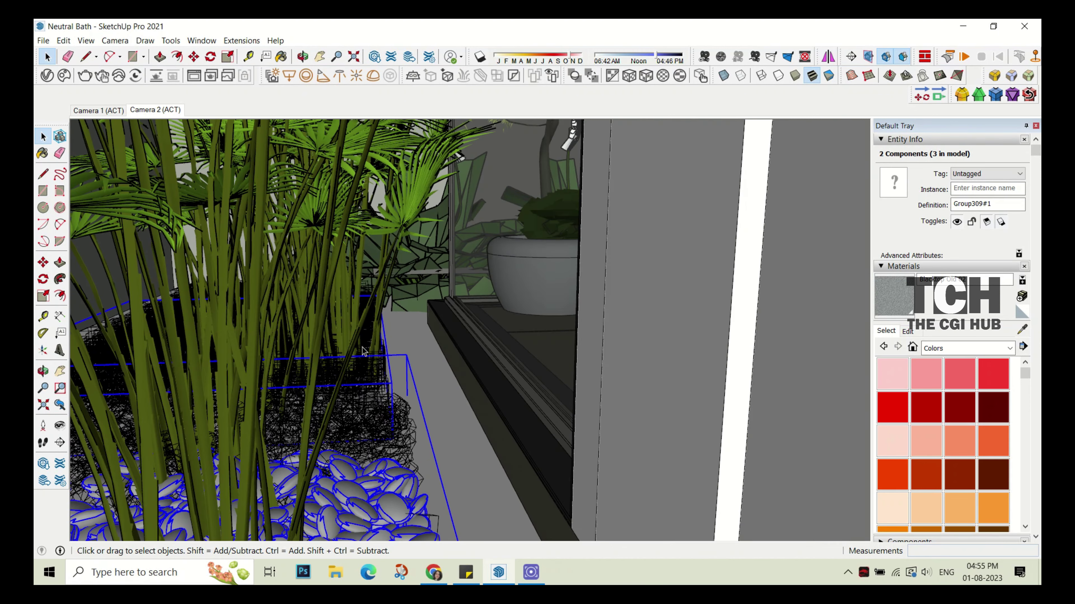
{"action": "scroll", "coordinate": [332, 335], "scroll_direction": "up", "scroll_amount": 2}
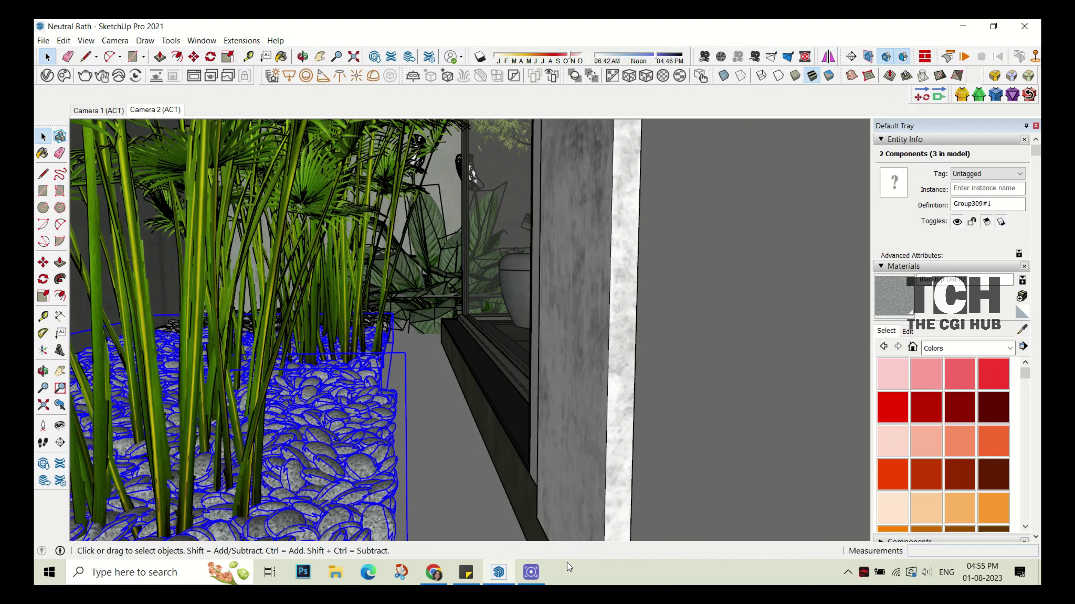
{"action": "left_click", "coordinate": [154, 110]}
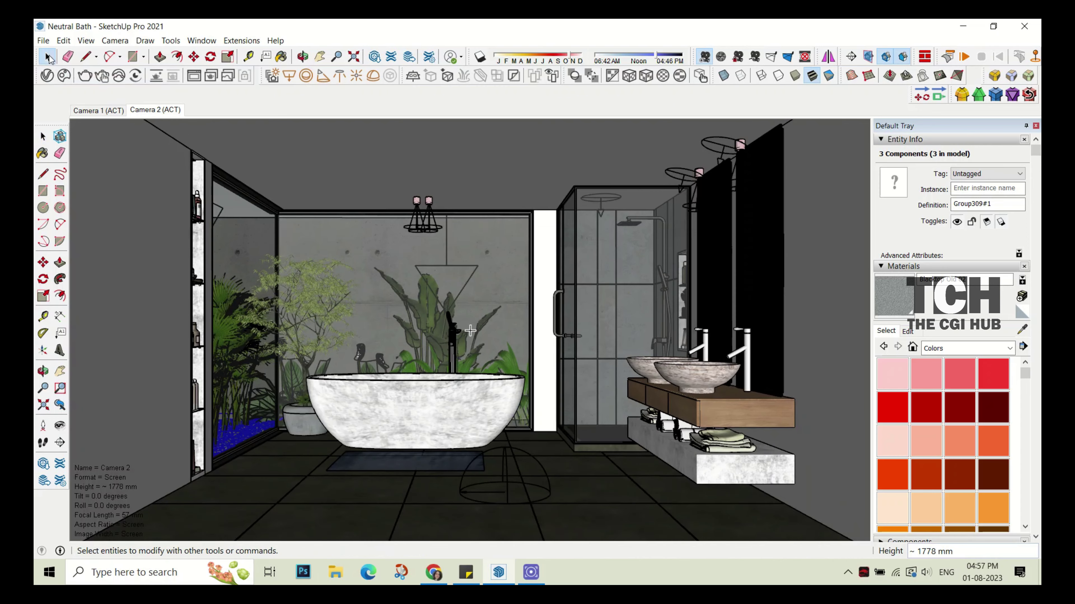
{"action": "left_click", "coordinate": [50, 58]}
{"action": "left_click", "coordinate": [533, 351]}
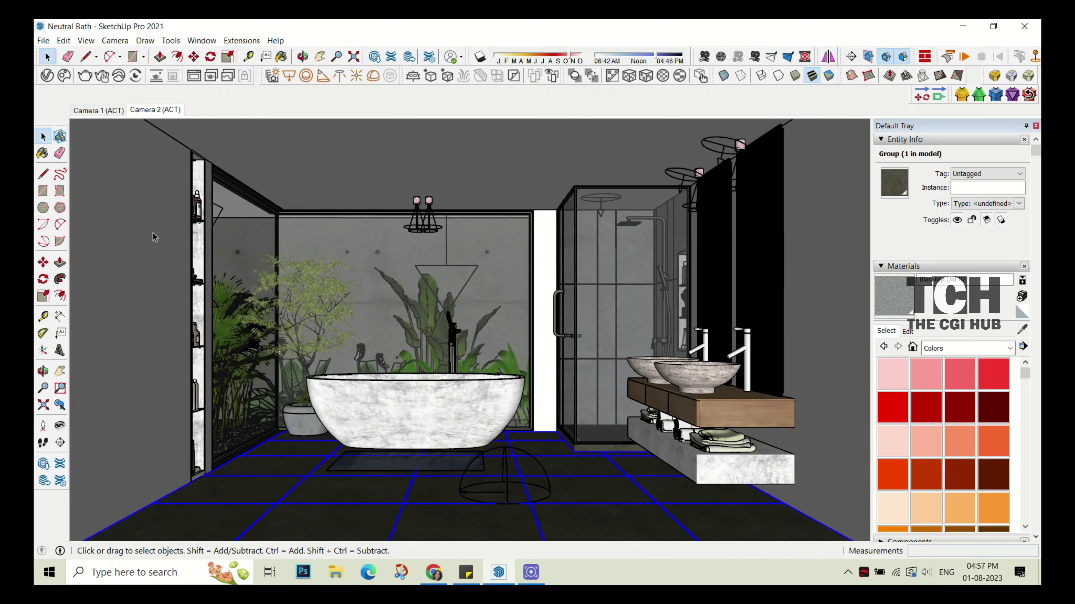
{"action": "left_click", "coordinate": [81, 80]}
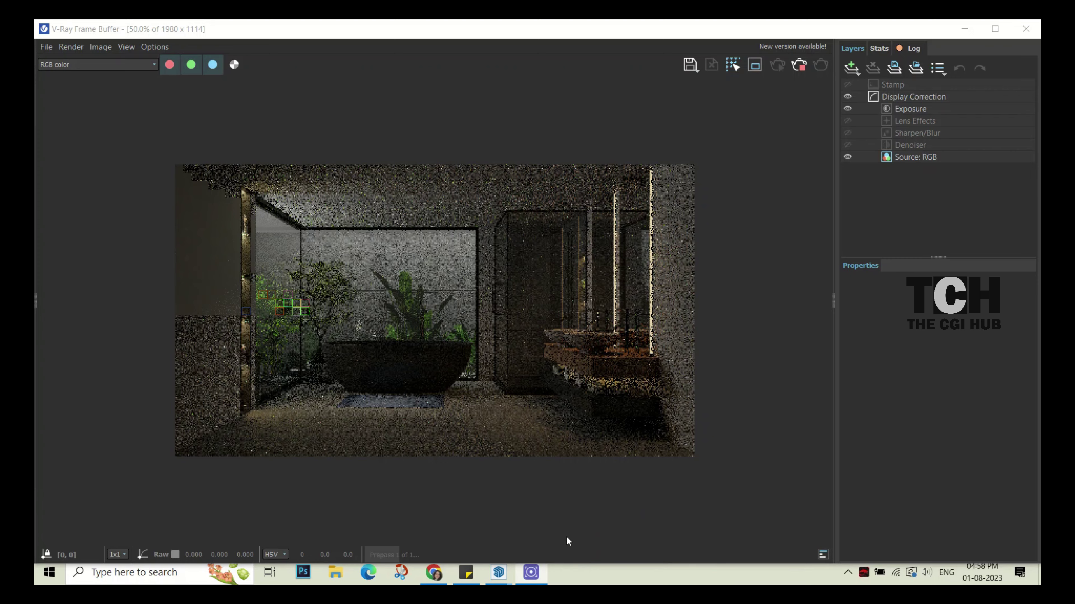
- Zoom the grainy Camera 2 render to 100% and back to 50%, then orbit to a bathroom overview
{"action": "scroll", "coordinate": [634, 224], "scroll_direction": "up", "scroll_amount": 2}
{"action": "scroll", "coordinate": [635, 222], "scroll_direction": "down", "scroll_amount": 2}
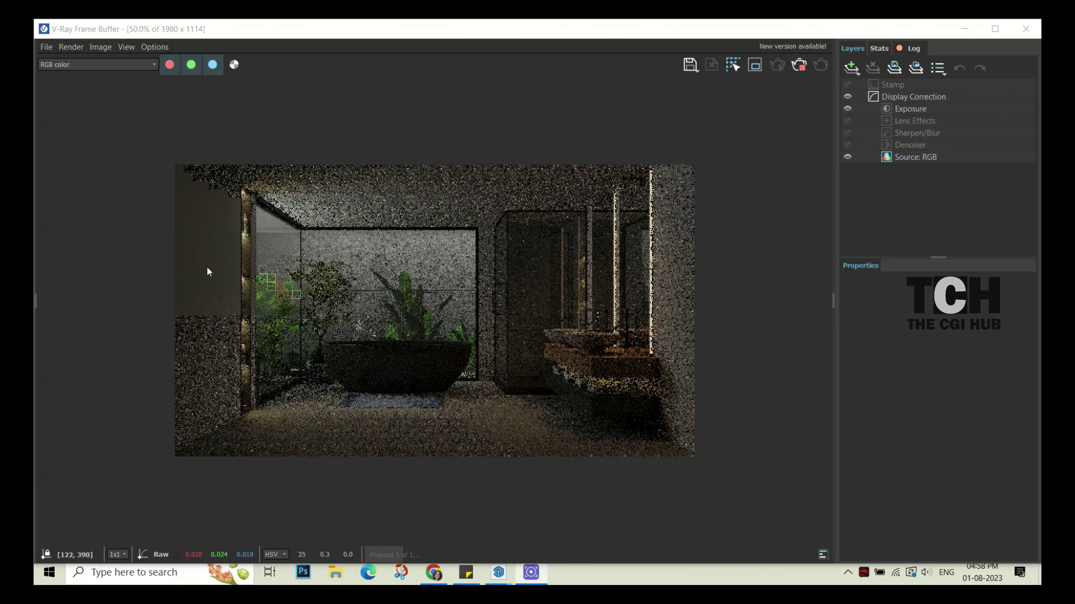
{"action": "scroll", "coordinate": [208, 271], "scroll_direction": "up", "scroll_amount": 2}
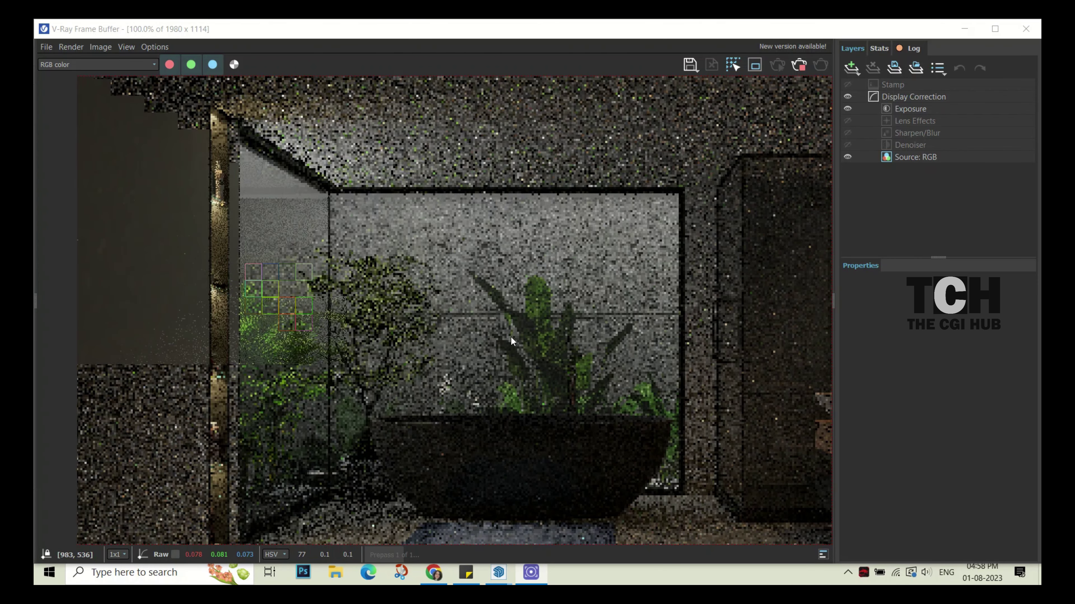
{"action": "scroll", "coordinate": [510, 337], "scroll_direction": "down", "scroll_amount": 2}
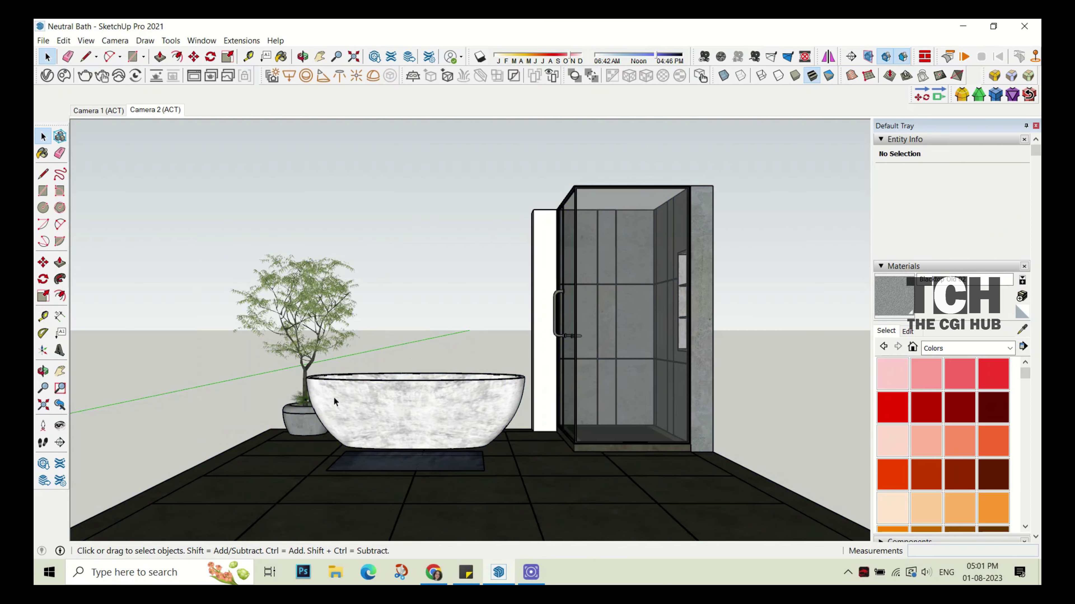
{"action": "scroll", "coordinate": [334, 402], "scroll_direction": "down", "scroll_amount": 5}
{"action": "mouse_move", "coordinate": [334, 401]}
{"action": "middle_mouse_down"}
{"action": "mouse_move", "coordinate": [434, 263]}
{"action": "mouse_move", "coordinate": [543, 274]}
{"action": "mouse_move", "coordinate": [507, 289]}
{"action": "middle_mouse_up"}
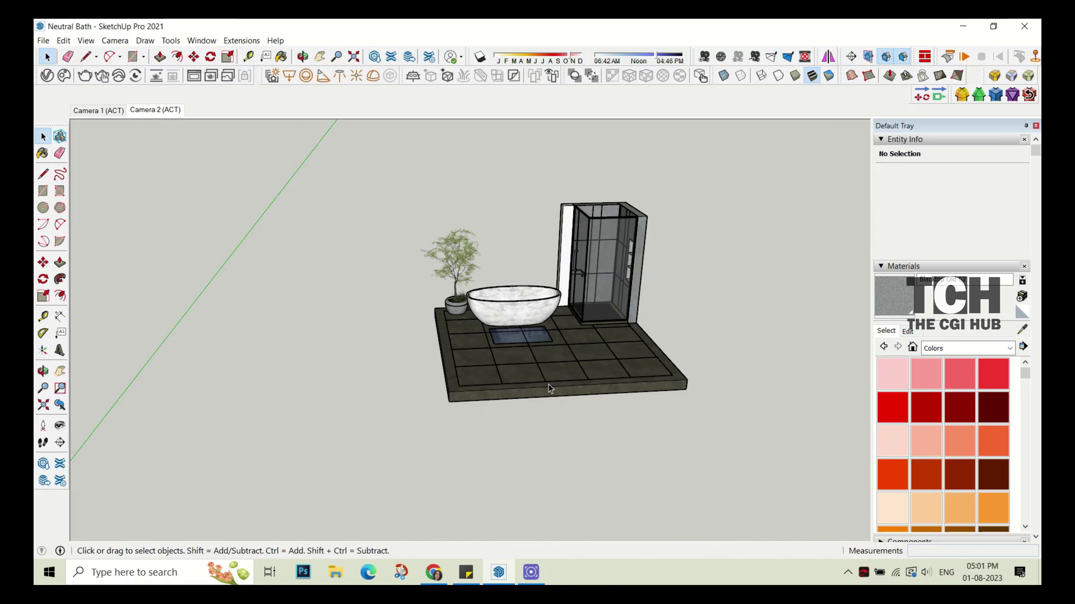
- Orbit down to eye level around the potted plant beside the tub
{"action": "scroll", "coordinate": [474, 312], "scroll_direction": "up", "scroll_amount": 5}
{"action": "scroll", "coordinate": [474, 312], "scroll_direction": "up", "scroll_amount": 5}
{"action": "left_click", "coordinate": [474, 311]}
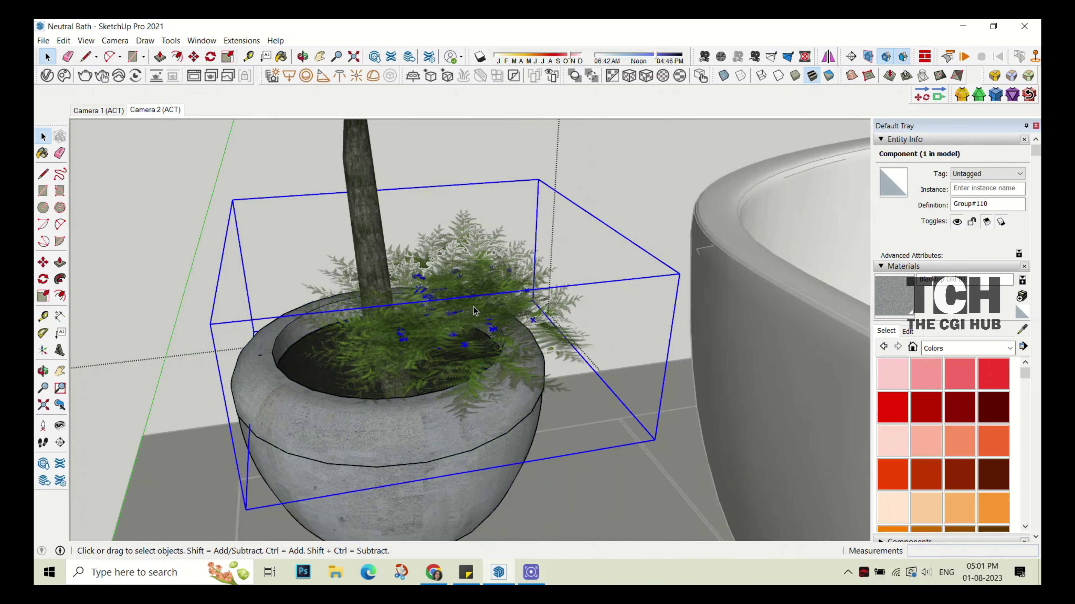
{"action": "key", "text": "Escape"}
{"action": "scroll", "coordinate": [451, 323], "scroll_direction": "down", "scroll_amount": 5}
{"action": "scroll", "coordinate": [444, 331], "scroll_direction": "up", "scroll_amount": 2}
{"action": "middle_click_drag", "start_coordinate": [445, 331], "coordinate": [480, 212]}
{"action": "scroll", "coordinate": [480, 212], "scroll_direction": "down", "scroll_amount": 3}
{"action": "key", "text": "space"}
{"action": "scroll", "coordinate": [468, 240], "scroll_direction": "down", "scroll_amount": 2}
{"action": "scroll", "coordinate": [468, 240], "scroll_direction": "down", "scroll_amount": 3}
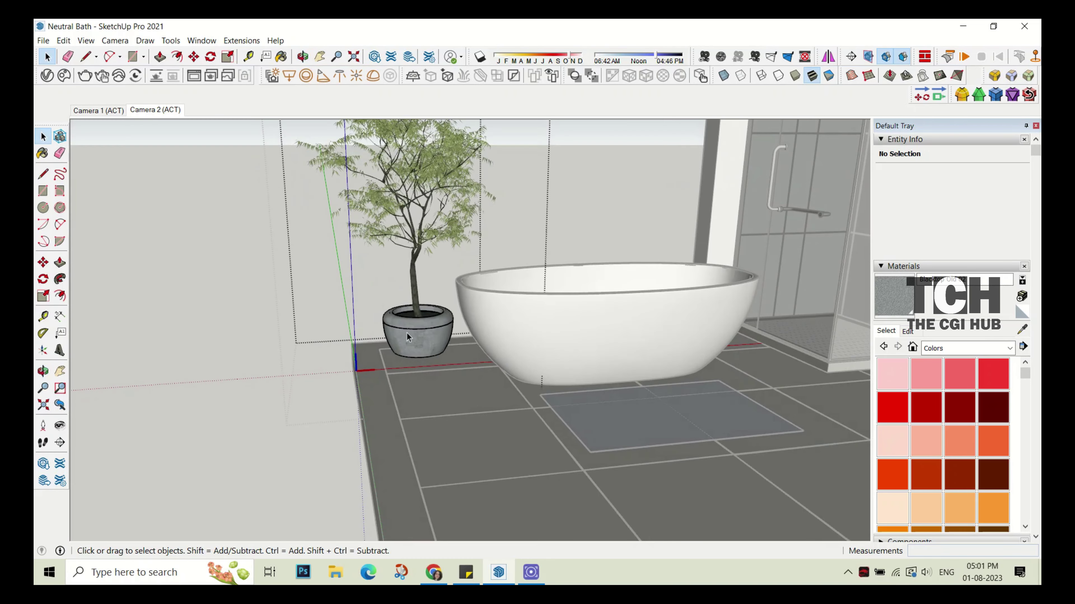
- Scale the plant pot so it becomes slimmer and taller
{"action": "left_click", "coordinate": [412, 352]}
{"action": "triple_click", "coordinate": [413, 352]}
{"action": "key", "text": "s"}
{"action": "scroll", "coordinate": [423, 339], "scroll_direction": "up", "scroll_amount": 2}
{"action": "scroll", "coordinate": [423, 339], "scroll_direction": "up", "scroll_amount": 3}
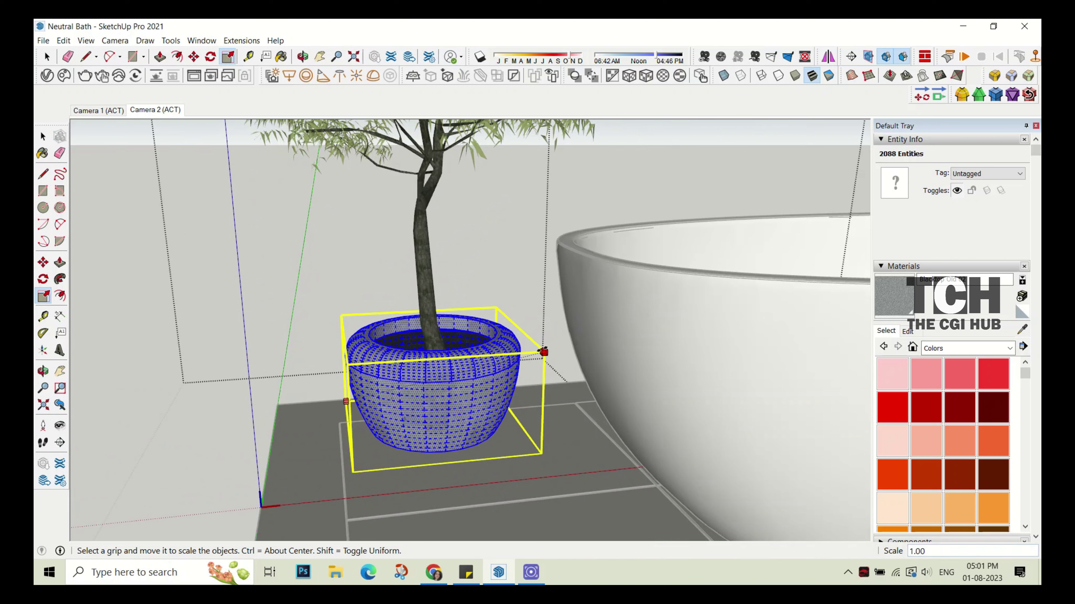
{"action": "mouse_move", "coordinate": [542, 353]}
{"action": "left_mouse_down"}
{"action": "mouse_move", "coordinate": [375, 326]}
{"action": "mouse_move", "coordinate": [383, 343]}
{"action": "left_mouse_up"}
{"action": "left_click_drag", "start_coordinate": [442, 360], "coordinate": [440, 340]}
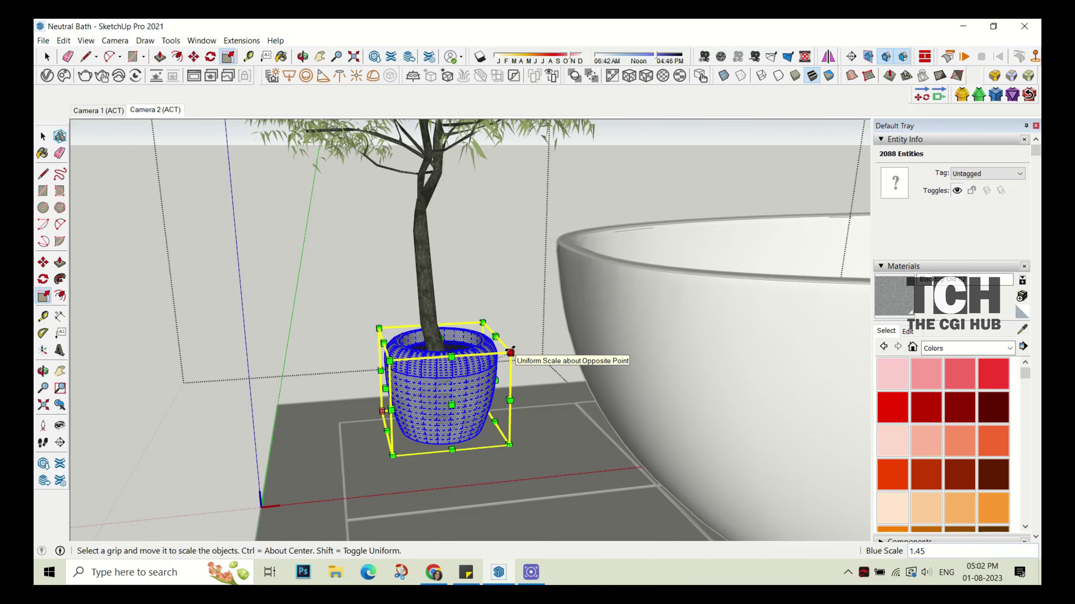
- Move the plant so it sits beside the bathtub
{"action": "key", "text": "space"}
{"action": "left_click", "coordinate": [312, 307]}
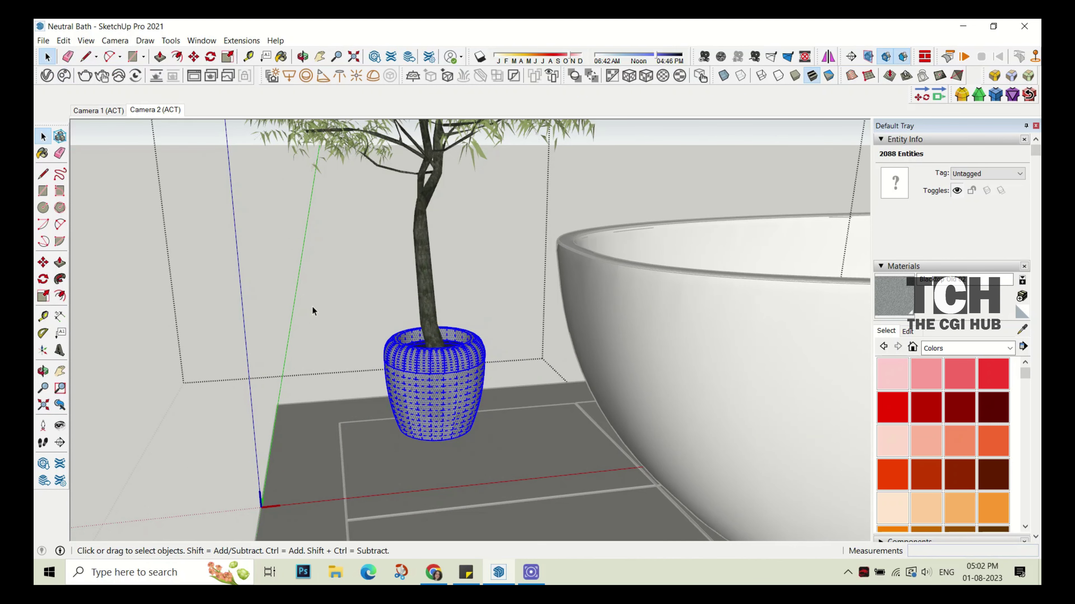
{"action": "middle_click_drag", "start_coordinate": [312, 307], "coordinate": [311, 278]}
{"action": "left_click", "coordinate": [405, 347]}
{"action": "key", "text": "m"}
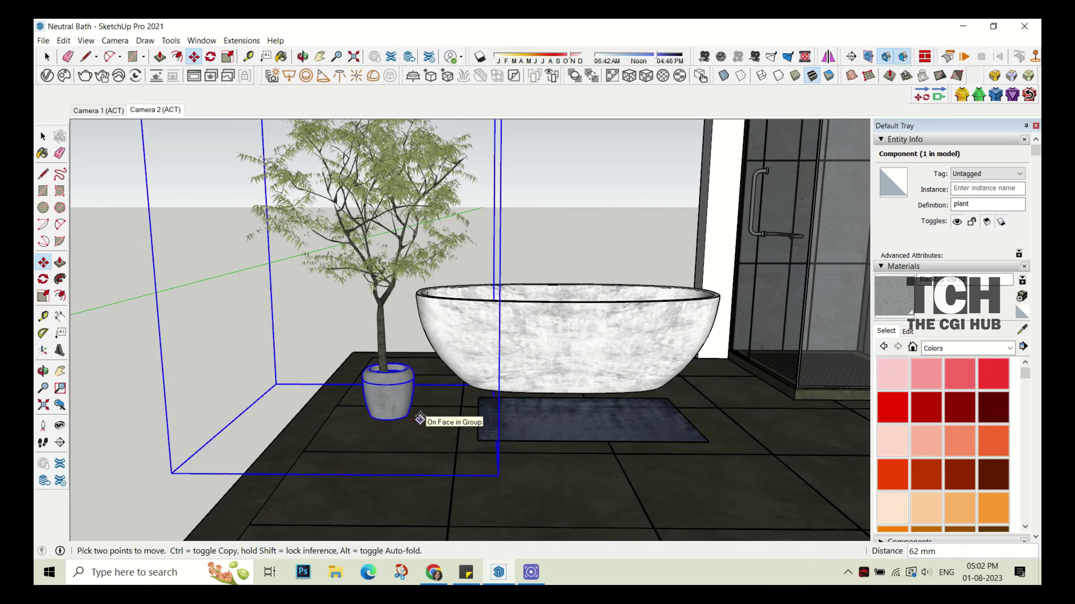
{"action": "left_click", "coordinate": [412, 413]}
{"action": "key", "text": "space"}
{"action": "scroll", "coordinate": [283, 367], "scroll_direction": "down", "scroll_amount": 5}
{"action": "mouse_move", "coordinate": [283, 367]}
{"action": "middle_mouse_down"}
{"action": "mouse_move", "coordinate": [619, 257]}
{"action": "mouse_move", "coordinate": [627, 213]}
{"action": "middle_mouse_up"}
{"action": "scroll", "coordinate": [503, 299], "scroll_direction": "up", "scroll_amount": 5}
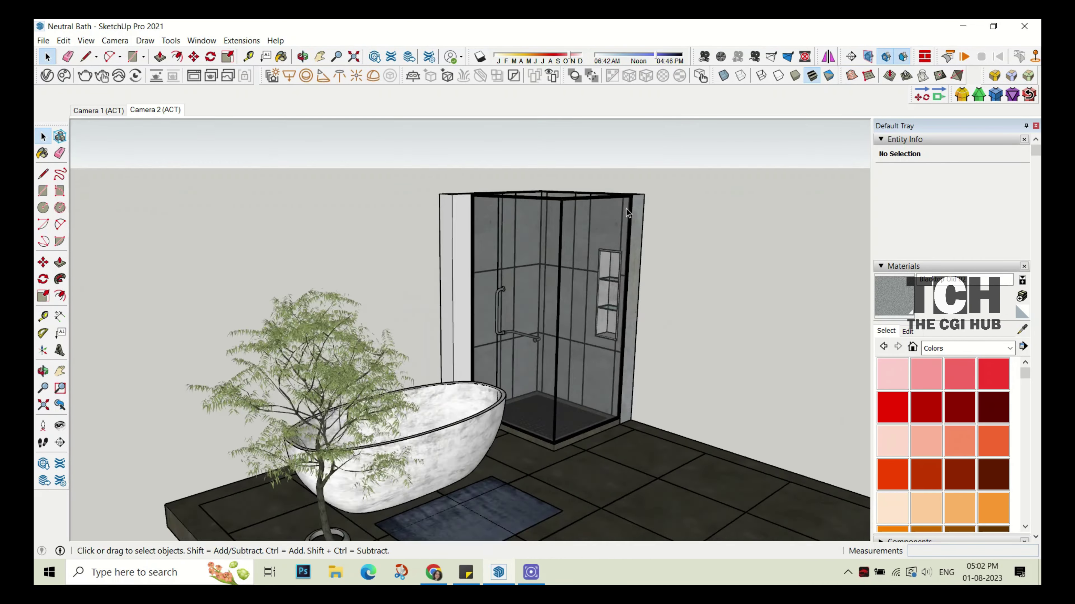
{"action": "left_click", "coordinate": [440, 576]}
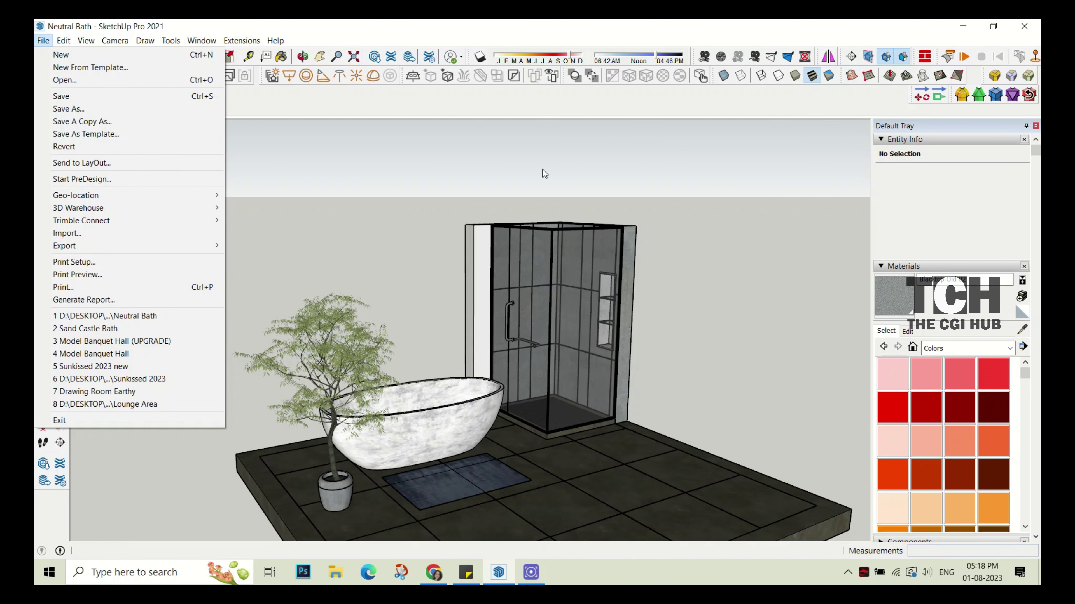
- Import the towel rack with towels from model file 1
{"action": "left_click", "coordinate": [67, 232]}
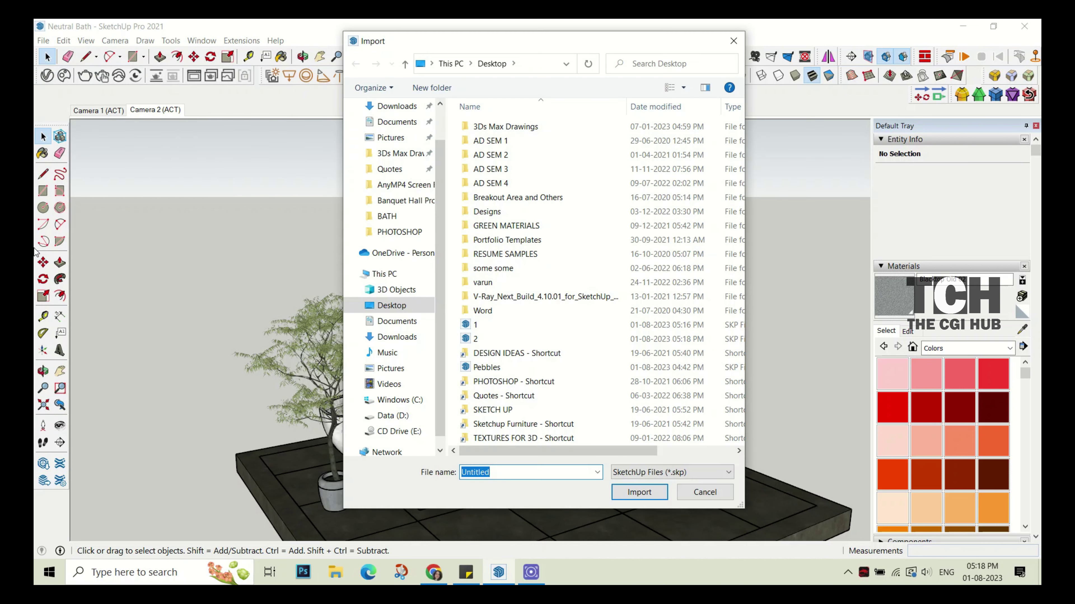
{"action": "left_click", "coordinate": [613, 496]}
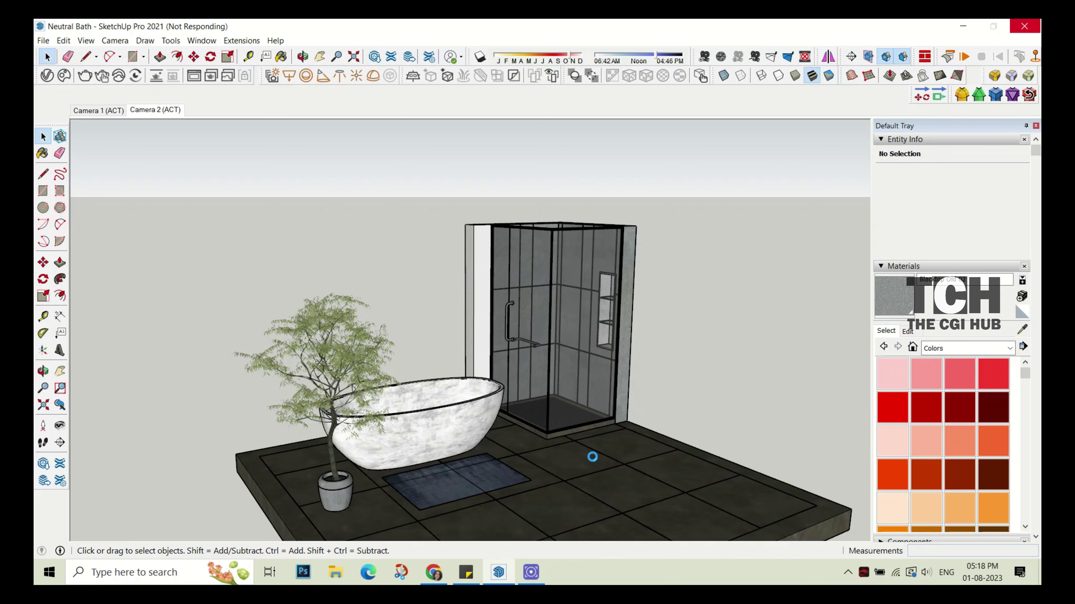
{"action": "scroll", "coordinate": [482, 463], "scroll_direction": "up", "scroll_amount": 3}
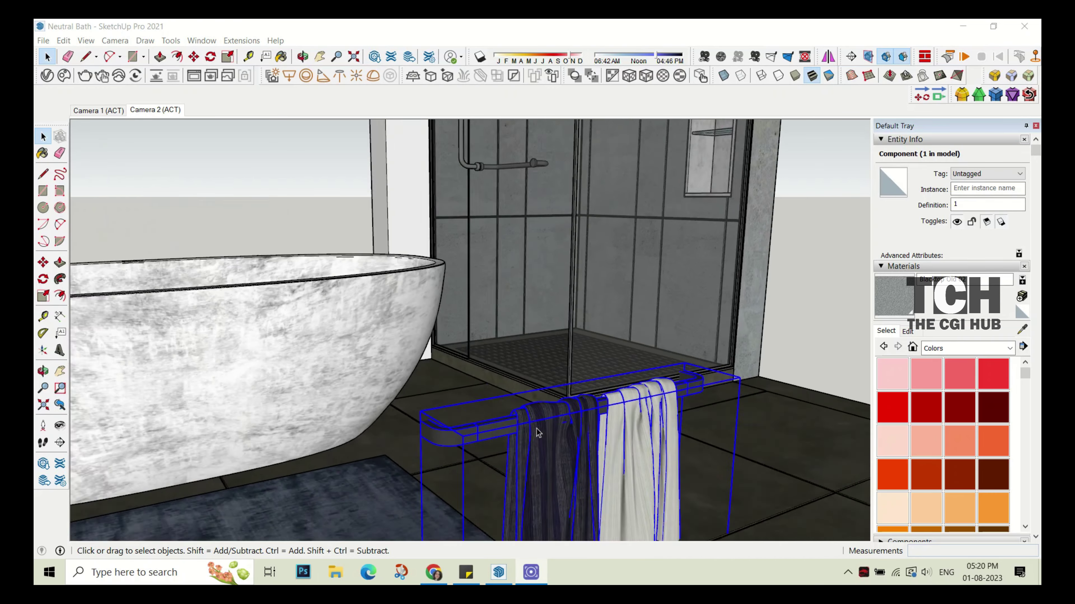
{"action": "scroll", "coordinate": [483, 462], "scroll_direction": "down", "scroll_amount": 1}
{"action": "scroll", "coordinate": [482, 462], "scroll_direction": "down", "scroll_amount": 3}
{"action": "scroll", "coordinate": [482, 463], "scroll_direction": "down", "scroll_amount": 3}
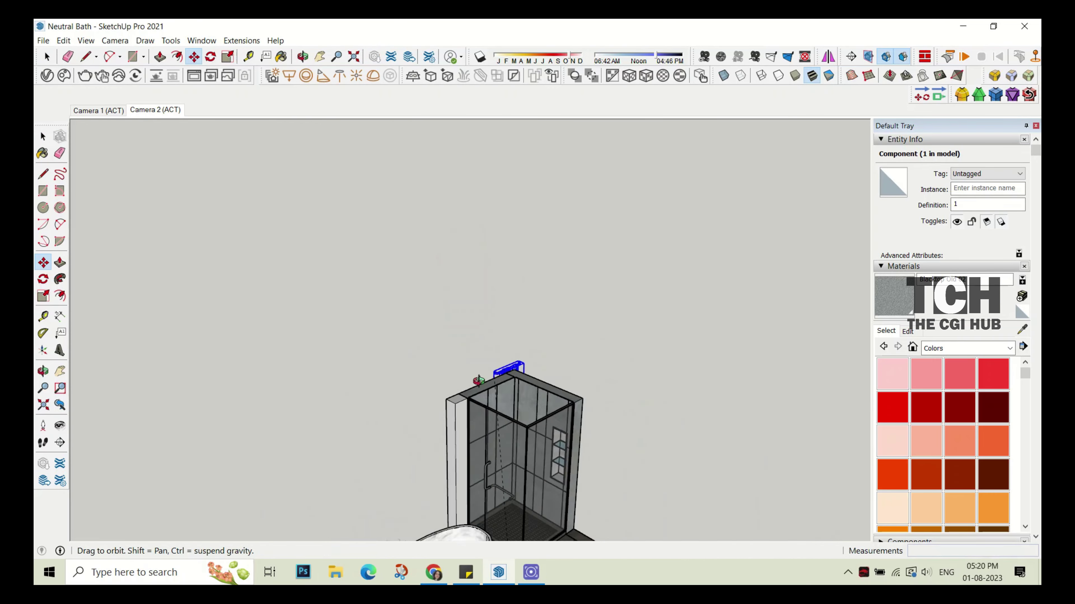
{"action": "scroll", "coordinate": [504, 367], "scroll_direction": "up", "scroll_amount": 3}
{"action": "scroll", "coordinate": [381, 318], "scroll_direction": "up", "scroll_amount": 3}
- Scale the towel rack down and move it against the shower wall
{"action": "key", "text": "s"}
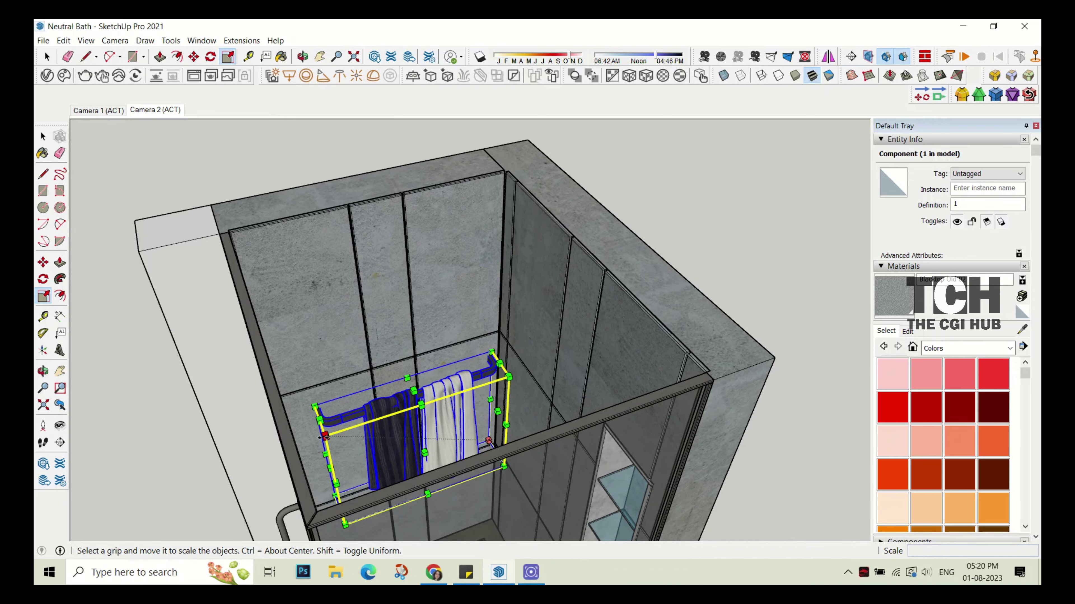
{"action": "left_click_drag", "start_coordinate": [490, 445], "coordinate": [462, 423]}
{"action": "key", "text": "m"}
{"action": "scroll", "coordinate": [422, 365], "scroll_direction": "up", "scroll_amount": 5}
{"action": "mouse_move", "coordinate": [423, 365]}
{"action": "middle_mouse_down"}
{"action": "mouse_move", "coordinate": [613, 164]}
{"action": "mouse_move", "coordinate": [534, 243]}
{"action": "middle_mouse_up"}
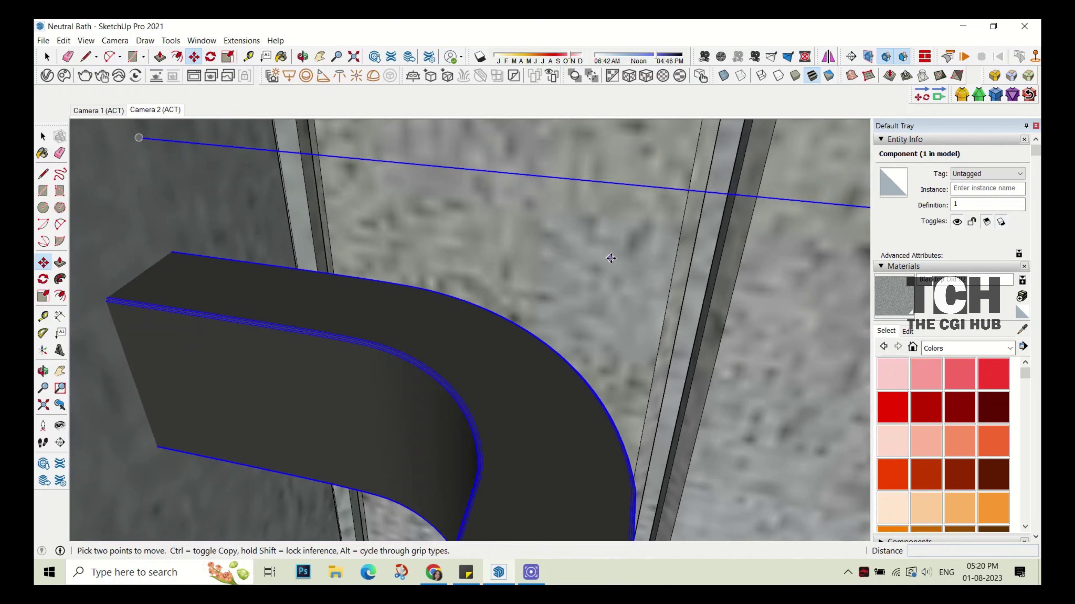
{"action": "scroll", "coordinate": [534, 243], "scroll_direction": "down", "scroll_amount": 3}
{"action": "scroll", "coordinate": [534, 244], "scroll_direction": "down", "scroll_amount": 3}
{"action": "scroll", "coordinate": [534, 243], "scroll_direction": "down", "scroll_amount": 2}
{"action": "left_click", "coordinate": [534, 244]}
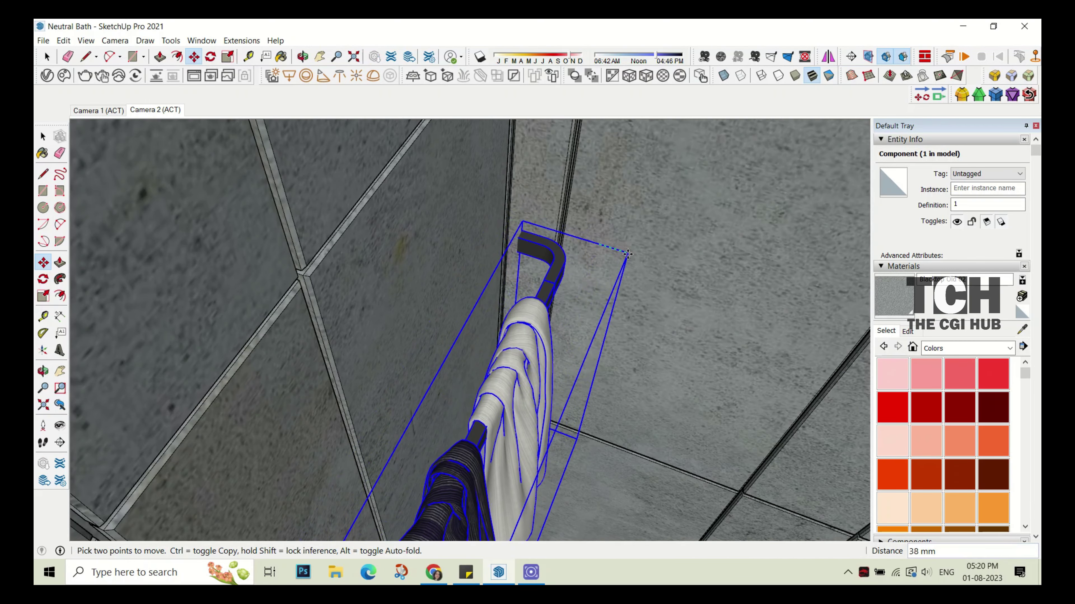
{"action": "mouse_move", "coordinate": [534, 244]}
{"action": "middle_mouse_down"}
{"action": "mouse_move", "coordinate": [501, 231]}
{"action": "mouse_move", "coordinate": [466, 330]}
{"action": "middle_mouse_up"}
{"action": "left_click", "coordinate": [438, 240]}
- Reposition the rack onto the shower's back wall and inspect it up close
{"action": "scroll", "coordinate": [465, 330], "scroll_direction": "down", "scroll_amount": 3}
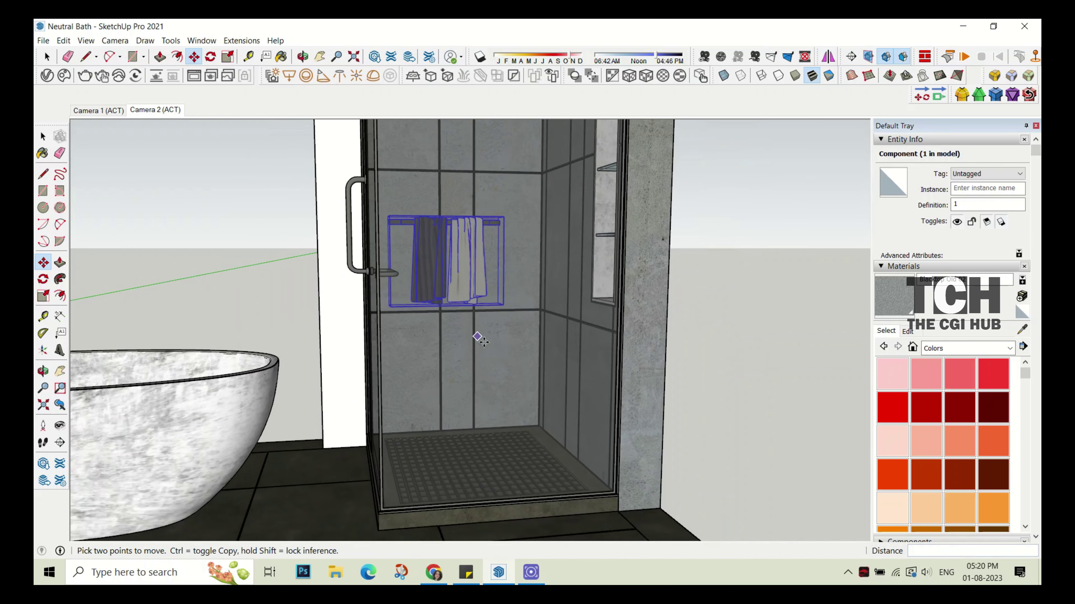
{"action": "scroll", "coordinate": [440, 324], "scroll_direction": "up", "scroll_amount": 2}
{"action": "scroll", "coordinate": [441, 324], "scroll_direction": "down", "scroll_amount": 3}
{"action": "left_click", "coordinate": [444, 321]}
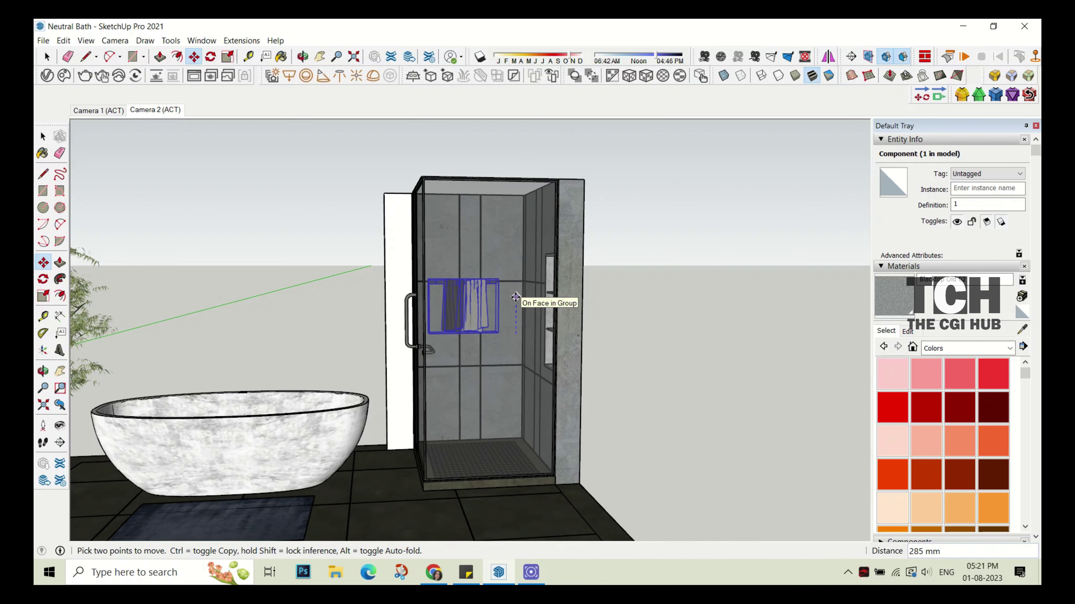
{"action": "left_click", "coordinate": [515, 304]}
{"action": "middle_click_drag", "start_coordinate": [515, 304], "coordinate": [486, 339]}
- Sample the rack's current Metal Black1 material in the V-Ray material list
{"action": "scroll", "coordinate": [487, 339], "scroll_direction": "up", "scroll_amount": 5}
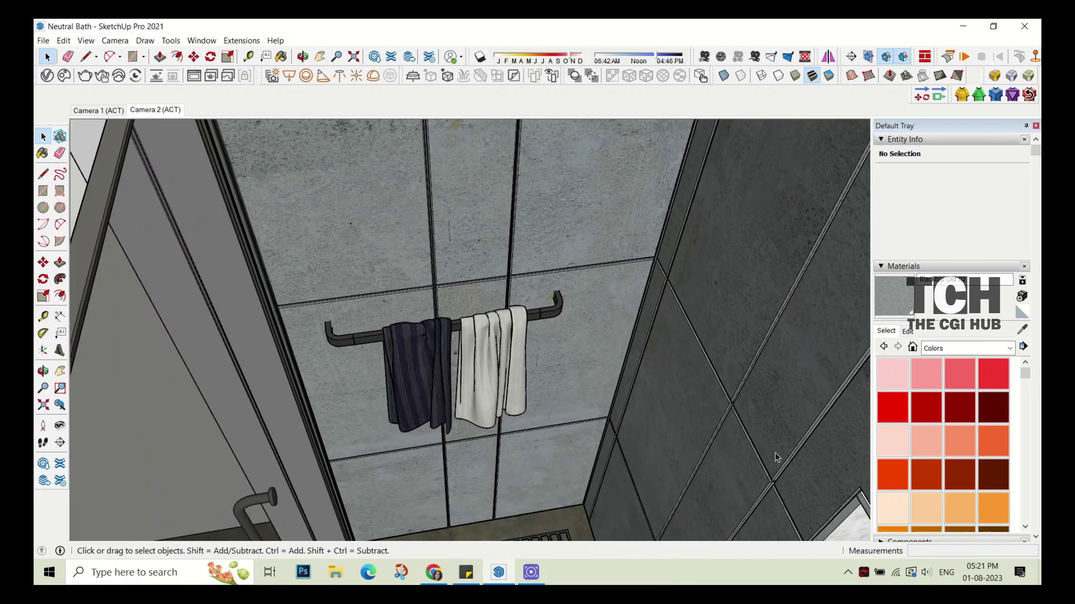
{"action": "left_click", "coordinate": [925, 373]}
{"action": "left_click", "coordinate": [1023, 330]}
{"action": "left_click", "coordinate": [546, 313]}
{"action": "left_click", "coordinate": [47, 75]}
{"action": "right_click", "coordinate": [508, 318]}
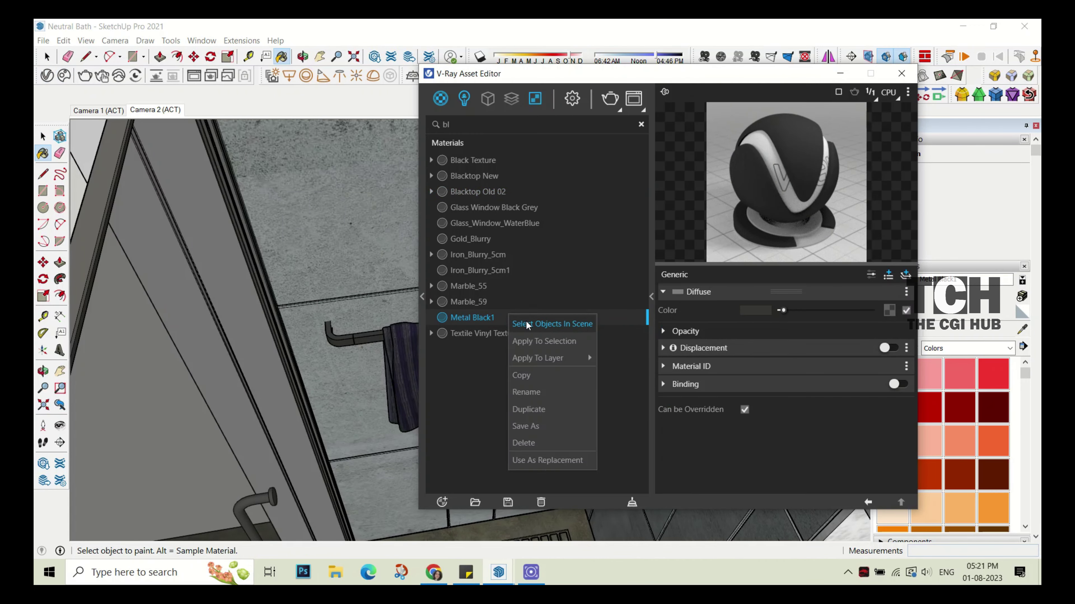
{"action": "left_click", "coordinate": [453, 124]}
- Paint the towel rack bar with Aluminum_Anodized_DarkGray and close the material list
{"action": "left_click", "coordinate": [641, 124]}
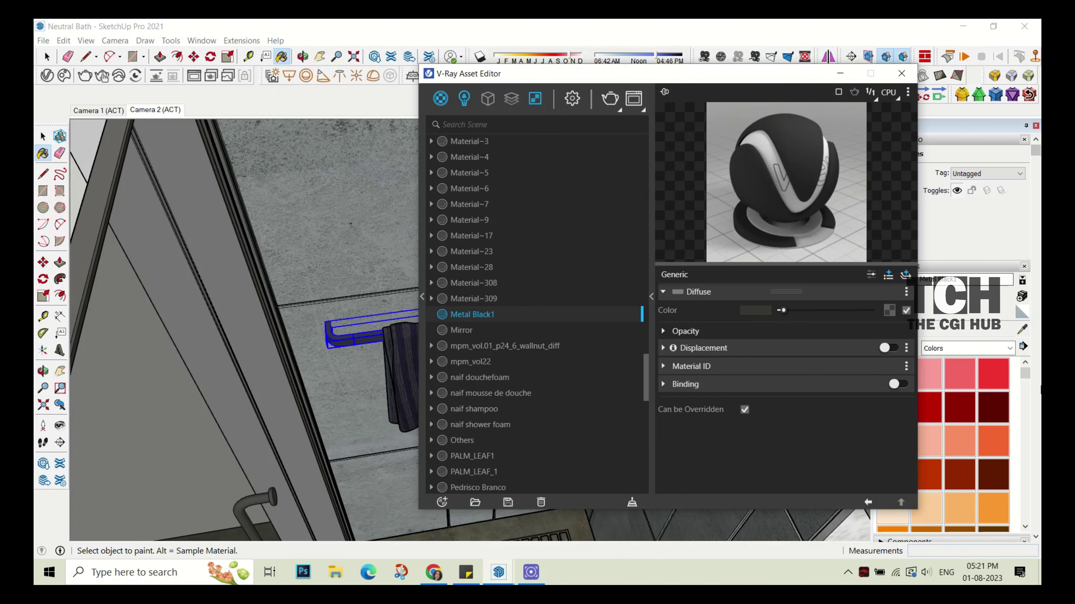
{"action": "left_click", "coordinate": [100, 166], "text": "alt"}
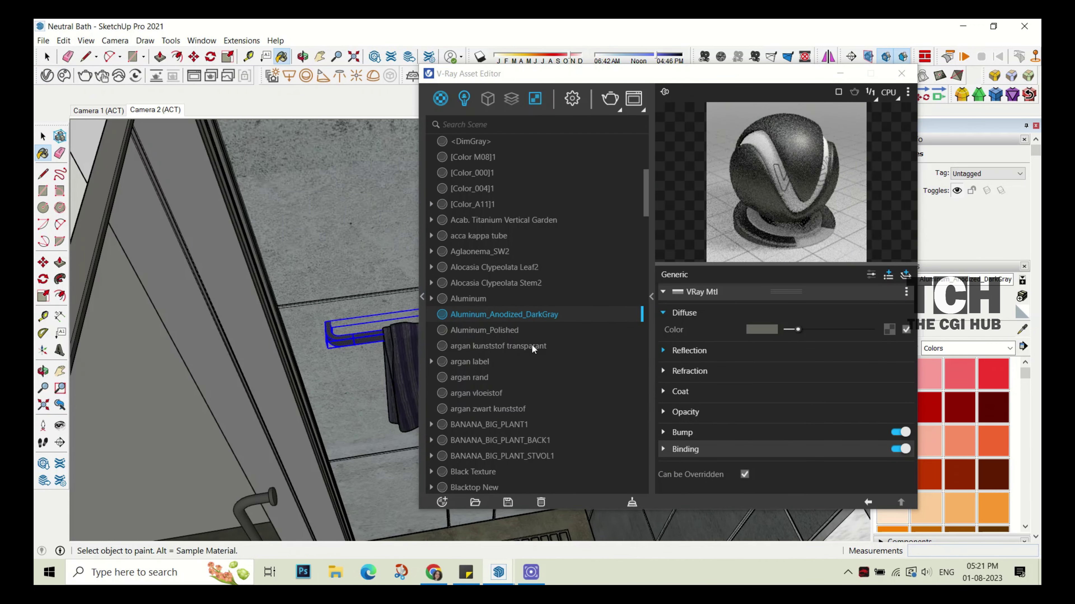
{"action": "left_click", "coordinate": [529, 314]}
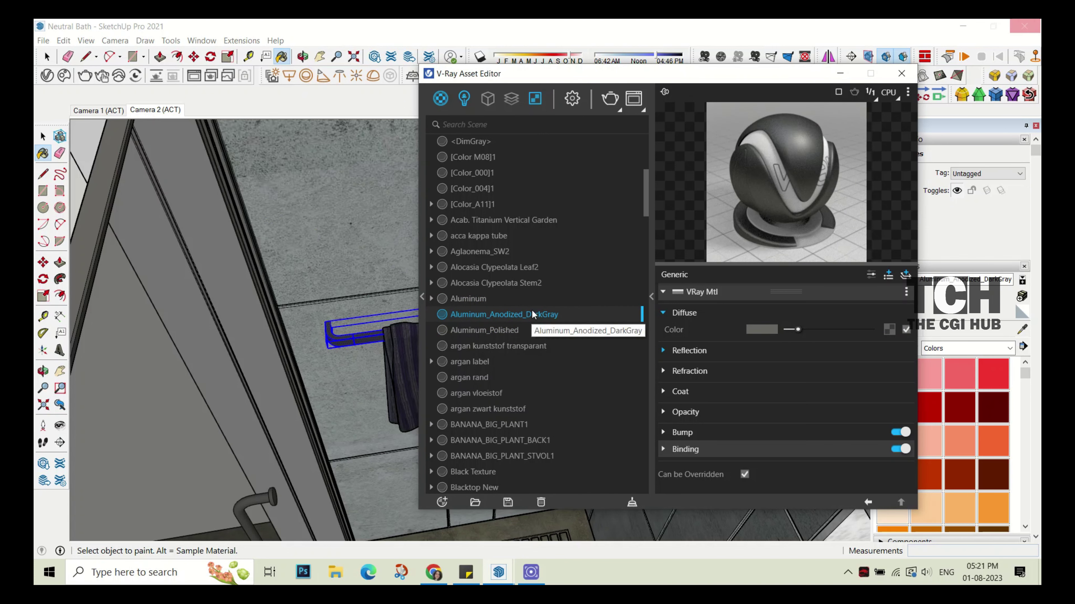
{"action": "left_click", "coordinate": [901, 73]}
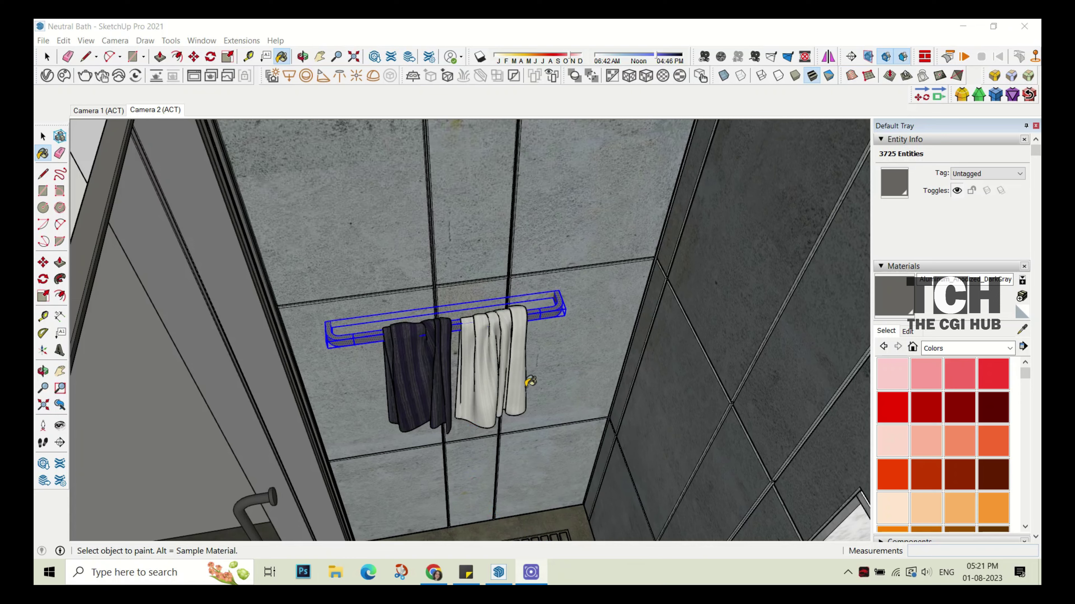
{"action": "scroll", "coordinate": [530, 381], "scroll_direction": "down", "scroll_amount": 10}
{"action": "key", "text": "space"}
{"action": "middle_click_drag", "start_coordinate": [423, 280], "coordinate": [405, 272]}
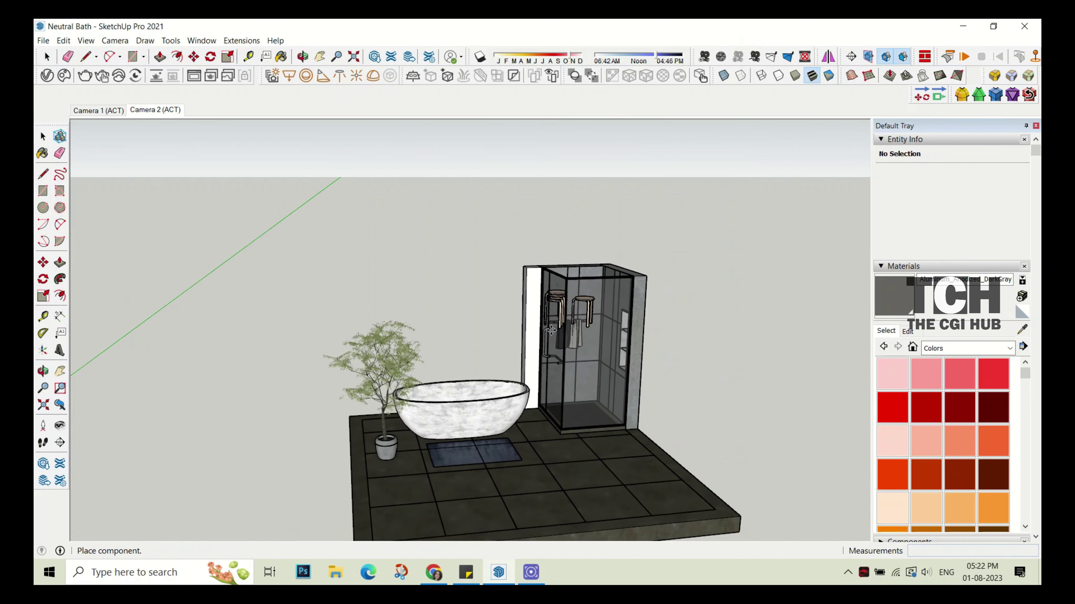
- Place the imported stools and scale one stool to 0.82 beside the other
{"action": "left_click", "coordinate": [575, 407]}
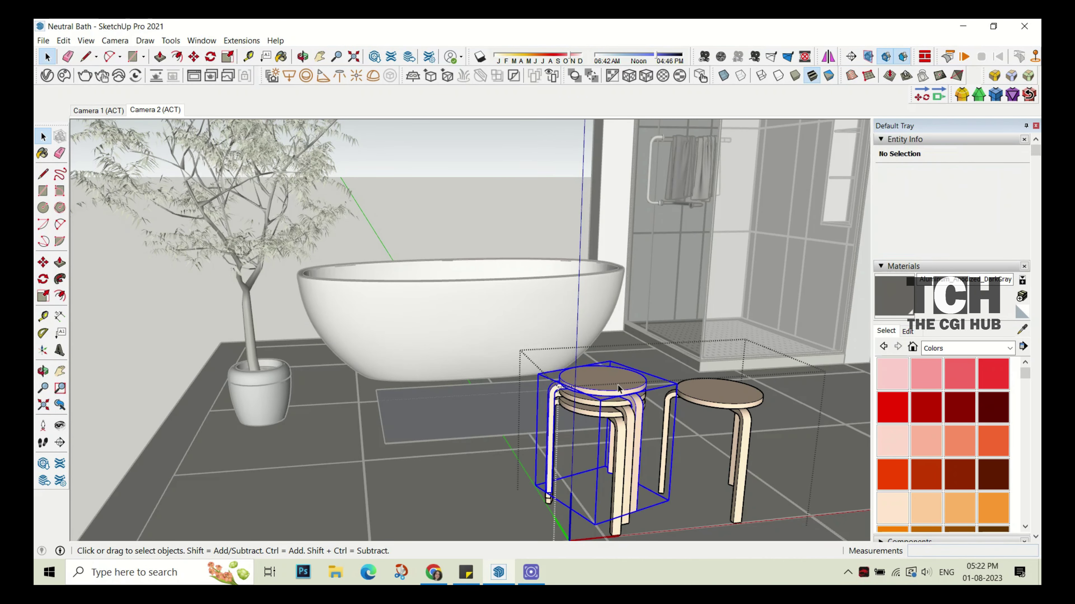
{"action": "left_click", "coordinate": [617, 385]}
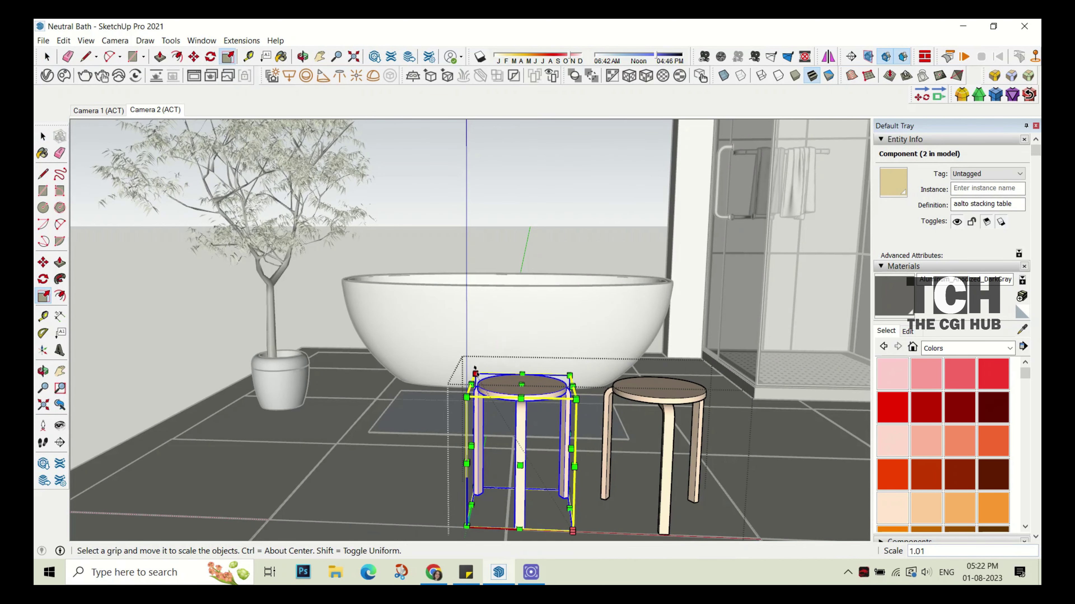
{"action": "left_click_drag", "start_coordinate": [474, 372], "coordinate": [492, 400]}
{"action": "left_click", "coordinate": [733, 417]}
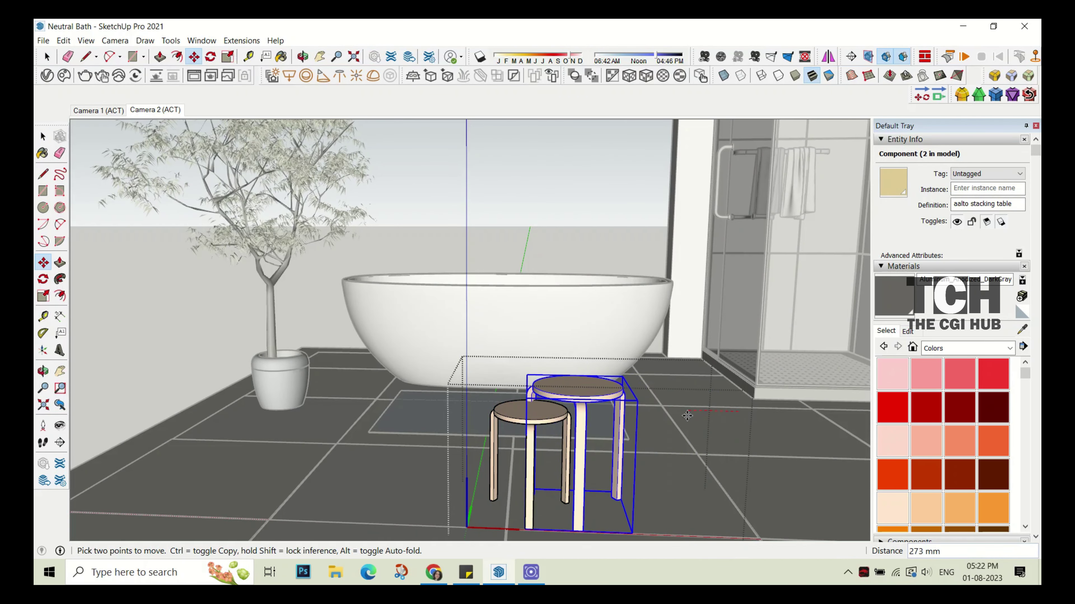
{"action": "mouse_move", "coordinate": [630, 406]}
{"action": "middle_mouse_down"}
{"action": "mouse_move", "coordinate": [660, 423]}
{"action": "mouse_move", "coordinate": [606, 452]}
{"action": "middle_mouse_up"}
{"action": "key", "text": "space"}
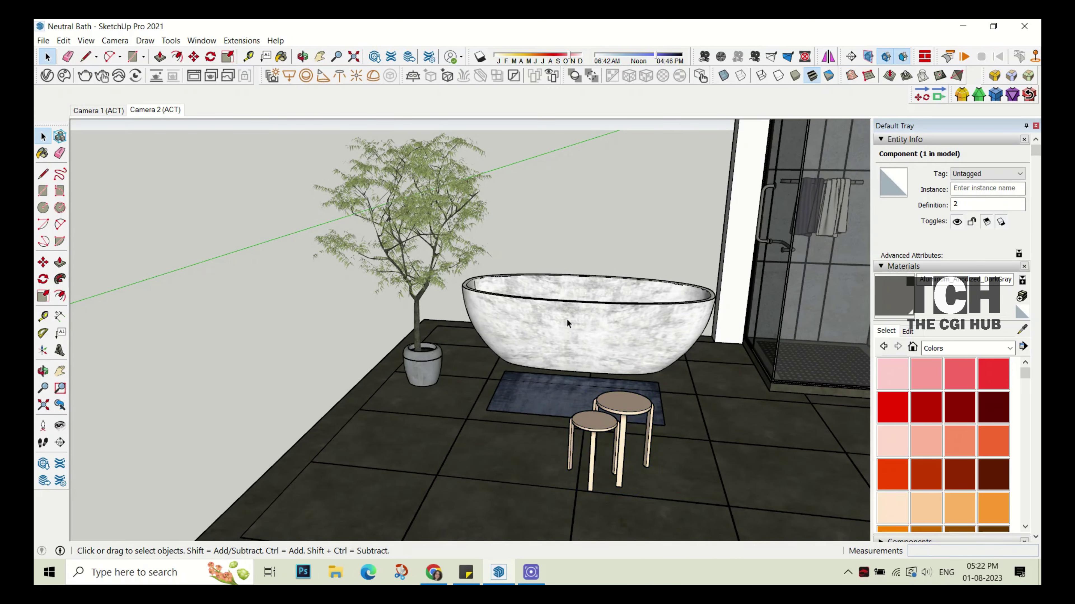
- Shift the bathtub and rug to the left
{"action": "left_click", "coordinate": [567, 323]}
{"action": "scroll", "coordinate": [567, 324], "scroll_direction": "up", "scroll_amount": 2}
{"action": "key", "text": "m"}
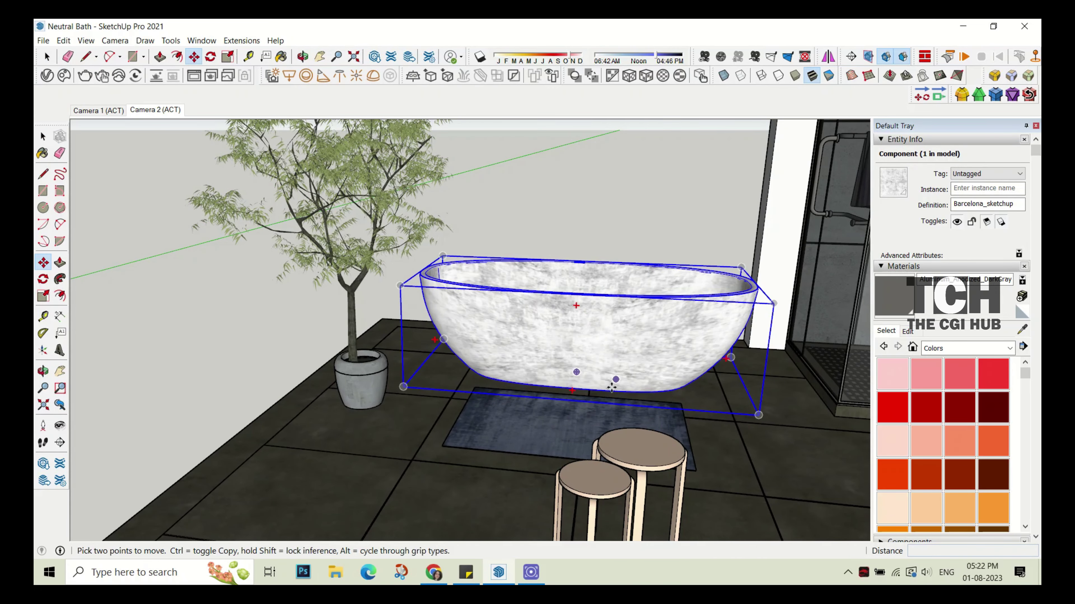
{"action": "left_click", "coordinate": [778, 441]}
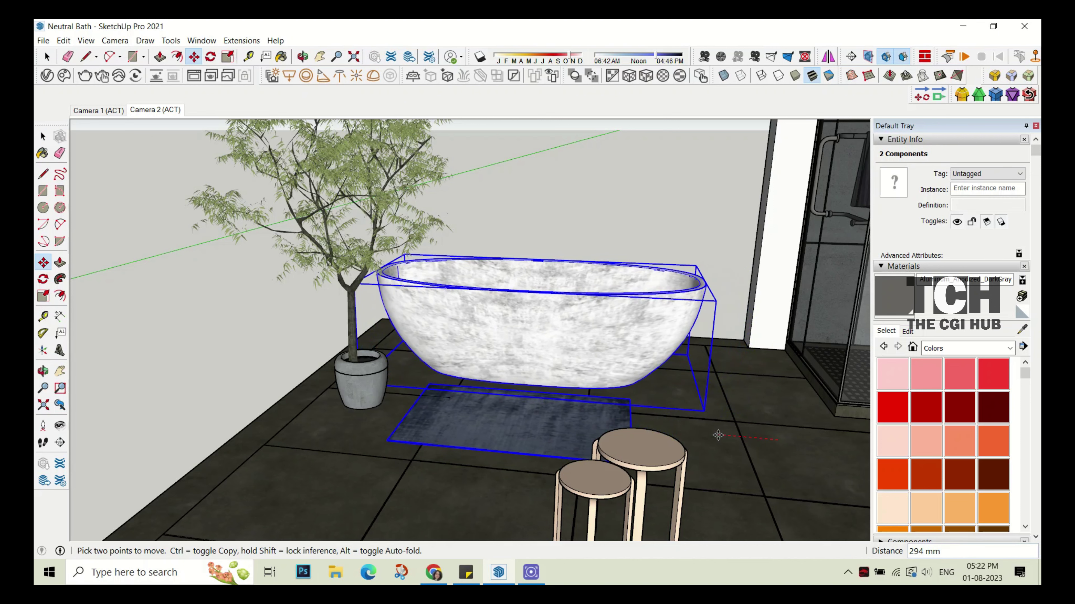
- Move the stools along one axis to stand right beside the tub
{"action": "left_click", "coordinate": [657, 516]}
{"action": "scroll", "coordinate": [657, 515], "scroll_direction": "down", "scroll_amount": 3}
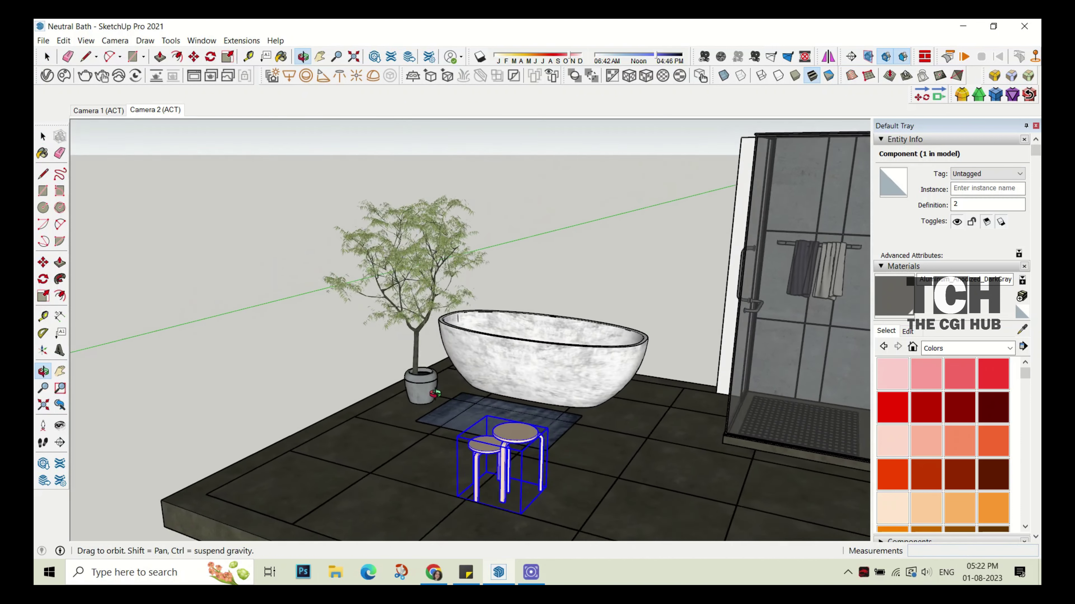
{"action": "key", "text": "m"}
{"action": "left_click", "coordinate": [556, 499]}
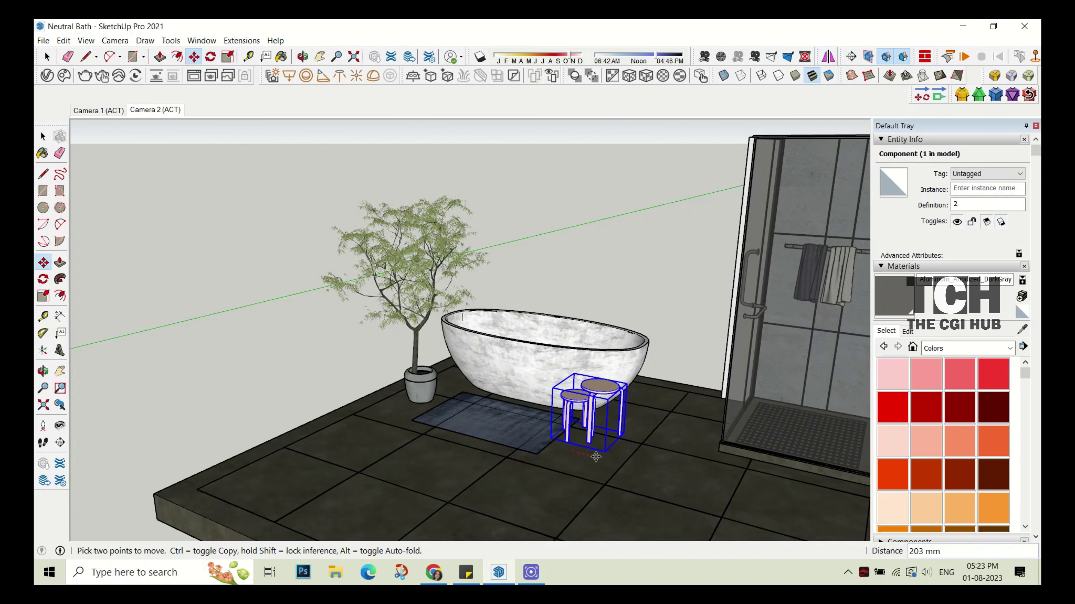
{"action": "mouse_move", "coordinate": [596, 456]}
{"action": "middle_mouse_down"}
{"action": "mouse_move", "coordinate": [601, 440]}
{"action": "mouse_move", "coordinate": [426, 296]}
{"action": "middle_mouse_up"}
{"action": "scroll", "coordinate": [600, 440], "scroll_direction": "up", "scroll_amount": 3}
{"action": "scroll", "coordinate": [603, 434], "scroll_direction": "down", "scroll_amount": 1}
- Add Laminate D01 120cm from the V-Ray wood library to the scene materials
{"action": "key", "text": "space"}
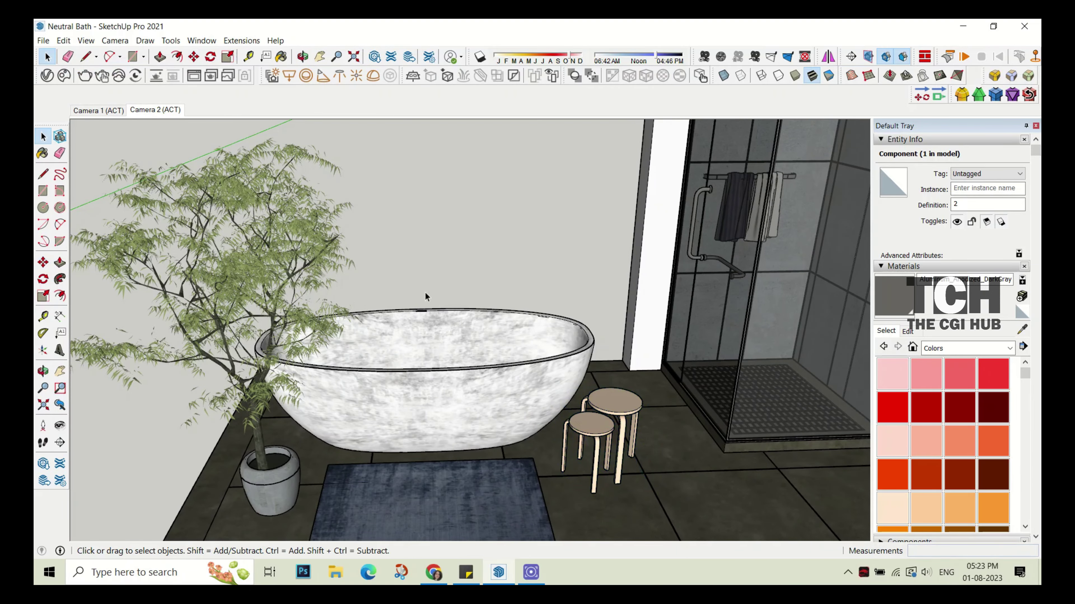
{"action": "scroll", "coordinate": [426, 297], "scroll_direction": "down", "scroll_amount": 2}
{"action": "scroll", "coordinate": [529, 360], "scroll_direction": "up", "scroll_amount": 4}
{"action": "left_click", "coordinate": [704, 56]}
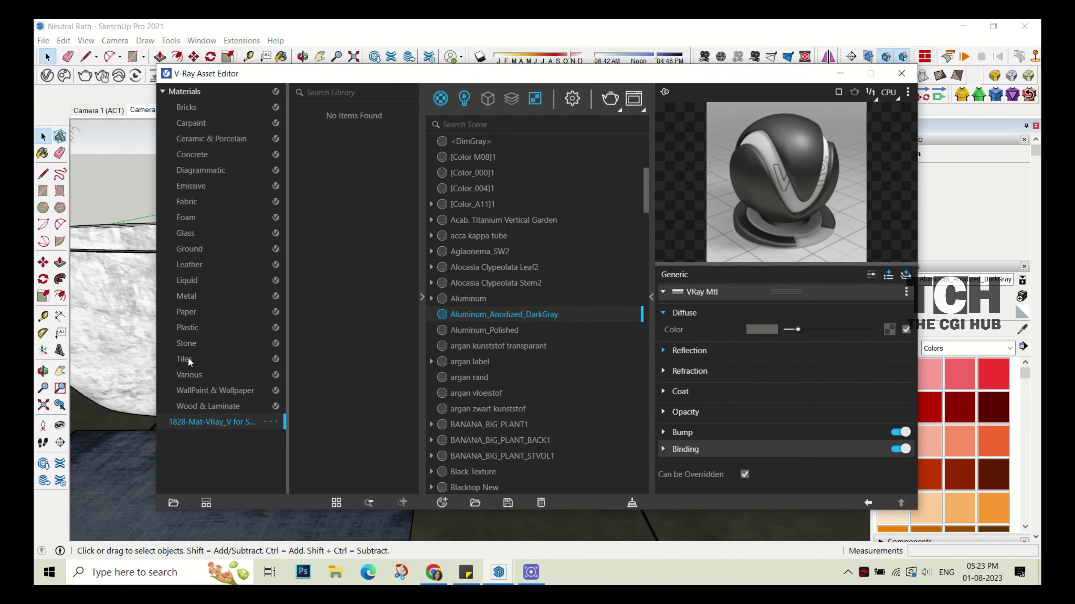
{"action": "scroll", "coordinate": [328, 350], "scroll_direction": "down", "scroll_amount": 3}
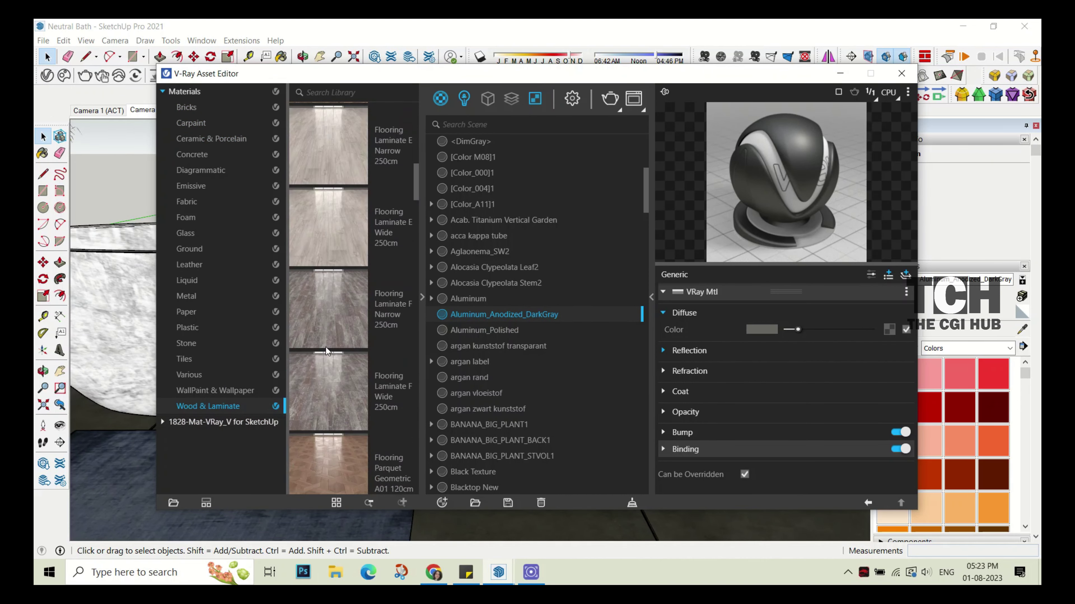
{"action": "scroll", "coordinate": [328, 350], "scroll_direction": "down", "scroll_amount": 3}
{"action": "scroll", "coordinate": [328, 350], "scroll_direction": "down", "scroll_amount": 3}
{"action": "scroll", "coordinate": [334, 345], "scroll_direction": "down", "scroll_amount": 3}
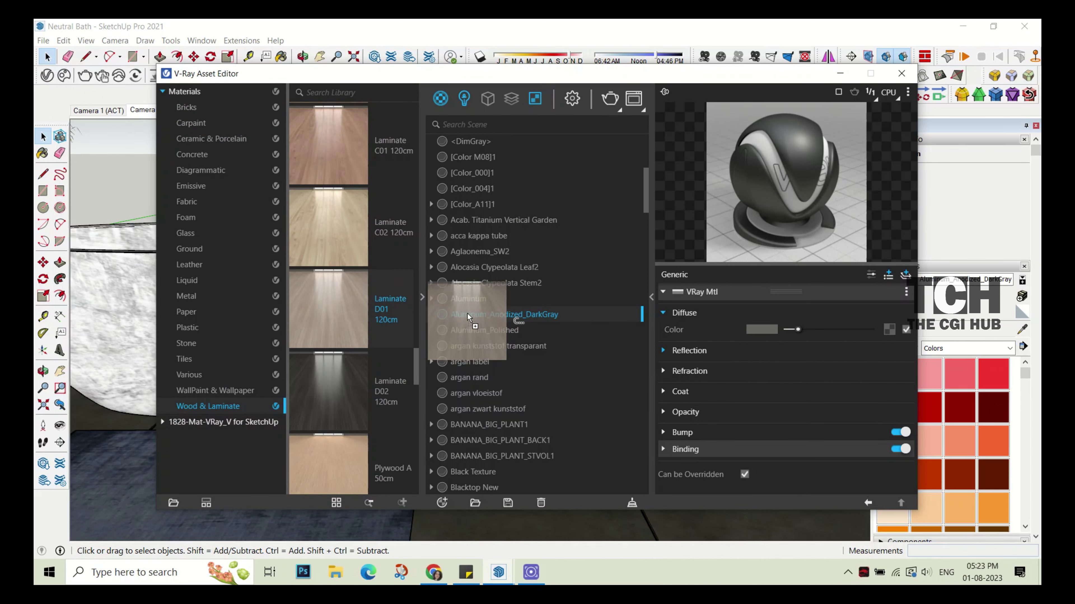
{"action": "left_click_drag", "start_coordinate": [468, 317], "coordinate": [469, 316]}
{"action": "left_click", "coordinate": [422, 297]}
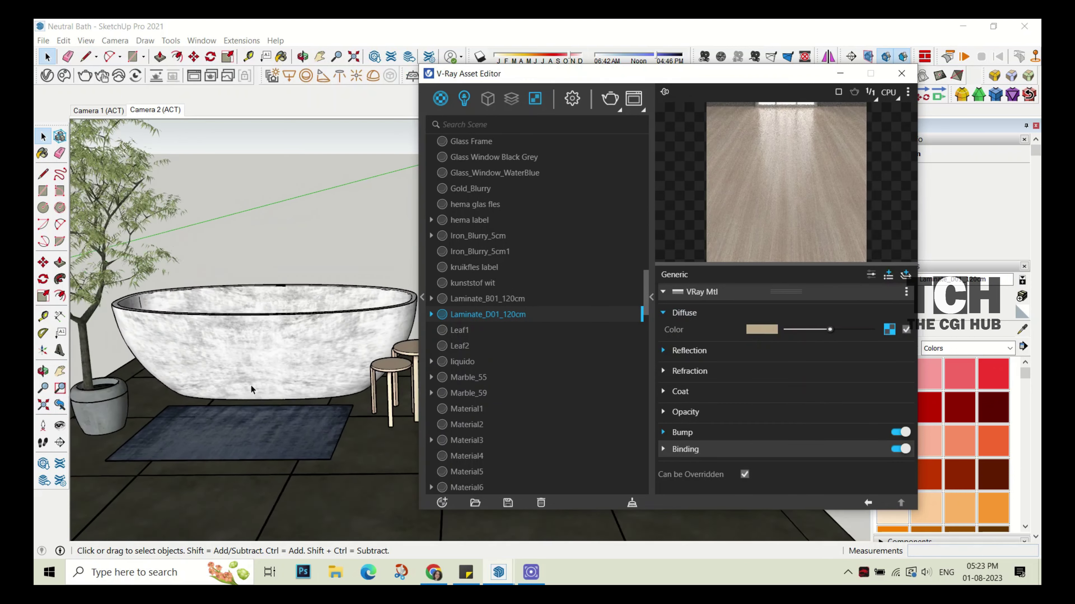
- Select the stacking stools and start a File > Import
{"action": "scroll", "coordinate": [356, 388], "scroll_direction": "up", "scroll_amount": 5}
{"action": "left_click", "coordinate": [350, 356]}
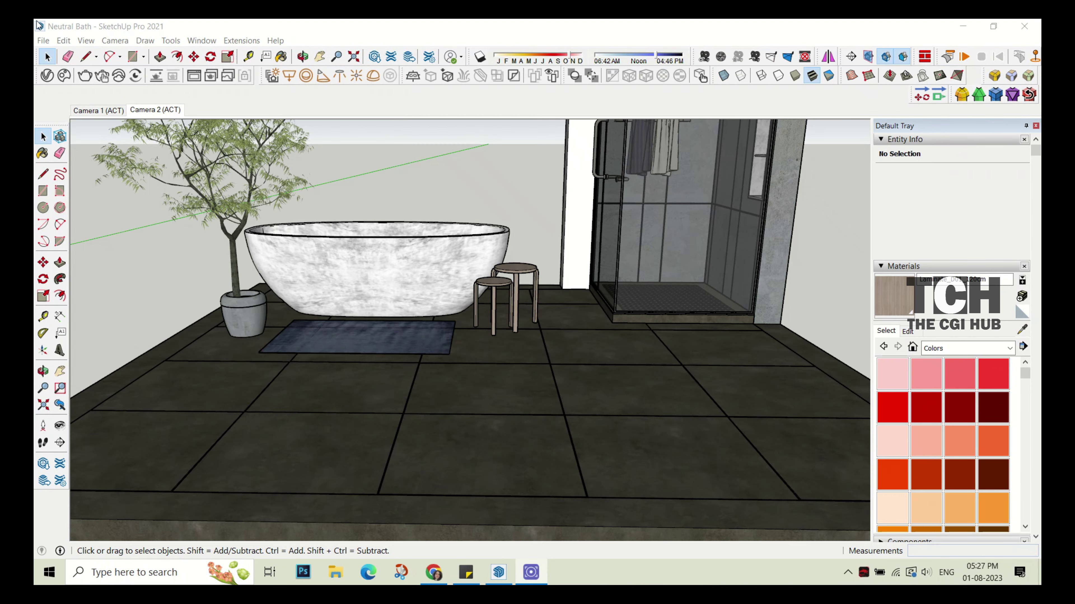
{"action": "left_click", "coordinate": [43, 41]}
- Import the Bathroom Decor.skp shelves model into the bathroom scene
{"action": "left_click", "coordinate": [67, 236]}
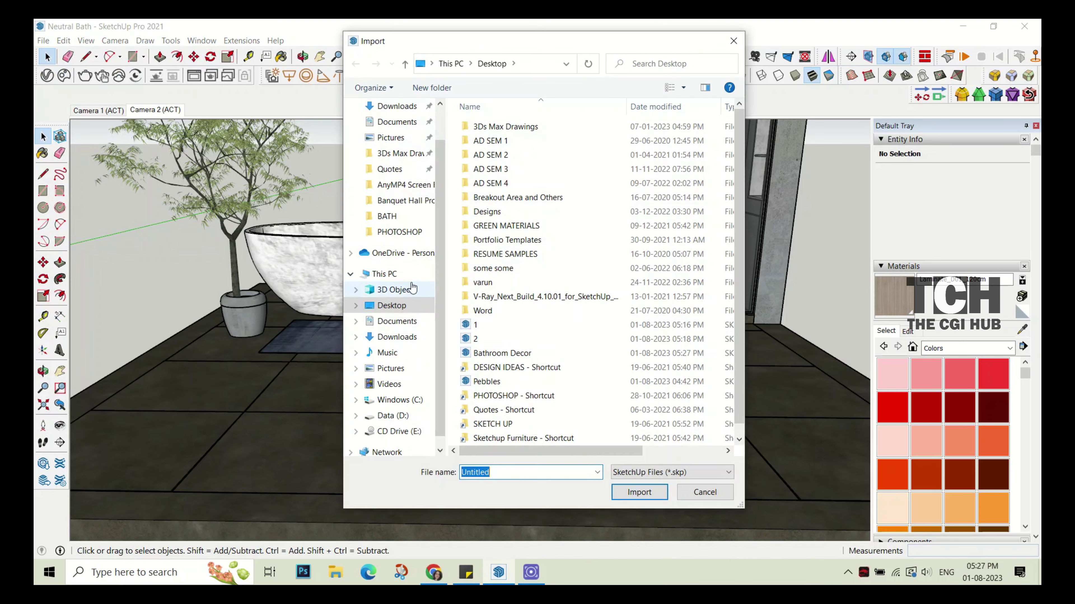
{"action": "scroll", "coordinate": [567, 398], "scroll_direction": "down", "scroll_amount": 1}
{"action": "double_click", "coordinate": [502, 341]}
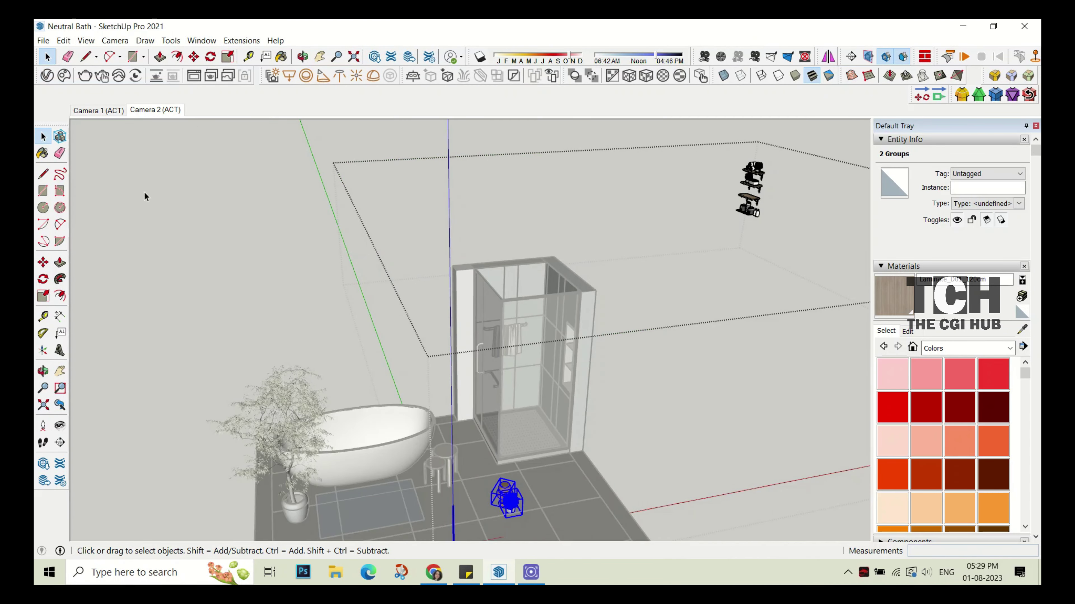
{"action": "scroll", "coordinate": [719, 212], "scroll_direction": "up", "scroll_amount": 5}
{"action": "scroll", "coordinate": [697, 214], "scroll_direction": "up", "scroll_amount": 3}
{"action": "scroll", "coordinate": [660, 322], "scroll_direction": "up", "scroll_amount": 2}
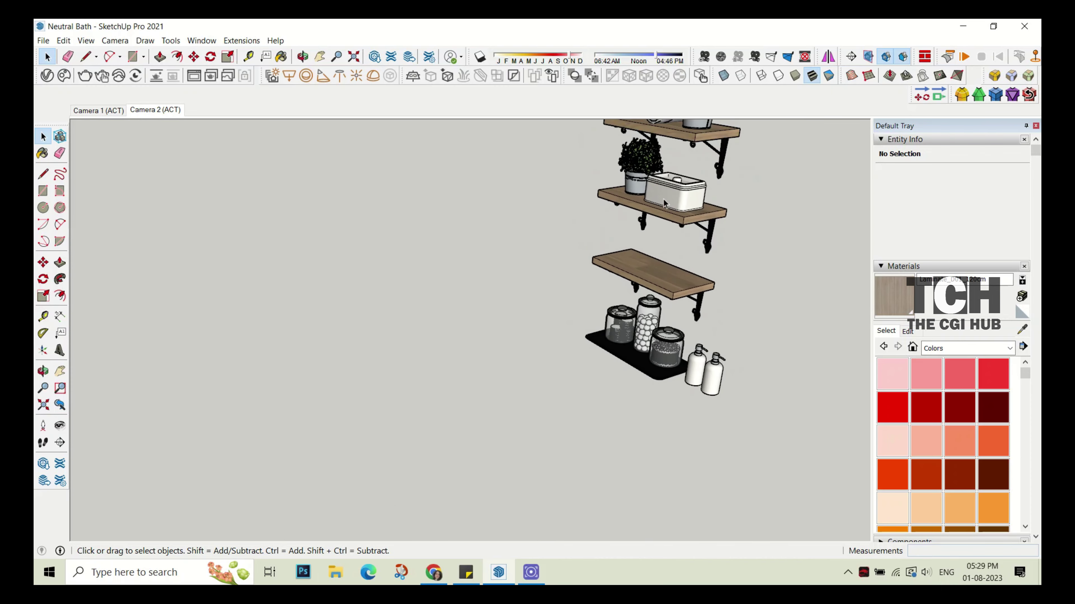
{"action": "scroll", "coordinate": [622, 383], "scroll_direction": "up", "scroll_amount": 3}
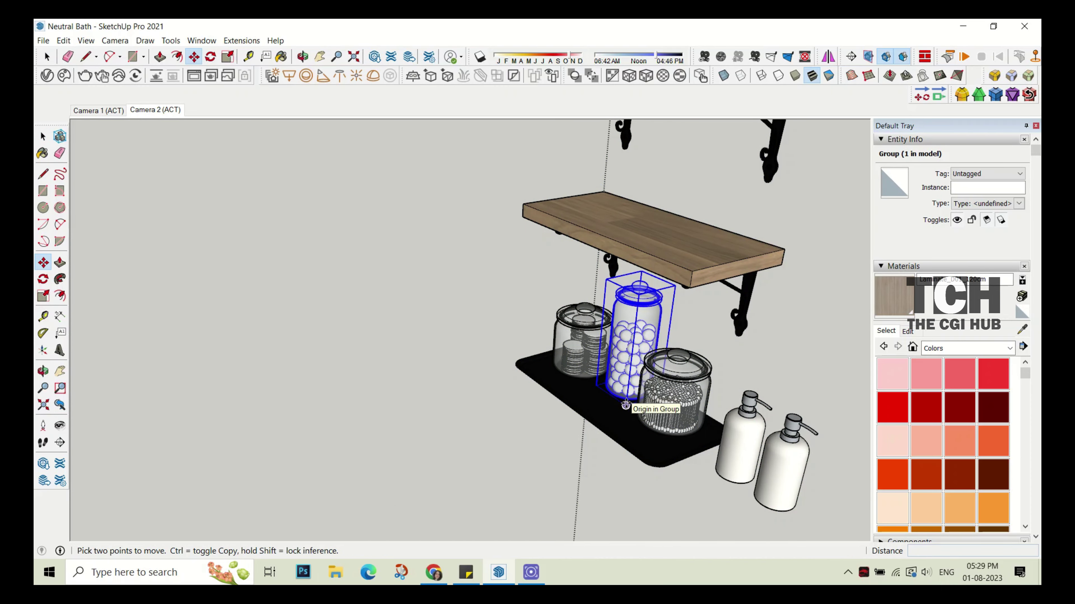
- Copy the glass jar of white balls onto the stool beside the tub
{"action": "left_click", "coordinate": [625, 406]}
{"action": "key", "text": "ctrl"}
{"action": "scroll", "coordinate": [660, 297], "scroll_direction": "down", "scroll_amount": 4}
{"action": "scroll", "coordinate": [720, 203], "scroll_direction": "down", "scroll_amount": 4}
{"action": "scroll", "coordinate": [770, 178], "scroll_direction": "down", "scroll_amount": 3}
{"action": "scroll", "coordinate": [677, 296], "scroll_direction": "down", "scroll_amount": 2}
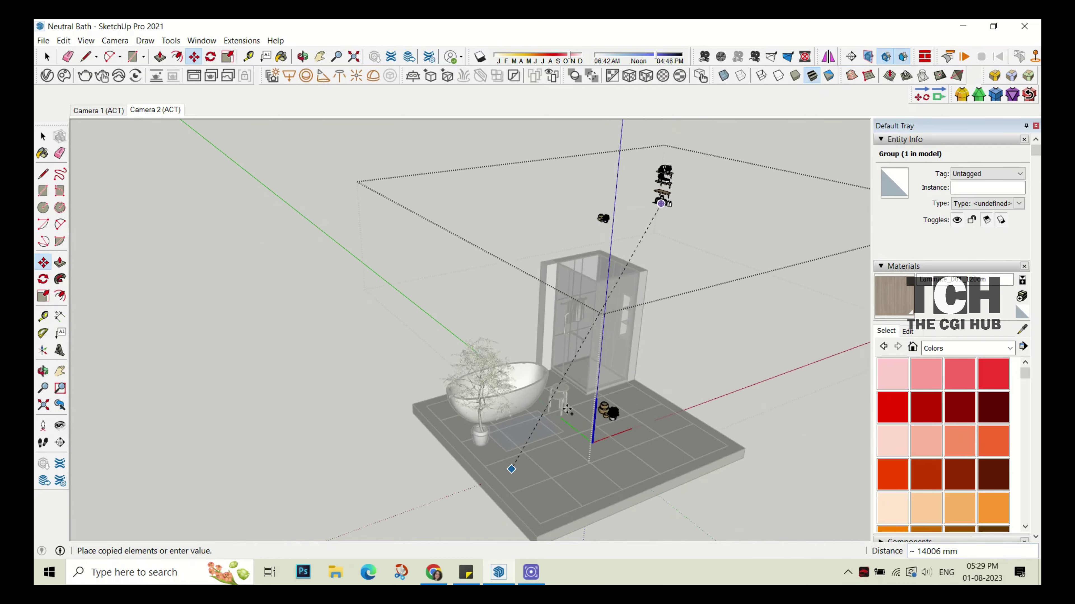
{"action": "scroll", "coordinate": [567, 410], "scroll_direction": "up", "scroll_amount": 4}
{"action": "scroll", "coordinate": [546, 402], "scroll_direction": "up", "scroll_amount": 2}
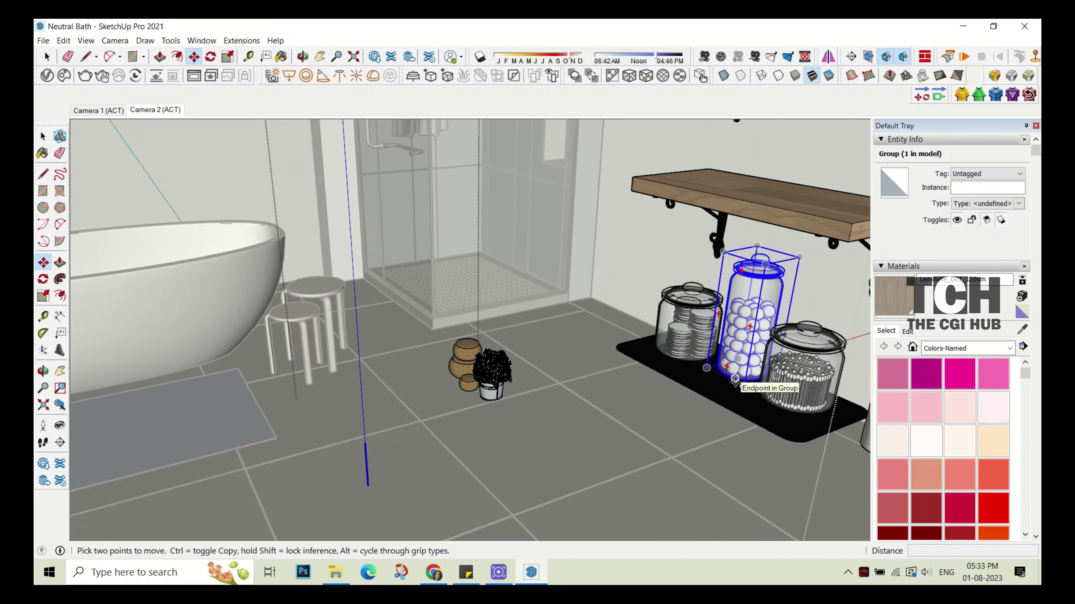
{"action": "left_click", "coordinate": [734, 391]}
{"action": "left_click", "coordinate": [169, 250]}
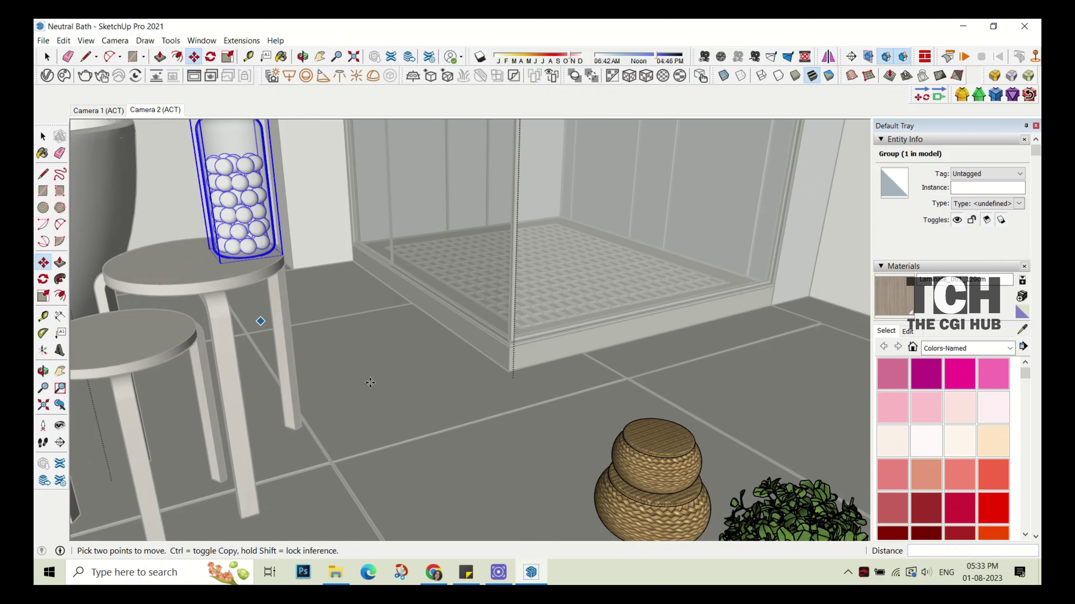
{"action": "left_click", "coordinate": [48, 56]}
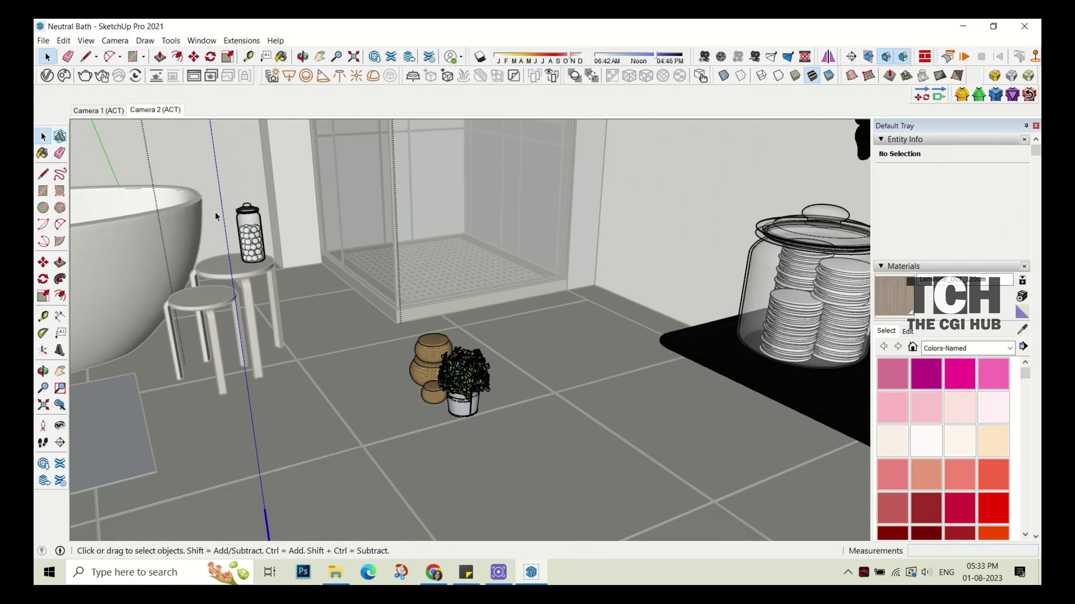
- Move the rolled towel from the top shelf onto the stool
{"action": "scroll", "coordinate": [465, 330], "scroll_direction": "up", "scroll_amount": 5}
{"action": "left_click", "coordinate": [548, 154]}
{"action": "scroll", "coordinate": [548, 154], "scroll_direction": "down", "scroll_amount": 3}
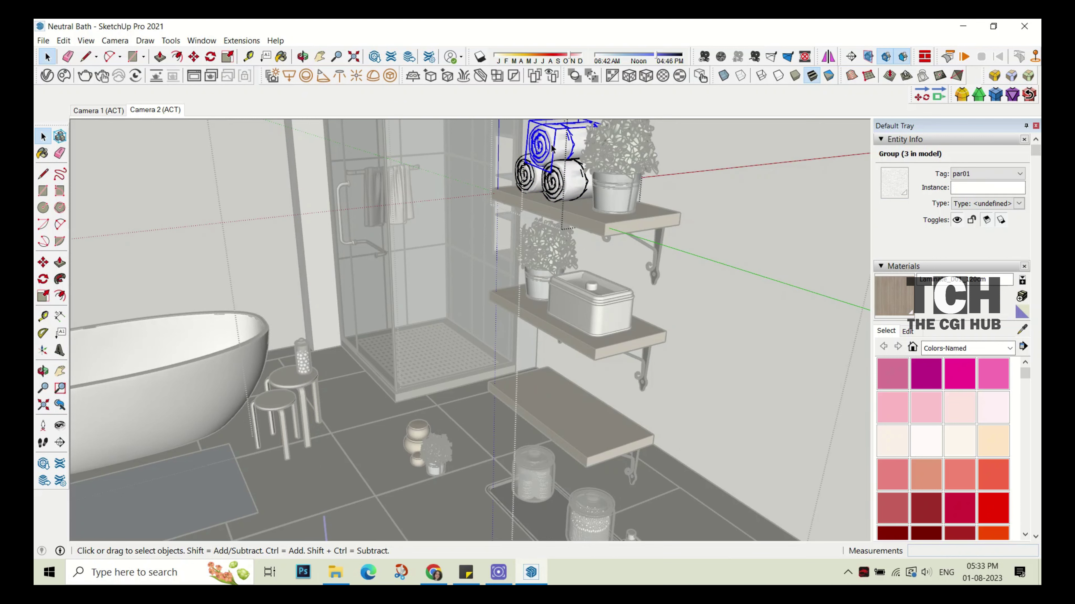
{"action": "key", "text": "m"}
{"action": "left_click", "coordinate": [521, 191]}
{"action": "scroll", "coordinate": [273, 375], "scroll_direction": "up", "scroll_amount": 5}
{"action": "scroll", "coordinate": [273, 374], "scroll_direction": "up", "scroll_amount": 3}
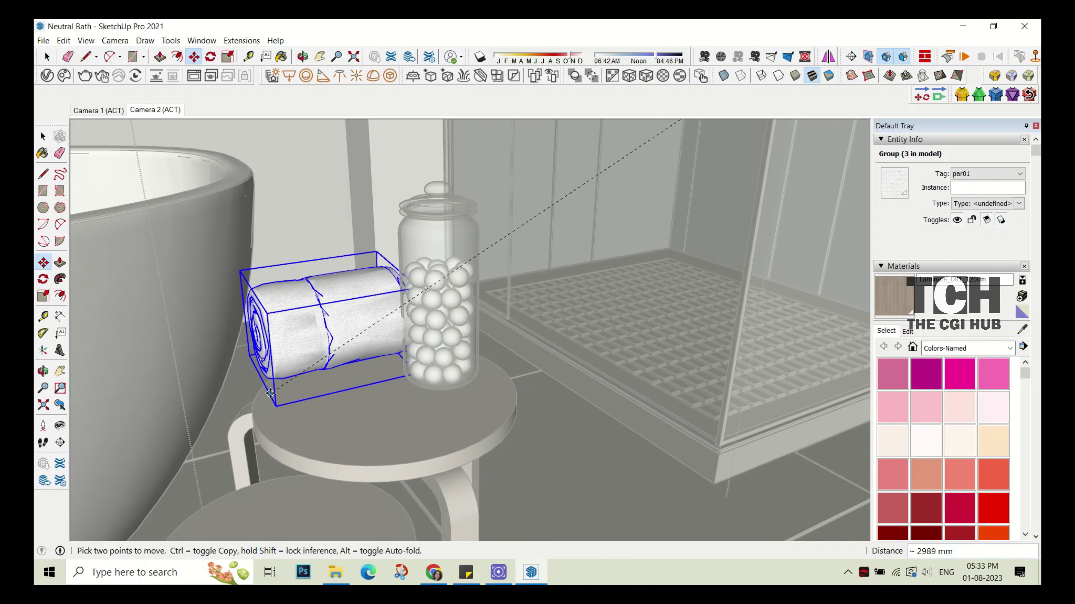
{"action": "left_click", "coordinate": [293, 389]}
{"action": "left_click", "coordinate": [43, 295]}
- Reposition the towel roll lower so it rests properly on the stool
{"action": "key", "text": "m"}
{"action": "scroll", "coordinate": [256, 290], "scroll_direction": "up", "scroll_amount": 3}
{"action": "left_click", "coordinate": [256, 289]}
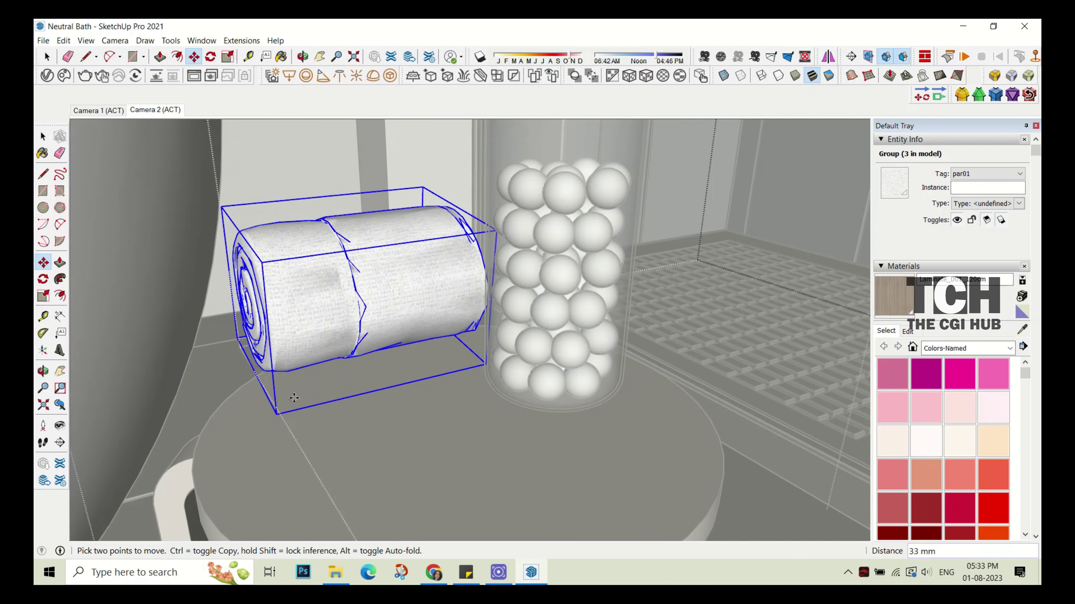
{"action": "scroll", "coordinate": [371, 335], "scroll_direction": "down", "scroll_amount": 3}
{"action": "left_click", "coordinate": [361, 369]}
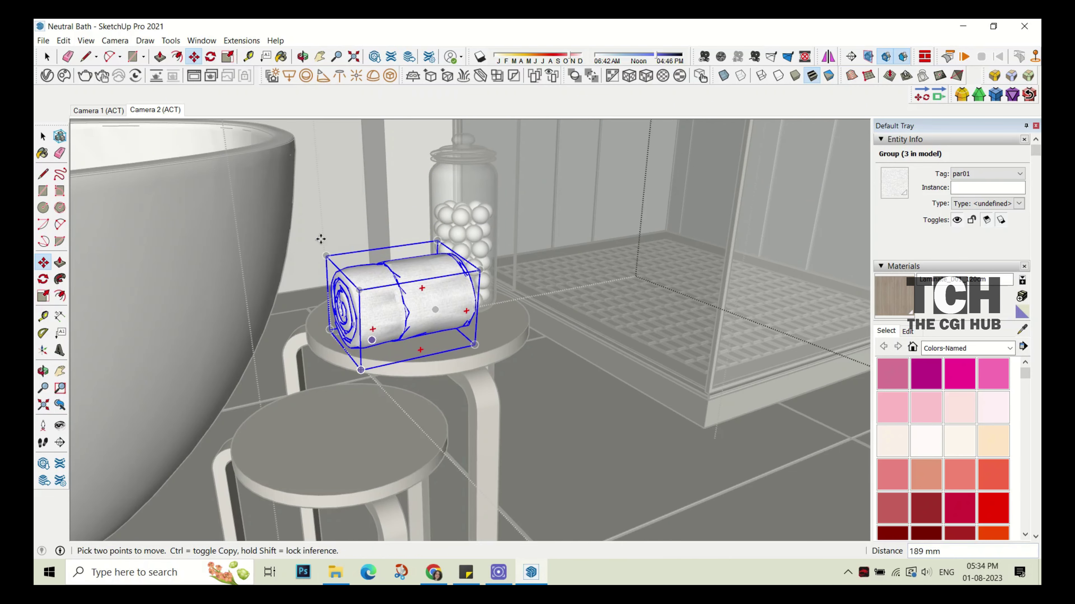
{"action": "key", "text": "space"}
{"action": "scroll", "coordinate": [610, 325], "scroll_direction": "down", "scroll_amount": 2}
{"action": "scroll", "coordinate": [610, 324], "scroll_direction": "down", "scroll_amount": 4}
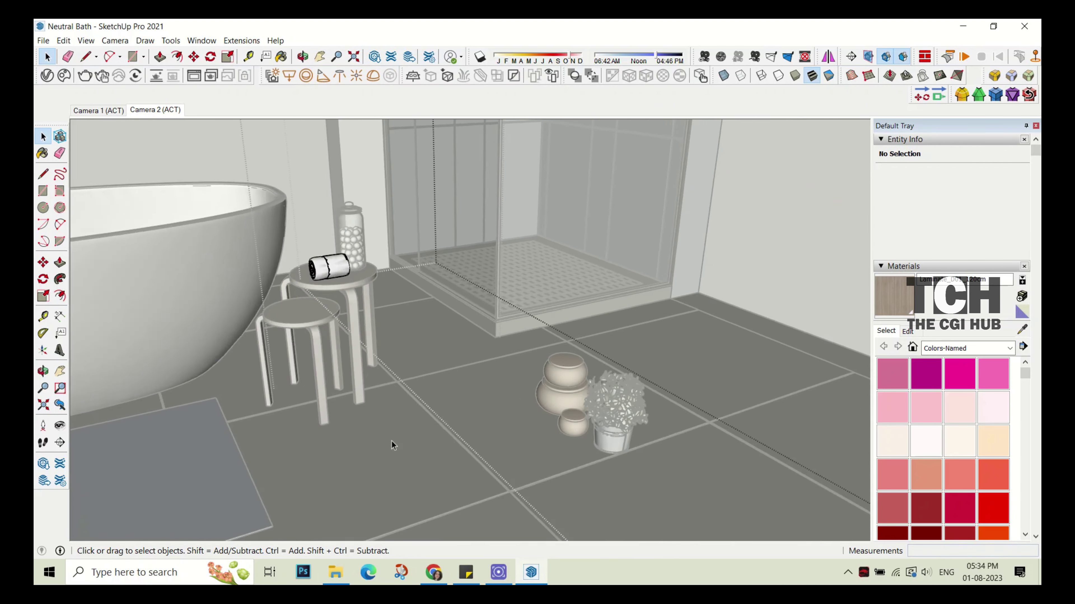
{"action": "scroll", "coordinate": [609, 324], "scroll_direction": "down", "scroll_amount": 3}
{"action": "scroll", "coordinate": [610, 320], "scroll_direction": "down", "scroll_amount": 1}
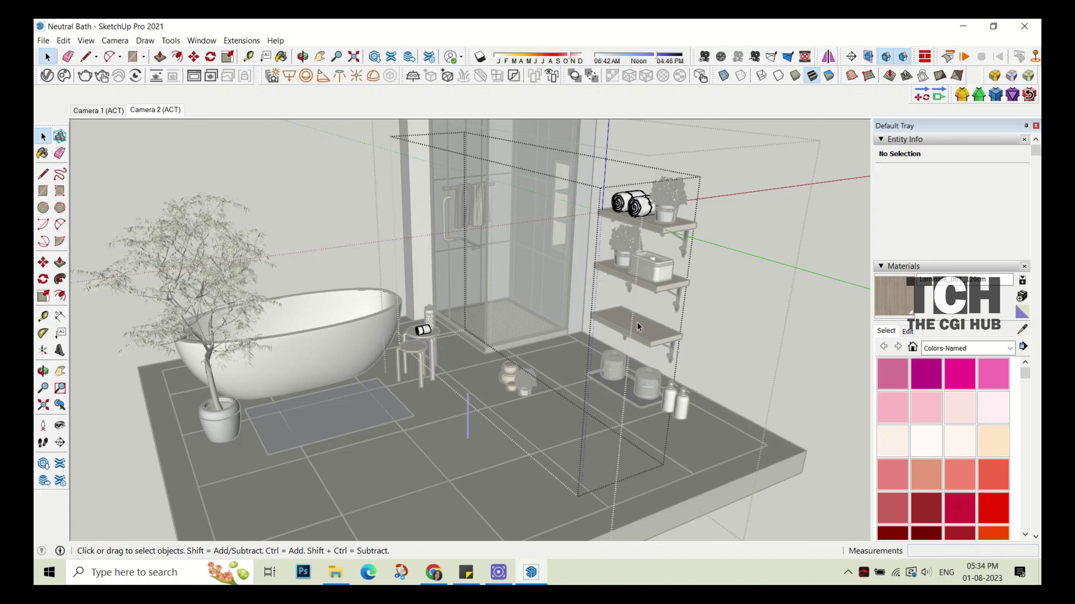
- Move the small wicker basket onto the stool top
{"action": "mouse_move", "coordinate": [642, 328]}
{"action": "middle_mouse_down"}
{"action": "mouse_move", "coordinate": [657, 222]}
{"action": "mouse_move", "coordinate": [629, 271]}
{"action": "middle_mouse_up"}
{"action": "left_click", "coordinate": [628, 273]}
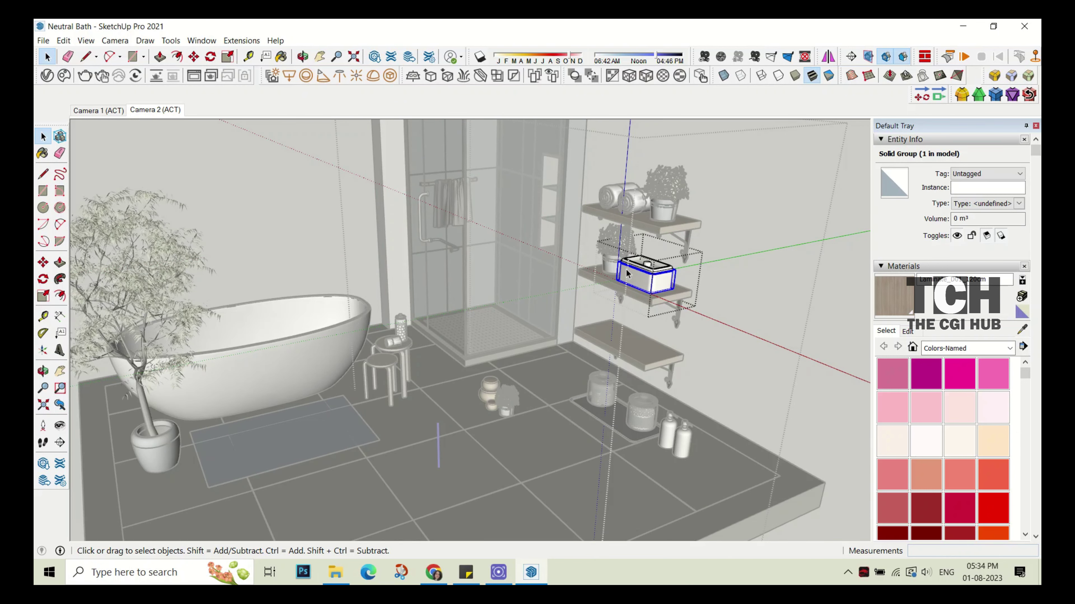
{"action": "left_click", "coordinate": [550, 360]}
{"action": "scroll", "coordinate": [492, 384], "scroll_direction": "up", "scroll_amount": 3}
{"action": "scroll", "coordinate": [491, 390], "scroll_direction": "up", "scroll_amount": 3}
{"action": "left_click", "coordinate": [509, 410]}
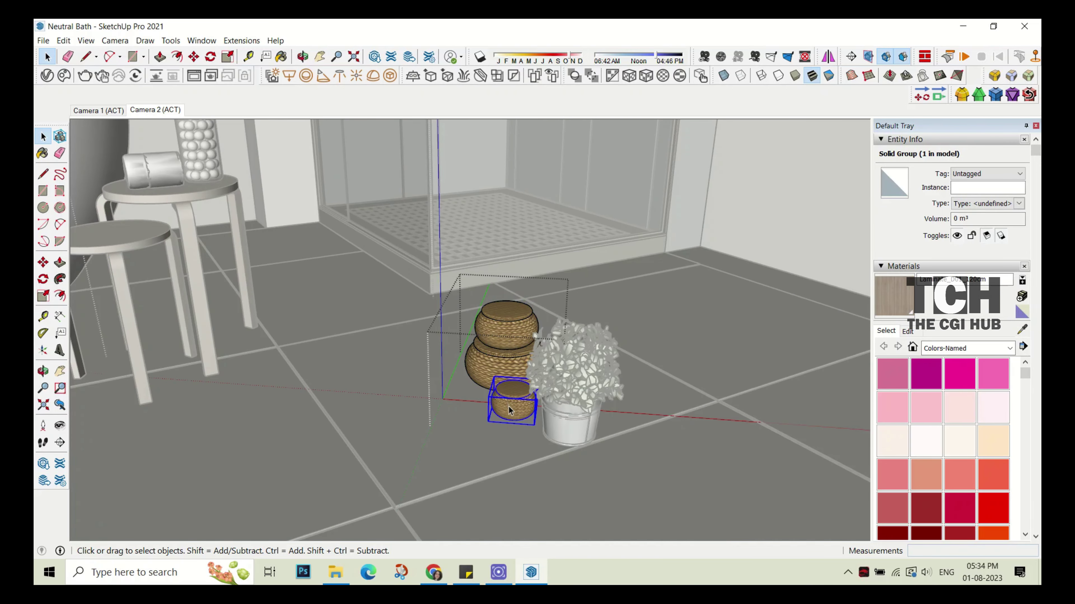
{"action": "scroll", "coordinate": [510, 409], "scroll_direction": "up", "scroll_amount": 1}
{"action": "key", "text": "m"}
{"action": "left_click", "coordinate": [523, 423]}
{"action": "middle_click_drag", "start_coordinate": [523, 422], "coordinate": [669, 441]}
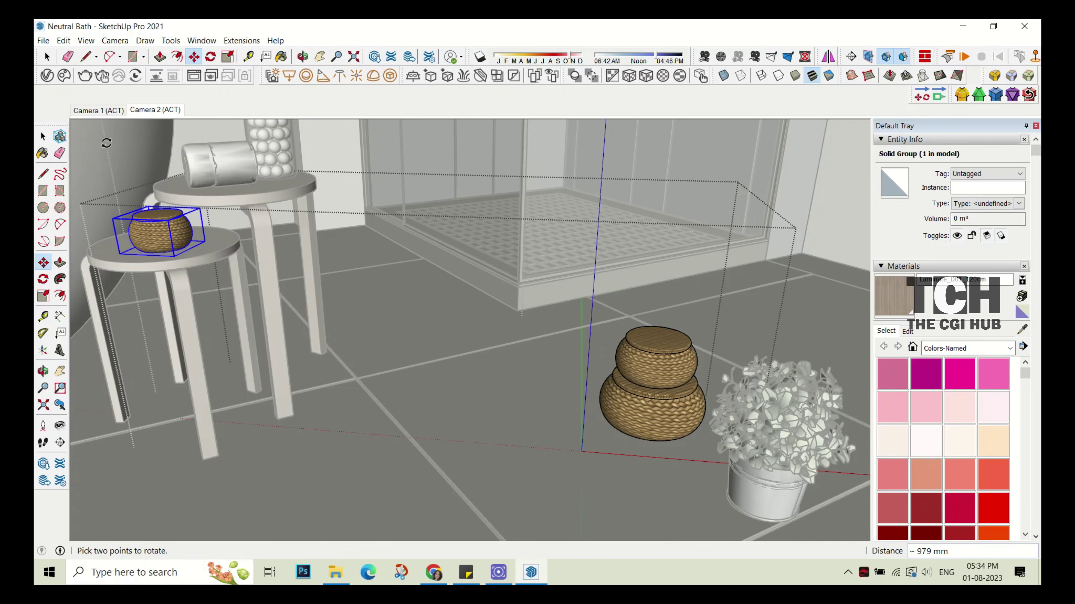
{"action": "left_click", "coordinate": [155, 248]}
{"action": "key", "text": "space"}
- Inside the shelf group, shift the floor jar further left beside the wicker baskets
{"action": "left_click", "coordinate": [410, 362]}
{"action": "scroll", "coordinate": [450, 369], "scroll_direction": "down", "scroll_amount": 3}
{"action": "scroll", "coordinate": [450, 369], "scroll_direction": "down", "scroll_amount": 3}
{"action": "double_click", "coordinate": [611, 254]}
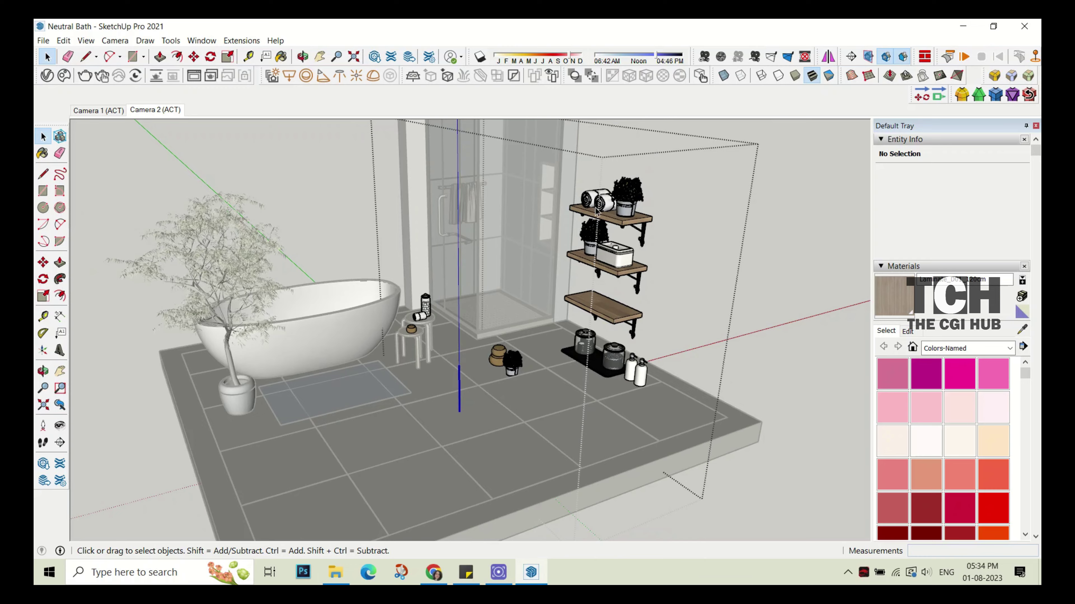
{"action": "scroll", "coordinate": [611, 254], "scroll_direction": "up", "scroll_amount": 4}
{"action": "left_click", "coordinate": [630, 292]}
{"action": "left_click", "coordinate": [621, 447]}
{"action": "key", "text": "m"}
{"action": "scroll", "coordinate": [621, 440], "scroll_direction": "up", "scroll_amount": 3}
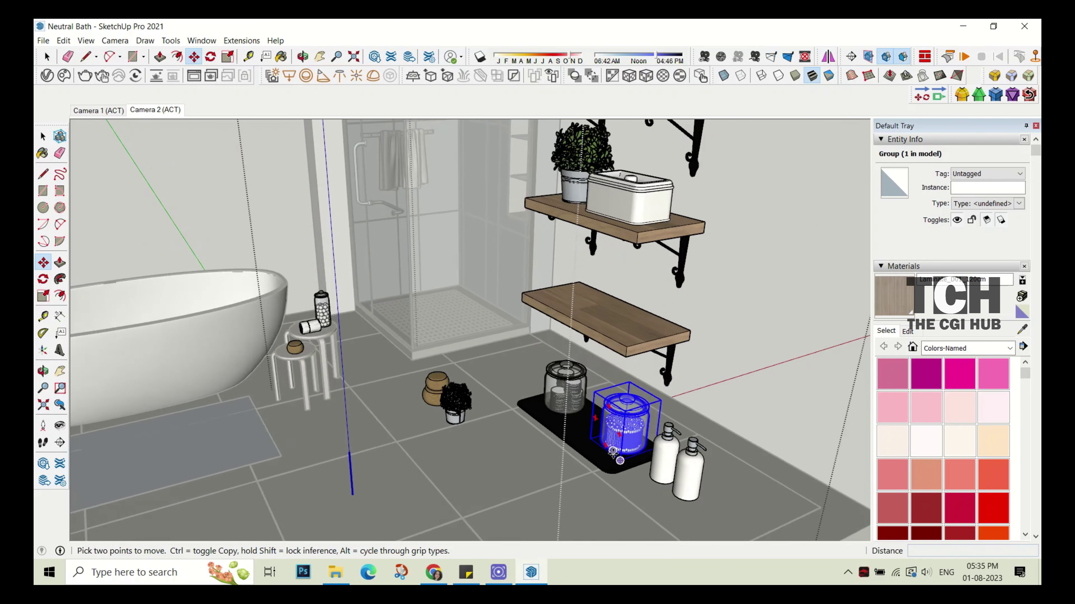
{"action": "scroll", "coordinate": [624, 418], "scroll_direction": "up", "scroll_amount": 3}
{"action": "left_click", "coordinate": [567, 424]}
- Select the shelf unit with its items and exit the shelf group
{"action": "scroll", "coordinate": [660, 438], "scroll_direction": "down", "scroll_amount": 5}
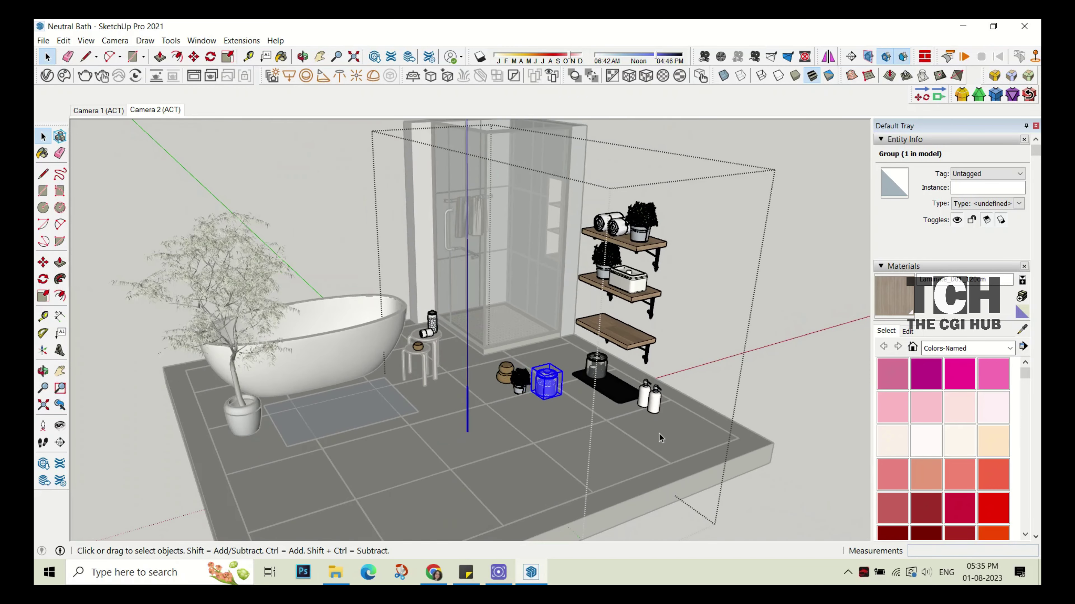
{"action": "left_click", "coordinate": [686, 348]}
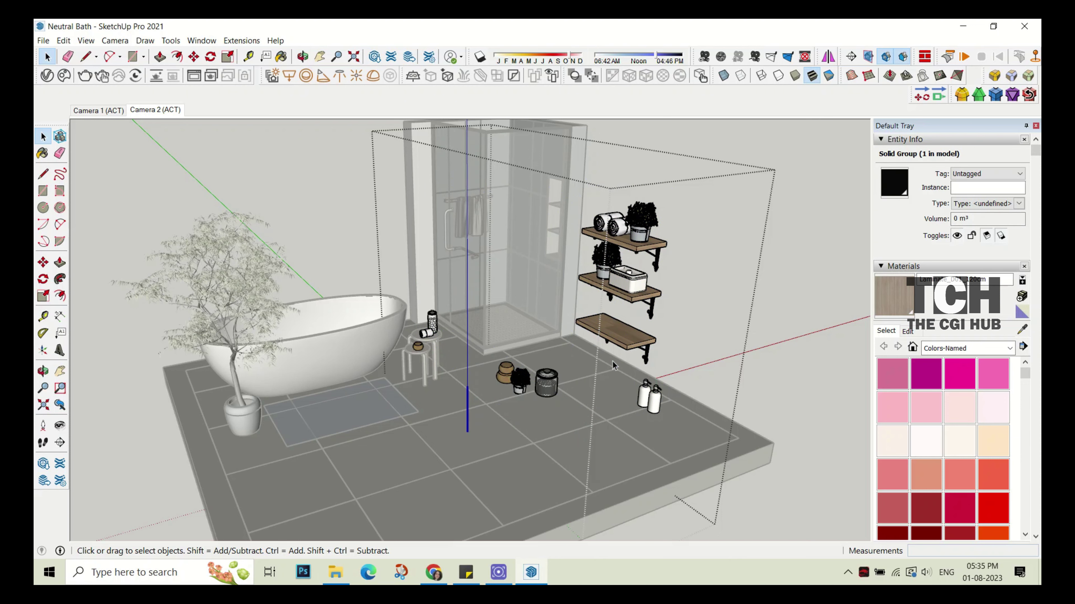
{"action": "left_click_drag", "start_coordinate": [614, 365], "coordinate": [624, 254]}
{"action": "left_click", "coordinate": [618, 226]}
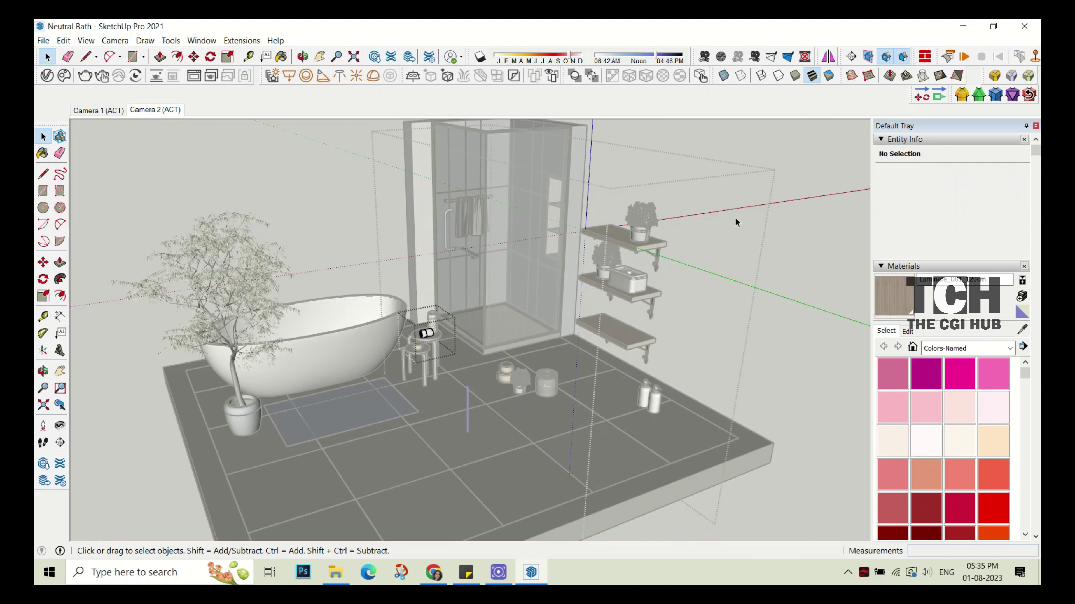
{"action": "left_click", "coordinate": [718, 307]}
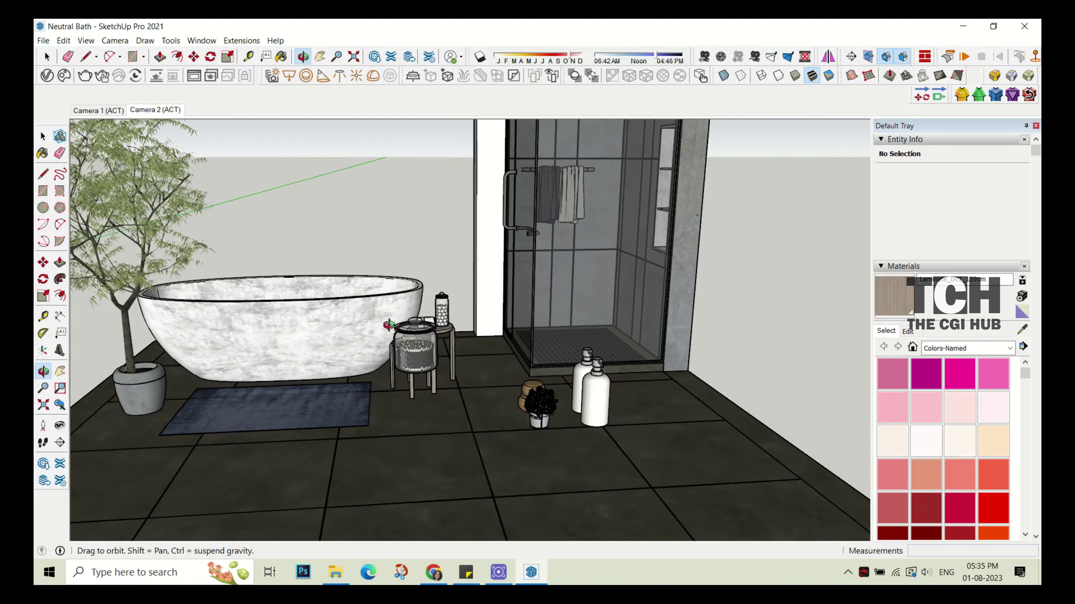
- Frame a close-up of the soap dispenser and bring up the V-Ray Metal materials library
{"action": "middle_click_drag", "start_coordinate": [719, 306], "coordinate": [397, 401]}
{"action": "scroll", "coordinate": [396, 401], "scroll_direction": "up", "scroll_amount": 5}
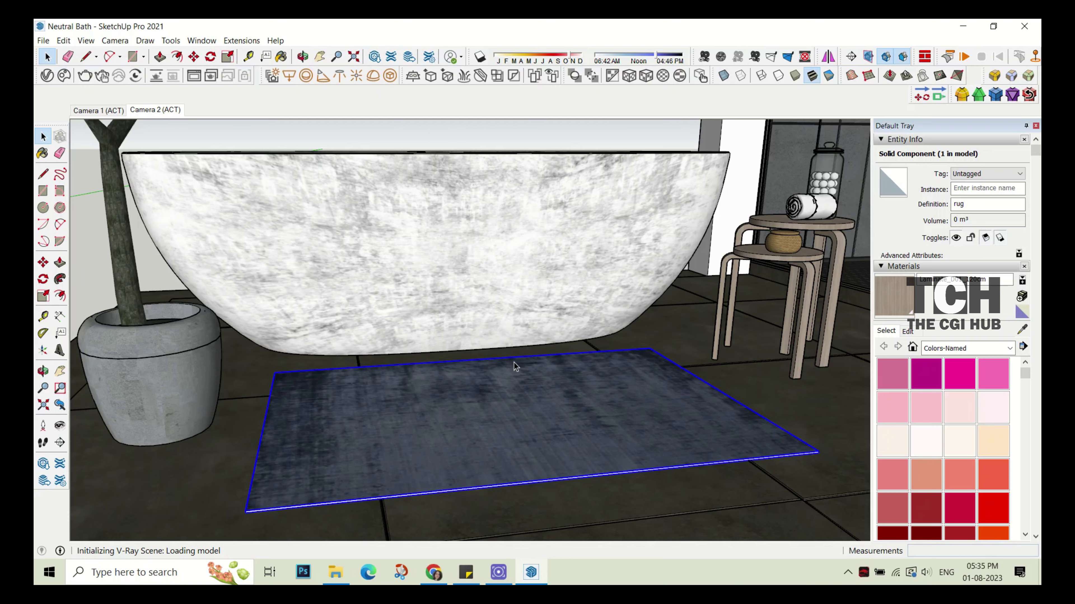
{"action": "scroll", "coordinate": [393, 384], "scroll_direction": "down", "scroll_amount": 2}
{"action": "scroll", "coordinate": [393, 394], "scroll_direction": "down", "scroll_amount": 3}
{"action": "scroll", "coordinate": [393, 399], "scroll_direction": "down", "scroll_amount": 3}
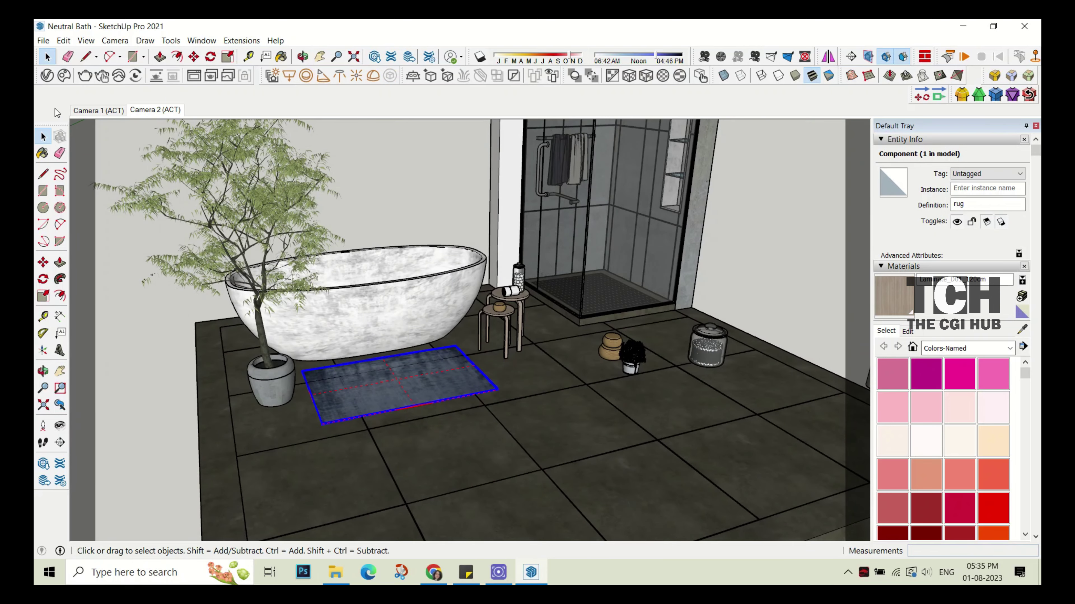
{"action": "left_click", "coordinate": [488, 102]}
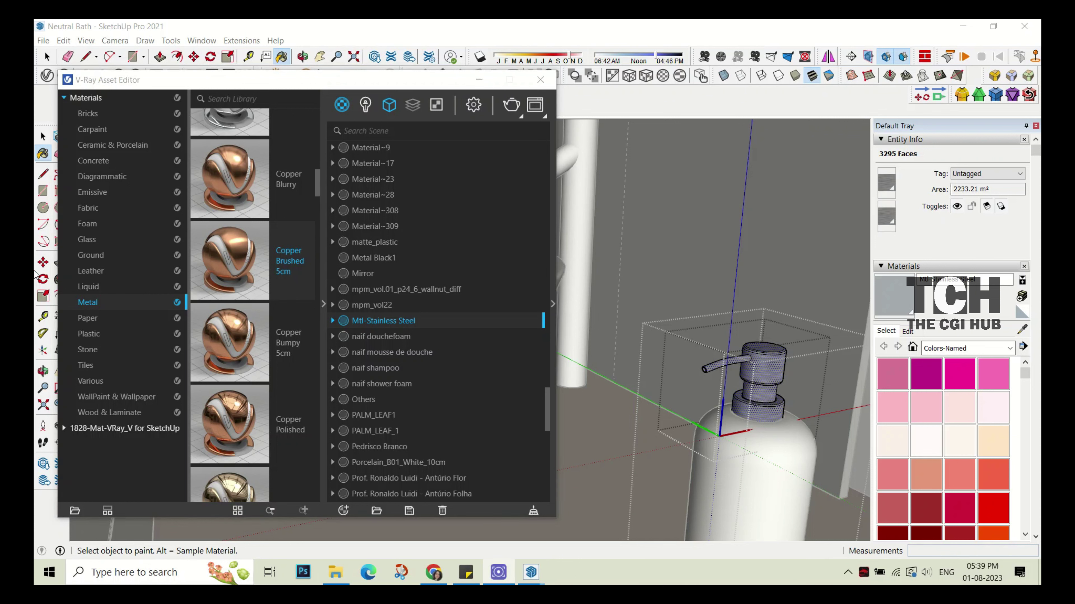
- Browse the V-Ray Glass materials, select the dispenser's bottle body, and close the library
{"action": "left_click", "coordinate": [86, 239]}
{"action": "scroll", "coordinate": [279, 305], "scroll_direction": "down", "scroll_amount": 10}
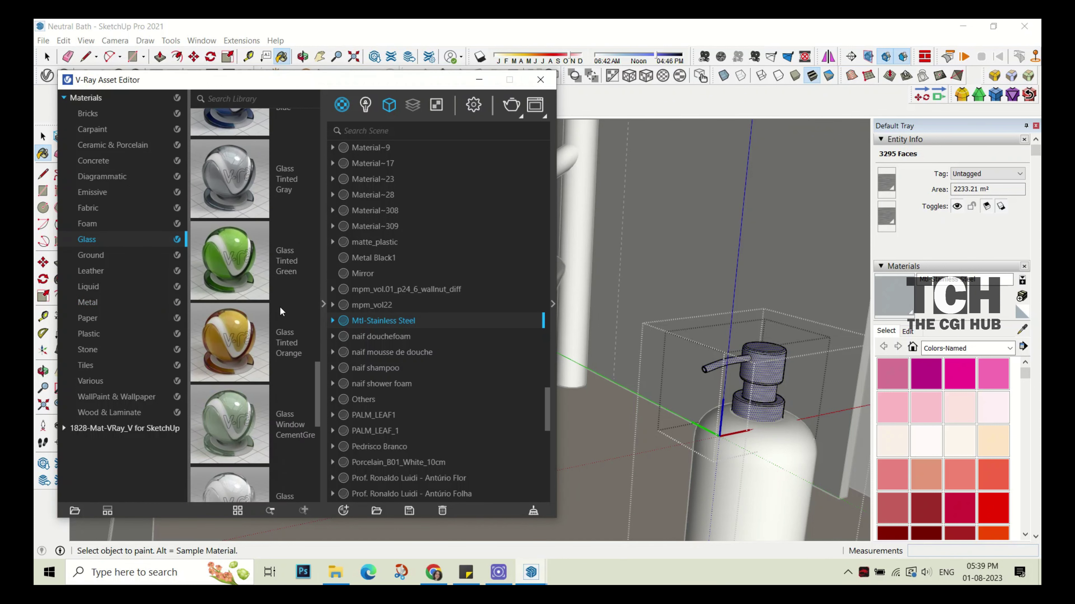
{"action": "key", "text": "space"}
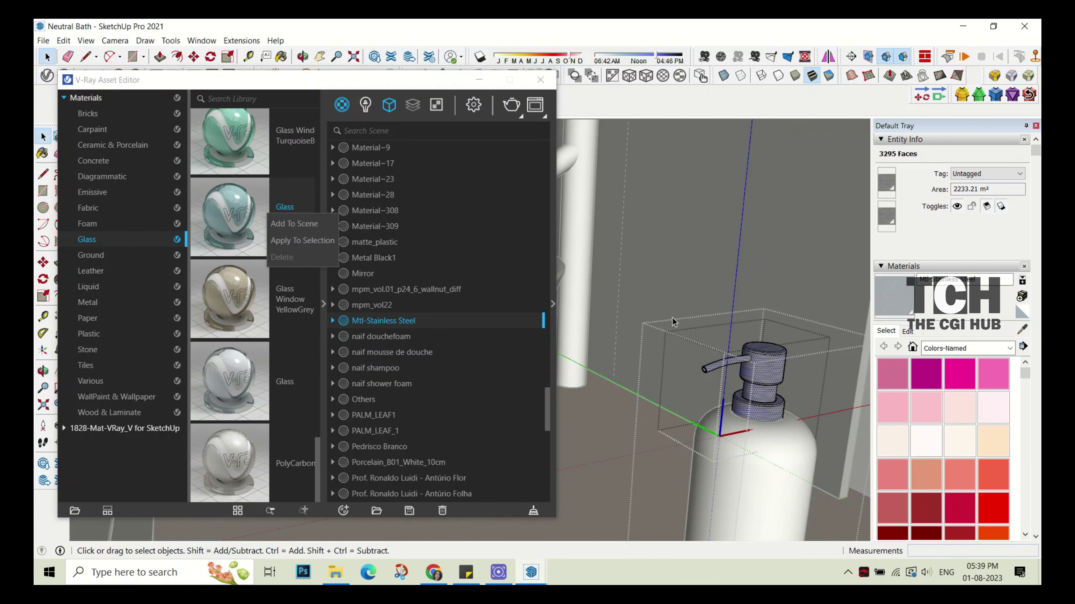
{"action": "left_click", "coordinate": [787, 486]}
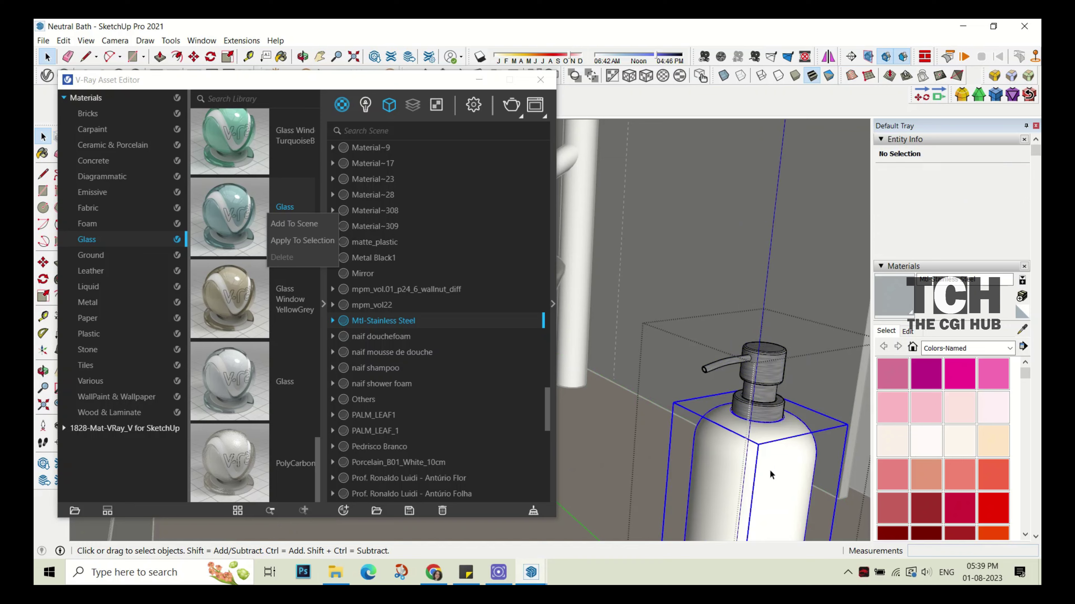
{"action": "left_click", "coordinate": [546, 82]}
- Copy the soap dispenser over to the other sink on the vanity
{"action": "key", "text": "m"}
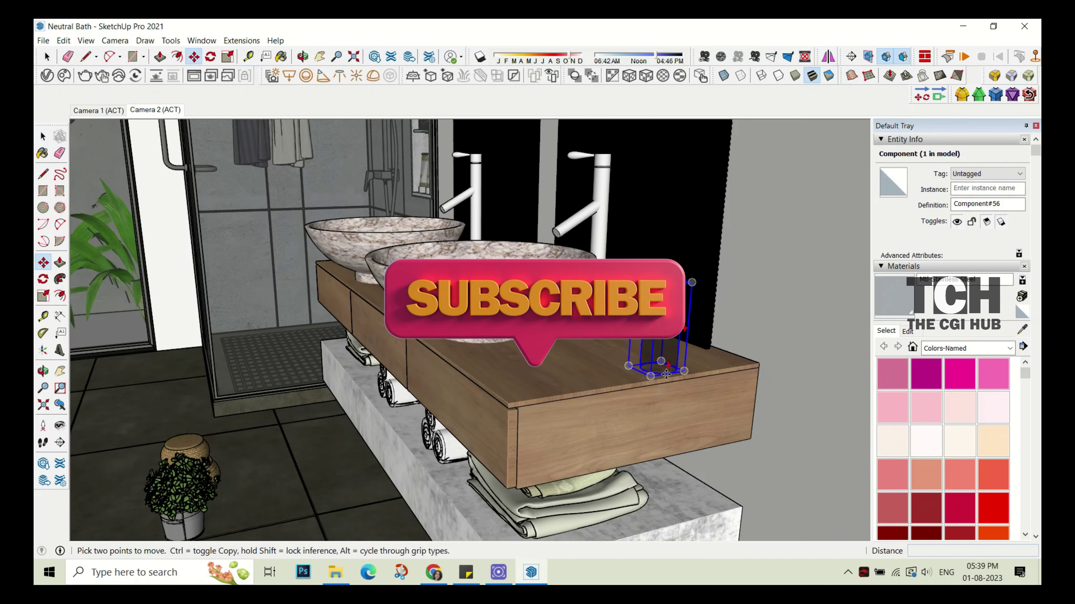
{"action": "scroll", "coordinate": [660, 355], "scroll_direction": "up", "scroll_amount": 5}
{"action": "left_click", "coordinate": [696, 292]}
{"action": "scroll", "coordinate": [499, 427], "scroll_direction": "down", "scroll_amount": 2}
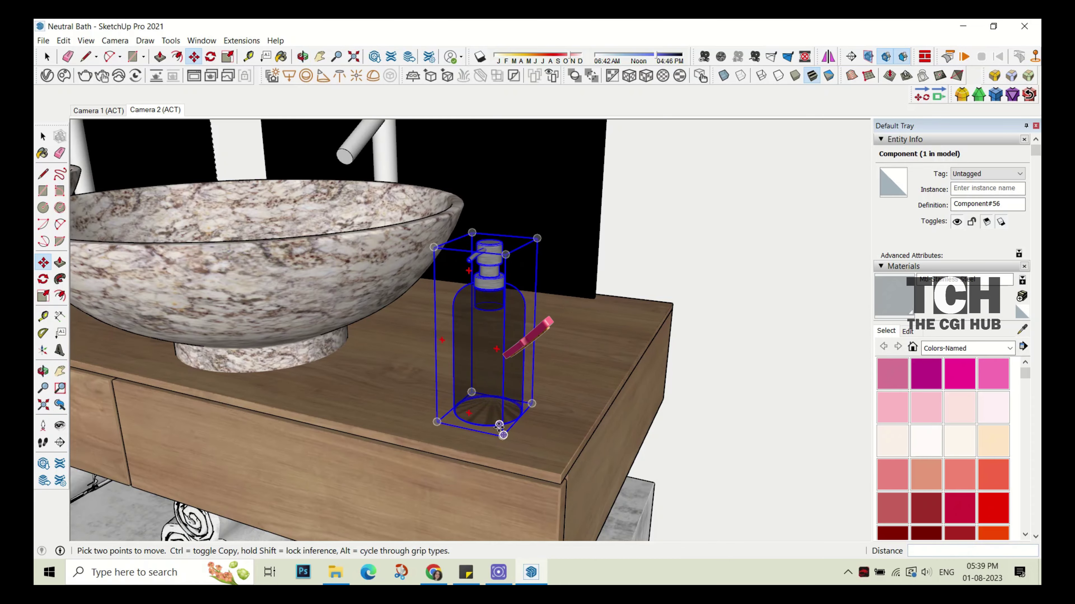
{"action": "key", "text": "ctrl"}
{"action": "scroll", "coordinate": [516, 237], "scroll_direction": "down", "scroll_amount": 3}
{"action": "scroll", "coordinate": [462, 302], "scroll_direction": "up", "scroll_amount": 4}
{"action": "left_click", "coordinate": [133, 111]}
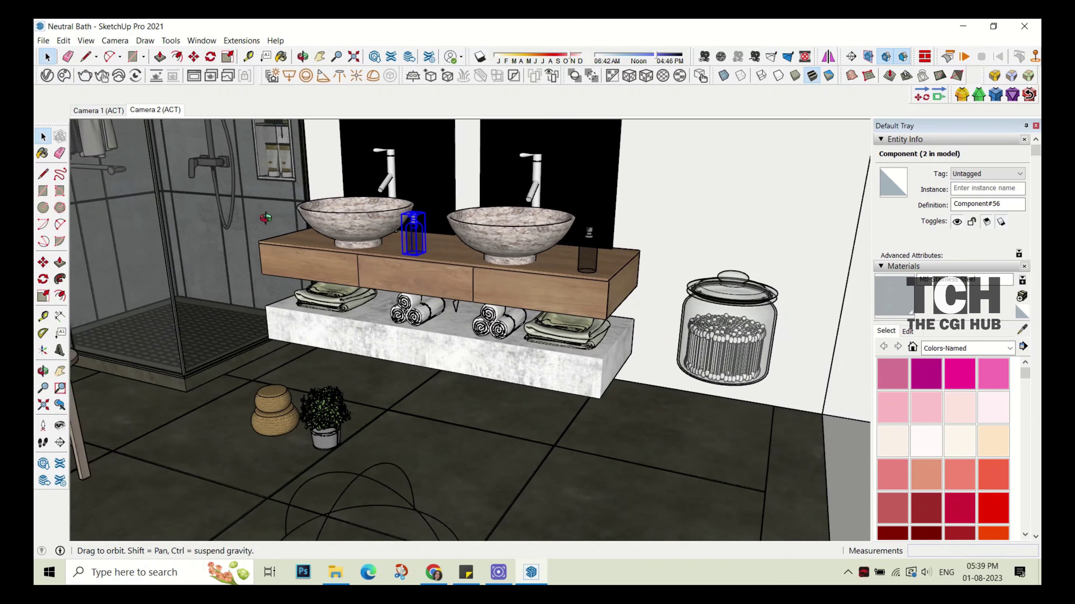
- Move the potted plant from the floor onto the vanity corner
{"action": "middle_click_drag", "start_coordinate": [322, 381], "coordinate": [359, 352]}
{"action": "key", "text": "m"}
{"action": "left_click", "coordinate": [347, 351]}
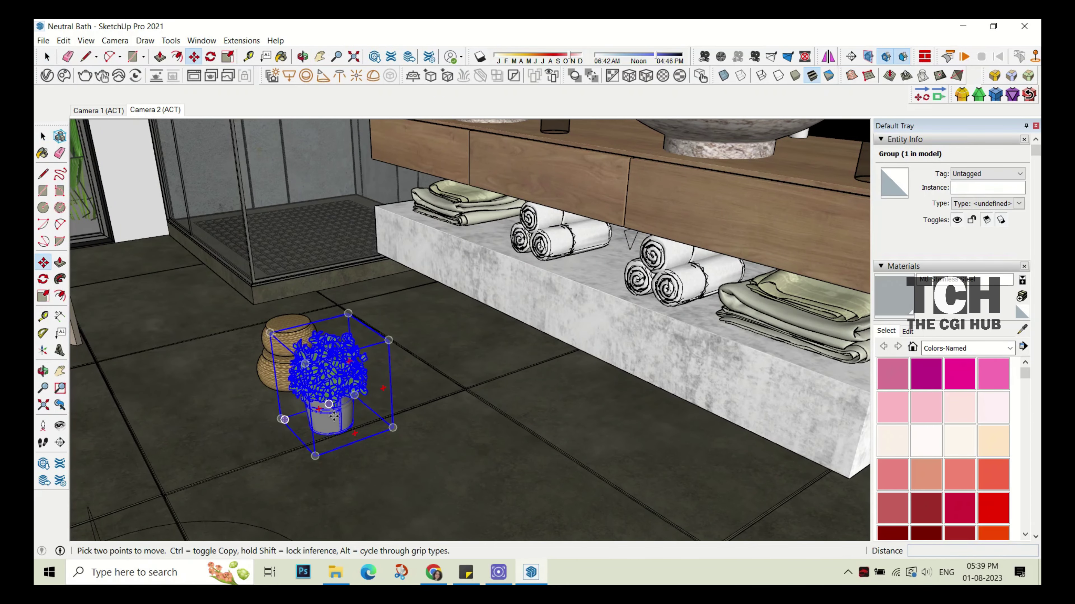
{"action": "scroll", "coordinate": [253, 381], "scroll_direction": "down", "scroll_amount": 3}
{"action": "left_click", "coordinate": [660, 271]}
{"action": "key", "text": "space"}
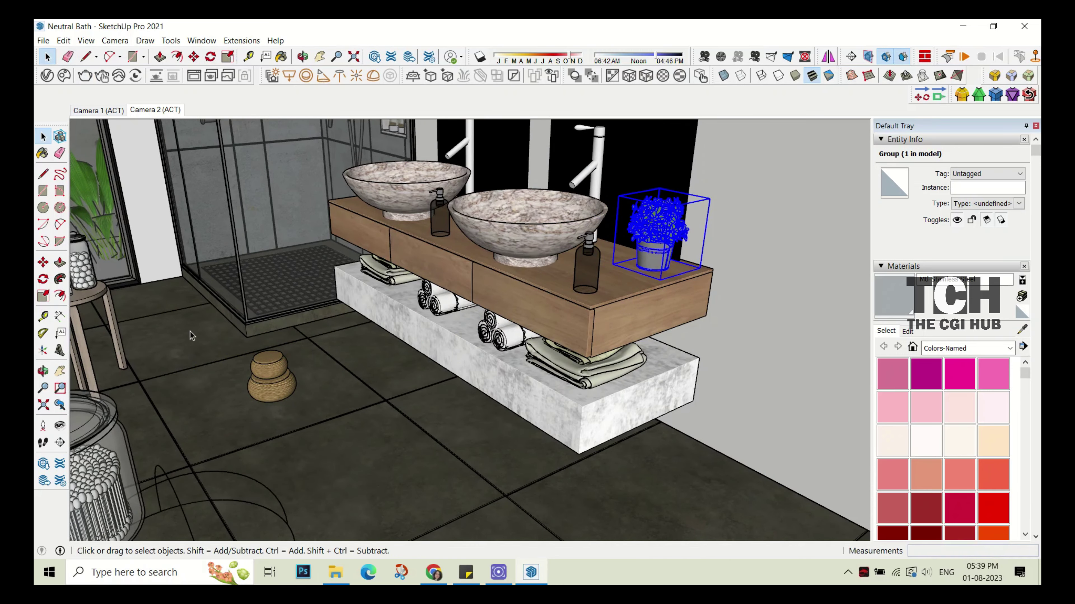
- Explode the stool and basket group into separate baskets
{"action": "left_click", "coordinate": [271, 377]}
{"action": "middle_click_drag", "start_coordinate": [271, 377], "coordinate": [332, 391]}
{"action": "right_click", "coordinate": [332, 390]}
{"action": "left_click", "coordinate": [372, 210]}
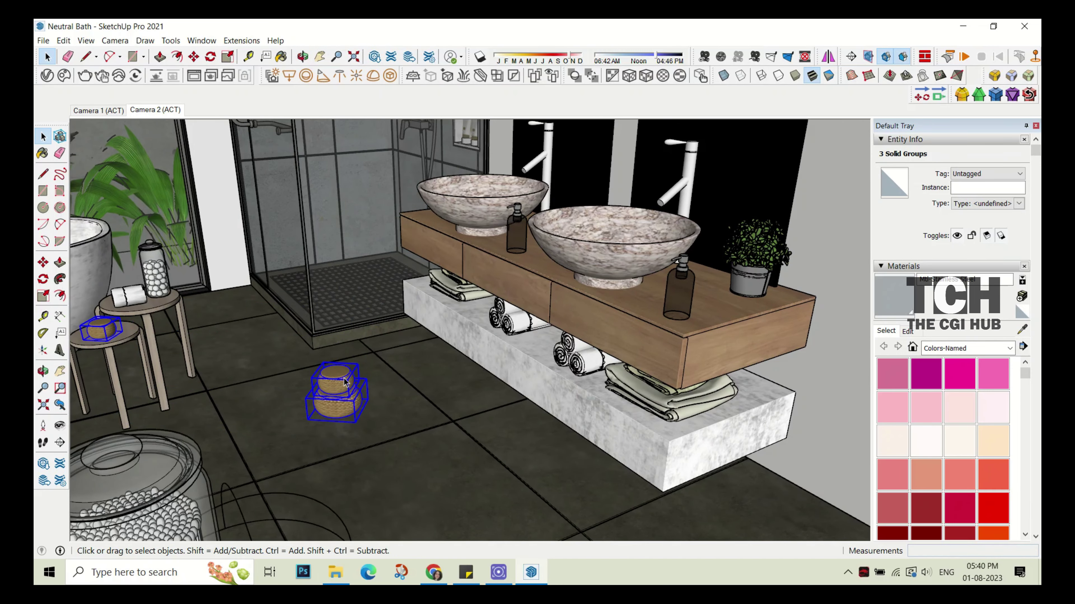
- Move the stacked baskets onto the vanity top between the basins
{"action": "key", "text": "m"}
{"action": "left_click", "coordinate": [349, 411]}
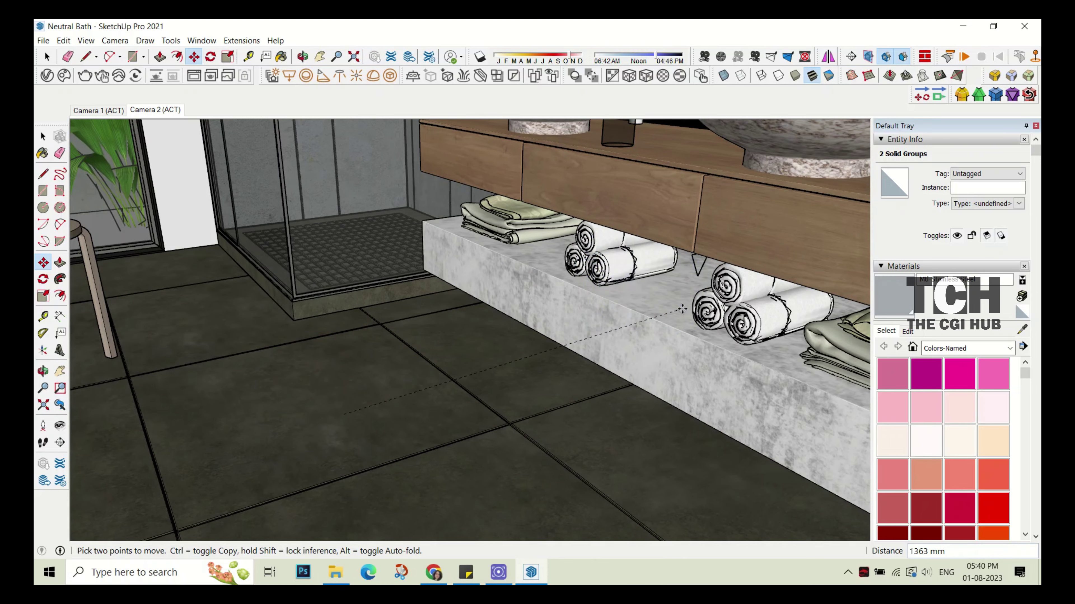
{"action": "middle_click_drag", "start_coordinate": [366, 426], "coordinate": [674, 221]}
{"action": "scroll", "coordinate": [674, 220], "scroll_direction": "up", "scroll_amount": 3}
{"action": "scroll", "coordinate": [666, 254], "scroll_direction": "up", "scroll_amount": 2}
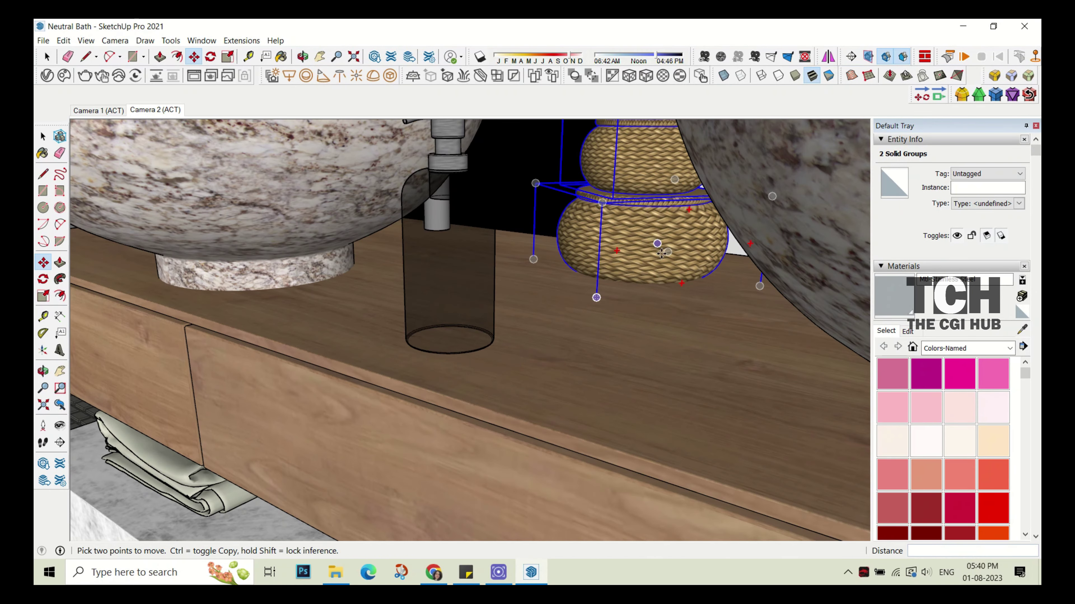
{"action": "scroll", "coordinate": [650, 271], "scroll_direction": "up", "scroll_amount": 5}
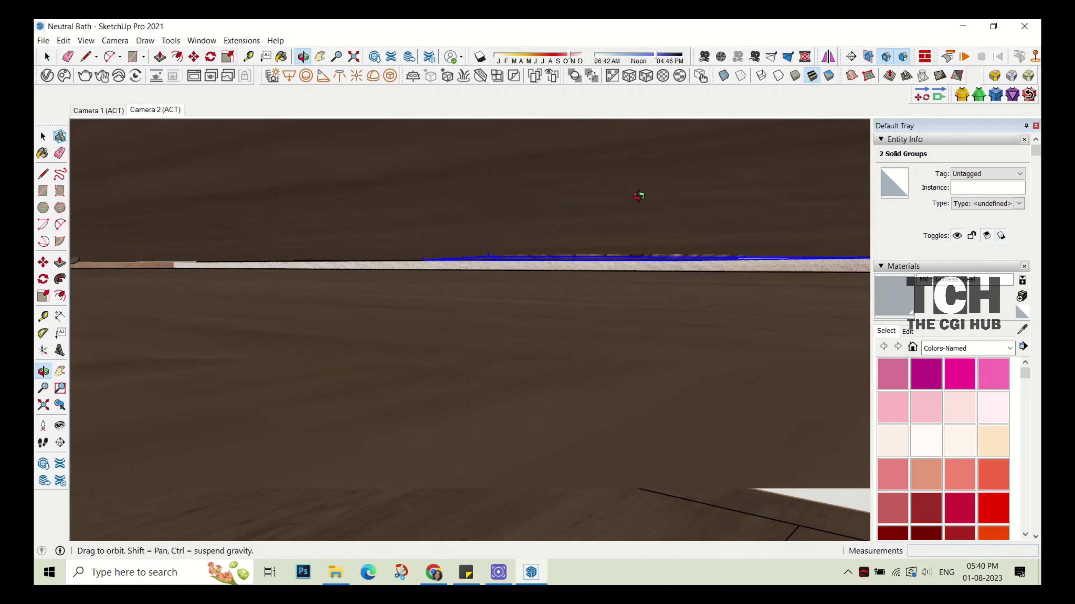
{"action": "middle_click_drag", "start_coordinate": [641, 192], "coordinate": [627, 255]}
{"action": "left_click", "coordinate": [626, 255]}
- Enlarge the baskets slightly and orbit back out to the whole bathroom
{"action": "scroll", "coordinate": [627, 255], "scroll_direction": "down", "scroll_amount": 5}
{"action": "scroll", "coordinate": [667, 300], "scroll_direction": "down", "scroll_amount": 3}
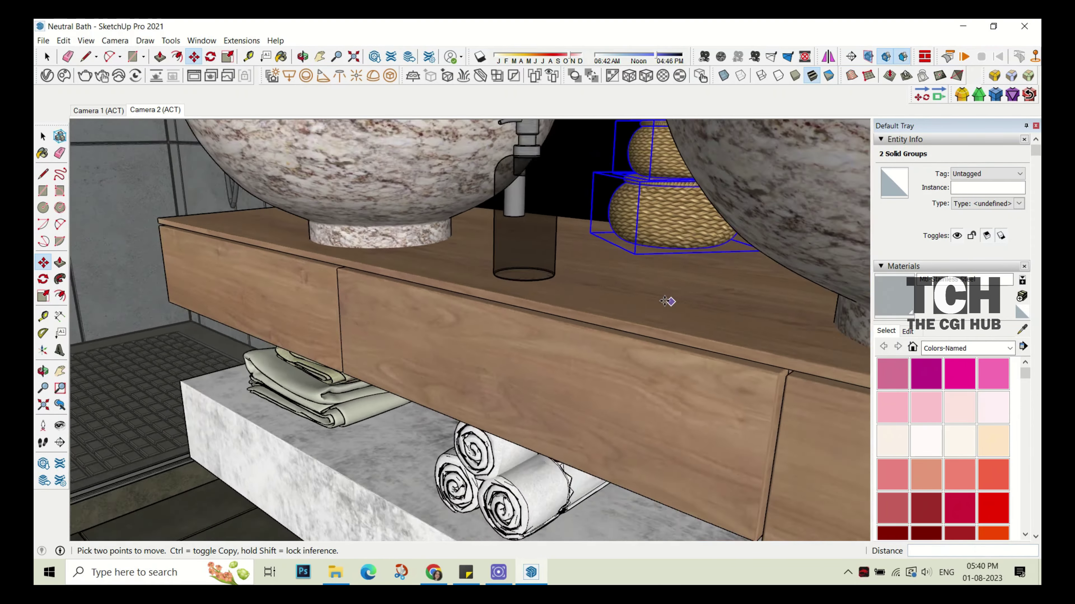
{"action": "middle_click_drag", "start_coordinate": [666, 300], "coordinate": [240, 66]}
{"action": "left_click", "coordinate": [694, 168]}
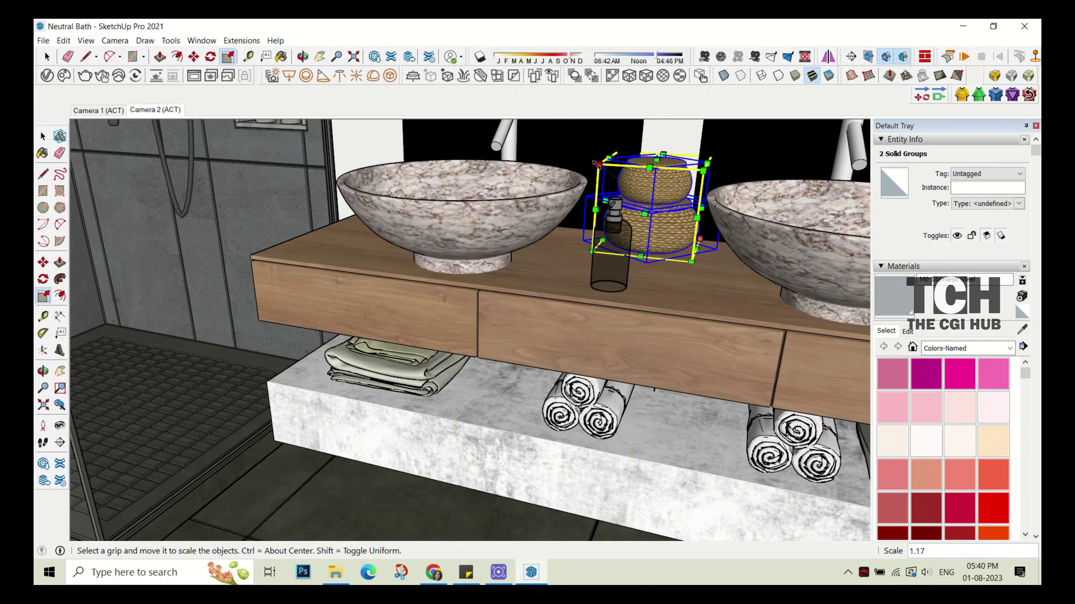
{"action": "mouse_move", "coordinate": [694, 169]}
{"action": "middle_mouse_down"}
{"action": "mouse_move", "coordinate": [381, 212]}
{"action": "mouse_move", "coordinate": [189, 137]}
{"action": "middle_mouse_up"}
{"action": "scroll", "coordinate": [380, 212], "scroll_direction": "down", "scroll_amount": 3}
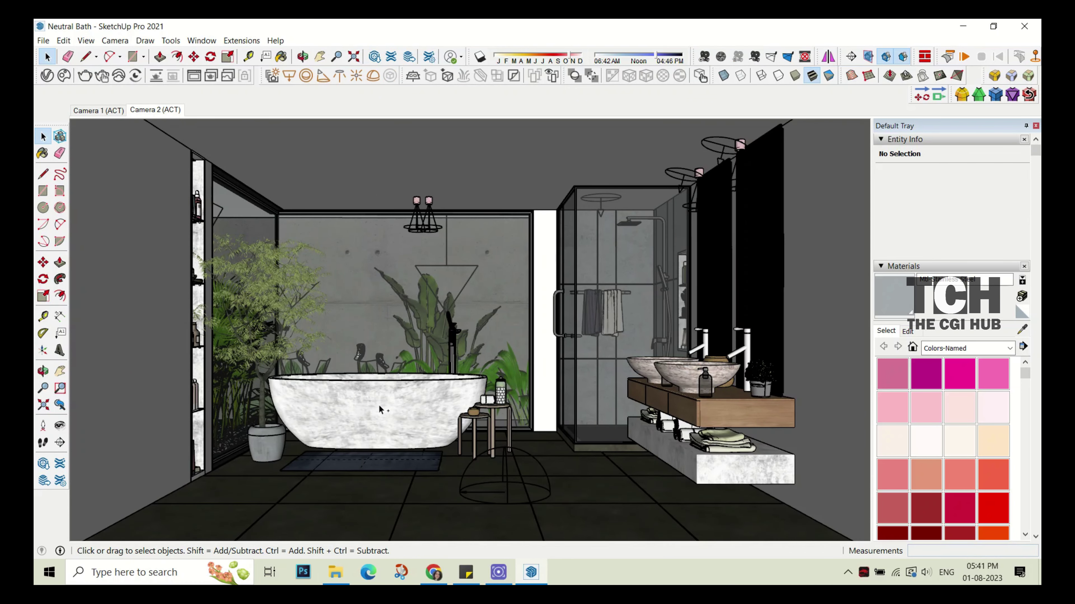
- Save the model as Neutral Bath New in the BATH folder and start a V-Ray render
{"action": "key", "text": "ctrl+shift+s"}
{"action": "type", "text": "Neutral Bath New"}
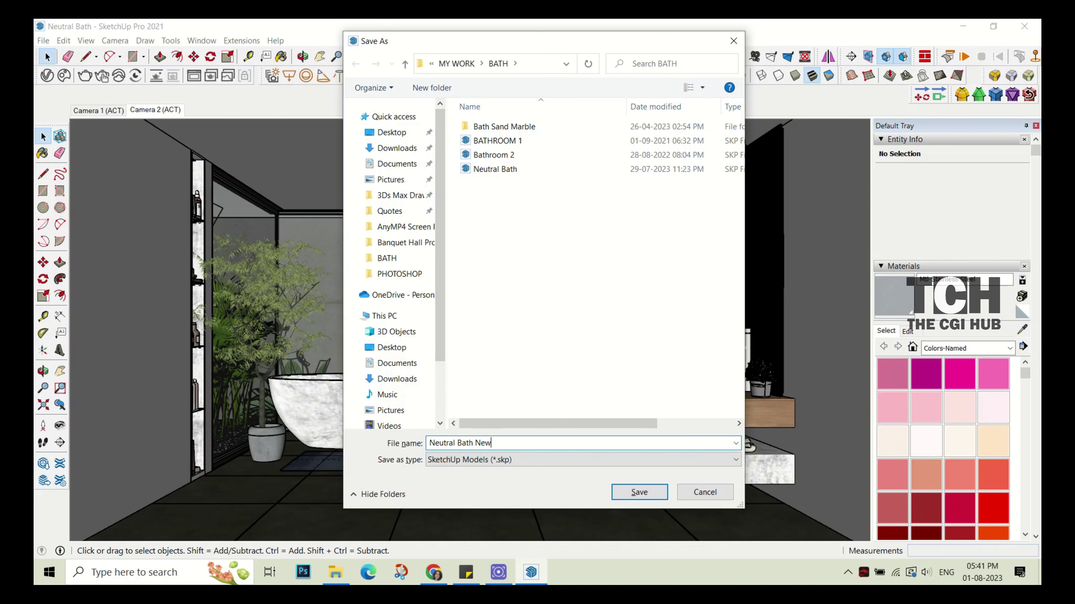
{"action": "left_click", "coordinate": [653, 491]}
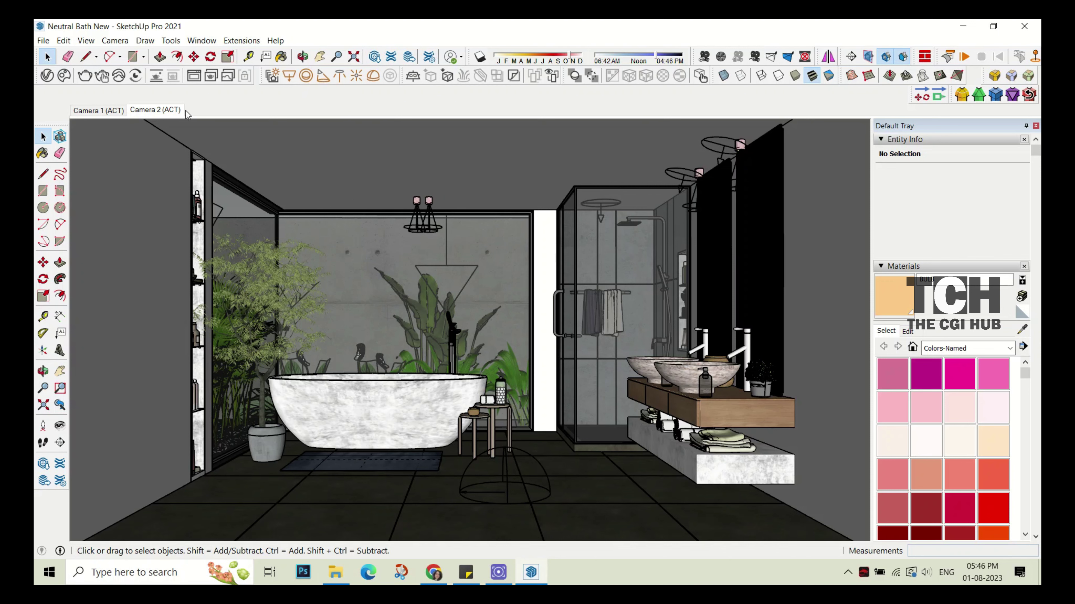
{"action": "left_click", "coordinate": [86, 77]}
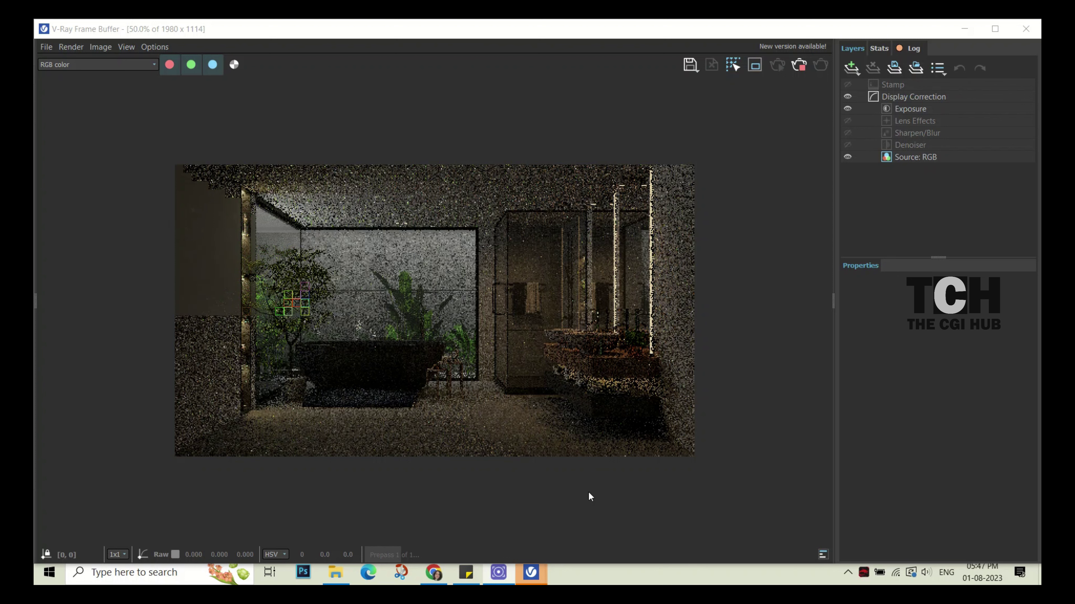
- Zoom the progressing V-Ray render to 100% in the Frame Buffer to inspect it
{"action": "scroll", "coordinate": [411, 404], "scroll_direction": "up", "scroll_amount": 2}
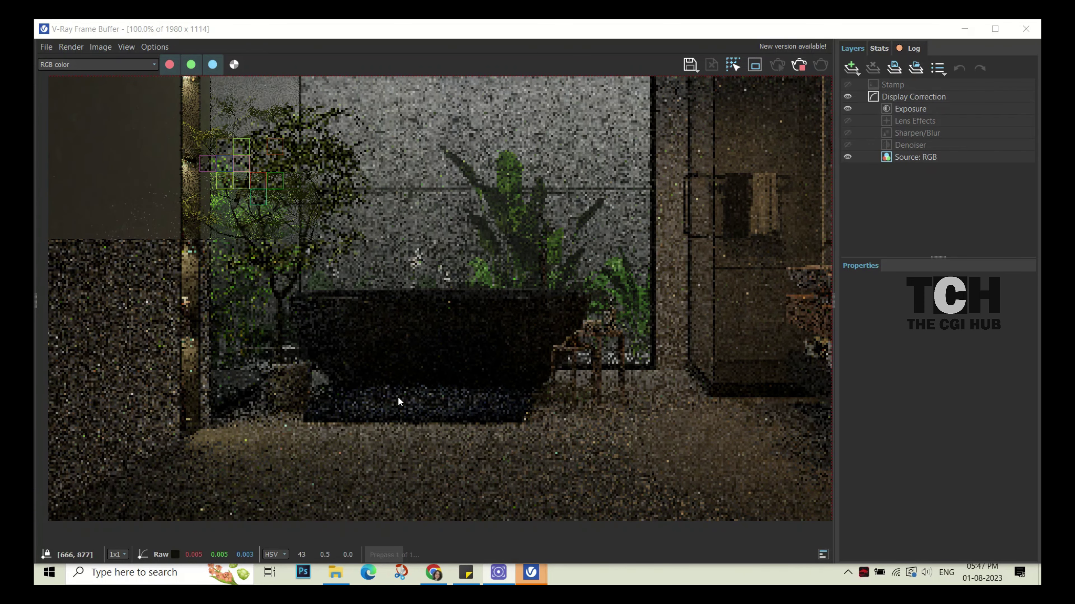